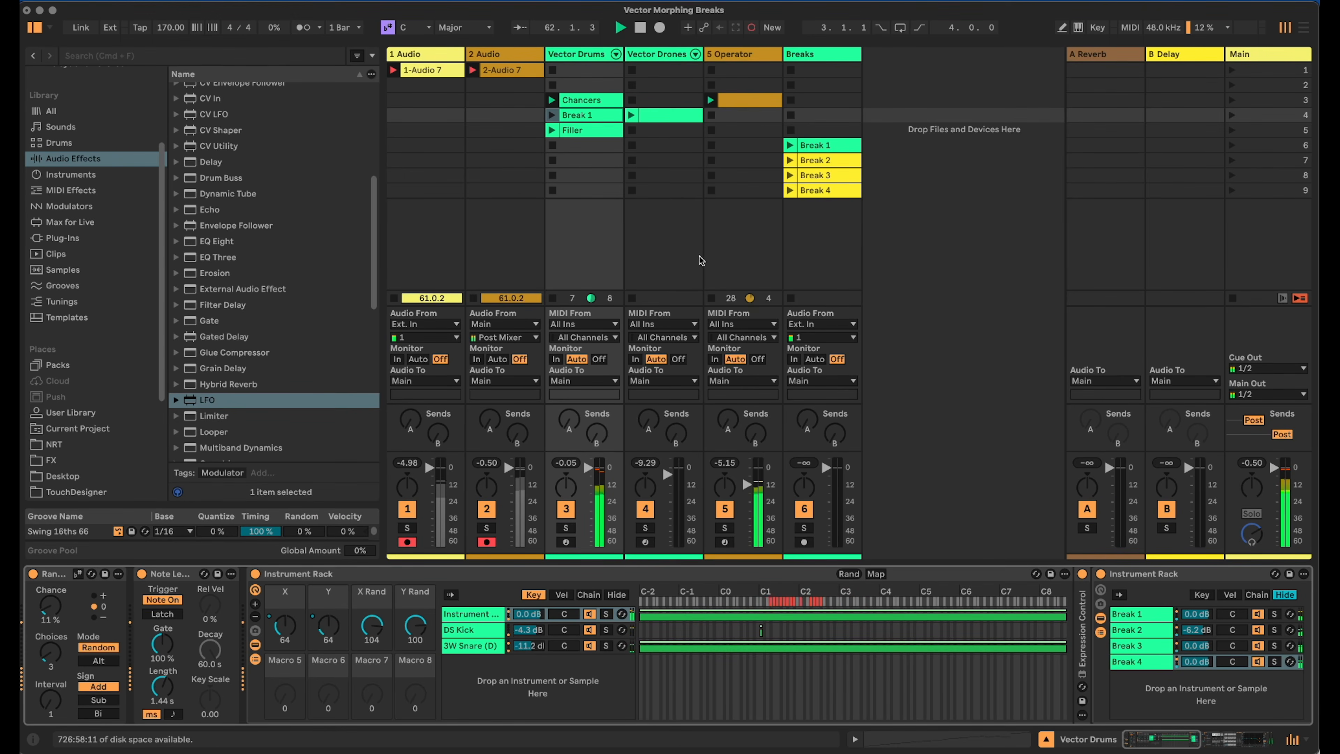
Solo the Operator track to hear it alone, then unsolo and mute it.
{"action": "left_click", "coordinate": [724, 528]}
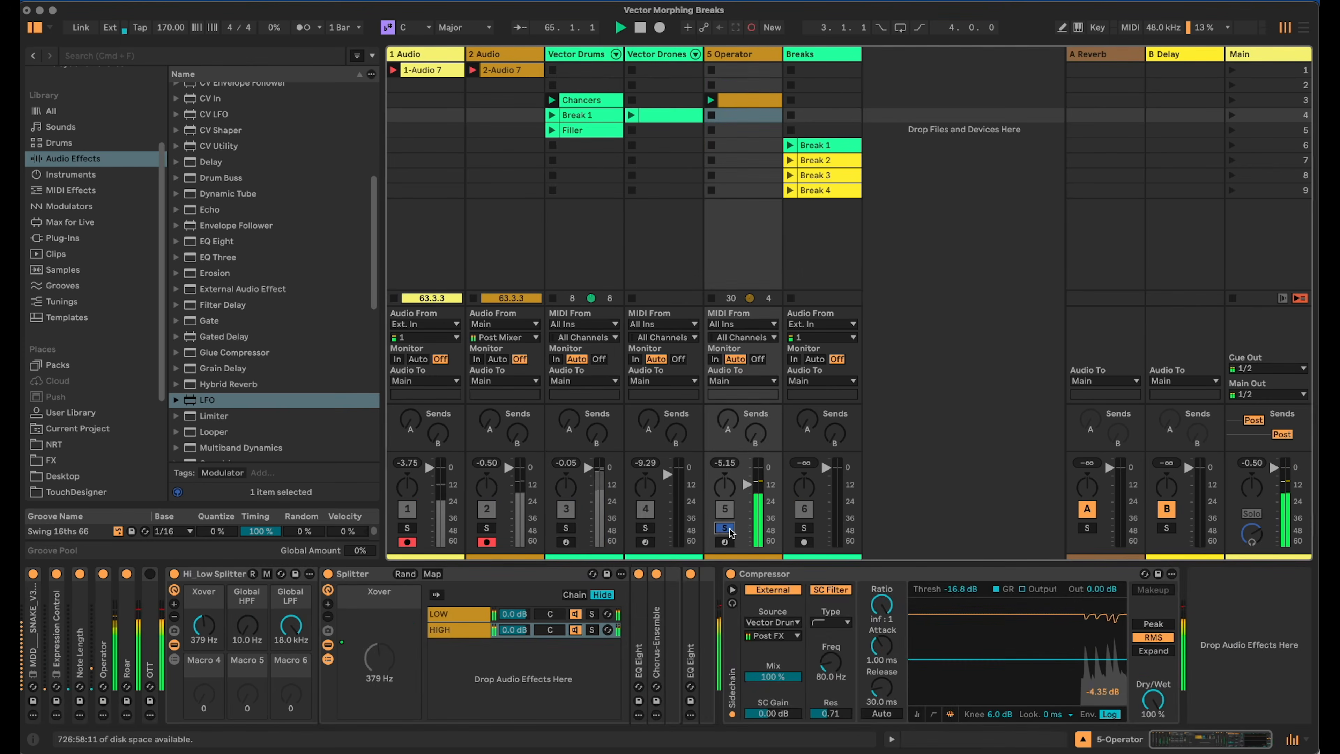
{"action": "left_click", "coordinate": [726, 529]}
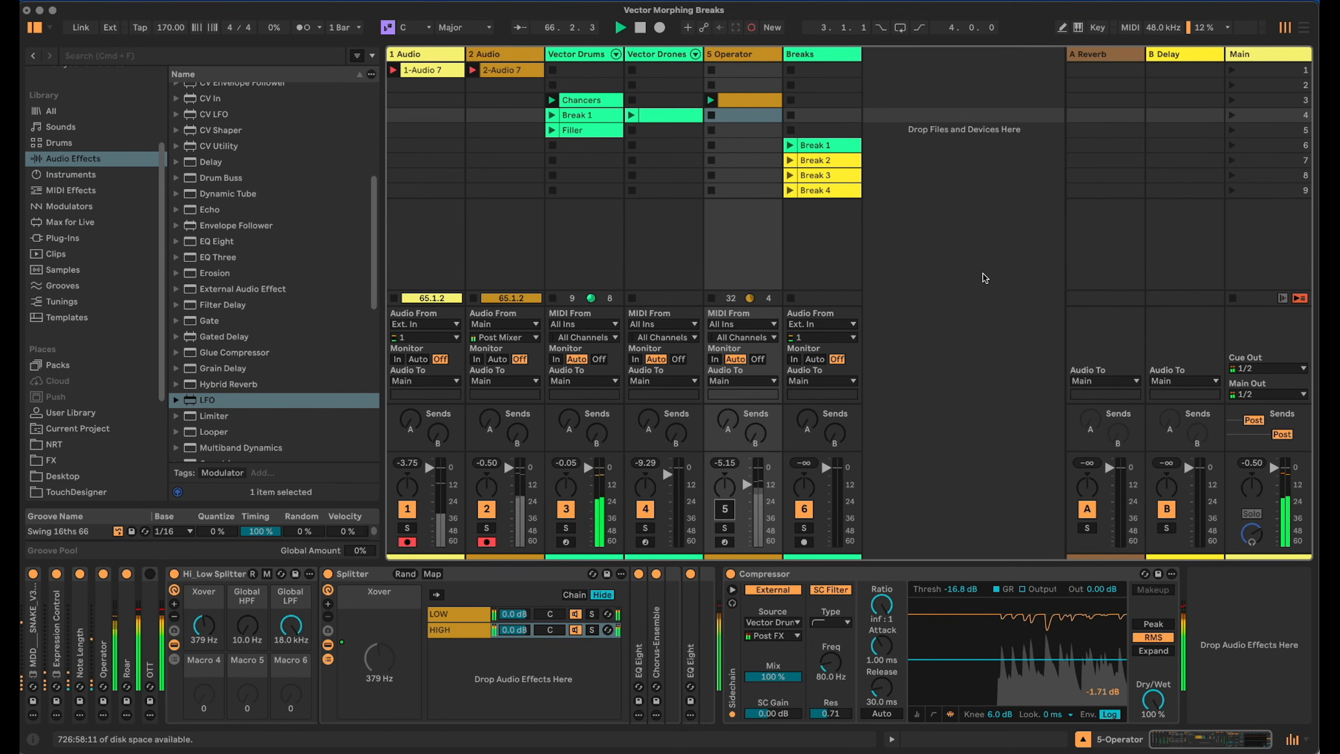
Show the Vector Drums and Vector Drones device chains, then stop the drums and play the drone clip alone.
{"action": "left_click", "coordinate": [584, 55]}
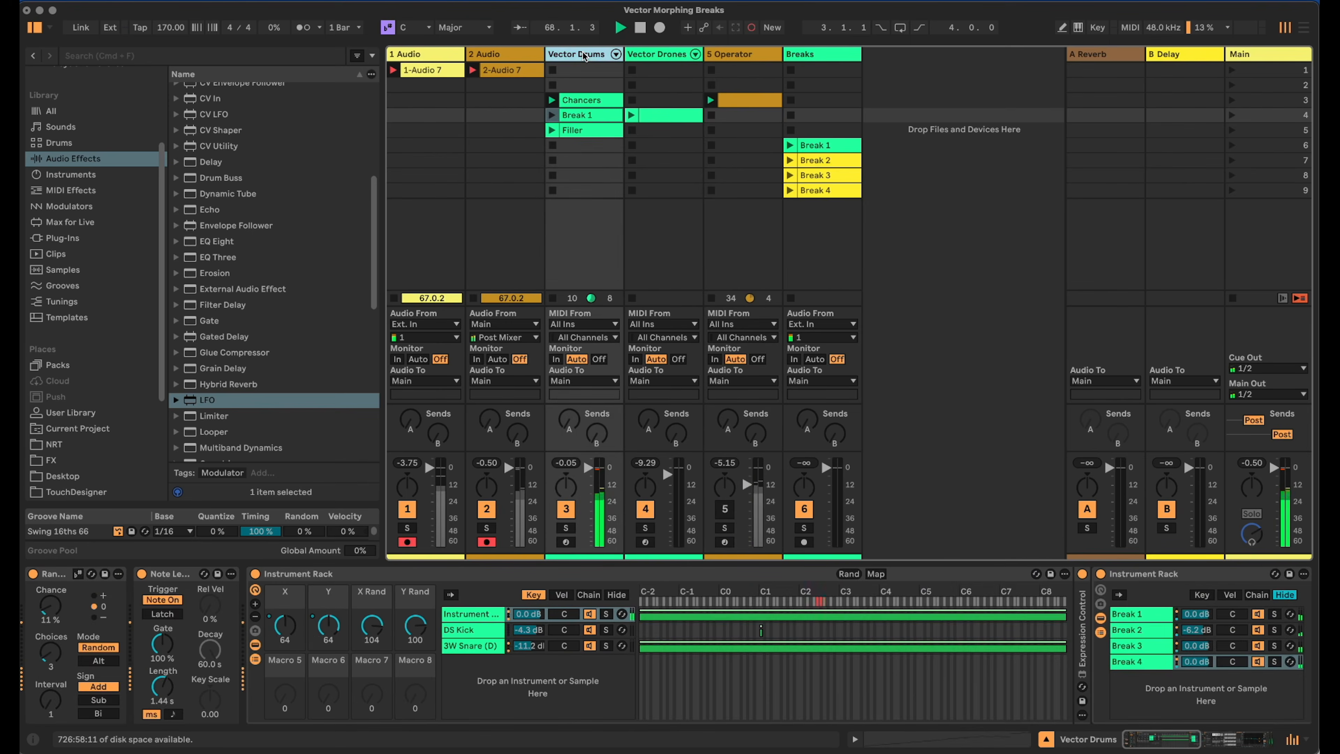
{"action": "left_click", "coordinate": [646, 55]}
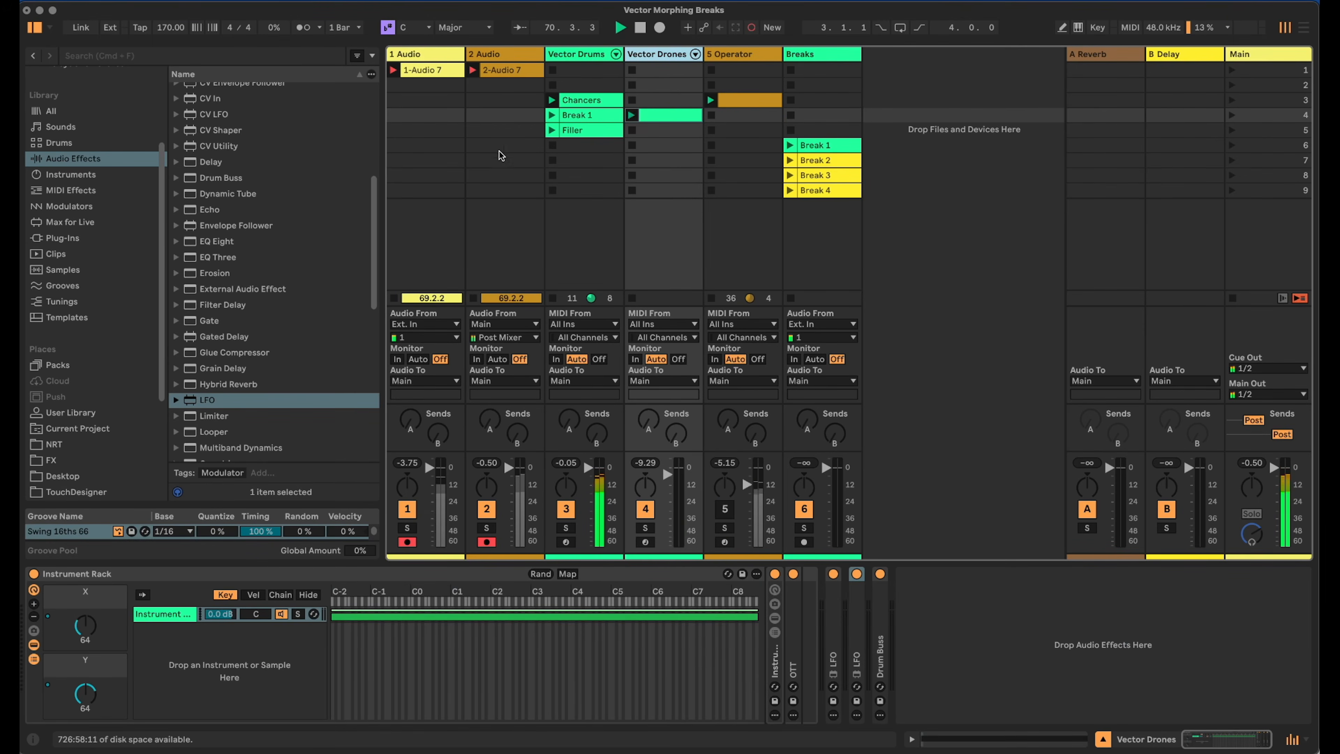
{"action": "left_click", "coordinate": [552, 145]}
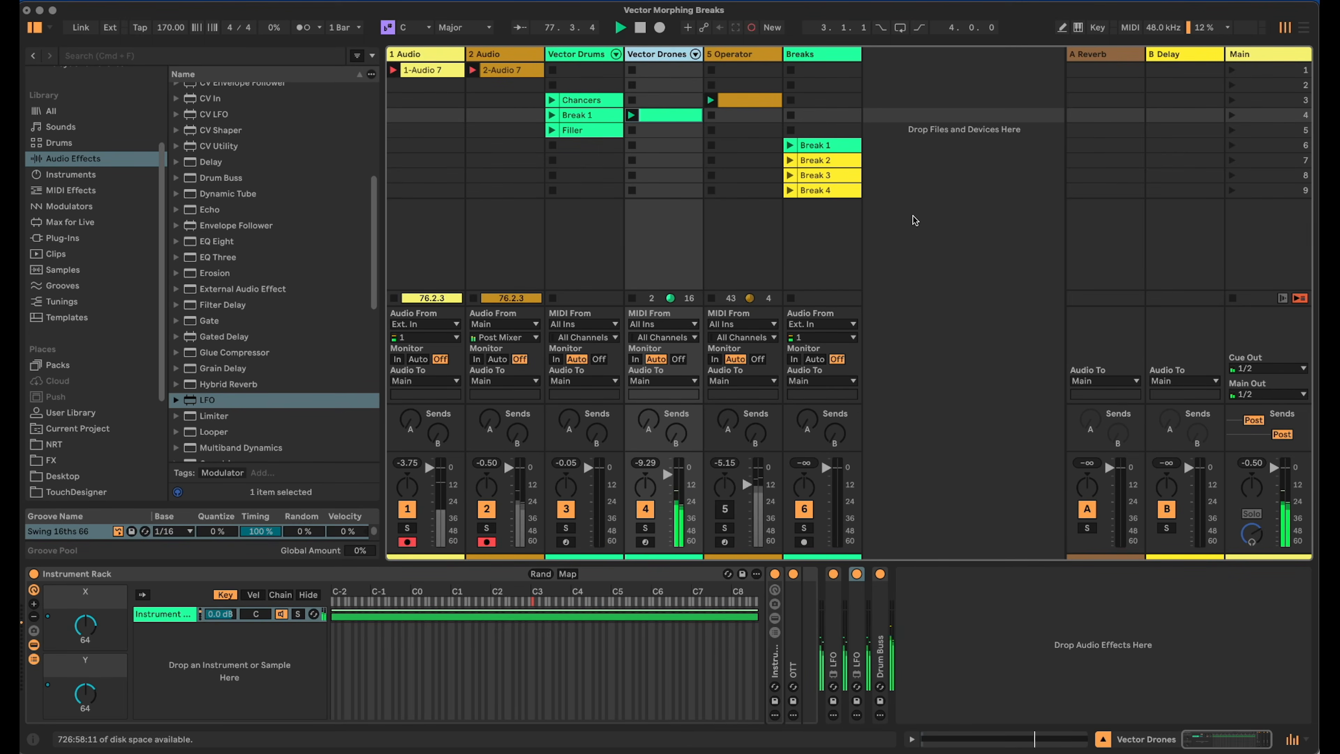
Check the X/Y break diagram, then launch Break 1 on Vector Drums and set its X Rand and Y Rand macros to 0.
{"action": "key", "text": "super+Tab"}
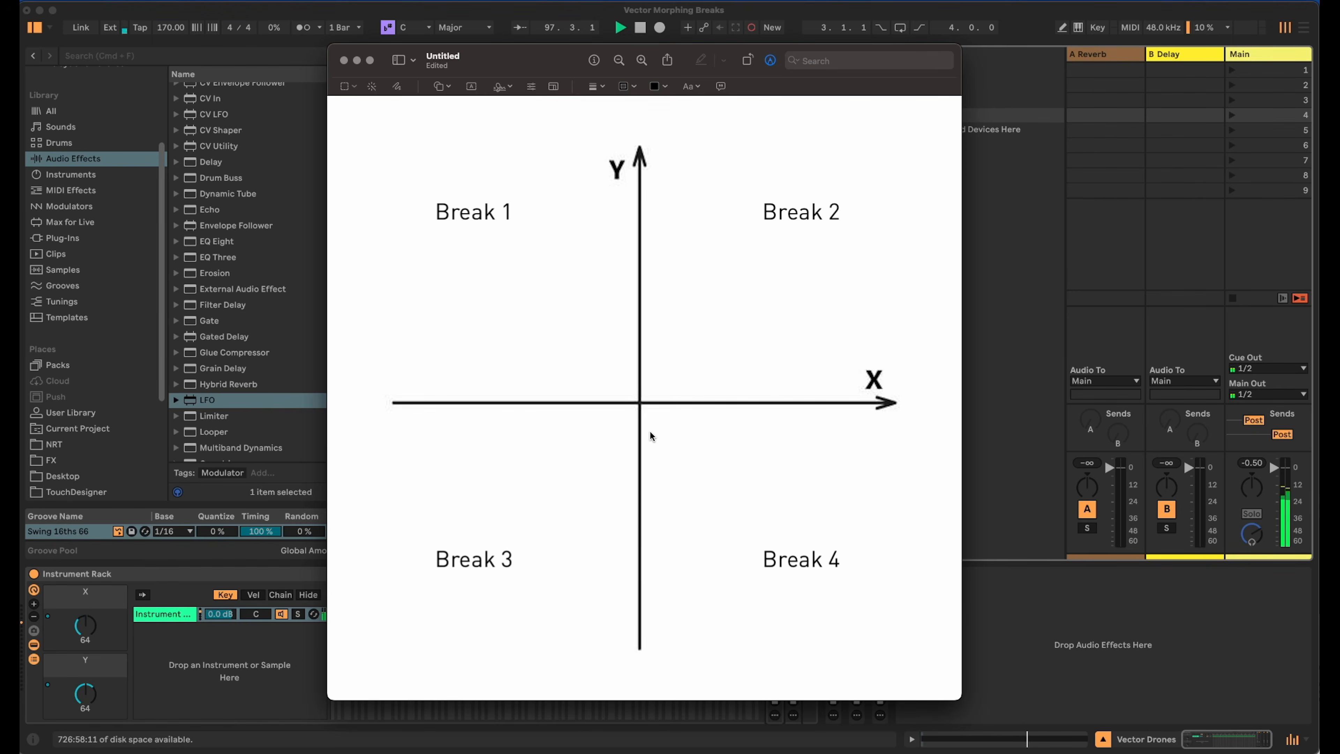
{"action": "key", "text": "super+Tab"}
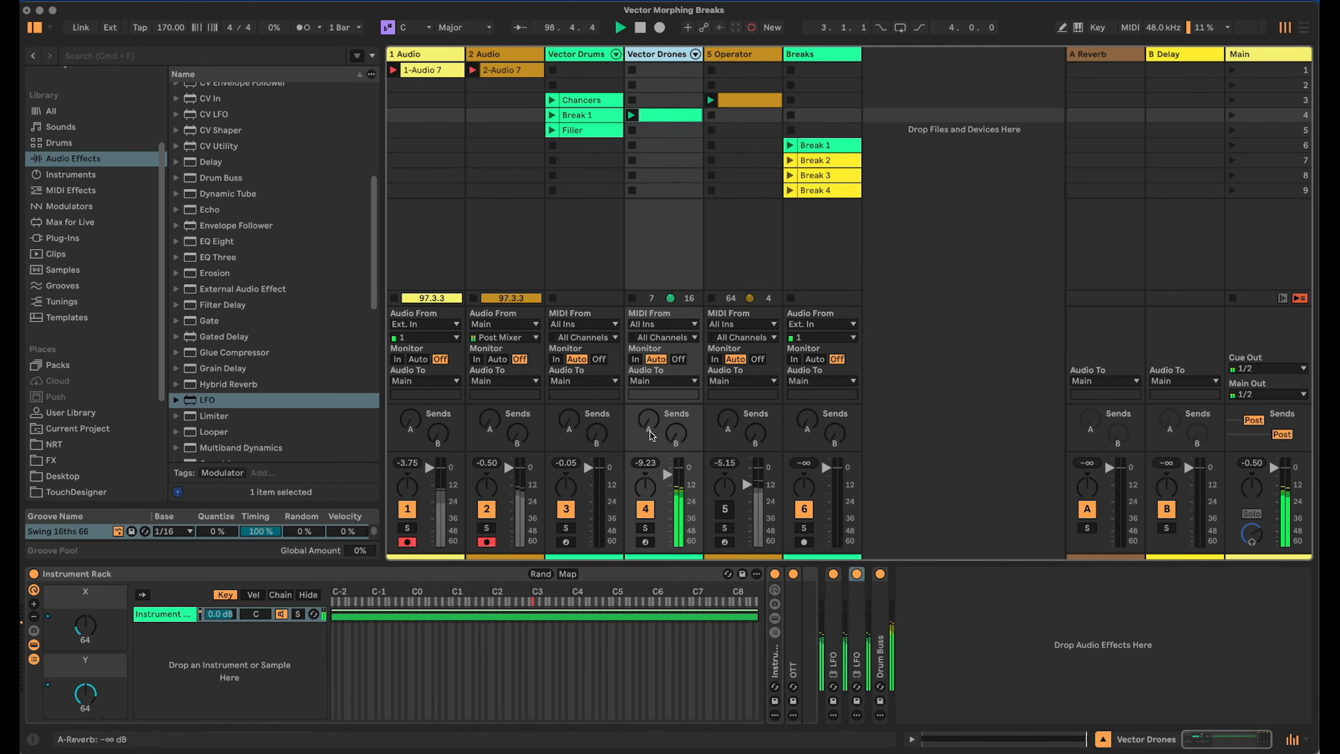
{"action": "left_click", "coordinate": [553, 115]}
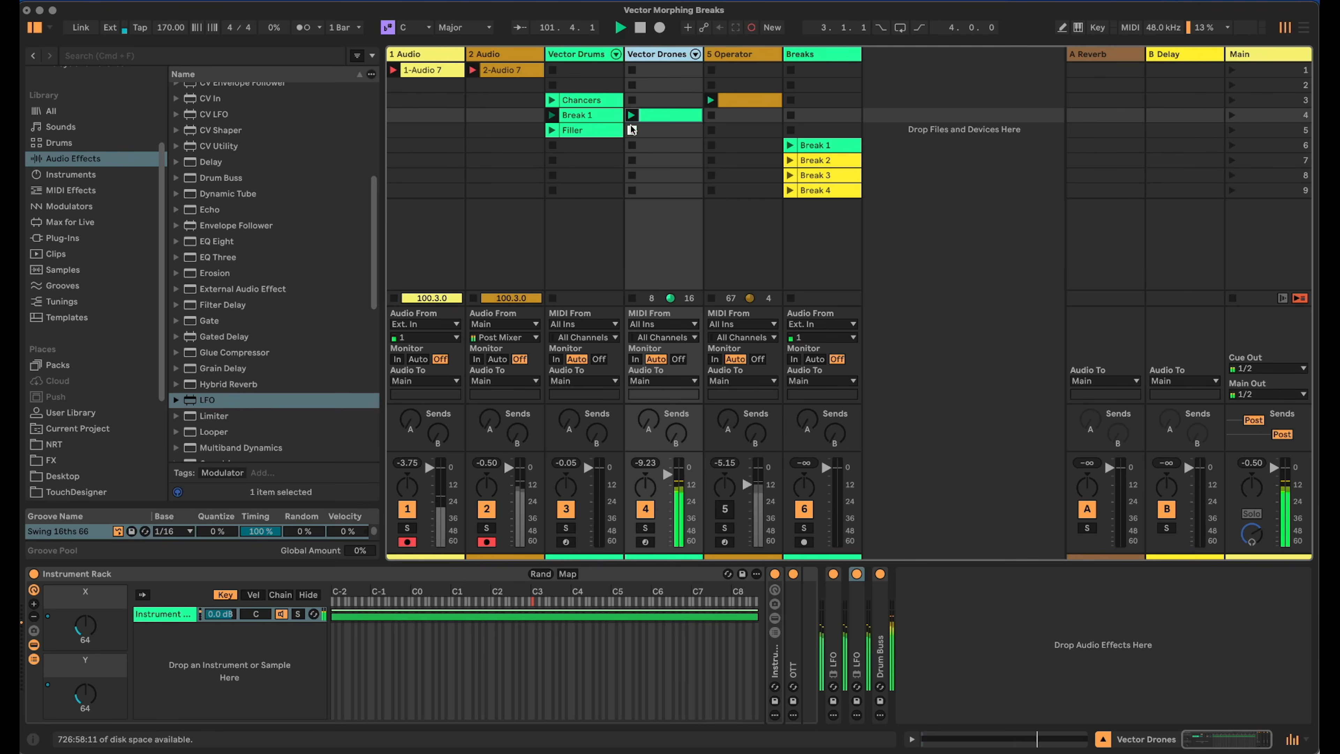
{"action": "left_click", "coordinate": [580, 70]}
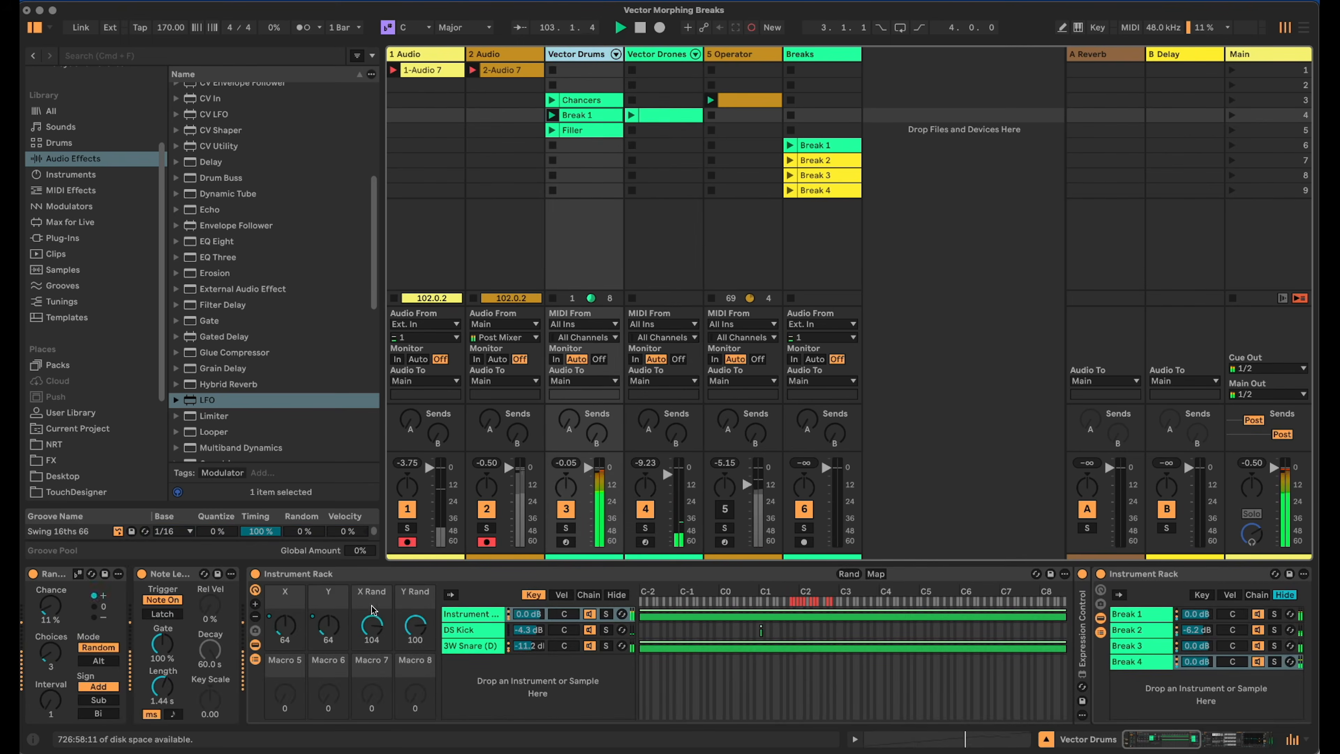
{"action": "left_click_drag", "start_coordinate": [383, 626], "coordinate": [383, 709]}
{"action": "left_click_drag", "start_coordinate": [416, 627], "coordinate": [417, 709]}
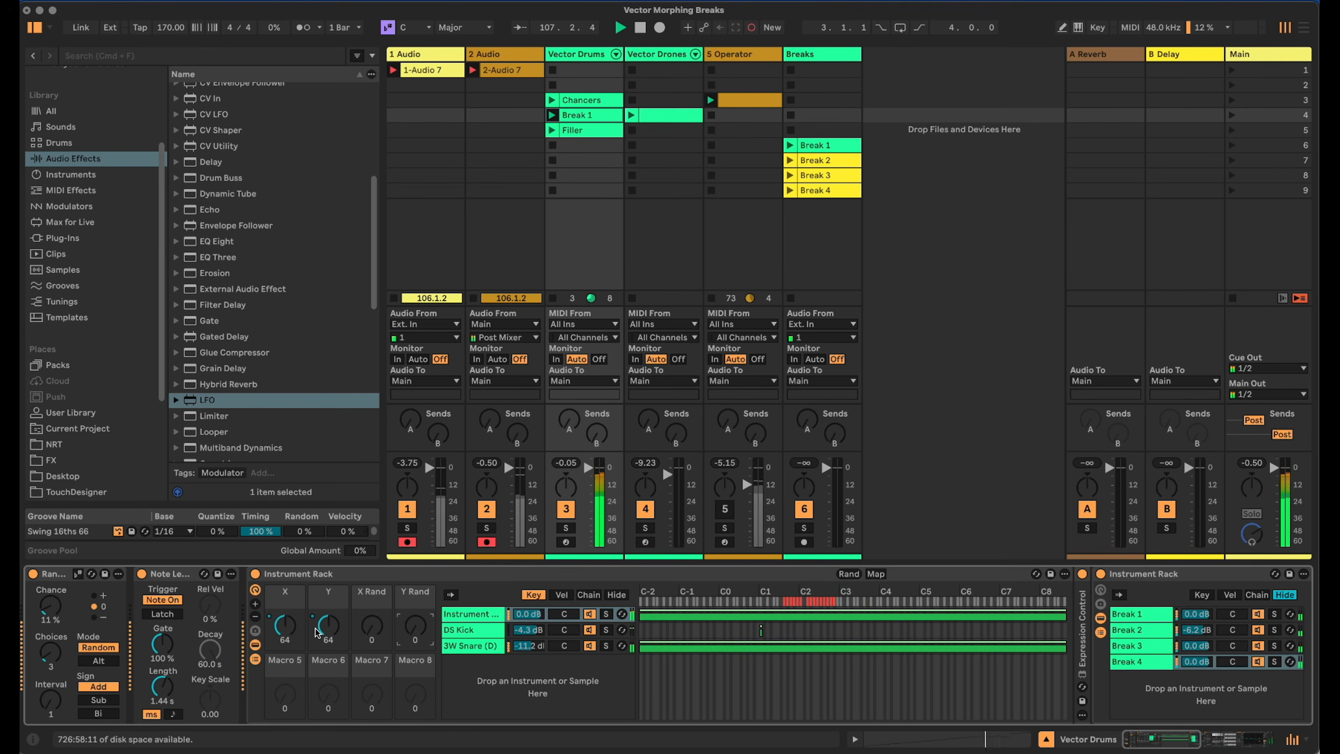
Compare the rack with the X/Y diagram and set the X and Y macros to 0 to hear Break 3.
{"action": "key", "text": "super+Tab"}
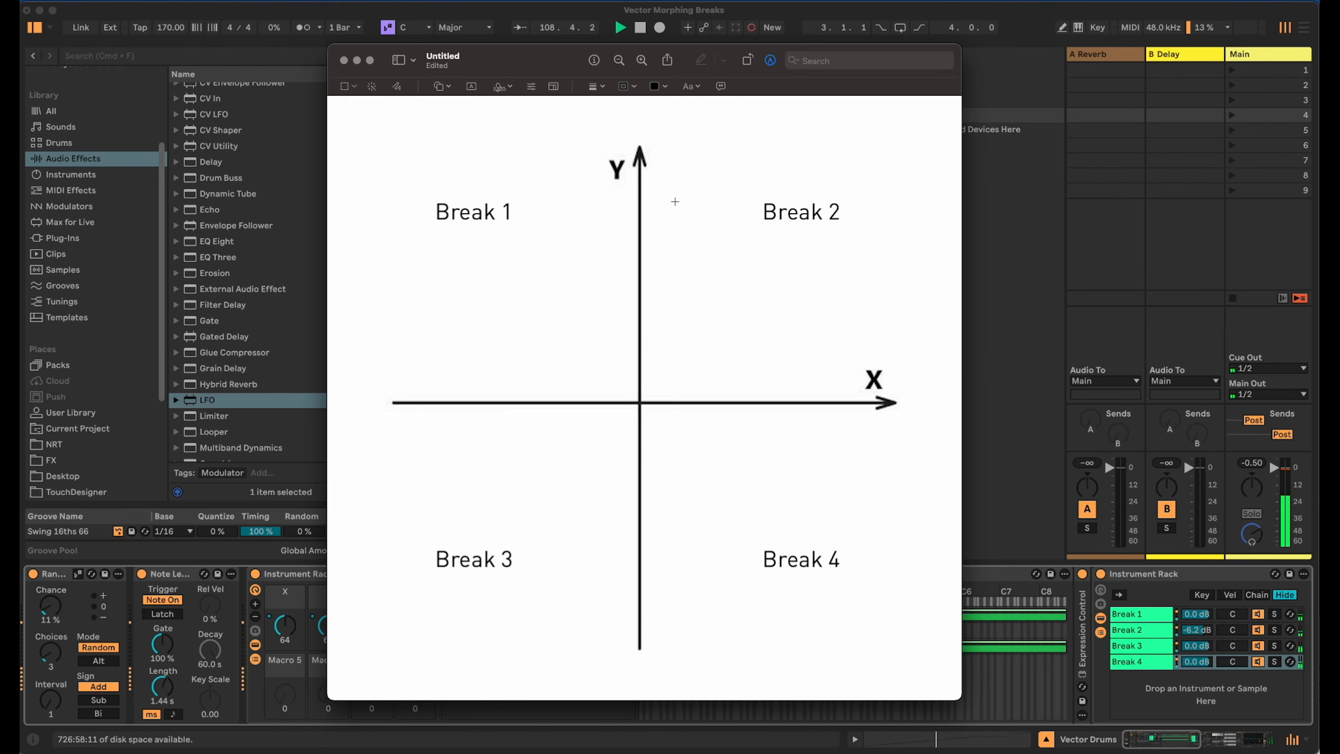
{"action": "key", "text": "super+Tab"}
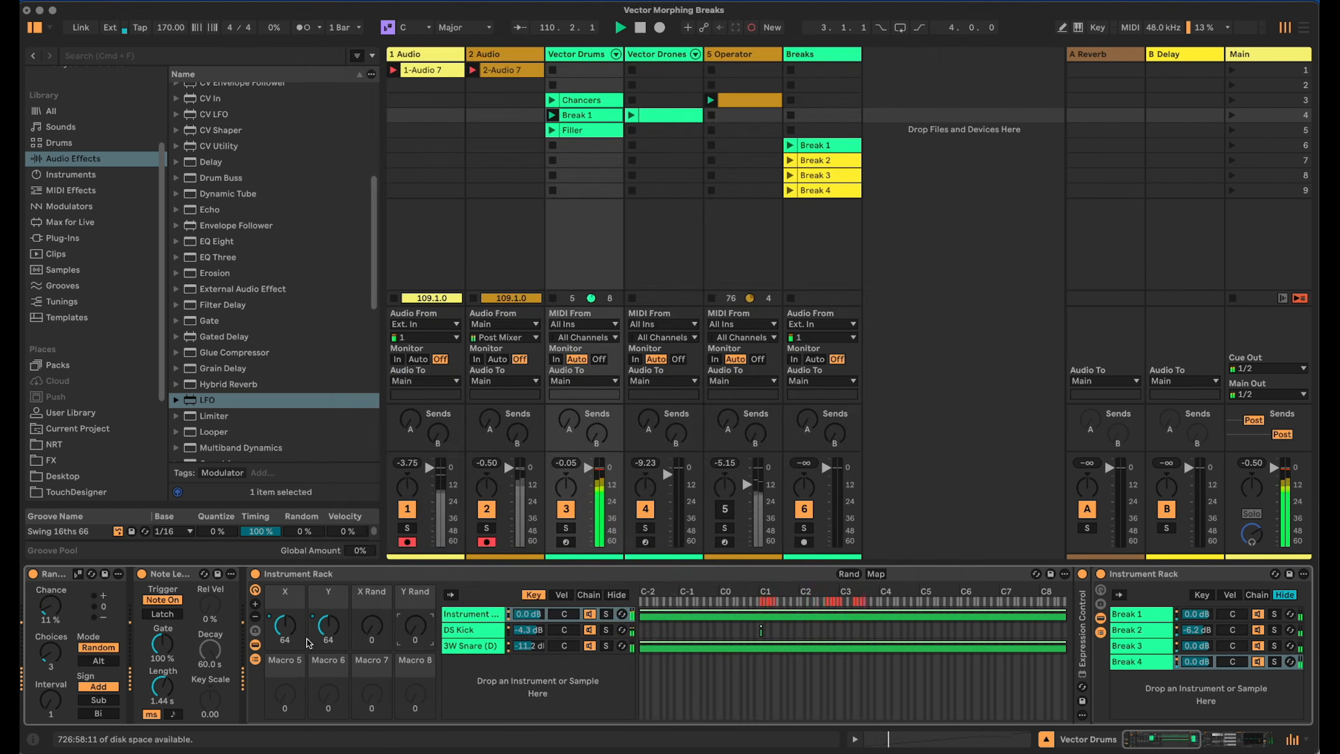
{"action": "key", "text": "super+Tab"}
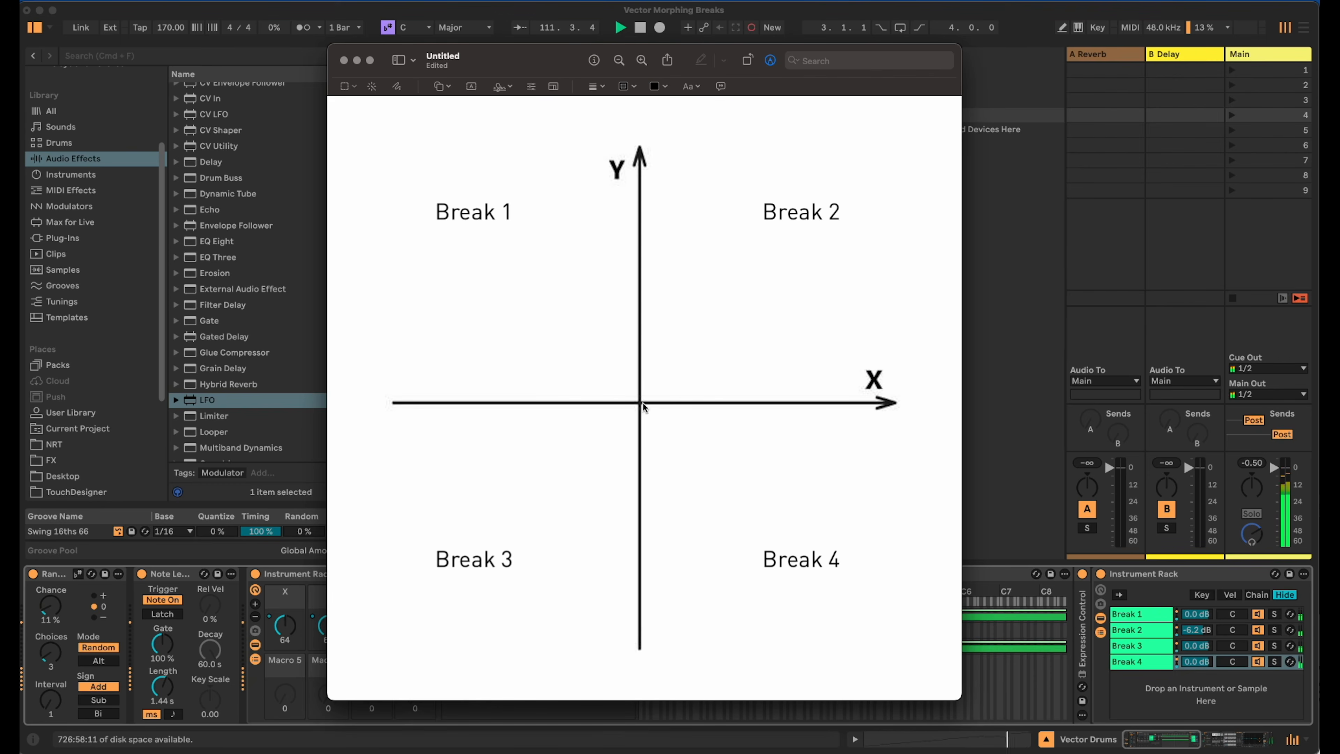
{"action": "key", "text": "super+Tab"}
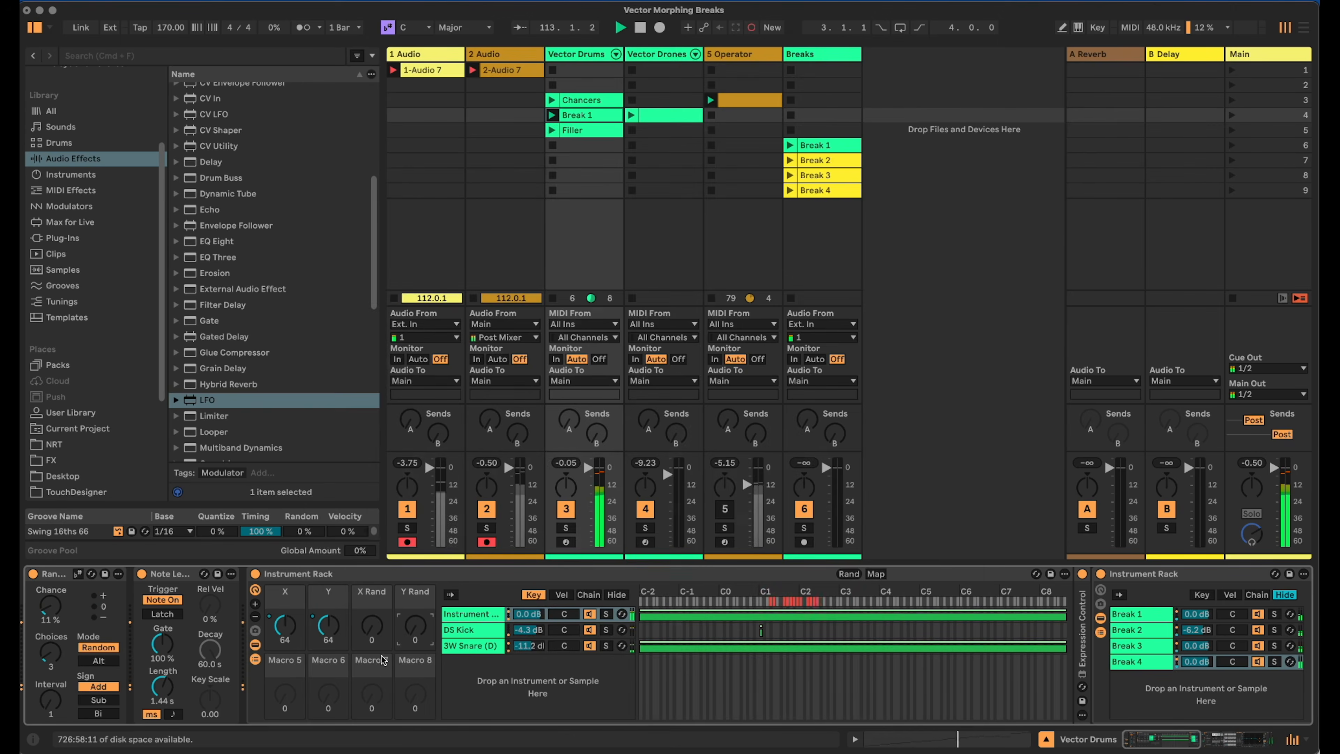
{"action": "left_click_drag", "start_coordinate": [328, 626], "coordinate": [328, 659]}
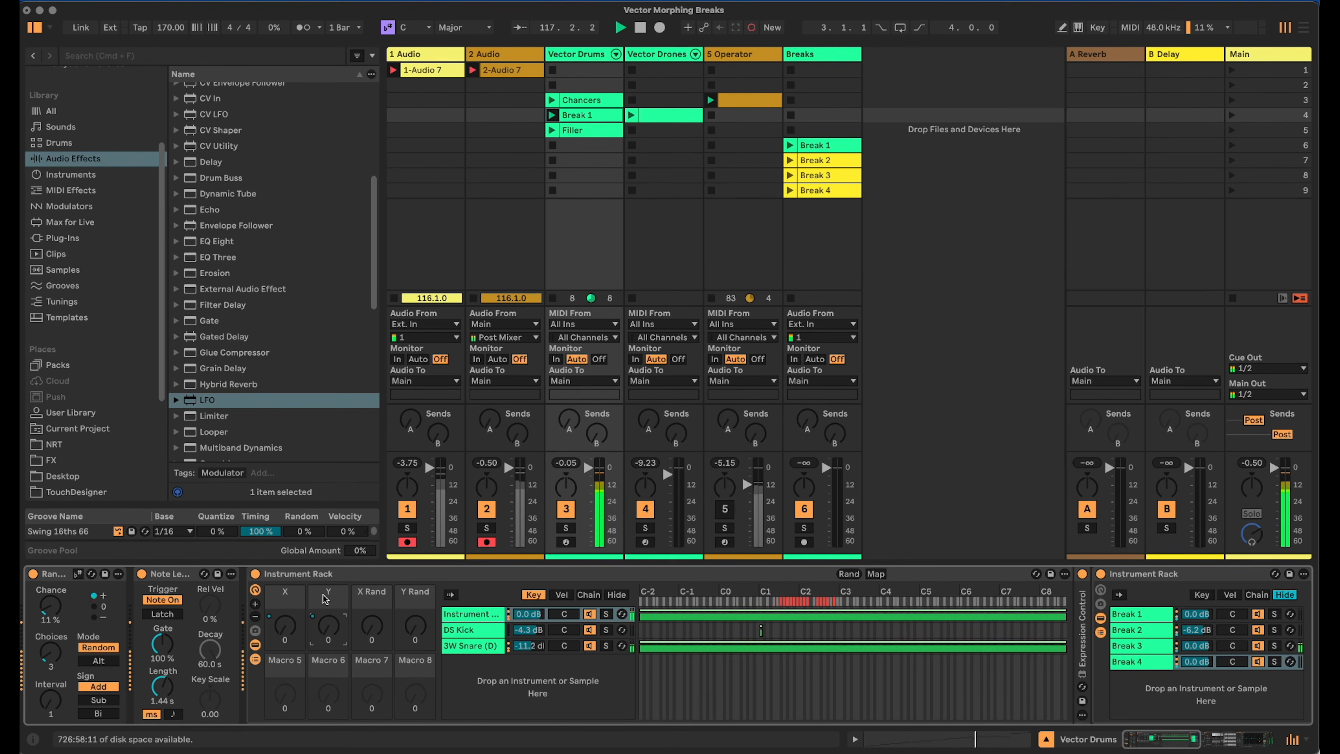
Locate Break 3 on the diagram, then raise the Vector Drums Y macro to 127 with X kept at 0.
{"action": "key", "text": "super+Tab"}
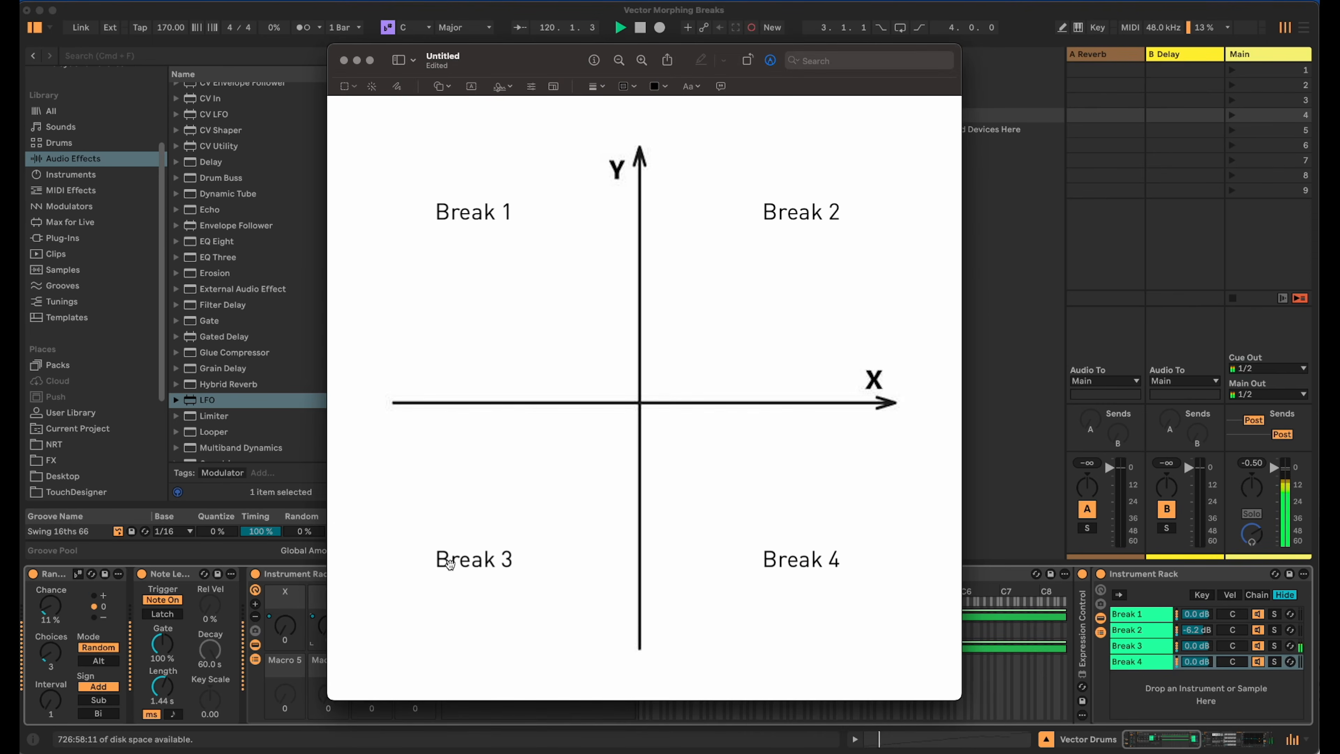
{"action": "key", "text": "super+Tab"}
{"action": "left_click_drag", "start_coordinate": [324, 631], "coordinate": [330, 628]}
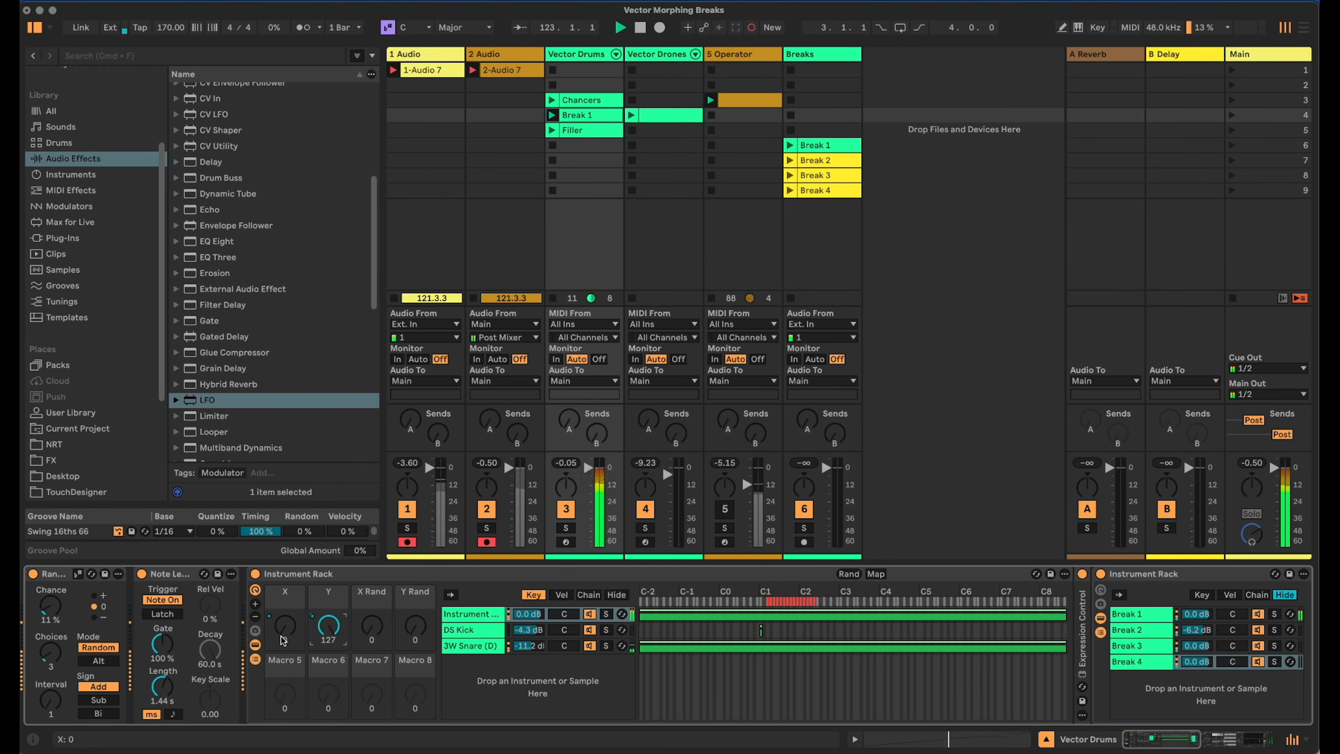
Locate Break 1 on the diagram, then raise the Vector Drums X macro to 127 to move to Break 2.
{"action": "key", "text": "super+Tab"}
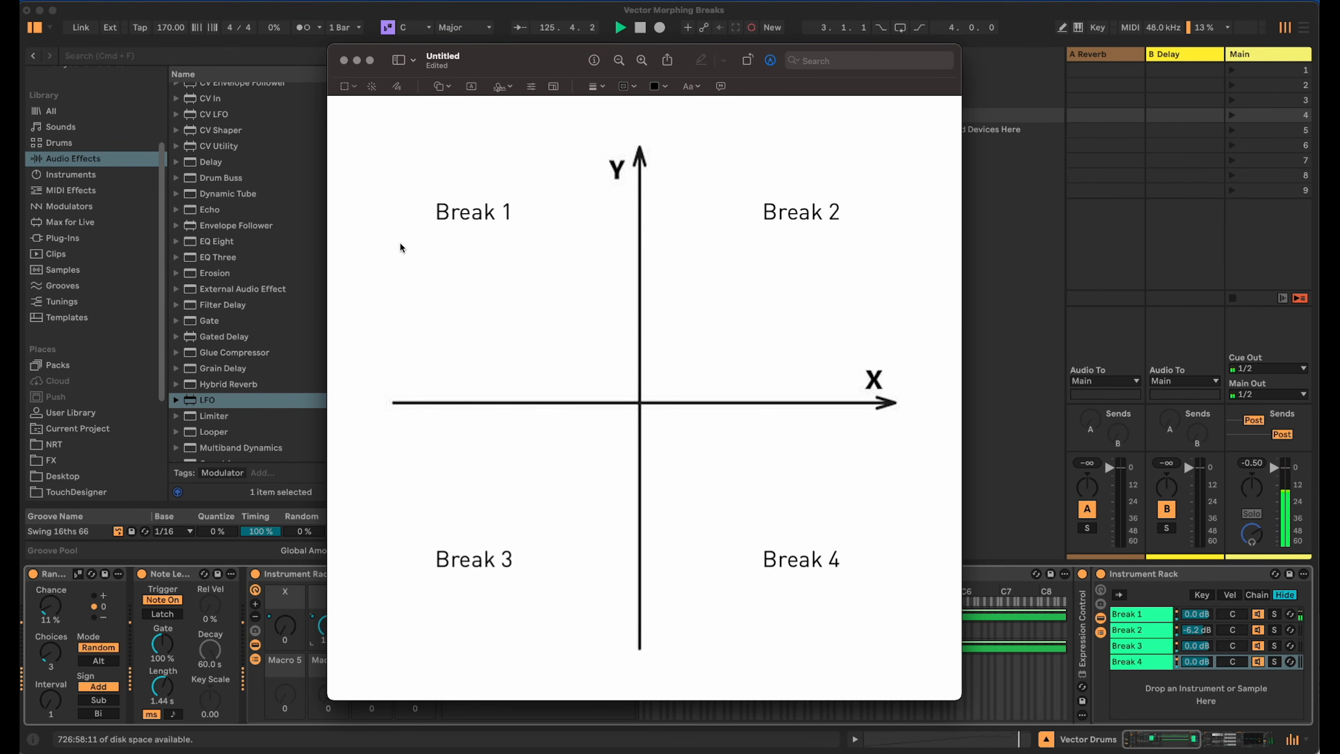
{"action": "key", "text": "super+Tab"}
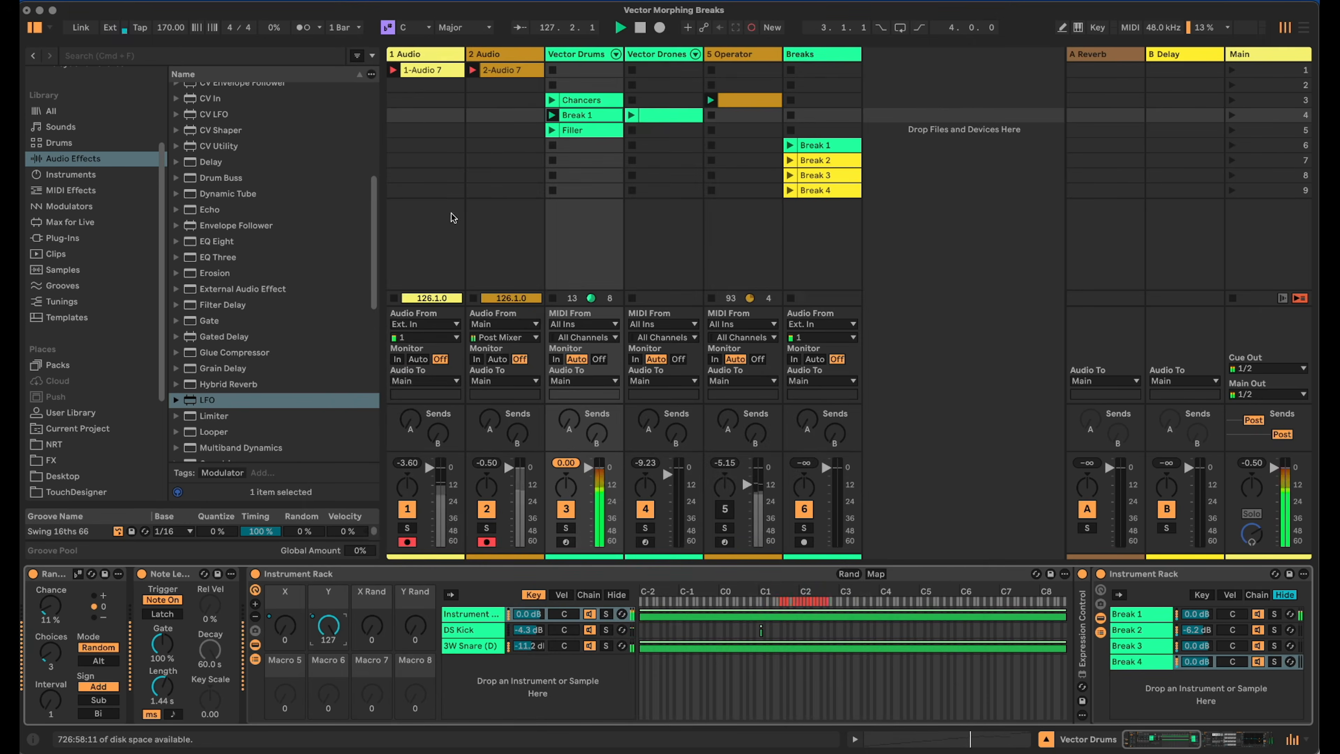
{"action": "left_click_drag", "start_coordinate": [290, 632], "coordinate": [290, 581]}
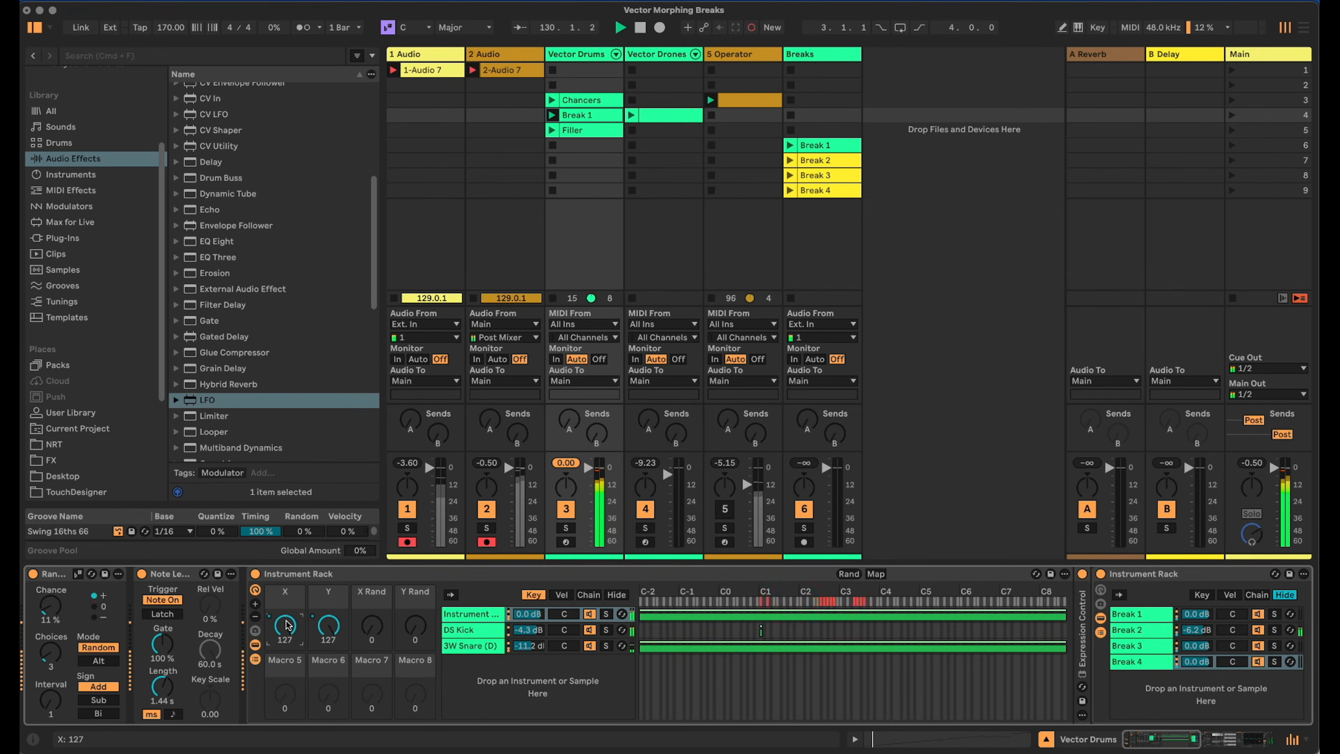
Check Break 2 on the diagram, then return X and Y to 64 with X Rand at 119 and Y Rand at 127.
{"action": "key", "text": "super+Tab"}
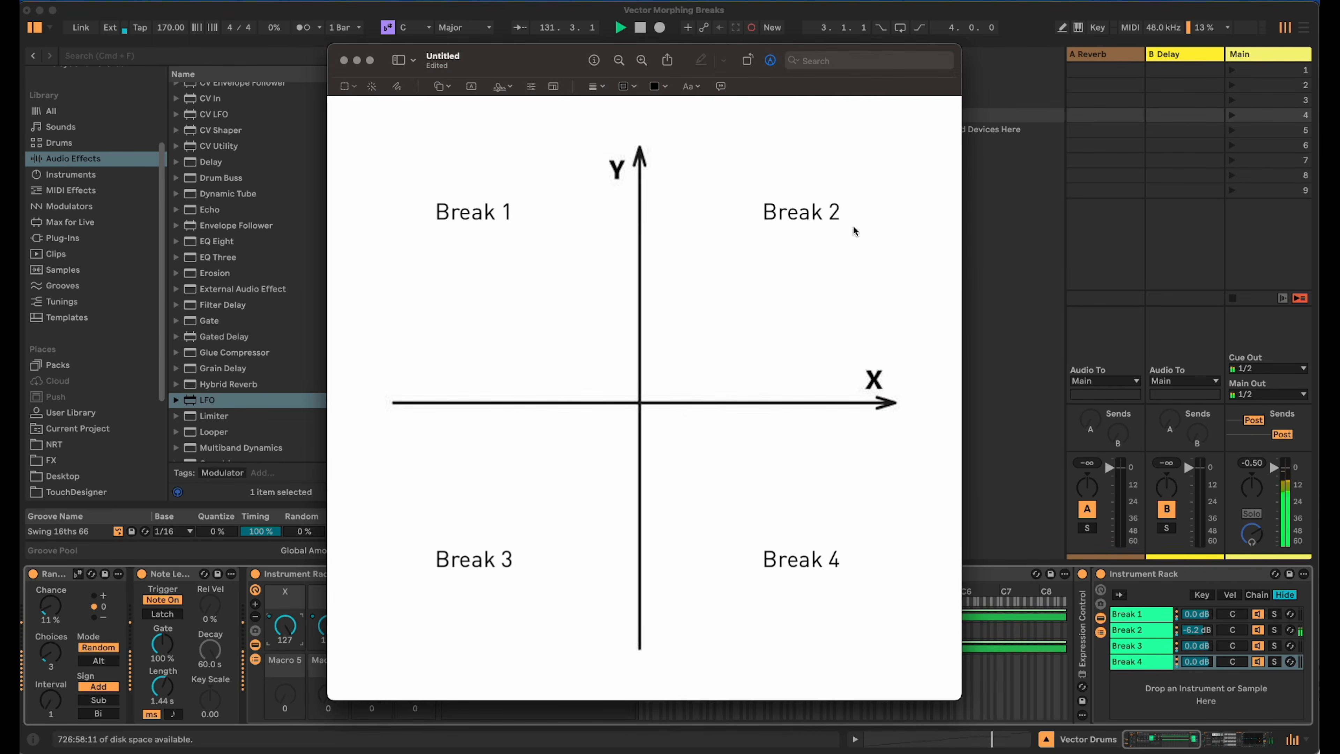
{"action": "key", "text": "super+Tab"}
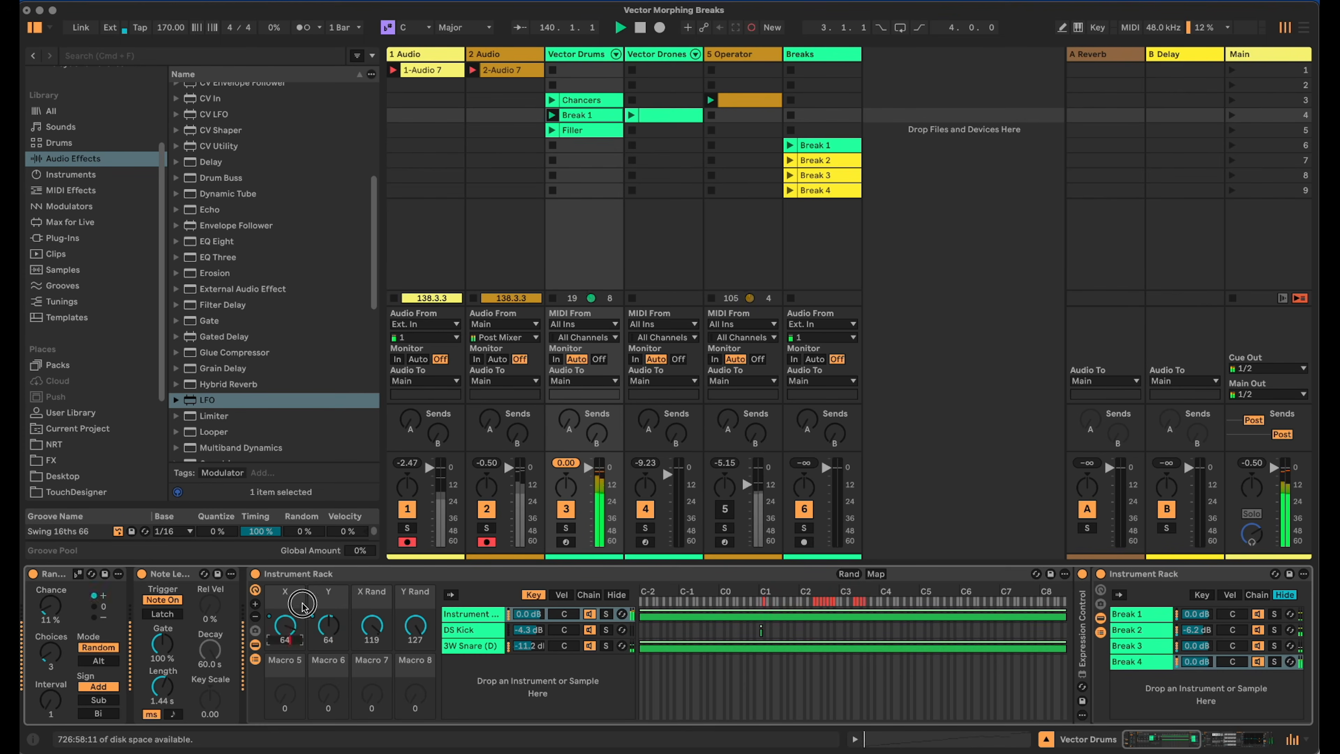
{"action": "left_click", "coordinate": [296, 619]}
Play the Vector Drones clip without the drums and unfold both LFO devices to inspect their X and Y mappings, then fold them again.
{"action": "left_click", "coordinate": [662, 115]}
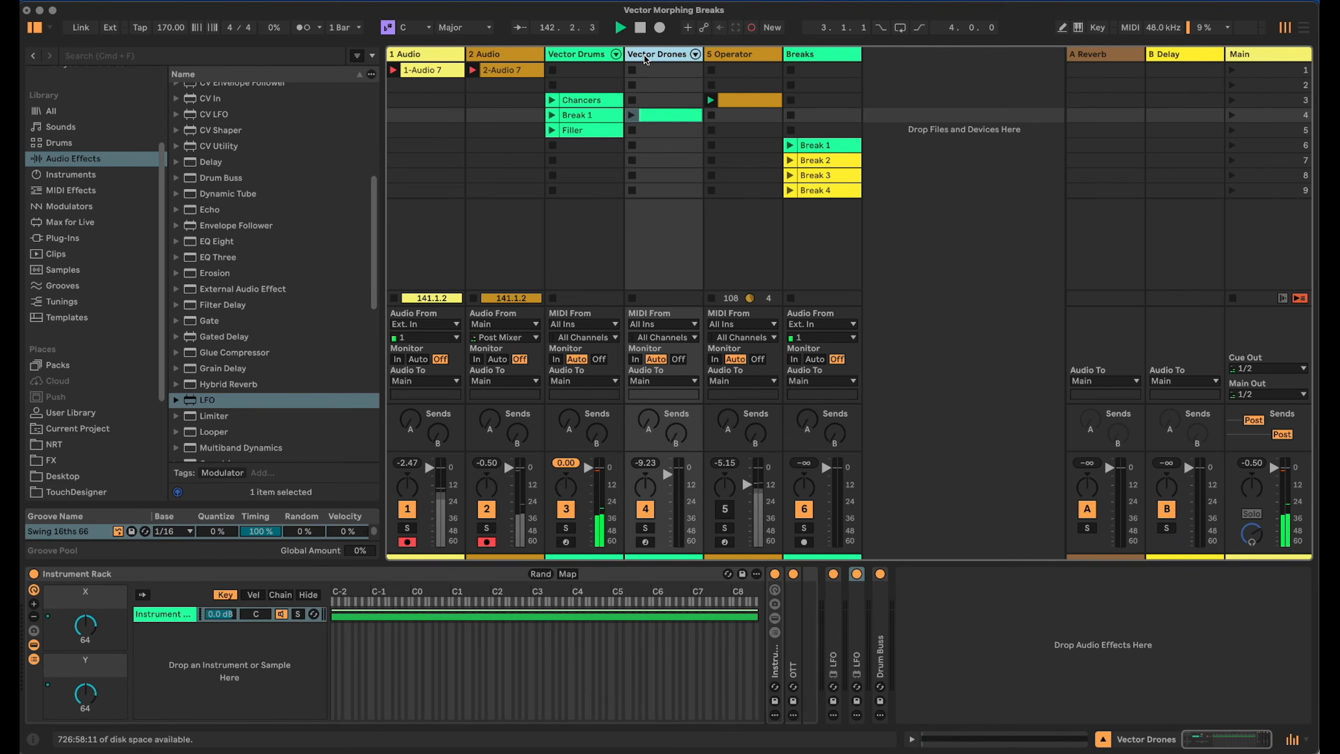
{"action": "left_click", "coordinate": [632, 116]}
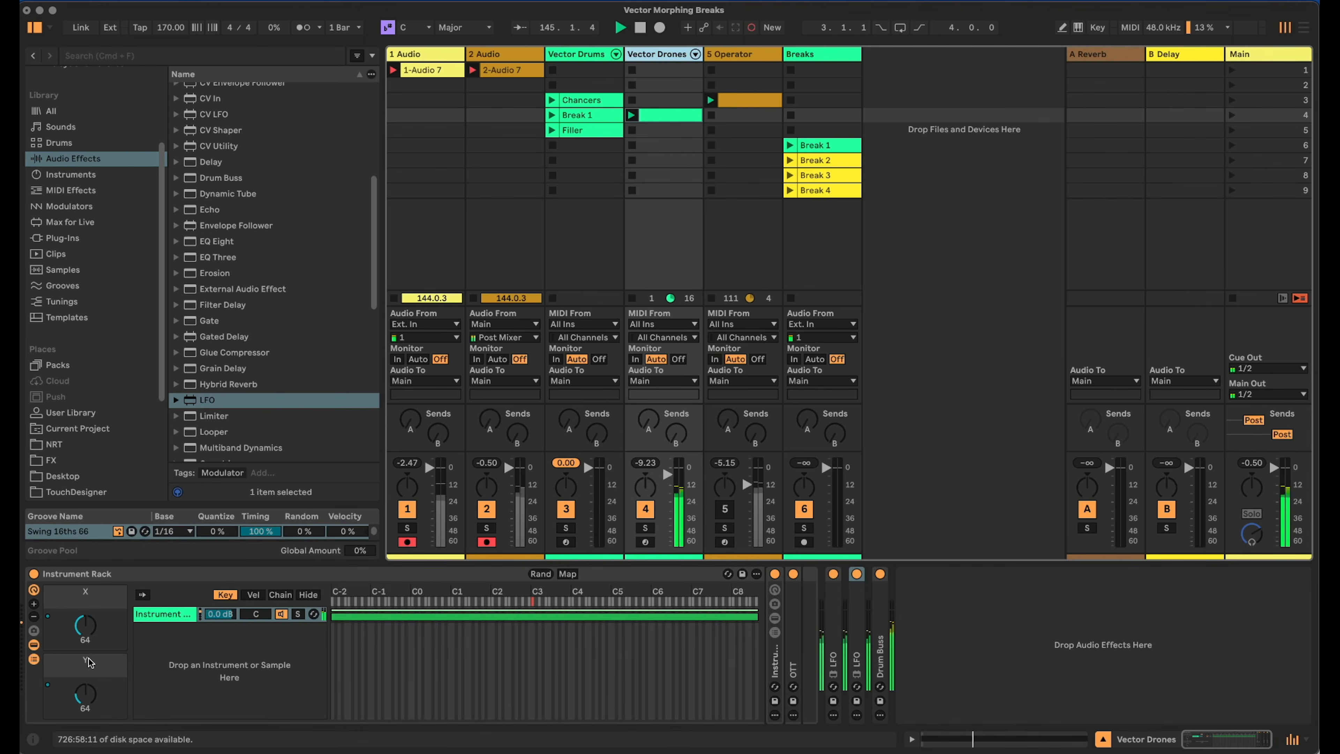
{"action": "double_click", "coordinate": [832, 628]}
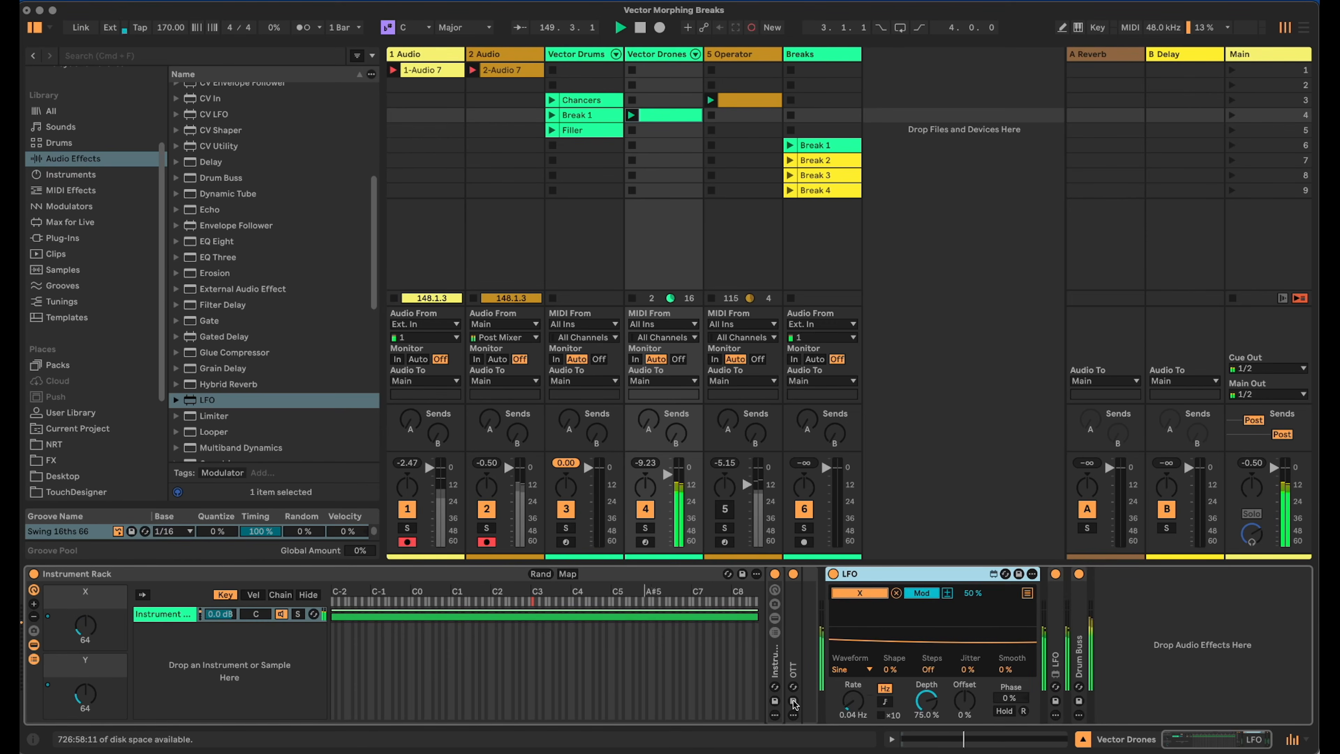
{"action": "left_click", "coordinate": [1062, 636]}
{"action": "double_click", "coordinate": [1062, 636]}
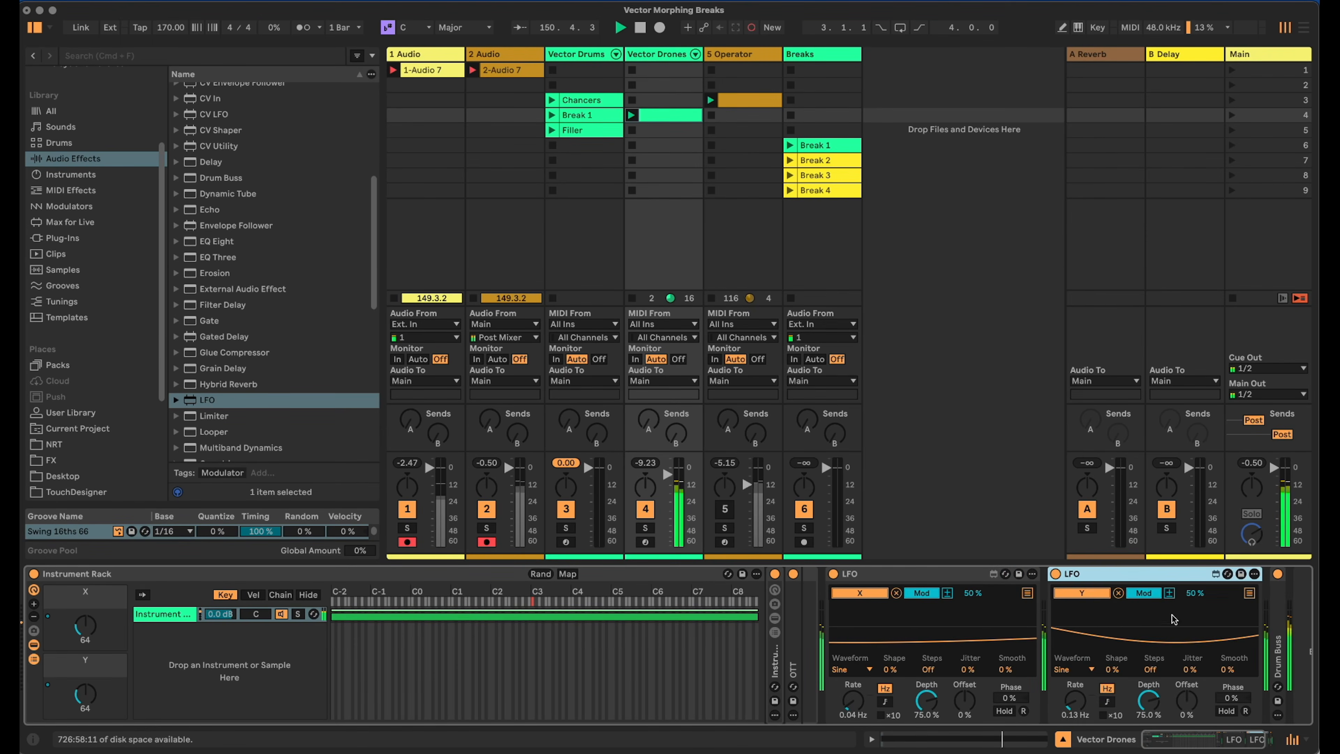
{"action": "double_click", "coordinate": [885, 577]}
{"action": "double_click", "coordinate": [885, 577]}
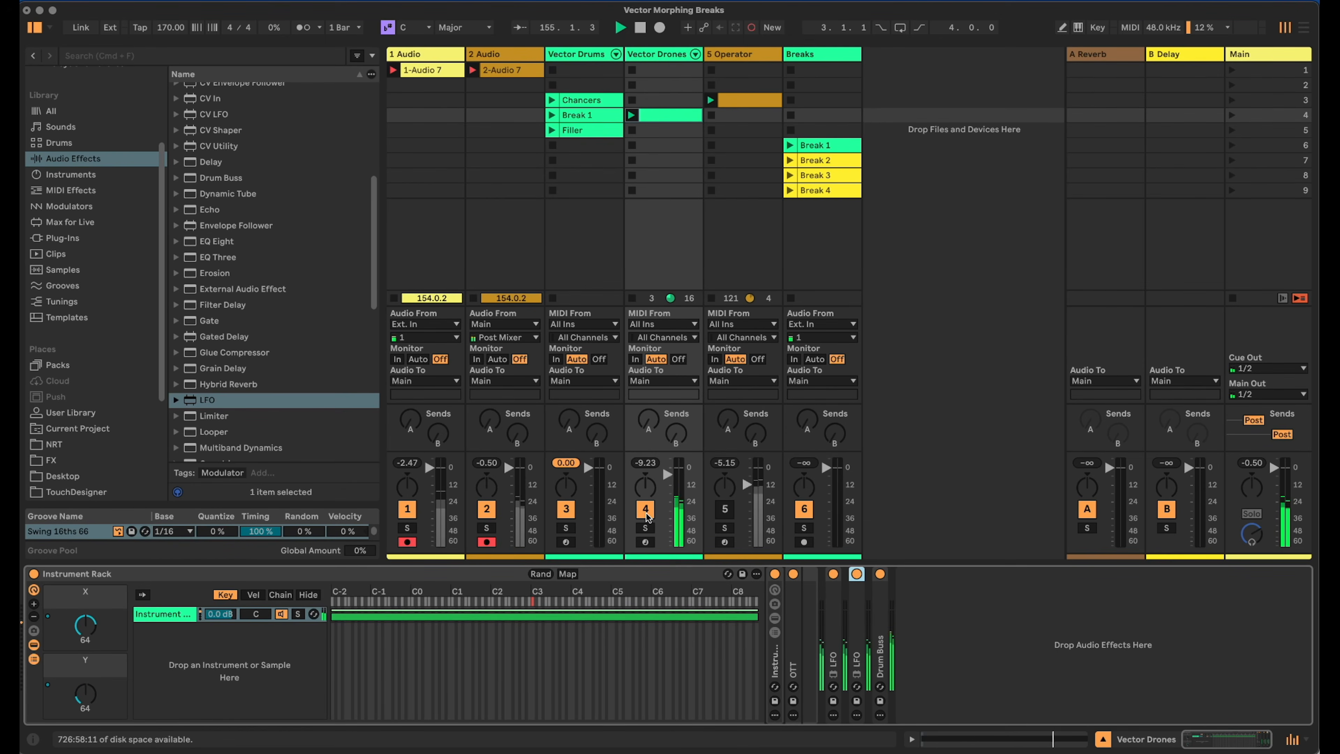
Stop the Vector Drones clip and narrow the Vector Drones and Operator tracks.
{"action": "left_click", "coordinate": [631, 130]}
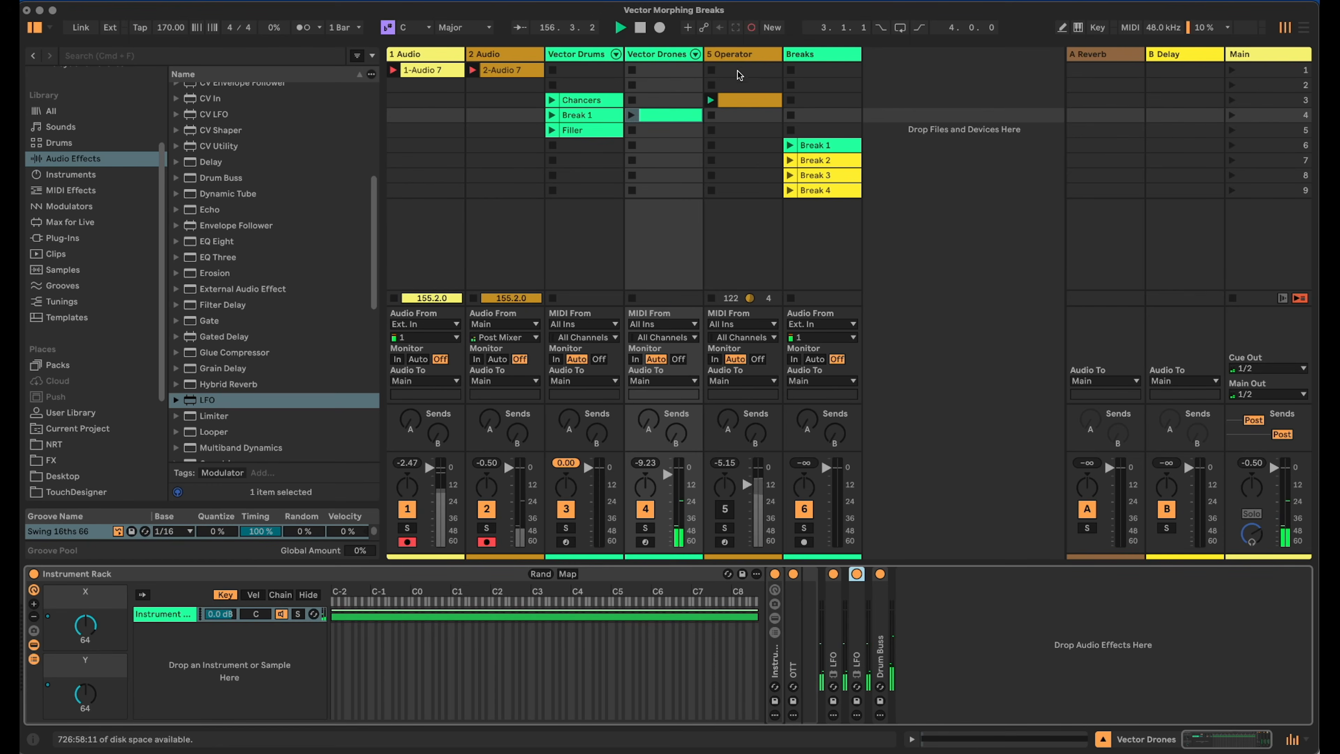
{"action": "left_click", "coordinate": [732, 50]}
{"action": "left_click", "coordinate": [669, 56]}
{"action": "mouse_move", "coordinate": [704, 56]}
{"action": "left_mouse_down"}
{"action": "mouse_move", "coordinate": [656, 56]}
{"action": "mouse_move", "coordinate": [689, 54]}
{"action": "left_mouse_up"}
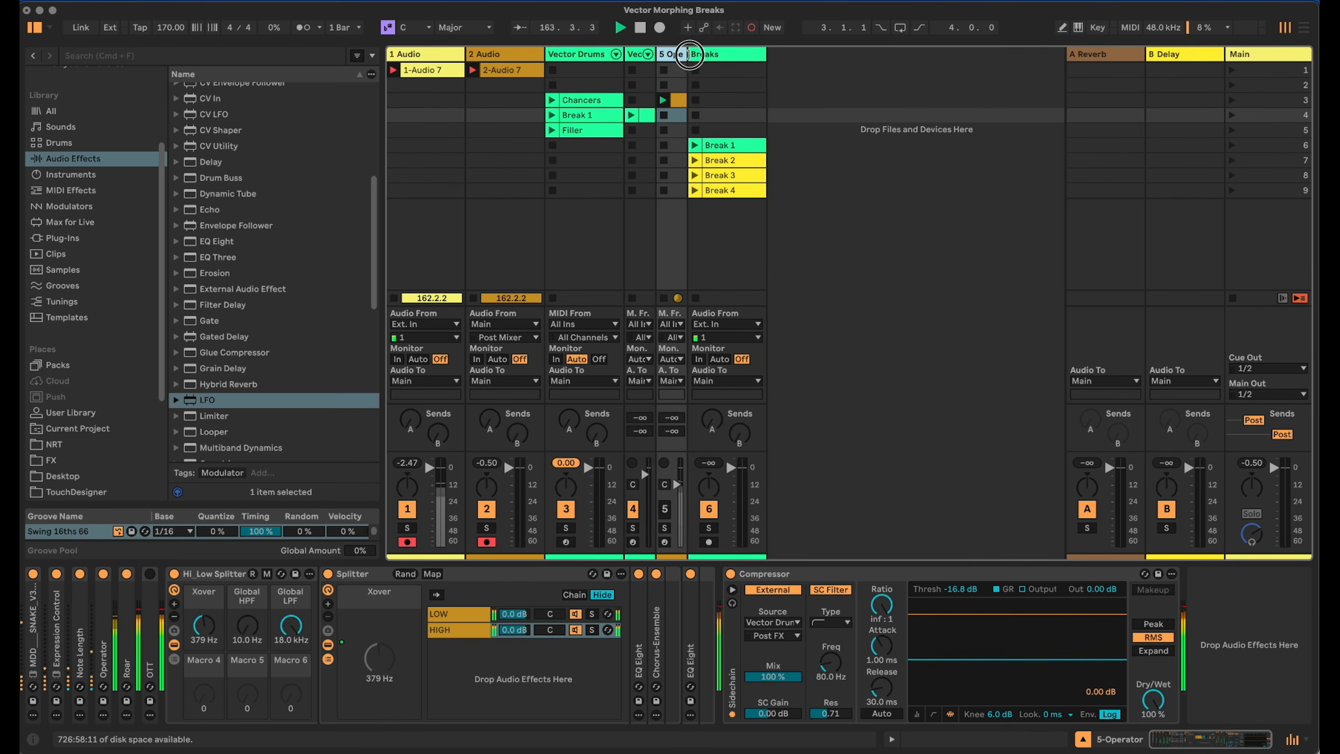
Audition the break clips on the Breaks track one after another, then stop playback of the track.
{"action": "left_click", "coordinate": [741, 56]}
{"action": "left_click", "coordinate": [733, 145]}
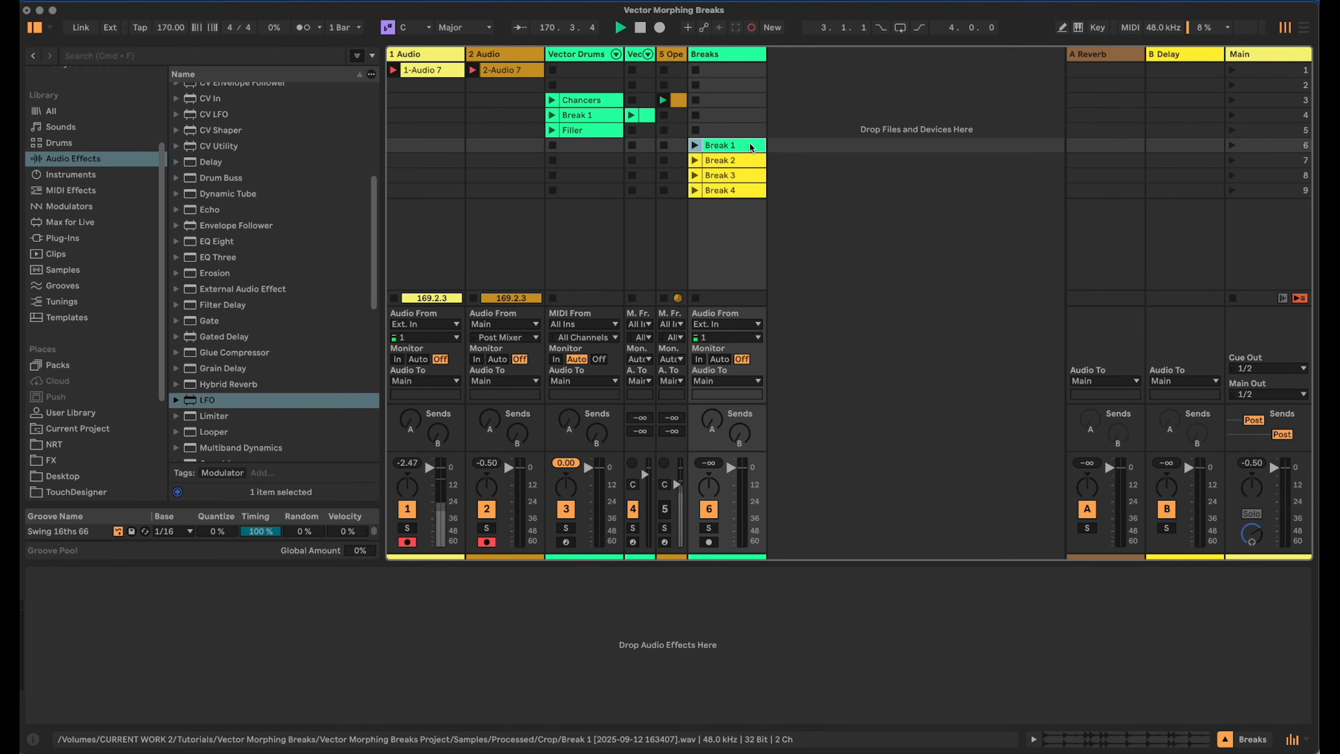
{"action": "left_click", "coordinate": [694, 160]}
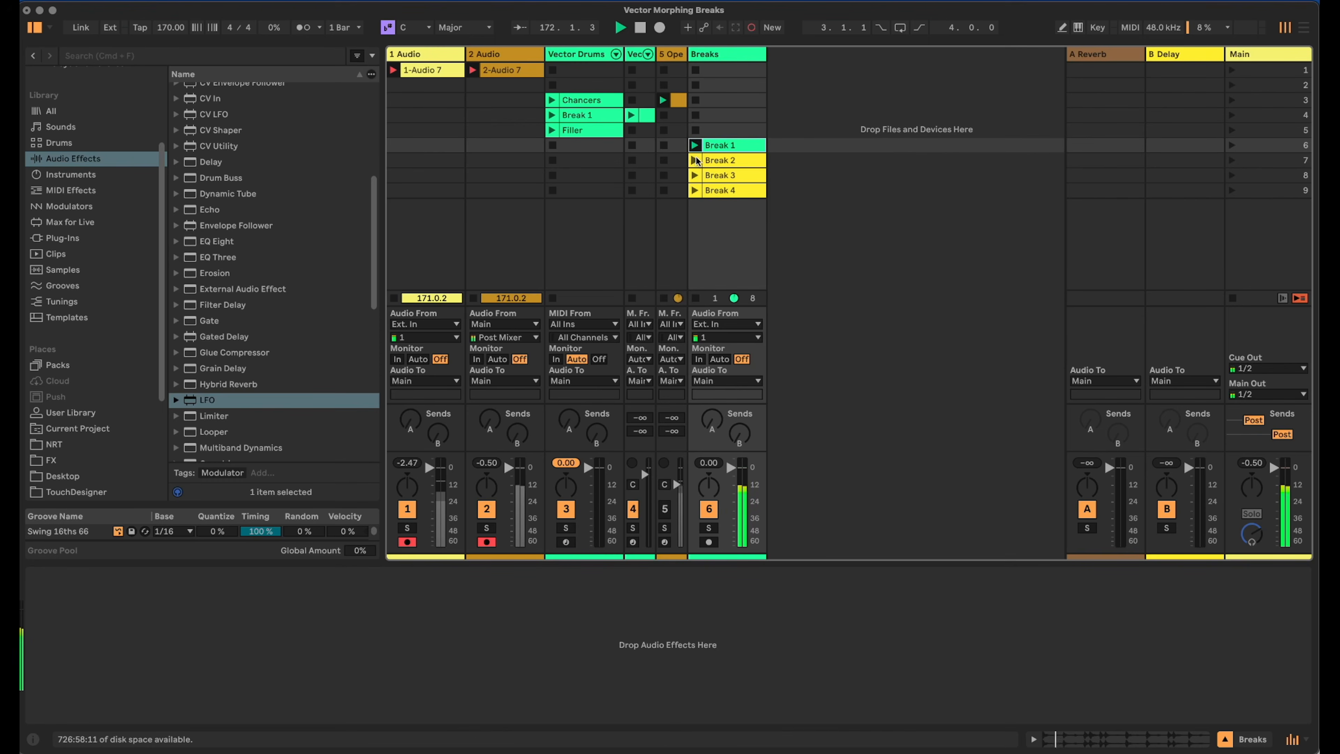
{"action": "left_click", "coordinate": [694, 175]}
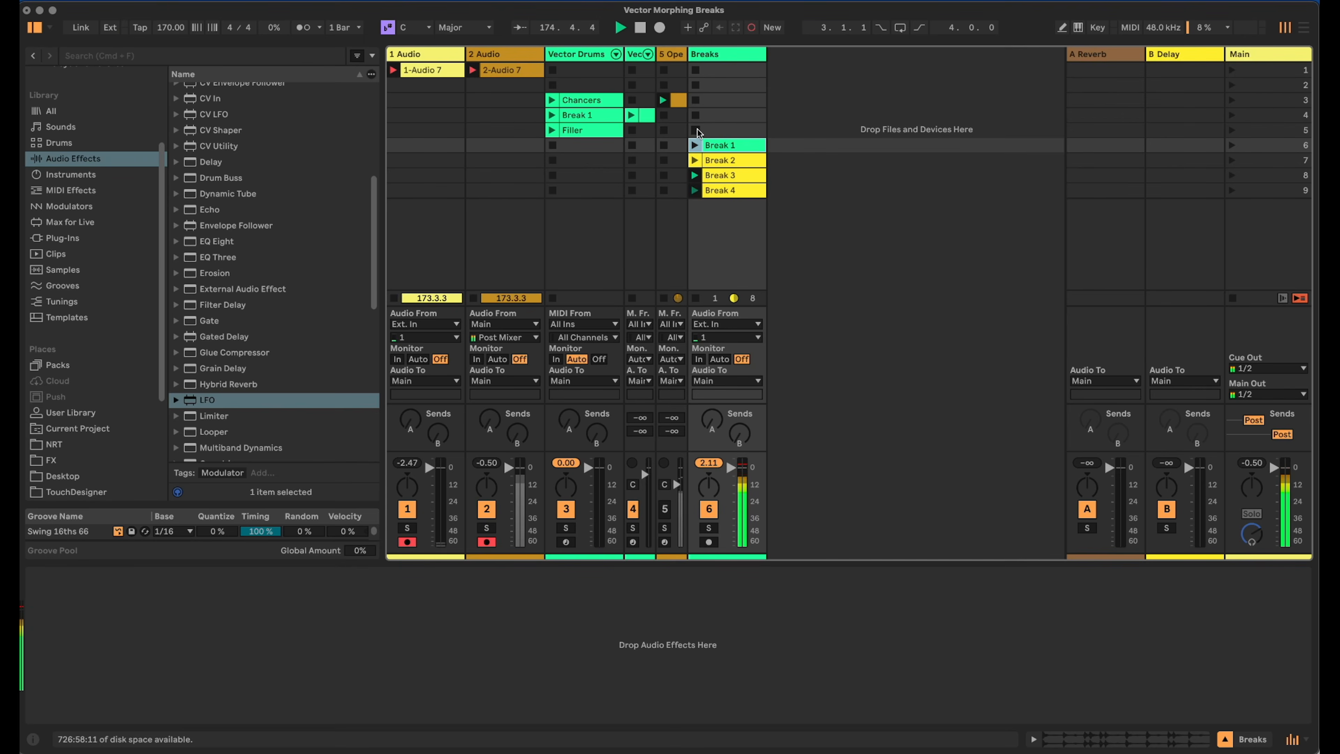
{"action": "left_click", "coordinate": [898, 193]}
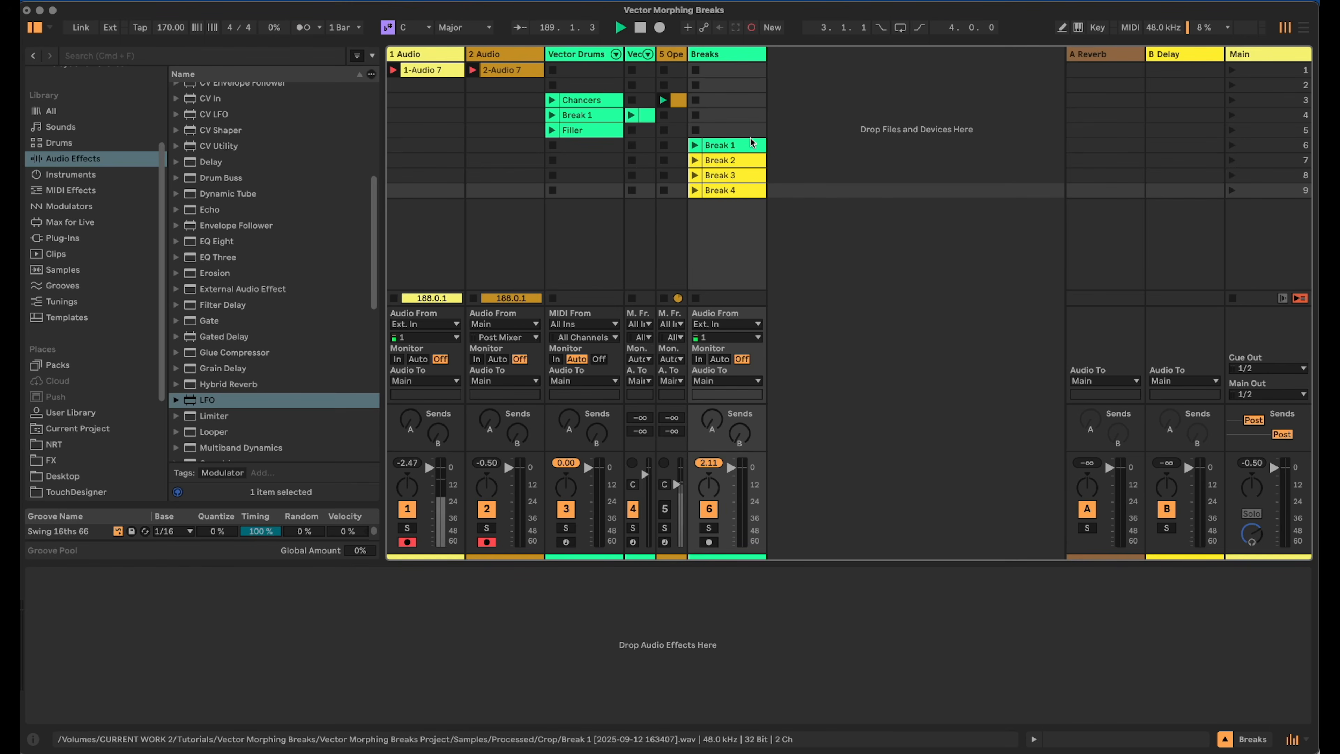
Slice the Break 1 clip on the Breaks track to a new MIDI track per 1/16 note, using the Default slicing preset.
{"action": "left_click", "coordinate": [737, 146]}
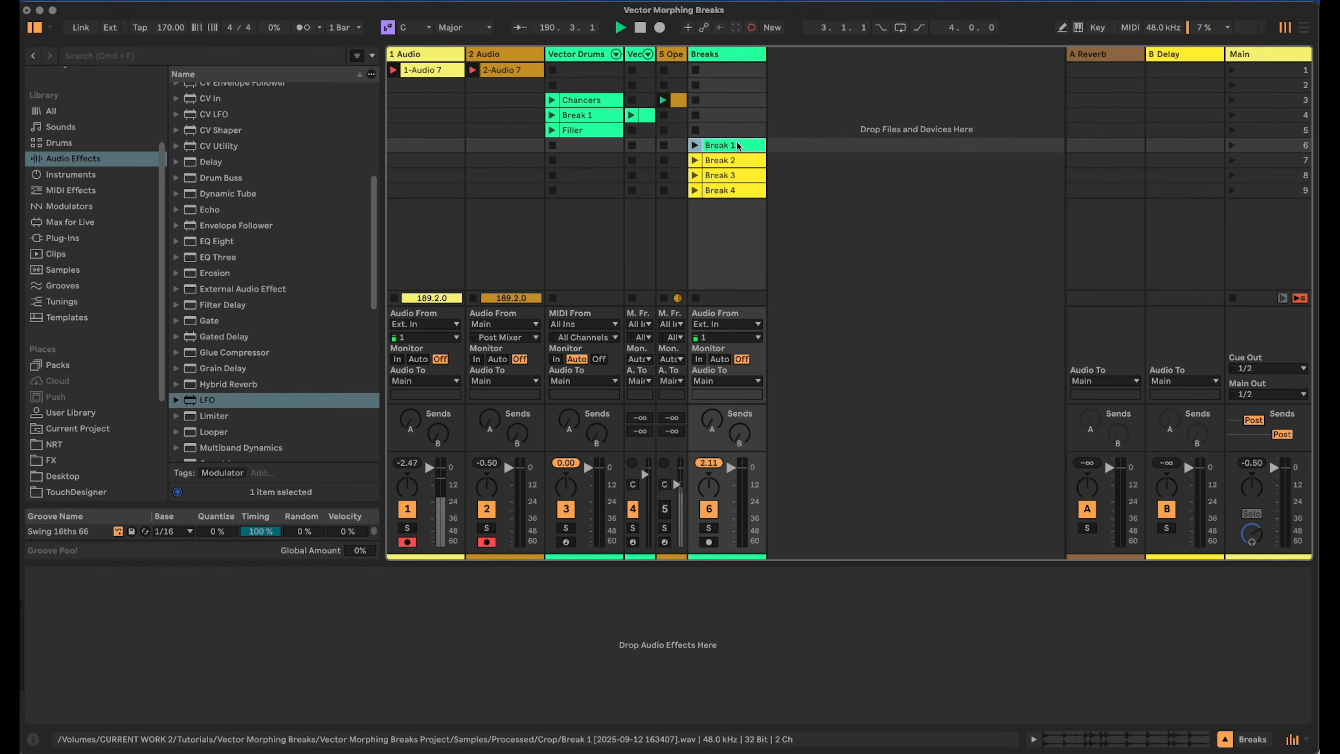
{"action": "right_click", "coordinate": [736, 147]}
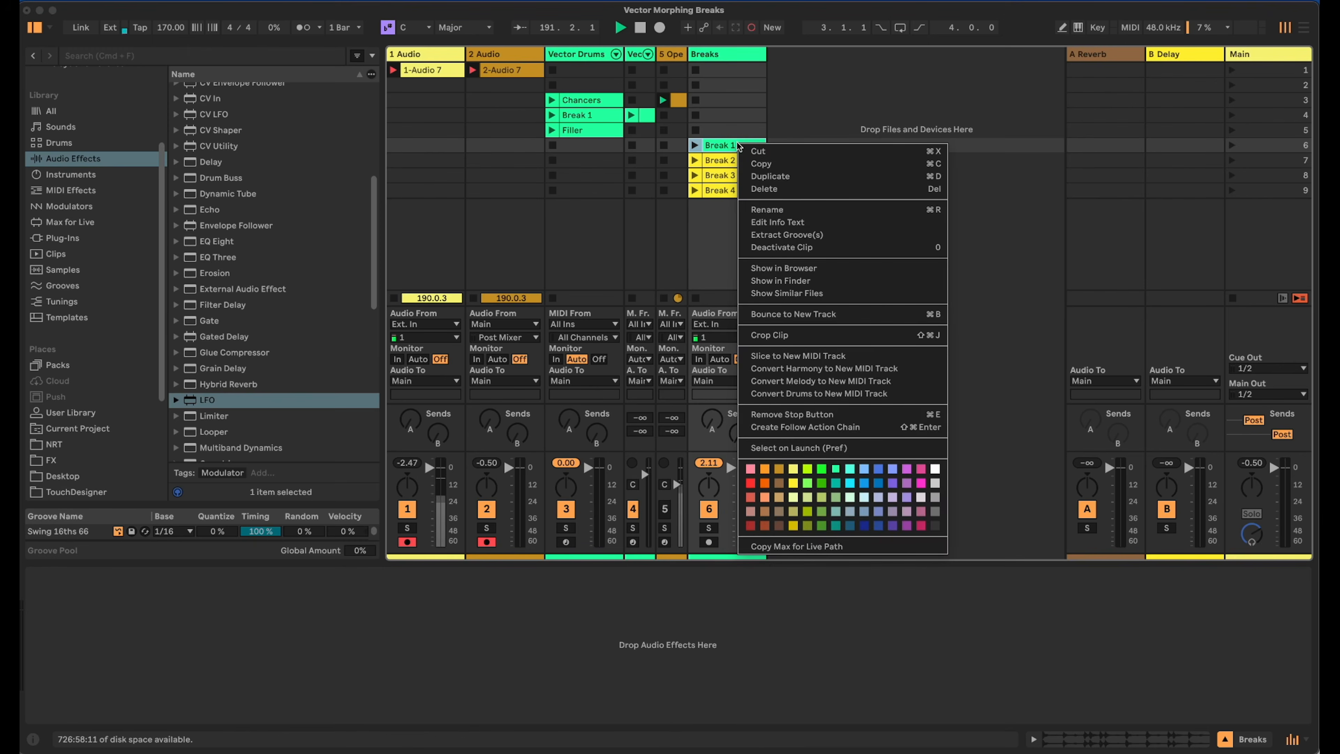
{"action": "left_click", "coordinate": [837, 358]}
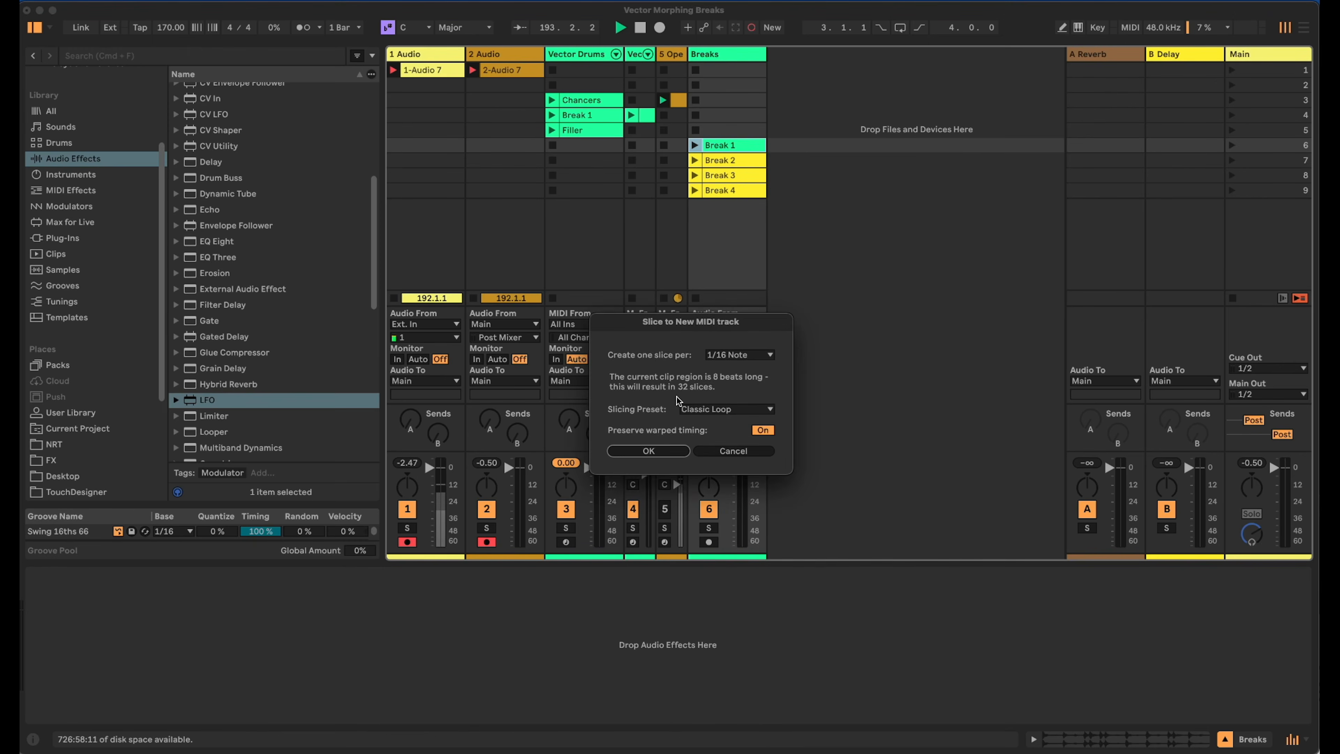
{"action": "left_click", "coordinate": [708, 412]}
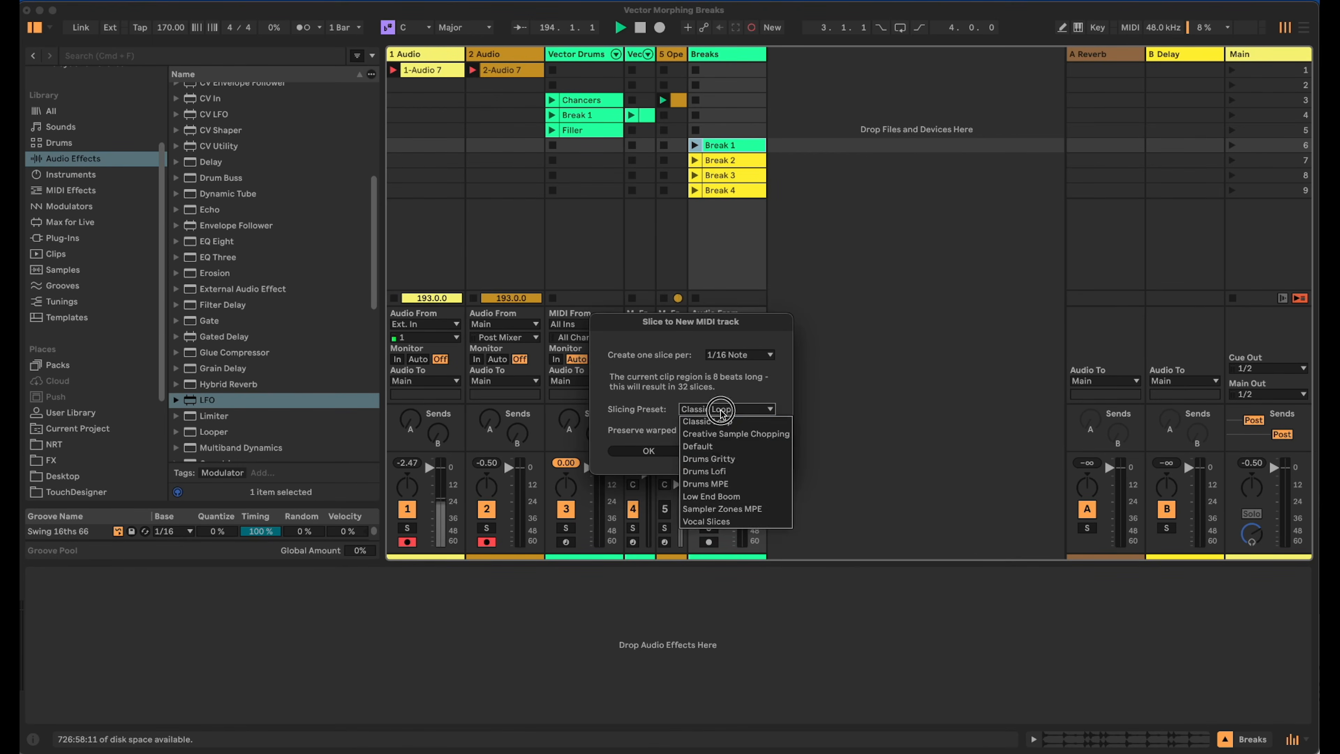
{"action": "left_click", "coordinate": [728, 440]}
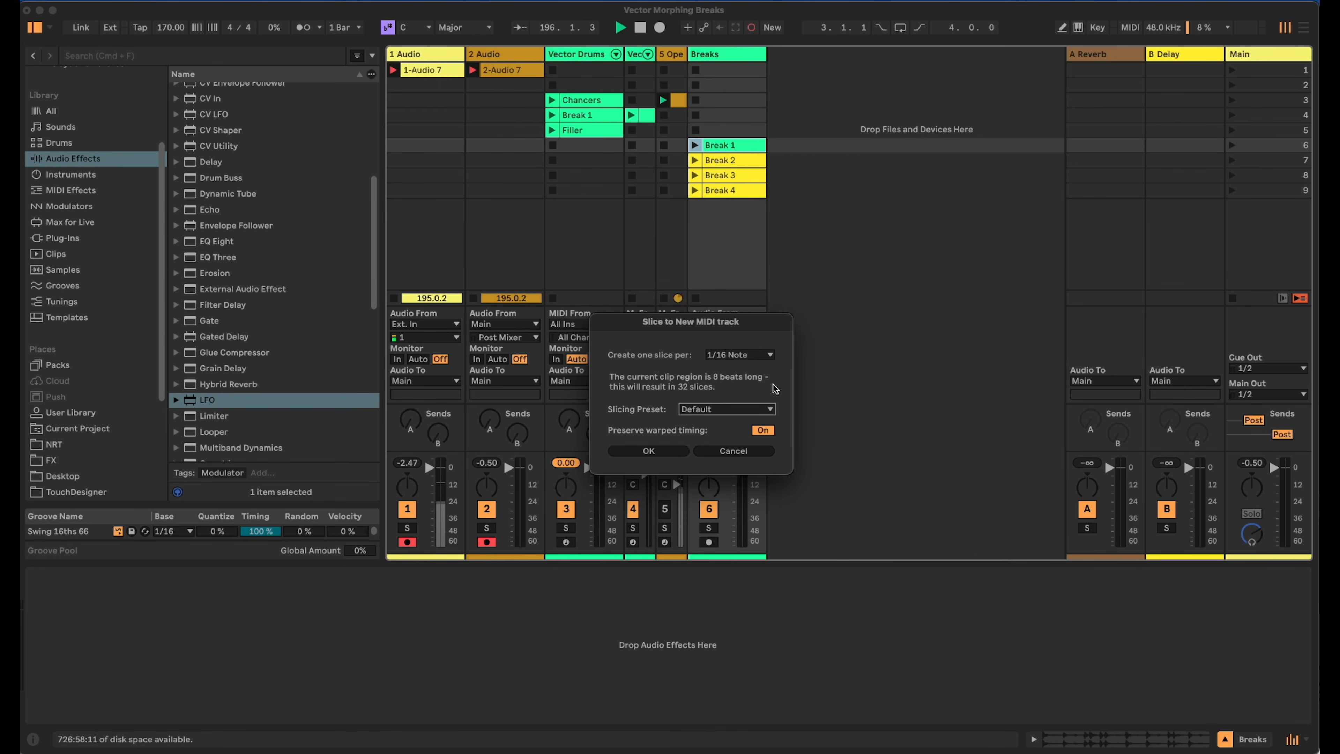
{"action": "left_click", "coordinate": [670, 451]}
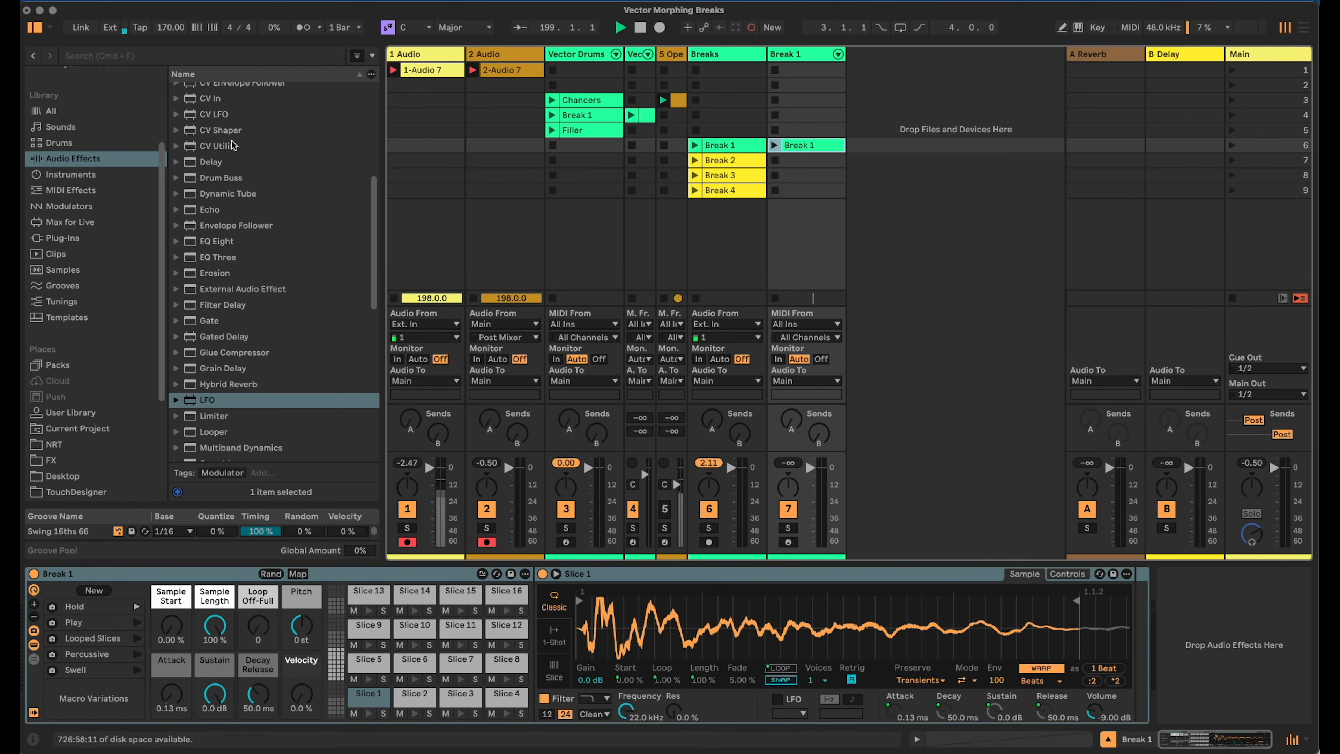
Play the sliced Break 1 clip while varying the drum rack macros, leaving Sample Length at 98.4 %, then stop the clip.
{"action": "left_click", "coordinate": [934, 271]}
{"action": "left_click", "coordinate": [773, 145]}
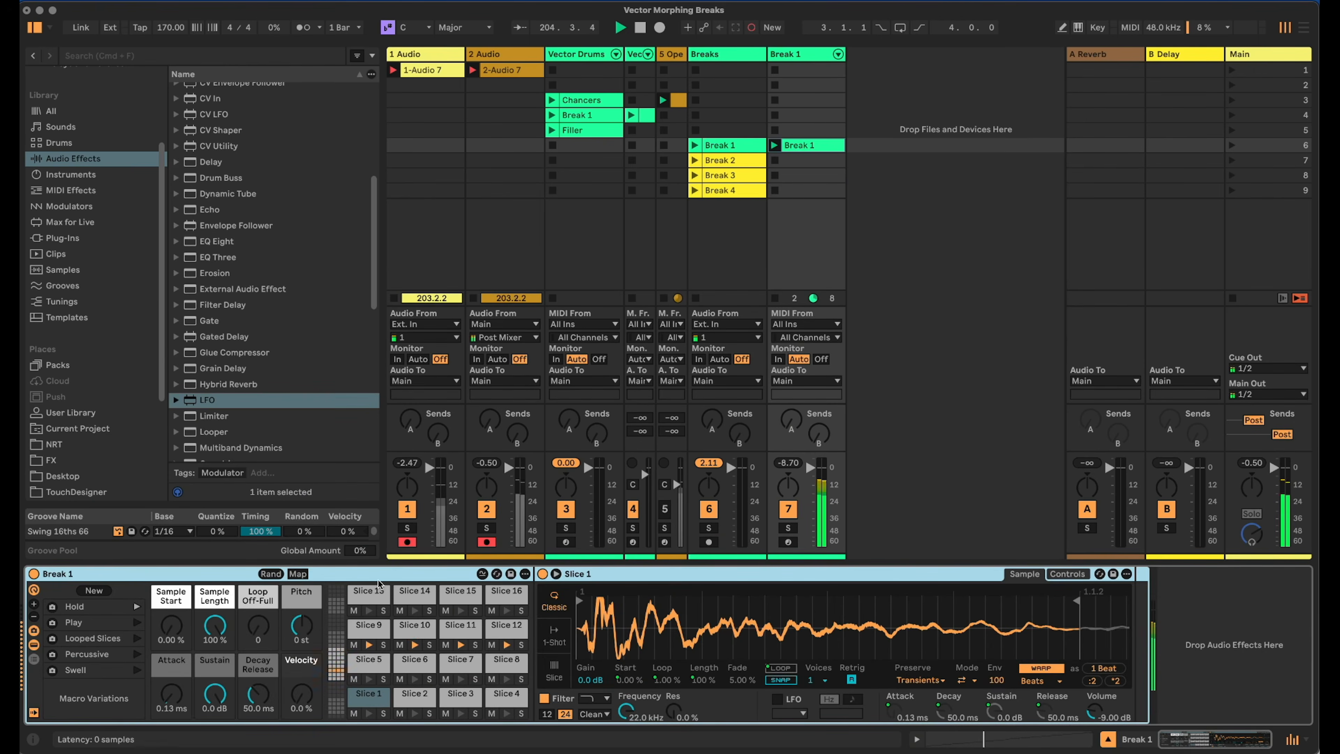
{"action": "left_click_drag", "start_coordinate": [296, 626], "coordinate": [259, 575]}
{"action": "left_click_drag", "start_coordinate": [216, 625], "coordinate": [259, 668]}
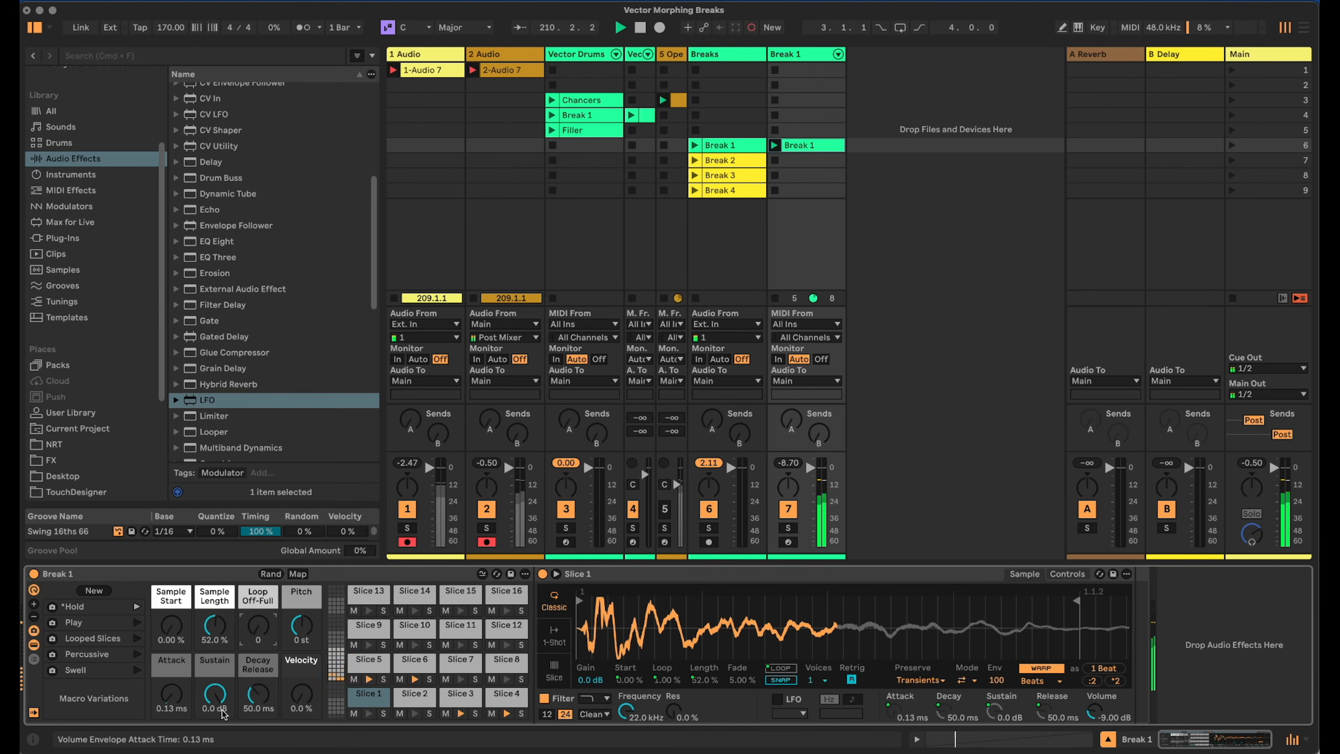
{"action": "left_click_drag", "start_coordinate": [214, 628], "coordinate": [214, 581]}
{"action": "left_click_drag", "start_coordinate": [215, 627], "coordinate": [215, 628]}
{"action": "left_click", "coordinate": [775, 160]}
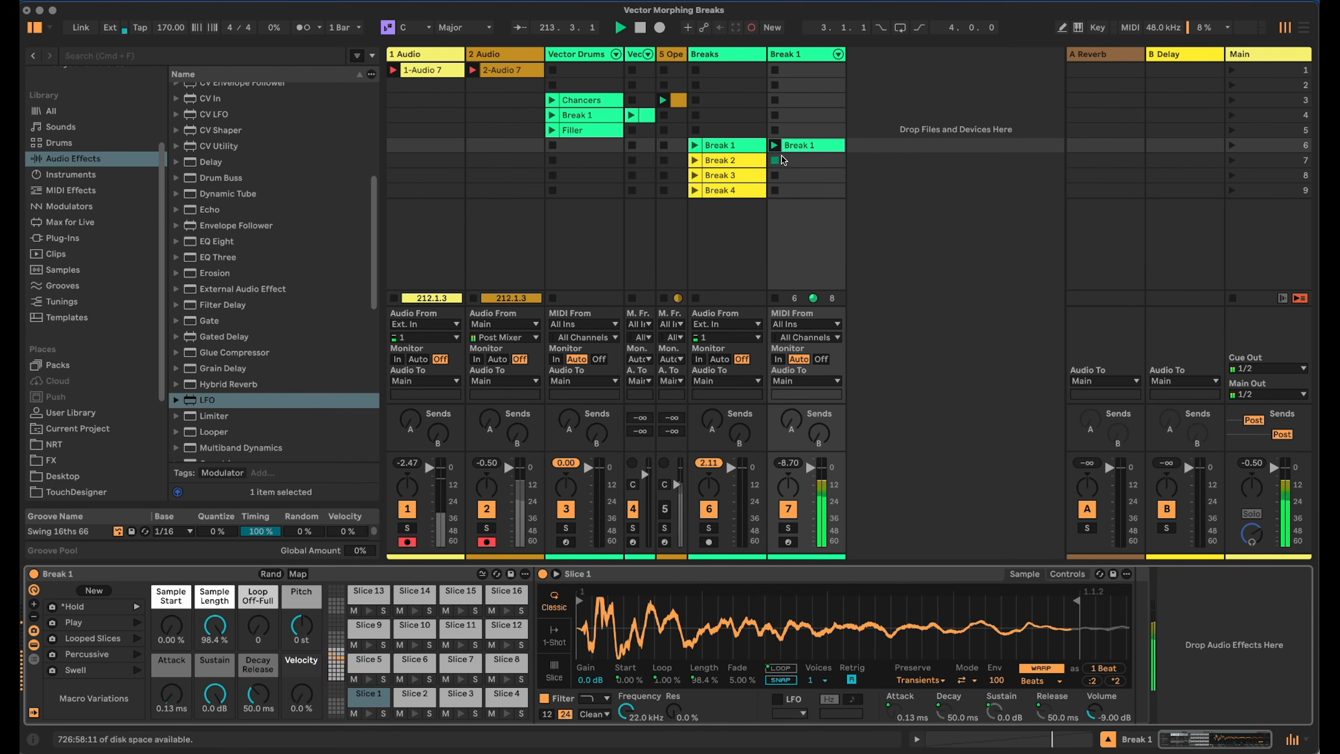
Group the Break 1 drum rack into an Instrument Rack and show its chain list.
{"action": "left_click", "coordinate": [114, 577]}
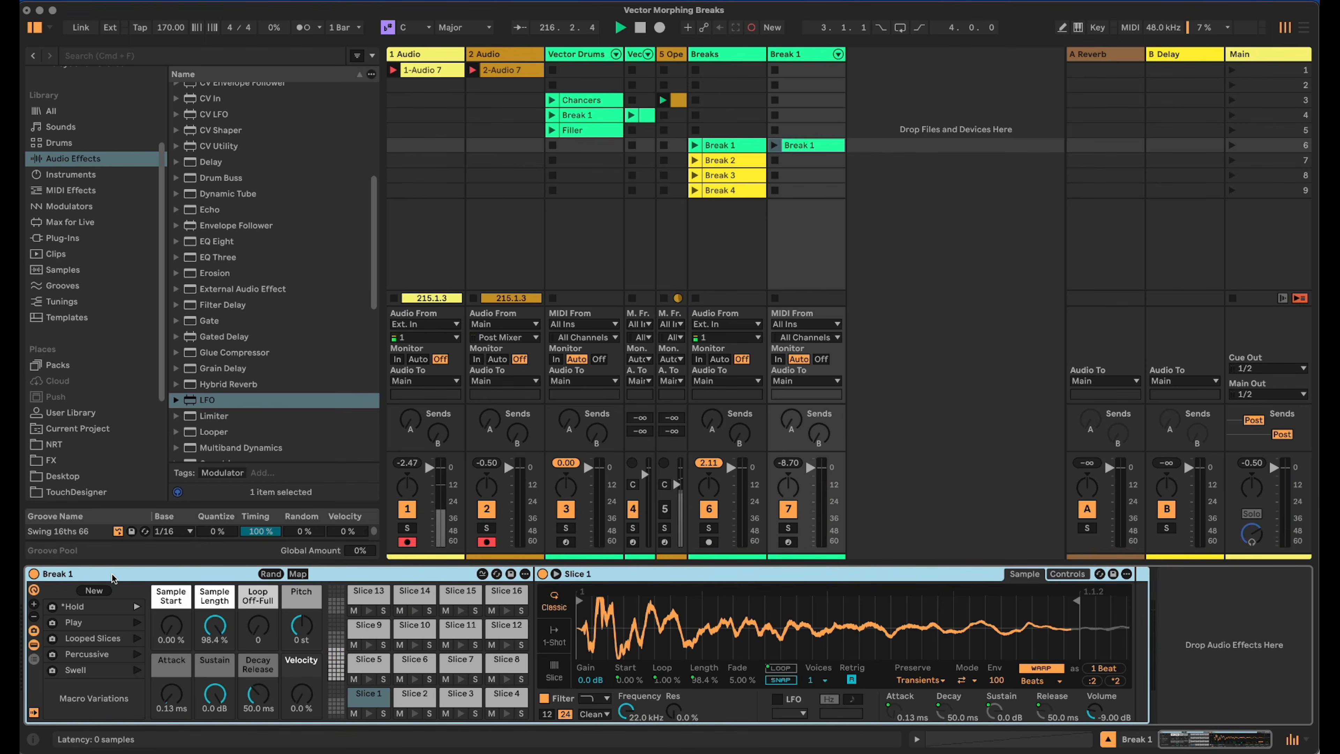
{"action": "key", "text": "super+g"}
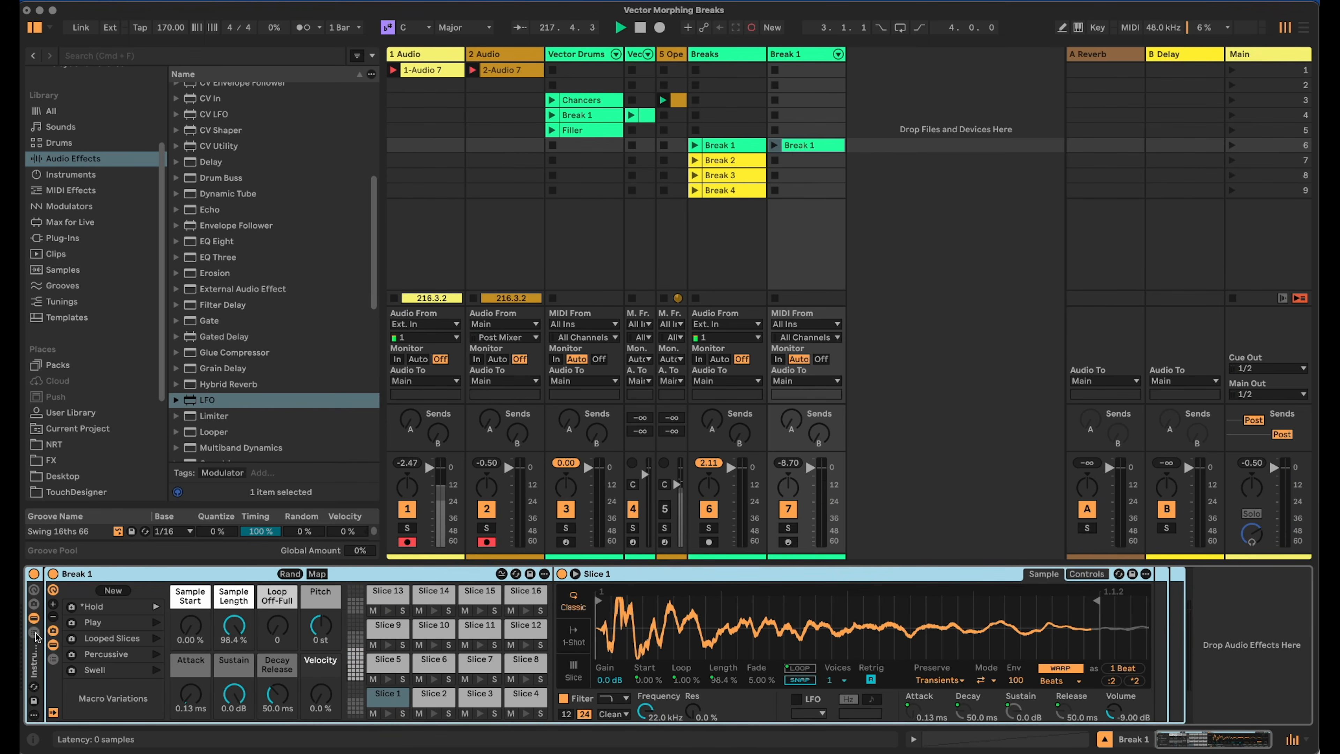
{"action": "left_click", "coordinate": [34, 633]}
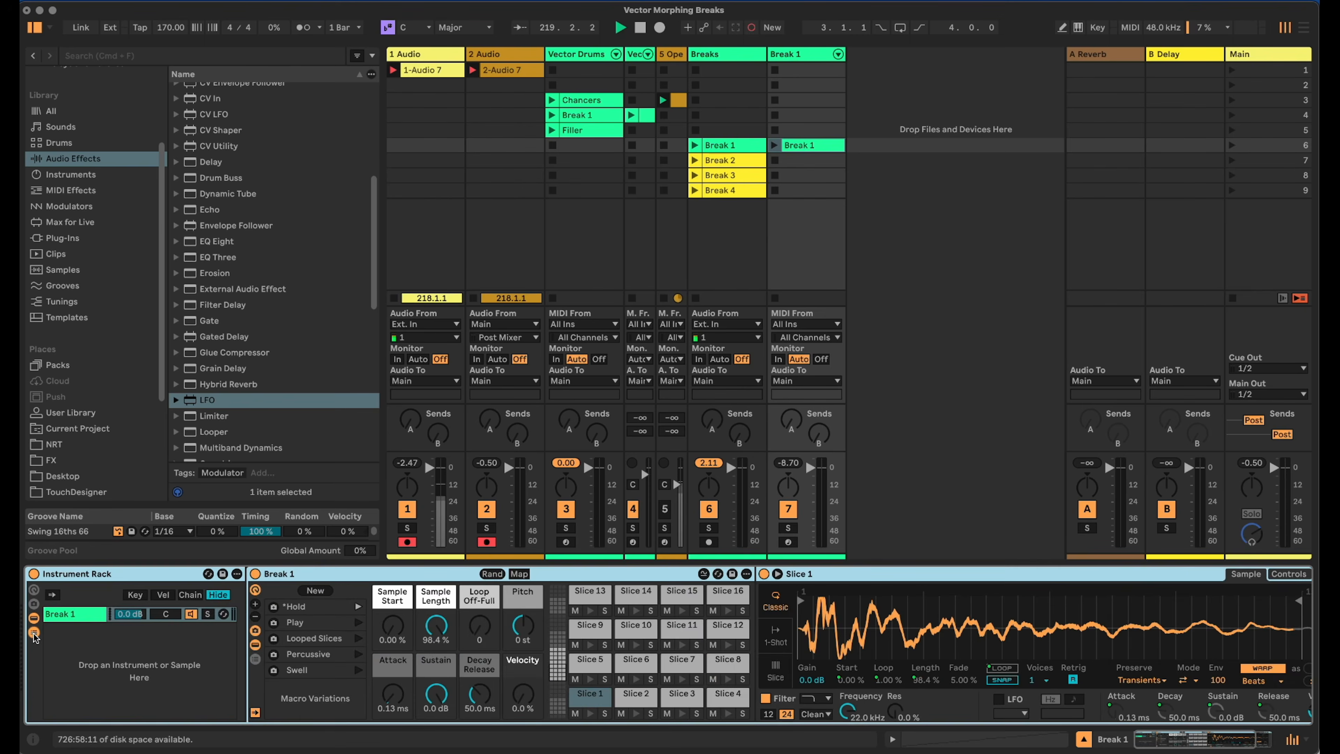
{"action": "left_click", "coordinate": [67, 653]}
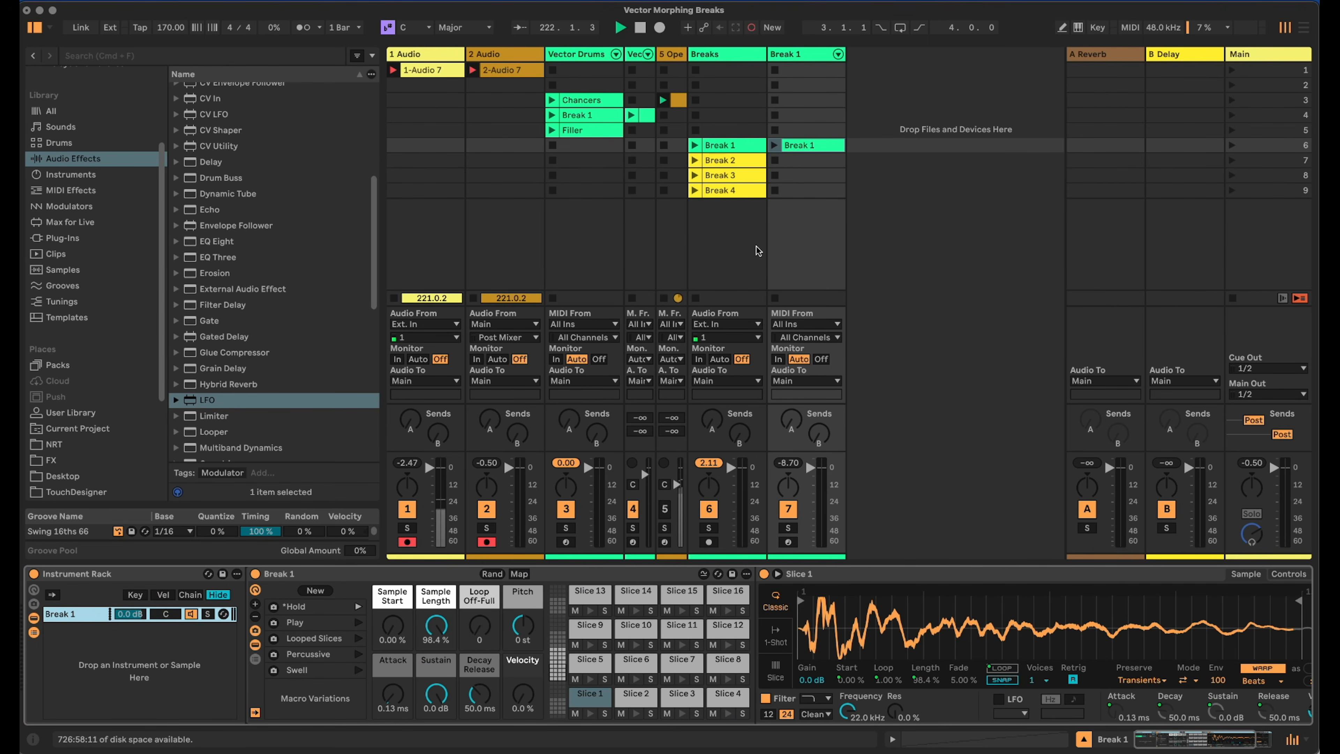
Rename the sliced Break 1 track as Vector Borks.
{"action": "left_click", "coordinate": [796, 56]}
{"action": "key", "text": "super+r"}
{"action": "type", "text": "Vec"}
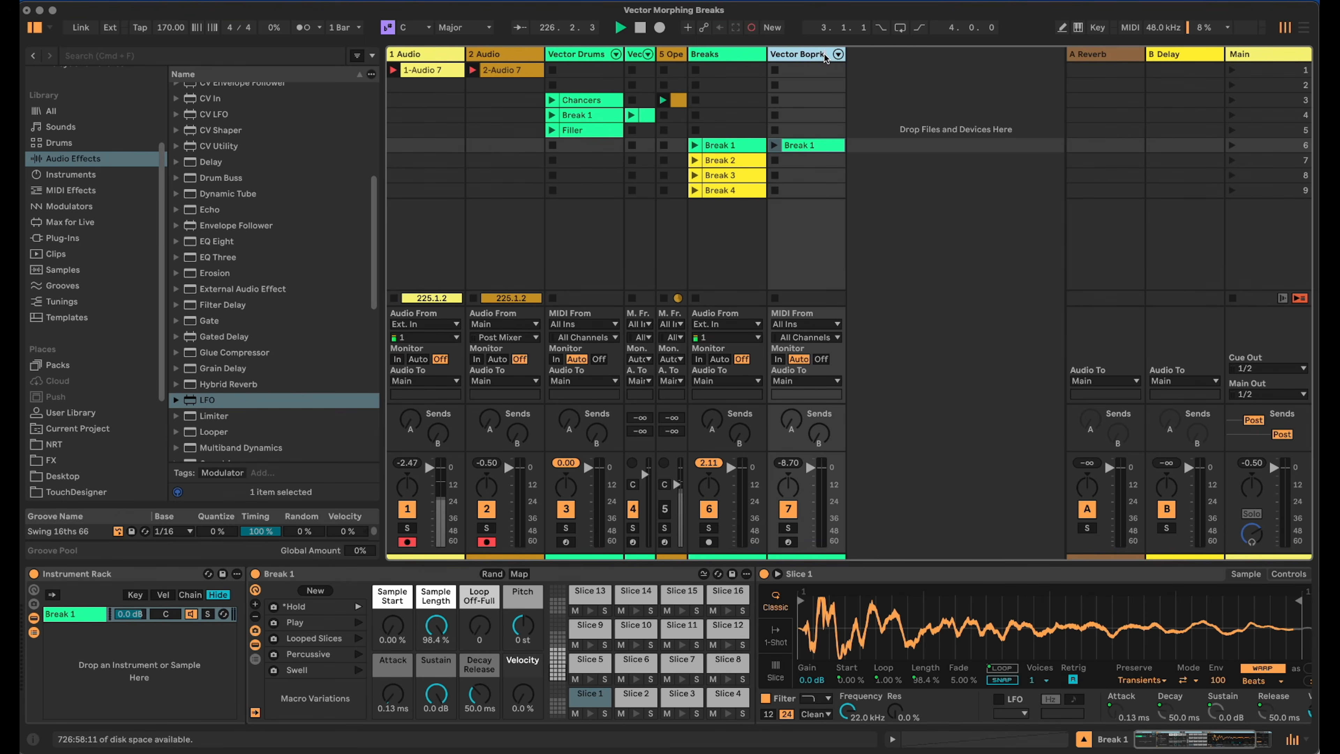
{"action": "type", "text": "tor Borks"}
{"action": "key", "text": "Return"}
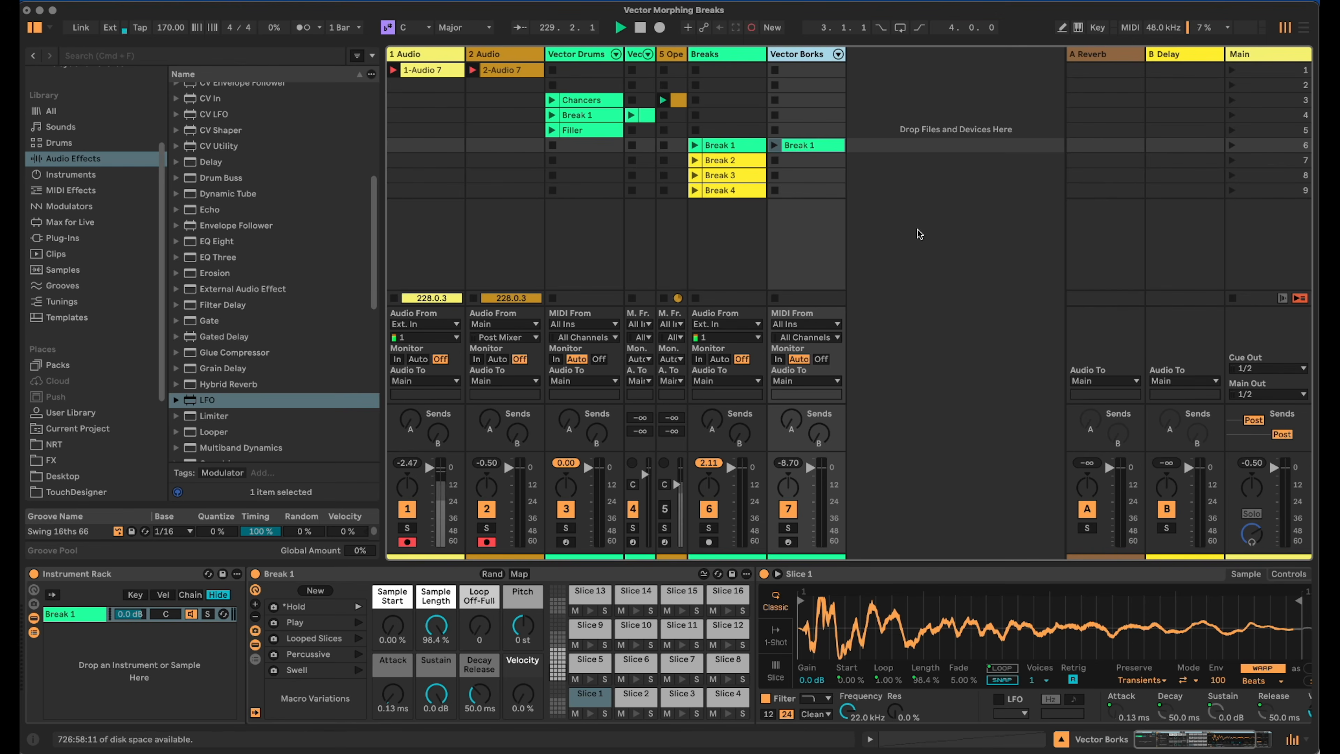
Slice the Break 2 clip to a new MIDI track per 1/16 note, using the Default slicing preset.
{"action": "left_click", "coordinate": [738, 162]}
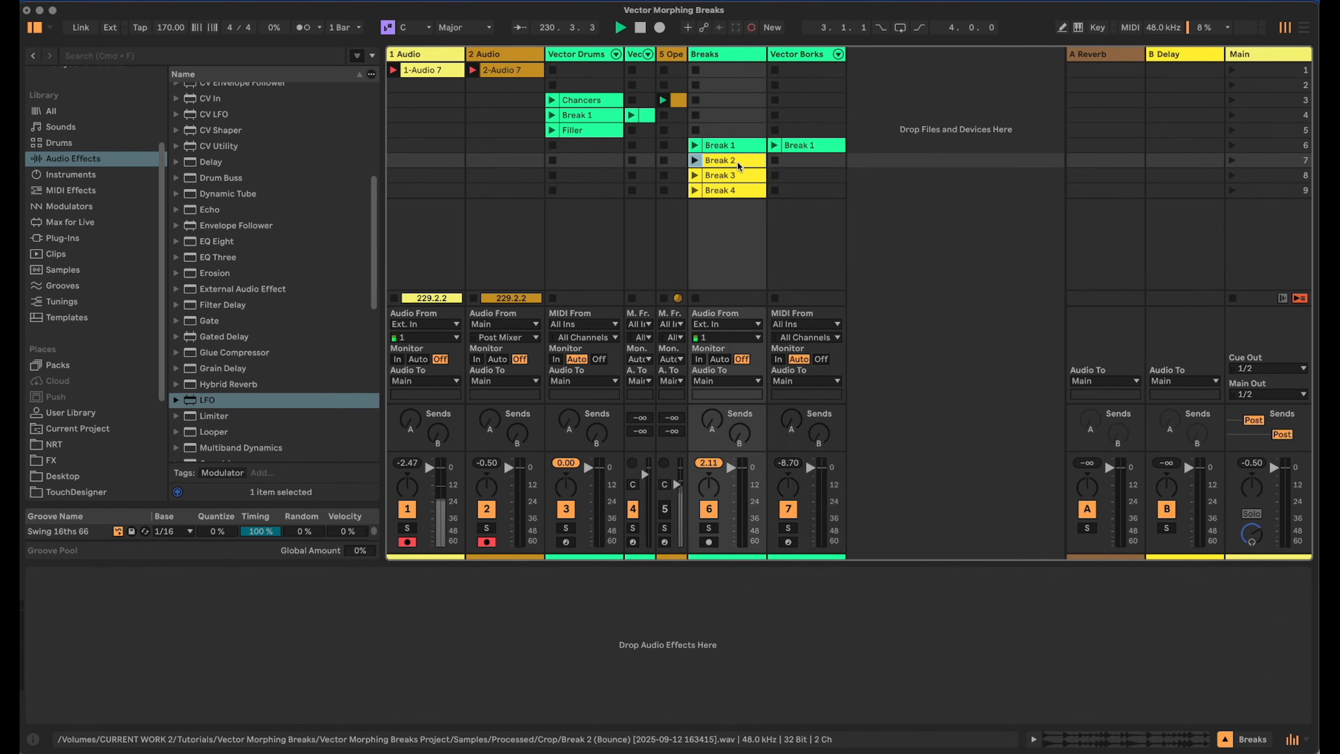
{"action": "right_click", "coordinate": [737, 162]}
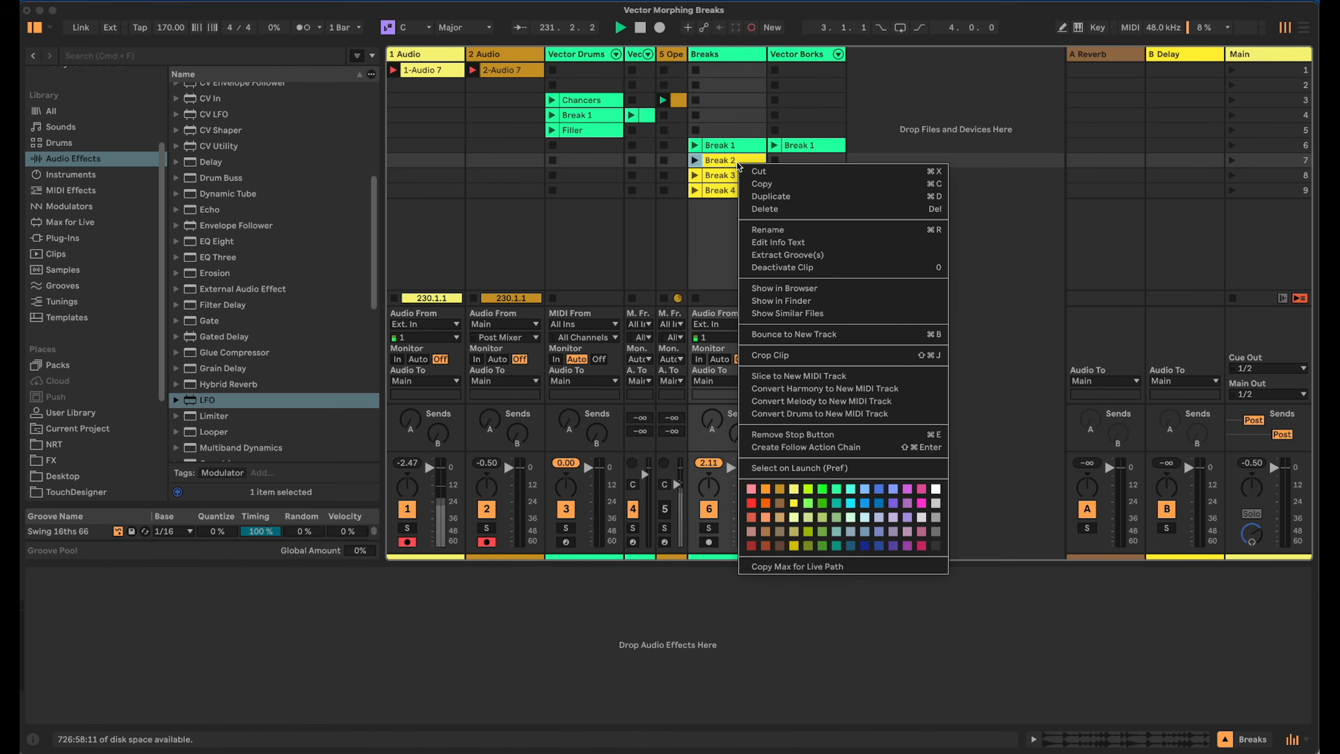
{"action": "left_click", "coordinate": [846, 374]}
{"action": "left_click", "coordinate": [703, 410]}
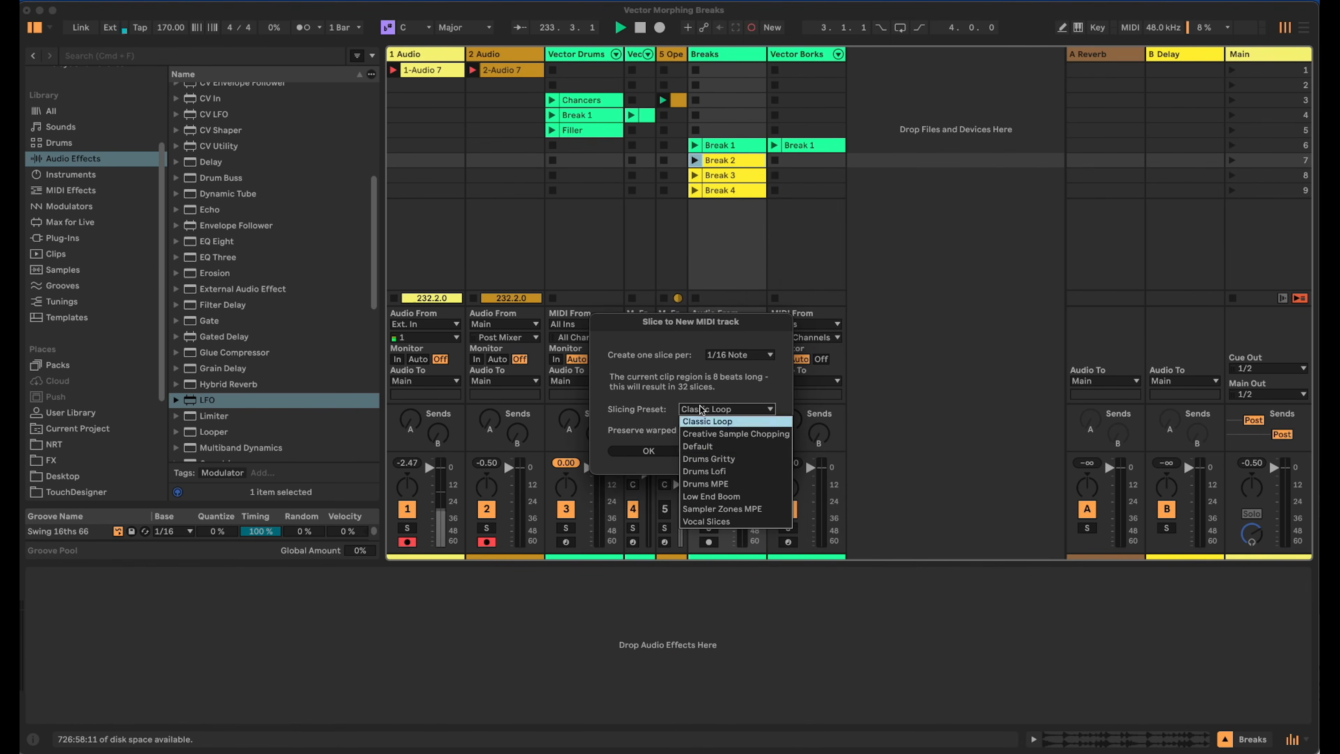
{"action": "left_click", "coordinate": [705, 446]}
{"action": "left_click", "coordinate": [671, 450]}
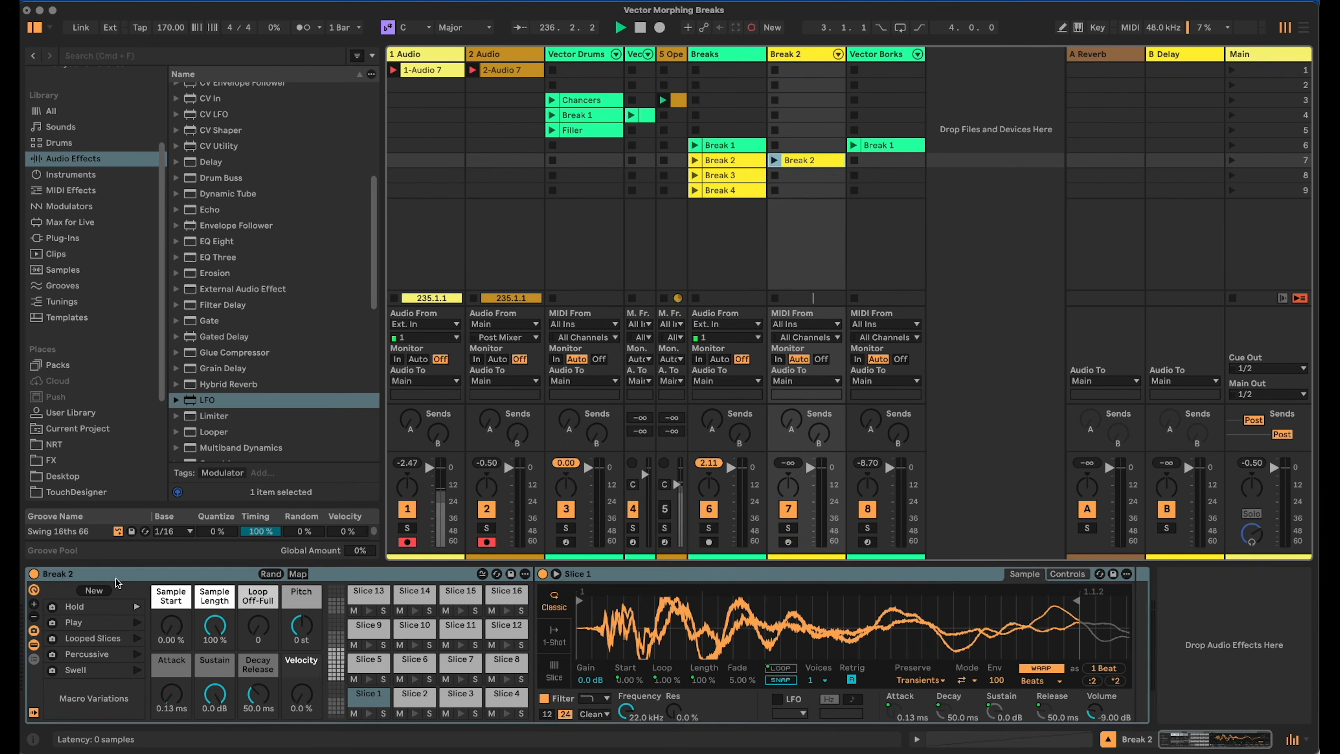
Move the Break 2 drum rack into the Vector Borks Instrument Rack as a new chain and delete the leftover Break 2 track.
{"action": "left_click", "coordinate": [118, 574]}
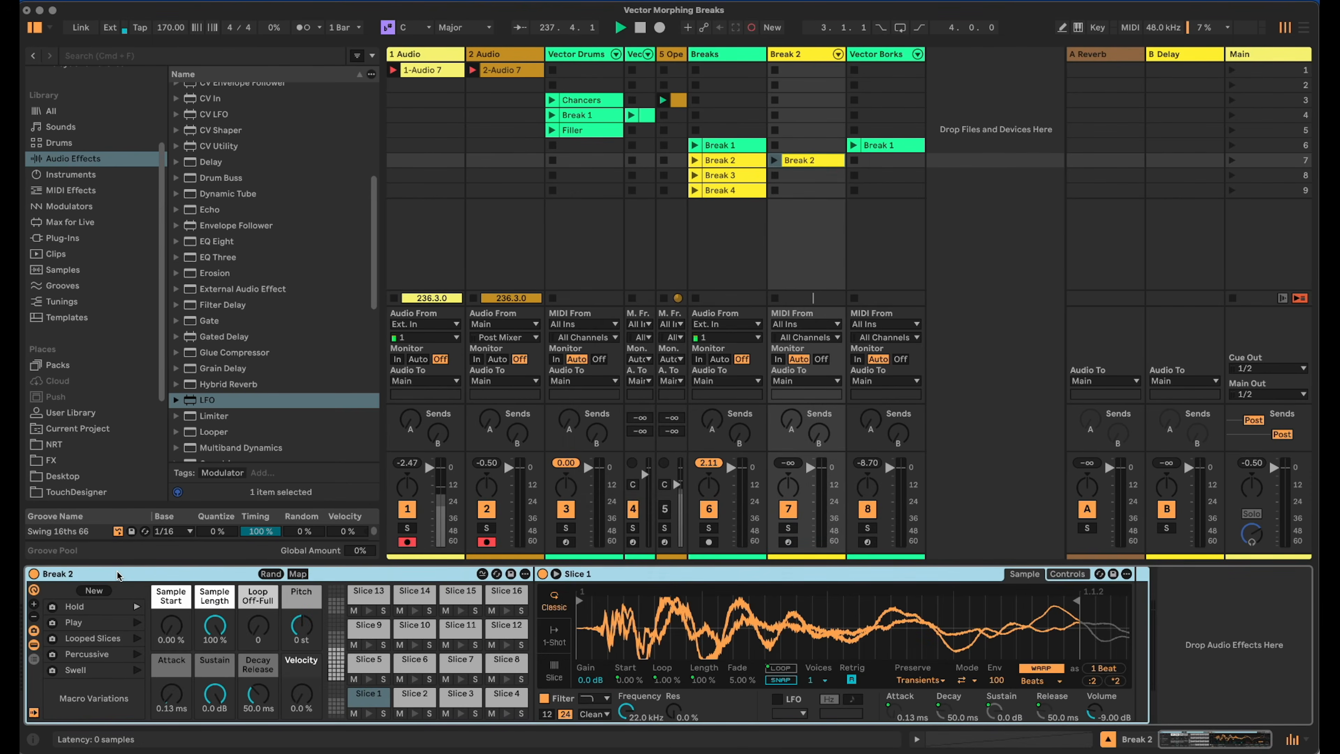
{"action": "key", "text": "Delete"}
{"action": "left_click", "coordinate": [875, 54]}
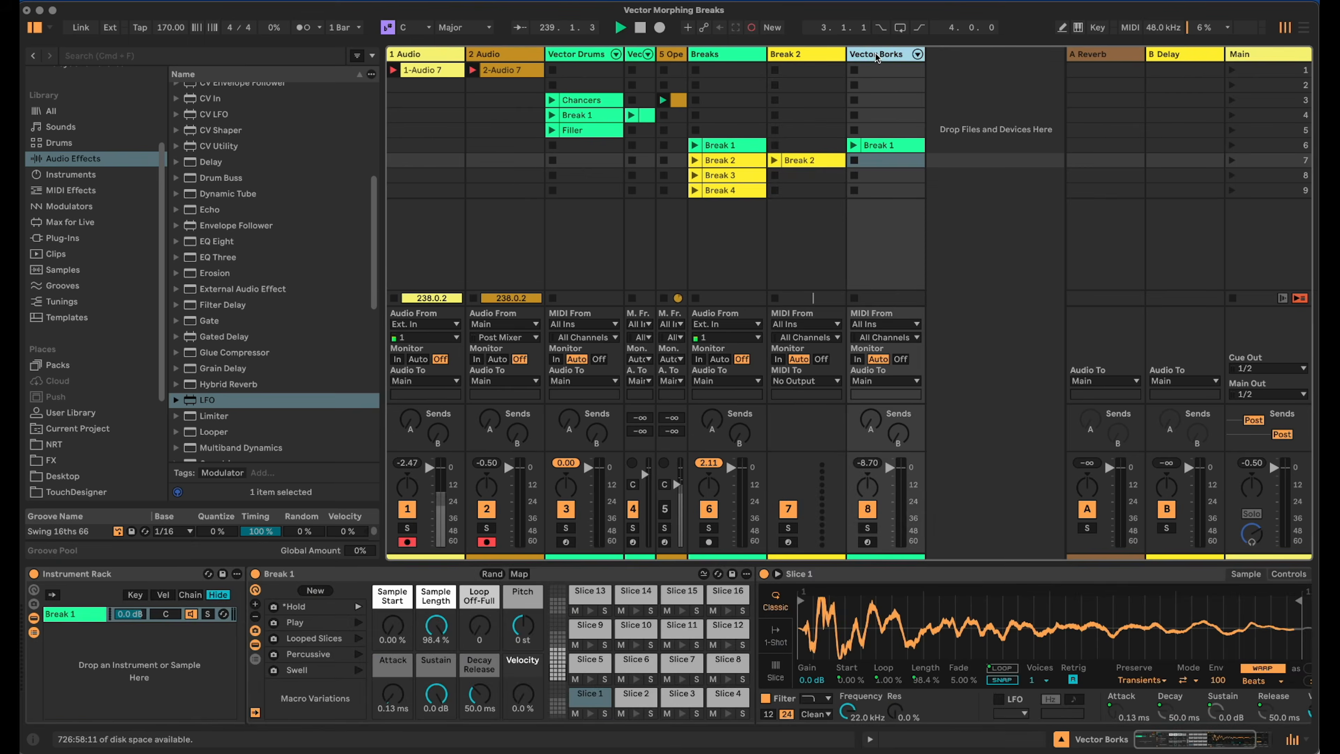
{"action": "left_click", "coordinate": [131, 678]}
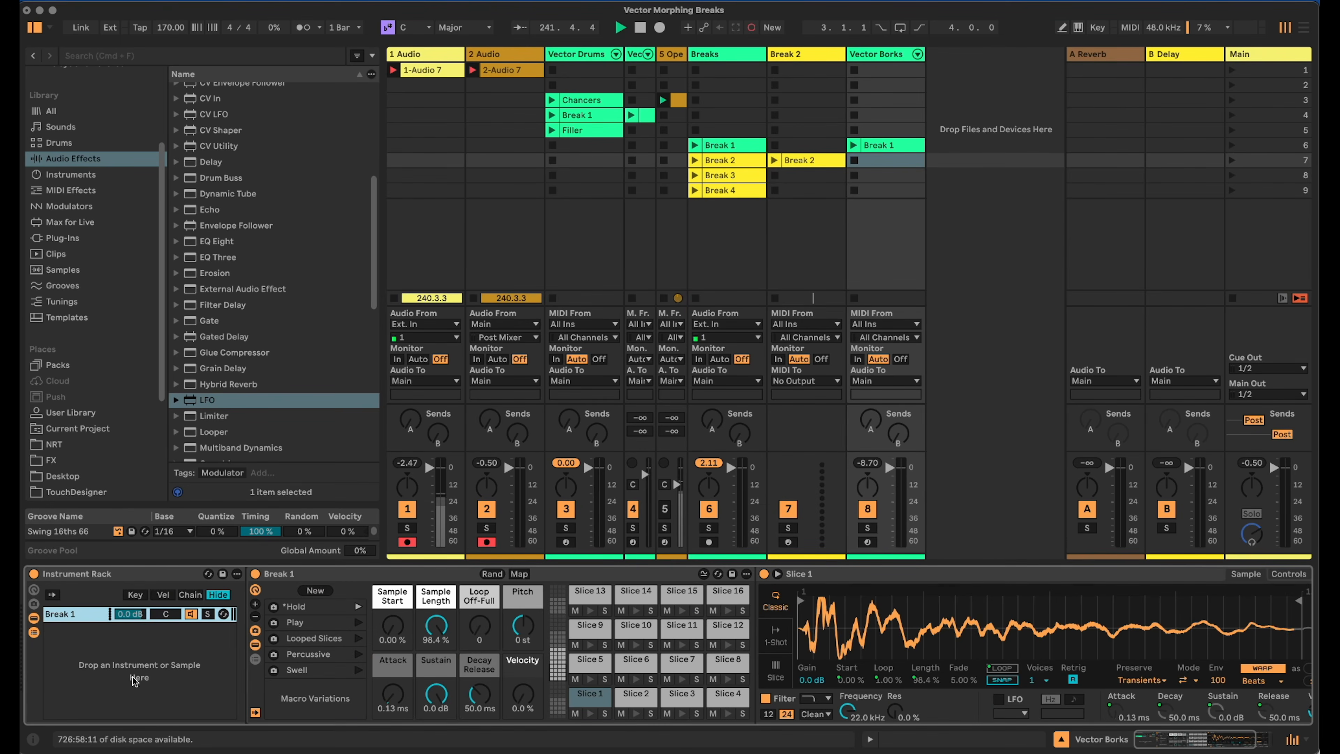
{"action": "key", "text": "super+v"}
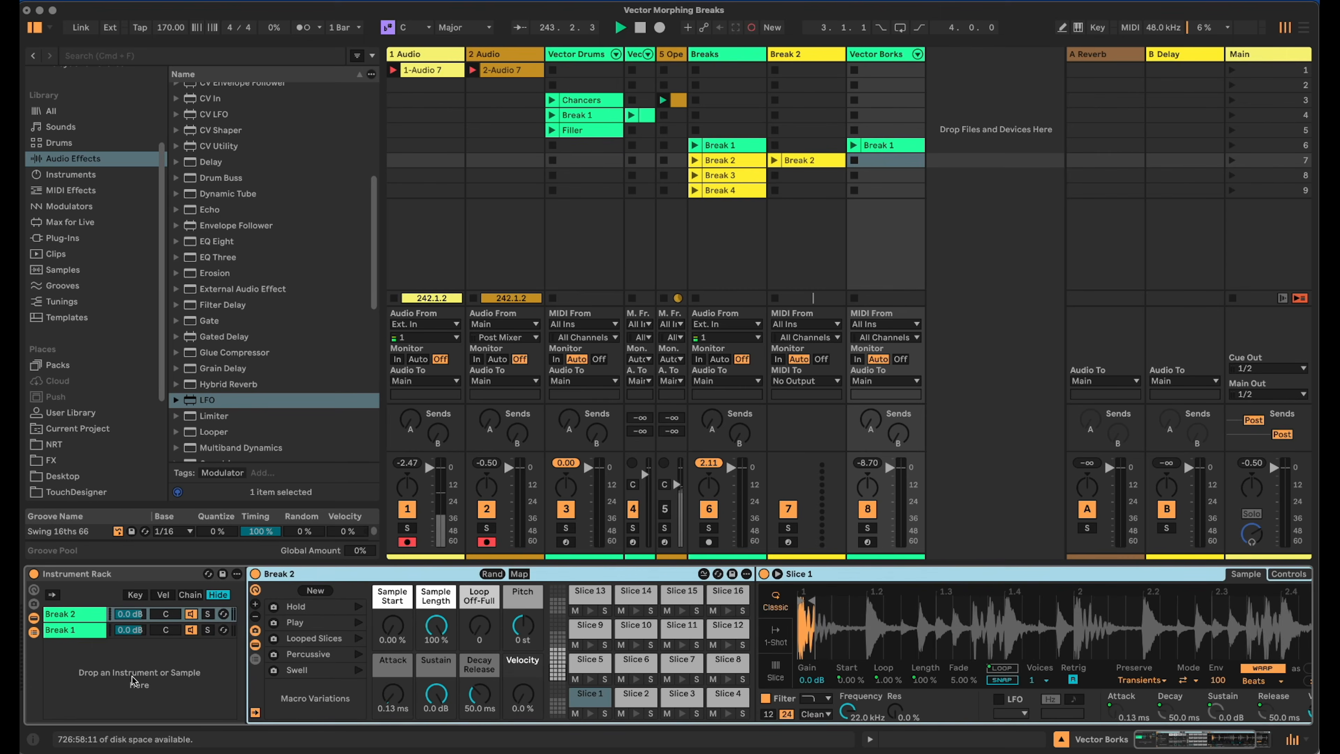
{"action": "left_click", "coordinate": [797, 54]}
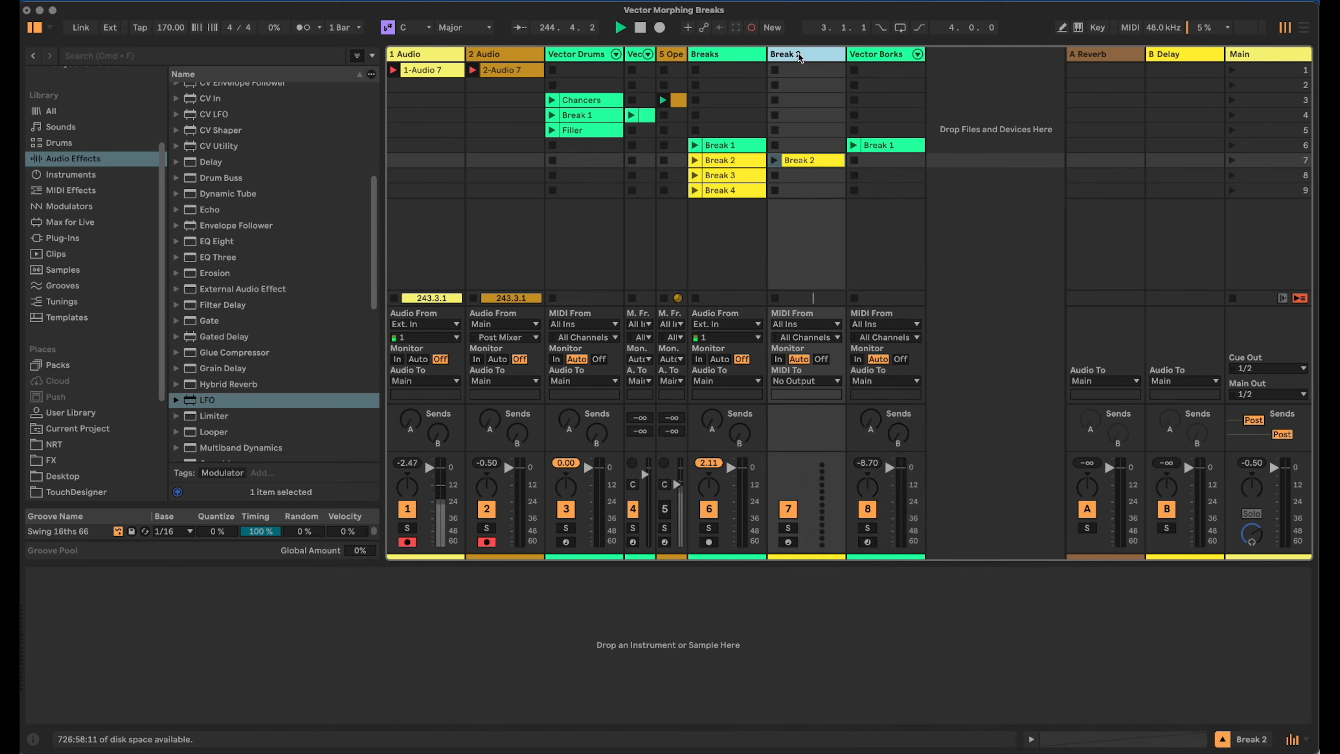
{"action": "key", "text": "Delete"}
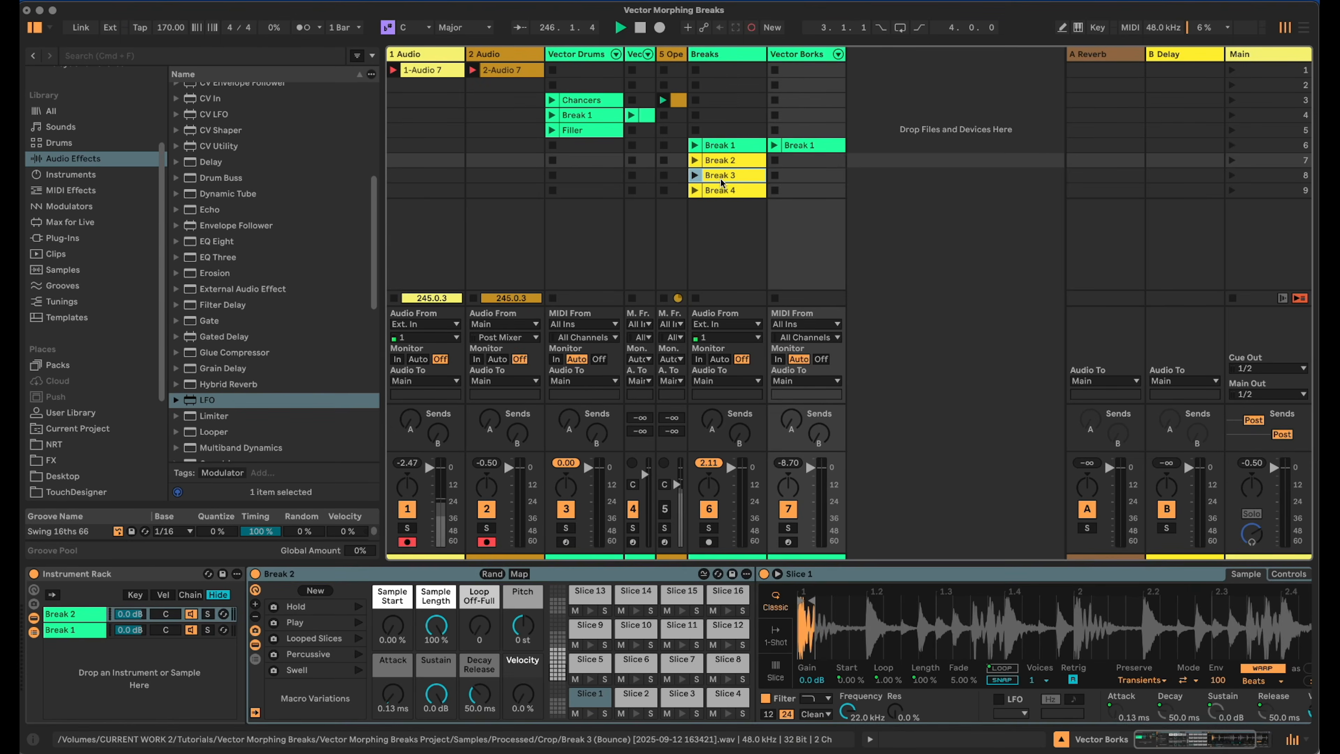
Slice the Break 3 clip to a new MIDI track per 1/16 note, using the Default slicing preset.
{"action": "right_click", "coordinate": [745, 177]}
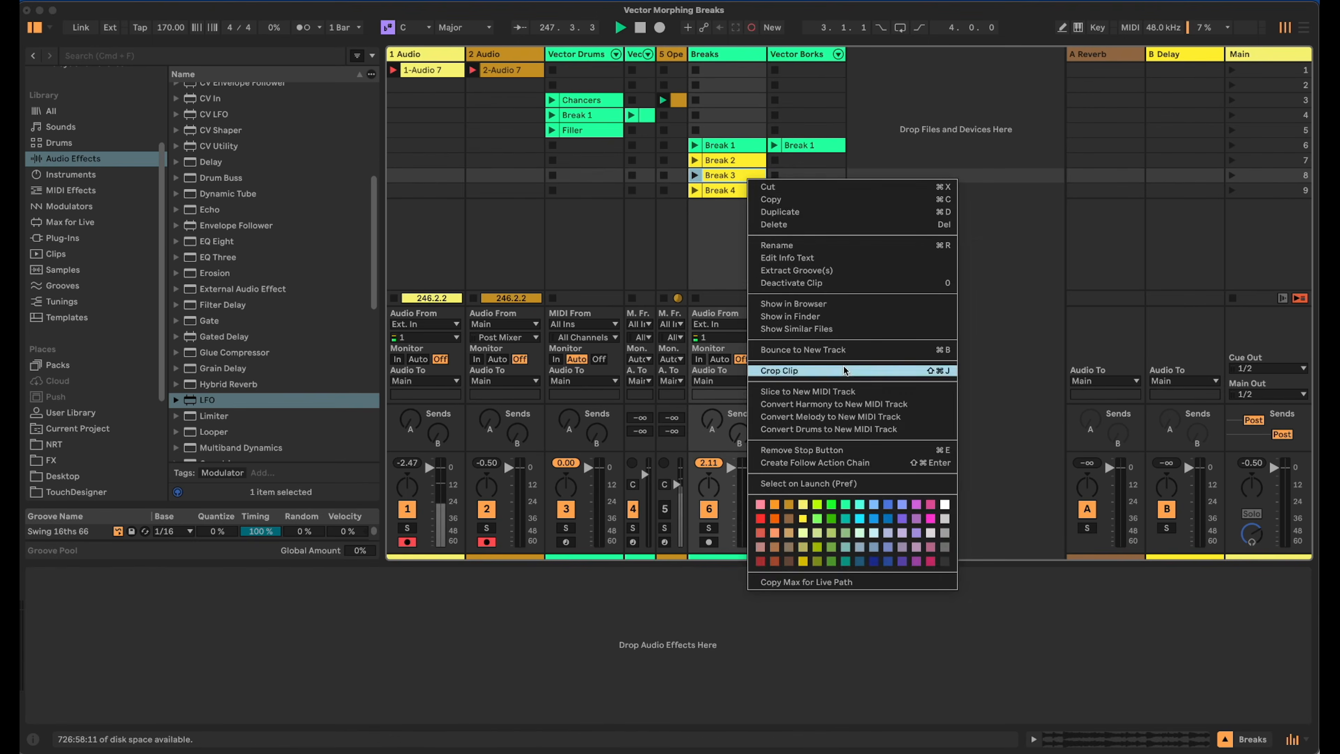
{"action": "left_click", "coordinate": [853, 390]}
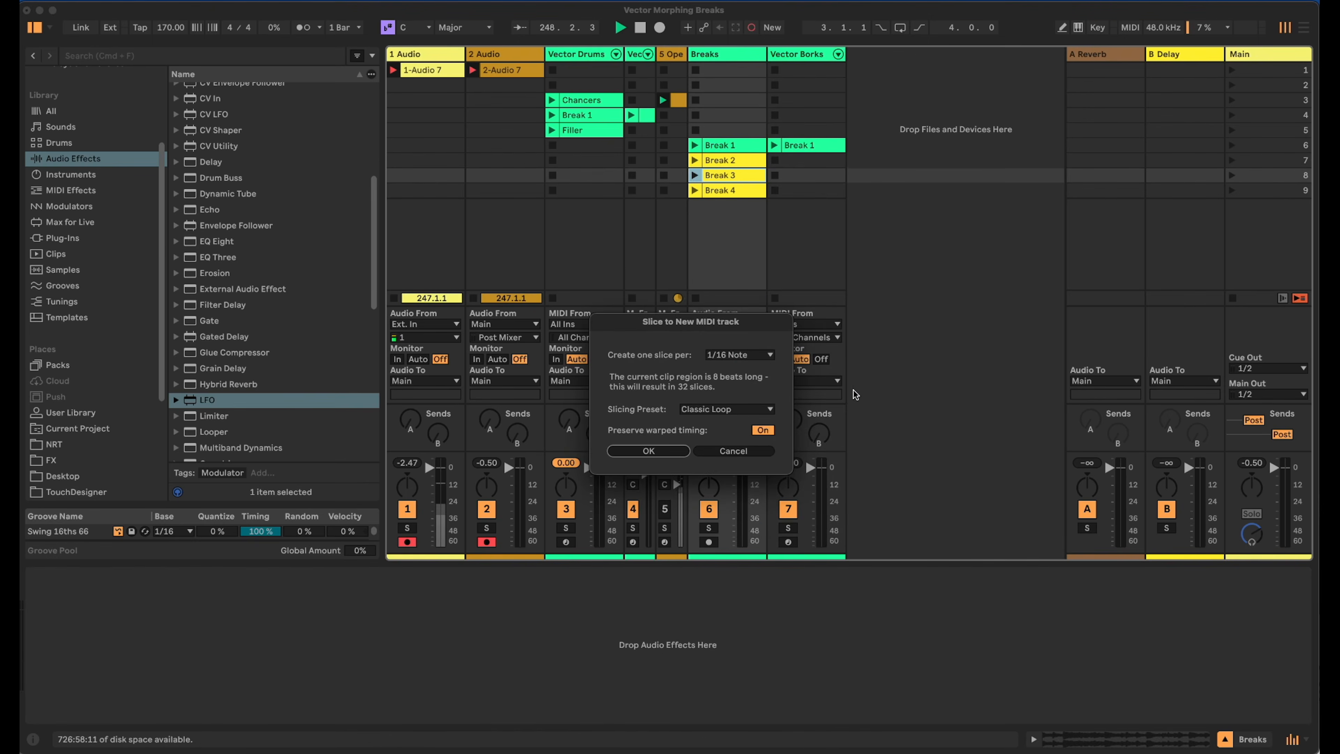
{"action": "left_click", "coordinate": [723, 409]}
{"action": "left_click", "coordinate": [707, 446]}
{"action": "left_click", "coordinate": [634, 449]}
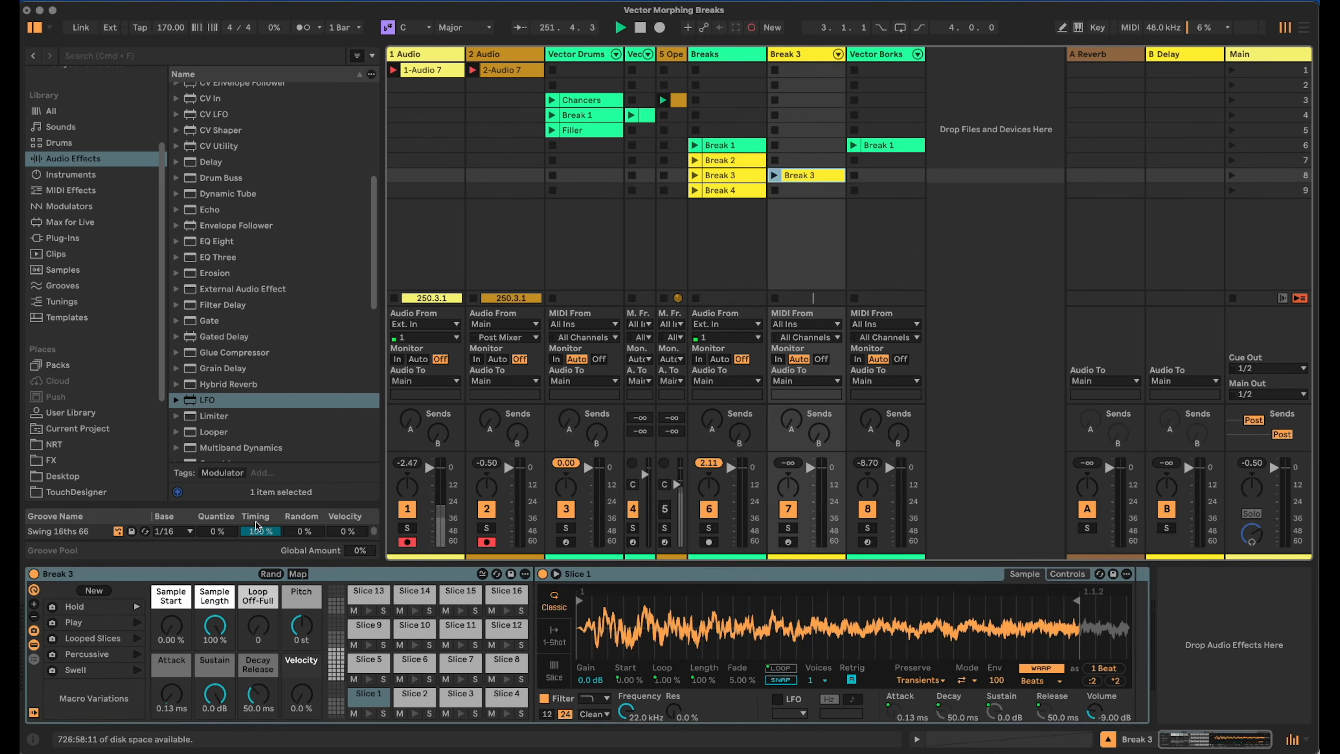
Move the Break 3 drum rack into the Vector Borks Instrument Rack as a new chain and delete the leftover Break 3 track.
{"action": "left_click", "coordinate": [212, 574]}
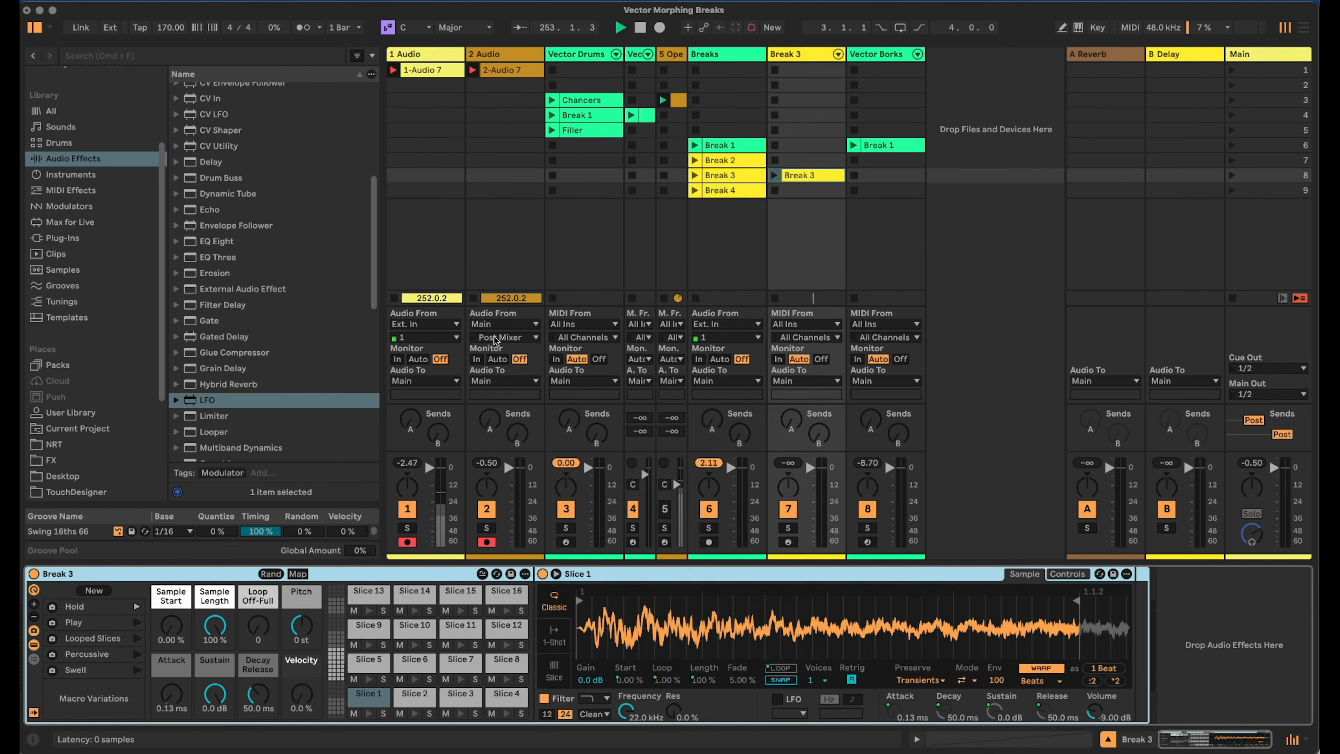
{"action": "key", "text": "Delete"}
{"action": "left_click", "coordinate": [866, 60]}
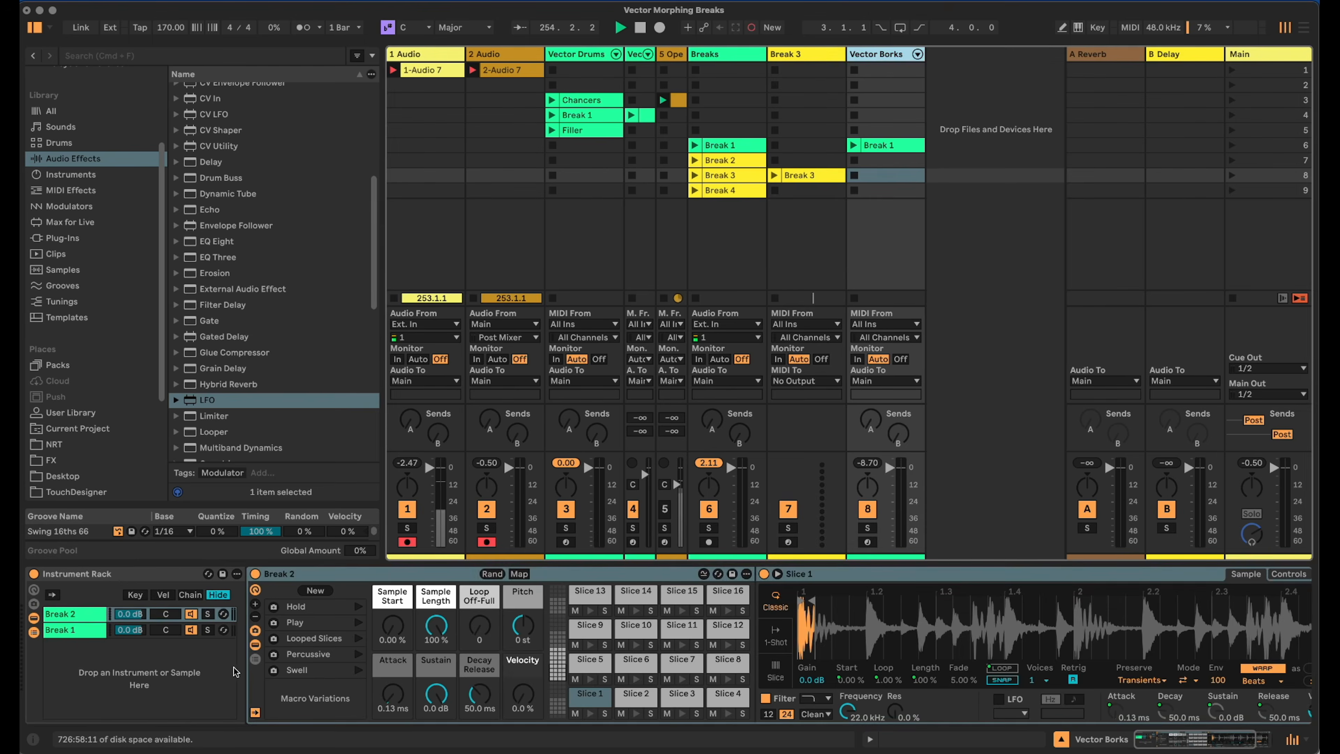
{"action": "left_click", "coordinate": [157, 692]}
{"action": "key", "text": "super+v"}
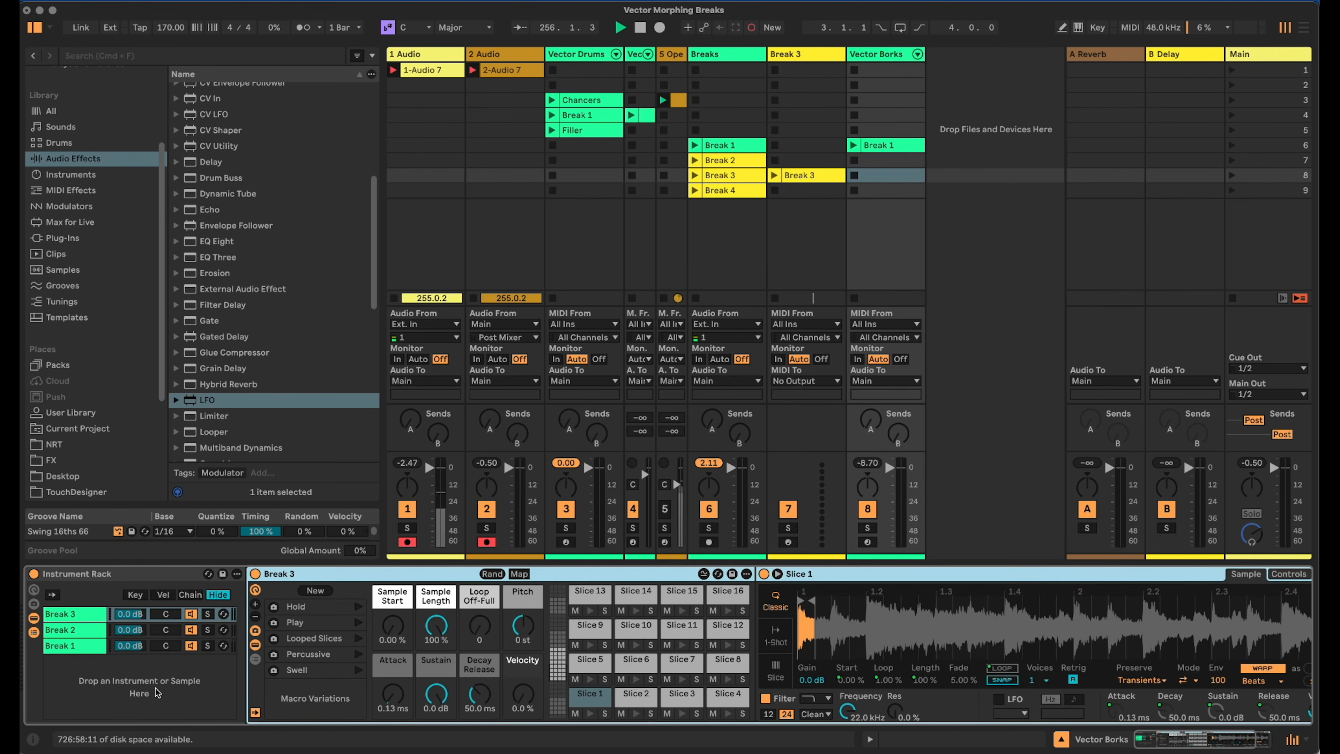
{"action": "left_click", "coordinate": [791, 53]}
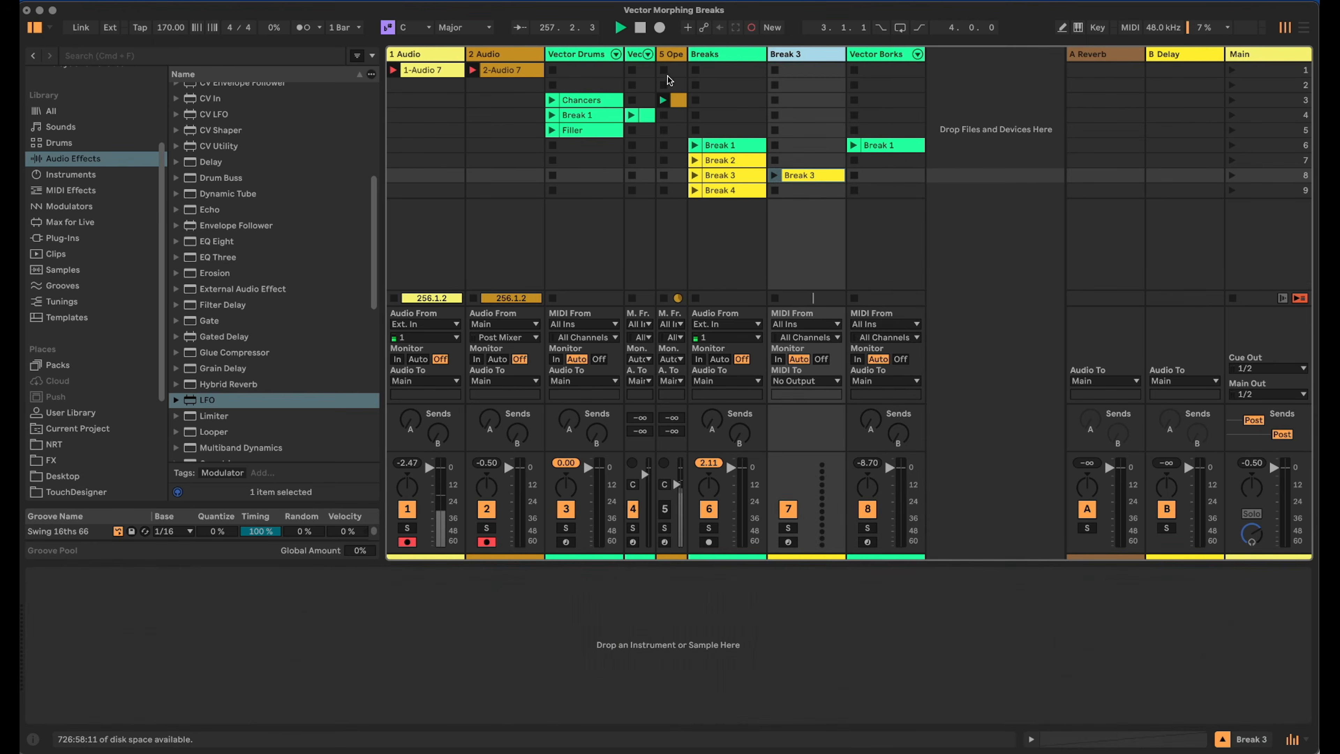
{"action": "key", "text": "Delete"}
Slice the Break 4 clip to a new MIDI track per 1/16 note, using the Default slicing preset.
{"action": "left_click", "coordinate": [704, 58]}
{"action": "right_click", "coordinate": [715, 191]}
{"action": "left_click", "coordinate": [738, 245]}
{"action": "right_click", "coordinate": [723, 189]}
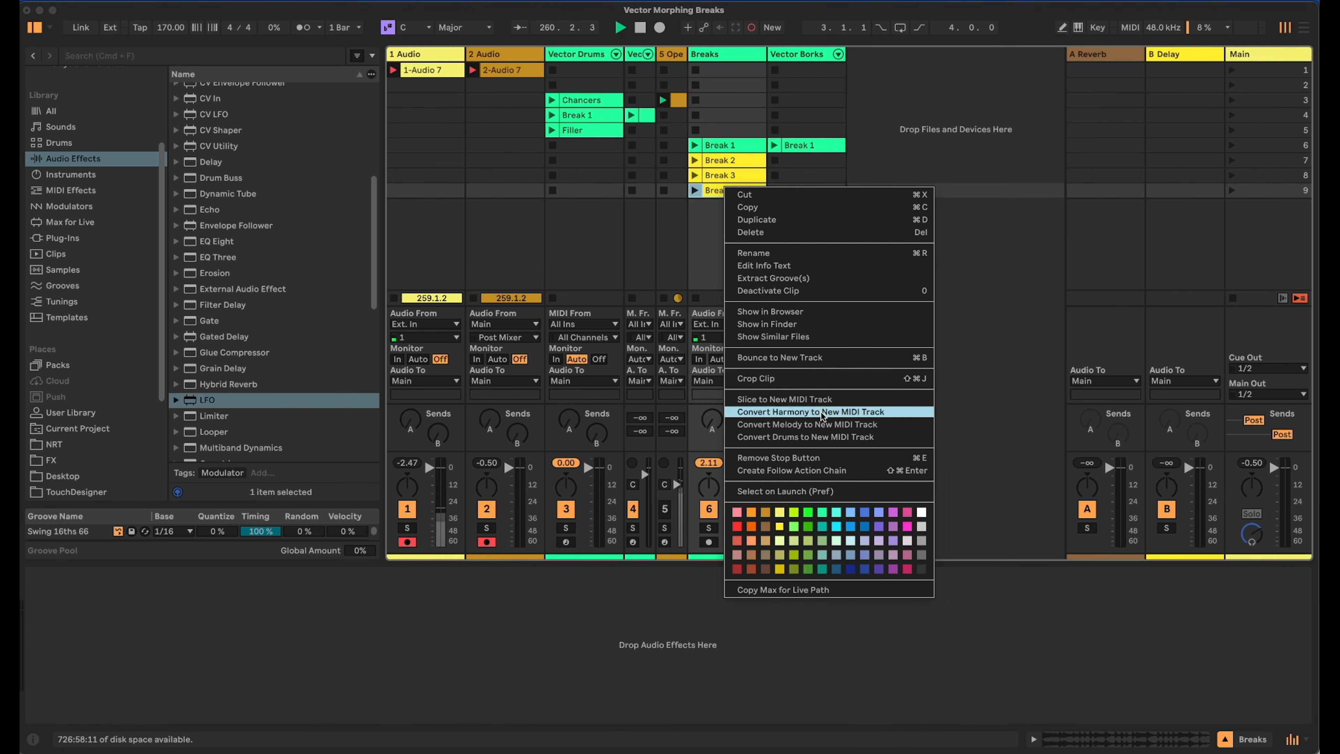
{"action": "left_click", "coordinate": [823, 400]}
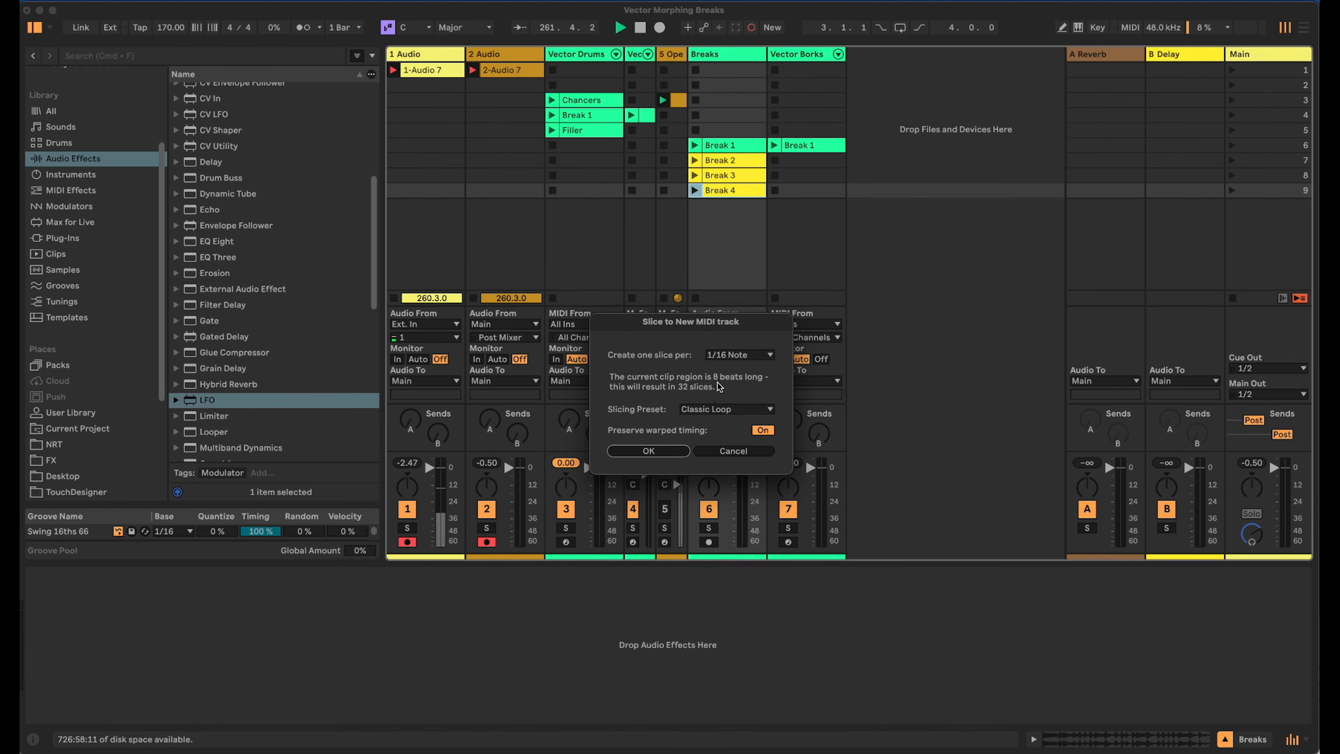
{"action": "left_click", "coordinate": [724, 410]}
{"action": "left_click", "coordinate": [723, 443]}
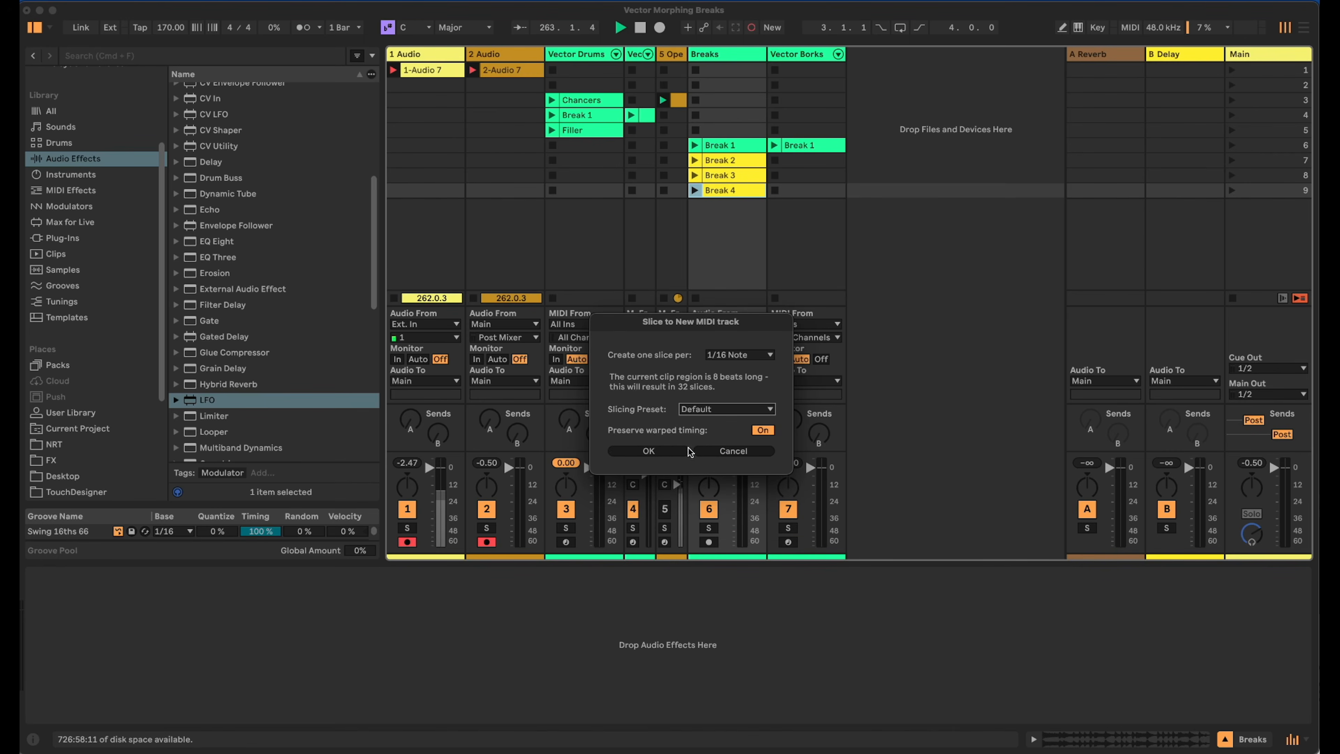
{"action": "key", "text": "Return"}
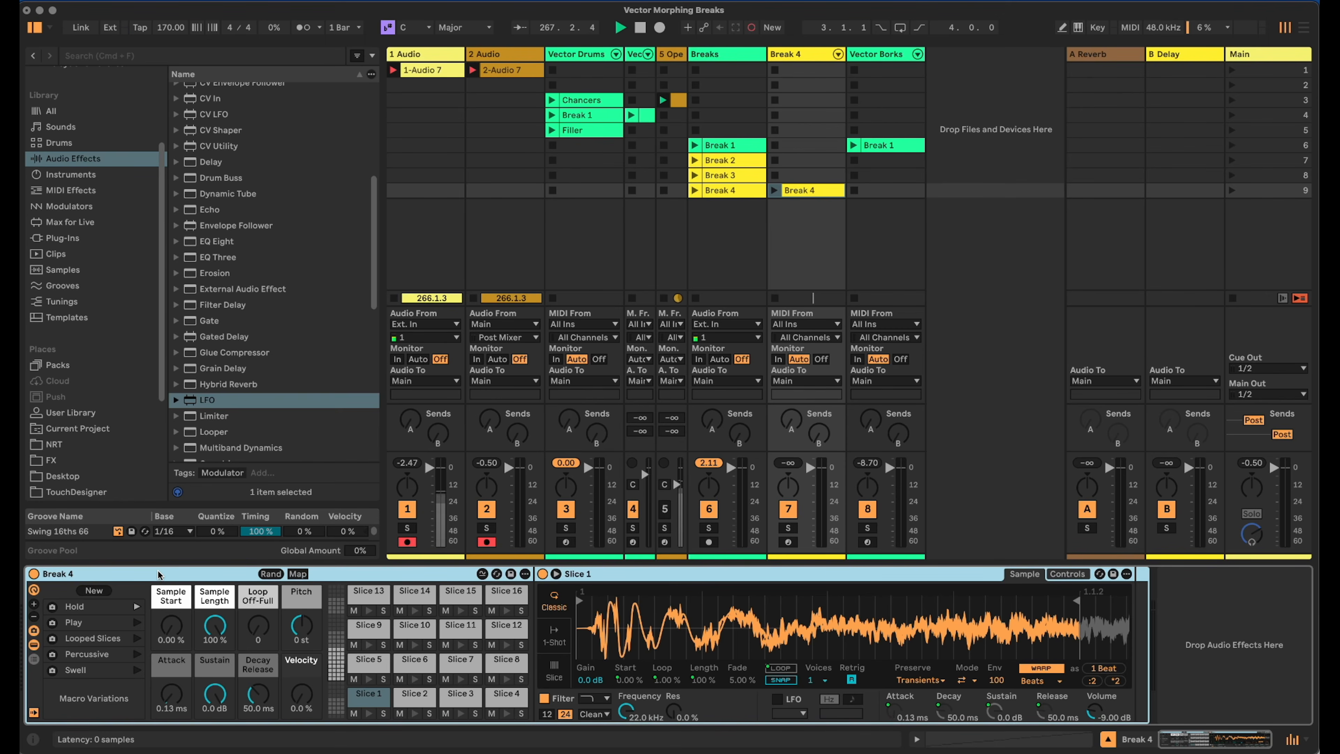
Move the Break 4 drum rack into the Vector Borks Instrument Rack as a new chain and delete the leftover Break 4 track.
{"action": "key", "text": "Delete"}
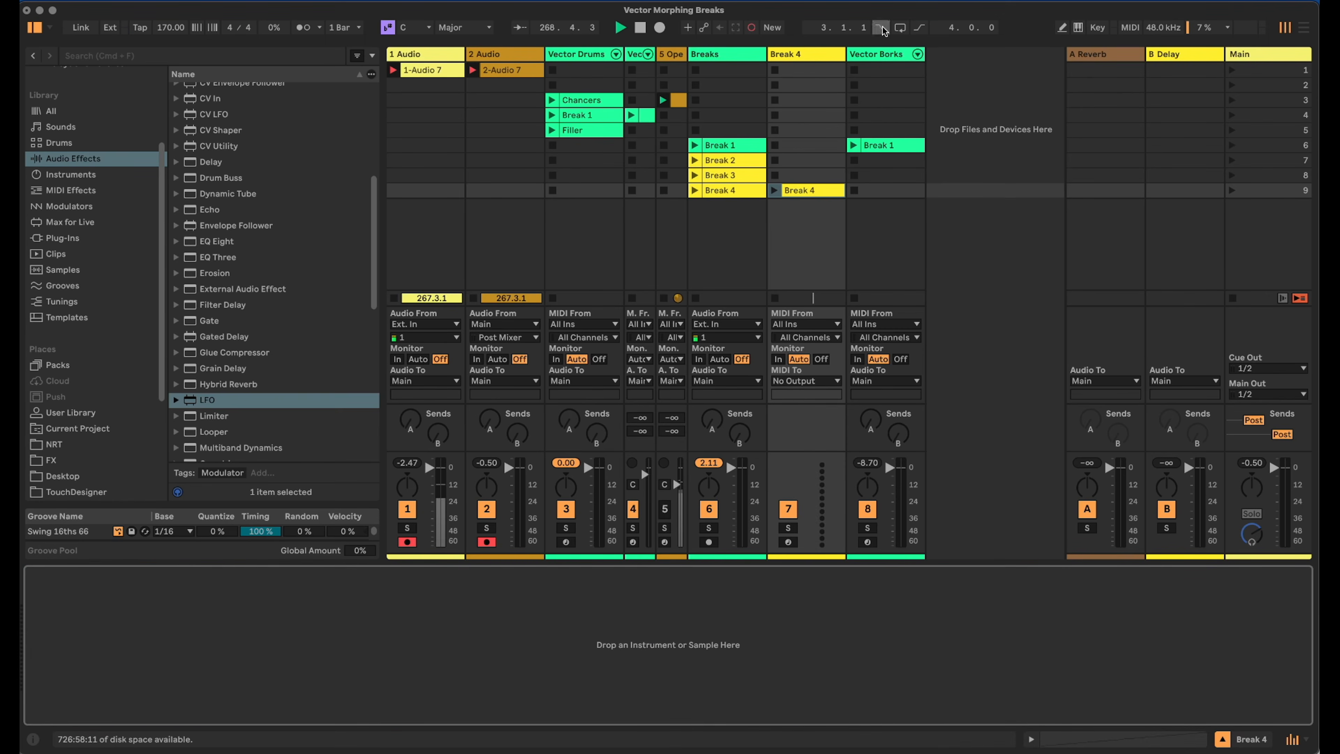
{"action": "left_click", "coordinate": [886, 54]}
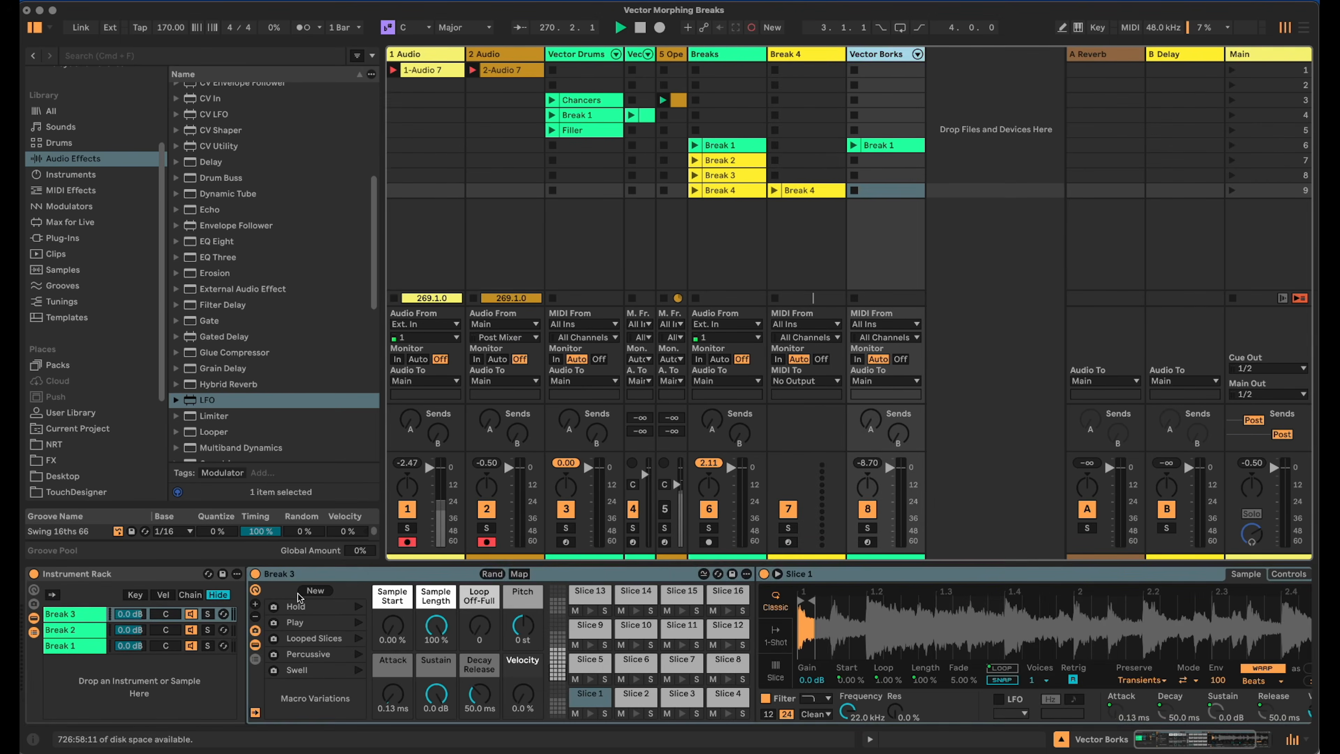
{"action": "left_click", "coordinate": [147, 697]}
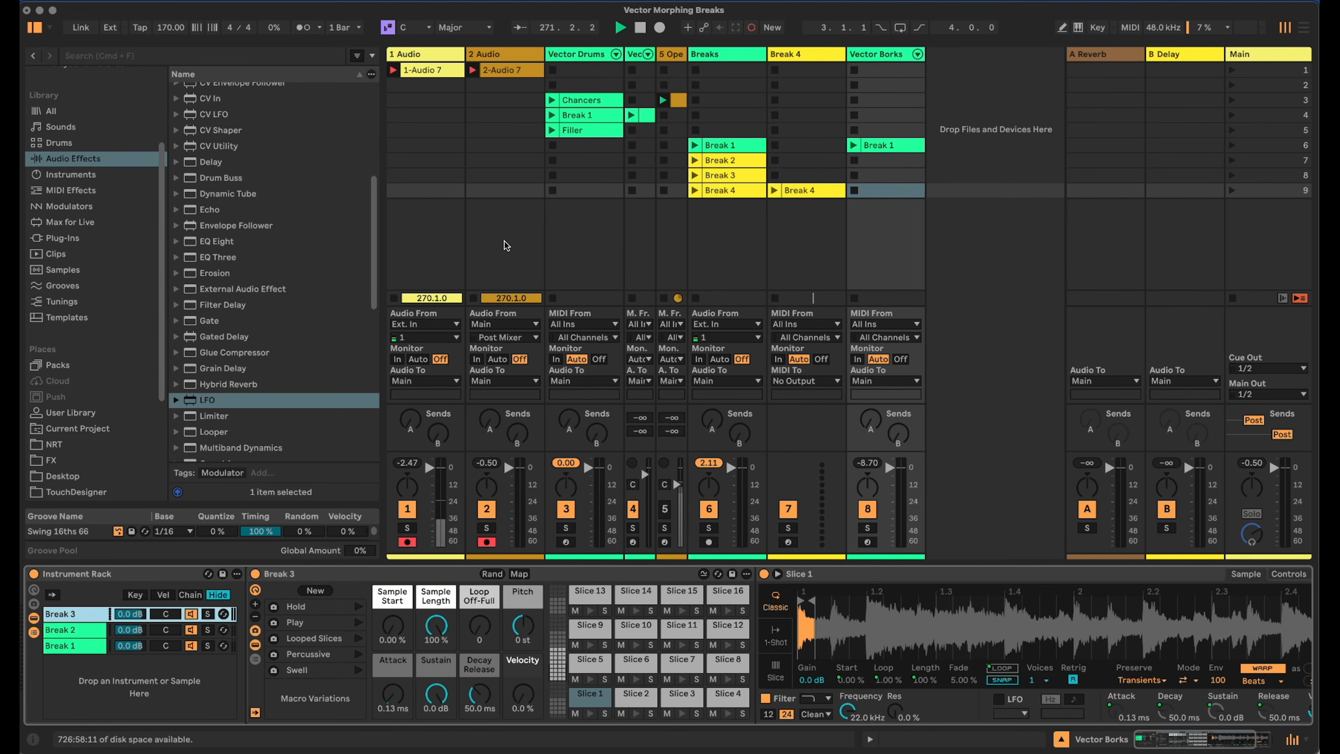
{"action": "left_click", "coordinate": [796, 50]}
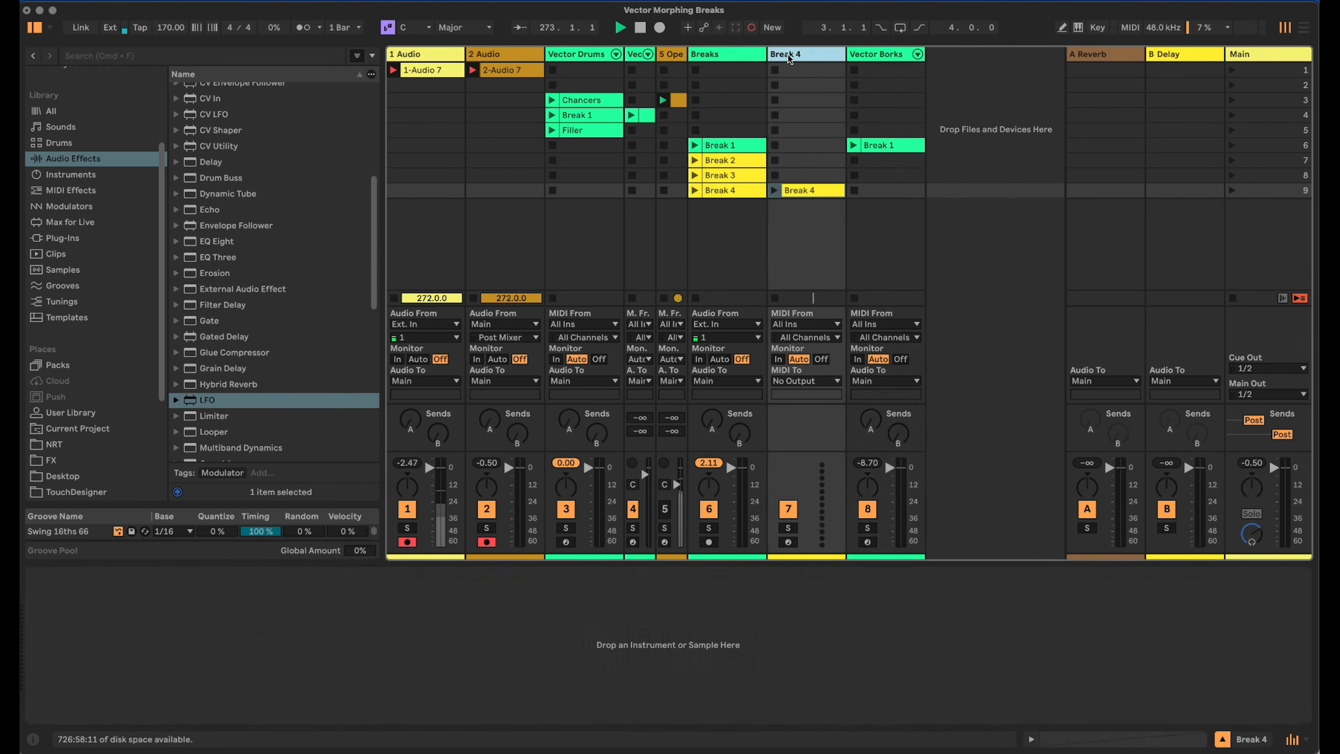
{"action": "key", "text": "Delete"}
{"action": "left_click", "coordinate": [951, 230]}
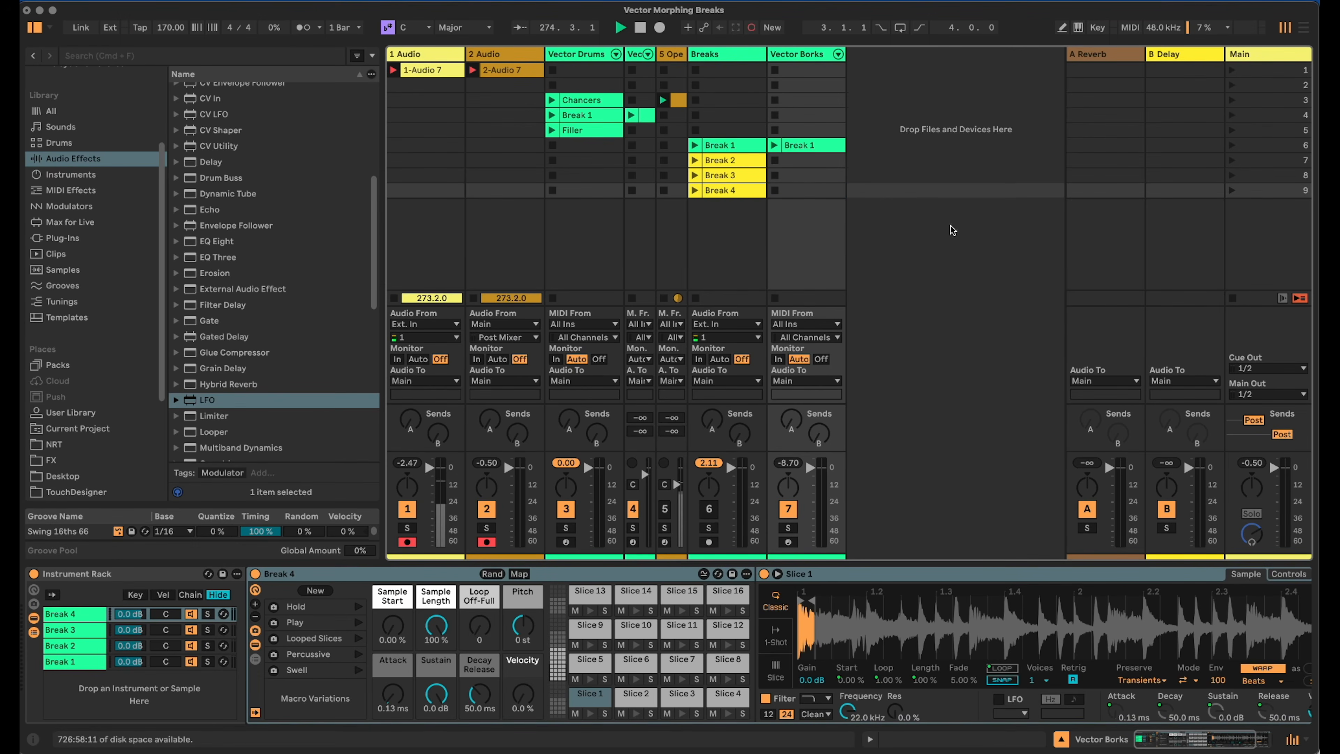
Reorder the Instrument Rack's chains so they run Break 1, Break 2, Break 3, Break 4 from first to last.
{"action": "left_click", "coordinate": [61, 666]}
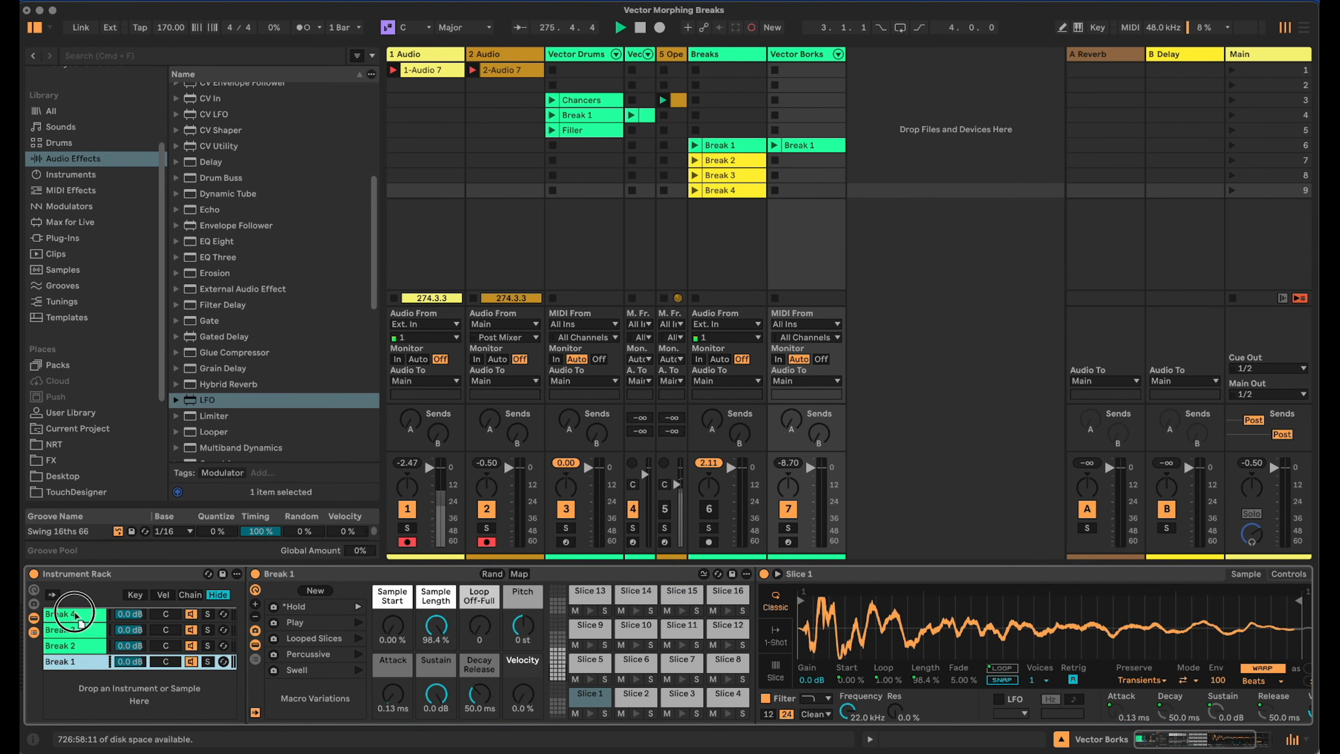
{"action": "left_click_drag", "start_coordinate": [76, 612], "coordinate": [75, 614]}
{"action": "mouse_move", "coordinate": [78, 668]}
{"action": "left_mouse_down"}
{"action": "mouse_move", "coordinate": [81, 632]}
{"action": "mouse_move", "coordinate": [80, 648]}
{"action": "left_mouse_up"}
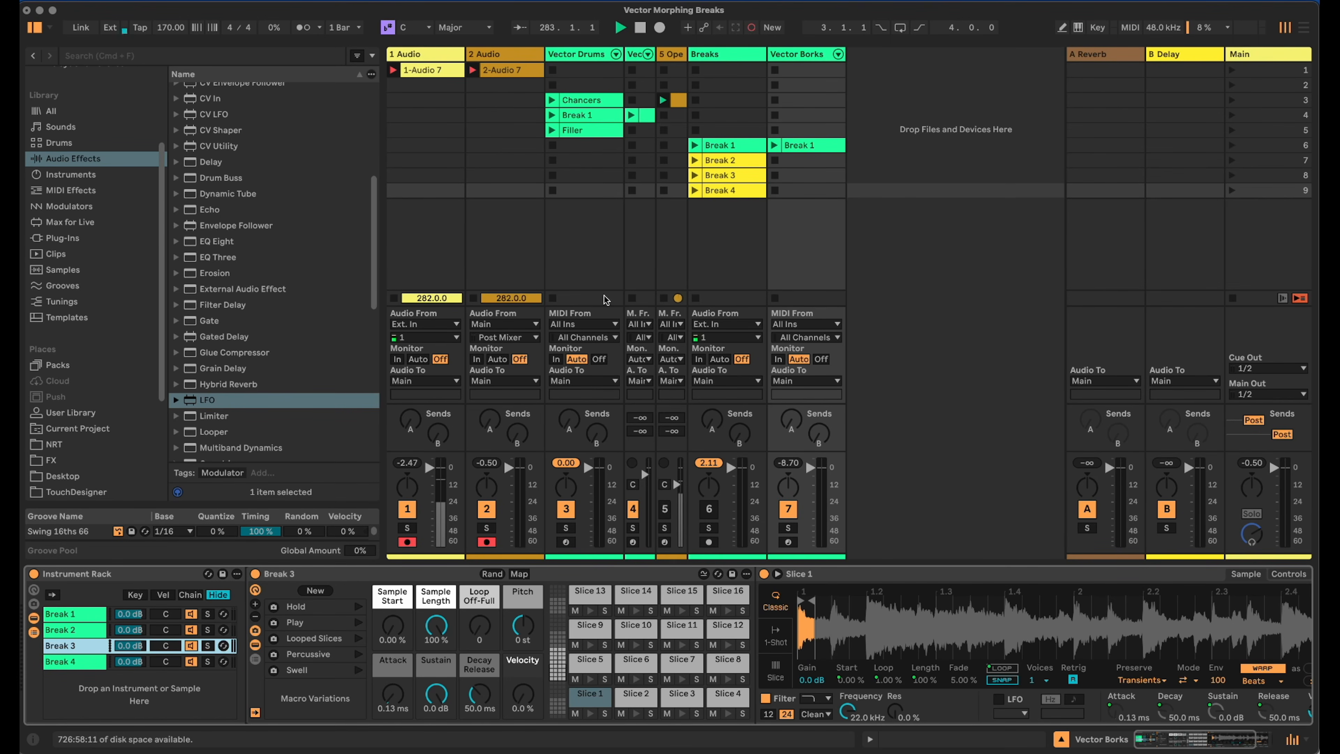
Play the Vector Borks Break 1 clip to audition the rack chains separately, reactivate all four chains and stop the clip.
{"action": "left_click", "coordinate": [192, 662]}
{"action": "left_click", "coordinate": [190, 645]}
{"action": "left_click", "coordinate": [774, 145]}
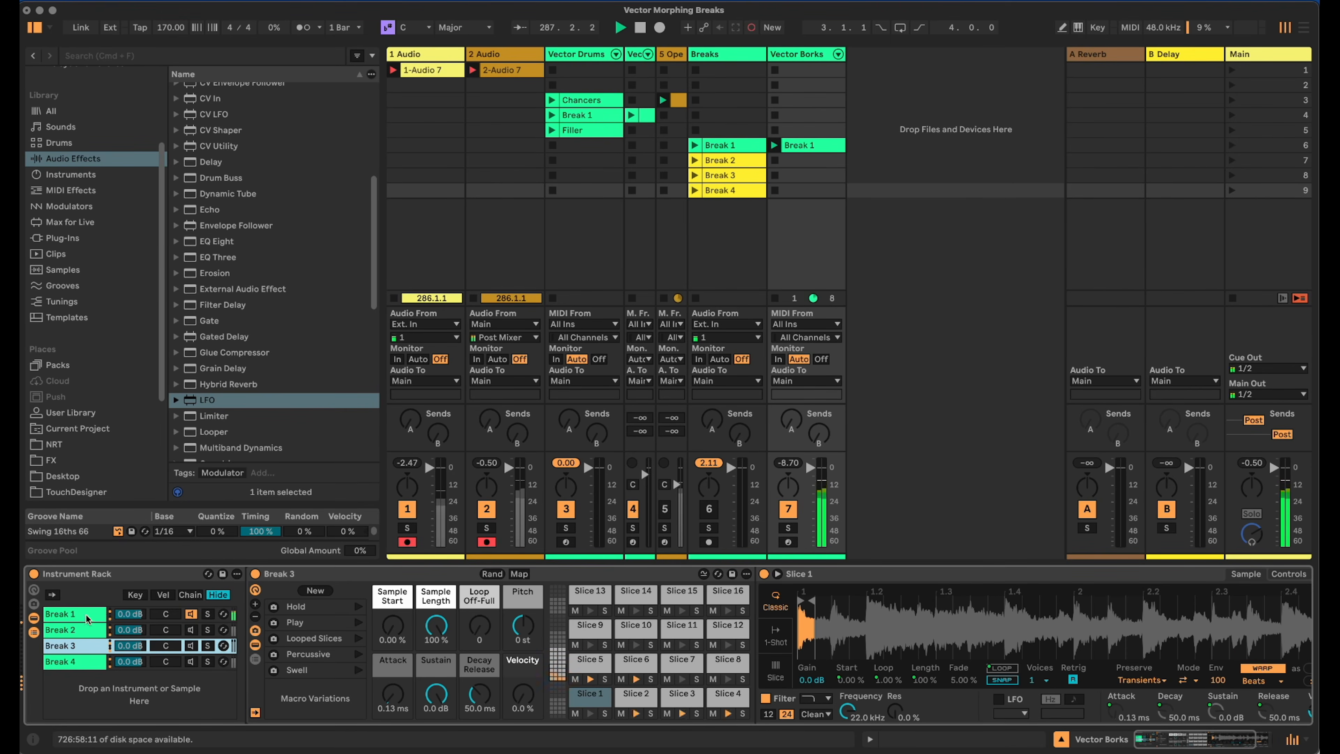
{"action": "left_click", "coordinate": [190, 613]}
{"action": "left_click", "coordinate": [190, 646]}
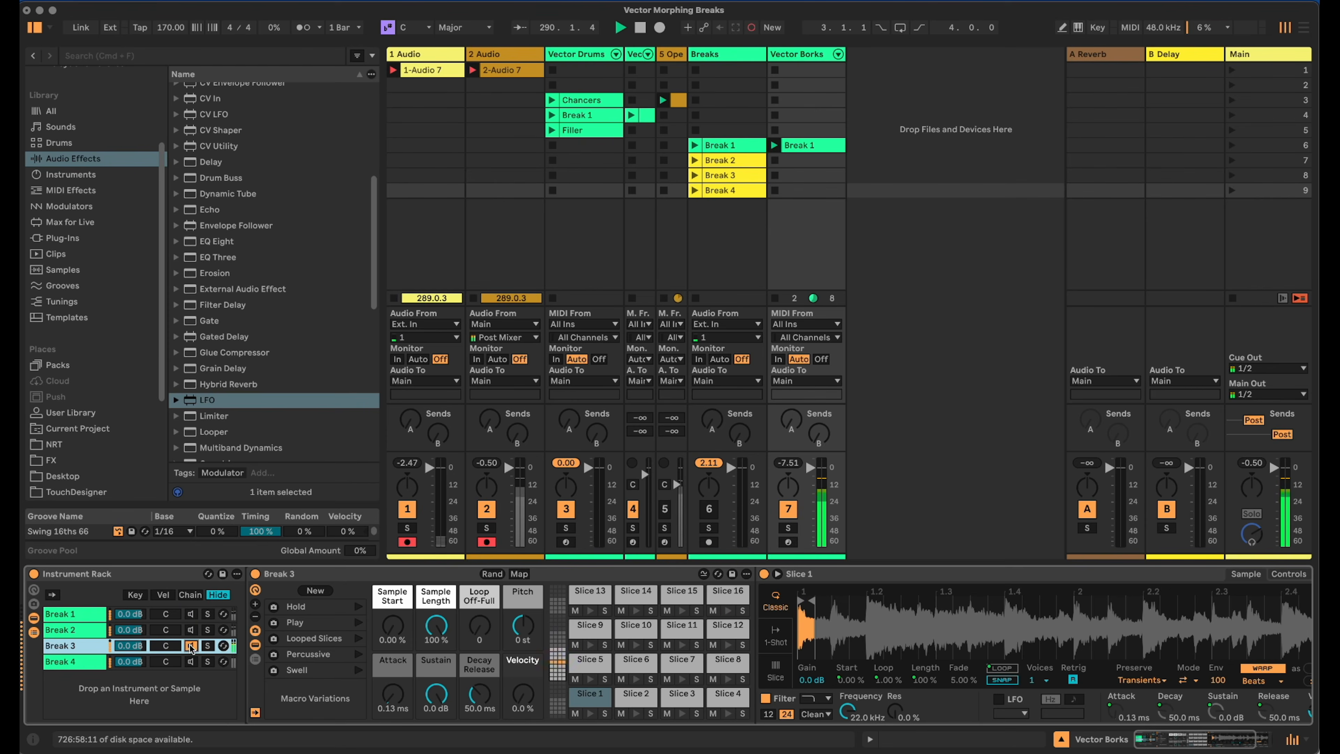
{"action": "left_click", "coordinate": [190, 646]}
{"action": "left_click", "coordinate": [190, 630]}
{"action": "left_click", "coordinate": [190, 630]}
{"action": "left_click", "coordinate": [190, 614]}
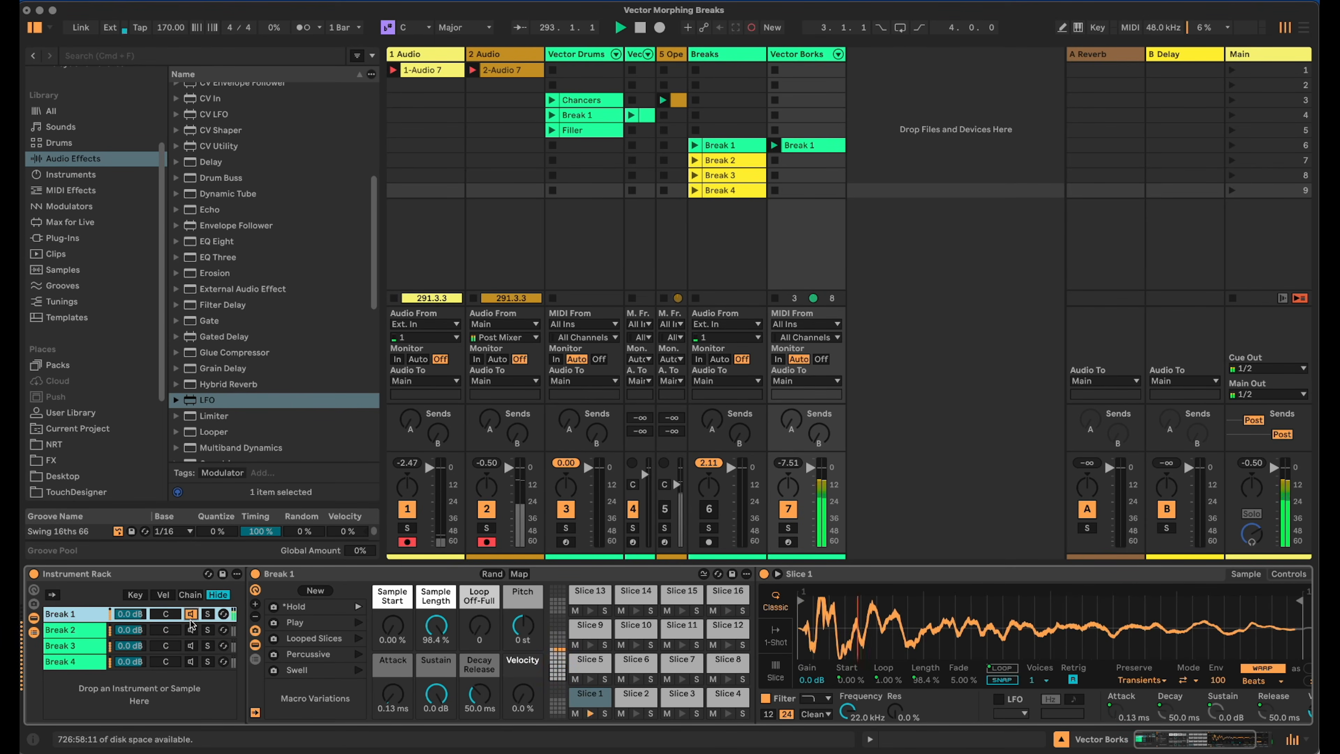
{"action": "left_click", "coordinate": [190, 646]}
{"action": "left_click", "coordinate": [190, 660]}
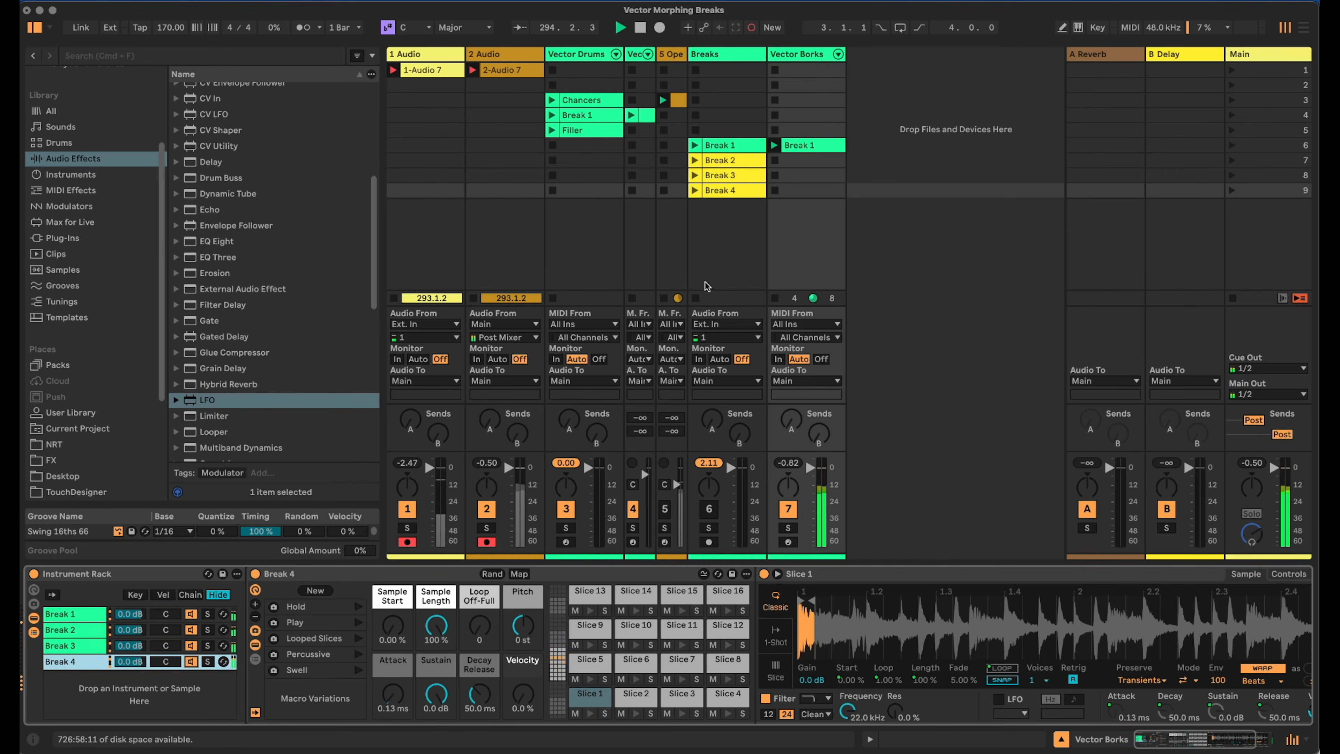
{"action": "left_click", "coordinate": [774, 160]}
Open the Vector Borks Break 1 clip in an enlarged note editor and delete the Slice 24 to Slice 27 notes.
{"action": "left_click", "coordinate": [809, 146]}
{"action": "double_click", "coordinate": [809, 145]}
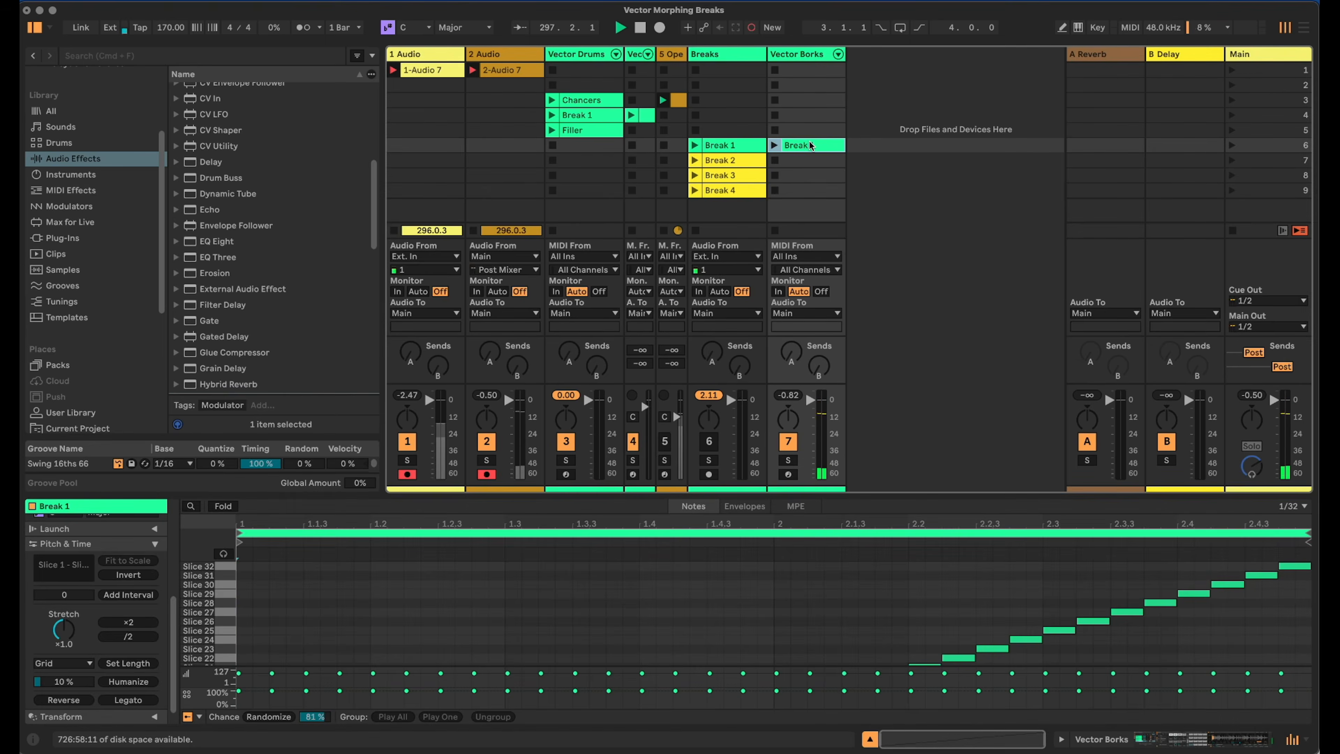
{"action": "left_click_drag", "start_coordinate": [809, 499], "coordinate": [800, 203]}
{"action": "left_click_drag", "start_coordinate": [956, 337], "coordinate": [998, 396]}
{"action": "left_click_drag", "start_coordinate": [1020, 331], "coordinate": [1121, 412]}
{"action": "key", "text": "Delete"}
Duplicate the Slice 21 to 23 notes twice, and delete the extra Slice 23 note at 2.4 and the overlapping Slice 28 note.
{"action": "left_click_drag", "start_coordinate": [928, 359], "coordinate": [989, 482]}
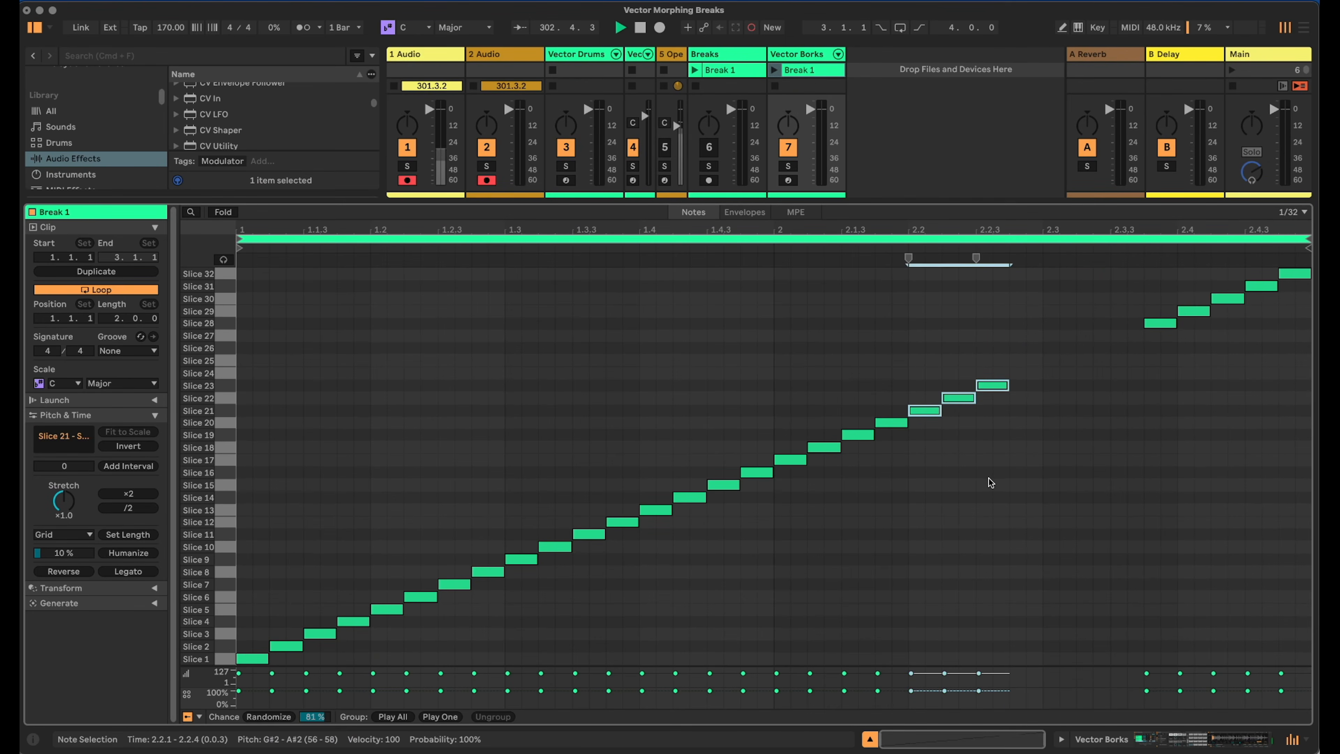
{"action": "key", "text": "super+d"}
{"action": "key", "text": "super+d"}
{"action": "left_click", "coordinate": [1160, 323]}
{"action": "left_click", "coordinate": [1191, 385]}
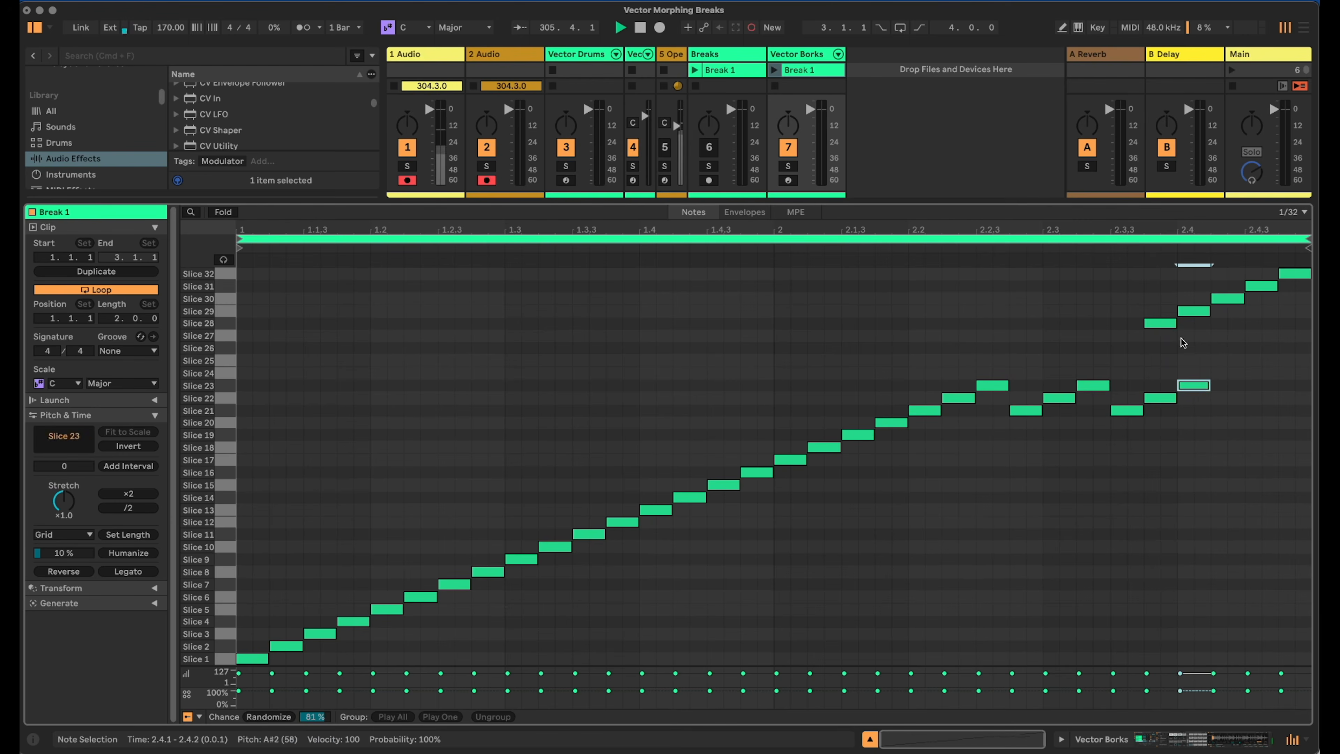
{"action": "key", "text": "Delete"}
{"action": "left_click_drag", "start_coordinate": [1139, 302], "coordinate": [1154, 335]}
{"action": "key", "text": "Delete"}
Return to the Vector Borks rack devices and play the Break 1 clip with only the Break 2 chain active.
{"action": "left_click_drag", "start_coordinate": [955, 202], "coordinate": [972, 344]}
{"action": "left_click", "coordinate": [1184, 737]}
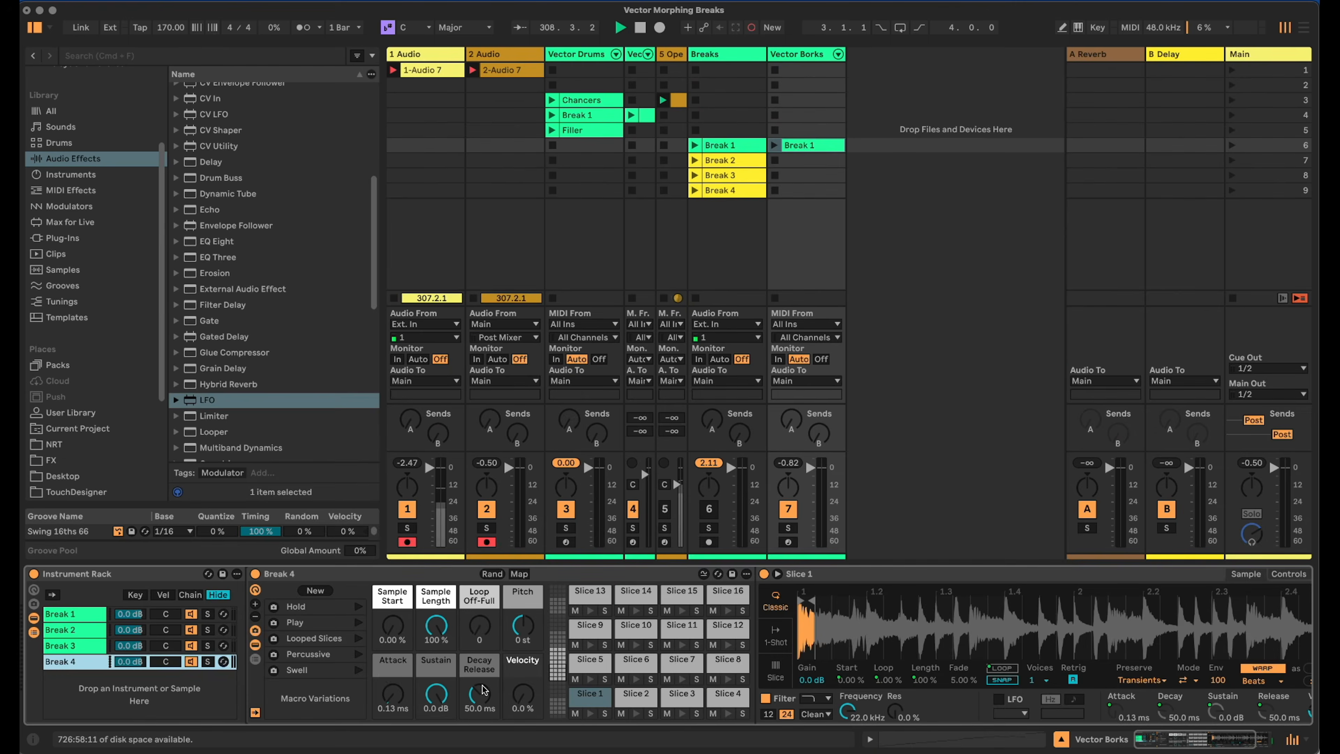
{"action": "left_click", "coordinate": [190, 629]}
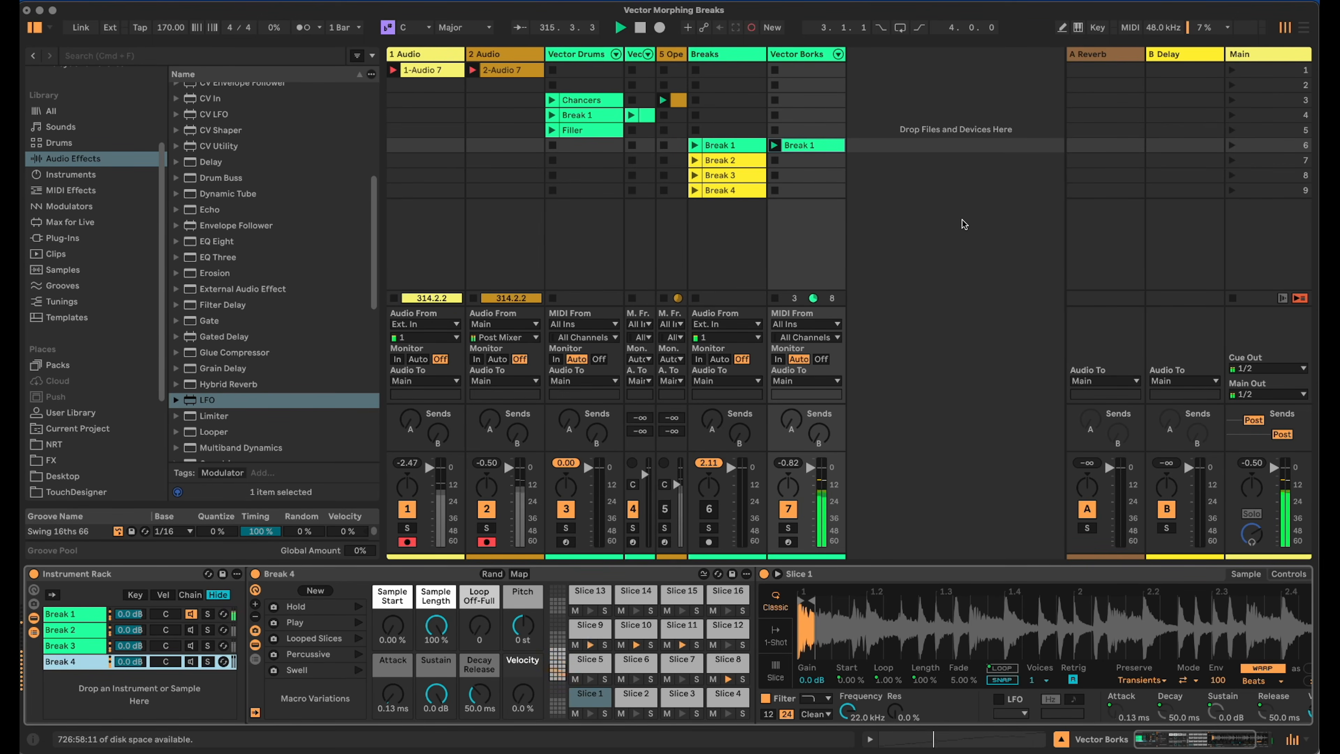
{"action": "left_click", "coordinate": [180, 631]}
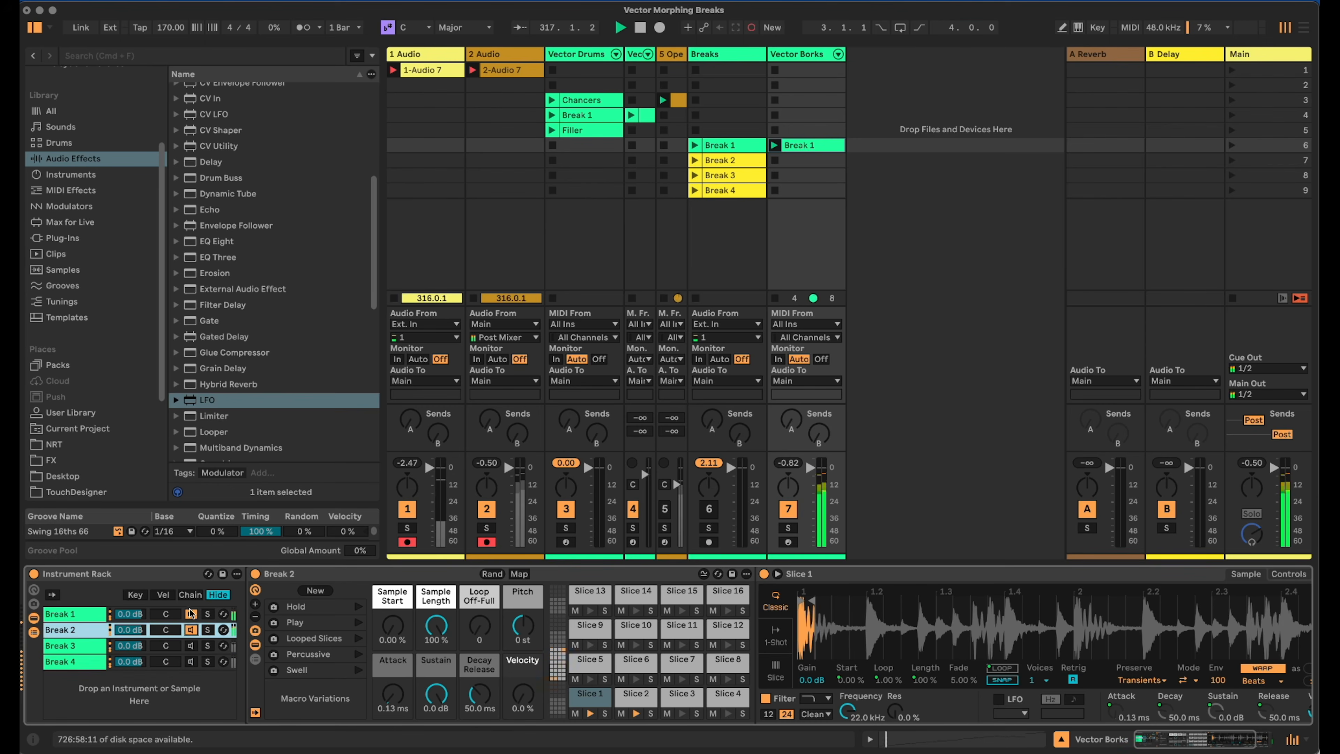
Set the Break 2 drum rack's Pitch to +5 st, Sample Length to 100 % and Decay Release to 49.3 ms.
{"action": "left_click_drag", "start_coordinate": [522, 625], "coordinate": [522, 615]}
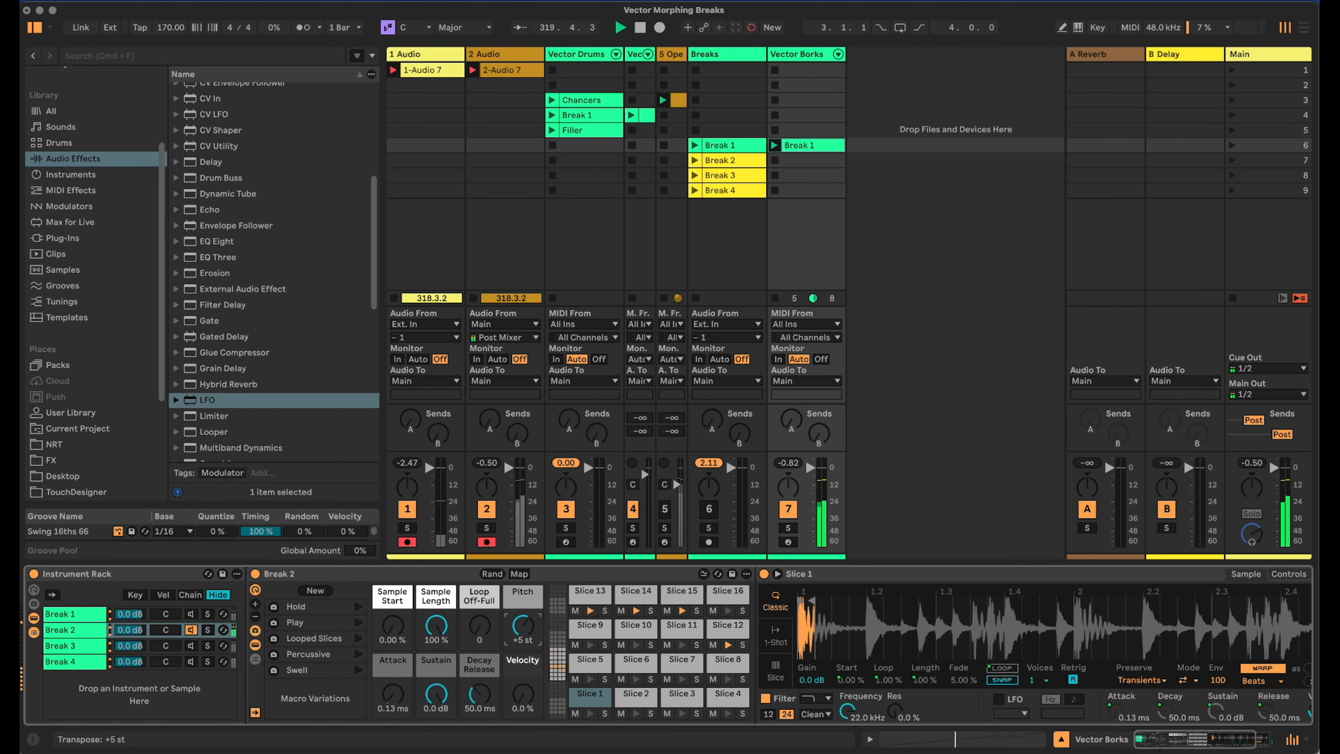
{"action": "left_click_drag", "start_coordinate": [436, 625], "coordinate": [435, 631]}
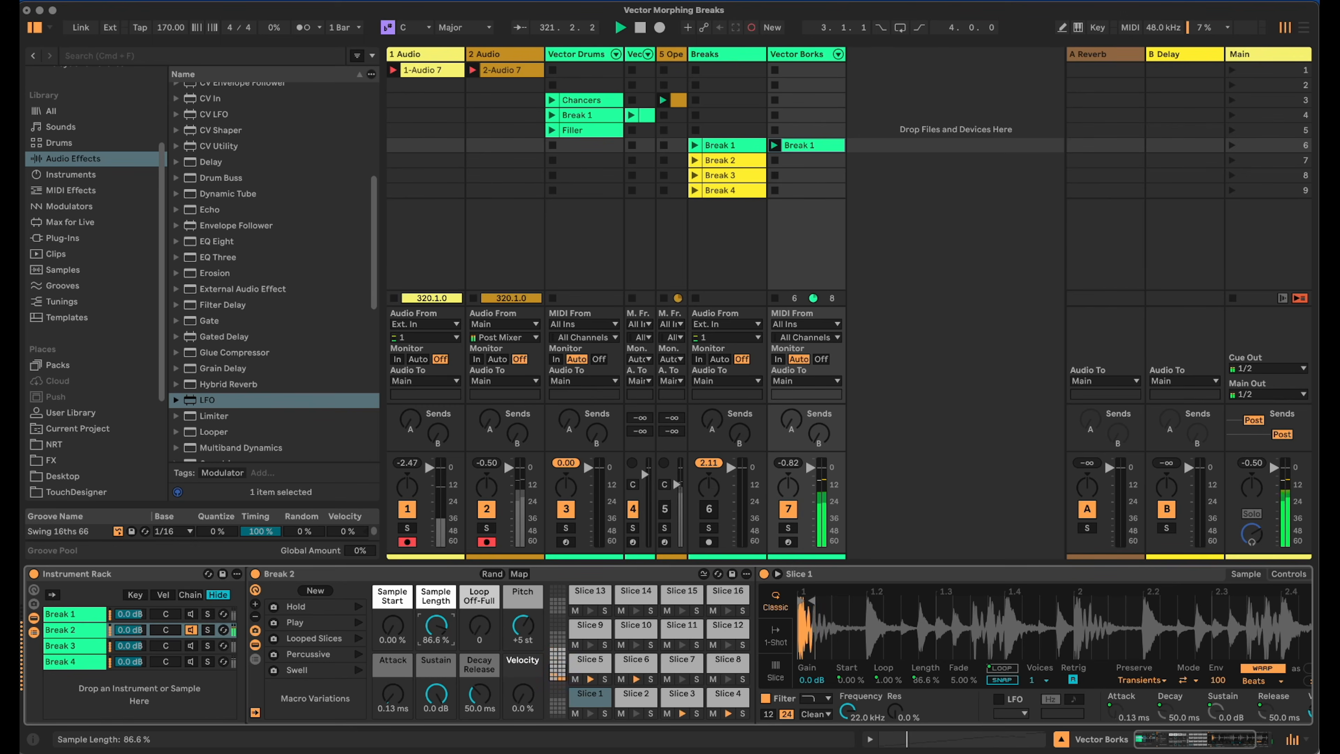
{"action": "left_click_drag", "start_coordinate": [479, 694], "coordinate": [480, 681]}
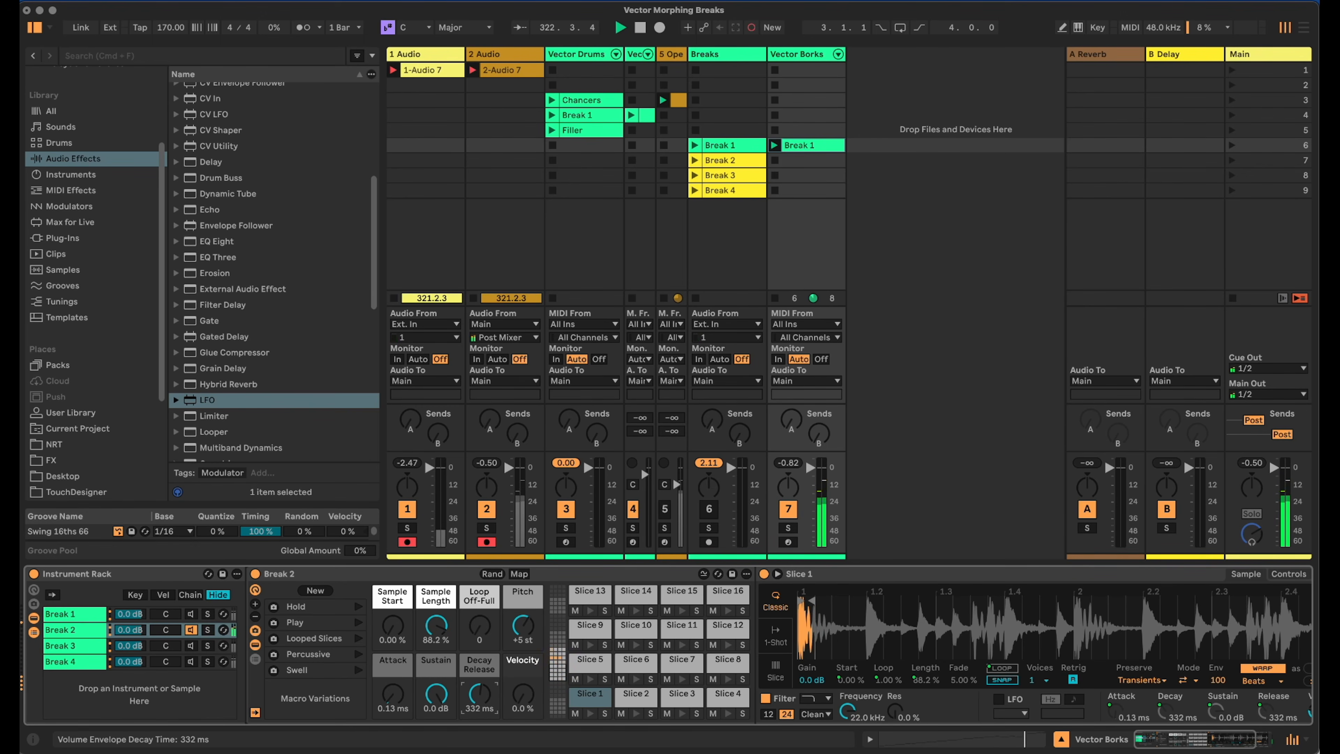
{"action": "left_click_drag", "start_coordinate": [436, 625], "coordinate": [436, 638]}
{"action": "left_click_drag", "start_coordinate": [490, 696], "coordinate": [490, 717]}
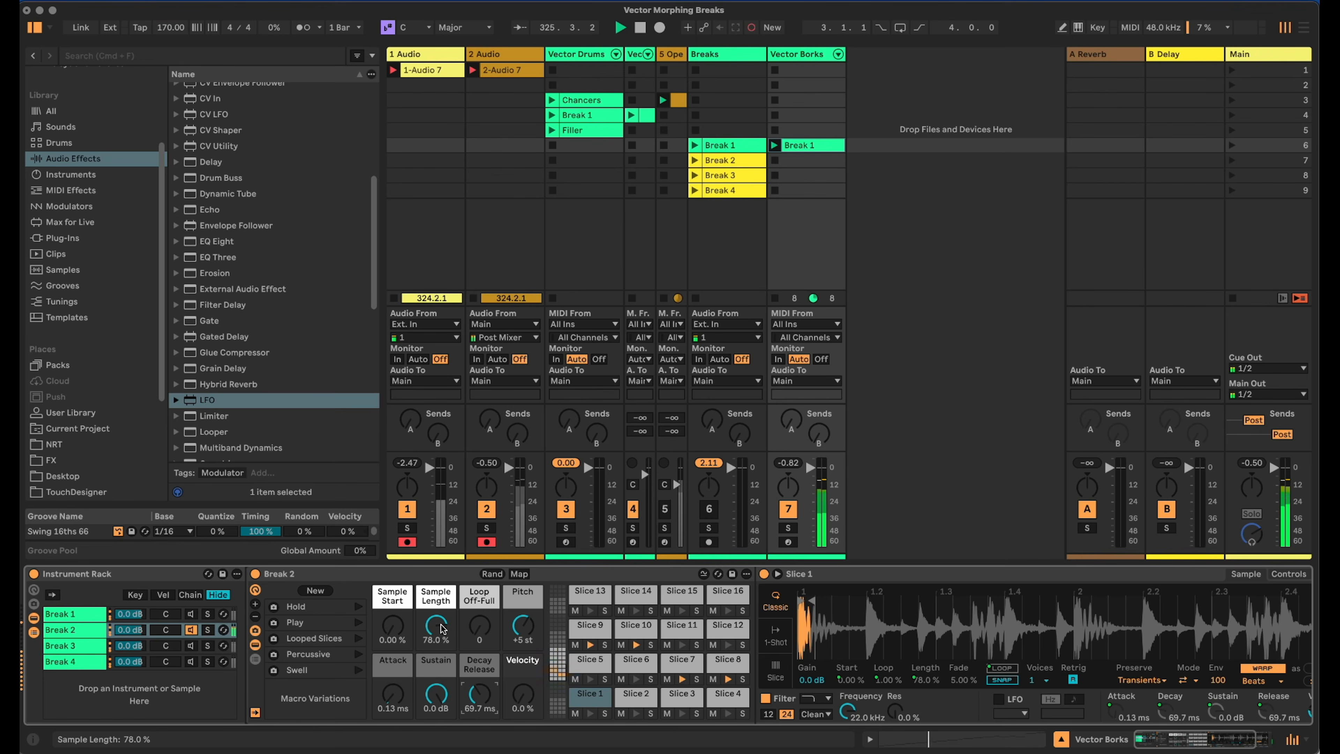
{"action": "left_click_drag", "start_coordinate": [436, 625], "coordinate": [479, 640]}
{"action": "left_click_drag", "start_coordinate": [479, 694], "coordinate": [479, 701]}
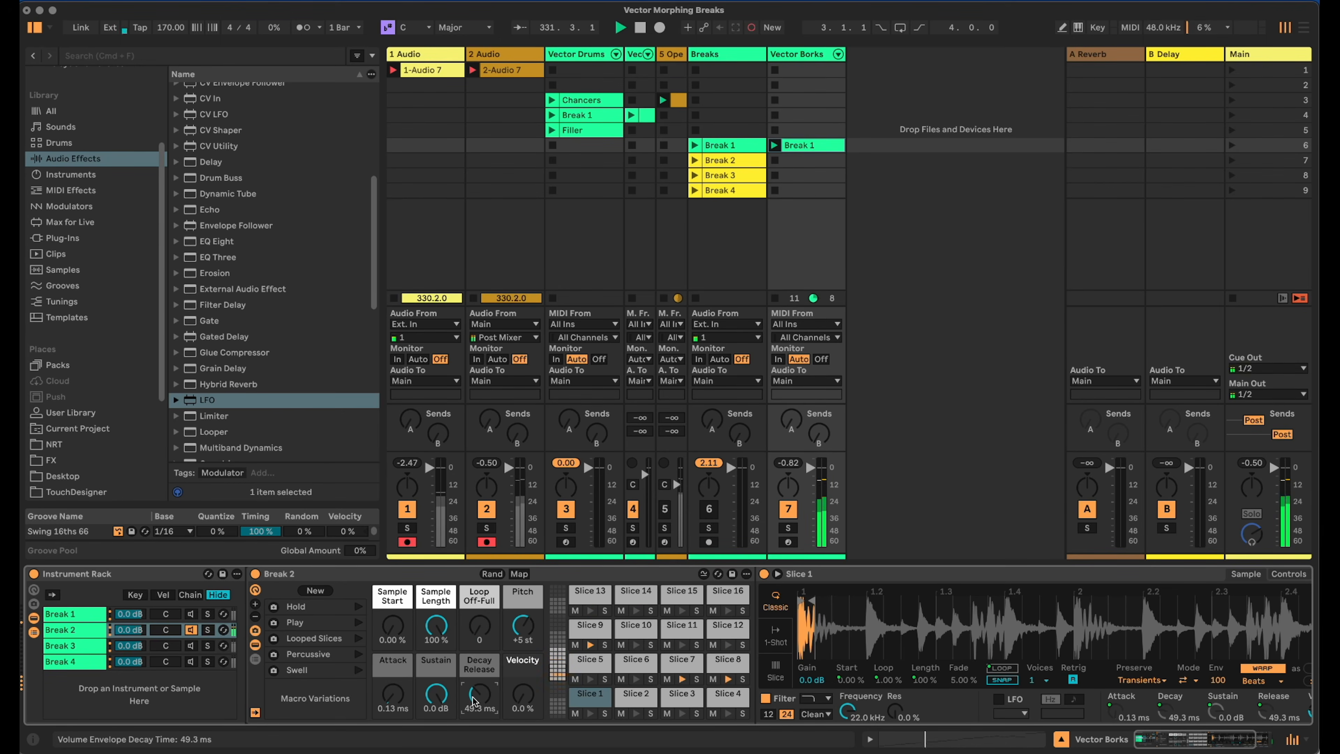
Add an Align Delay after the Break 2 drum rack and set its right-channel delay time to 0.75 ms.
{"action": "double_click", "coordinate": [905, 574]}
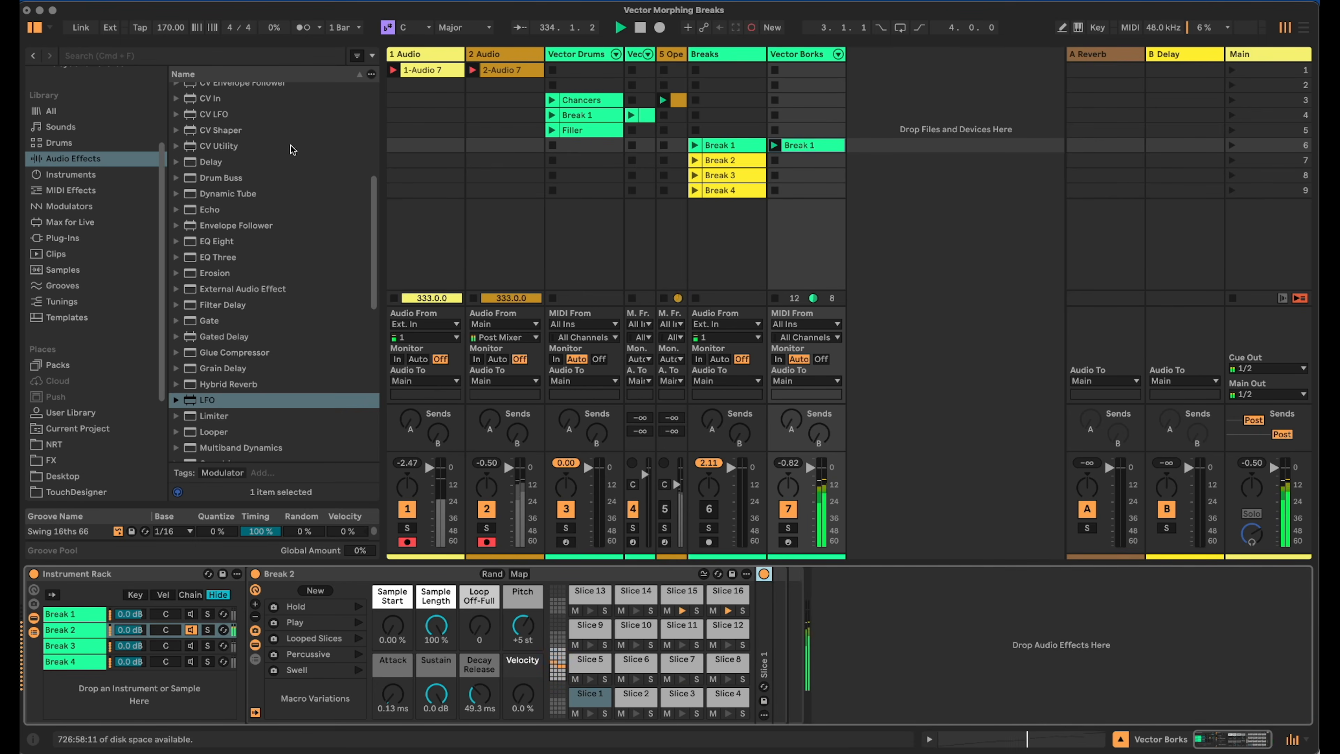
{"action": "scroll", "coordinate": [292, 146], "scroll_direction": "up", "scroll_amount": 5}
{"action": "left_click_drag", "start_coordinate": [219, 90], "coordinate": [779, 628]}
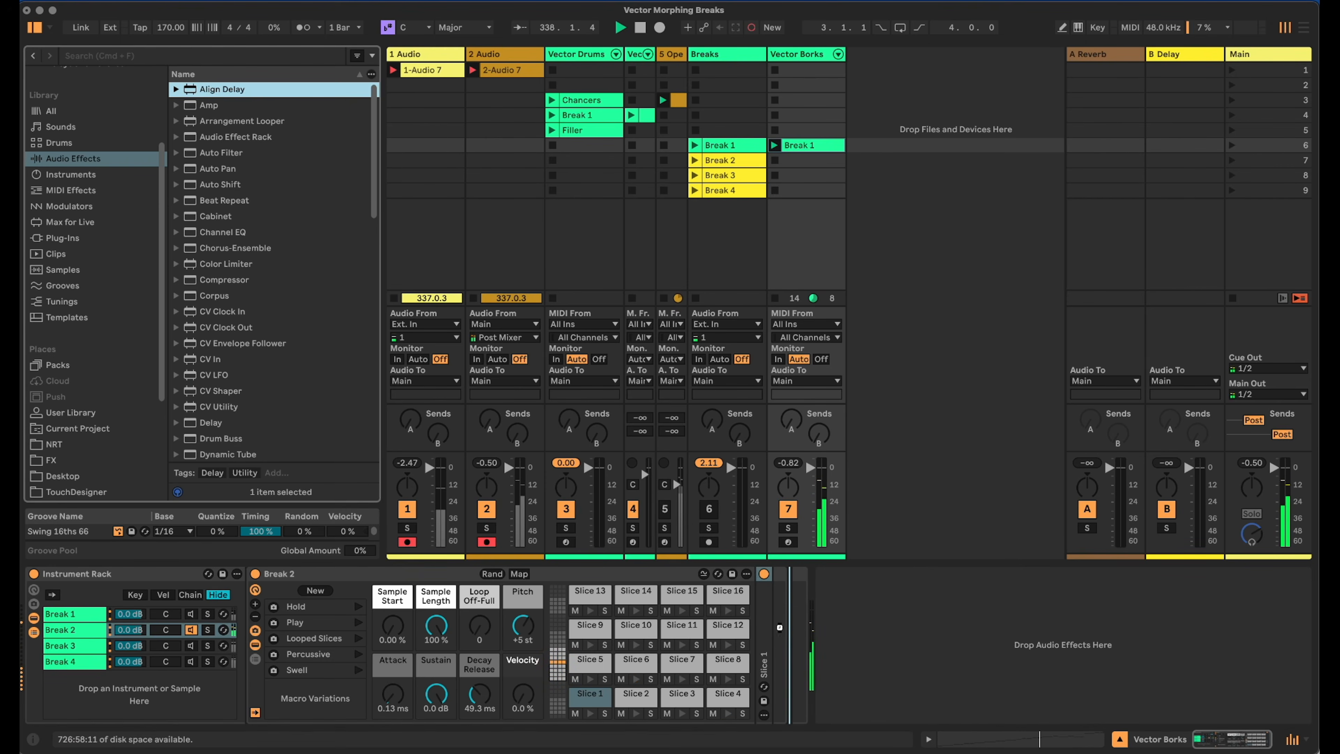
{"action": "left_click", "coordinate": [74, 613]}
{"action": "left_click", "coordinate": [825, 578]}
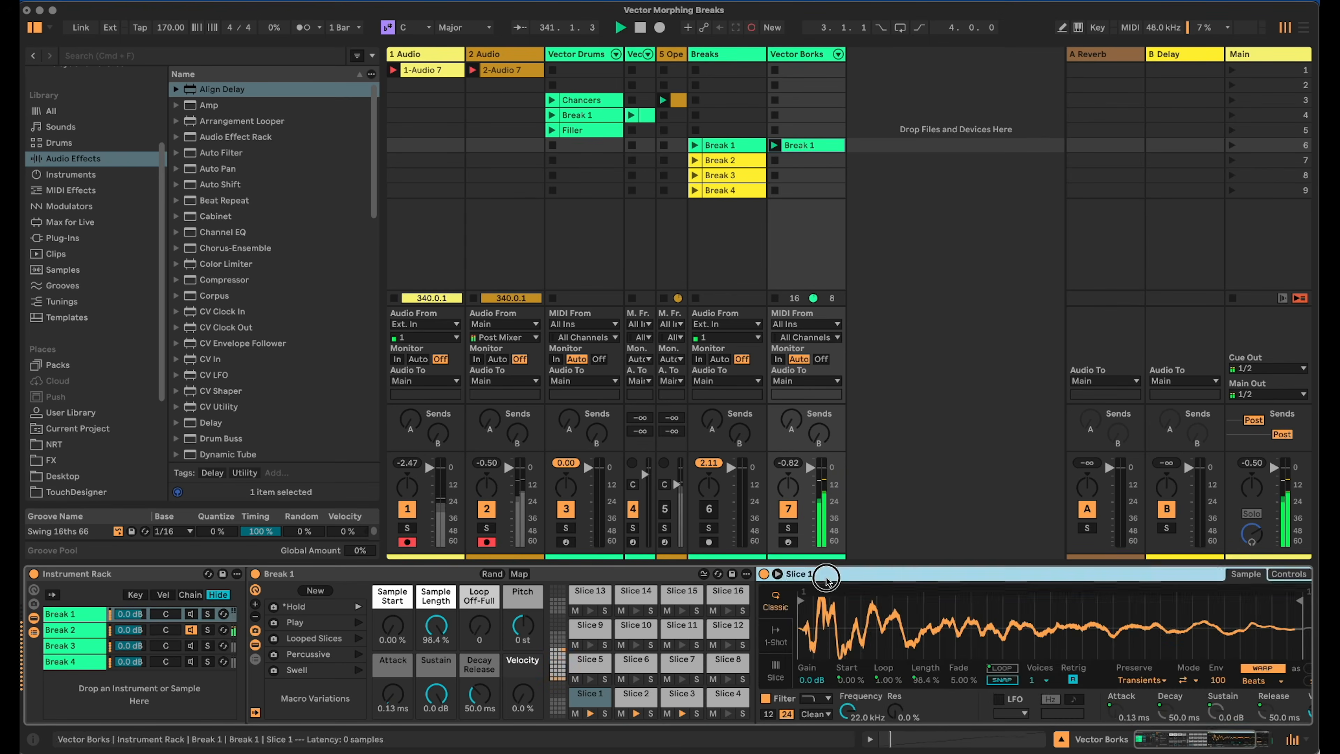
{"action": "key", "text": "Delete"}
{"action": "left_click", "coordinate": [74, 629]}
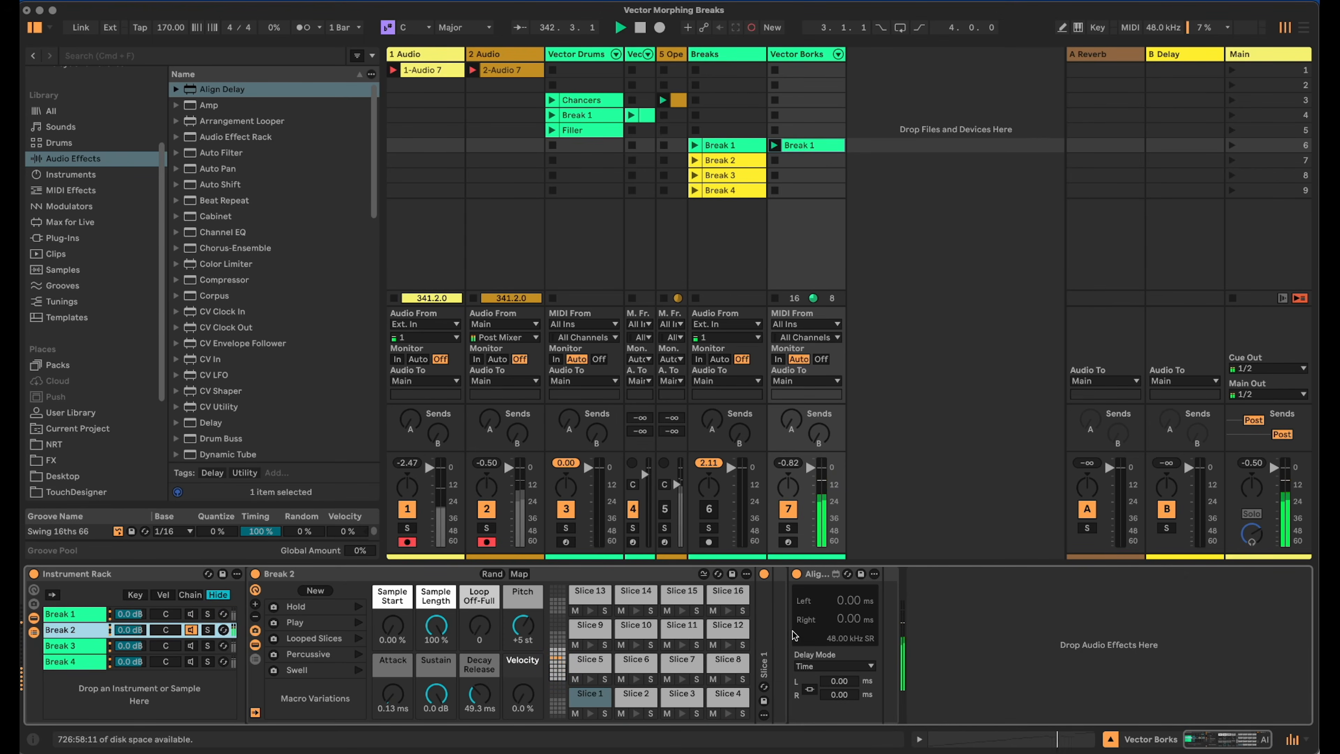
{"action": "left_click", "coordinate": [841, 694]}
{"action": "type", "text": "0.75"}
{"action": "key", "text": "Return"}
With only the Break 3 chain active, add an EQ Eight after its drum rack and set band 1 to a low-cut filter.
{"action": "left_click", "coordinate": [192, 643]}
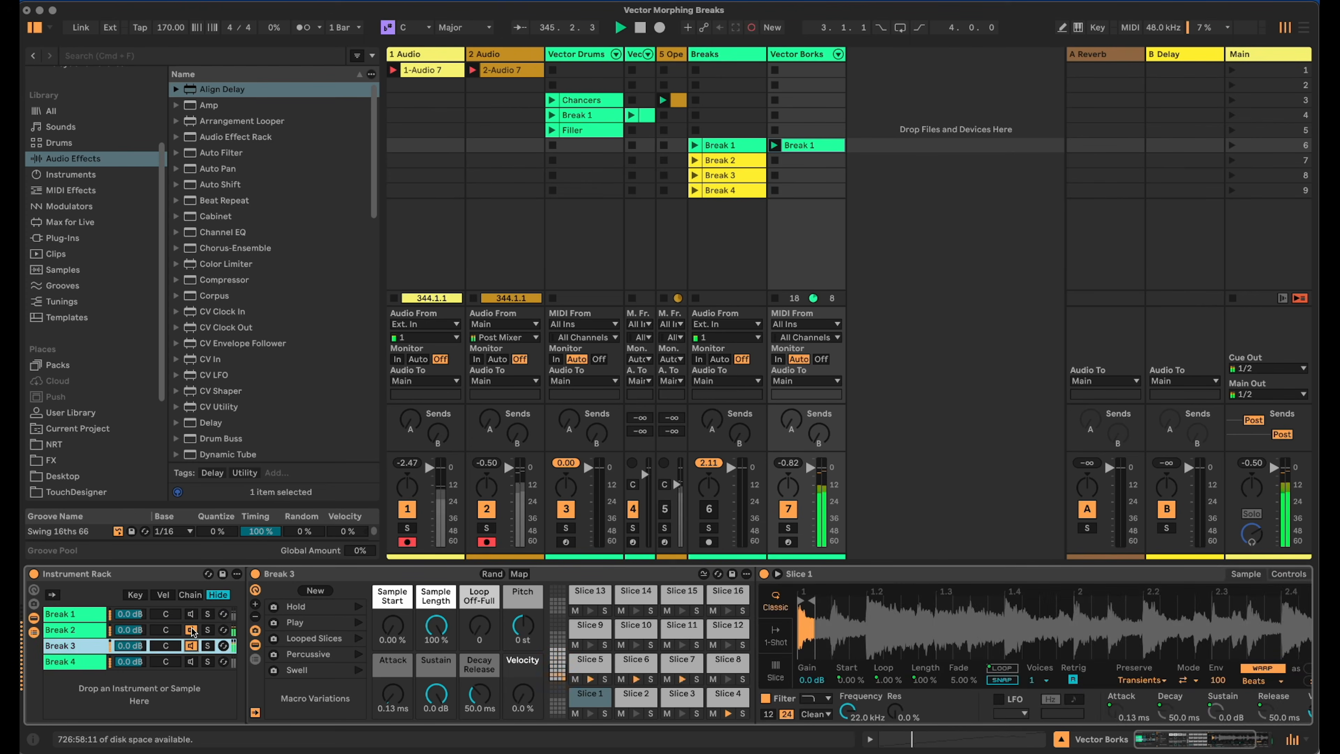
{"action": "double_click", "coordinate": [815, 574]}
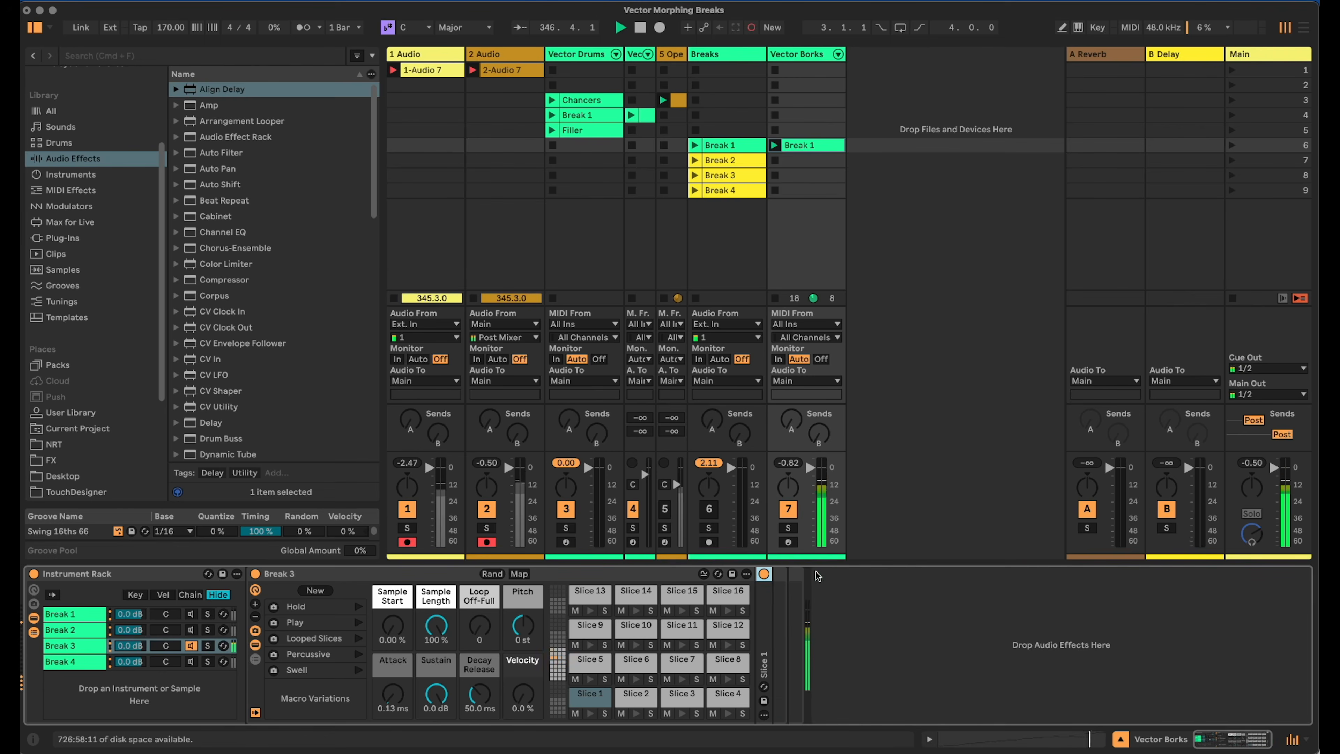
{"action": "scroll", "coordinate": [228, 314], "scroll_direction": "down", "scroll_amount": 3}
{"action": "scroll", "coordinate": [228, 314], "scroll_direction": "down", "scroll_amount": 3}
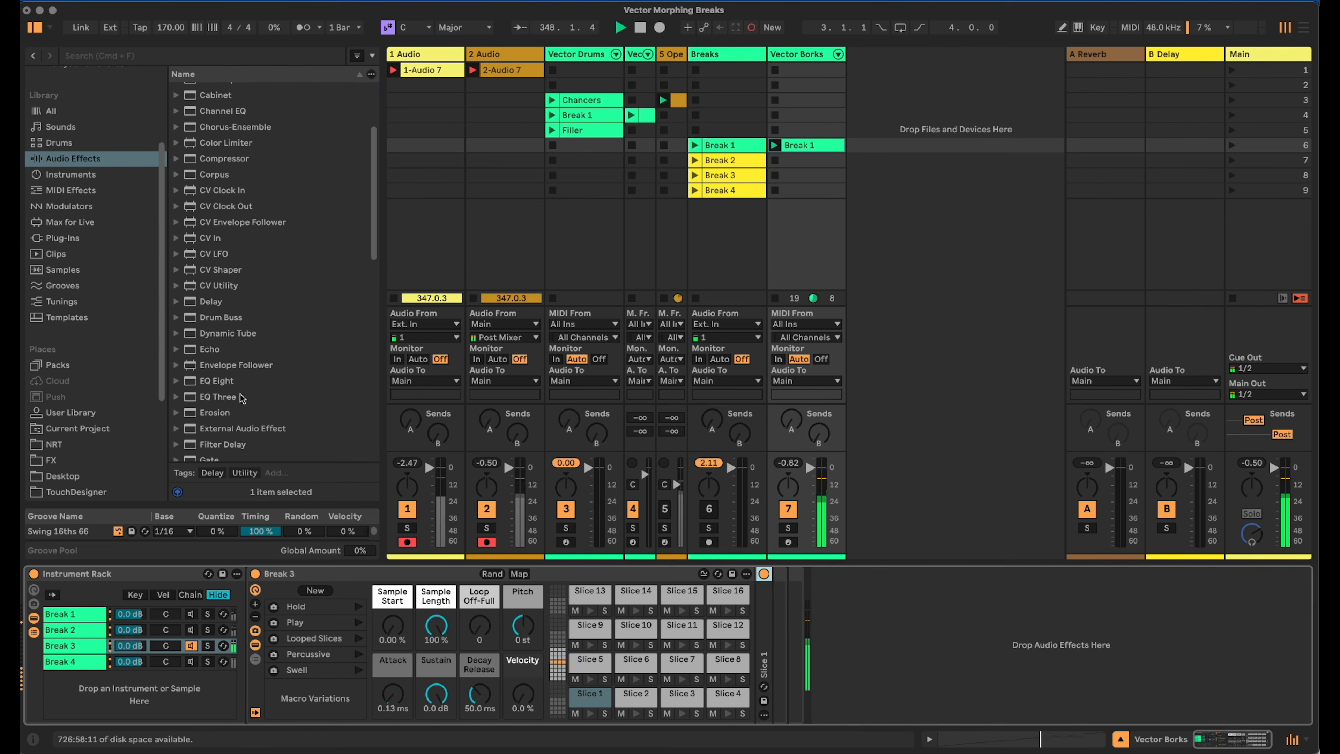
{"action": "left_click_drag", "start_coordinate": [202, 382], "coordinate": [782, 614]}
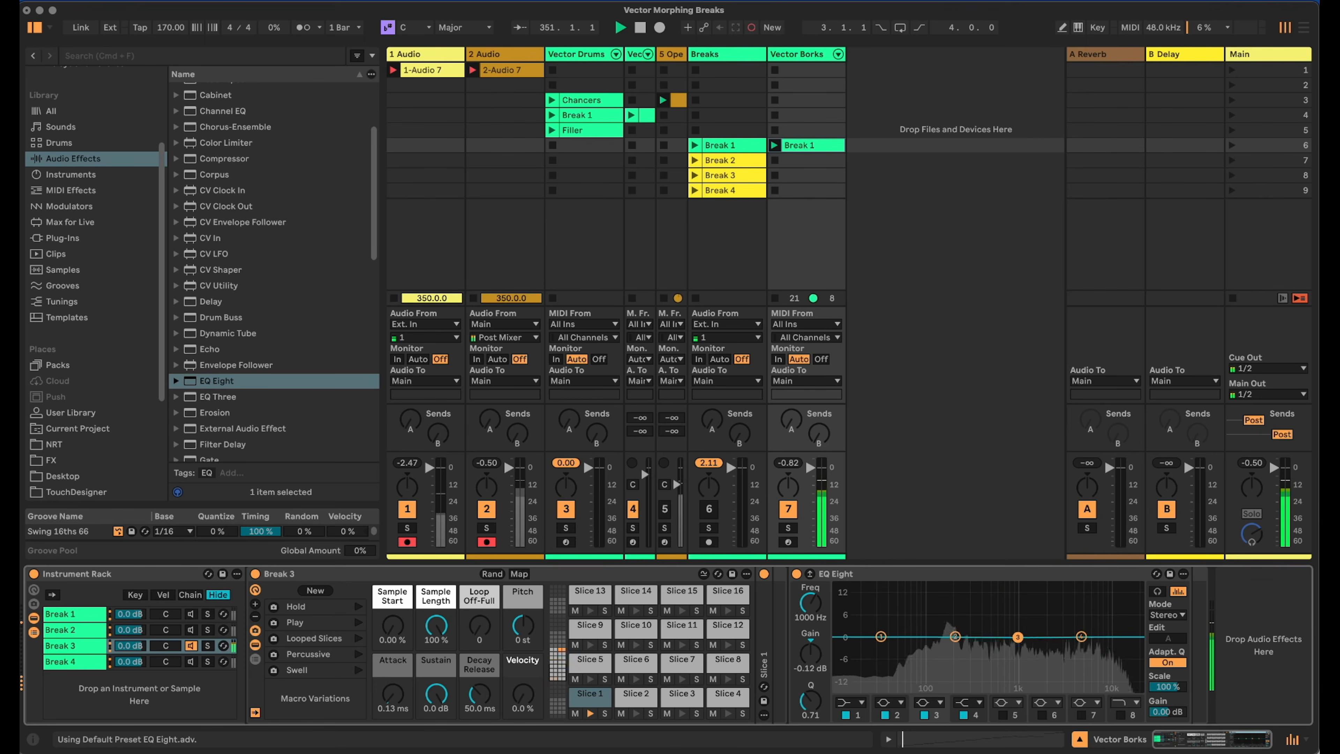
{"action": "left_click", "coordinate": [849, 702]}
{"action": "left_click", "coordinate": [847, 716]}
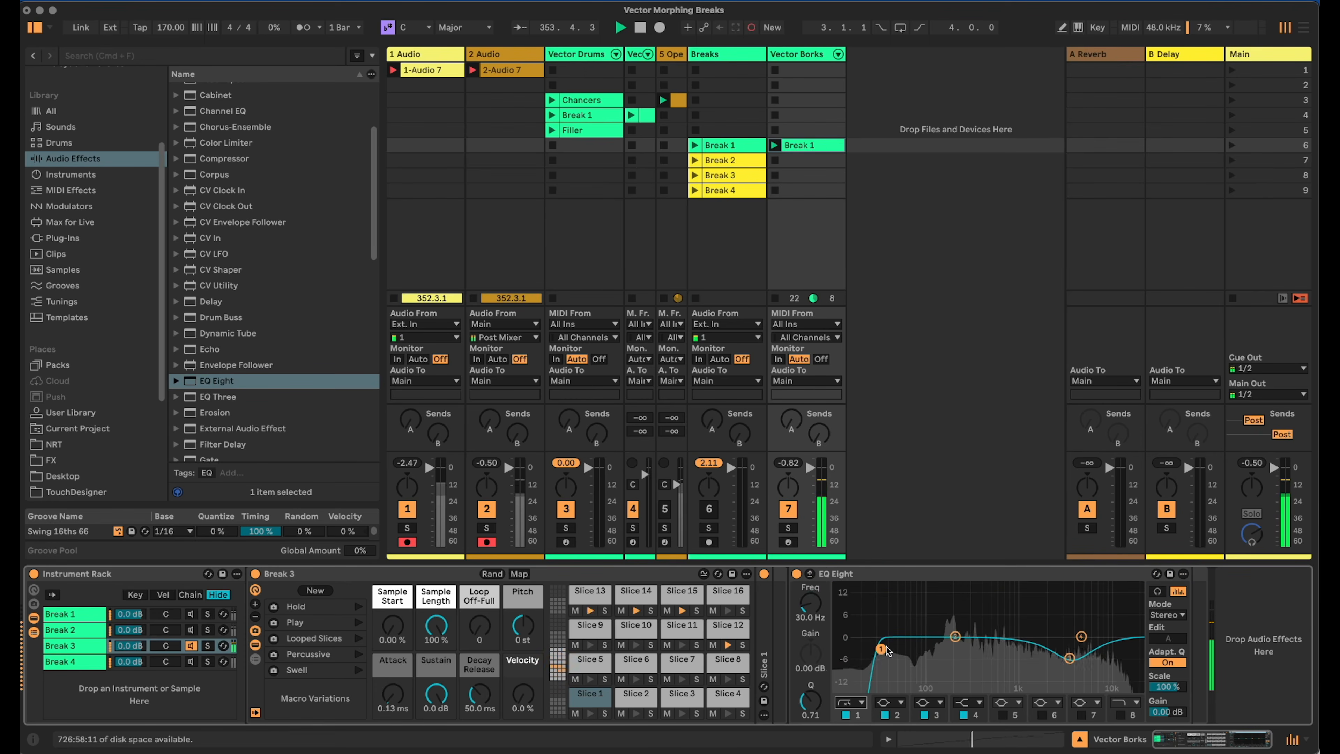
Raise the low-cut frequency slightly in Break 3's EQ Eight, and set the Break 4 drum rack's Pitch to -5 st.
{"action": "left_click_drag", "start_coordinate": [886, 649], "coordinate": [899, 647]}
{"action": "left_click", "coordinate": [179, 662]}
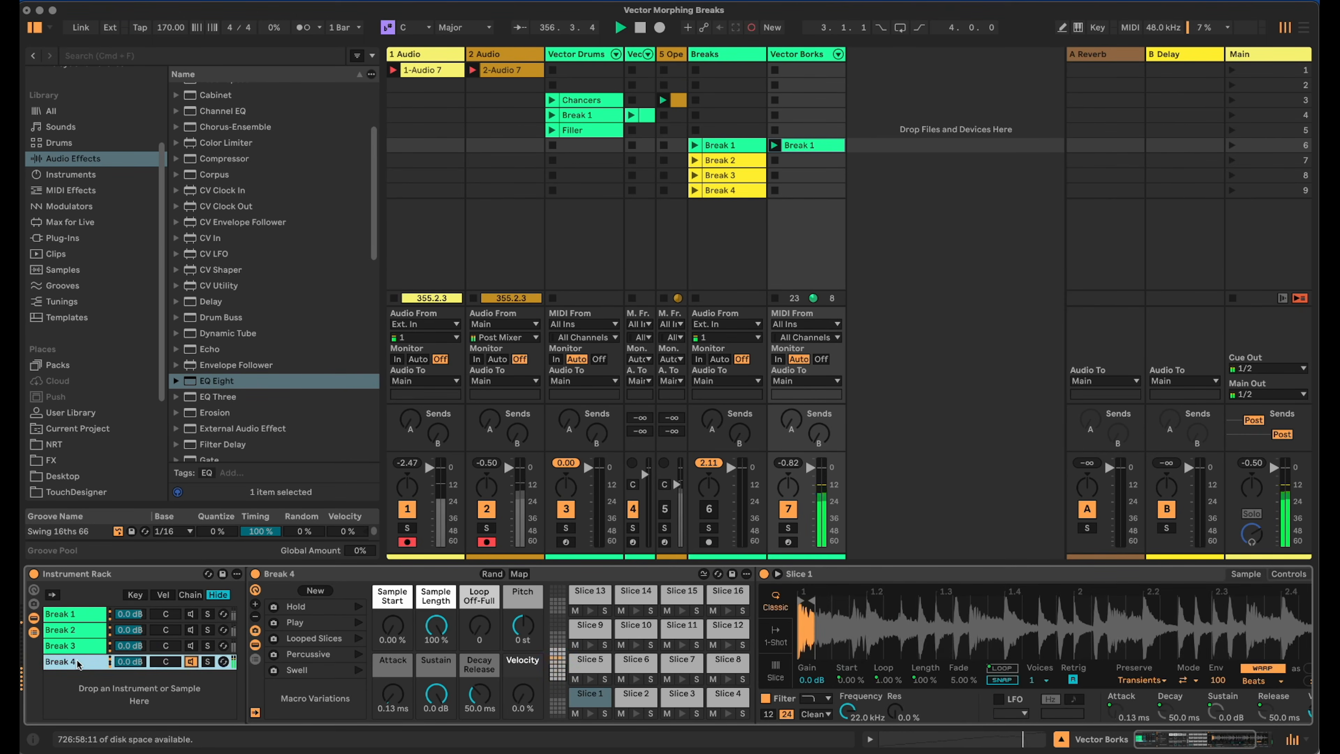
{"action": "left_click_drag", "start_coordinate": [523, 625], "coordinate": [523, 609]}
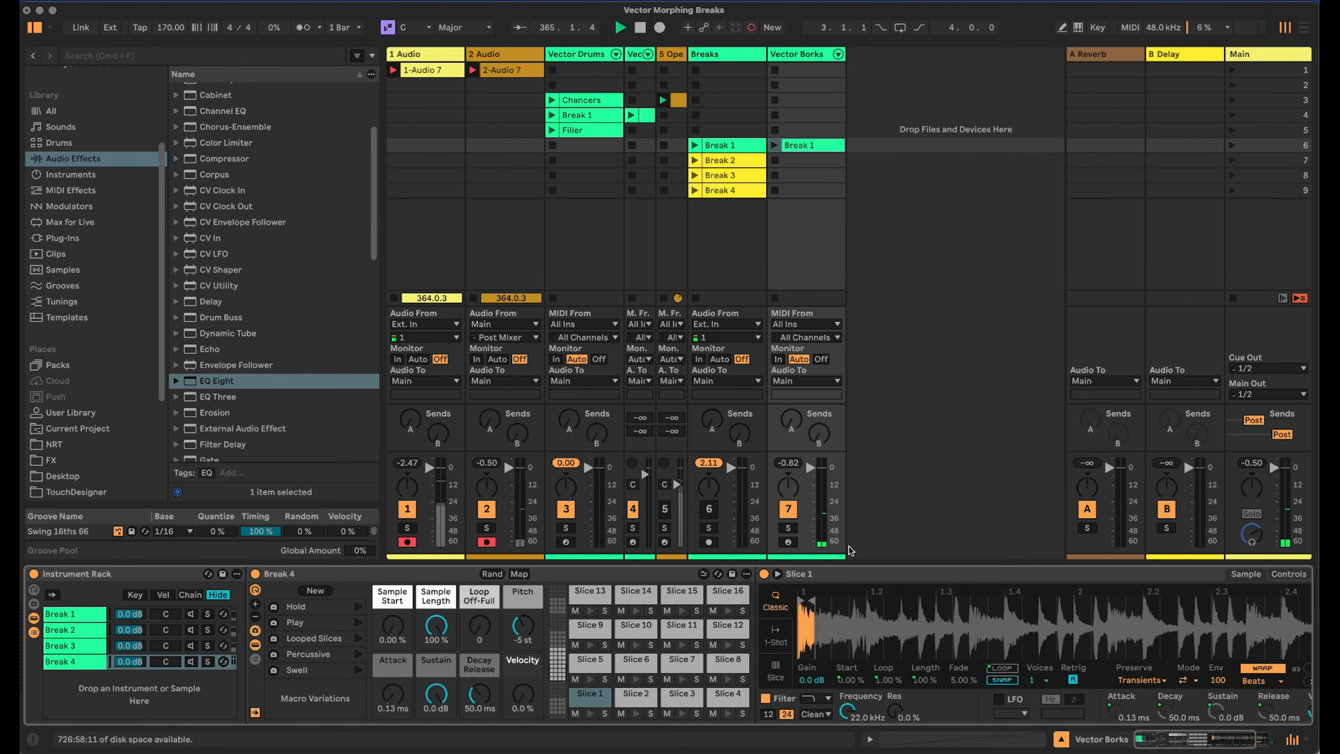
{"action": "double_click", "coordinate": [843, 577]}
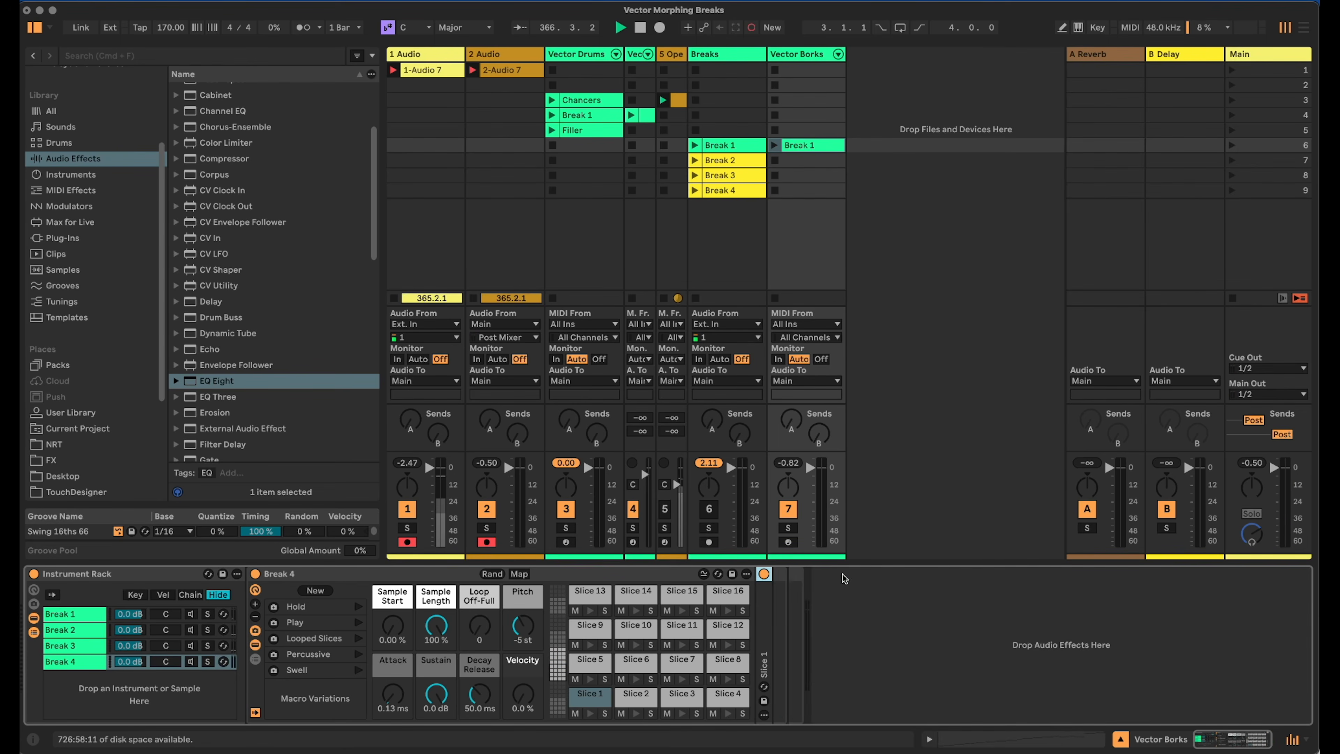
Switch to the Untitled X/Y axis diagram to examine how the four breaks are placed, and return to the rack.
{"action": "left_click", "coordinate": [65, 613]}
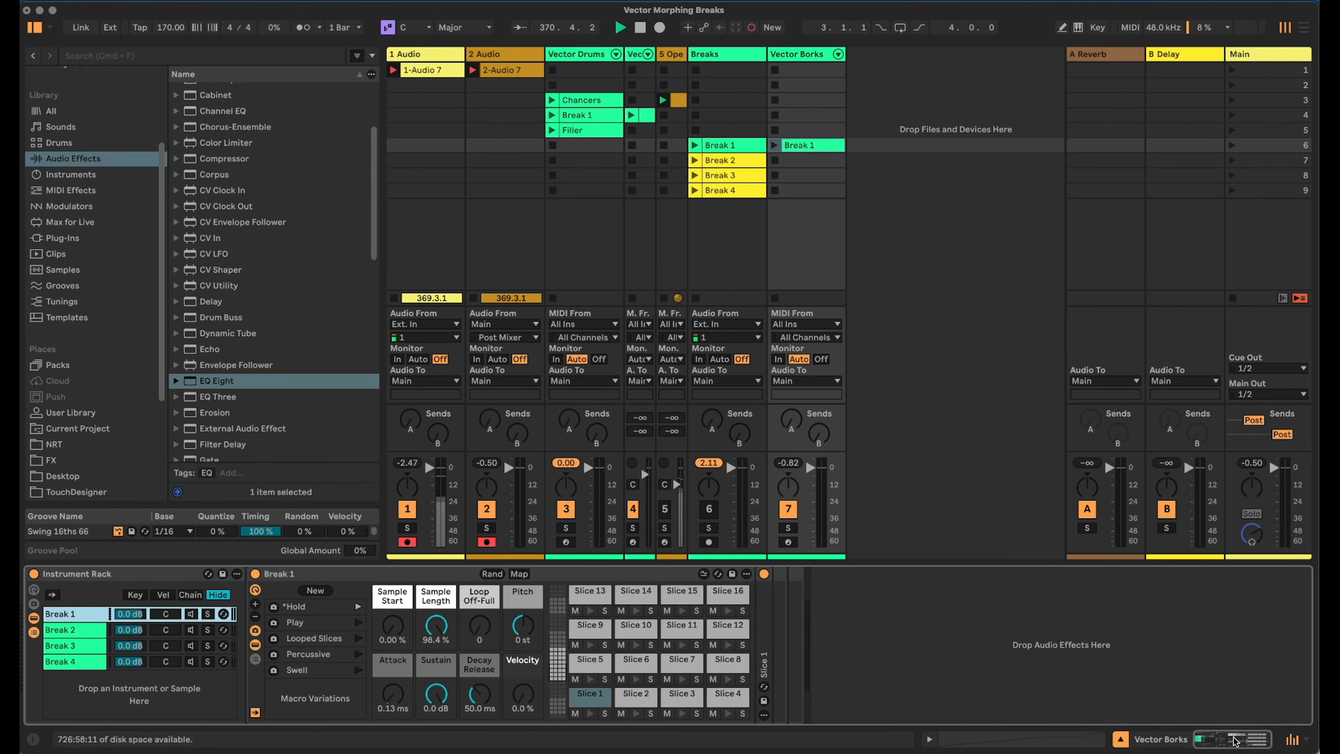
{"action": "key", "text": "super+Tab"}
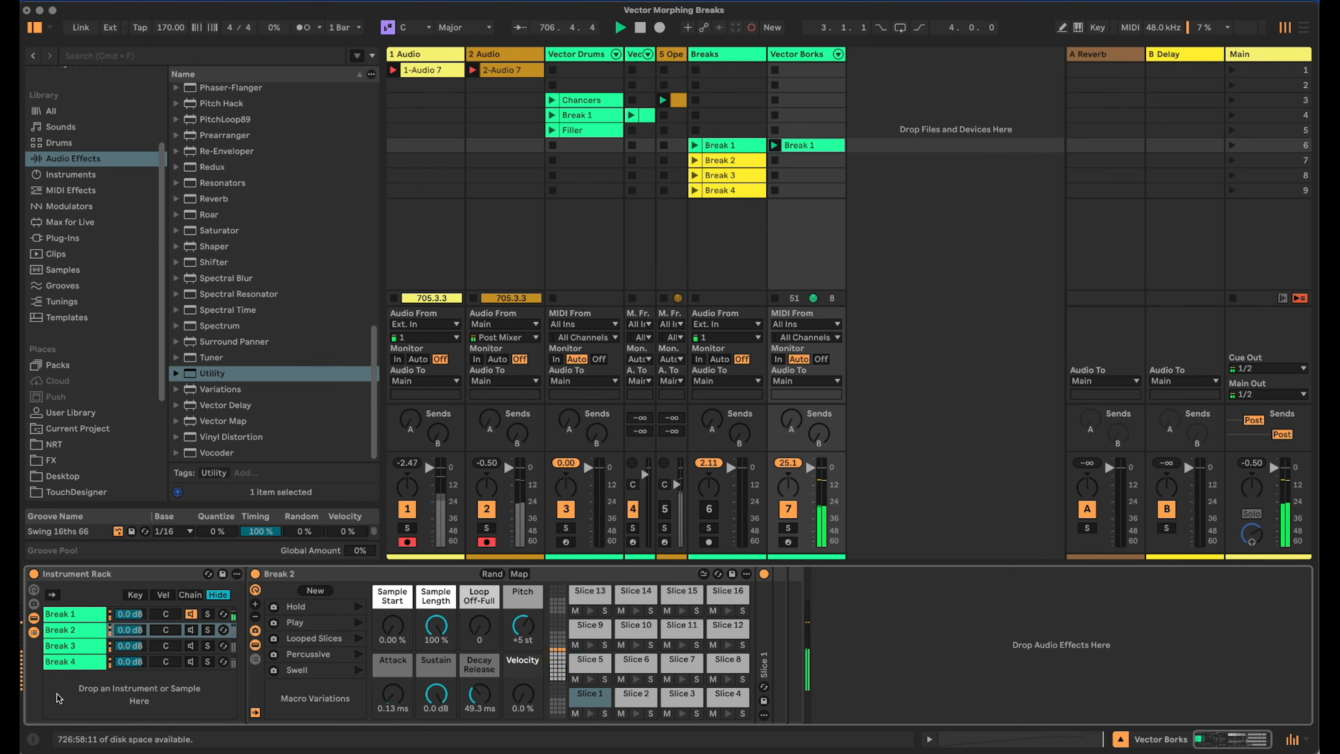
{"action": "key", "text": "super+Tab"}
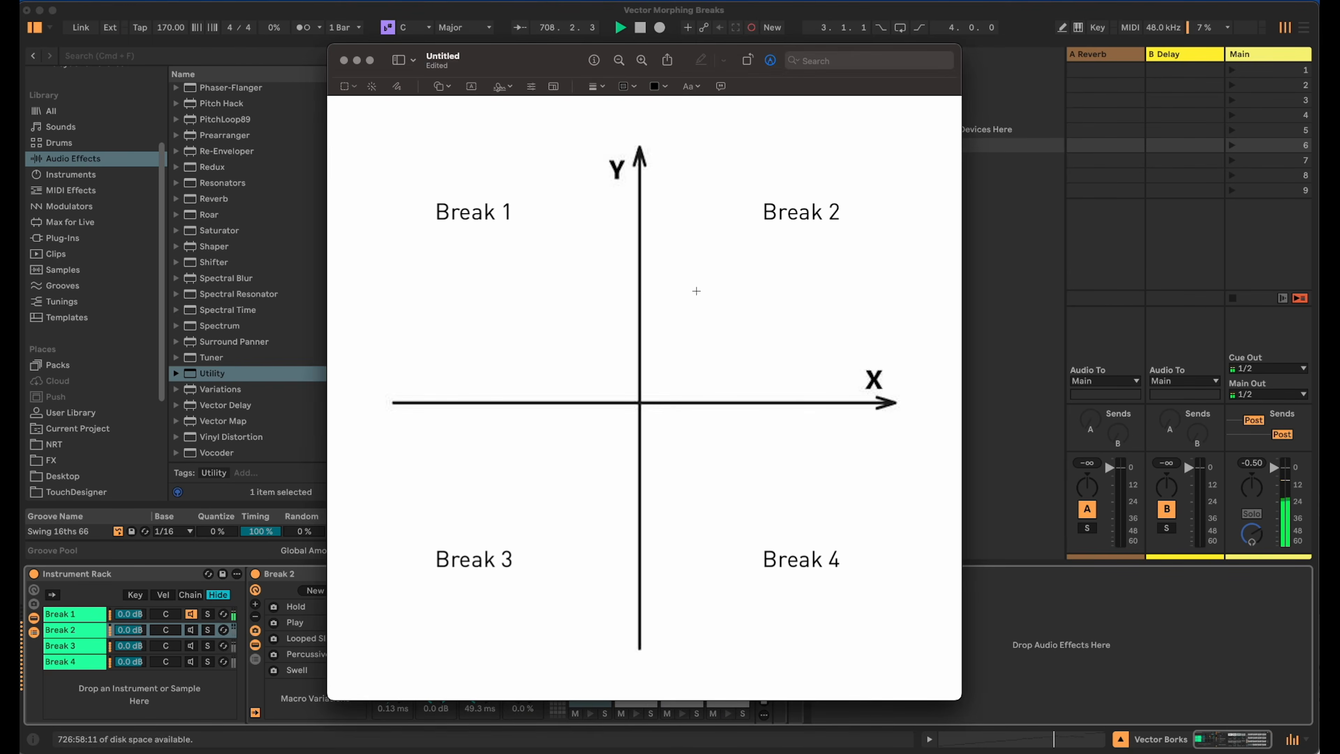
{"action": "key", "text": "super+Tab"}
Add a Utility named X after the Break 1 chain's drum rack and duplicate it as a second Utility named Y.
{"action": "left_click", "coordinate": [81, 614]}
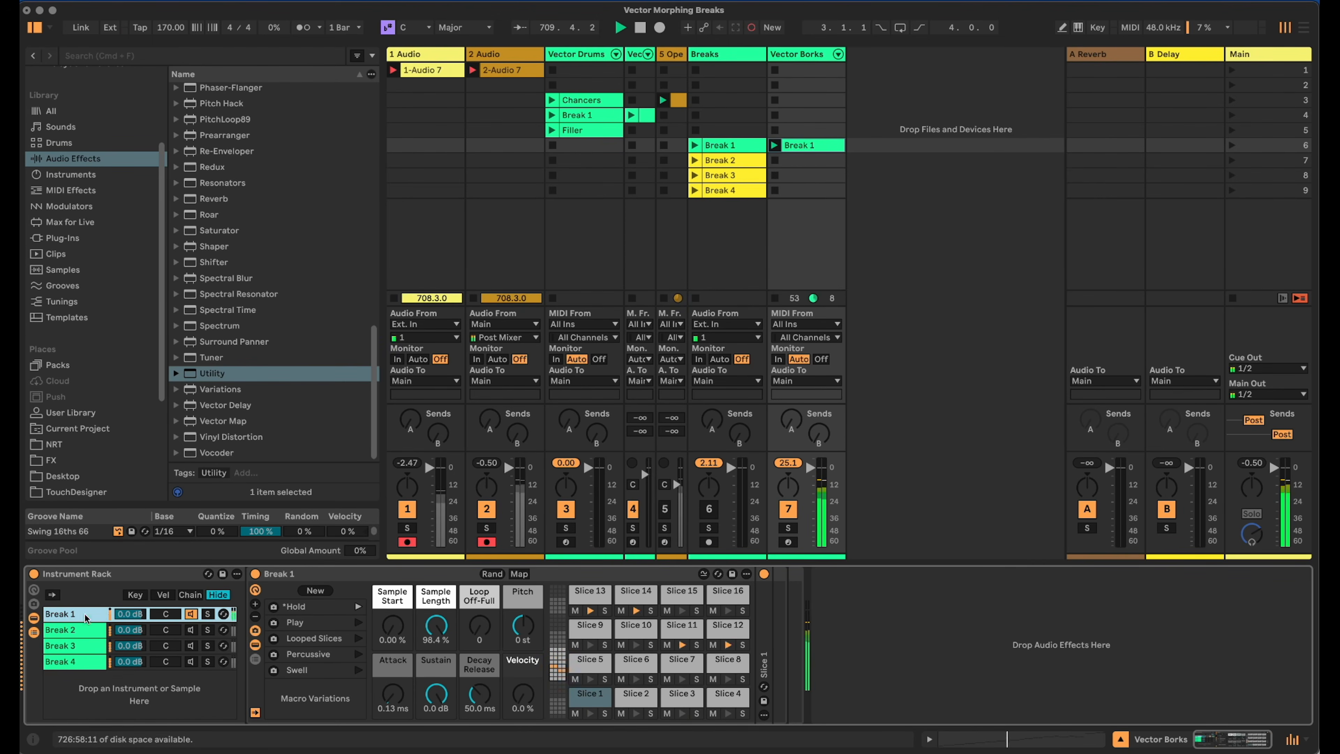
{"action": "mouse_move", "coordinate": [209, 379]}
{"action": "left_mouse_down"}
{"action": "mouse_move", "coordinate": [792, 581]}
{"action": "mouse_move", "coordinate": [791, 553]}
{"action": "mouse_move", "coordinate": [788, 610]}
{"action": "left_mouse_up"}
{"action": "key", "text": "super+r"}
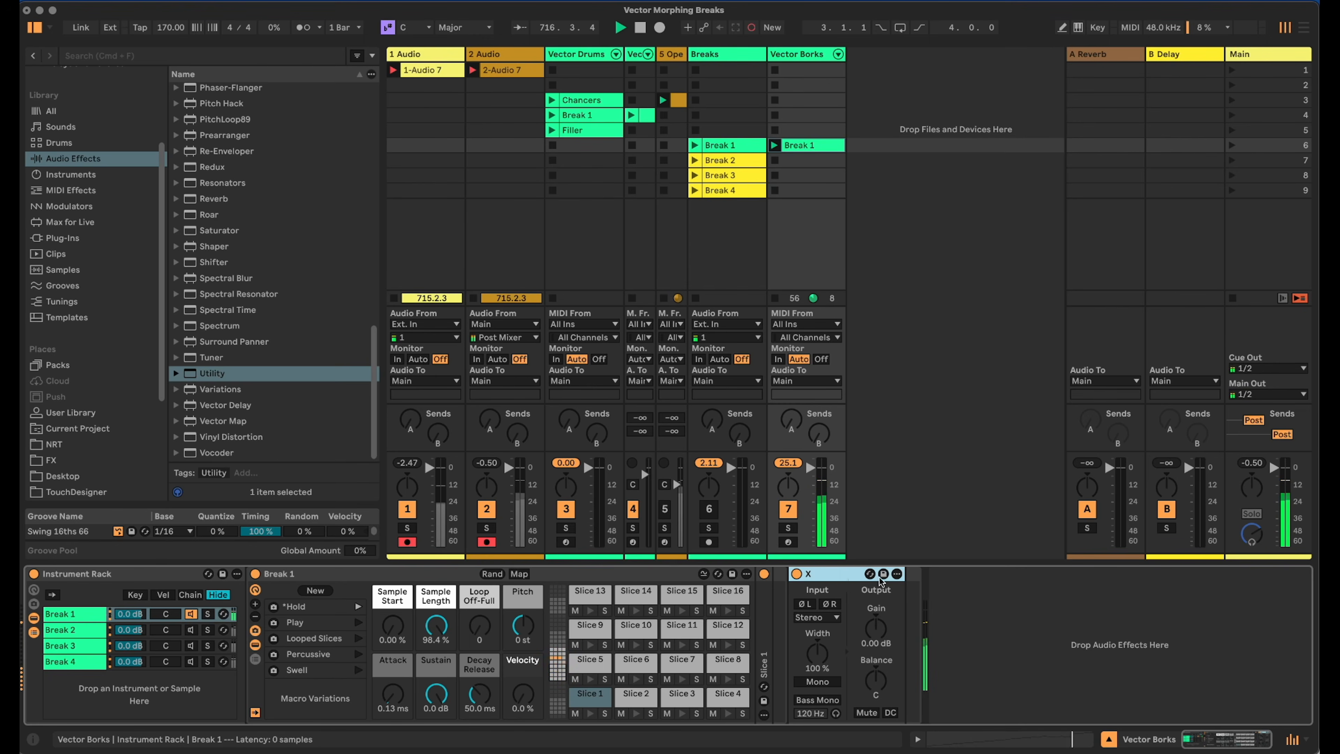
{"action": "key", "text": "super+d"}
{"action": "key", "text": "super+r"}
{"action": "type", "text": "Y"}
{"action": "key", "text": "Return"}
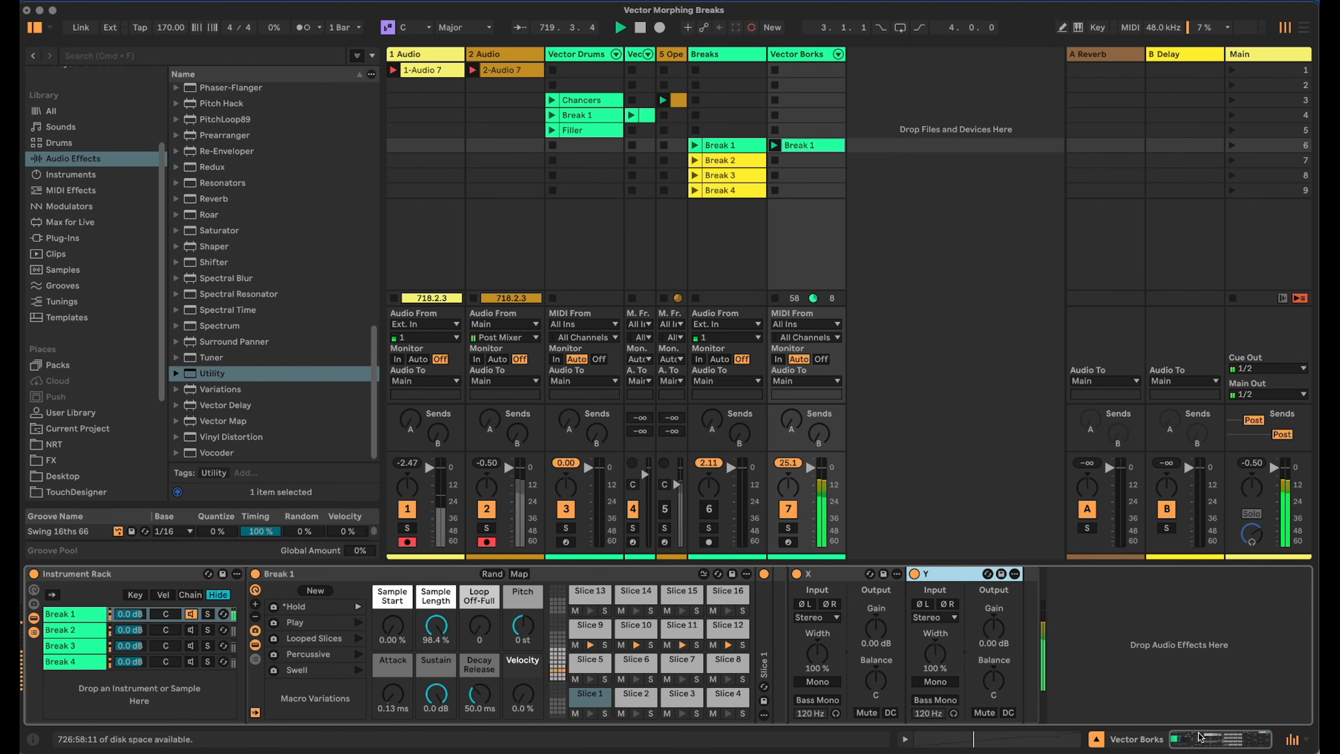
Show the Instrument Rack's macro controls and rename Macro 1 to X and Macro 2 to Y.
{"action": "left_click", "coordinate": [33, 589]}
{"action": "left_click", "coordinate": [64, 597]}
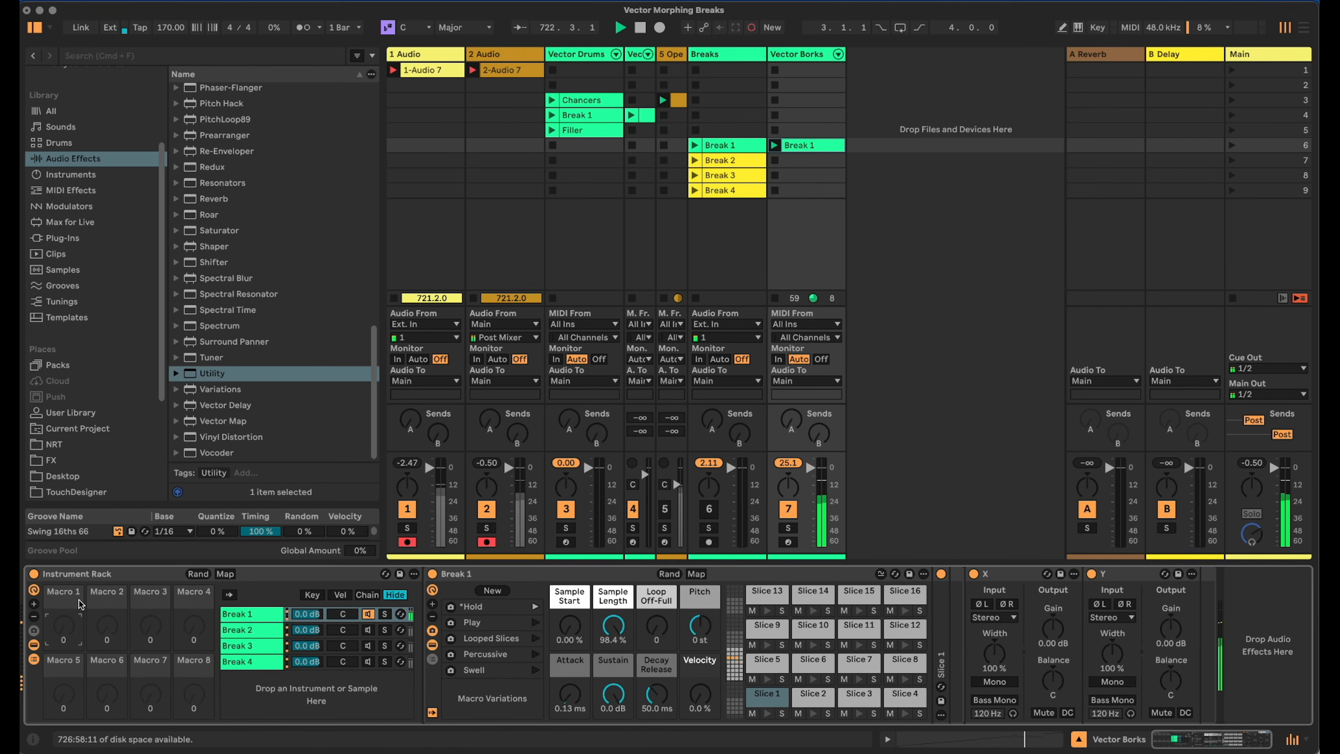
{"action": "key", "text": "super+r"}
{"action": "left_click", "coordinate": [107, 601]}
{"action": "key", "text": "super+r"}
{"action": "type", "text": "Y"}
{"action": "key", "text": "Return"}
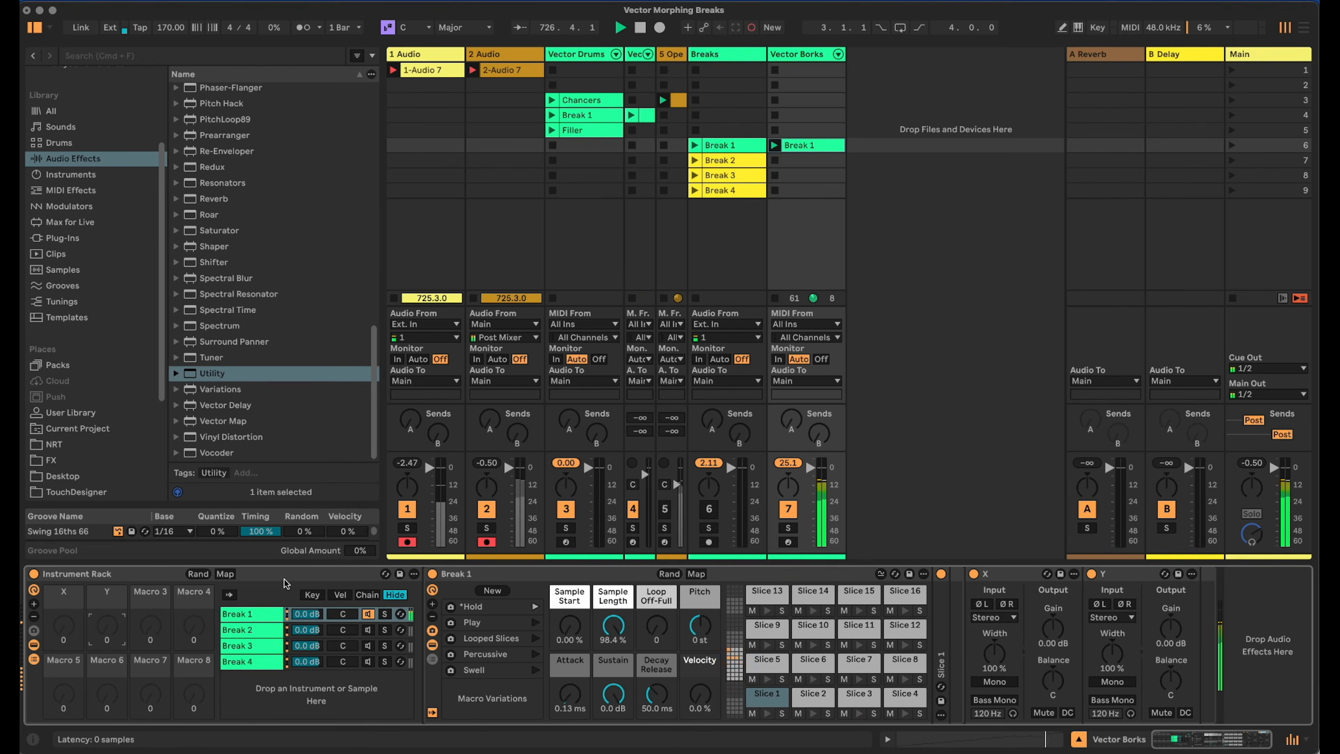
Map the X Utility's Gain to the X macro and the Y Utility's Gain to the Y macro.
{"action": "right_click", "coordinate": [1052, 632]}
{"action": "left_click", "coordinate": [1133, 398]}
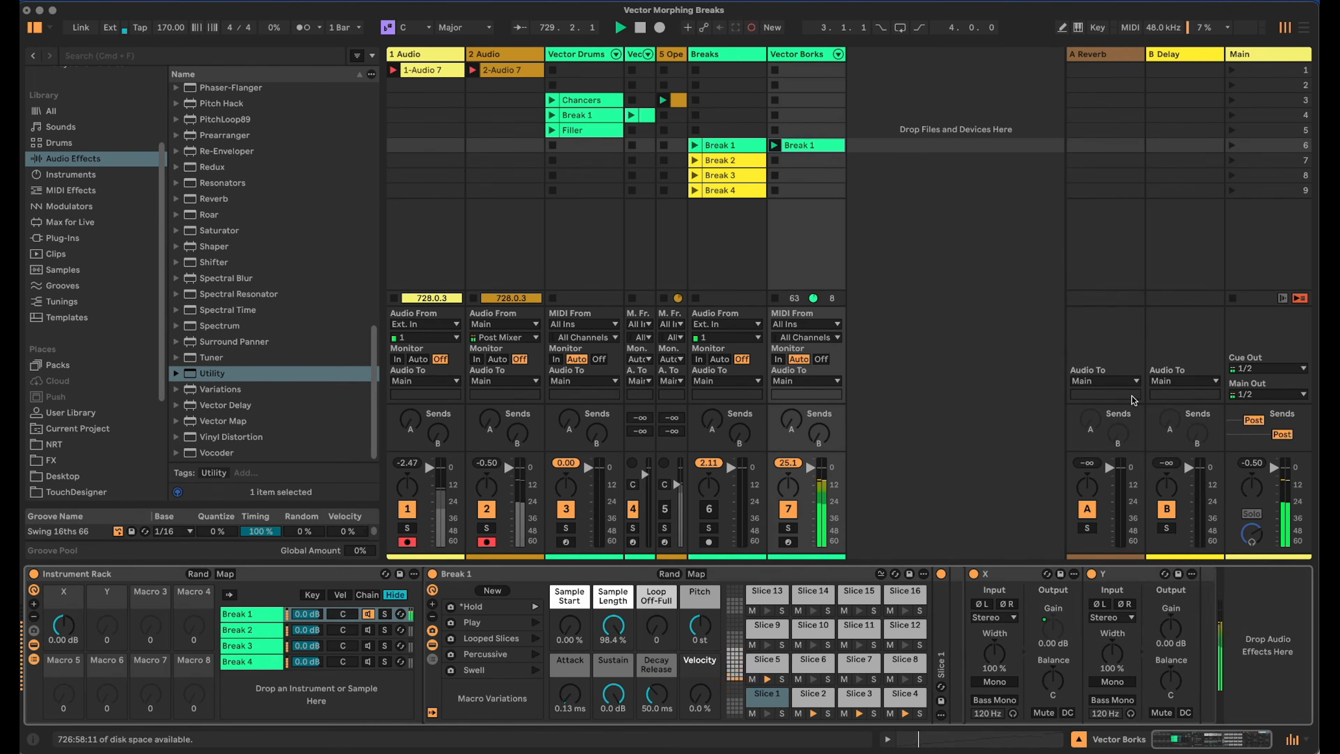
{"action": "right_click", "coordinate": [1177, 625]}
{"action": "left_click", "coordinate": [1235, 416]}
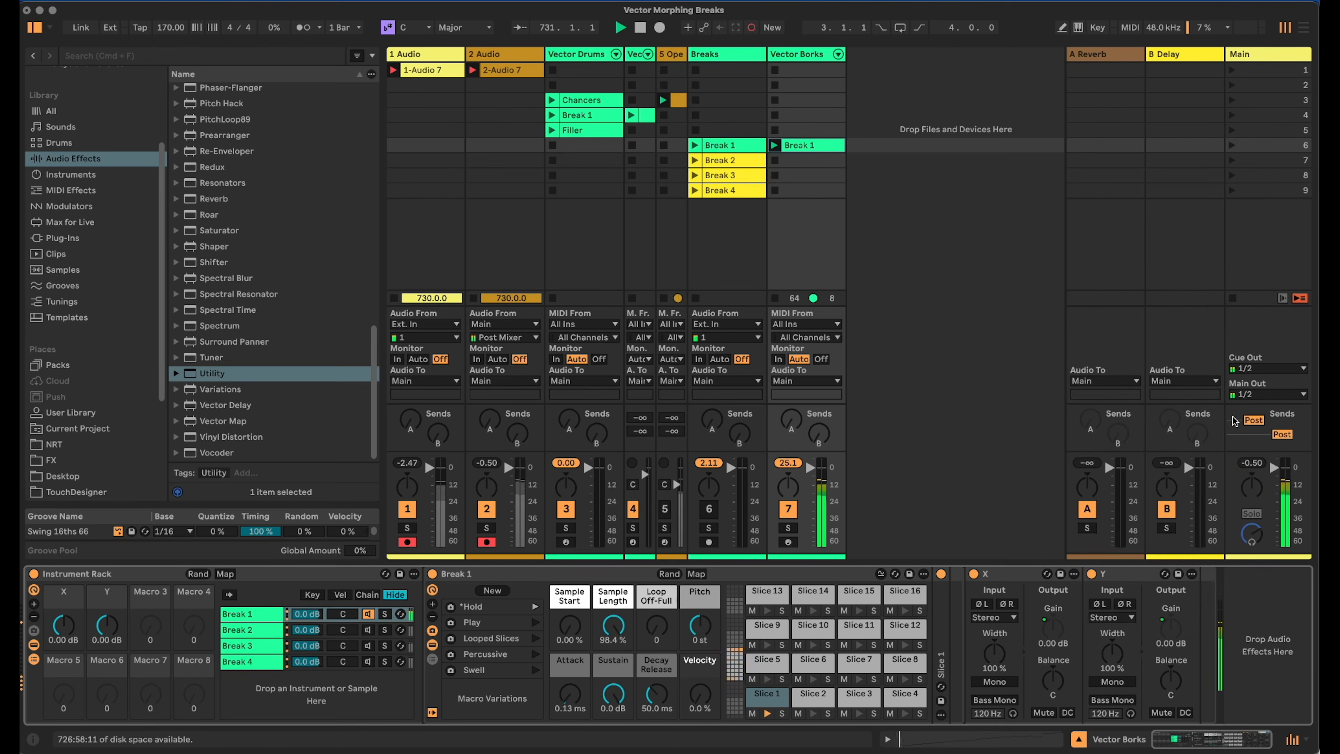
Set the maximum of both the X and Y macro gain mappings to 0 dB.
{"action": "left_click", "coordinate": [225, 573]}
{"action": "left_click", "coordinate": [225, 573]}
{"action": "left_click", "coordinate": [225, 574]}
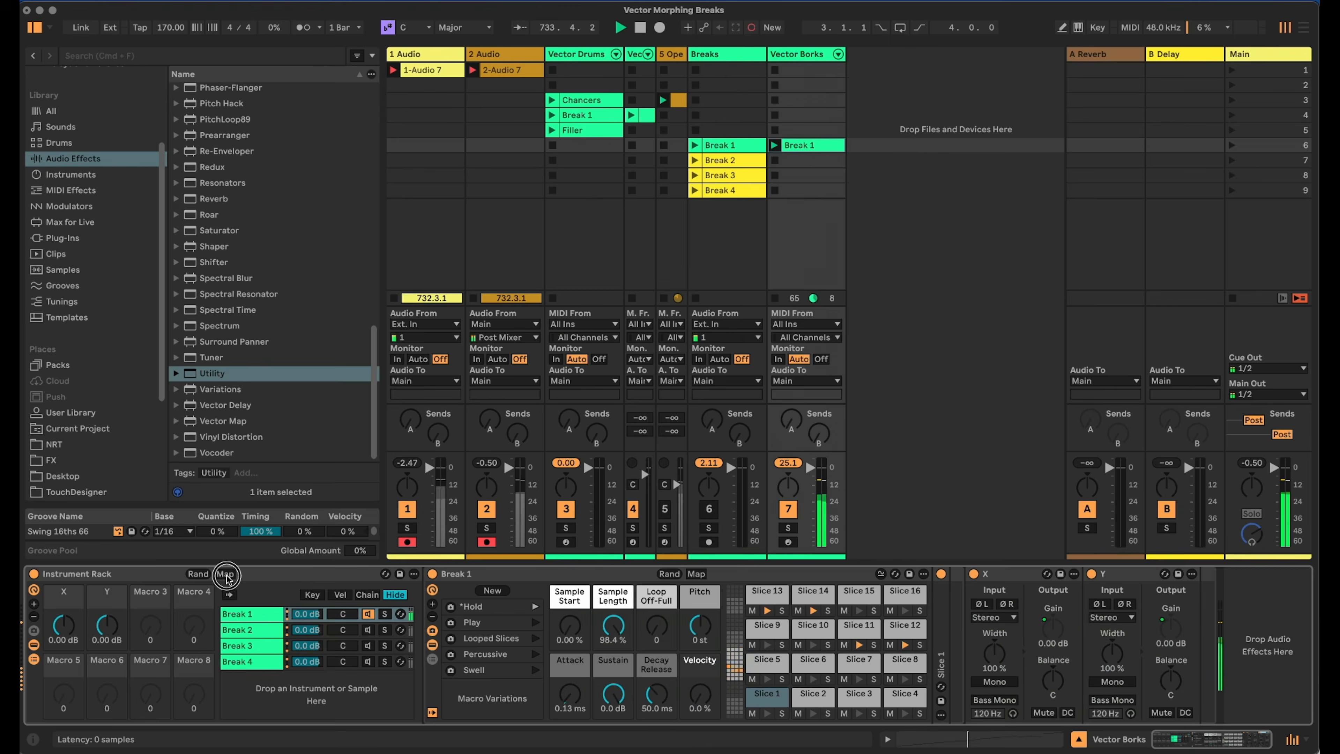
{"action": "left_click", "coordinate": [449, 93]}
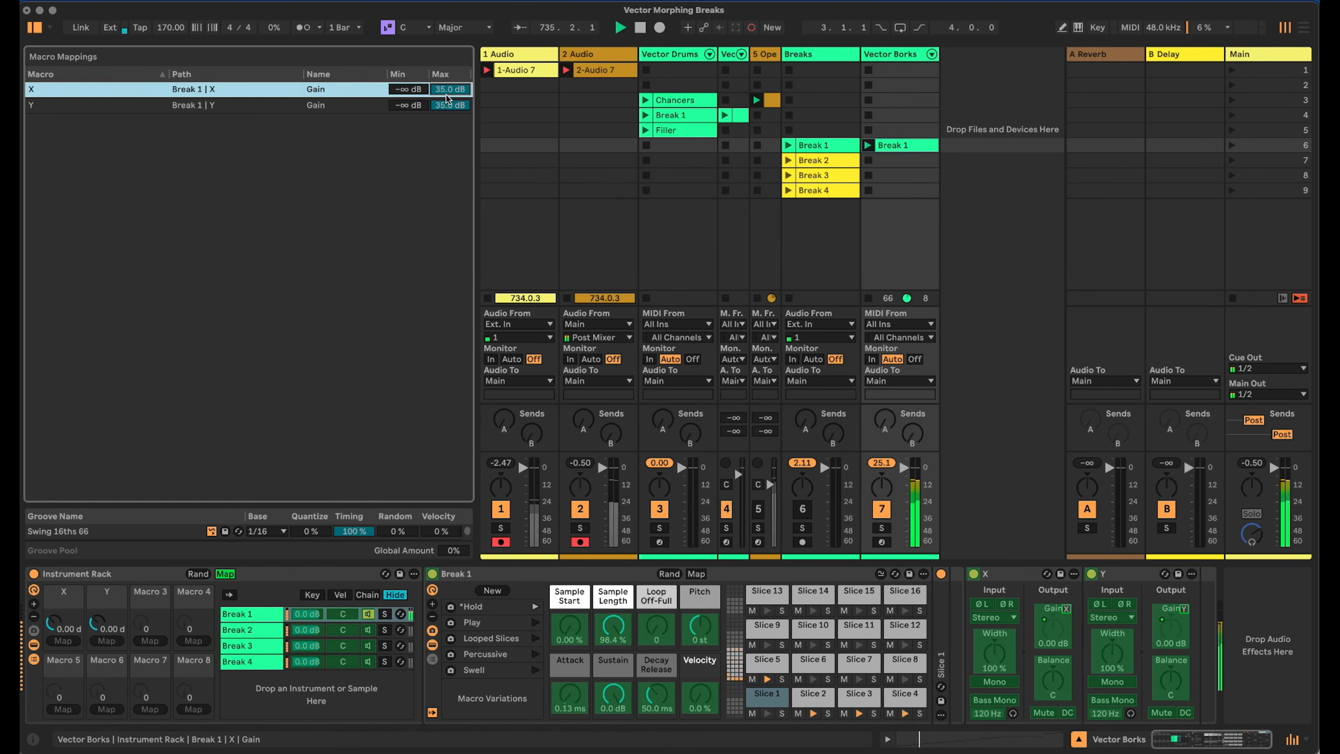
{"action": "type", "text": "0"}
{"action": "key", "text": "Return"}
{"action": "key", "text": "Down"}
{"action": "type", "text": "0"}
{"action": "key", "text": "Return"}
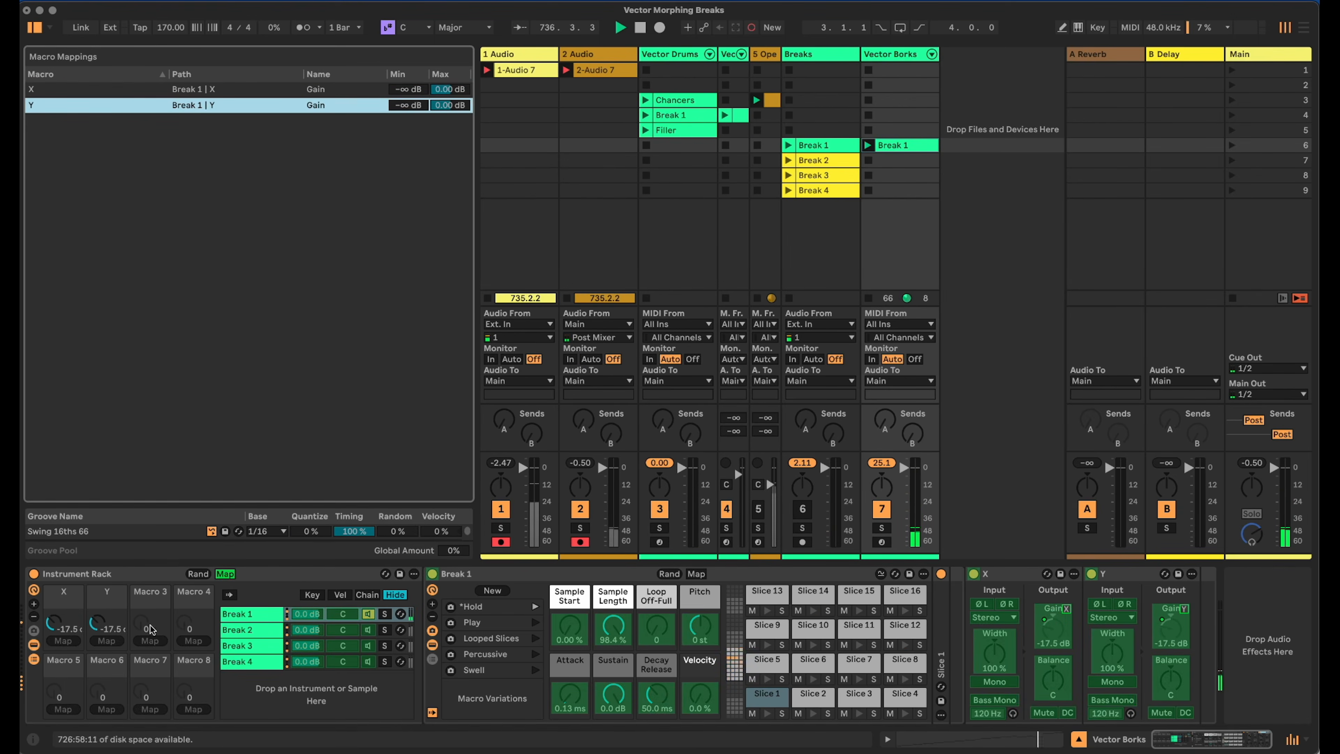
{"action": "left_click", "coordinate": [225, 574]}
Raise the X and Y macros to 0.00 dB, and audition Y at about -16.5 dB before resetting it.
{"action": "left_click_drag", "start_coordinate": [62, 624], "coordinate": [107, 604]}
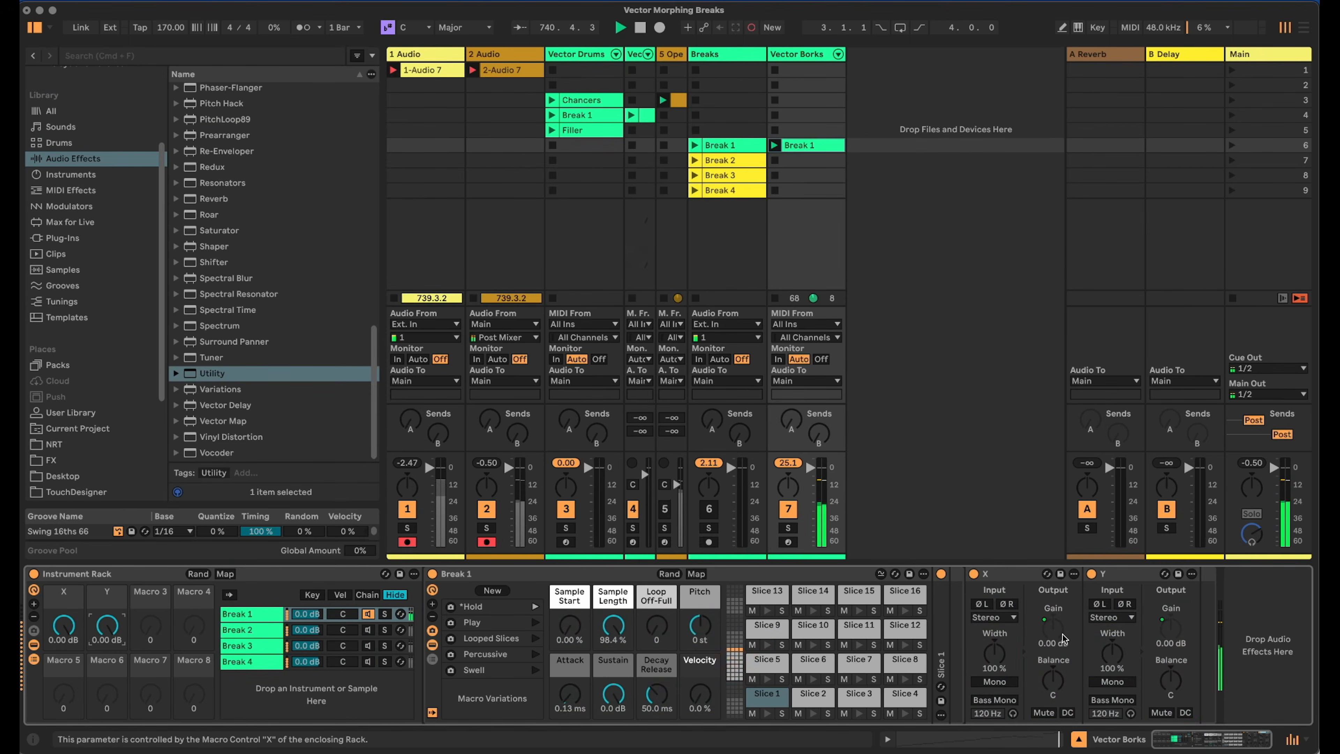
{"action": "left_click_drag", "start_coordinate": [107, 625], "coordinate": [107, 638]}
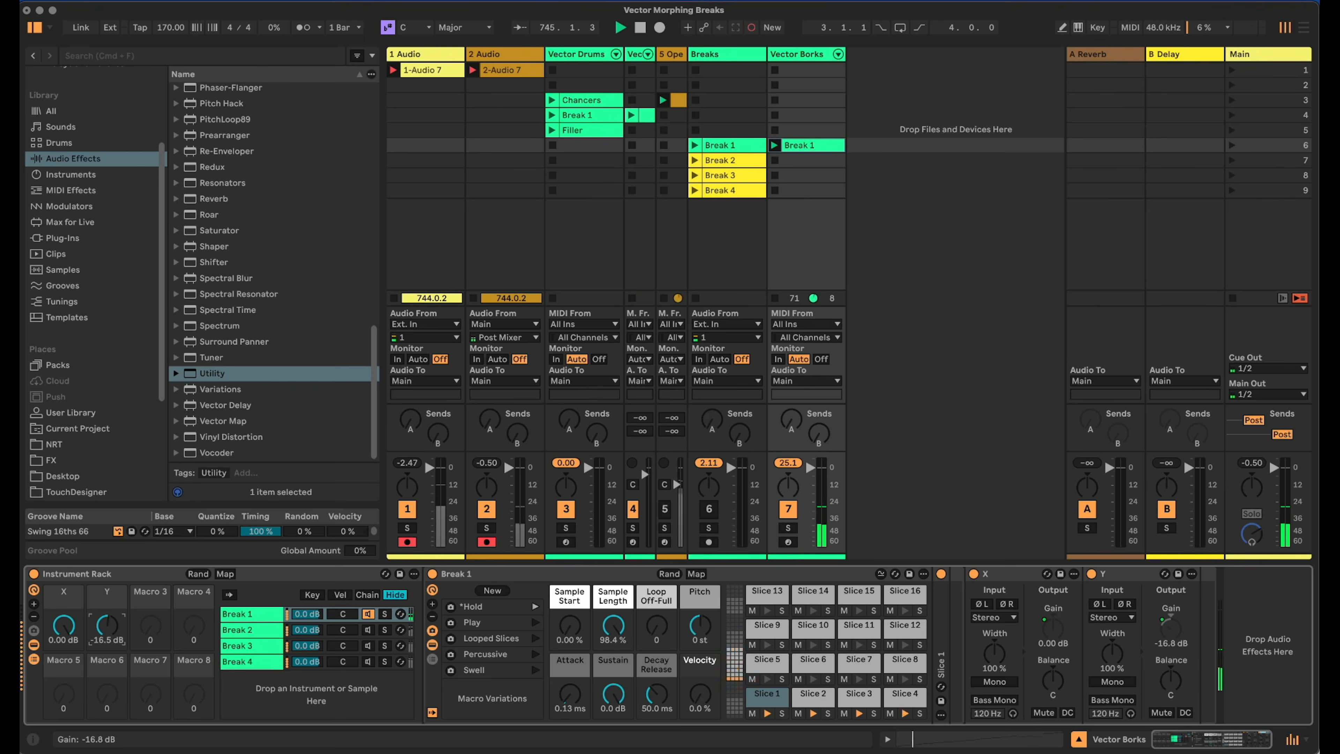
{"action": "key", "text": "Delete"}
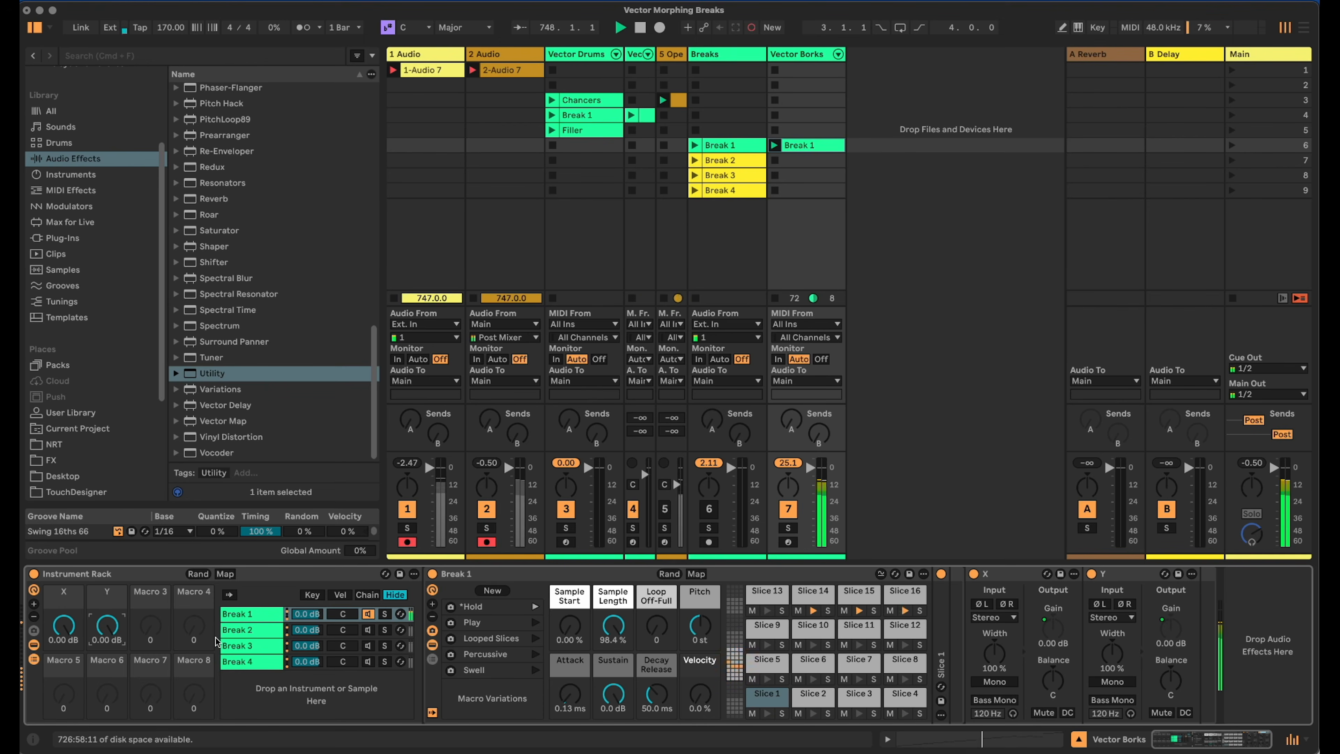
Consult the X/Y axis diagram and remove the macro mappings from the Gain of the X and Y Utilities.
{"action": "key", "text": "super+Tab"}
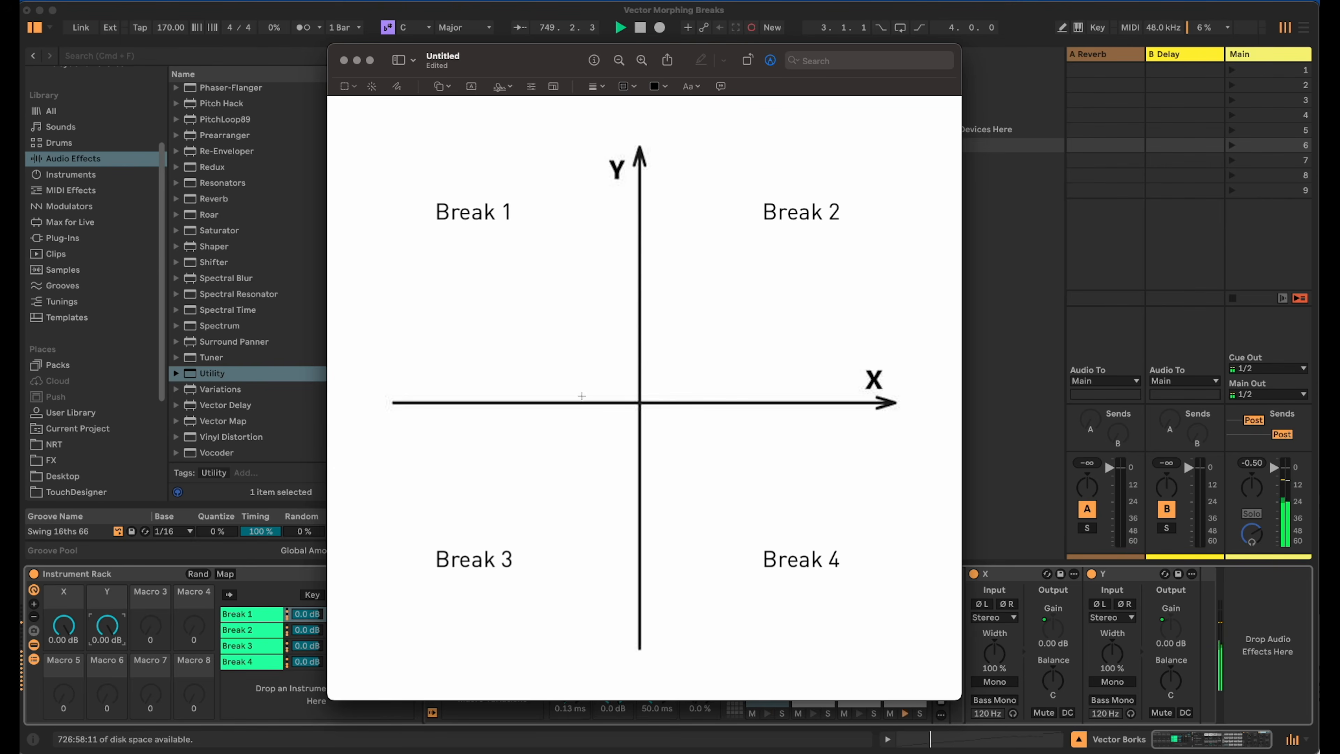
{"action": "key", "text": "super+Tab"}
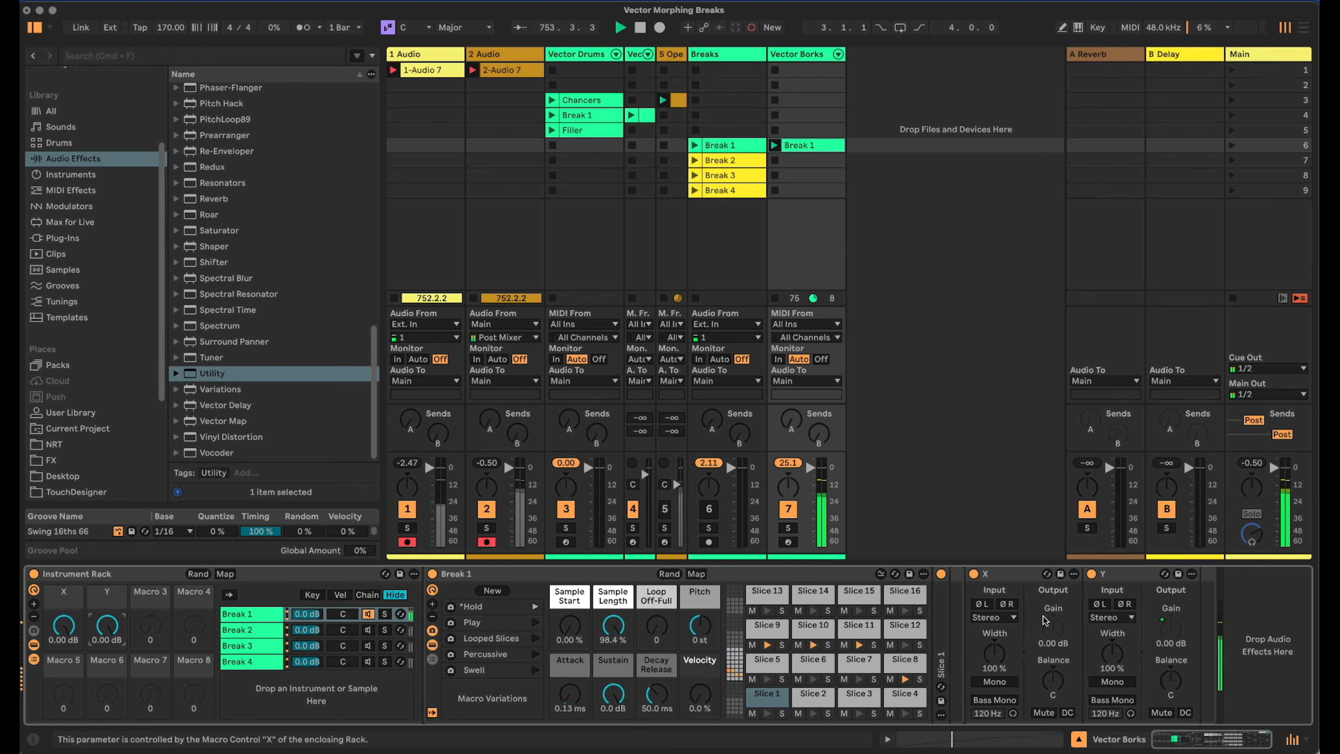
{"action": "right_click", "coordinate": [1053, 633]}
{"action": "left_click", "coordinate": [1134, 410]}
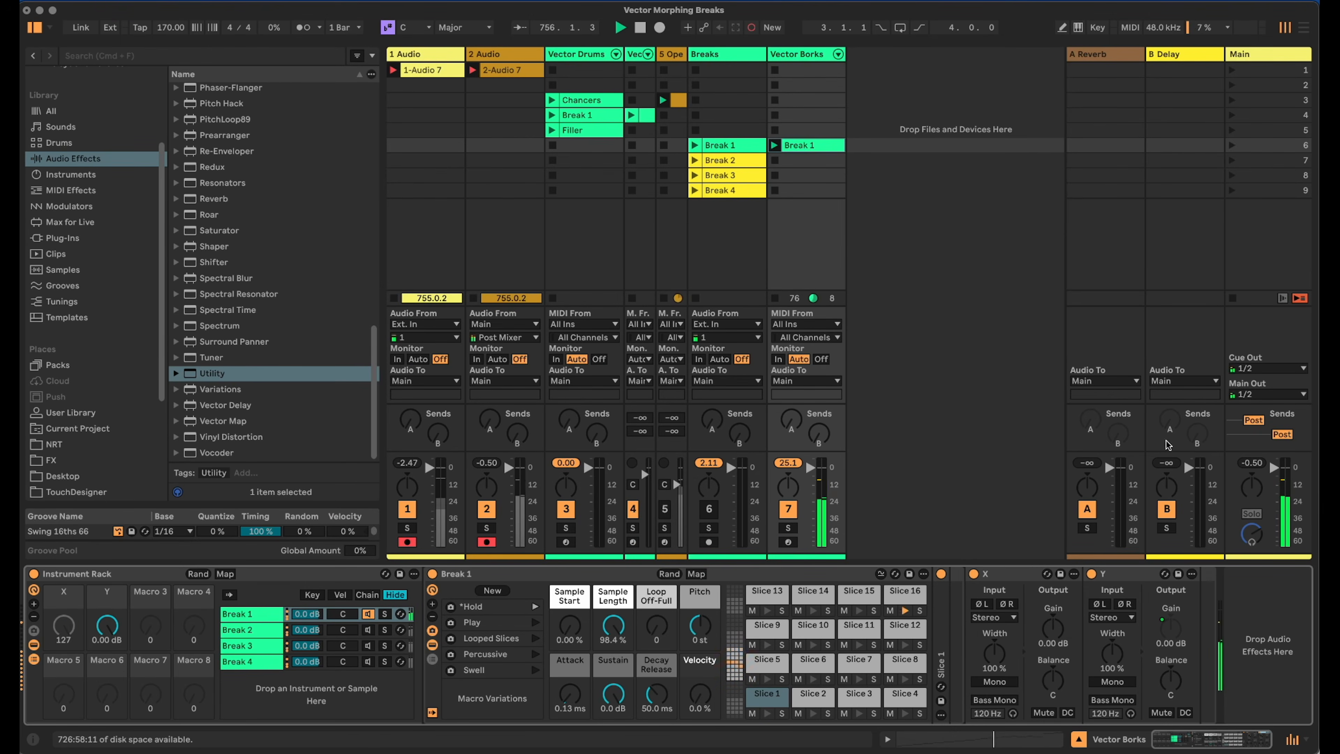
{"action": "right_click", "coordinate": [1175, 627]}
{"action": "left_click", "coordinate": [1207, 412]}
Insert a Shaper between the Break 1 drum rack and the X Utility, and bend its descending curve upward into a convex falloff.
{"action": "left_click_drag", "start_coordinate": [214, 246], "coordinate": [970, 602]}
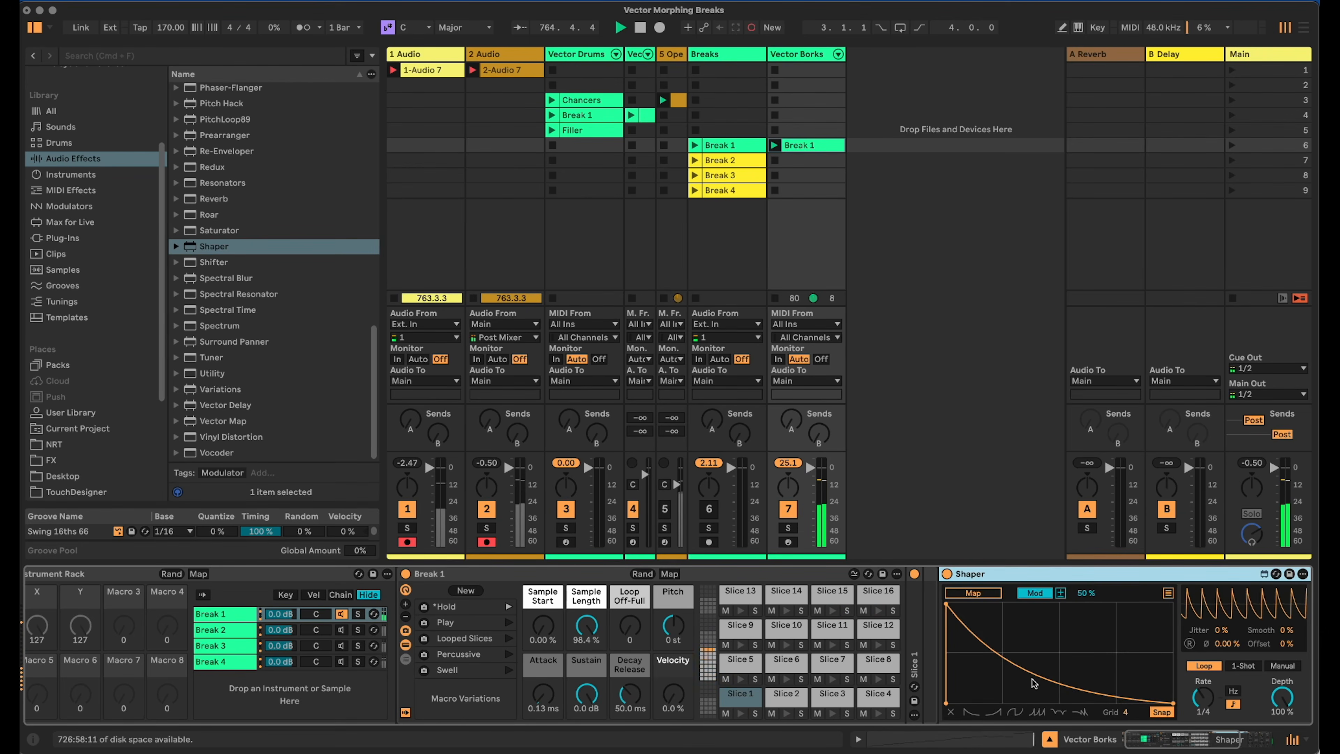
{"action": "left_click_drag", "start_coordinate": [1036, 677], "coordinate": [1039, 633]}
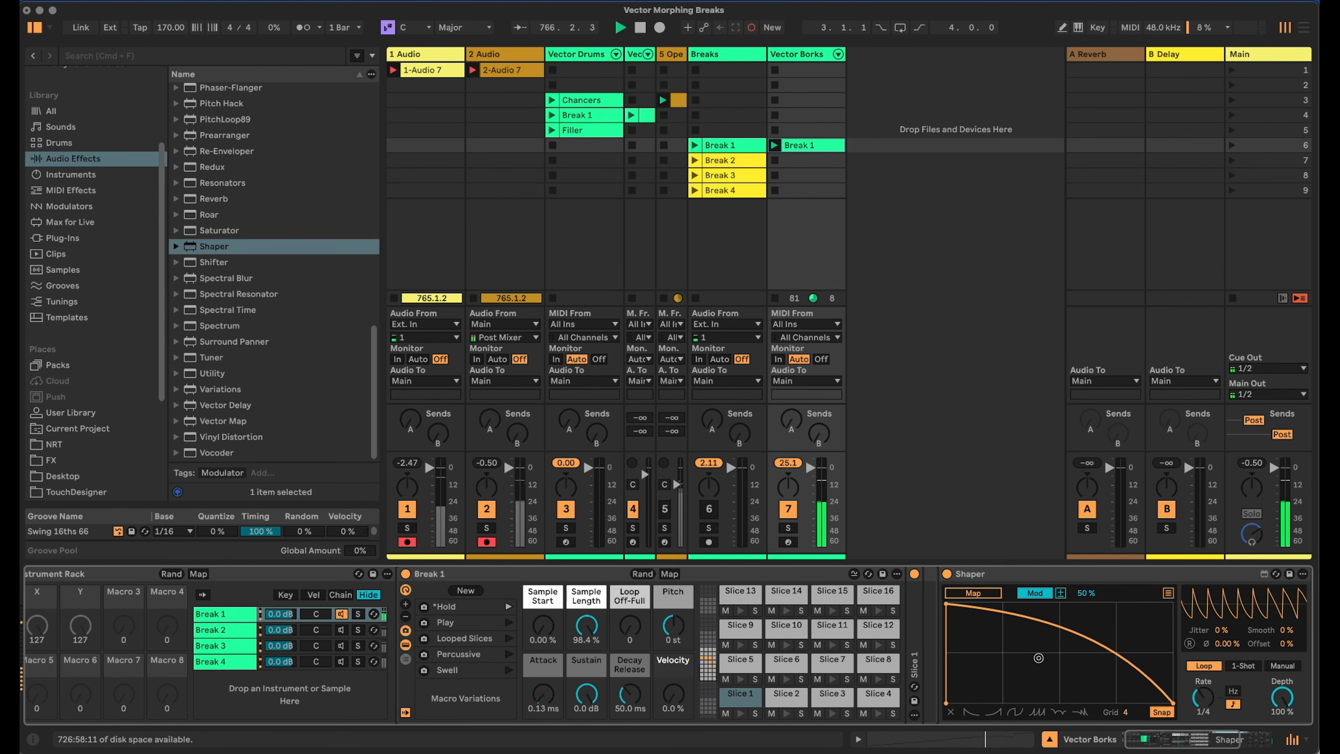
{"action": "left_click", "coordinate": [1159, 744]}
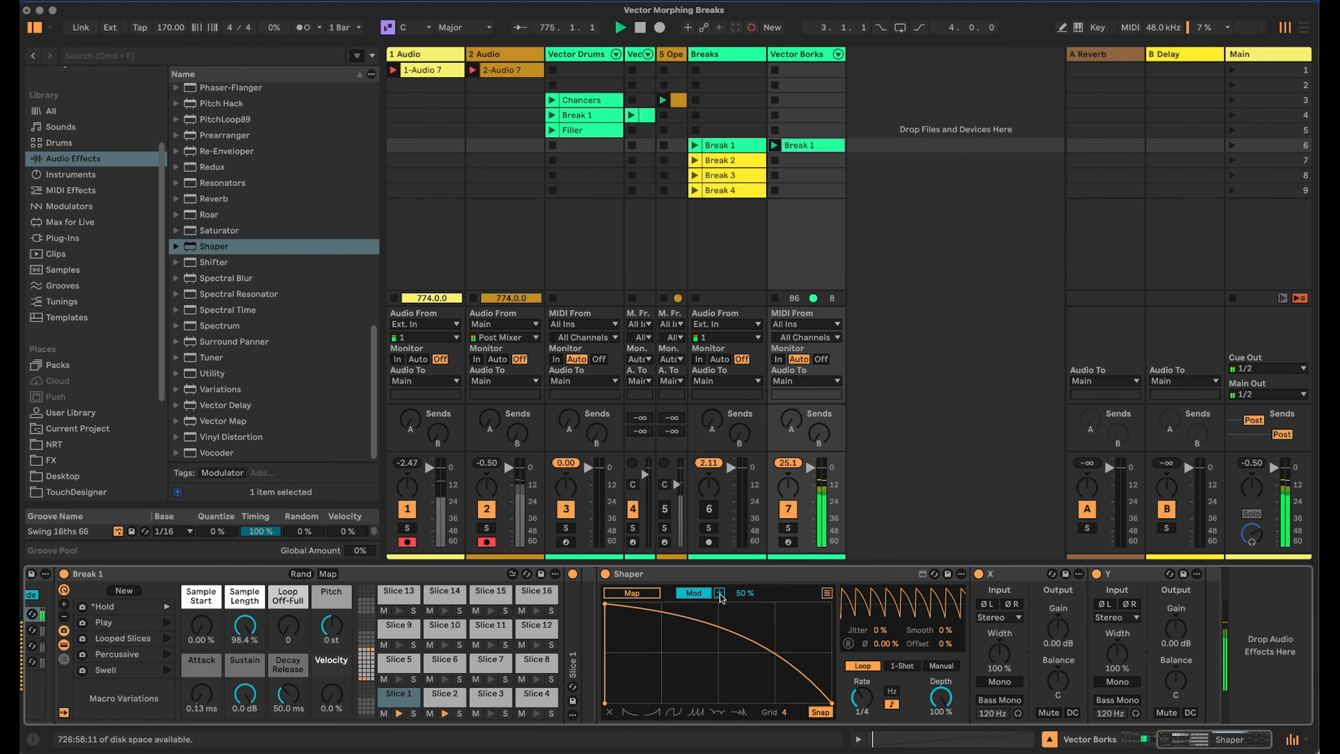
Set the X Utility's Gain to -∞ dB, and map the Shaper to it in Manual mode.
{"action": "left_click_drag", "start_coordinate": [1056, 629], "coordinate": [1056, 702]}
{"action": "left_click", "coordinate": [941, 665]}
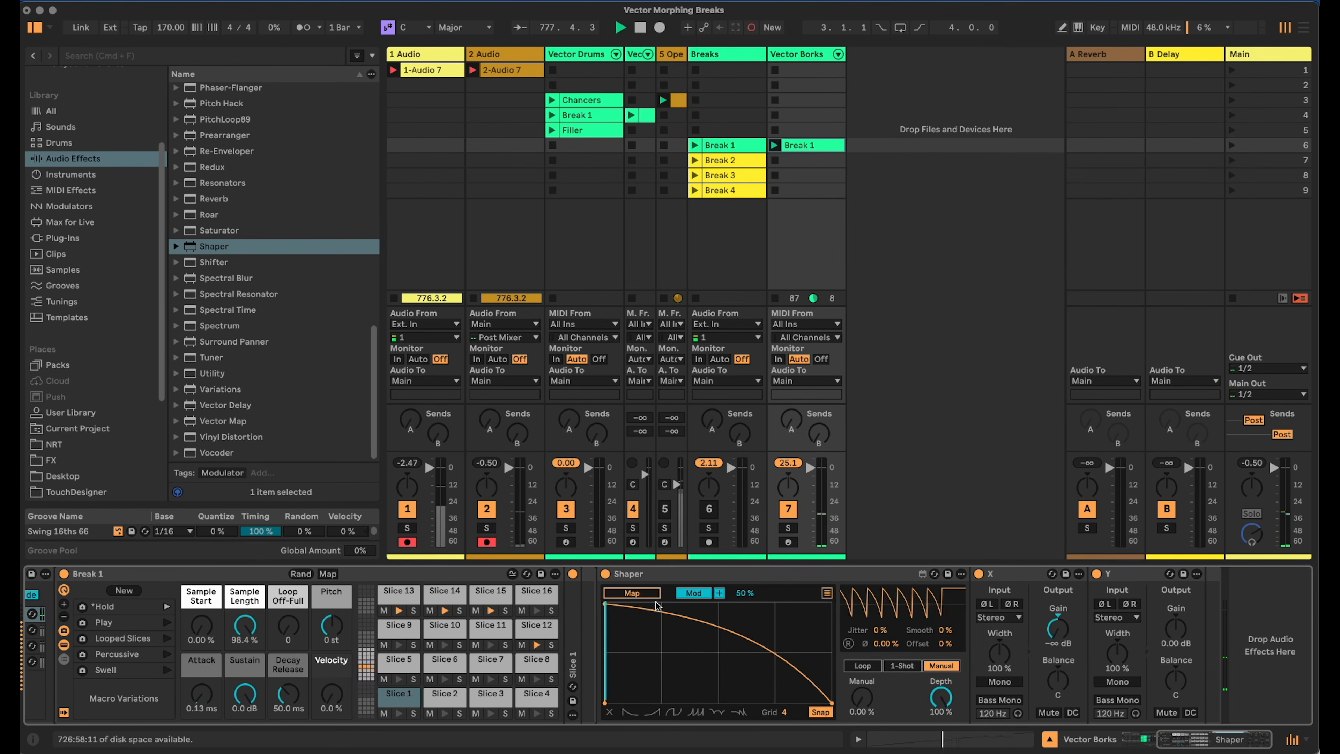
{"action": "left_click", "coordinate": [638, 593]}
{"action": "left_click", "coordinate": [1057, 628]}
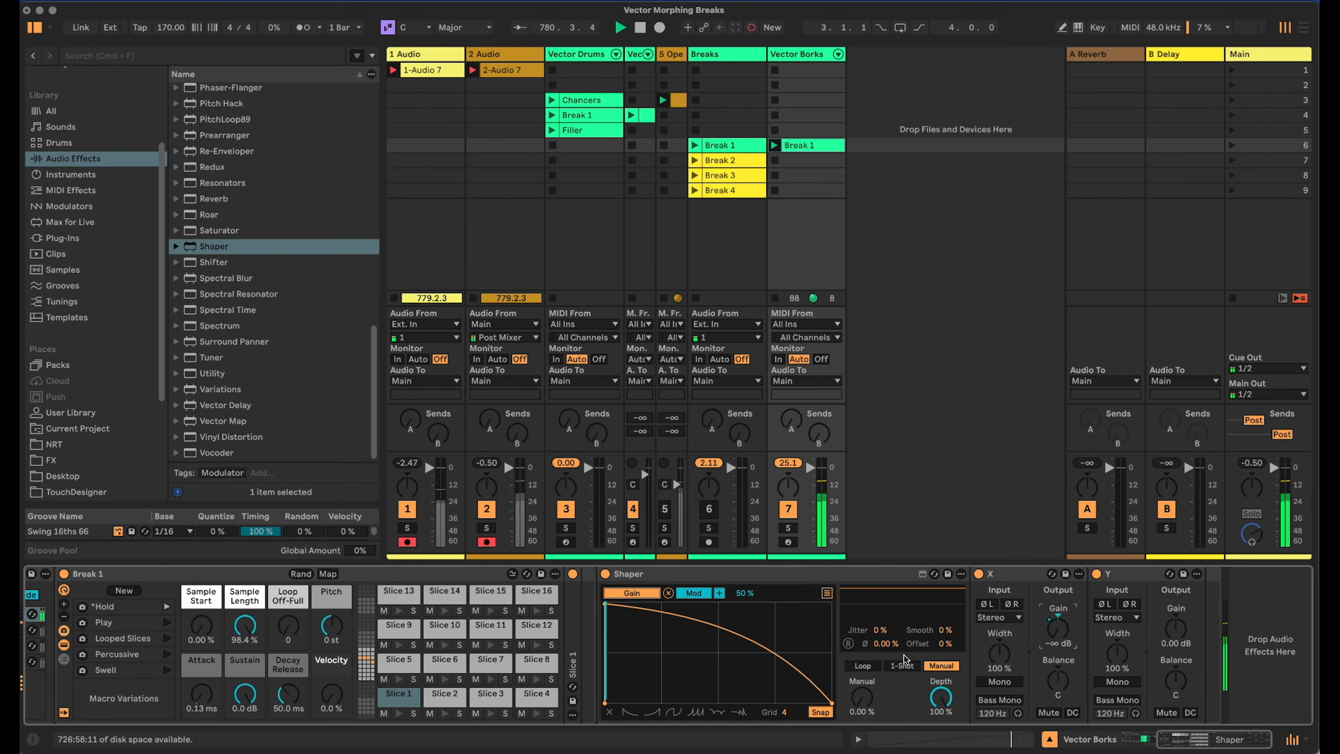
{"action": "mouse_move", "coordinate": [868, 699]}
{"action": "left_mouse_down"}
{"action": "mouse_move", "coordinate": [871, 606]}
{"action": "mouse_move", "coordinate": [869, 701]}
{"action": "left_mouse_up"}
Check the X/Y axis diagram again, and place a duplicate of the Shaper between the X and Y Utilities.
{"action": "key", "text": "super+Tab"}
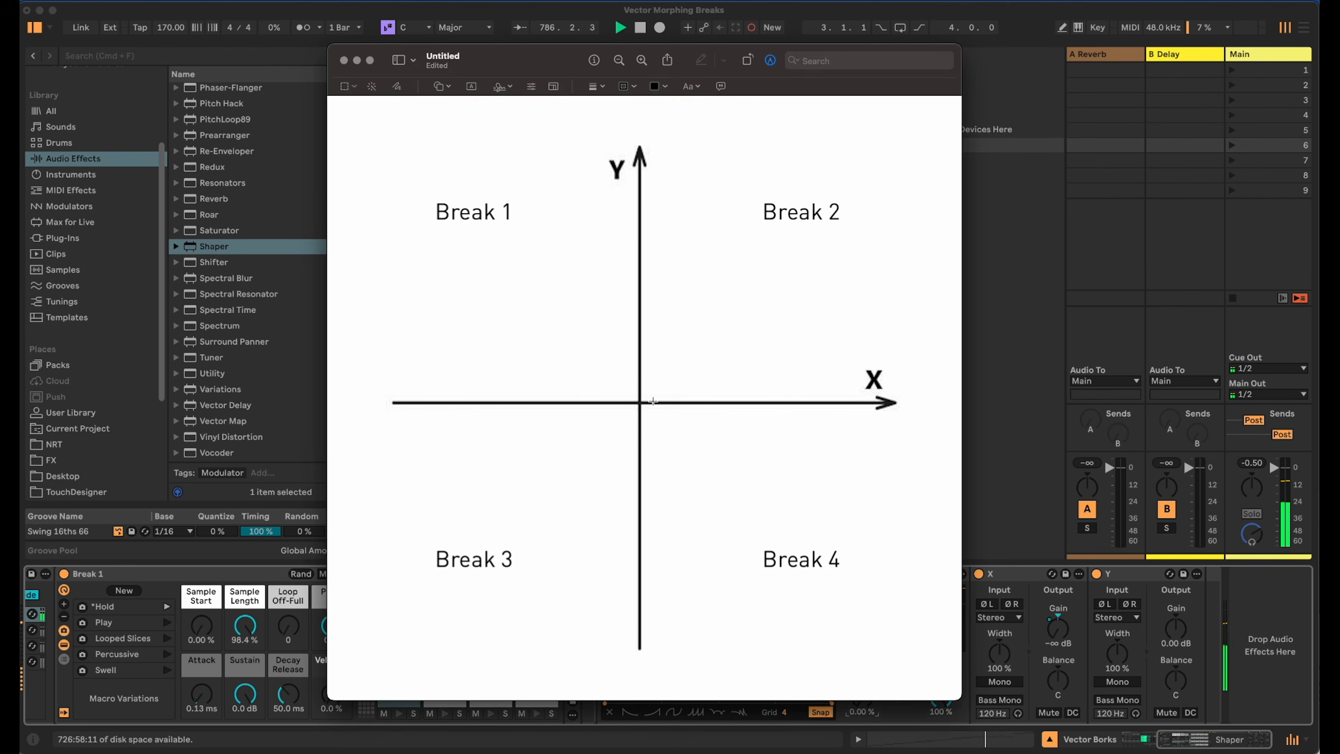
{"action": "key", "text": "super+Tab"}
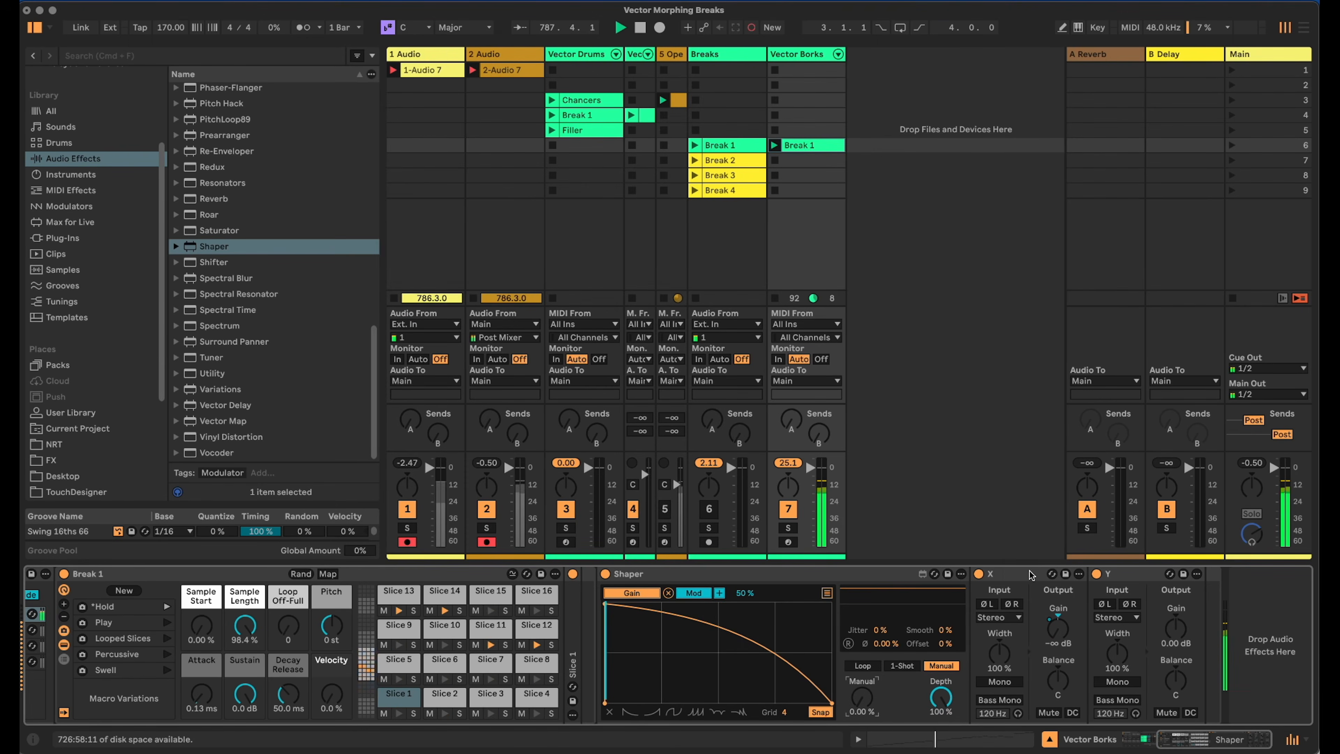
{"action": "left_click", "coordinate": [728, 576]}
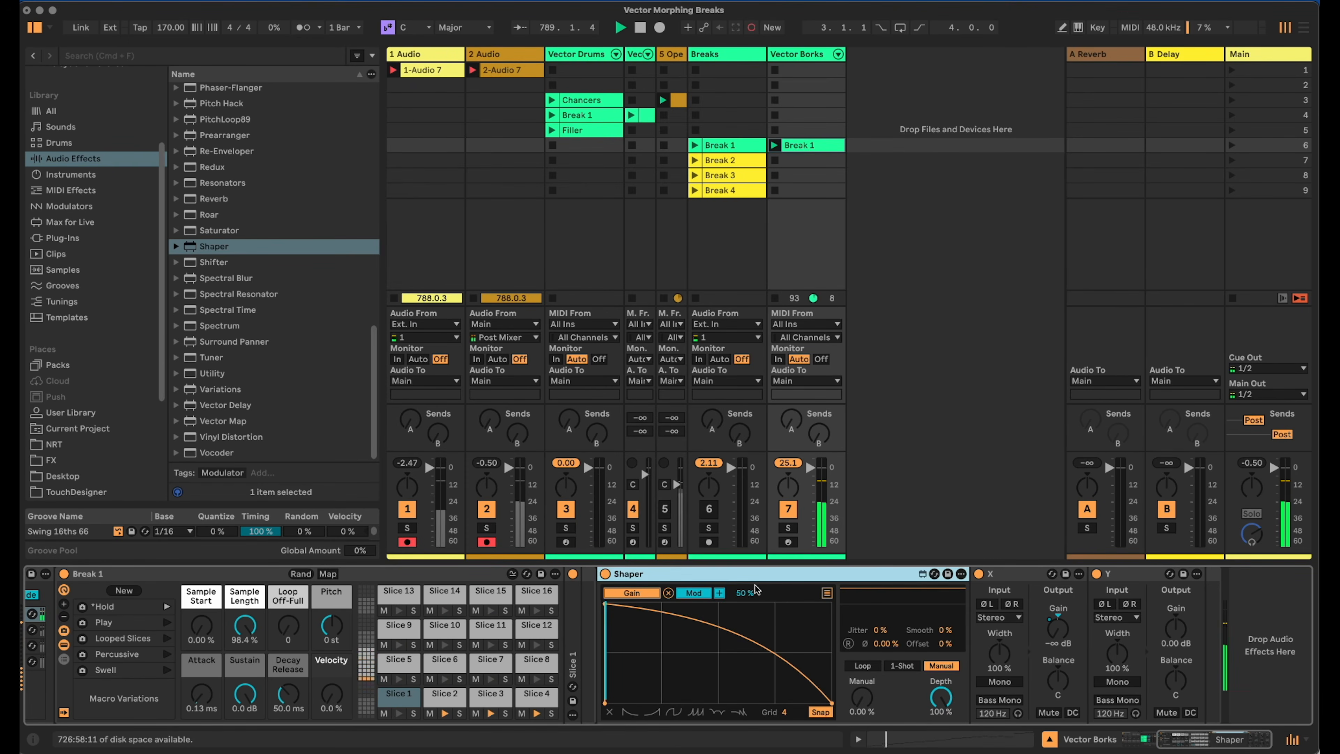
{"action": "key", "text": "super+d"}
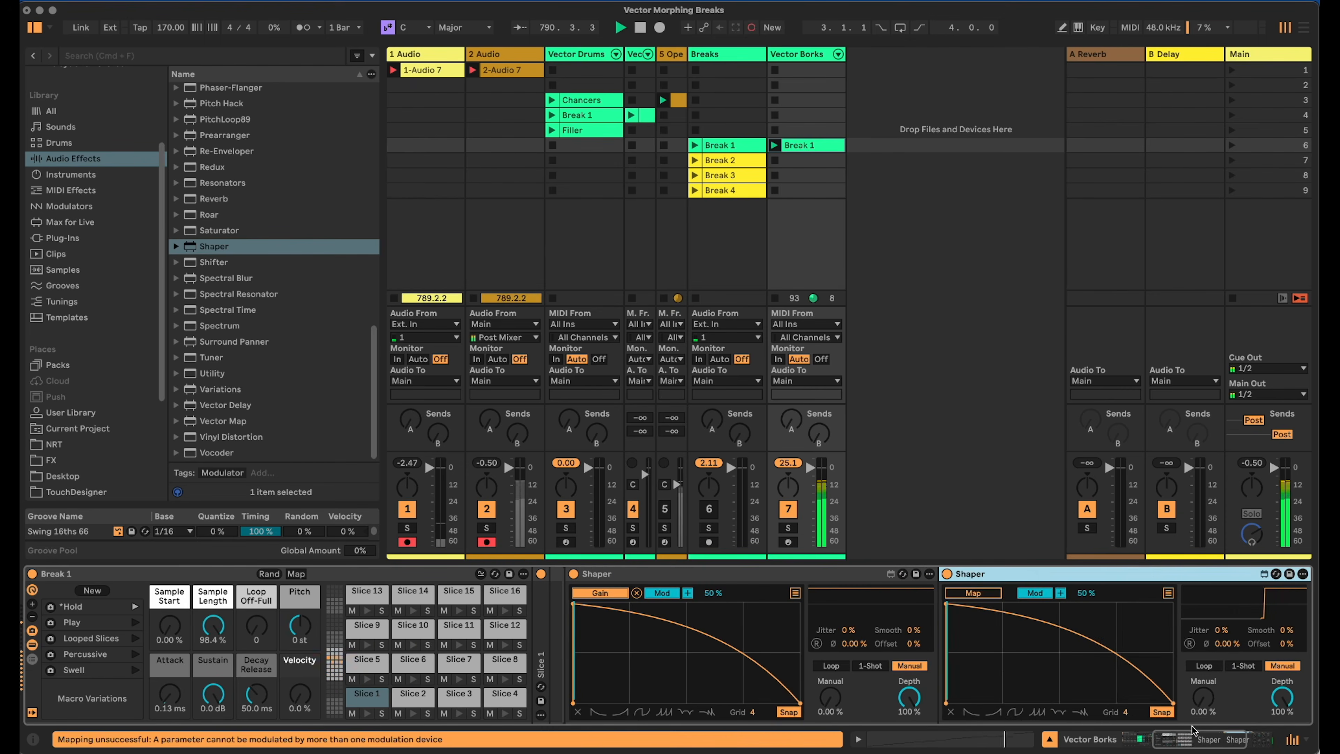
{"action": "scroll", "coordinate": [833, 614], "scroll_direction": "right", "scroll_amount": 5}
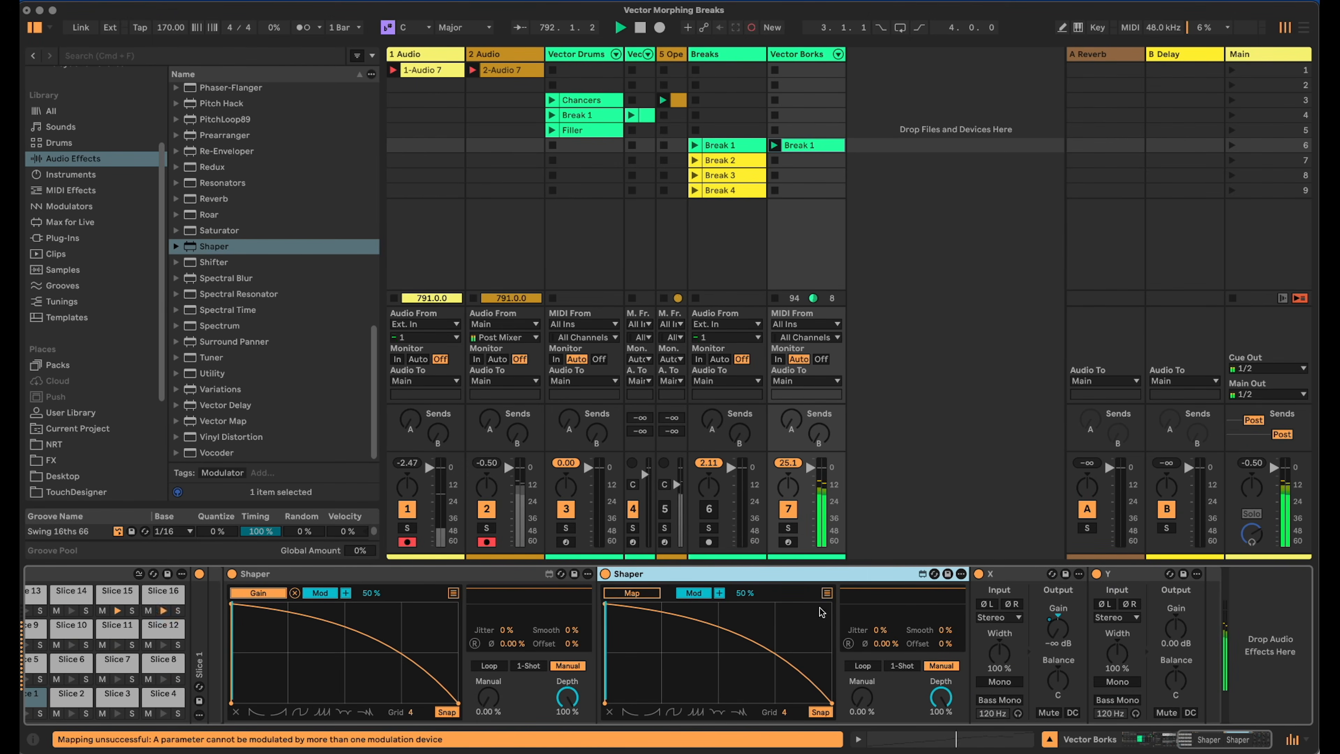
{"action": "left_click_drag", "start_coordinate": [707, 575], "coordinate": [1081, 583]}
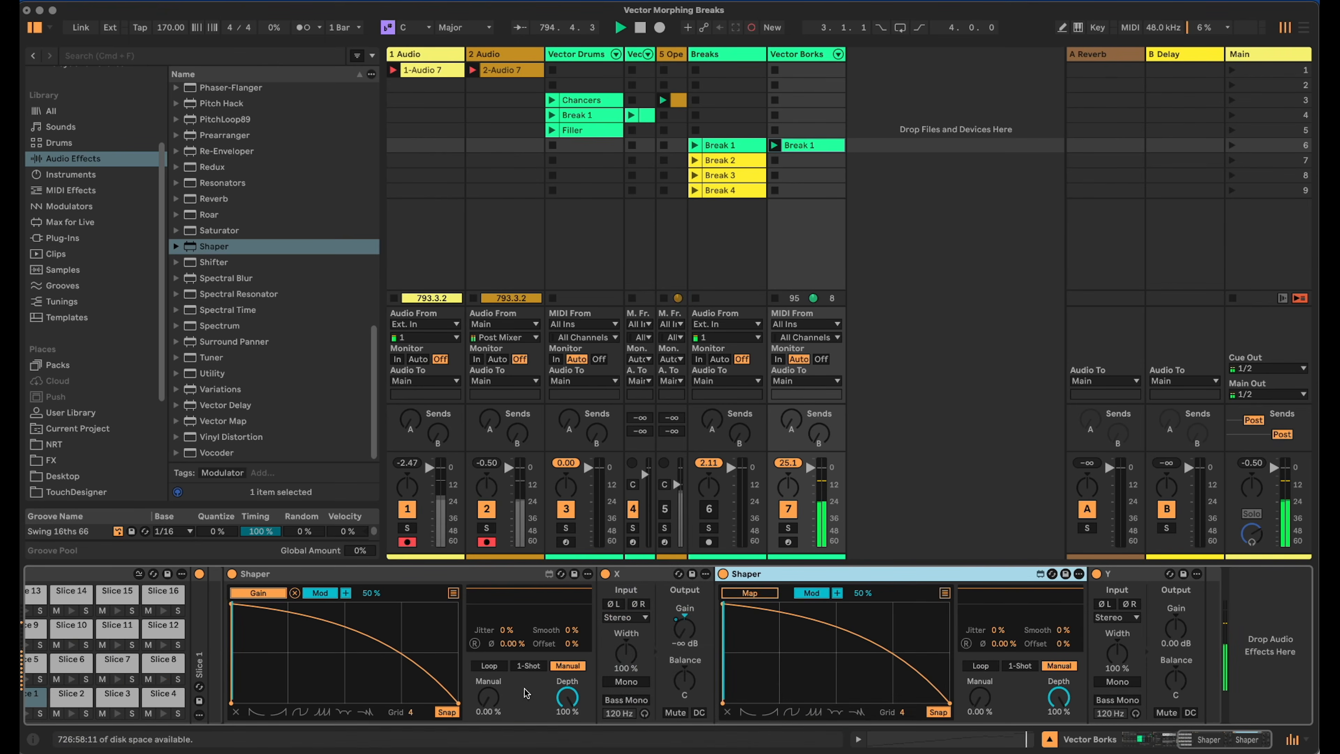
Set the Y Utility's Gain to -∞ dB, and map the second Break 1 Shaper to that Gain.
{"action": "mouse_move", "coordinate": [487, 698]}
{"action": "left_mouse_down"}
{"action": "mouse_move", "coordinate": [486, 603]}
{"action": "mouse_move", "coordinate": [487, 697]}
{"action": "left_mouse_up"}
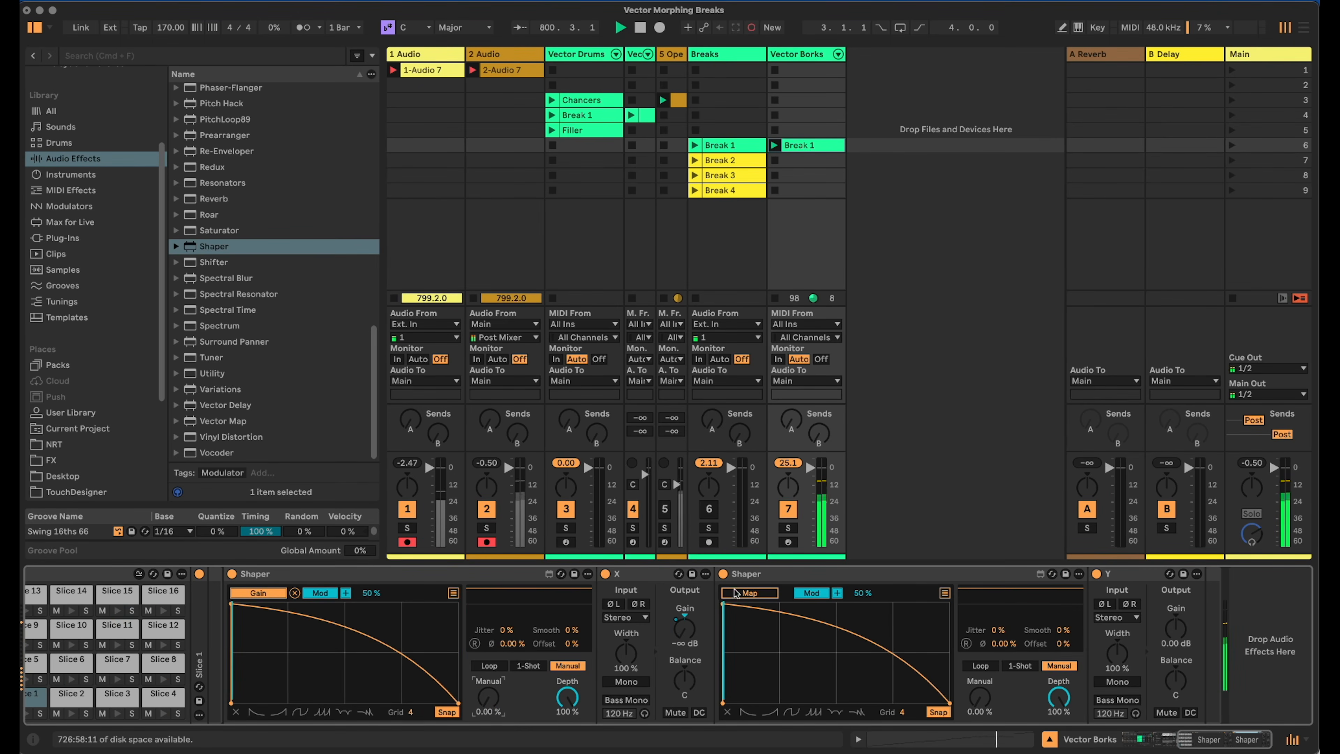
{"action": "left_click_drag", "start_coordinate": [1167, 630], "coordinate": [1167, 681]}
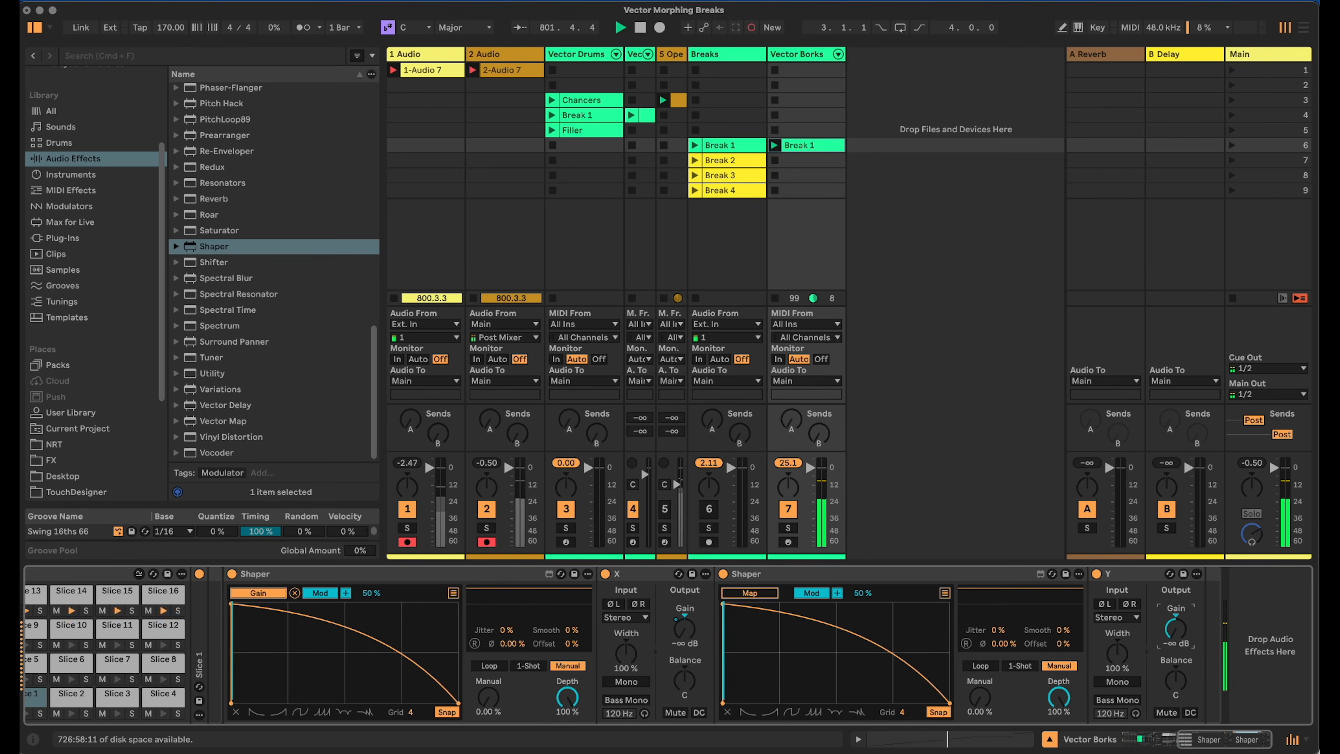
{"action": "left_click", "coordinate": [749, 592]}
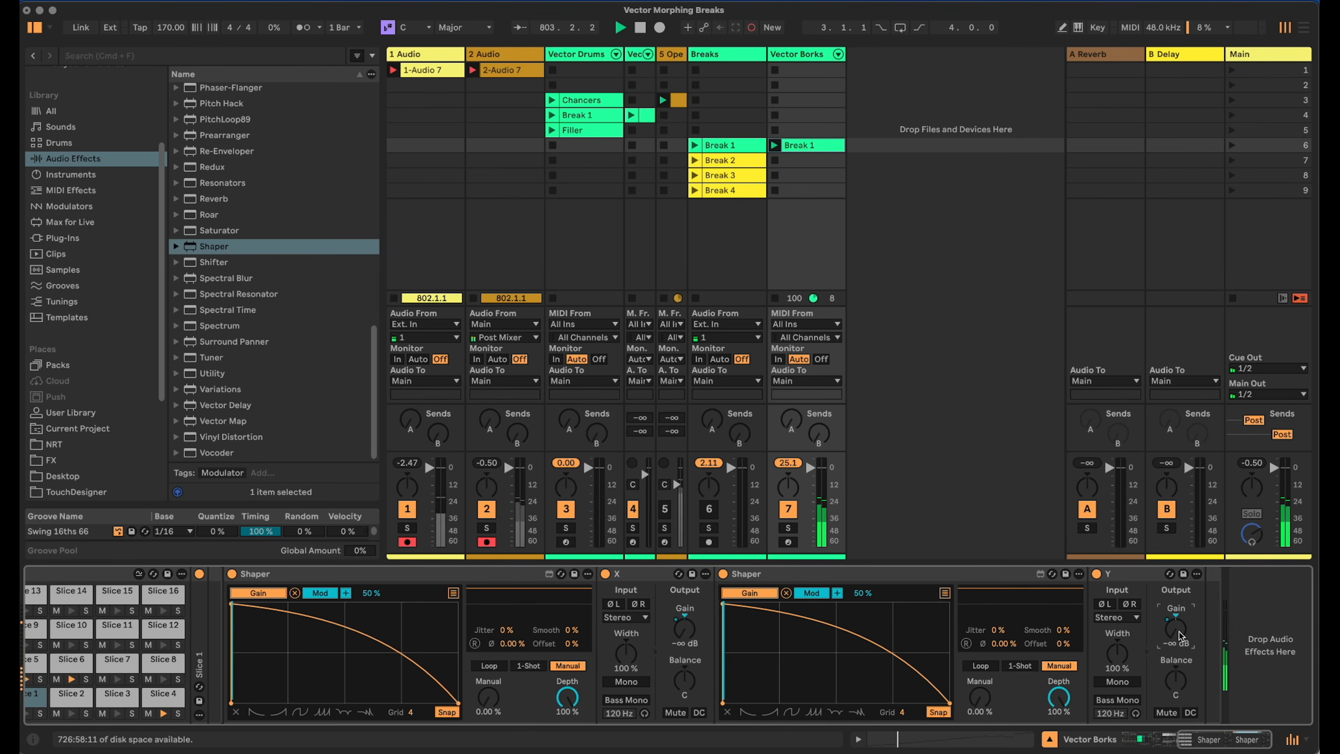
Check the X/Y axis diagram, and reshape the second Shaper's curve into a rising line bowed upward.
{"action": "key", "text": "super+Tab"}
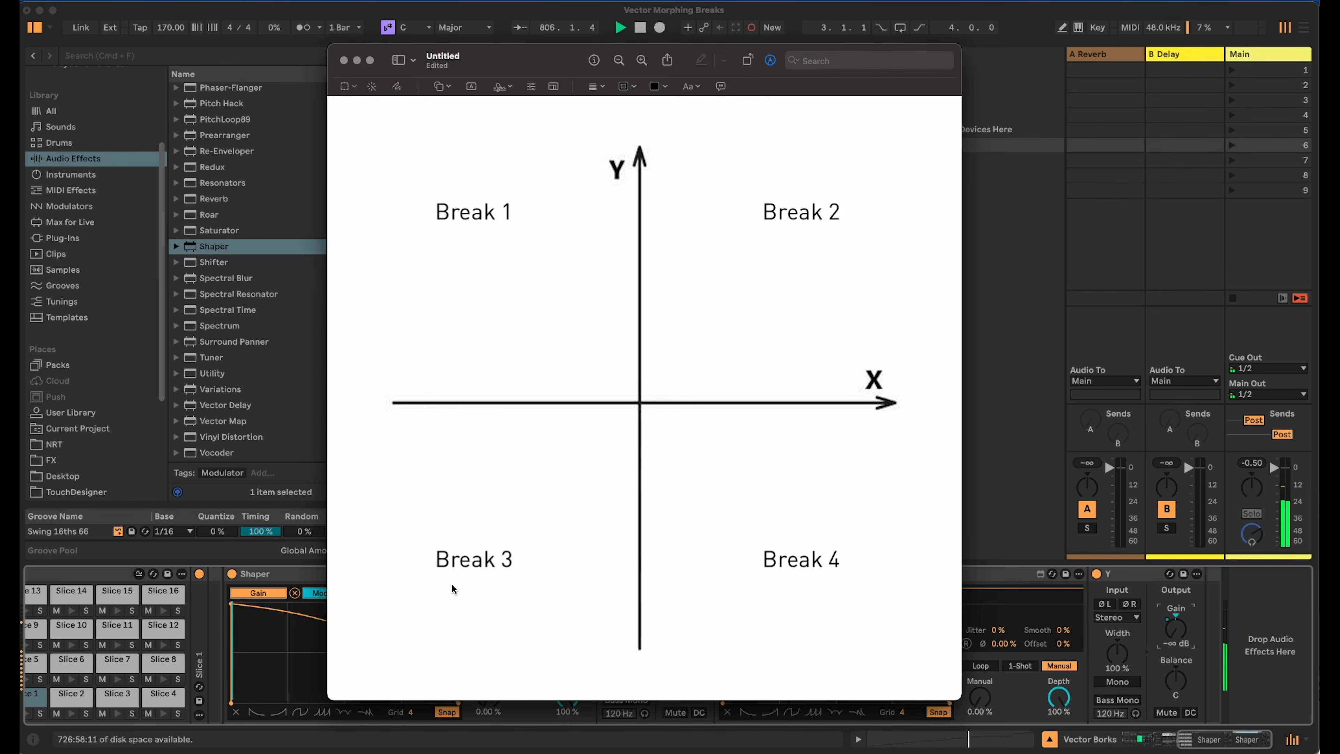
{"action": "key", "text": "super+Tab"}
{"action": "left_click_drag", "start_coordinate": [724, 607], "coordinate": [980, 572]}
{"action": "left_click_drag", "start_coordinate": [830, 644], "coordinate": [829, 648]}
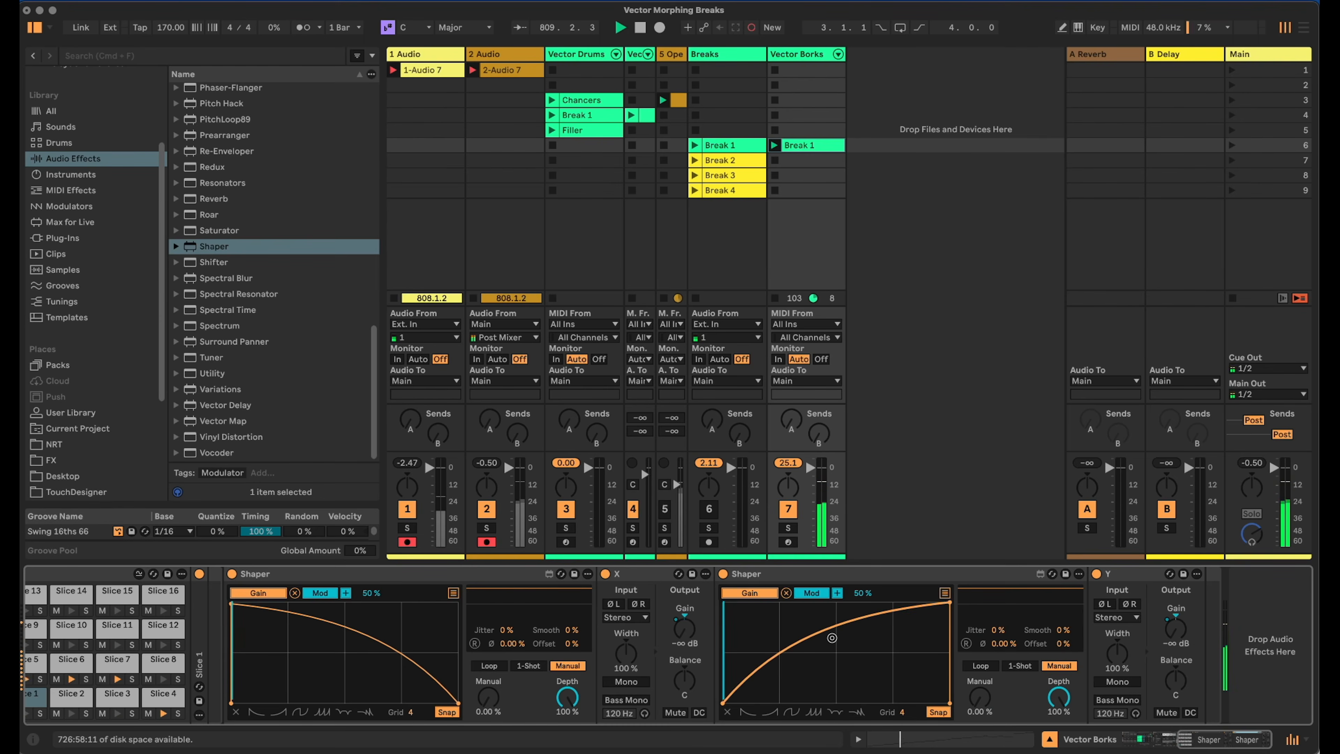
Assign the second Shaper's Manual control to the Y macro and the first Shaper's Manual control to the X macro.
{"action": "right_click", "coordinate": [979, 702]}
{"action": "left_click", "coordinate": [1080, 409]}
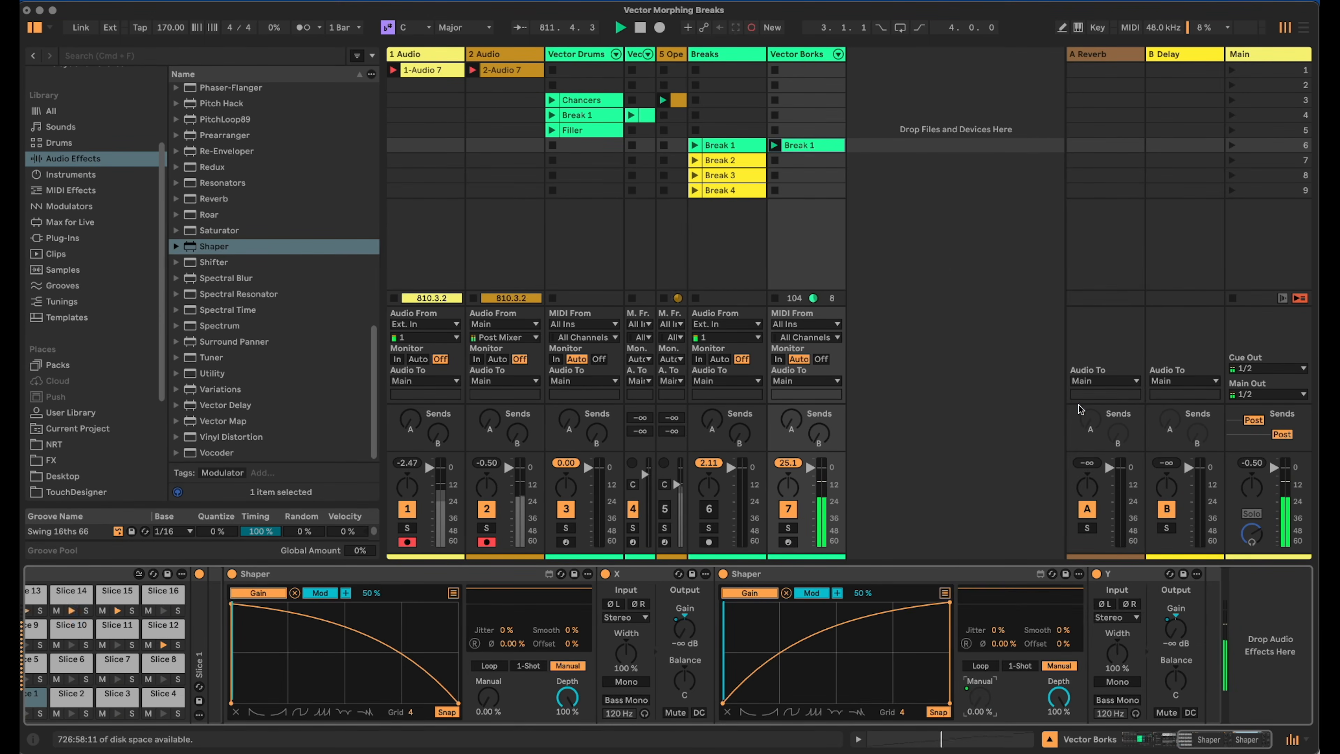
{"action": "right_click", "coordinate": [504, 695]}
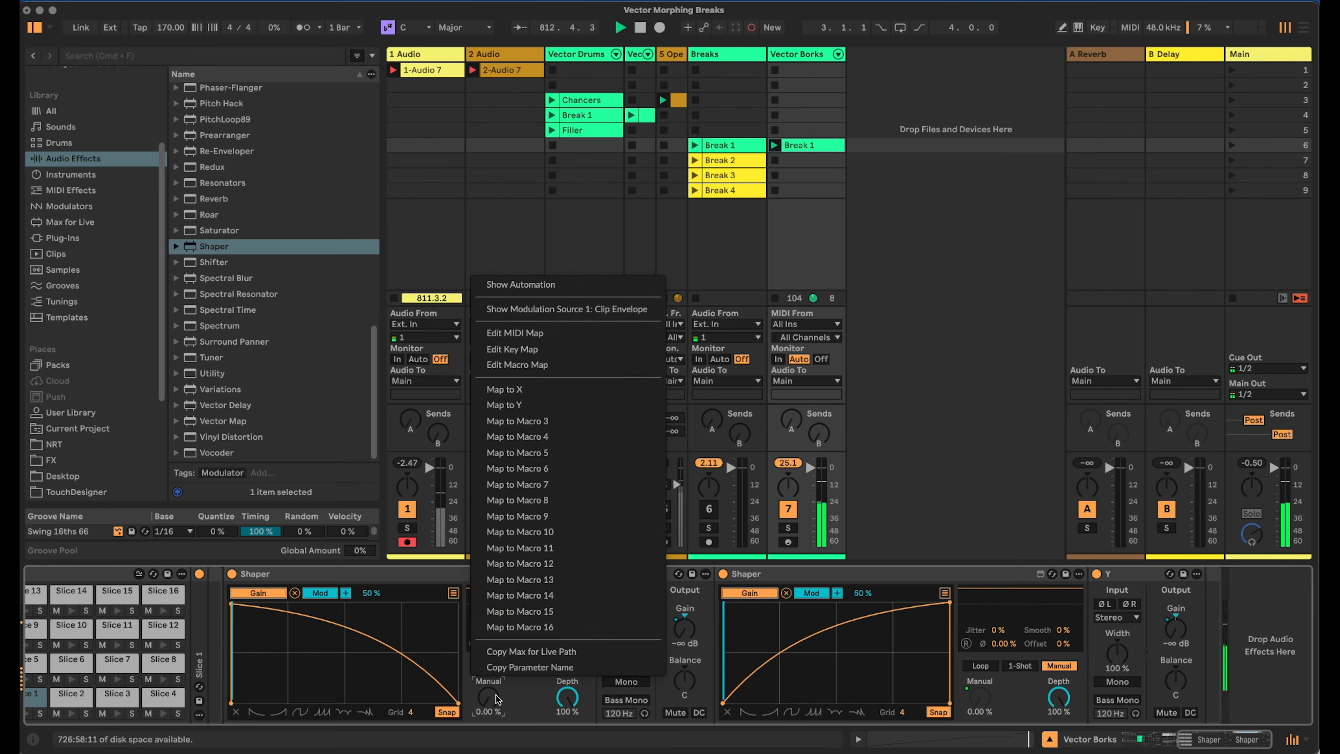
{"action": "left_click", "coordinate": [528, 386]}
Raise the rack's Y macro to 100% and examine how the second Break 1 Shaper responds to it.
{"action": "left_click_drag", "start_coordinate": [1184, 739], "coordinate": [1108, 739]}
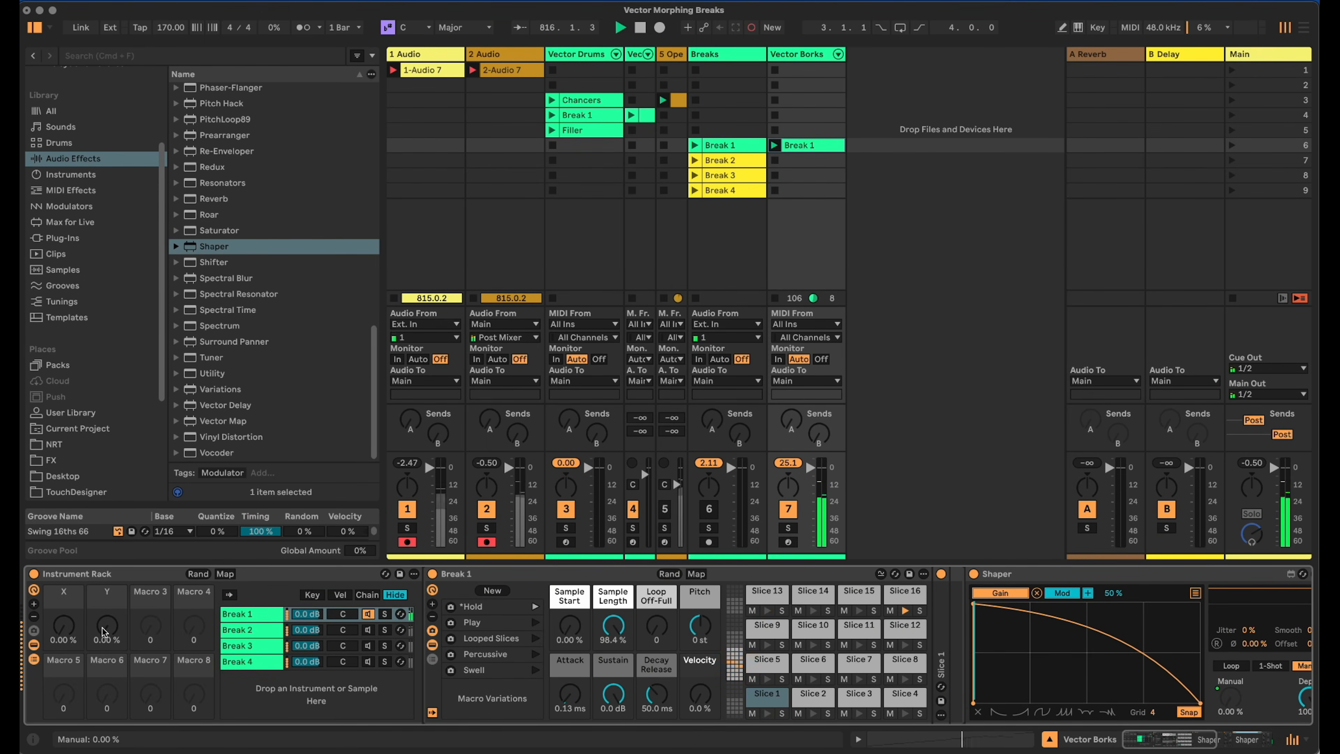
{"action": "left_click_drag", "start_coordinate": [106, 625], "coordinate": [78, 639]}
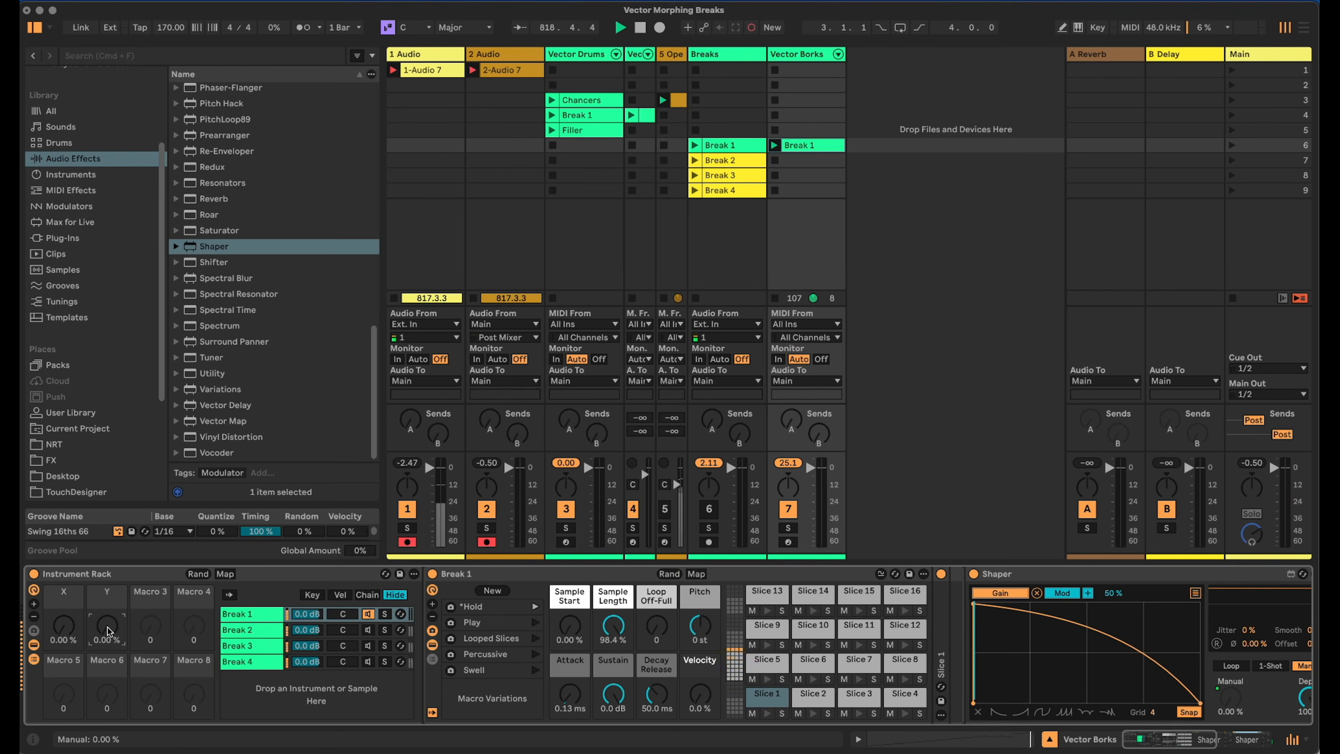
{"action": "left_click_drag", "start_coordinate": [106, 625], "coordinate": [106, 565]}
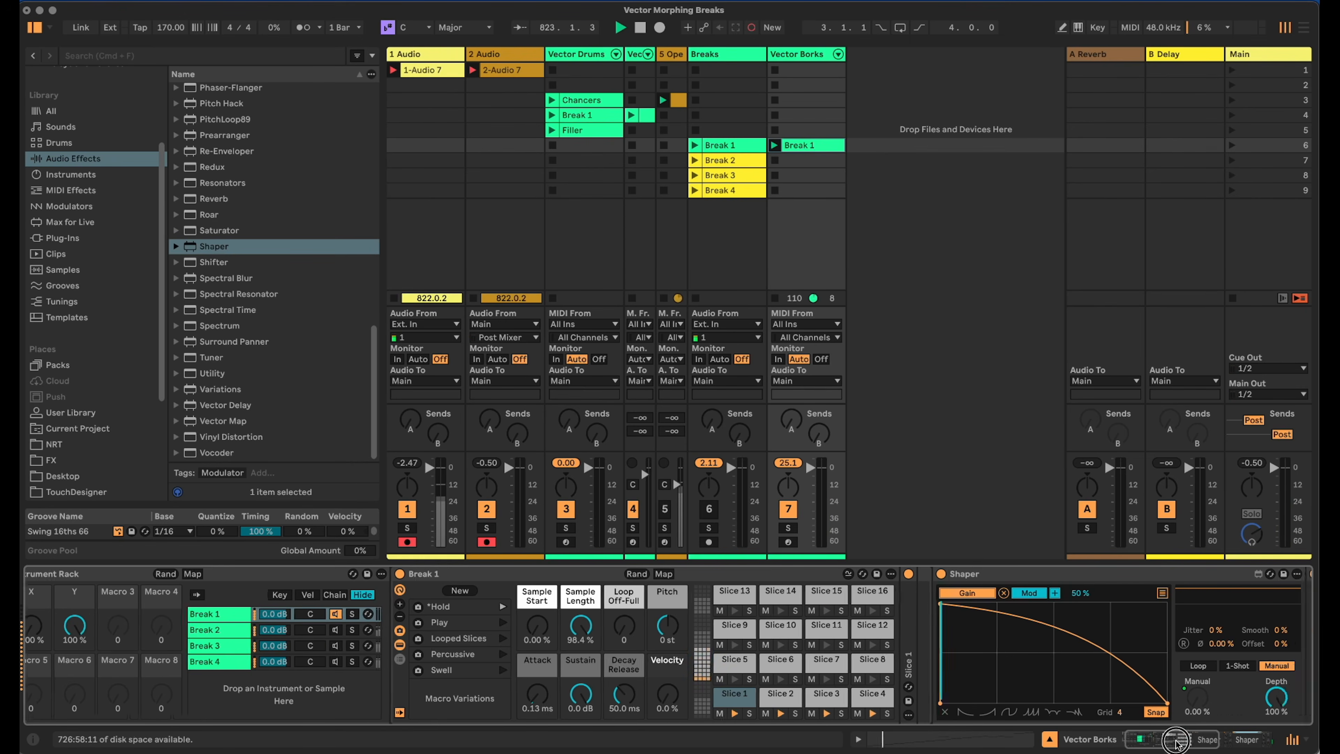
{"action": "scroll", "coordinate": [1118, 731], "scroll_direction": "right", "scroll_amount": 5}
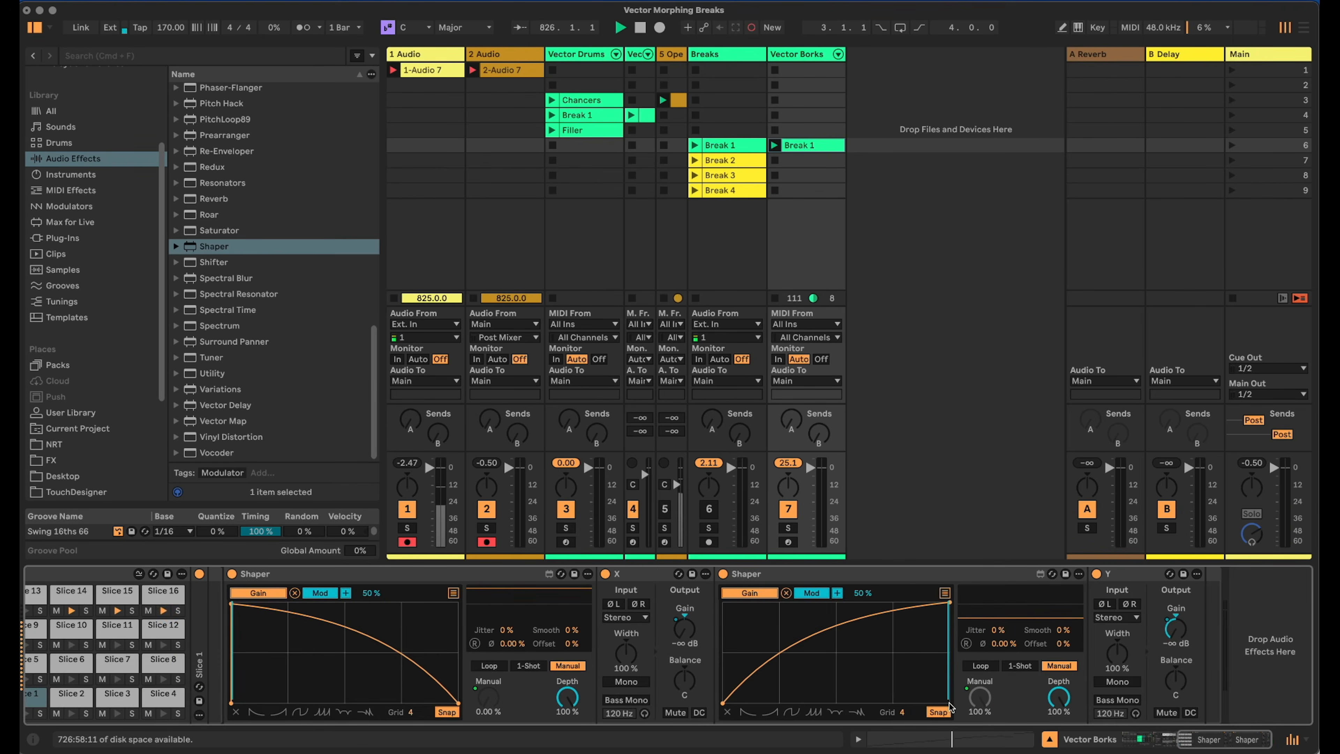
{"action": "scroll", "coordinate": [1229, 738], "scroll_direction": "left", "scroll_amount": 3}
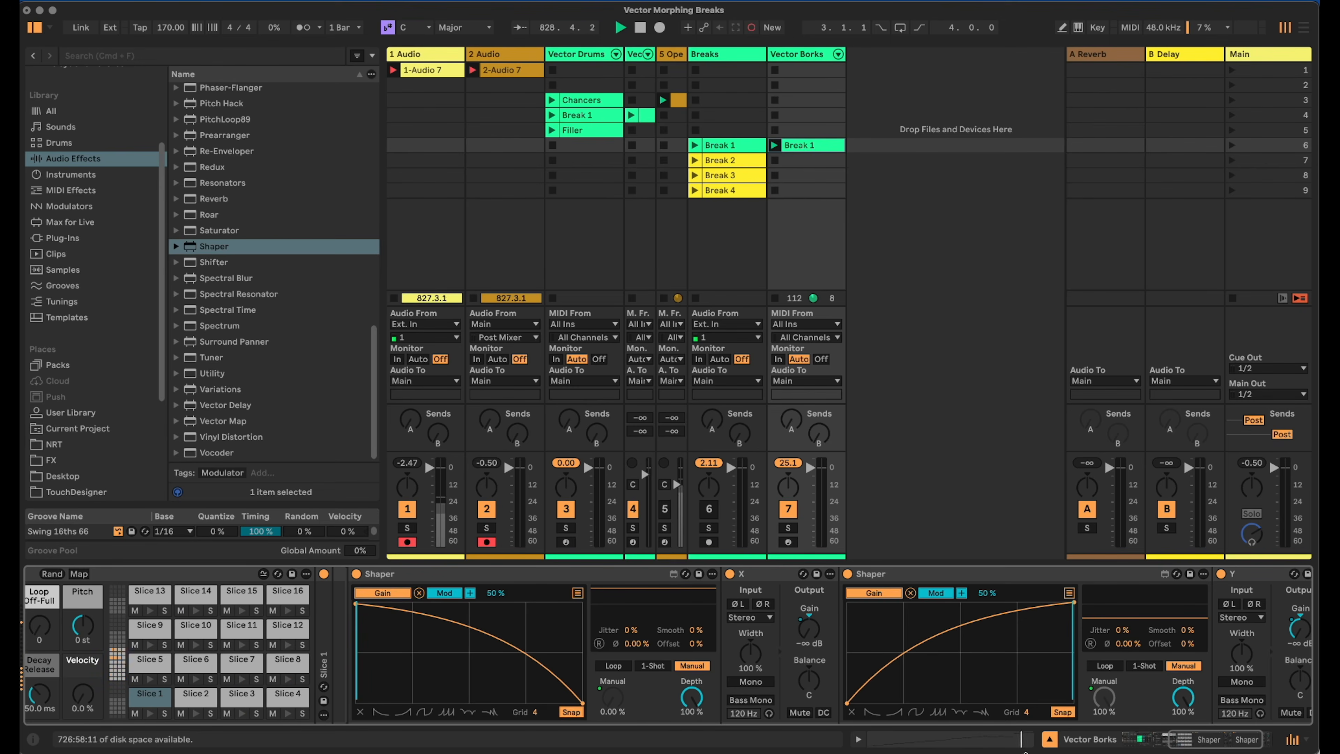
{"action": "scroll", "coordinate": [1195, 734], "scroll_direction": "left", "scroll_amount": 10}
{"action": "mouse_move", "coordinate": [107, 628]}
{"action": "left_mouse_down"}
{"action": "mouse_move", "coordinate": [107, 707]}
{"action": "mouse_move", "coordinate": [107, 630]}
{"action": "left_mouse_up"}
Compare the macro positions with the X/Y axis diagram, and try the X macro to audition the Break 1 fade.
{"action": "key", "text": "super+Tab"}
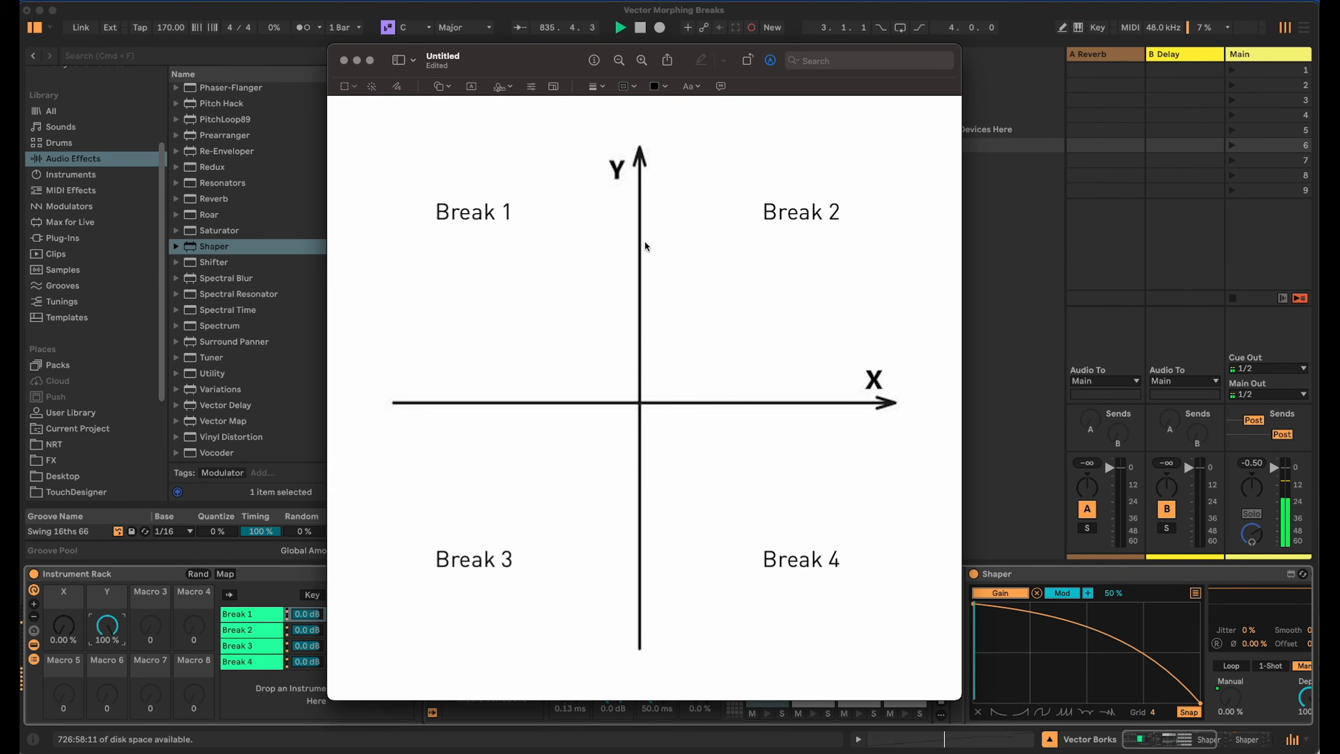
{"action": "key", "text": "super+Tab"}
{"action": "key", "text": "super+Tab"}
{"action": "key", "text": "super+Tab"}
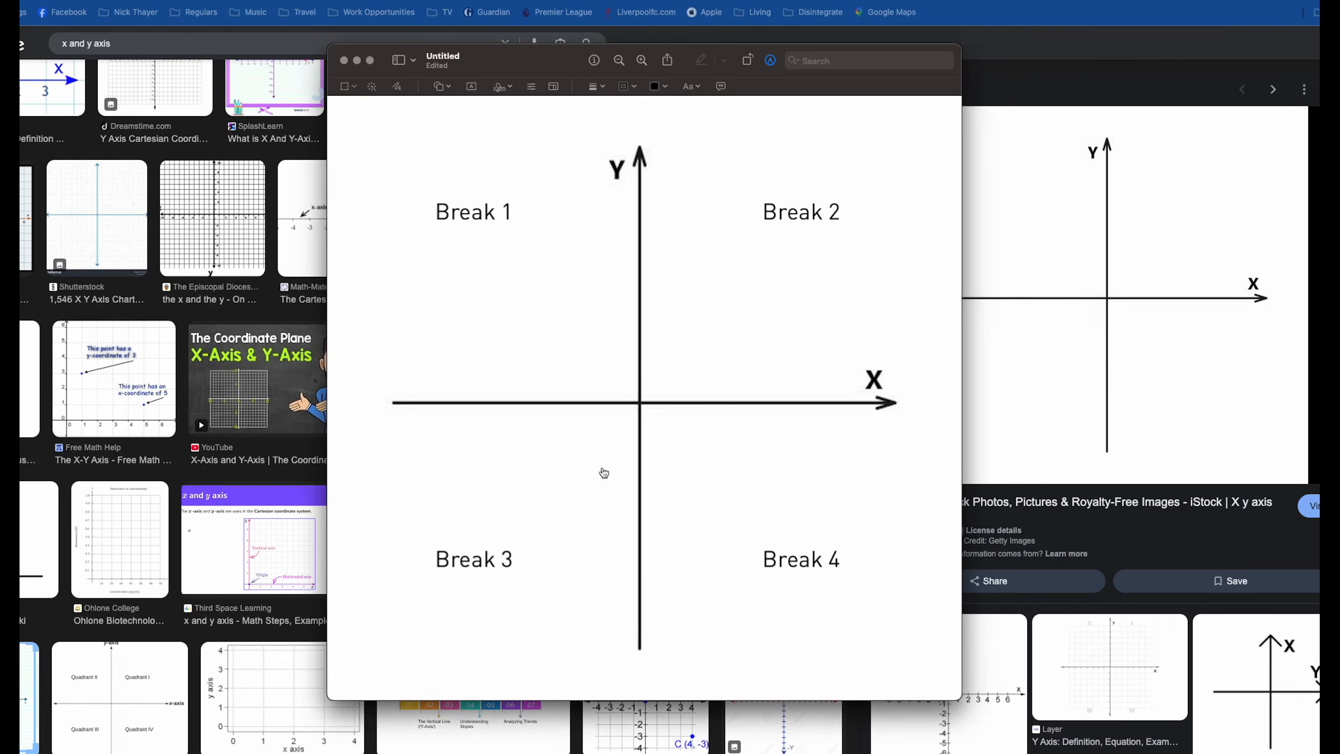
{"action": "key", "text": "super+Tab"}
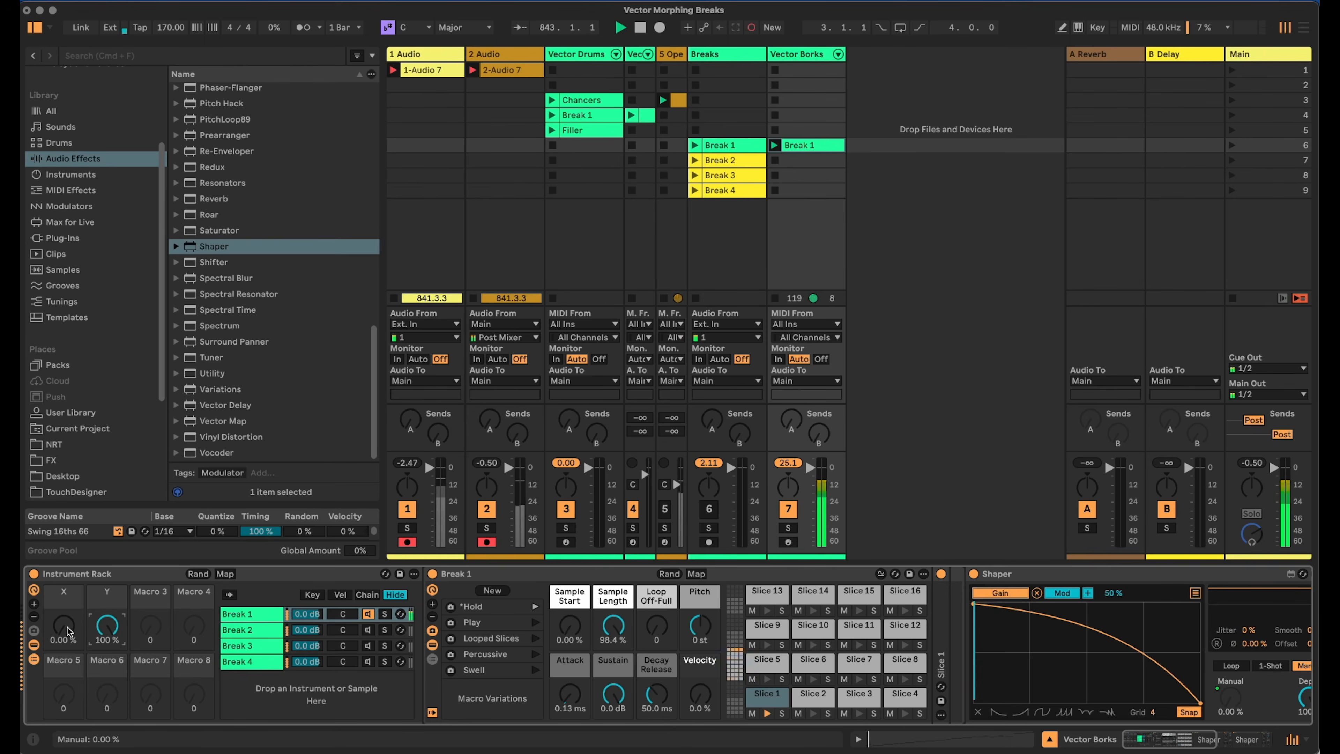
{"action": "key", "text": "super+Tab"}
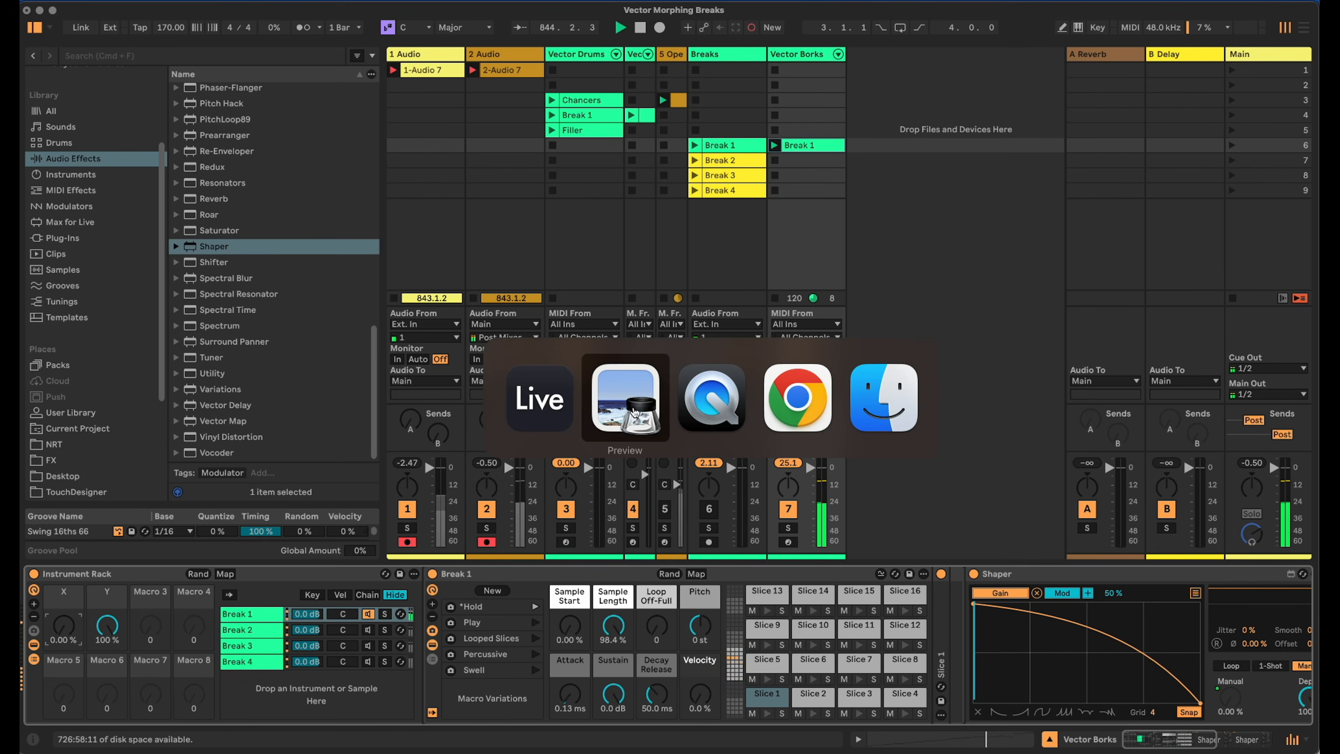
{"action": "key", "text": "super+Tab"}
{"action": "mouse_move", "coordinate": [63, 626]}
{"action": "left_mouse_down"}
{"action": "mouse_move", "coordinate": [63, 523]}
{"action": "mouse_move", "coordinate": [64, 625]}
{"action": "left_mouse_up"}
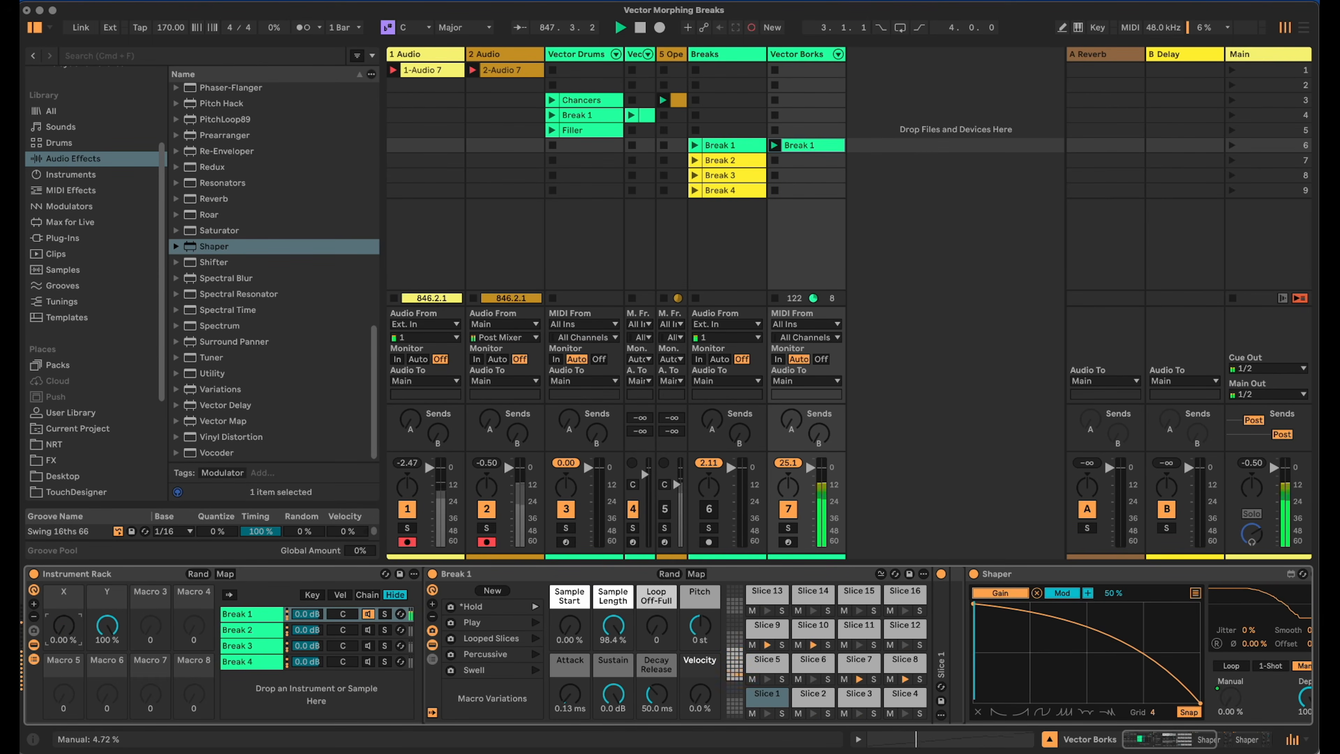
Collapse both Shapers and the X and Y Utilities in the Break 1 chain.
{"action": "double_click", "coordinate": [996, 574]}
{"action": "double_click", "coordinate": [1050, 577]}
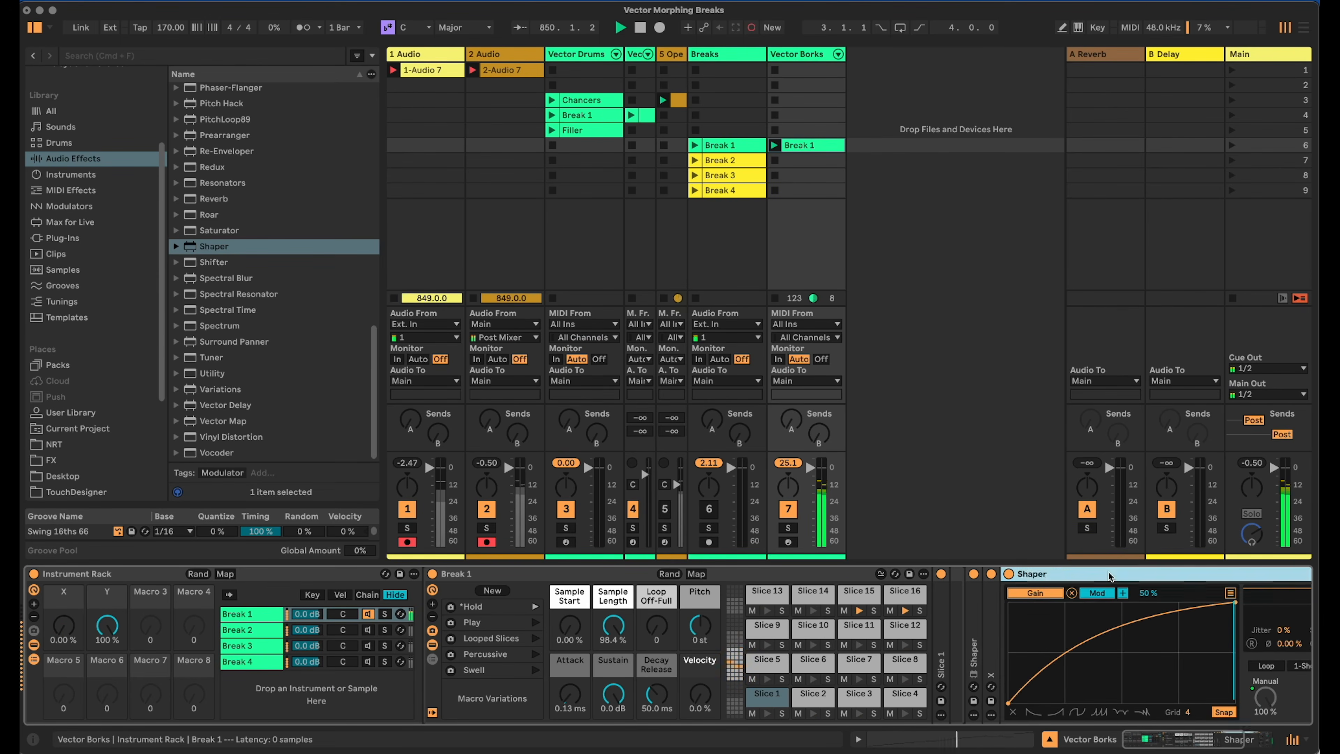
{"action": "double_click", "coordinate": [1049, 575]}
{"action": "double_click", "coordinate": [1050, 575]}
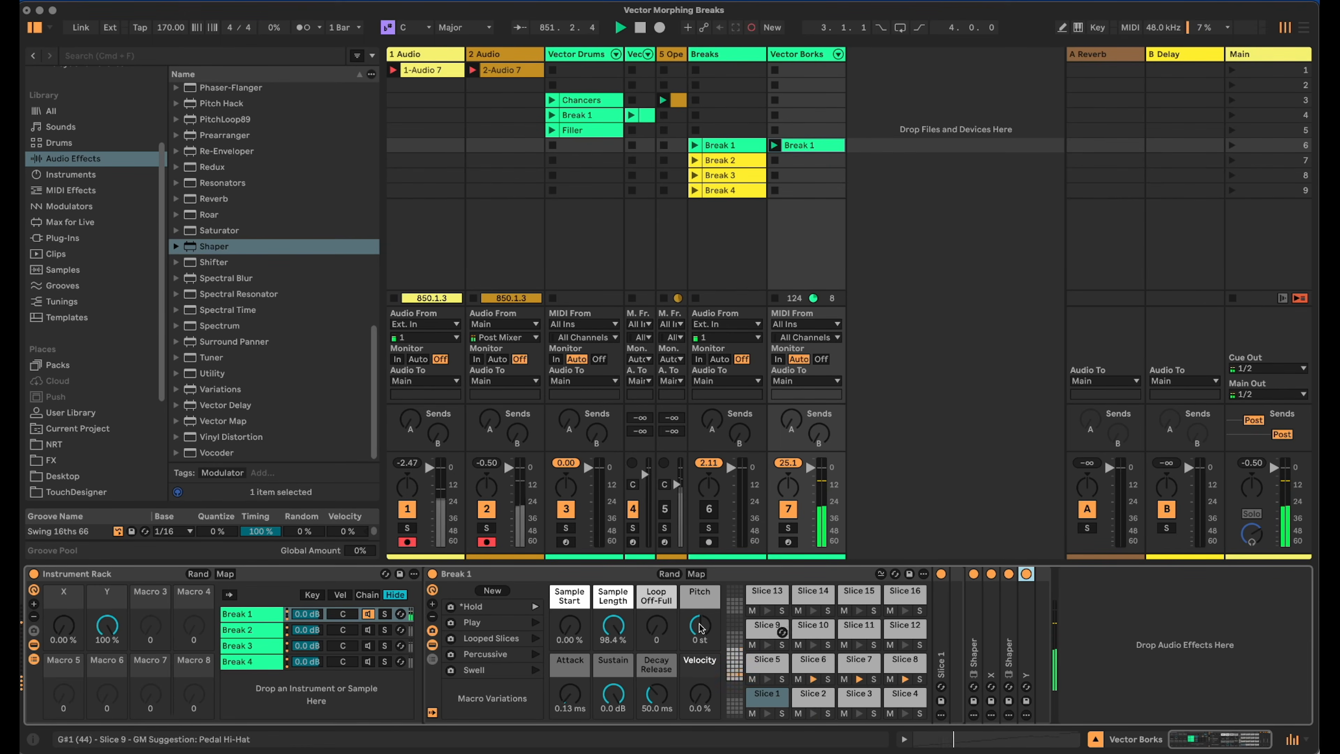
Show the Break 2 chain's devices, activate Break 2 and deactivate Break 1.
{"action": "left_click", "coordinate": [259, 630]}
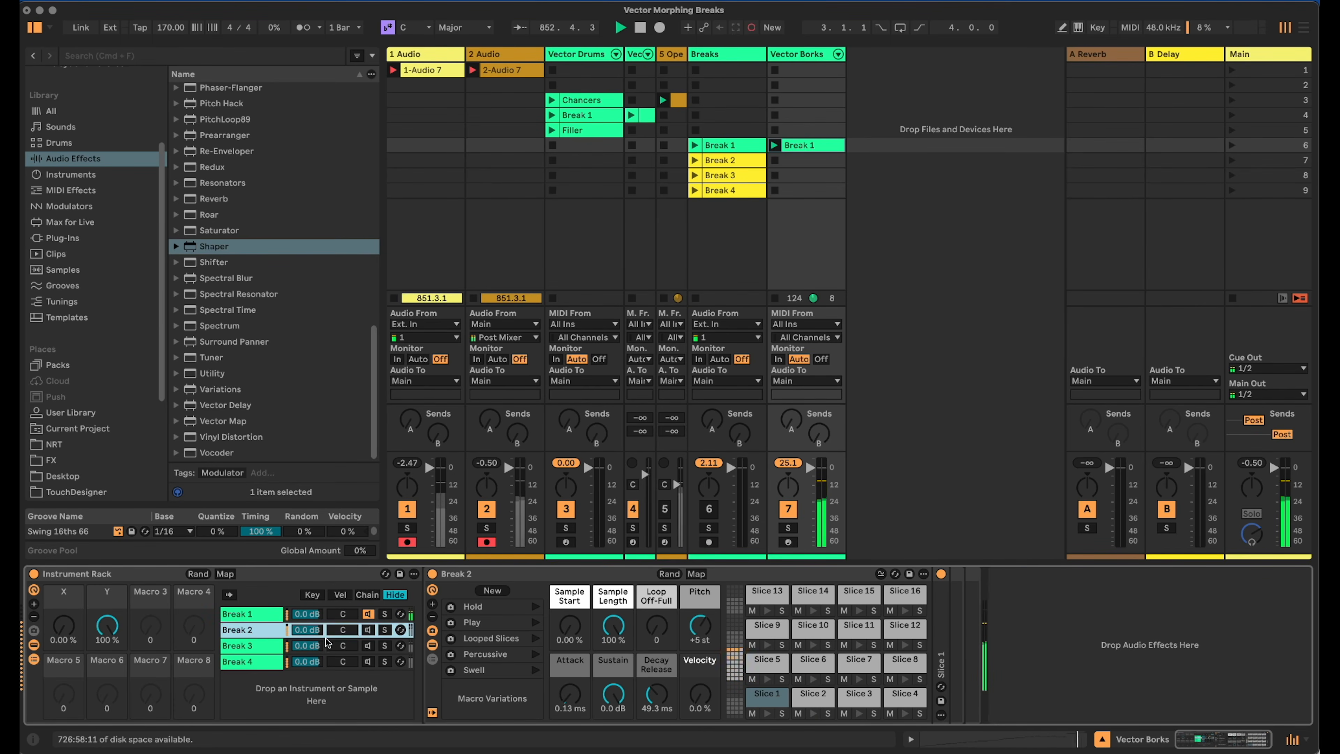
{"action": "left_click", "coordinate": [366, 629]}
{"action": "left_click", "coordinate": [368, 613]}
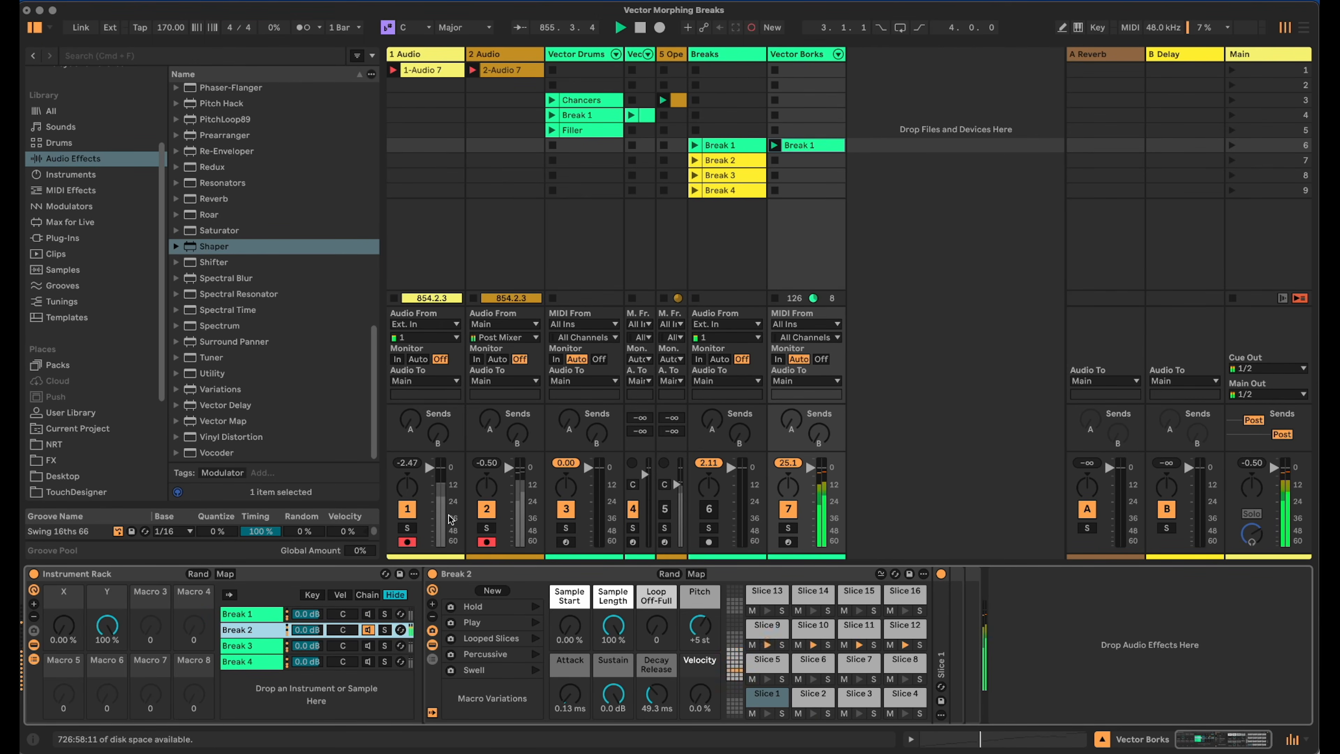
Add a Shaper followed by a Utility after the Break 2 drum rack, and rename the Utility X.
{"action": "left_click_drag", "start_coordinate": [214, 246], "coordinate": [960, 613]}
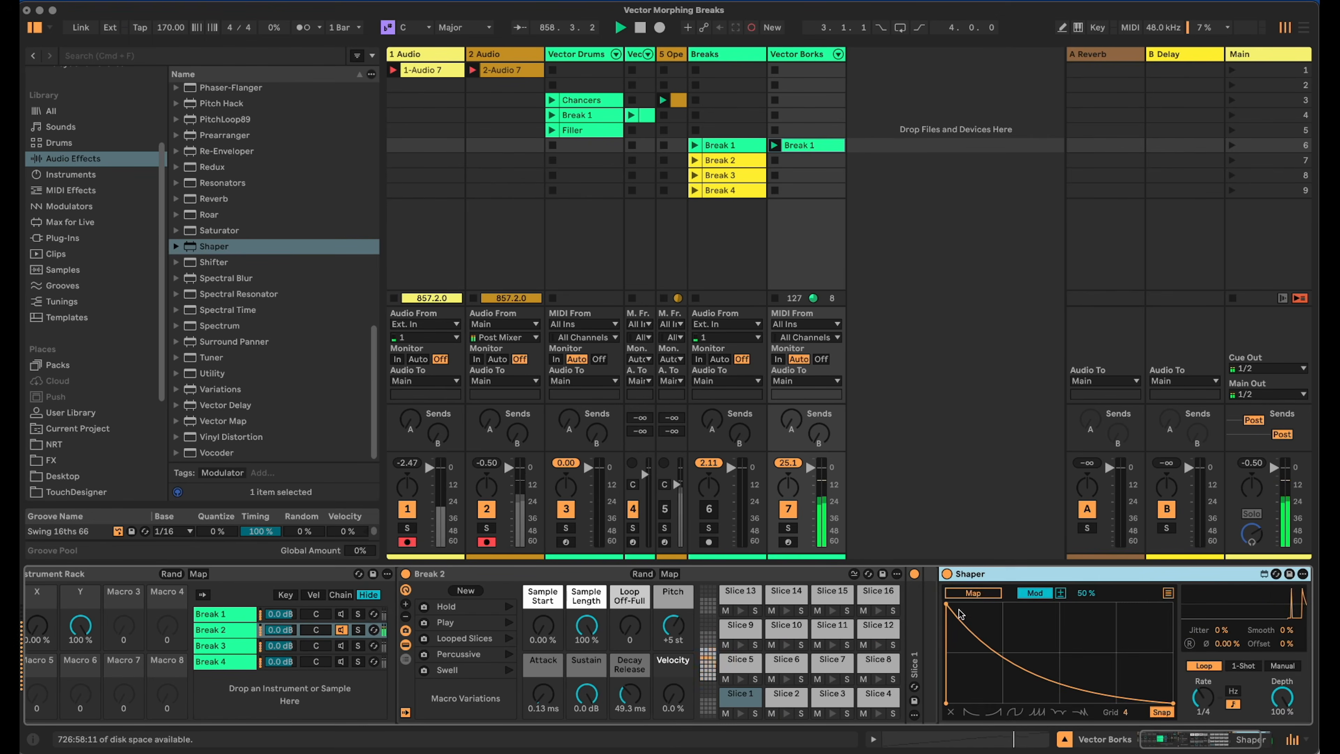
{"action": "left_click", "coordinate": [213, 373]}
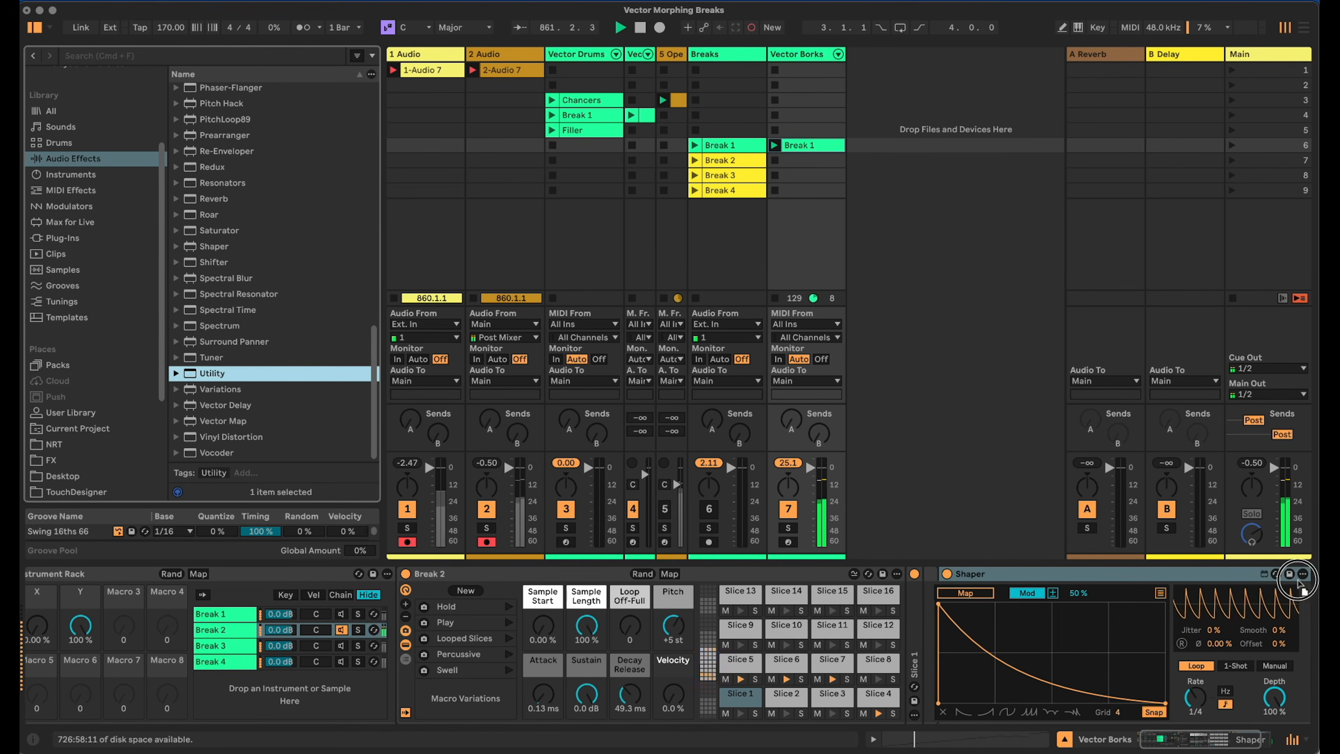
{"action": "key", "text": "Return"}
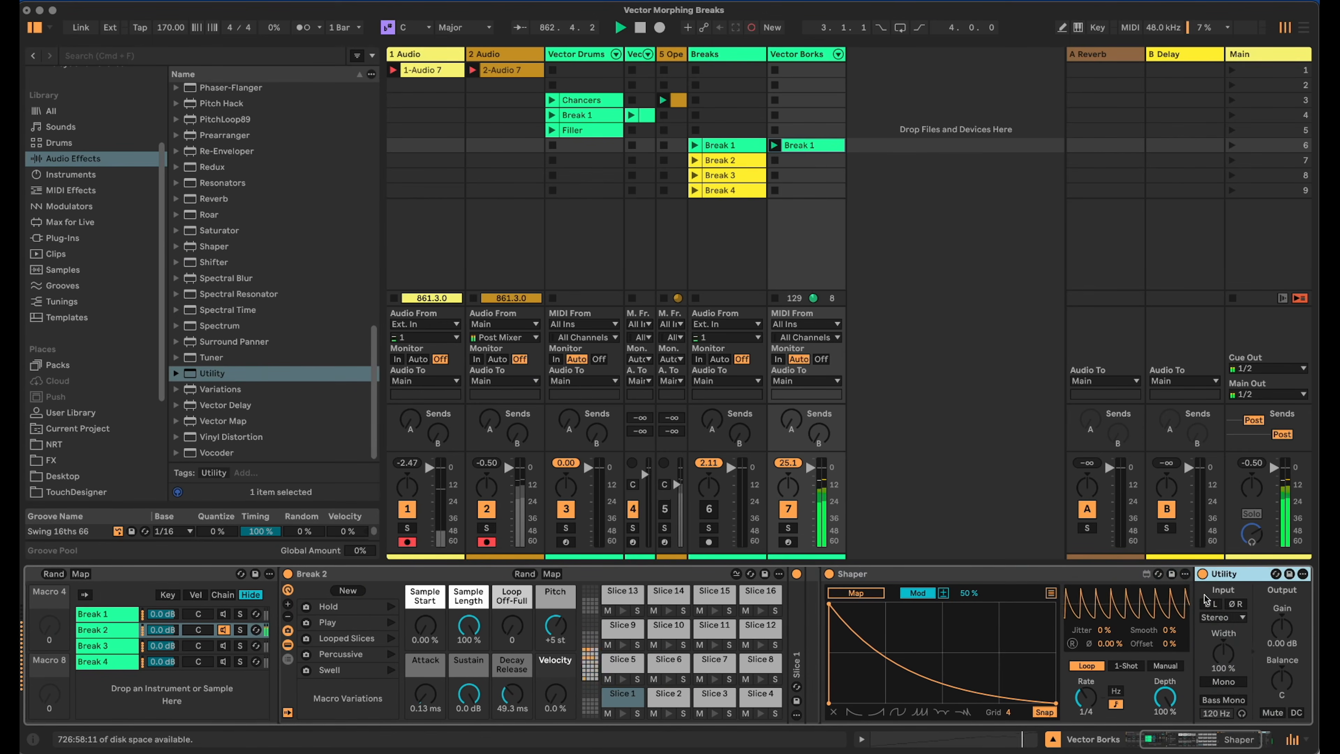
{"action": "key", "text": "super+r"}
{"action": "type", "text": "X"}
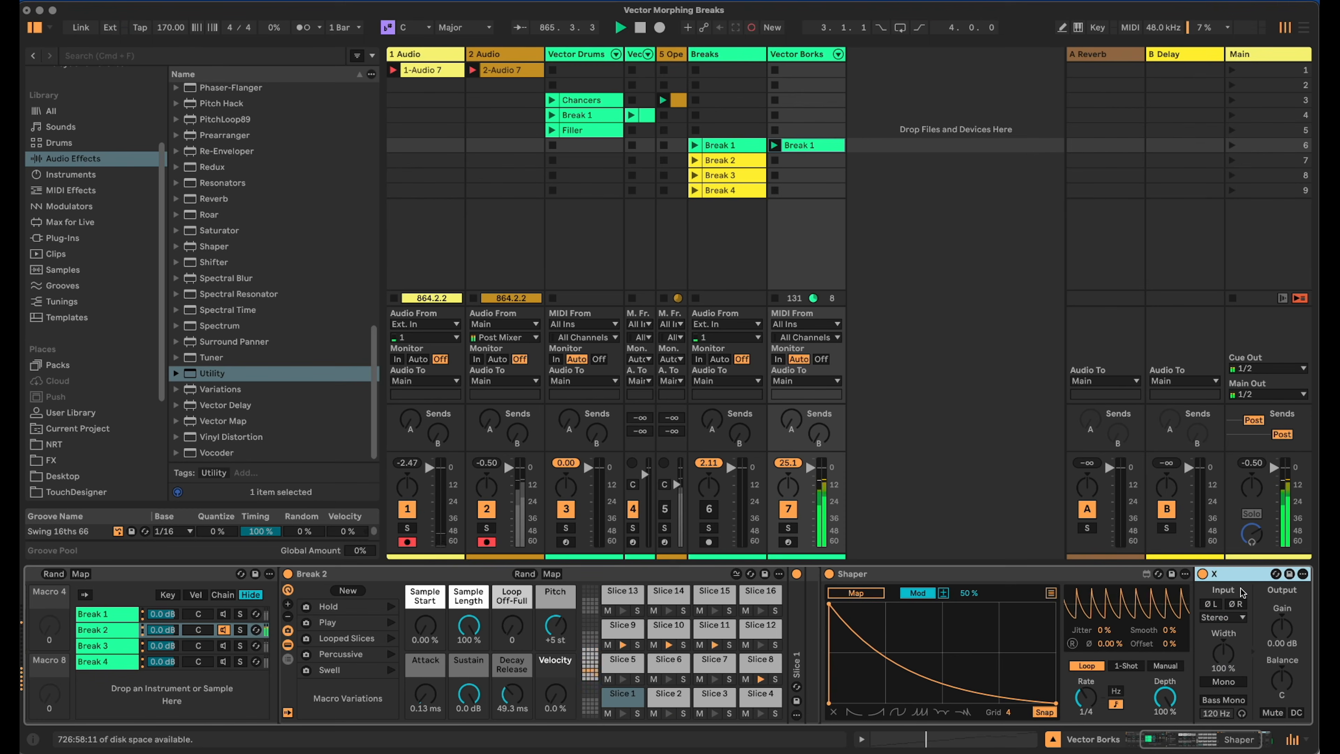
Switch the Break 2 Shaper to Manual mode and set the X Utility's Gain to -∞ dB.
{"action": "left_click", "coordinate": [1168, 666]}
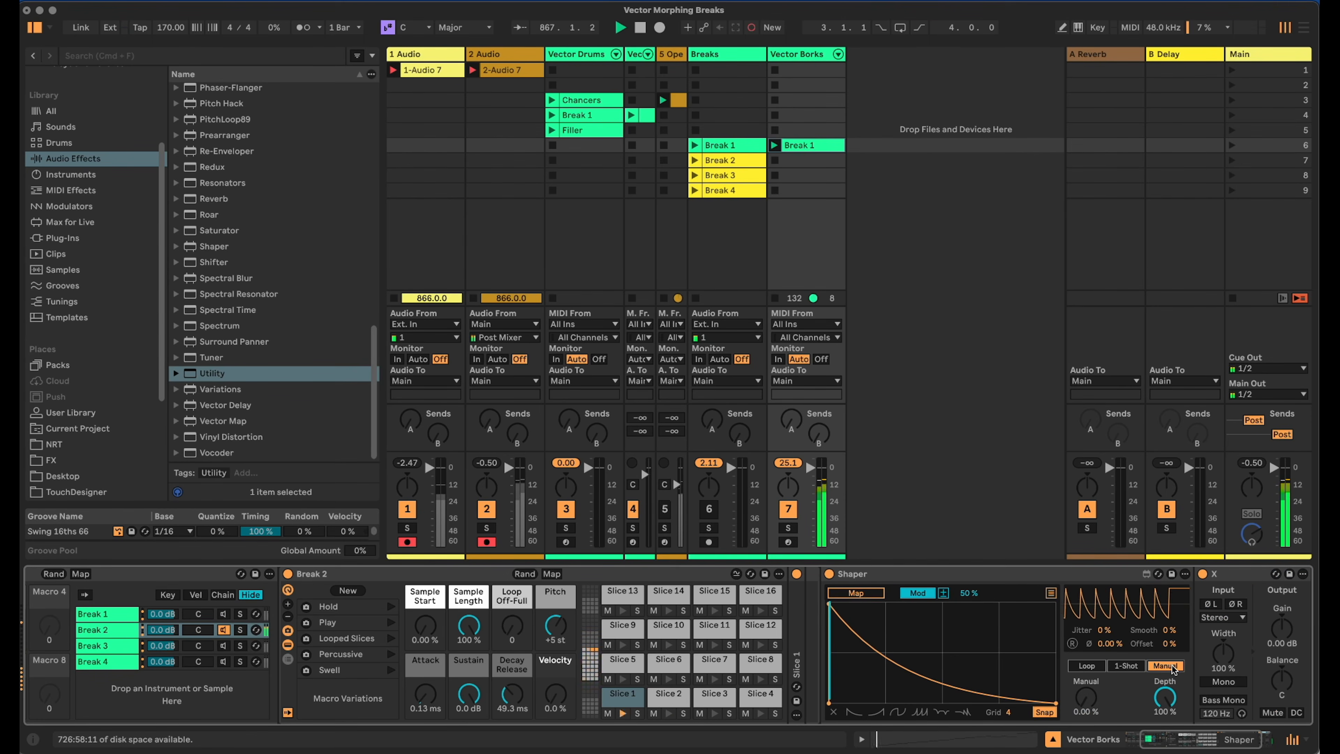
{"action": "scroll", "coordinate": [839, 595], "scroll_direction": "right", "scroll_amount": 3}
{"action": "left_click", "coordinate": [838, 595]}
{"action": "left_click", "coordinate": [1175, 628]}
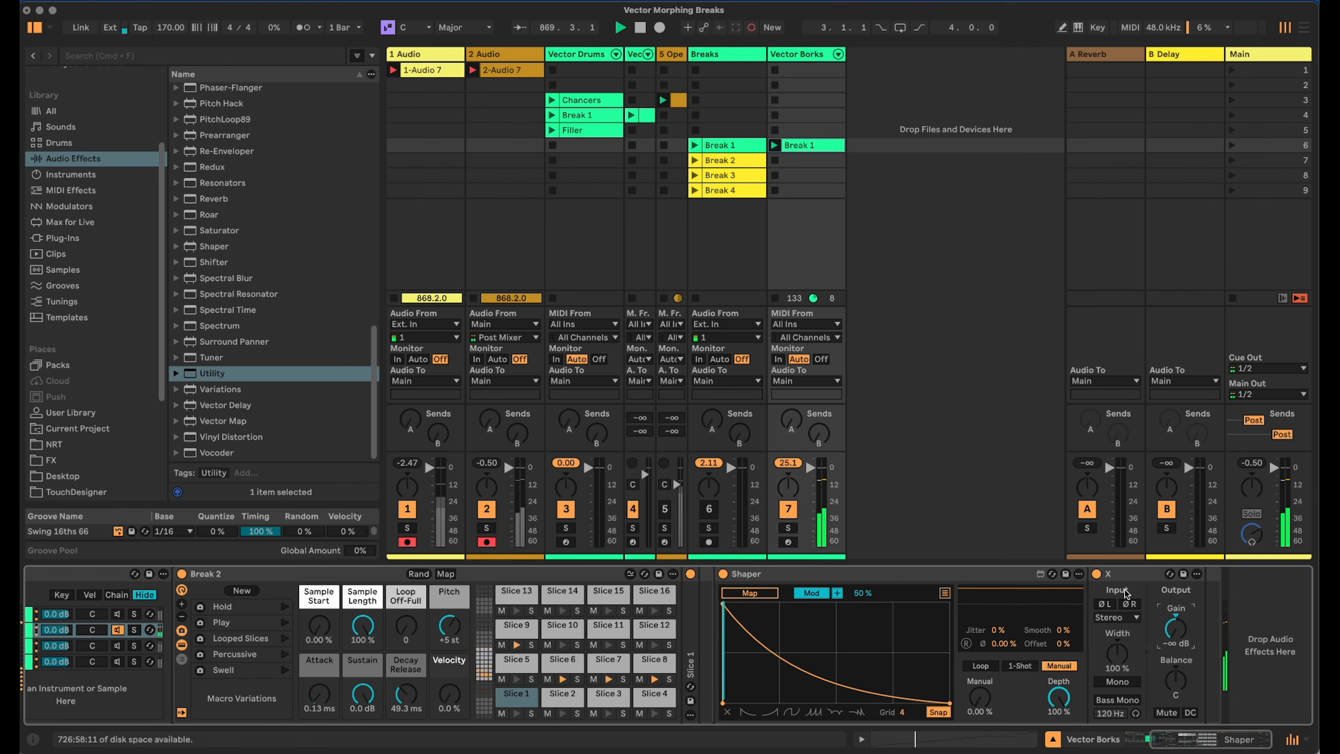
Duplicate the Shaper and X Utility together in the Break 2 chain.
{"action": "left_click", "coordinate": [1134, 574]}
{"action": "left_click", "coordinate": [993, 576], "text": "shift"}
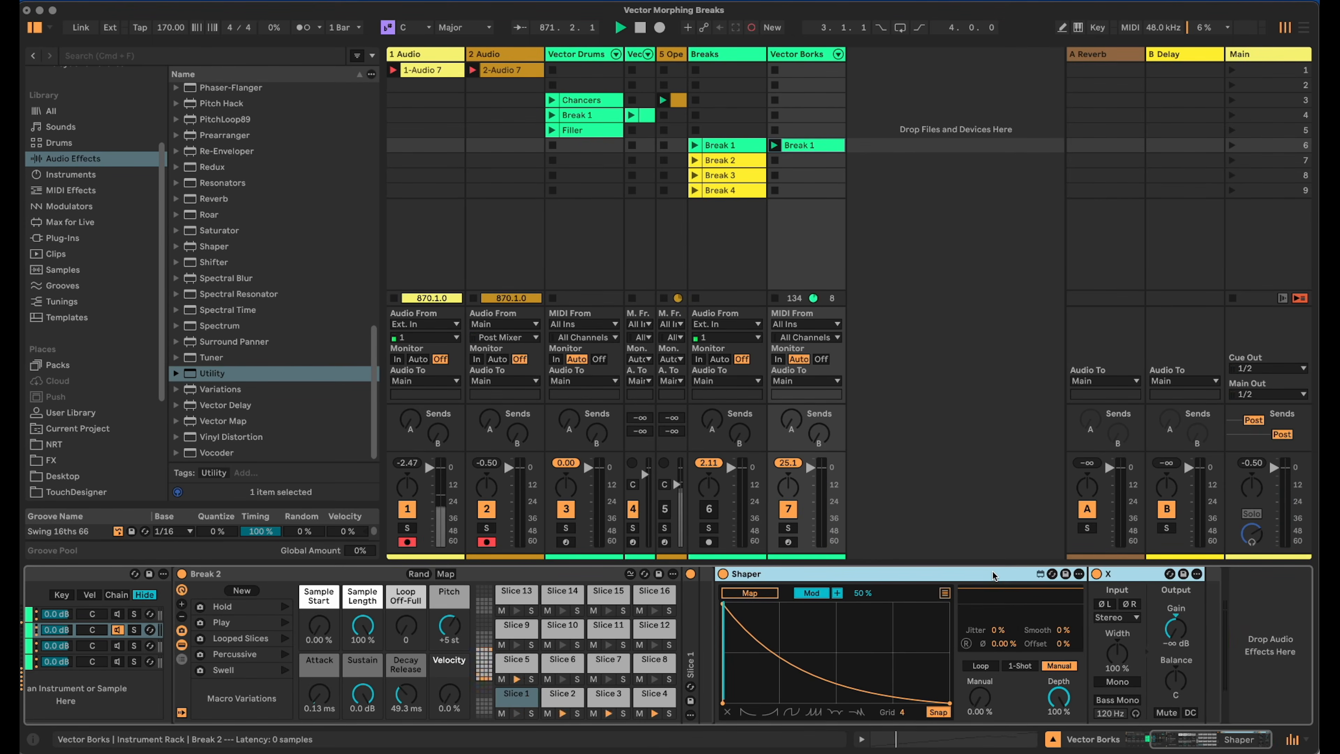
{"action": "key", "text": "super+d"}
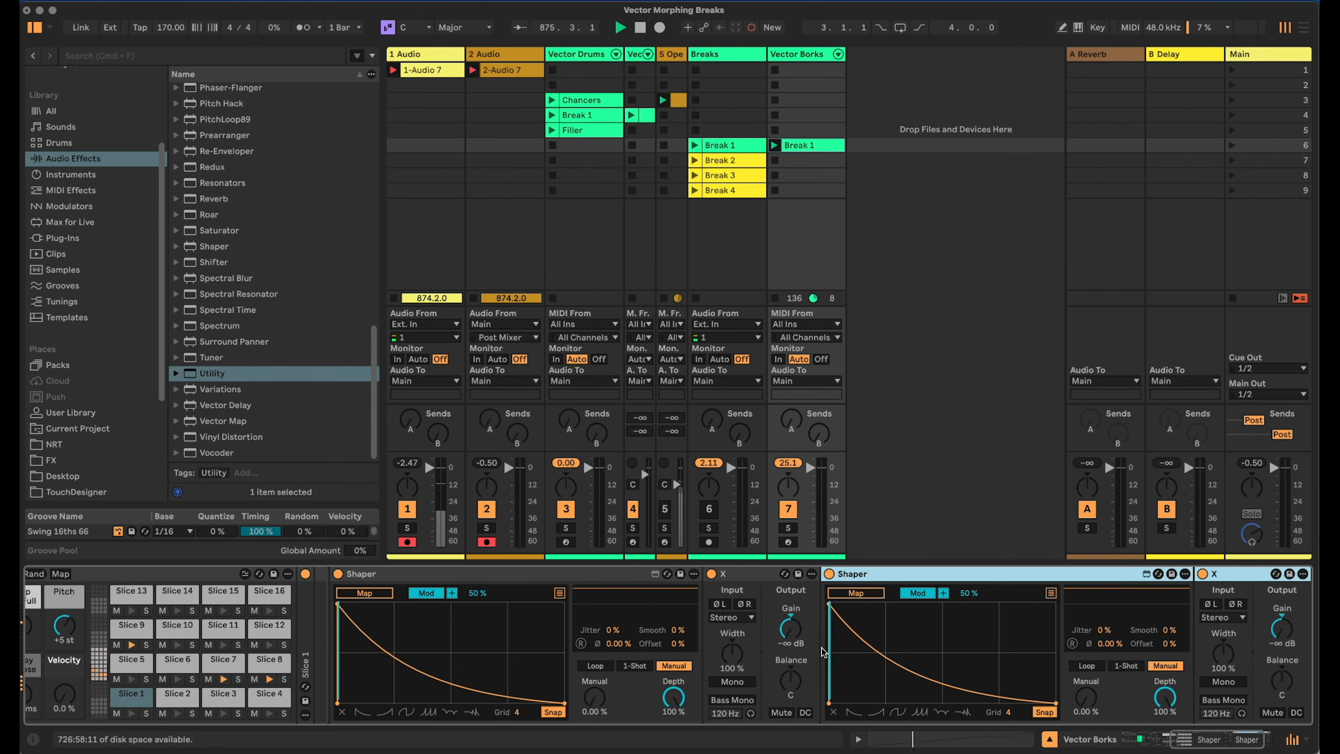
Consult the X/Y axis diagram, and reshape the first Break 2 Shaper's curve into a rising line bowed upward.
{"action": "key", "text": "super+Tab"}
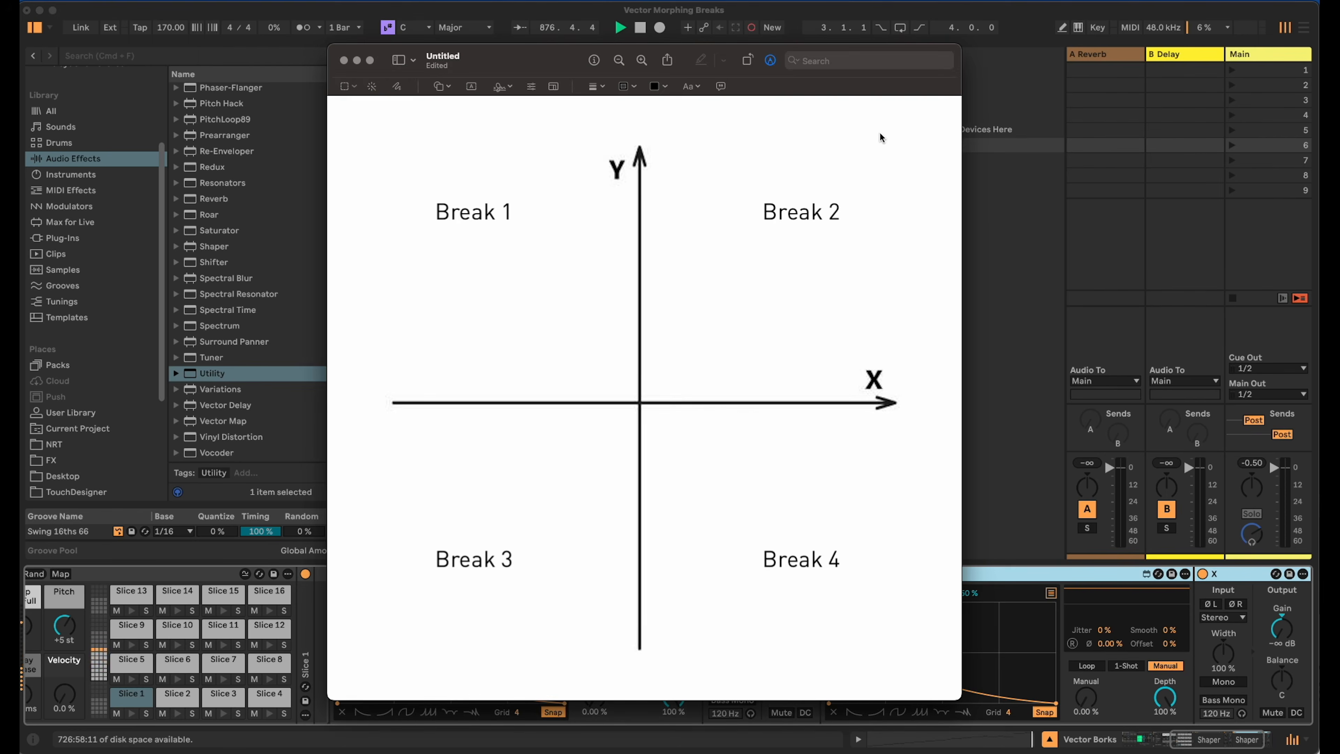
{"action": "key", "text": "super+Tab"}
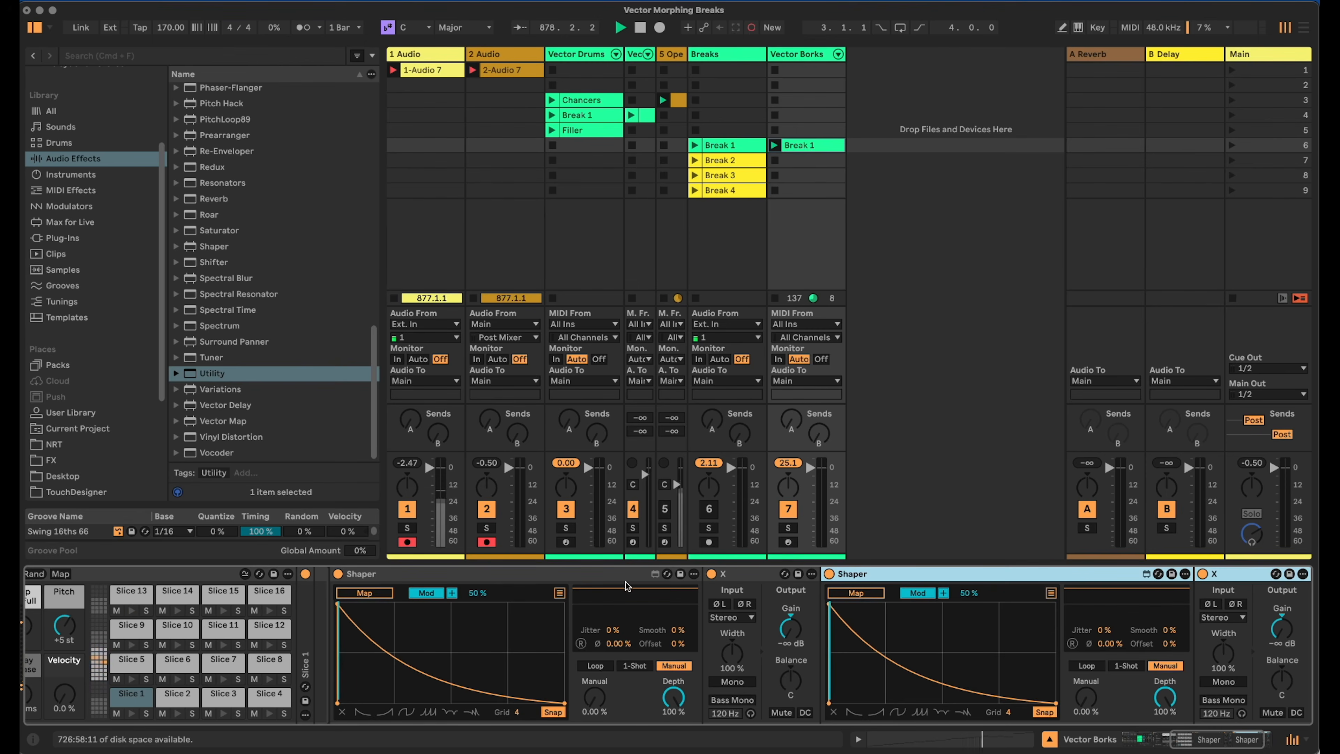
{"action": "left_click", "coordinate": [338, 606]}
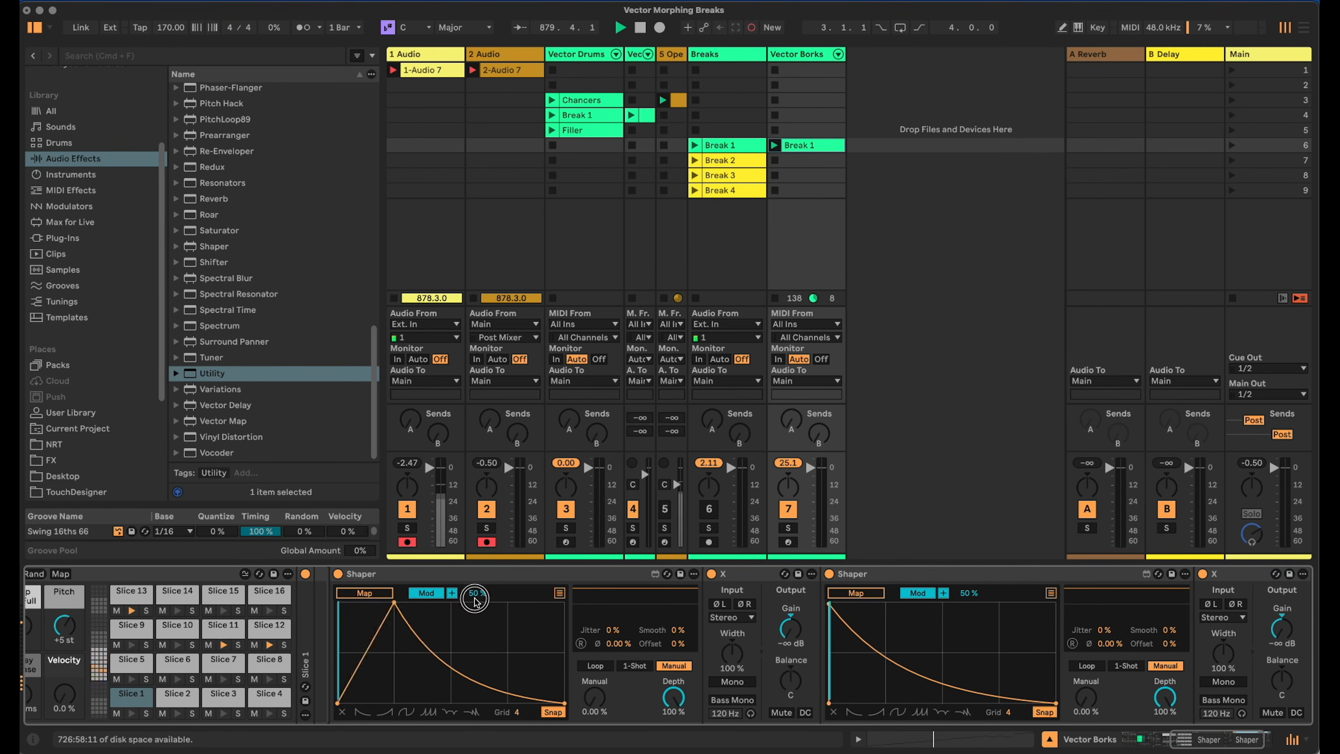
{"action": "key", "text": "super+Tab"}
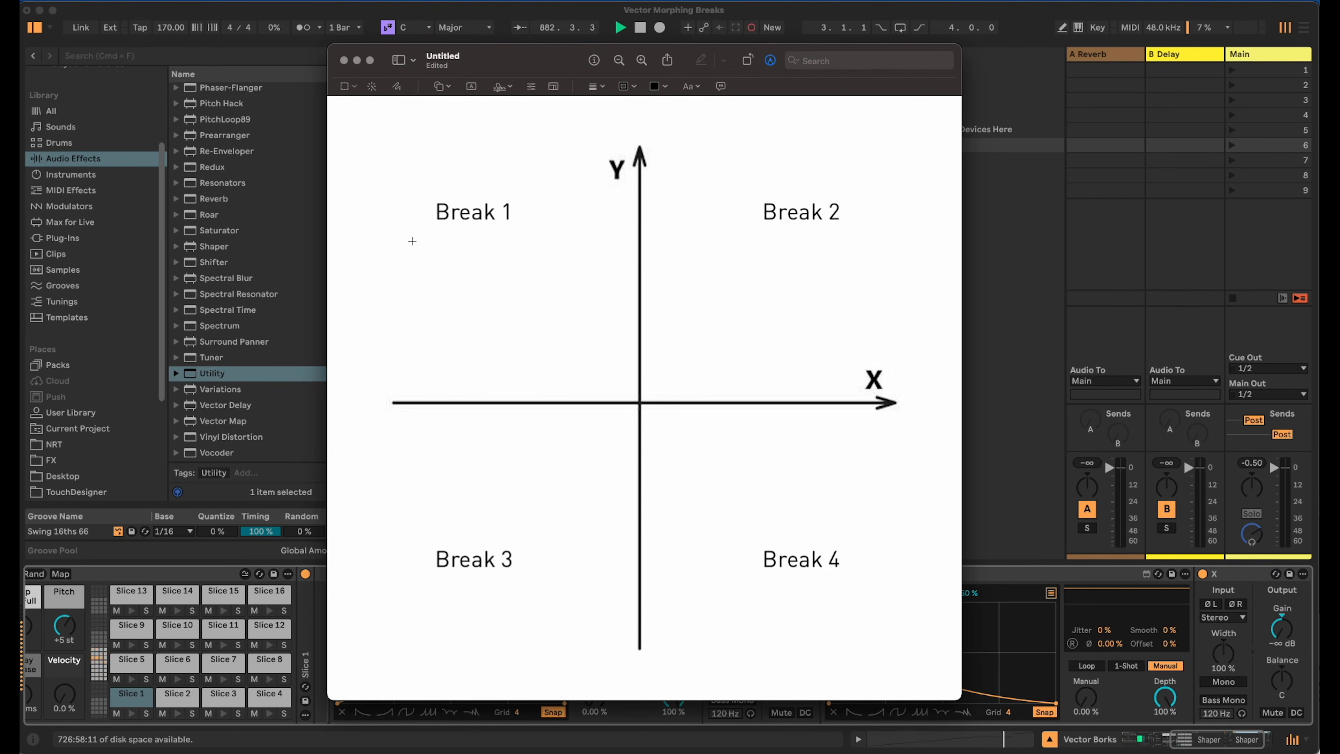
{"action": "key", "text": "super+Tab"}
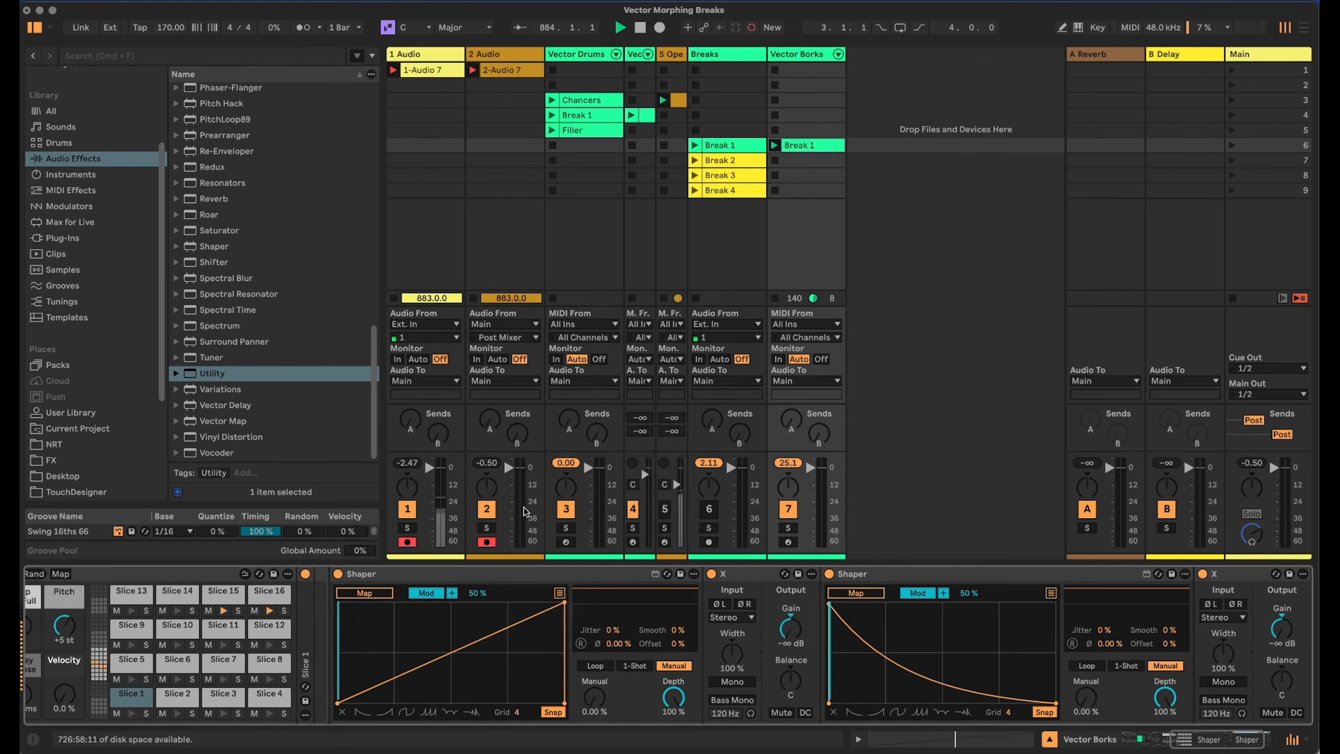
{"action": "left_click_drag", "start_coordinate": [448, 637], "coordinate": [455, 633]}
Map the first Break 2 Shaper to the following X Utility's Gain, and map its Manual control to the X macro.
{"action": "left_click", "coordinate": [378, 593]}
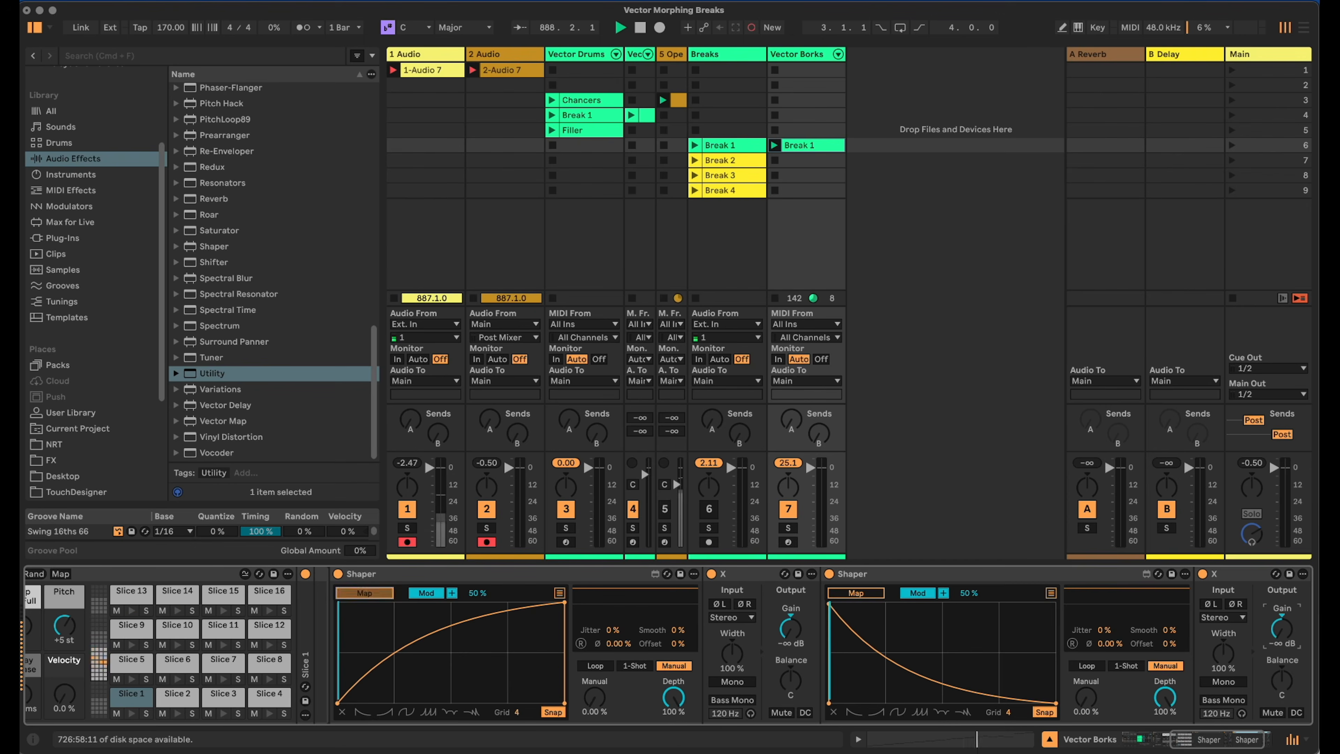
{"action": "left_click", "coordinate": [1282, 628]}
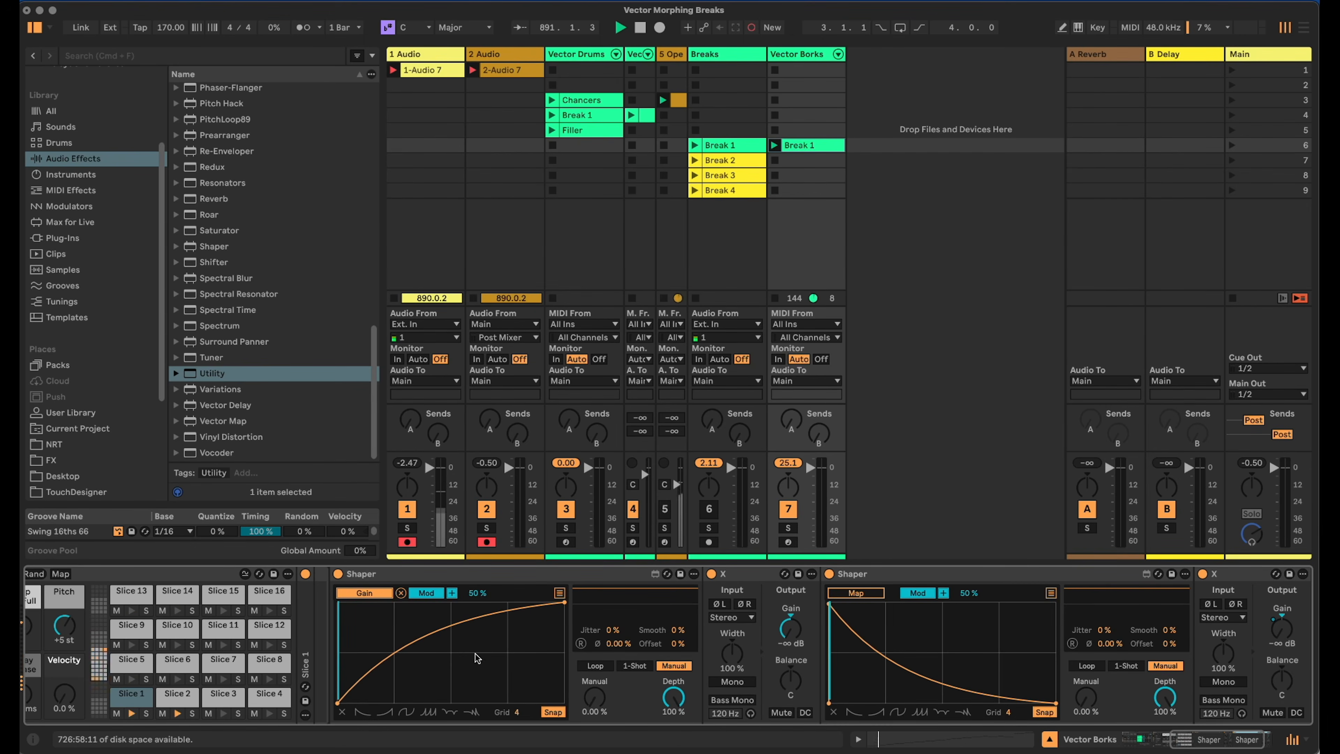
{"action": "right_click", "coordinate": [594, 697]}
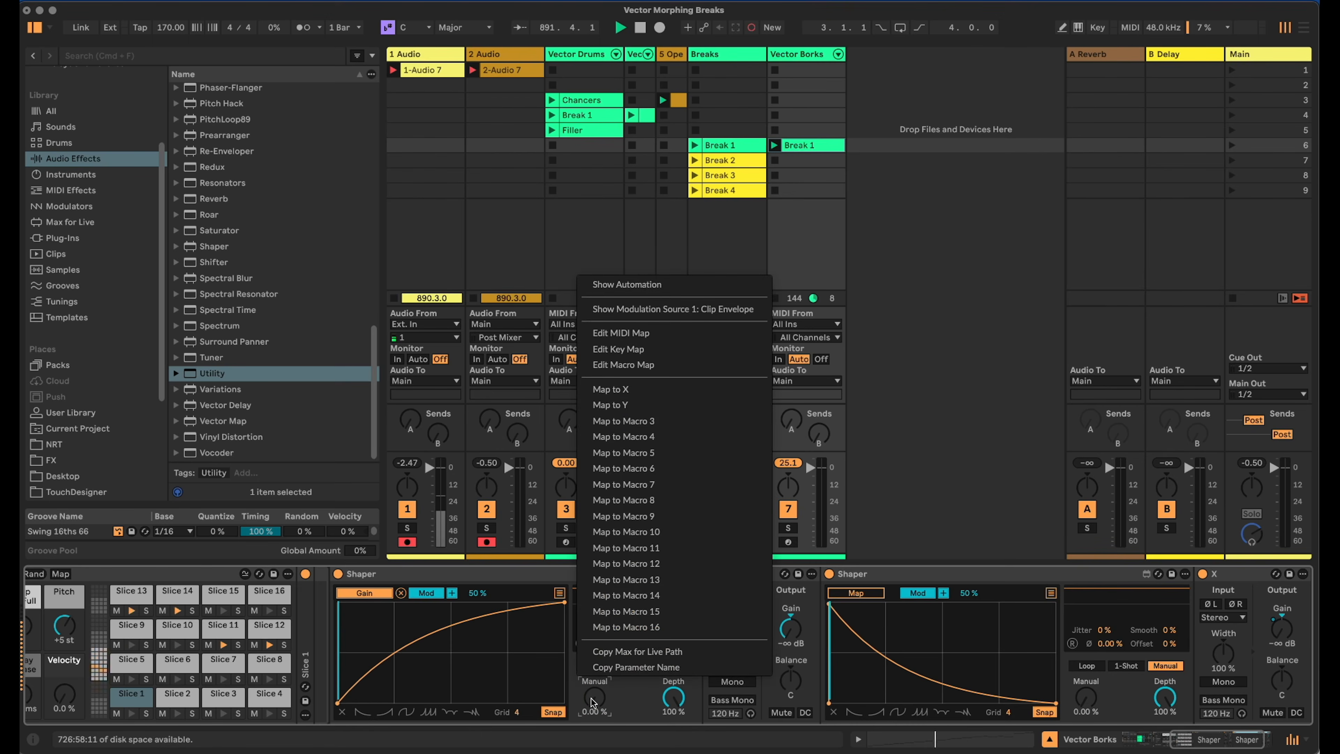
{"action": "left_click", "coordinate": [654, 392]}
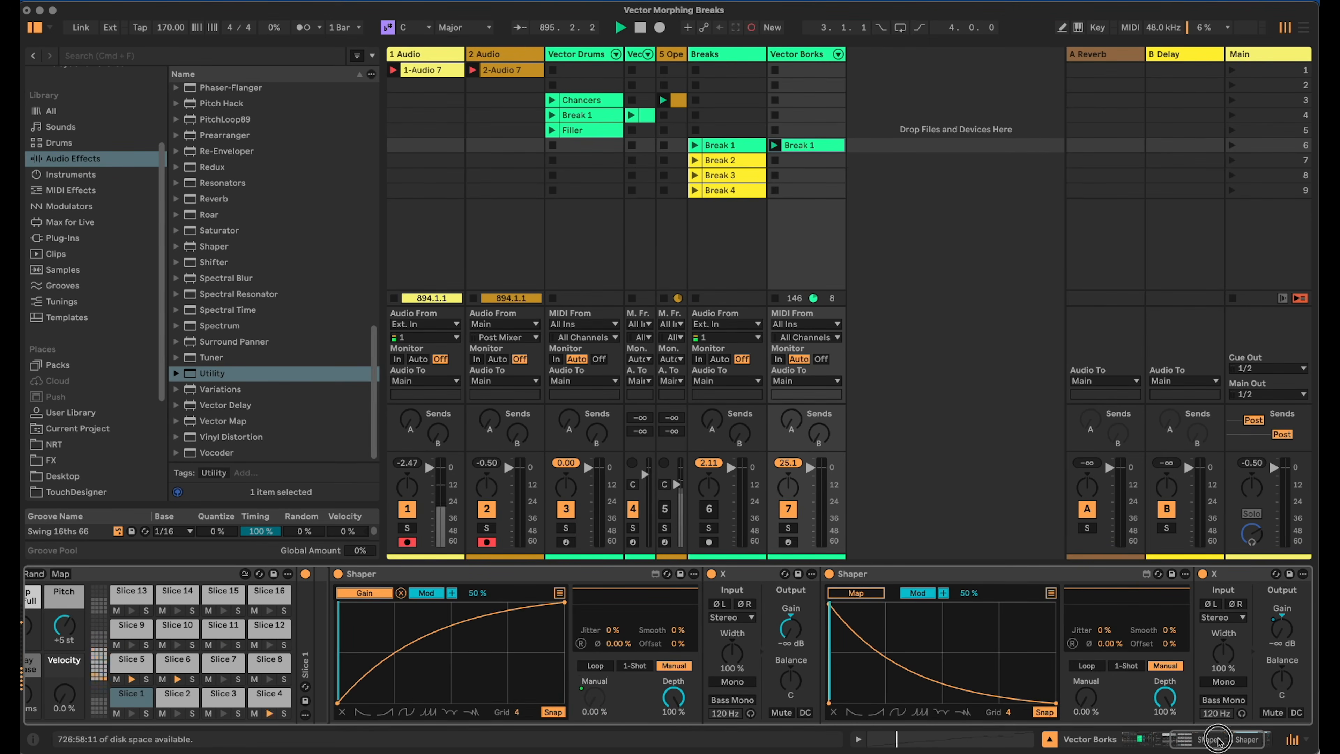
Reshape the second Break 2 Shaper's curve into a rising line bowed upward.
{"action": "left_click_drag", "start_coordinate": [1217, 738], "coordinate": [1228, 737]}
{"action": "left_click_drag", "start_coordinate": [723, 604], "coordinate": [724, 702]}
{"action": "left_click_drag", "start_coordinate": [949, 703], "coordinate": [949, 601]}
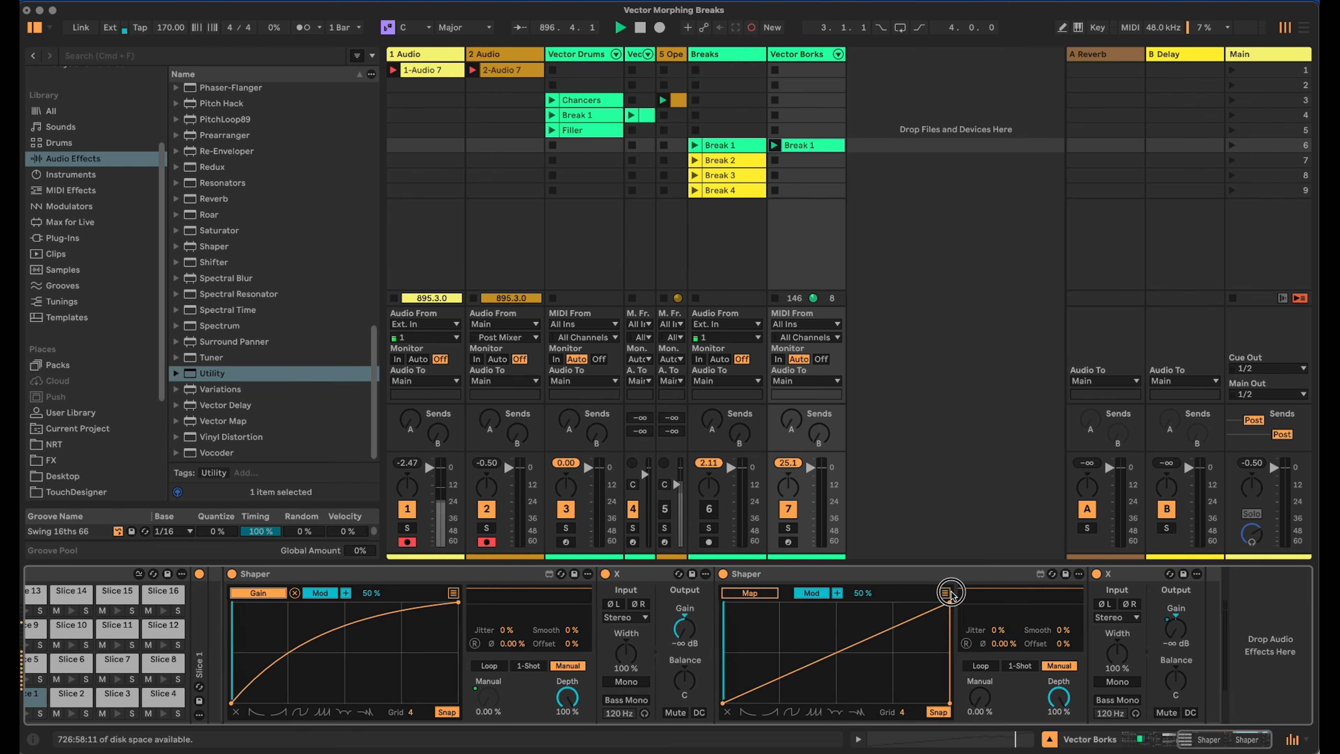
{"action": "mouse_move", "coordinate": [858, 643]}
{"action": "left_mouse_down"}
{"action": "mouse_move", "coordinate": [847, 628]}
{"action": "mouse_move", "coordinate": [842, 640]}
{"action": "left_mouse_up"}
Map each Break 2 Shaper to the Gain of the Utility following it, and the second Shaper's Manual control to the Y macro.
{"action": "left_click", "coordinate": [838, 593]}
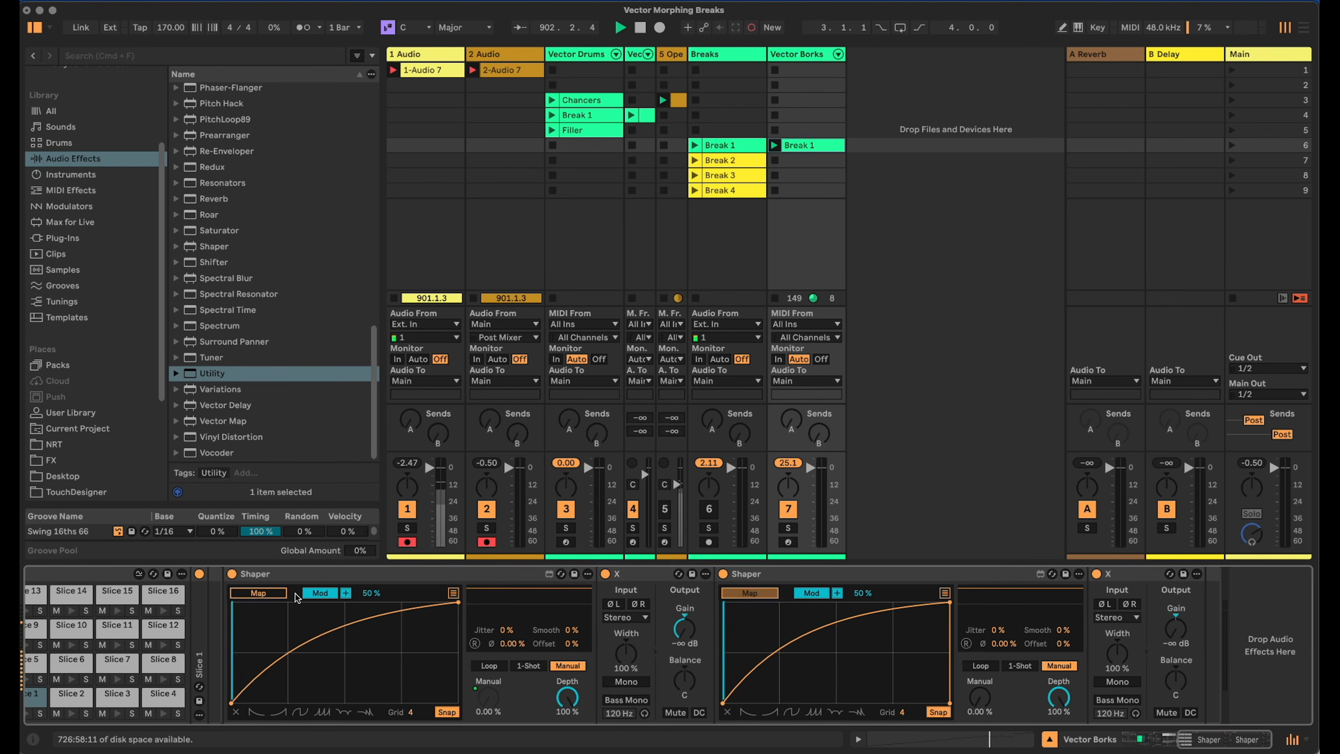
{"action": "left_click", "coordinate": [680, 631]}
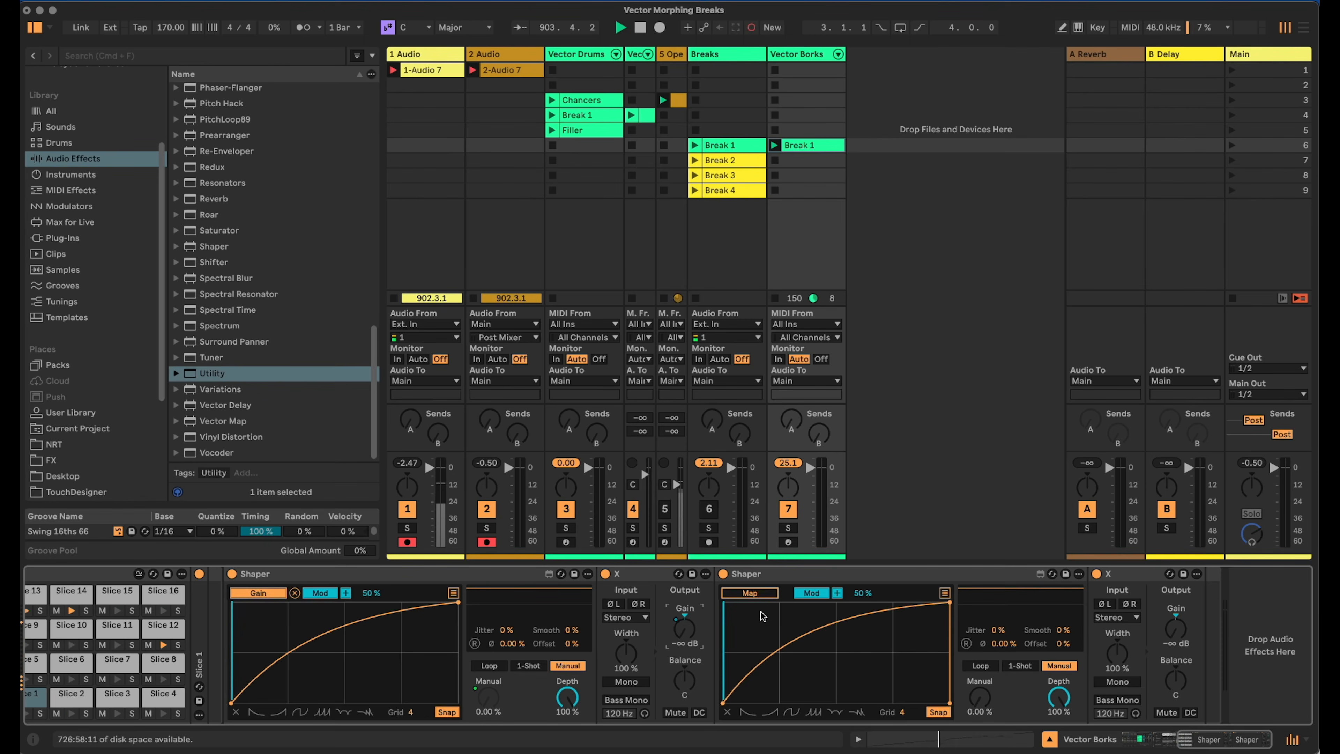
{"action": "left_click", "coordinate": [1180, 622]}
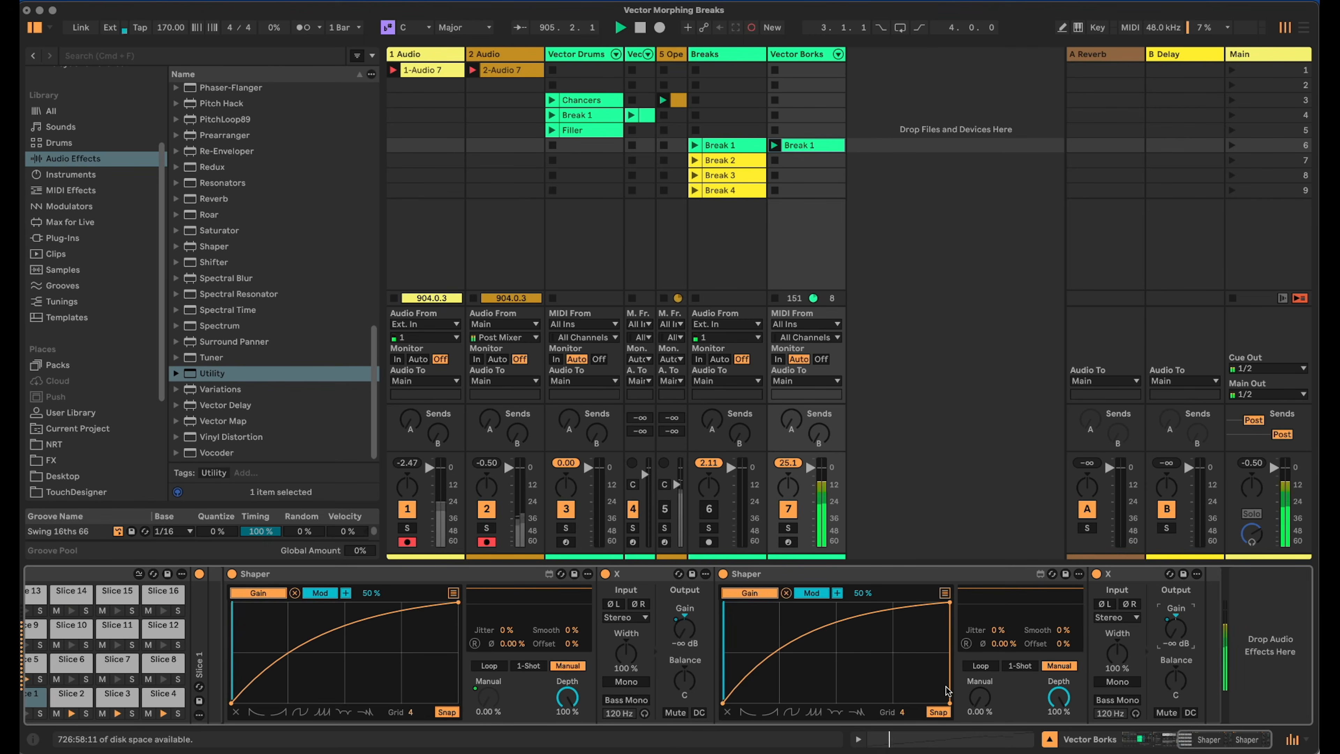
{"action": "right_click", "coordinate": [975, 692]}
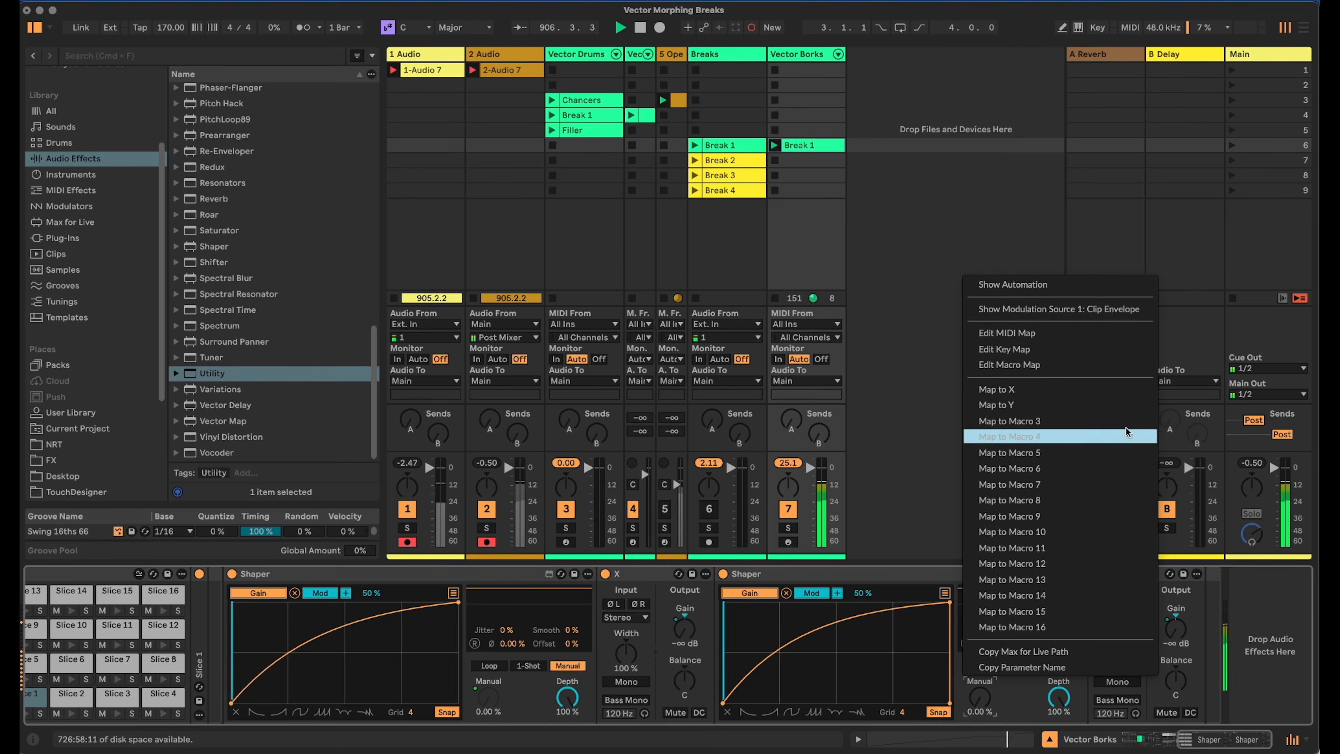
{"action": "left_click", "coordinate": [996, 389]}
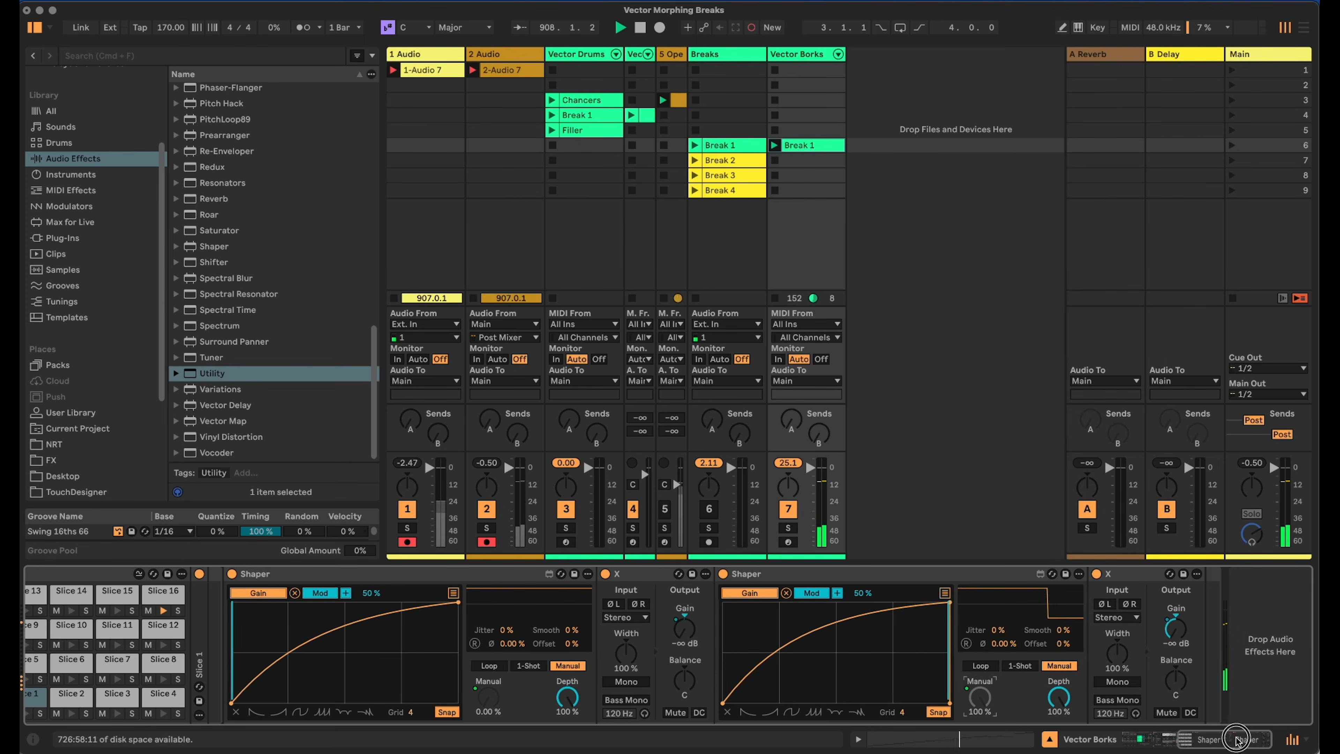
Sweep the X and Y macros to test Break 2's fade and its crossfade with Break 1.
{"action": "left_click_drag", "start_coordinate": [1237, 738], "coordinate": [1127, 743]}
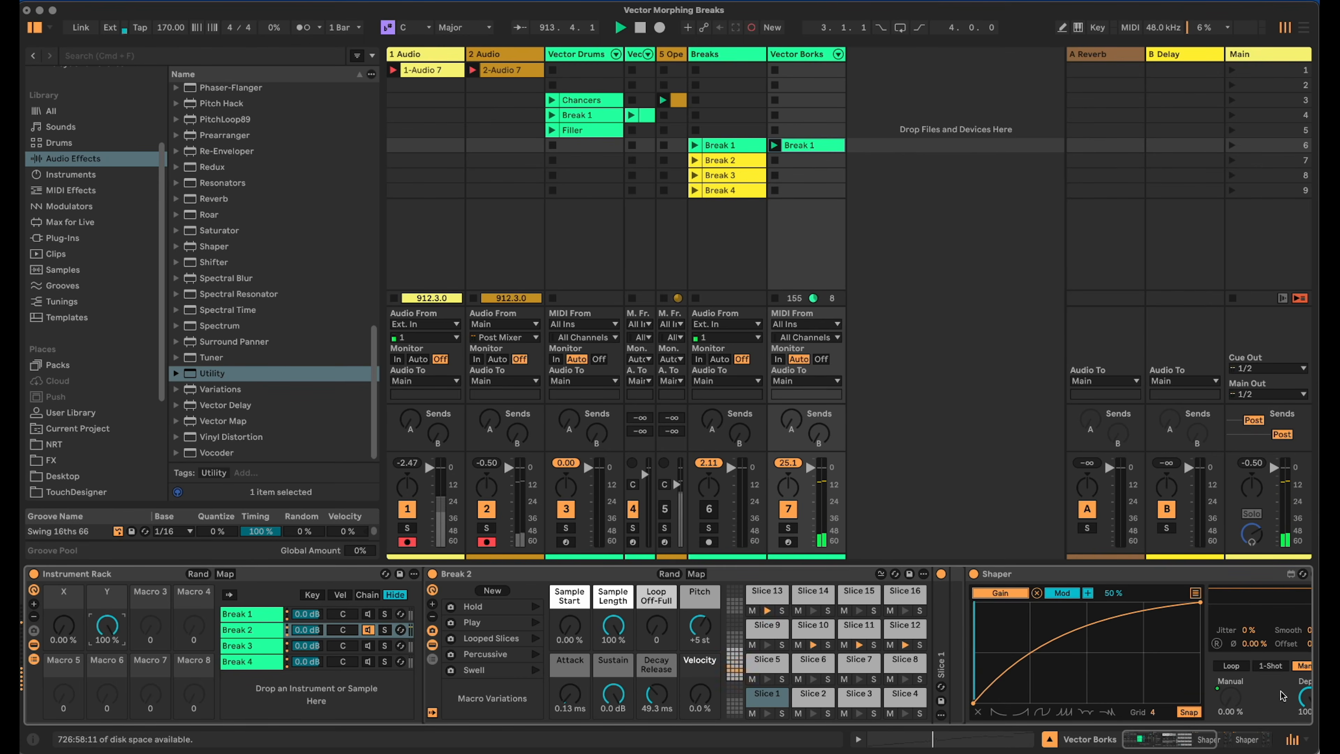
{"action": "left_click", "coordinate": [1229, 737]}
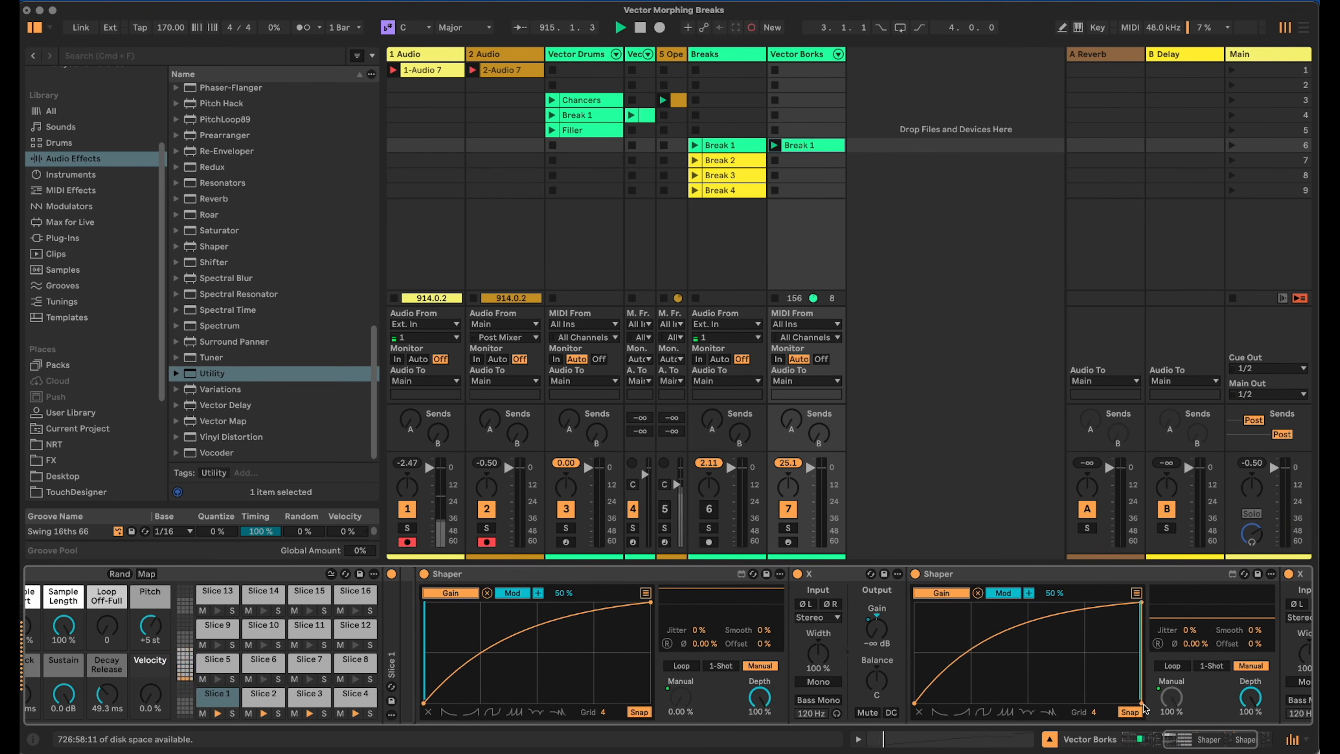
{"action": "left_click", "coordinate": [1142, 739]}
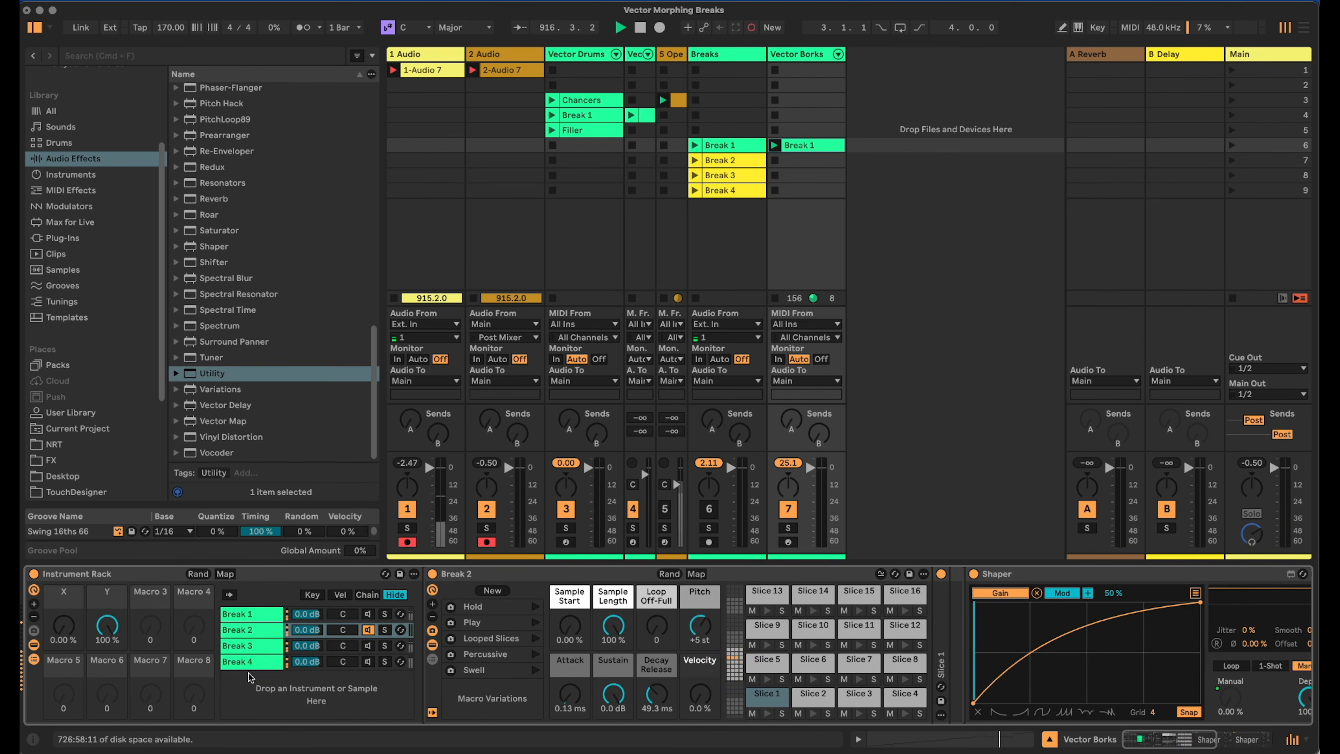
{"action": "left_click", "coordinate": [106, 625]}
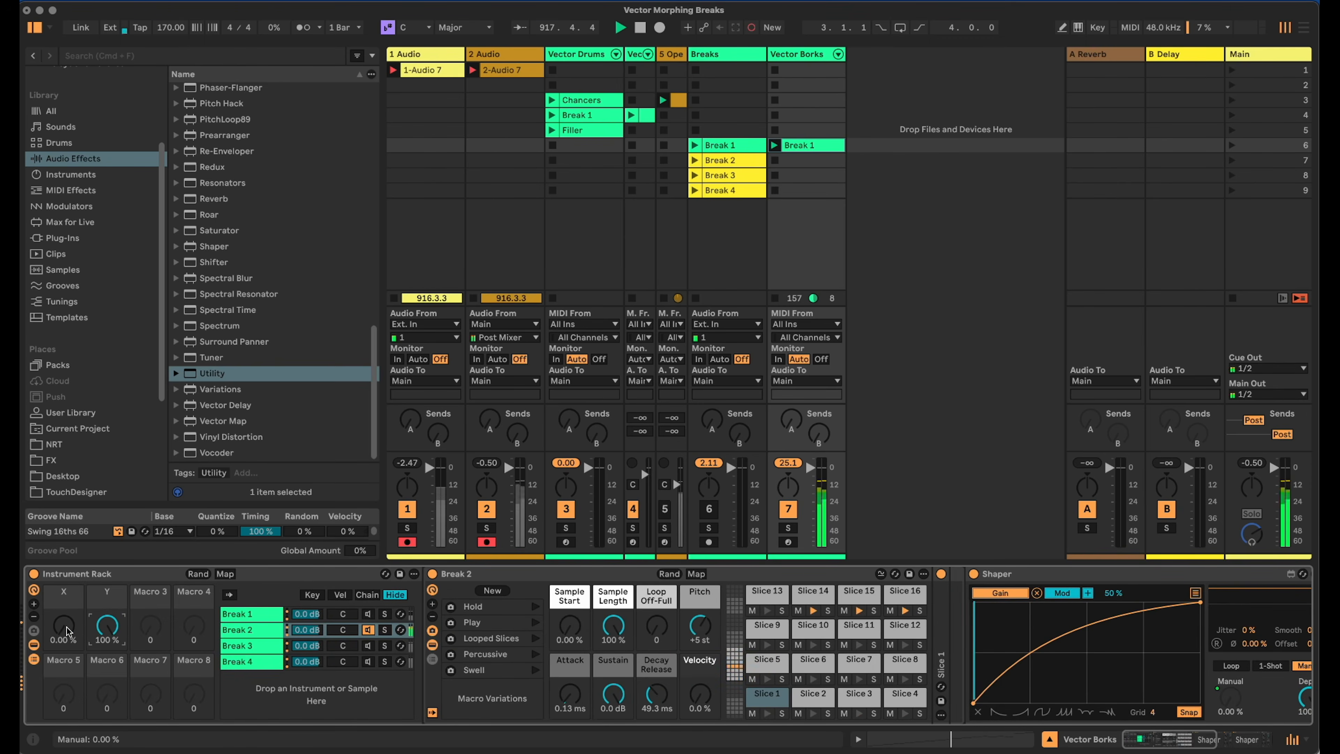
{"action": "left_click_drag", "start_coordinate": [68, 630], "coordinate": [68, 578]}
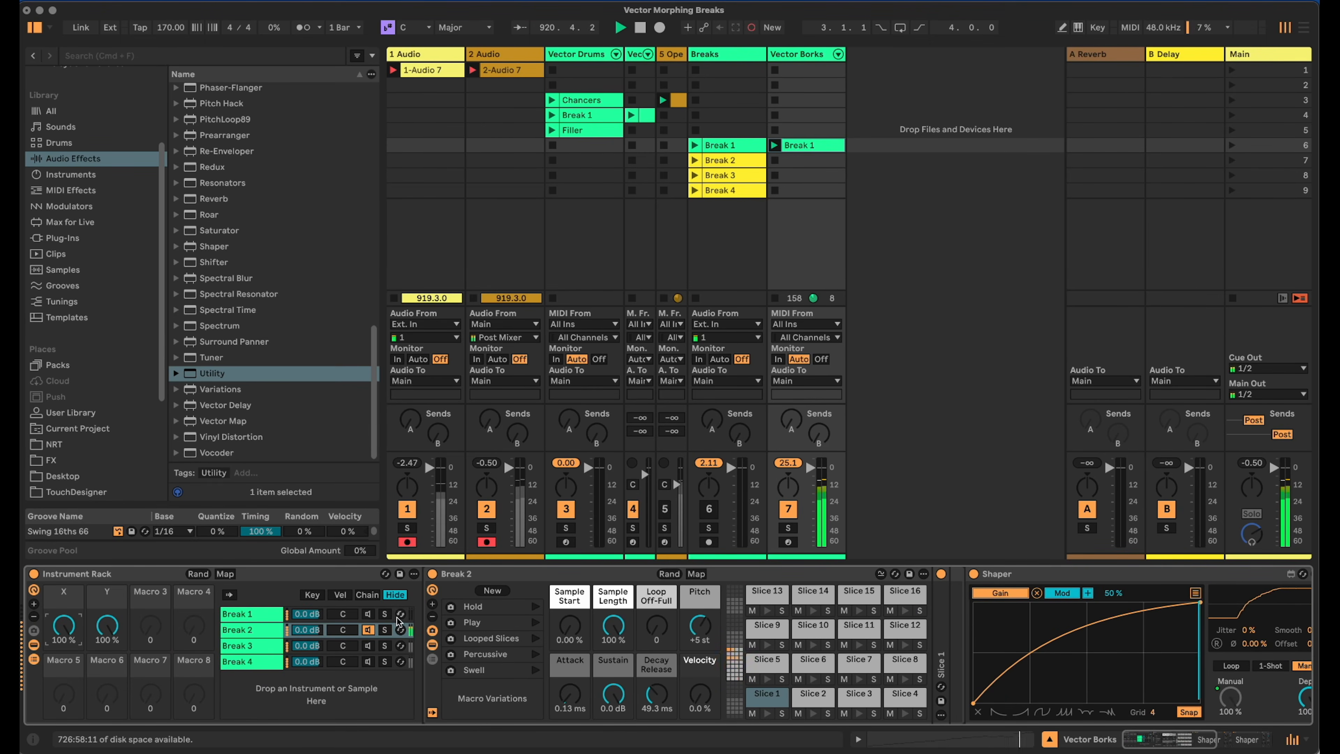
{"action": "left_click_drag", "start_coordinate": [62, 625], "coordinate": [62, 627]}
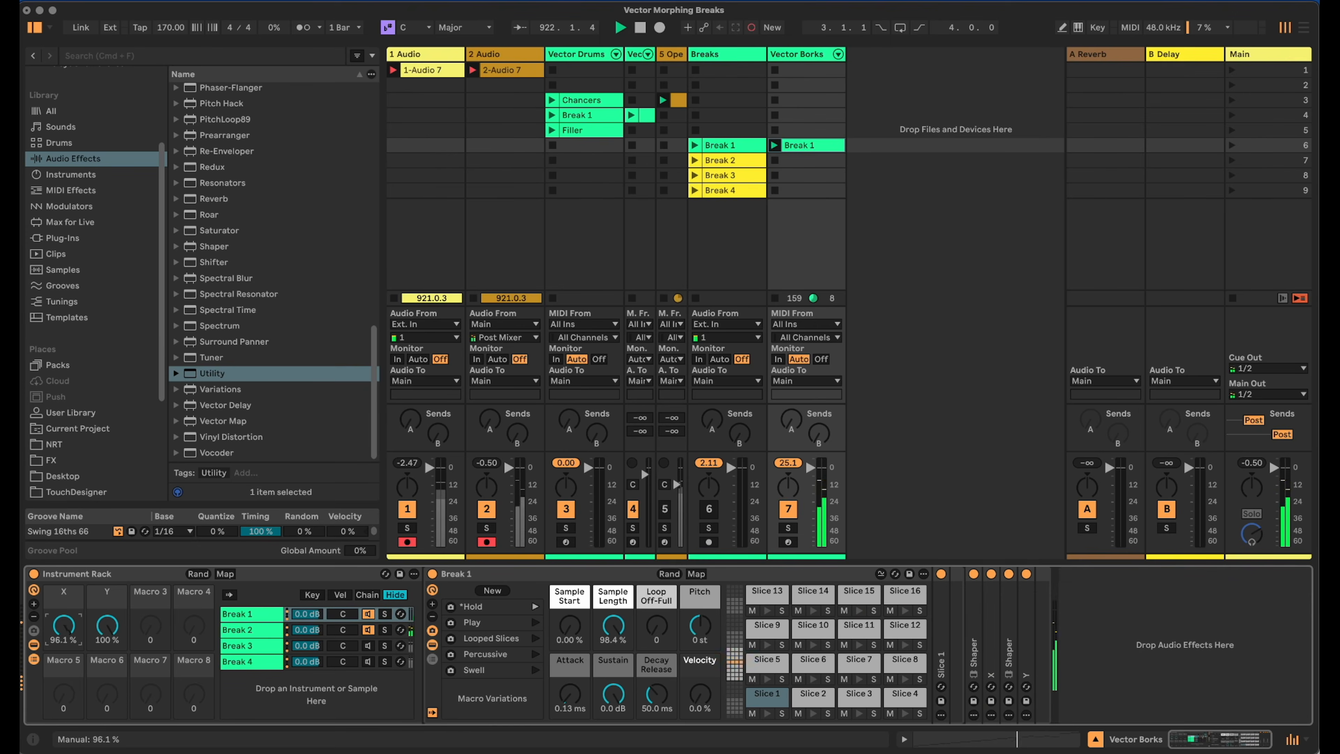
{"action": "left_click_drag", "start_coordinate": [62, 627], "coordinate": [62, 638]}
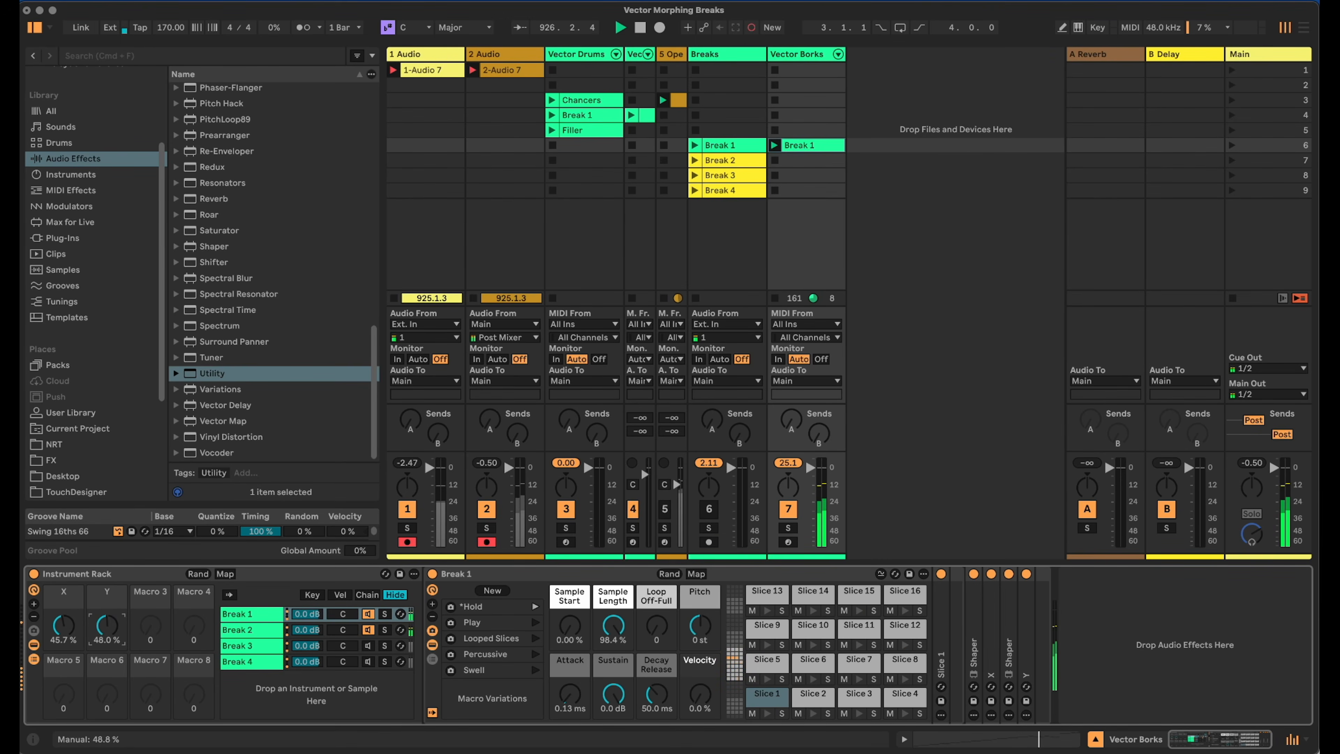
With Break 3's EQ Eight collapsed, make Break 3 the only active chain and set its volume to -4.0 dB.
{"action": "left_click", "coordinate": [238, 649]}
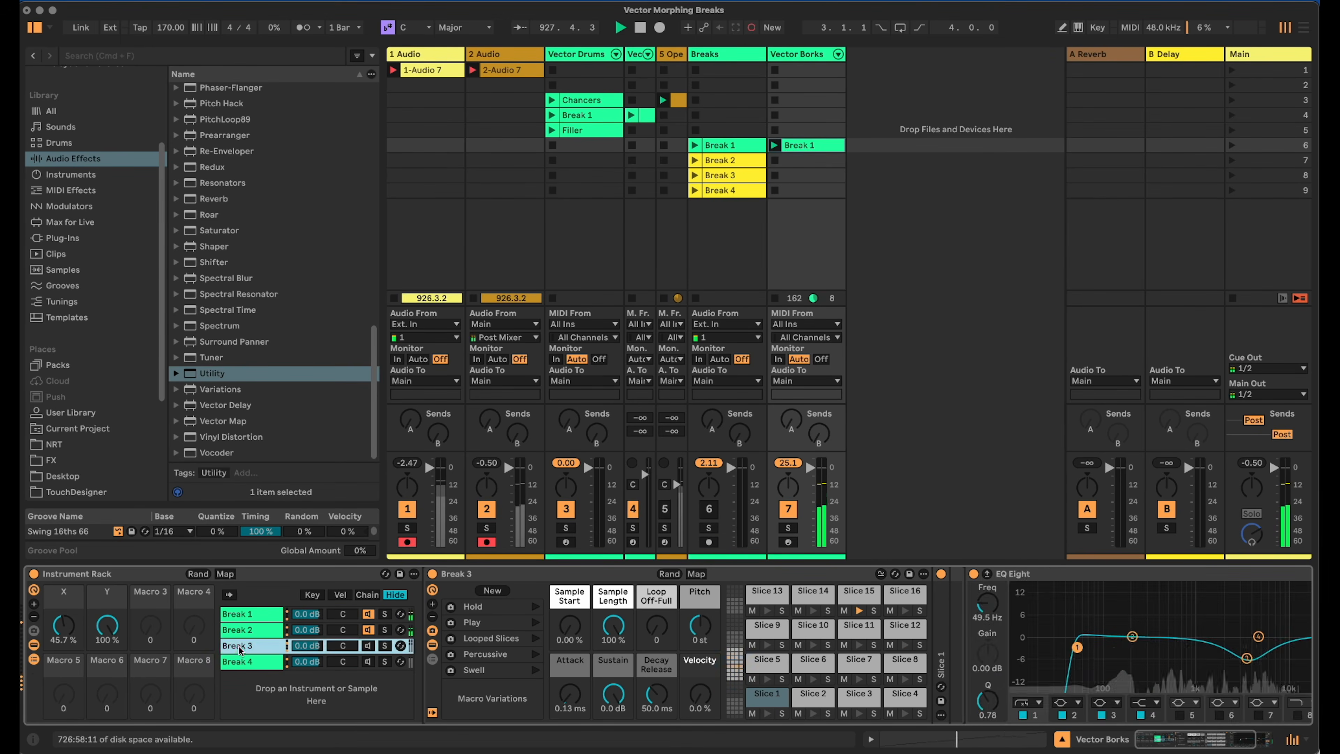
{"action": "double_click", "coordinate": [1013, 574]}
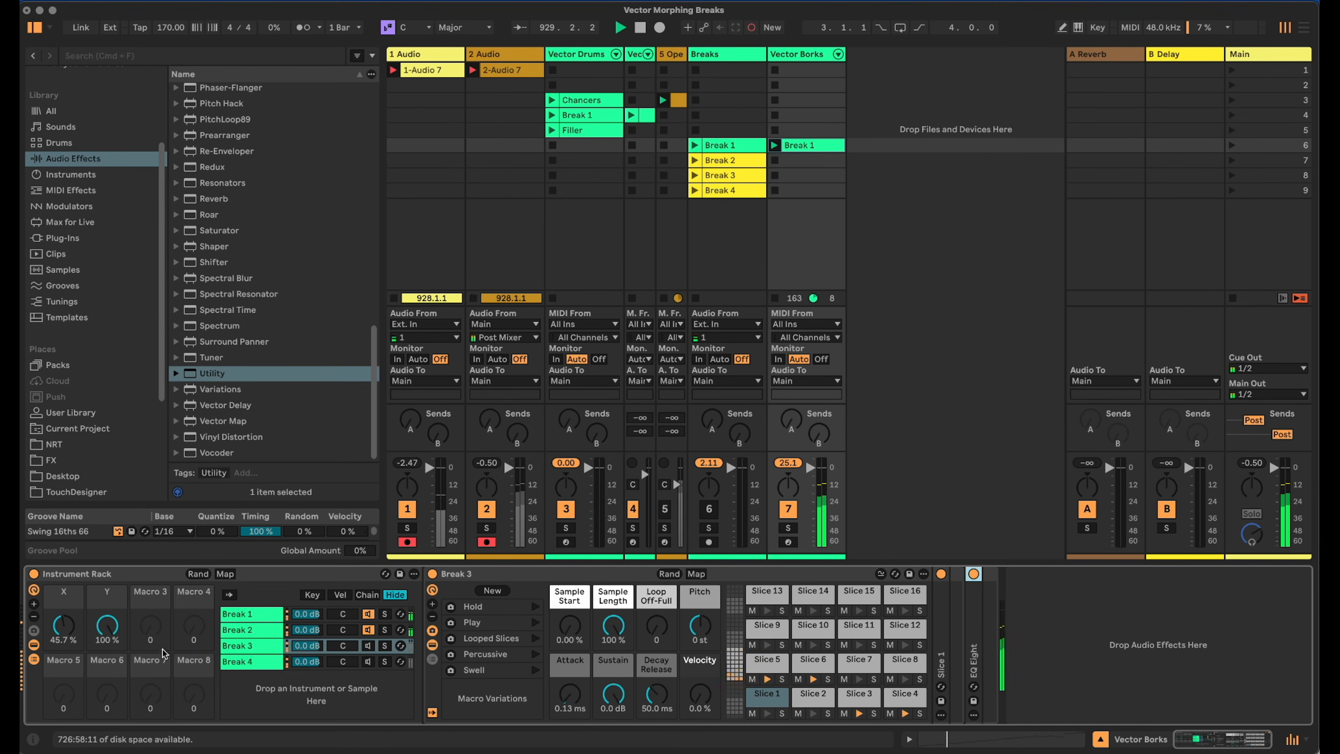
{"action": "left_click", "coordinate": [368, 646]}
{"action": "left_click", "coordinate": [368, 630]}
{"action": "left_click", "coordinate": [368, 614]}
{"action": "left_click_drag", "start_coordinate": [309, 646], "coordinate": [309, 651]}
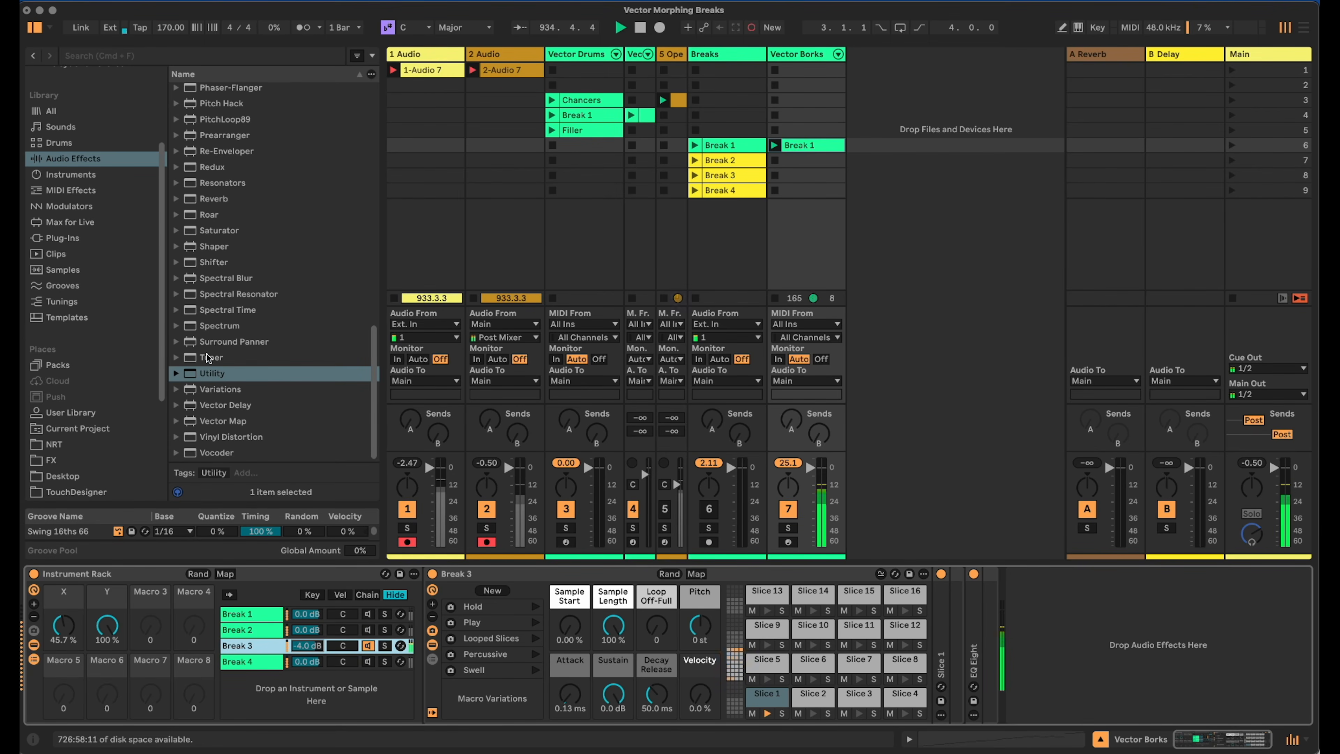
Add a Shaper in Manual mode and a Utility with Gain at -∞ dB after Break 3's EQ Eight.
{"action": "left_click_drag", "start_coordinate": [206, 246], "coordinate": [978, 608]}
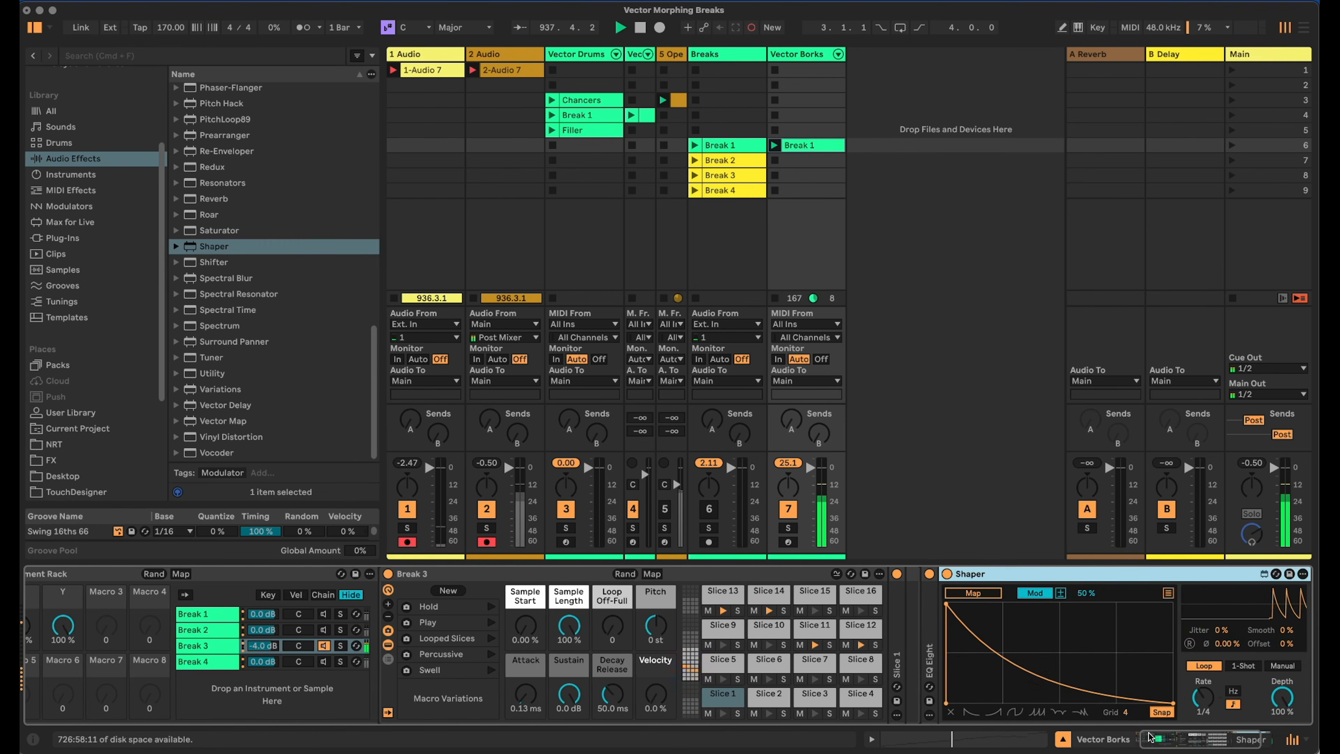
{"action": "left_click_drag", "start_coordinate": [211, 372], "coordinate": [1126, 580]}
{"action": "left_click_drag", "start_coordinate": [1230, 738], "coordinate": [1298, 740]}
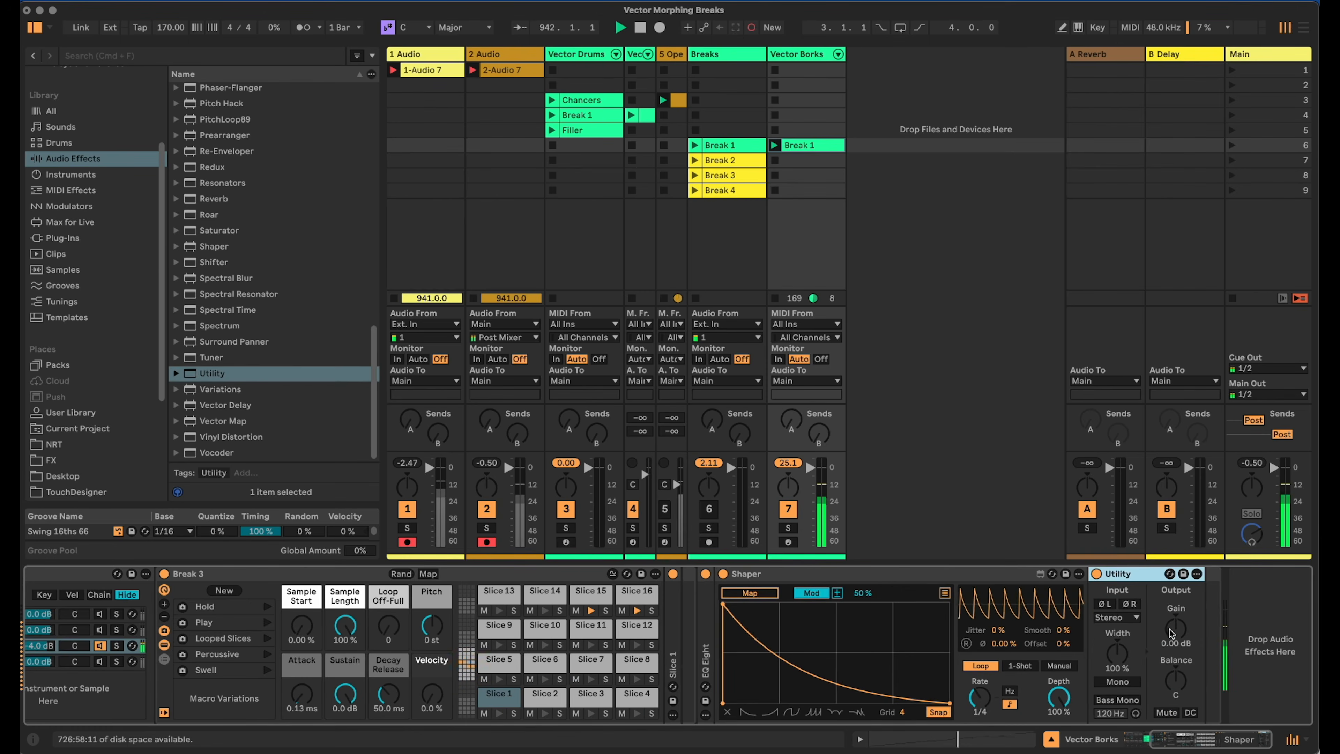
{"action": "left_click_drag", "start_coordinate": [1176, 628], "coordinate": [1176, 723]}
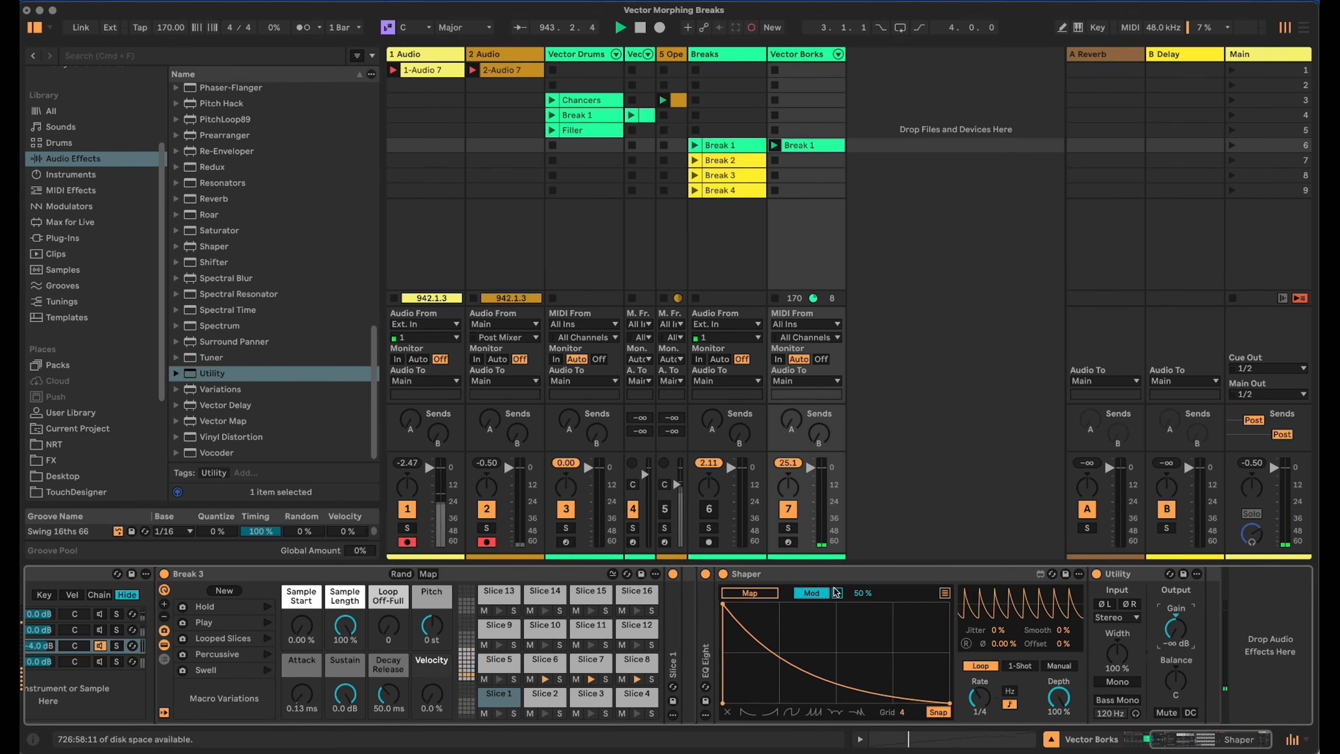
{"action": "left_click", "coordinate": [1059, 665]}
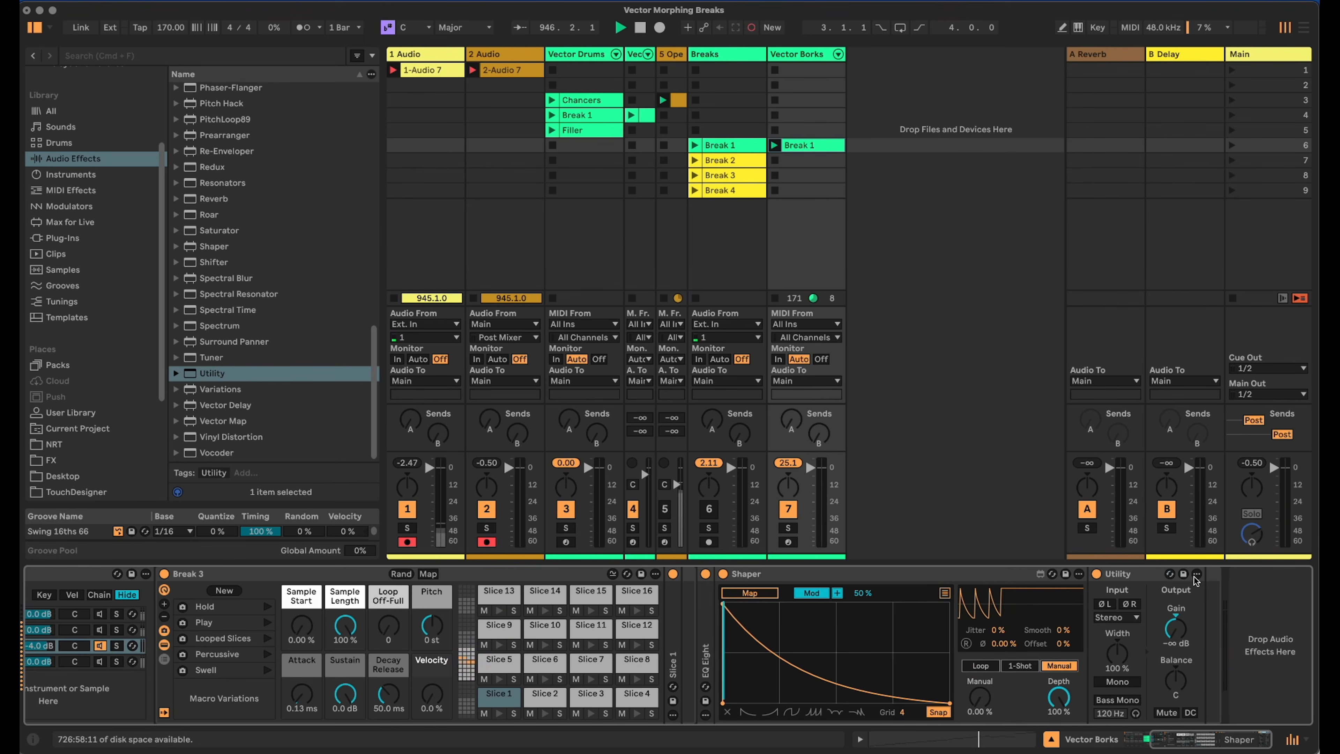
Duplicate the Shaper and Utility together in the Break 3 chain.
{"action": "left_click", "coordinate": [1124, 577]}
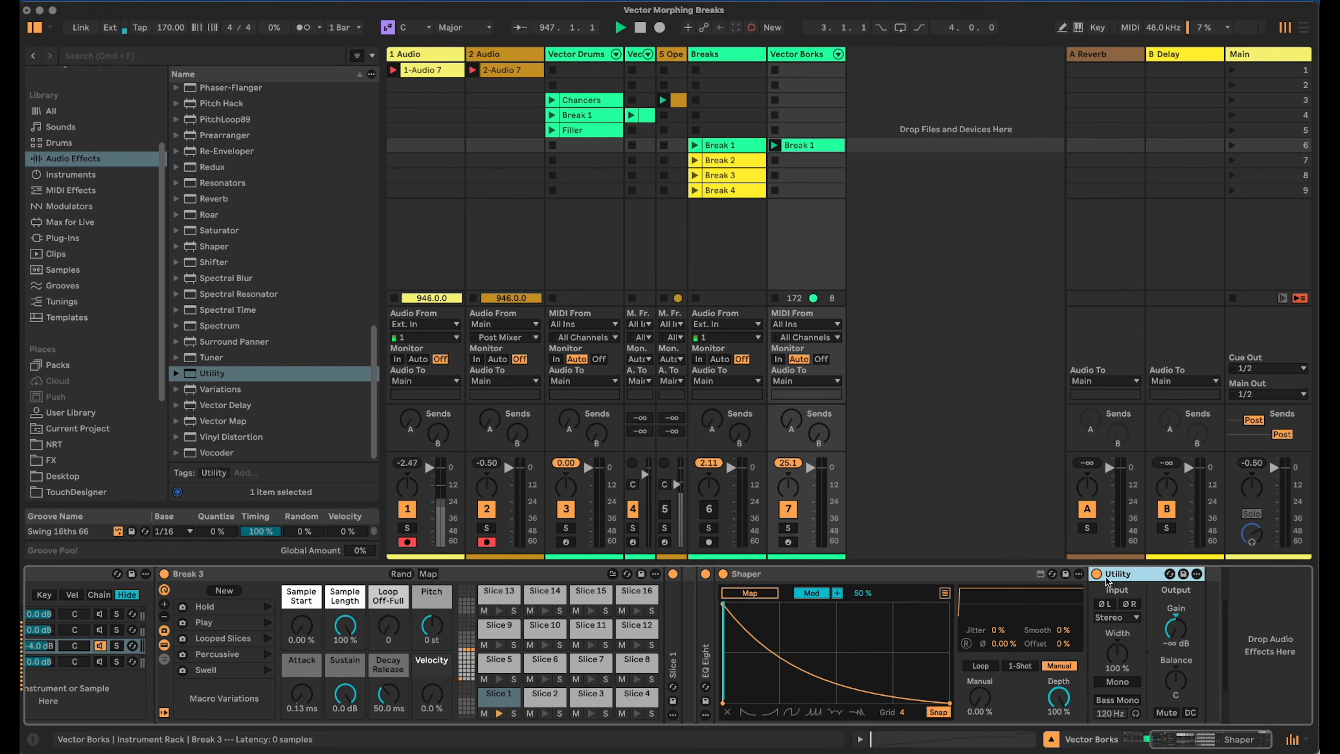
{"action": "left_click", "coordinate": [954, 579]}
{"action": "key", "text": "super+d"}
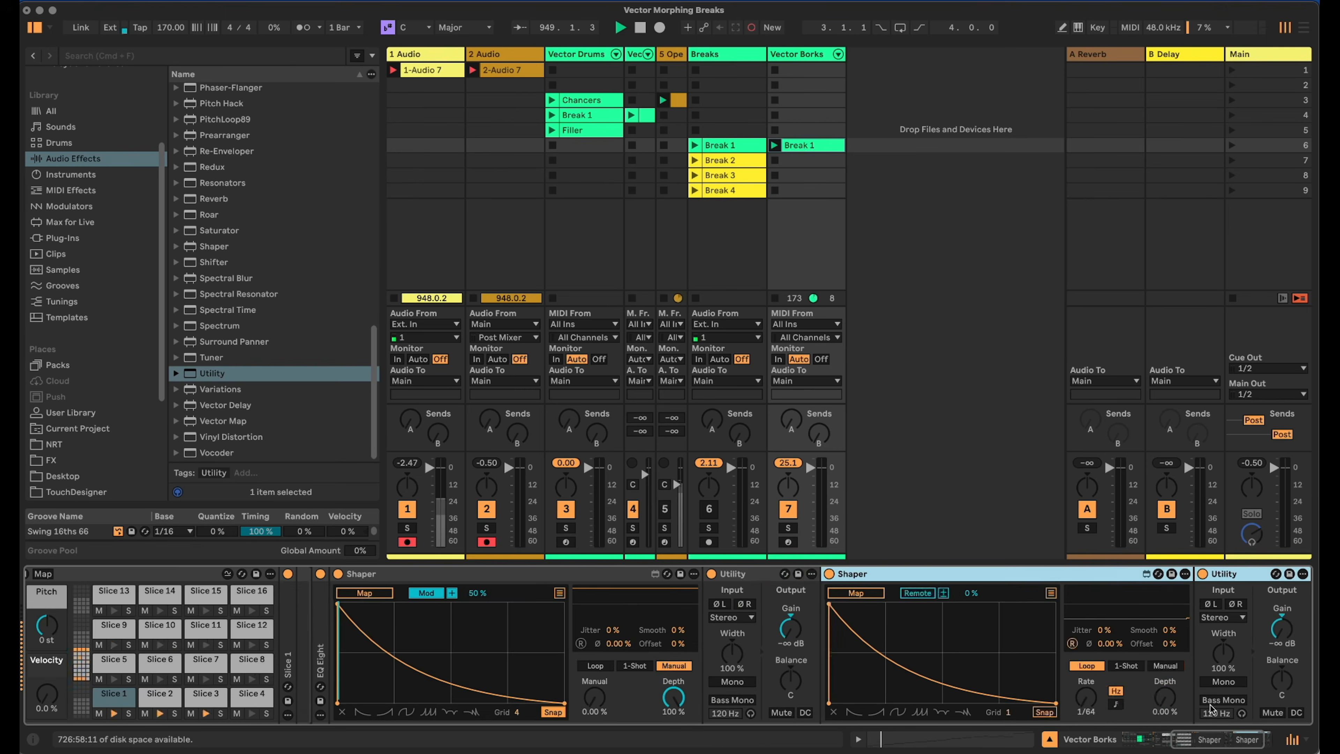
Rename the first Break 3 Utility X and the second one Y.
{"action": "left_click", "coordinate": [753, 573]}
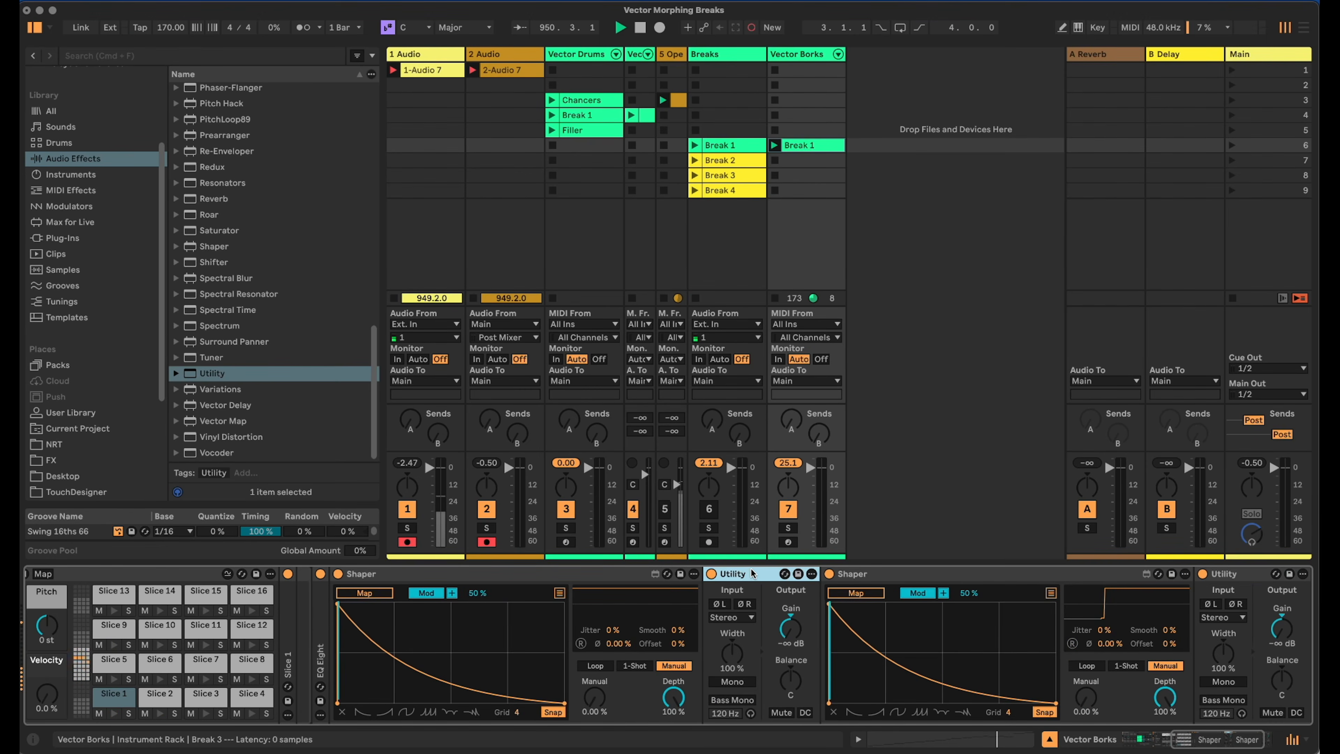
{"action": "left_click", "coordinate": [1233, 574]}
{"action": "key", "text": "super+r"}
{"action": "type", "text": "Y"}
{"action": "key", "text": "Return"}
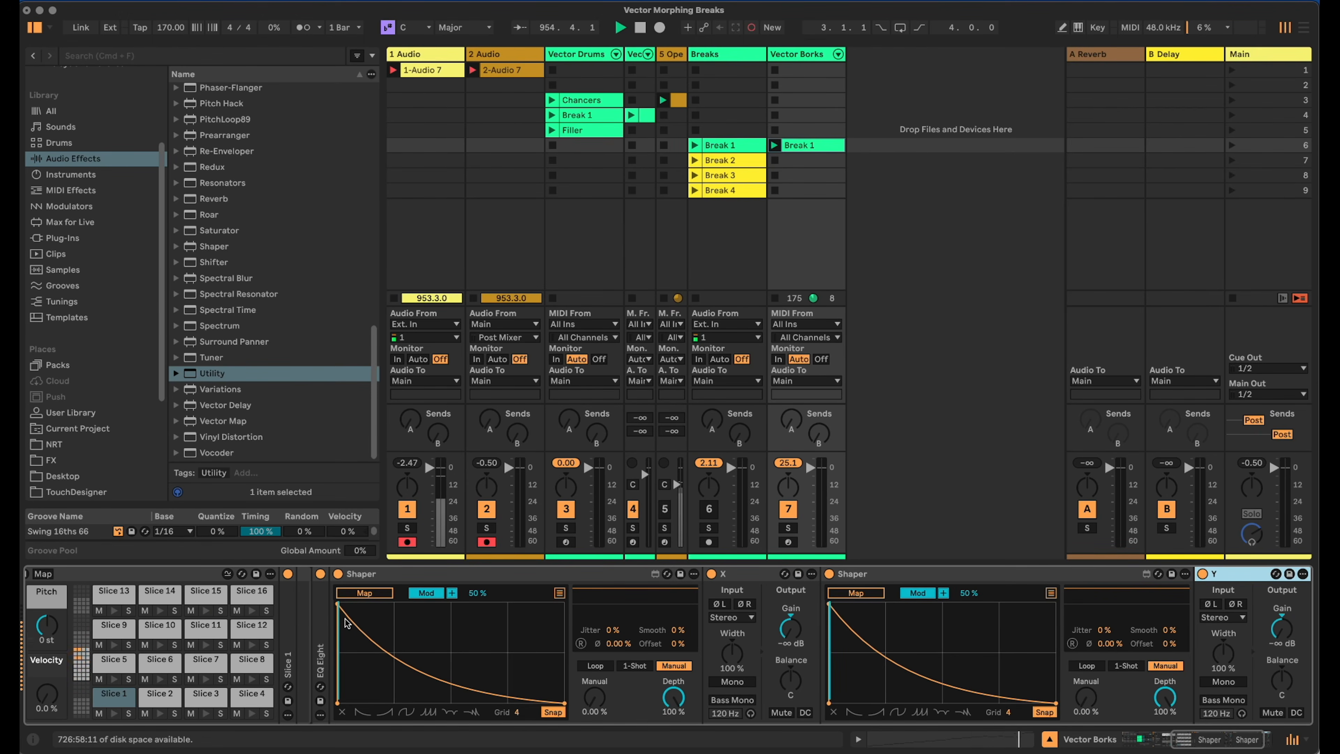
Bow the first Break 3 Shaper's falling curve upward, checking the X/Y axis diagram, and map it to the X Utility's Gain.
{"action": "mouse_move", "coordinate": [437, 675]}
{"action": "left_mouse_down"}
{"action": "mouse_move", "coordinate": [442, 656]}
{"action": "mouse_move", "coordinate": [433, 670]}
{"action": "left_mouse_up"}
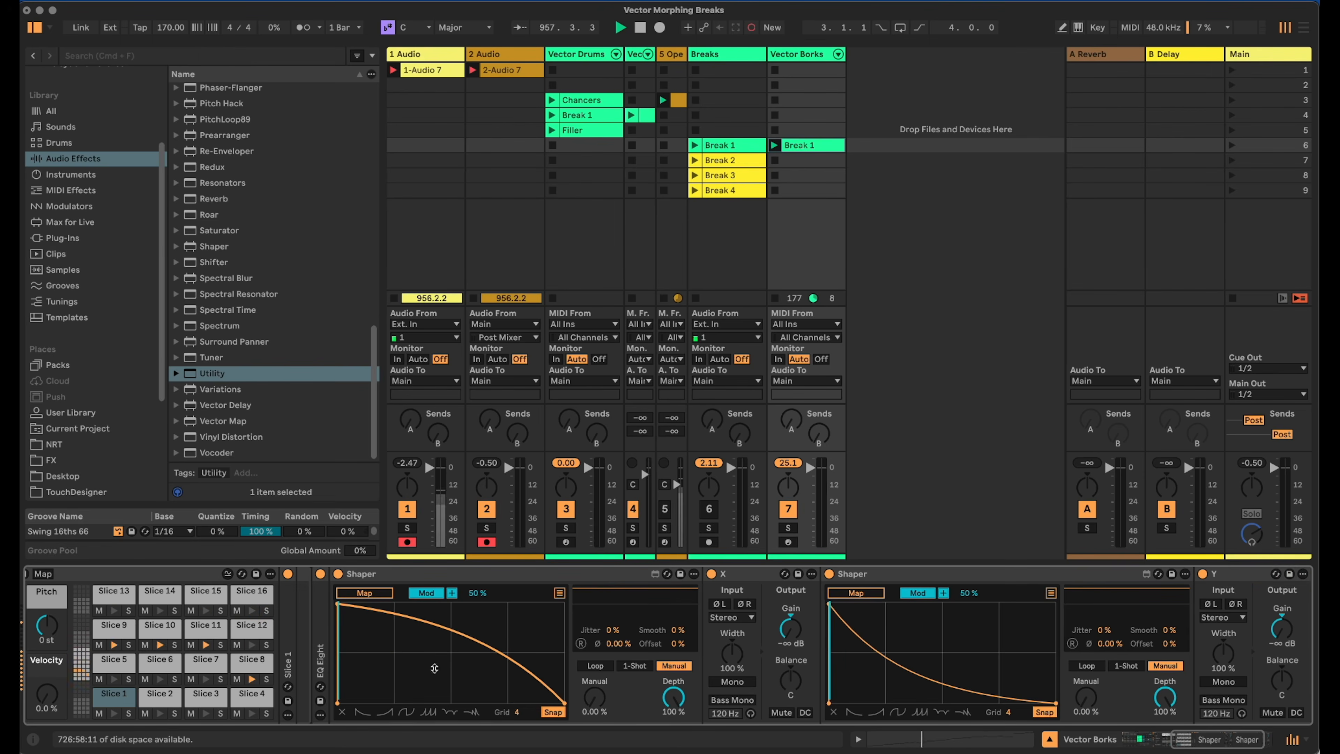
{"action": "key", "text": "super+Tab"}
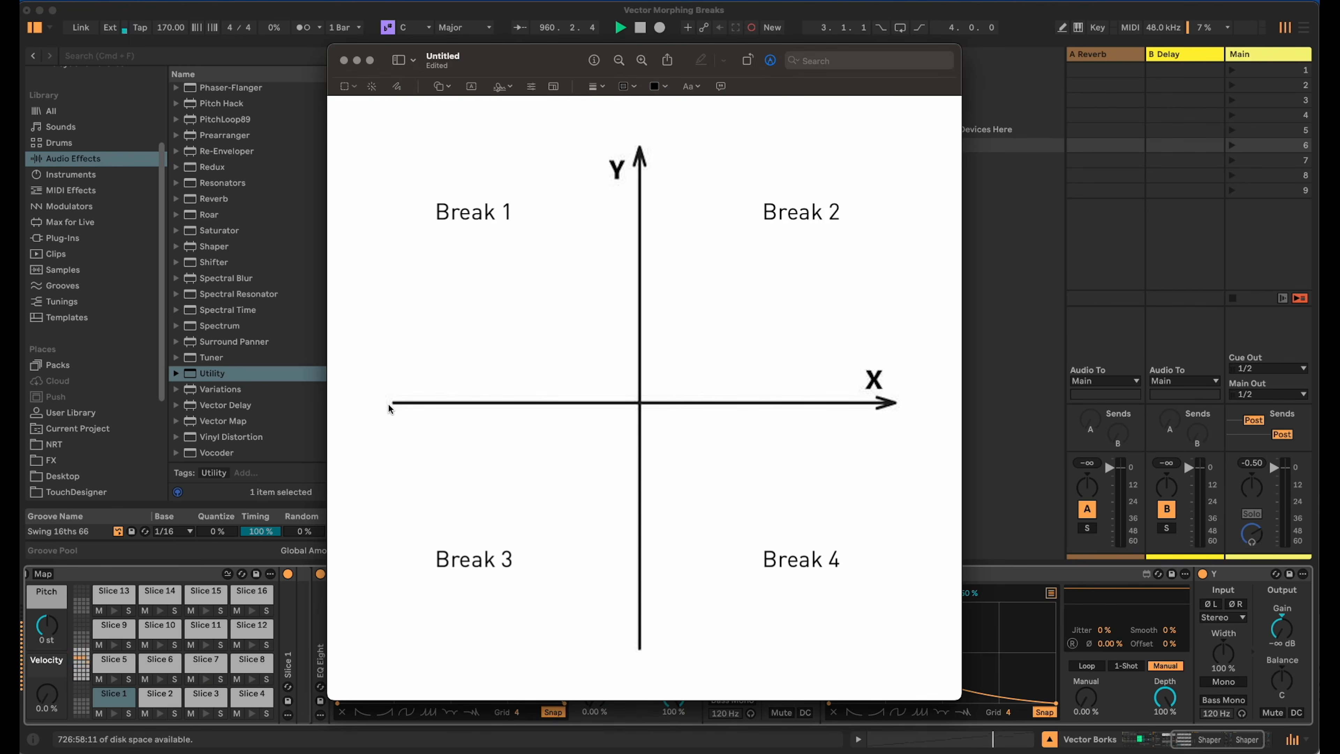
{"action": "key", "text": "super+Tab"}
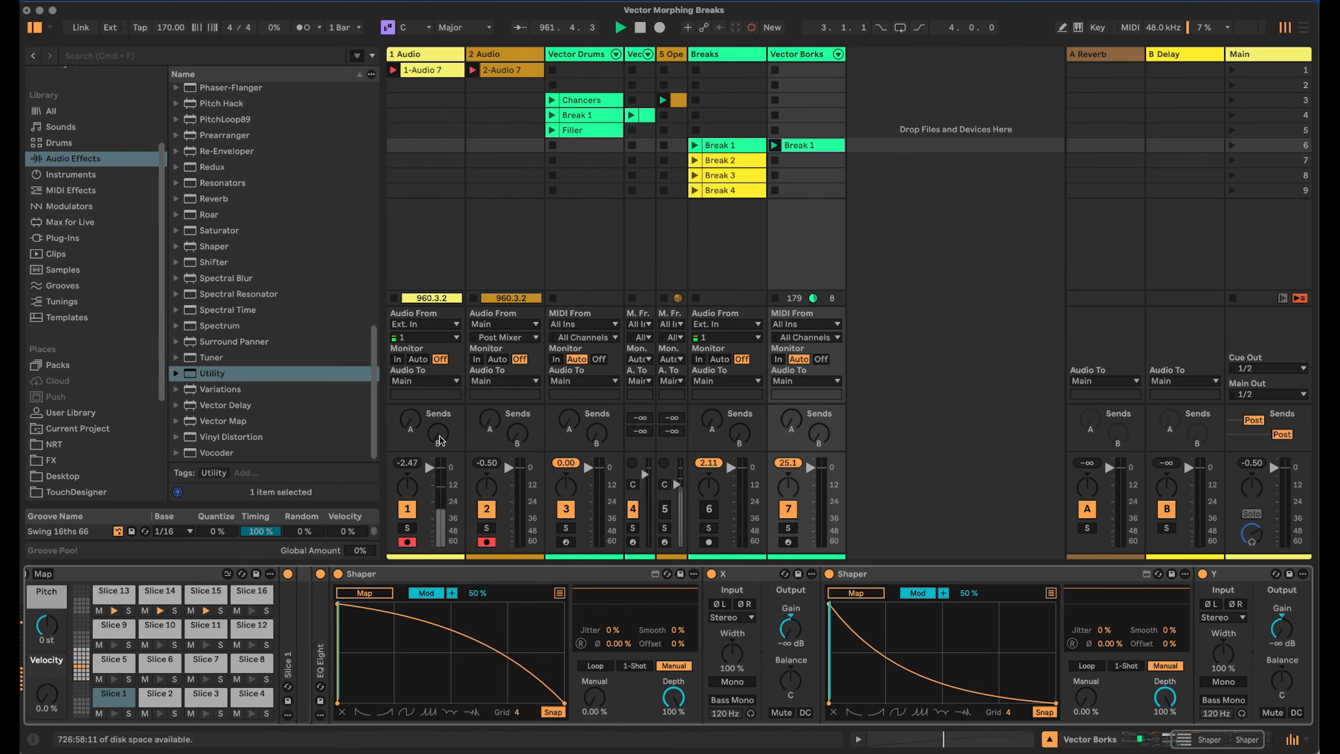
{"action": "left_click", "coordinate": [366, 593]}
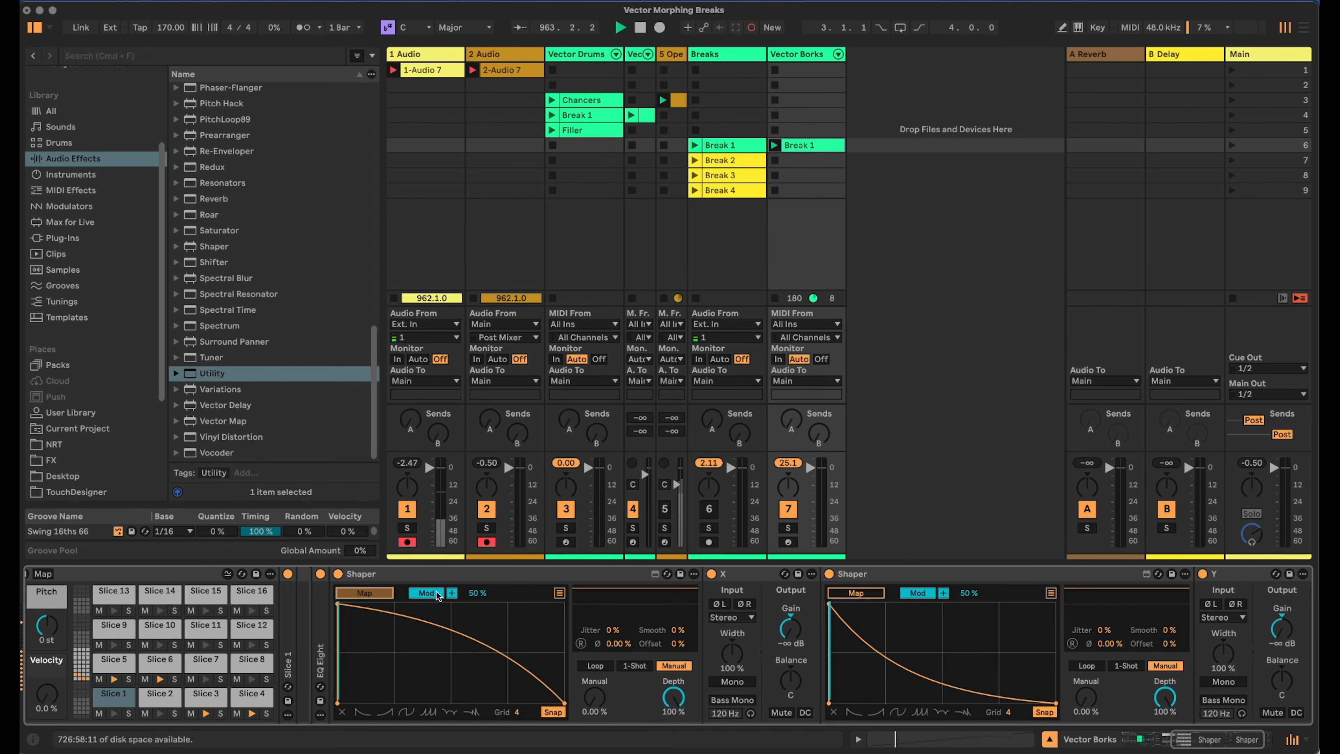
{"action": "left_click", "coordinate": [786, 627]}
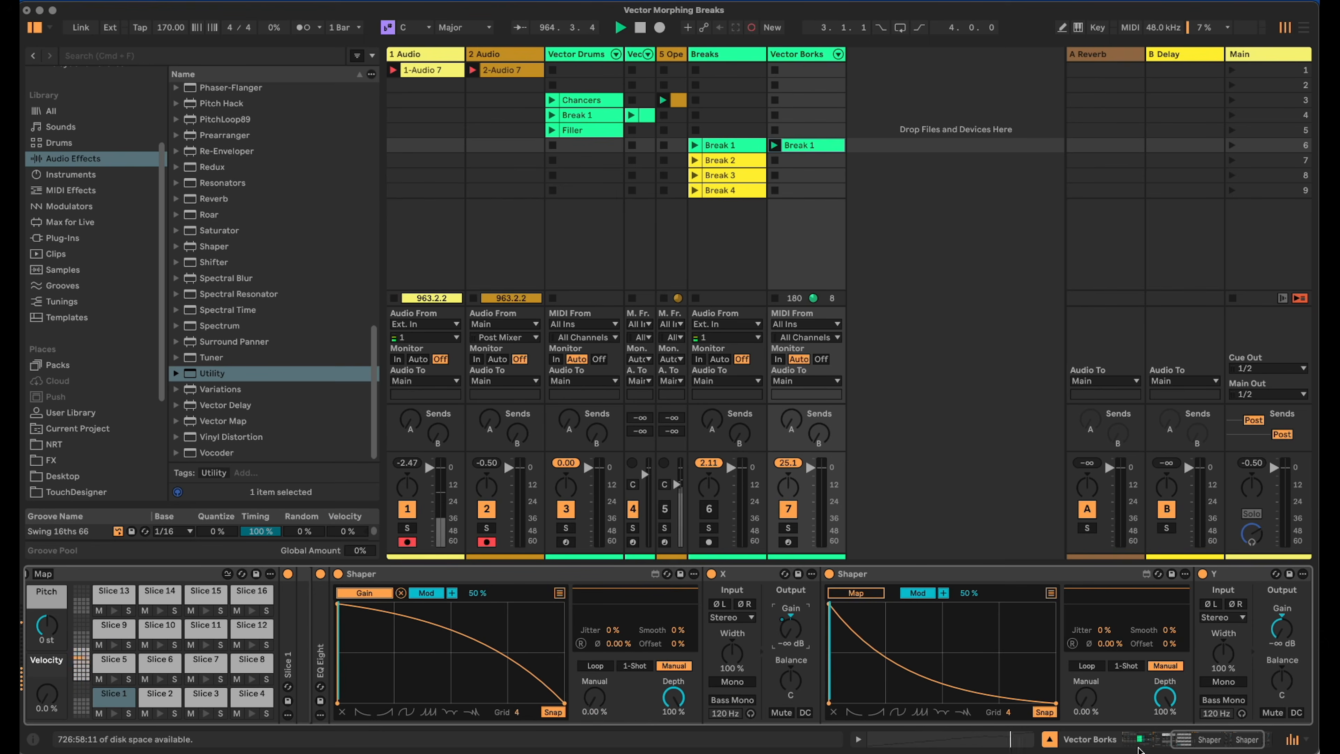
Bow the second Break 3 Shaper's falling curve upward and map that Shaper to the Y Utility's Gain.
{"action": "left_click", "coordinate": [1212, 747]}
{"action": "left_click_drag", "start_coordinate": [851, 686], "coordinate": [851, 654]}
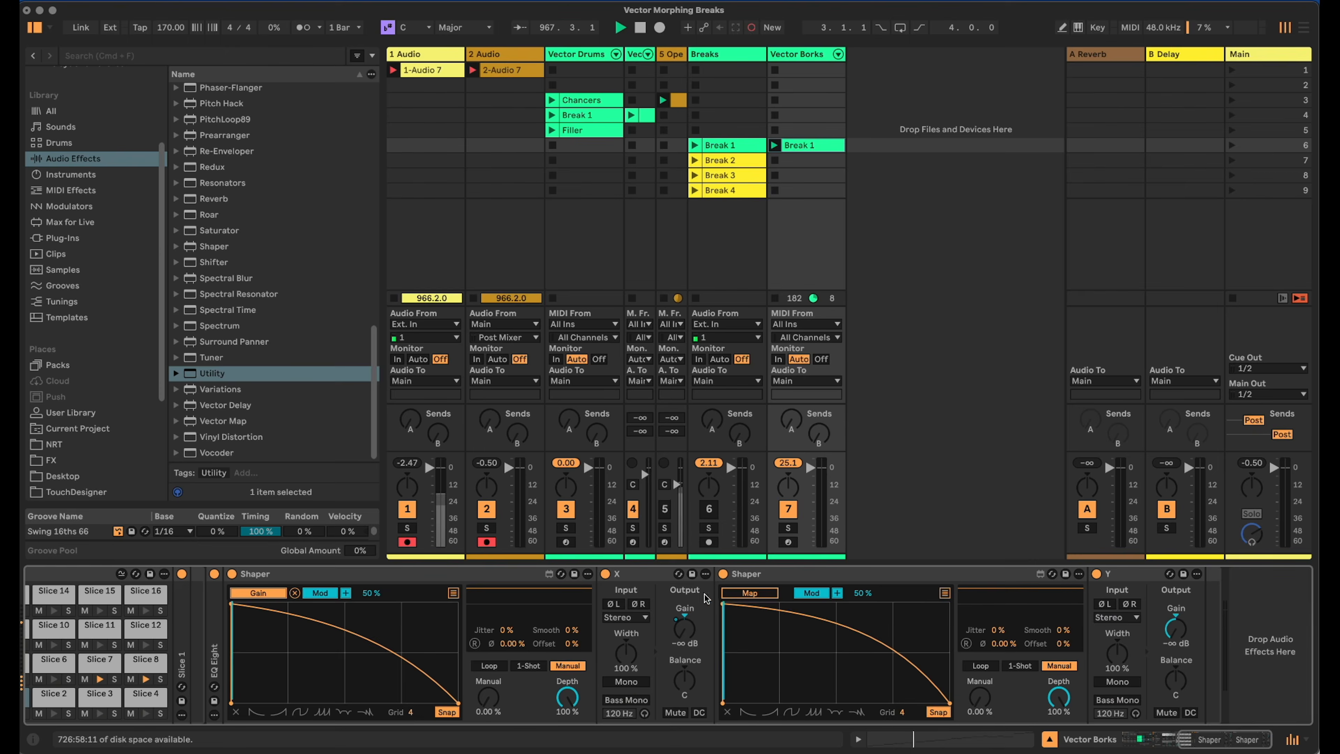
{"action": "key", "text": "super+Tab"}
{"action": "left_click", "coordinate": [970, 648]}
{"action": "left_click", "coordinate": [756, 597]}
{"action": "left_click", "coordinate": [1177, 632]}
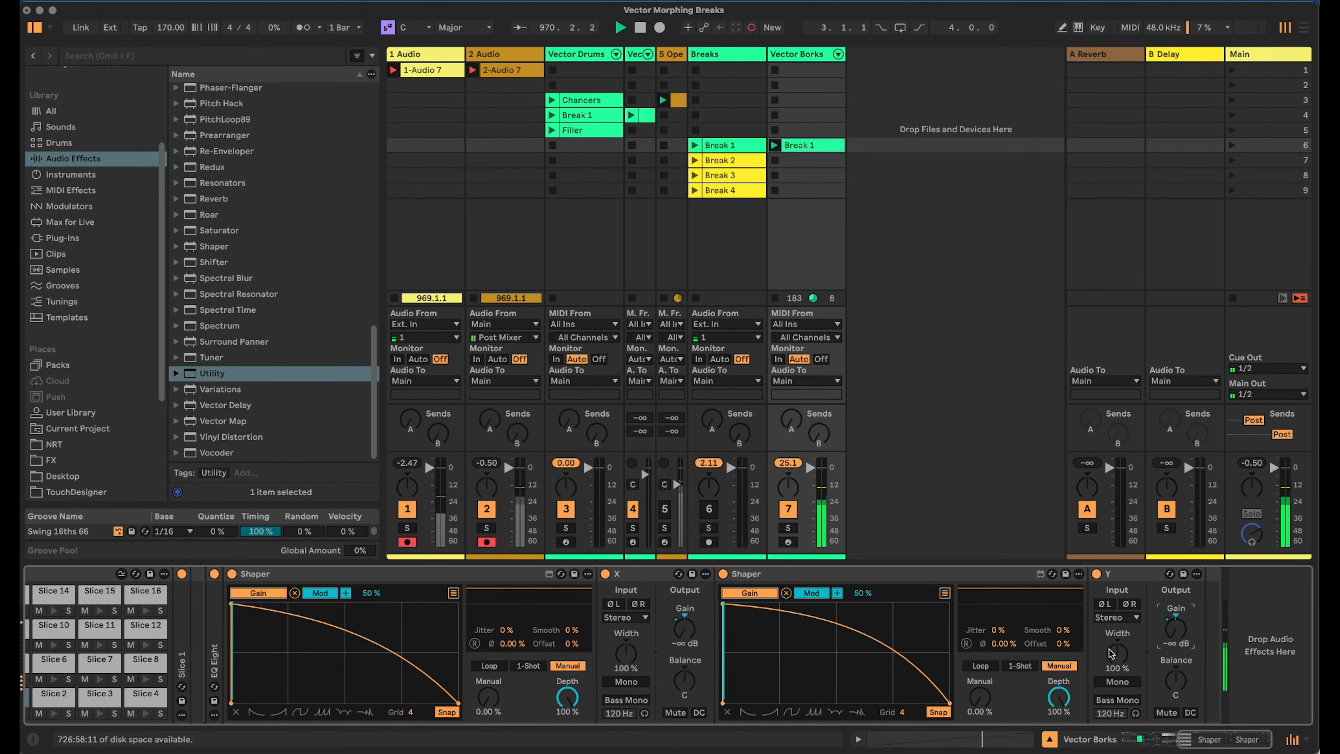
Map the first Break 3 Shaper's Manual control to macro X and the second one's to macro Y.
{"action": "right_click", "coordinate": [487, 695]}
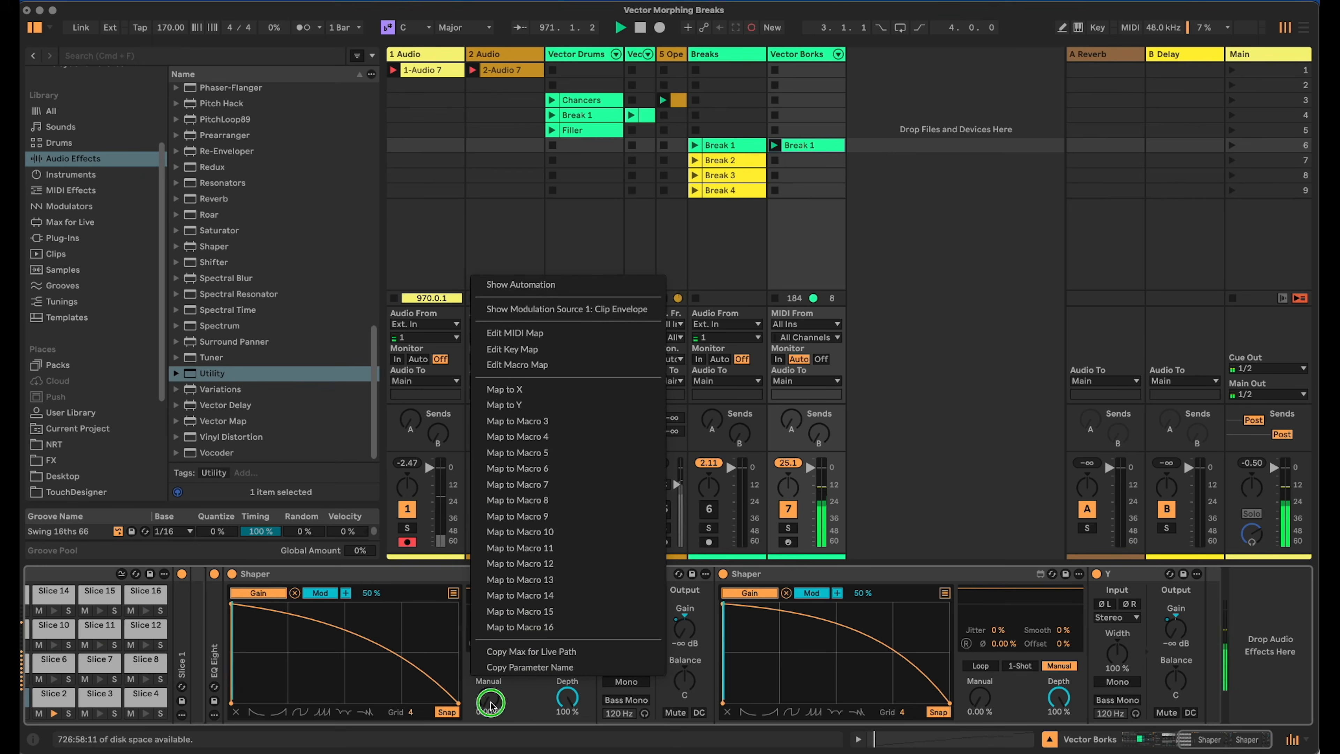
{"action": "left_click", "coordinate": [563, 390]}
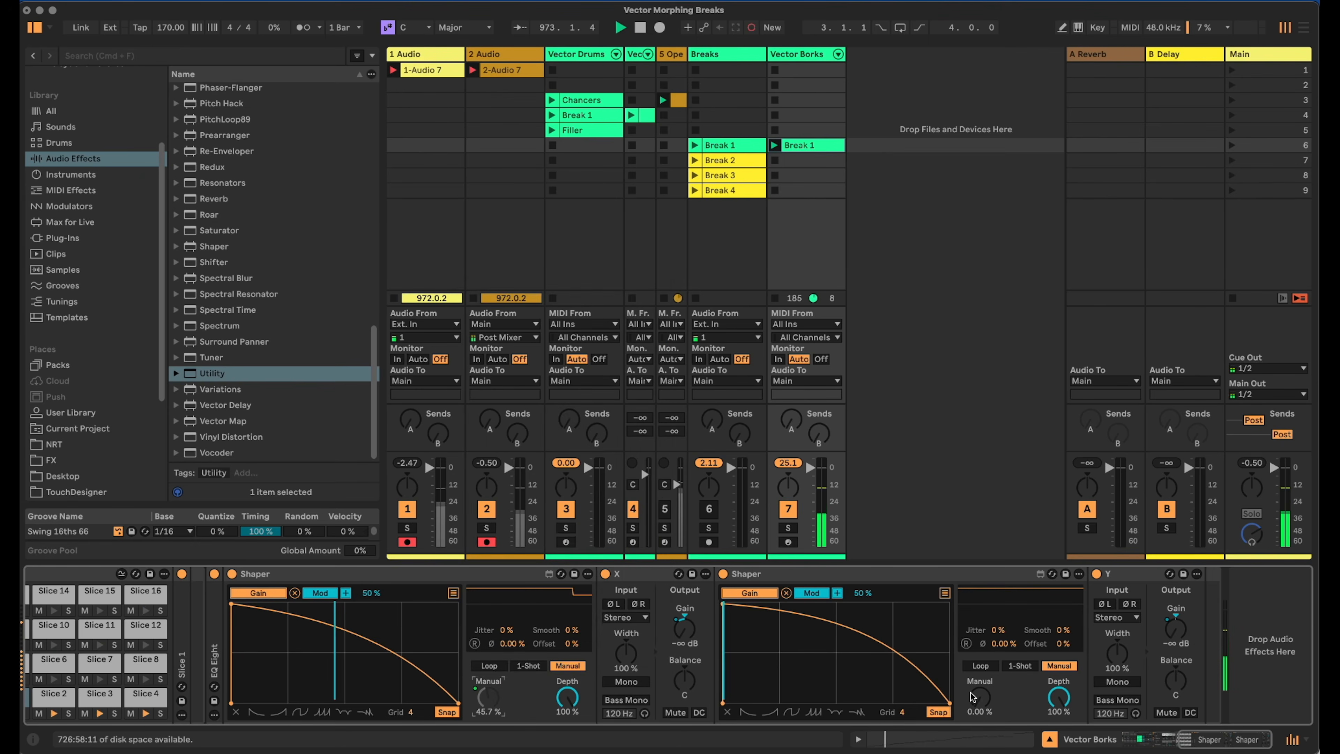
{"action": "right_click", "coordinate": [979, 697]}
{"action": "left_click", "coordinate": [1009, 403]}
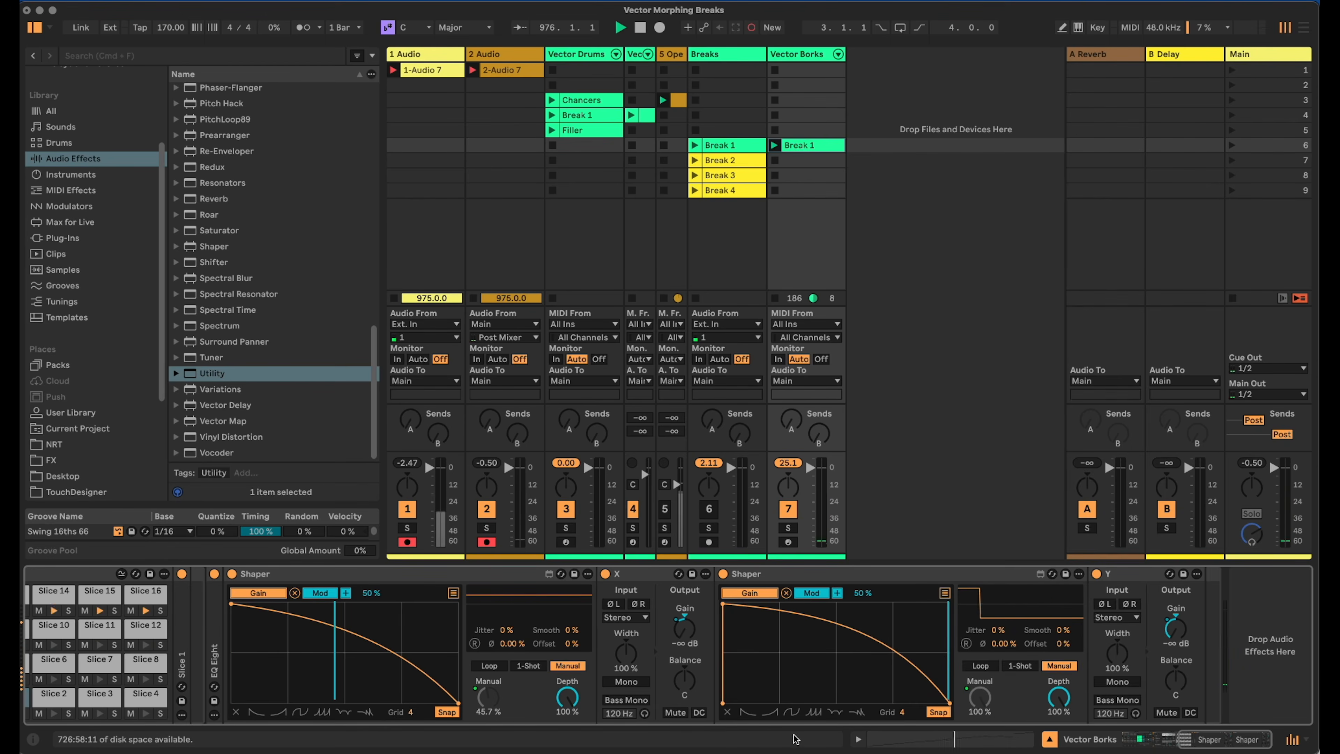
Return to the Instrument Rack's macros and turn both X and Y down to 0%.
{"action": "double_click", "coordinate": [722, 703]}
{"action": "scroll", "coordinate": [162, 617], "scroll_direction": "left", "scroll_amount": 10}
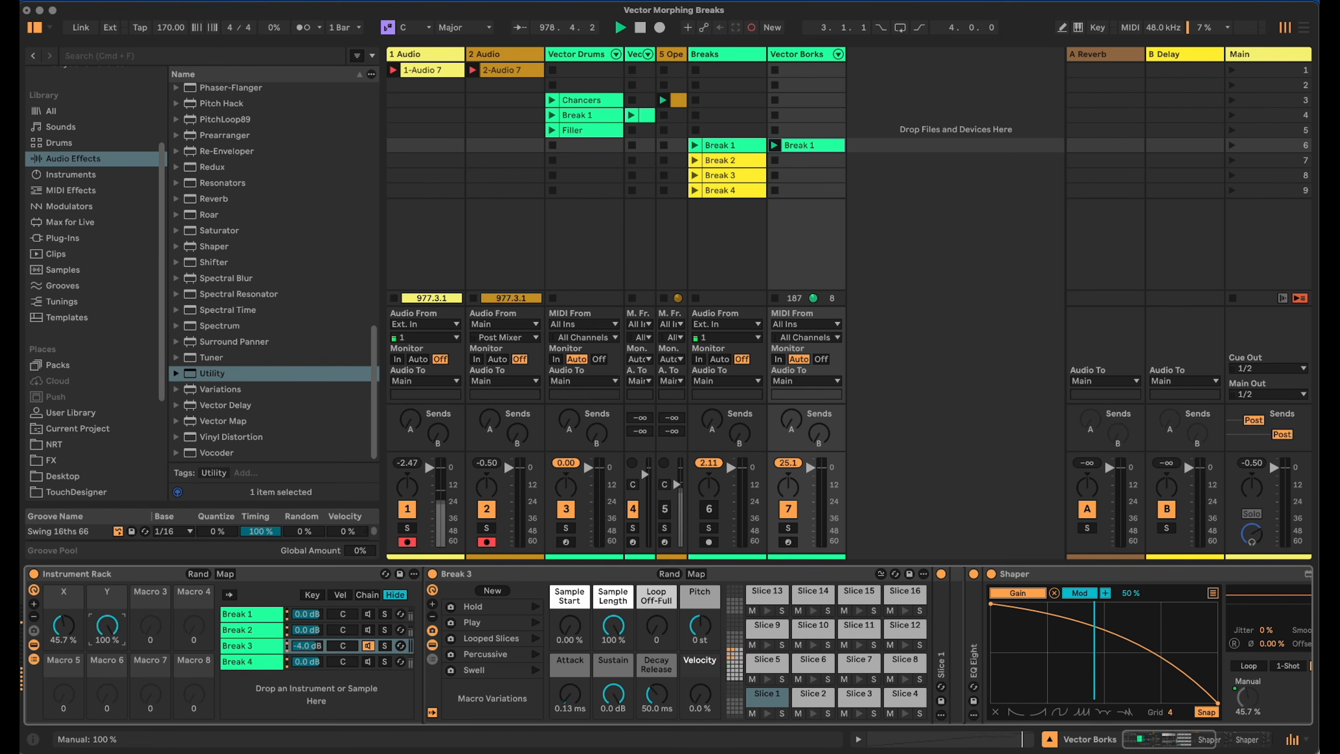
{"action": "mouse_move", "coordinate": [72, 628]}
{"action": "left_mouse_down"}
{"action": "mouse_move", "coordinate": [72, 596]}
{"action": "mouse_move", "coordinate": [72, 615]}
{"action": "mouse_move", "coordinate": [107, 611]}
{"action": "mouse_move", "coordinate": [107, 584]}
{"action": "mouse_move", "coordinate": [107, 626]}
{"action": "mouse_move", "coordinate": [63, 628]}
{"action": "mouse_move", "coordinate": [63, 652]}
{"action": "left_mouse_up"}
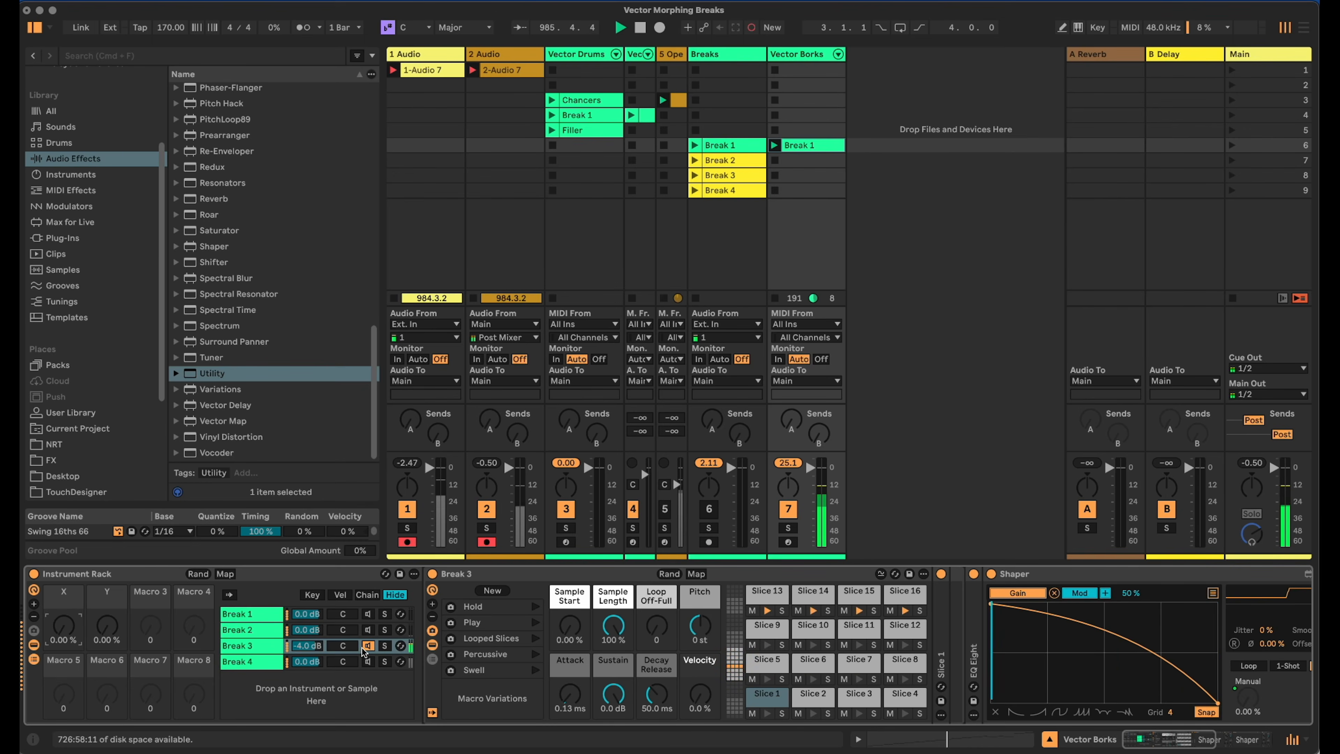
Add a Shaper in Manual mode and a Utility with its Gain at -inf dB to the Break 4 chain.
{"action": "left_click", "coordinate": [337, 664]}
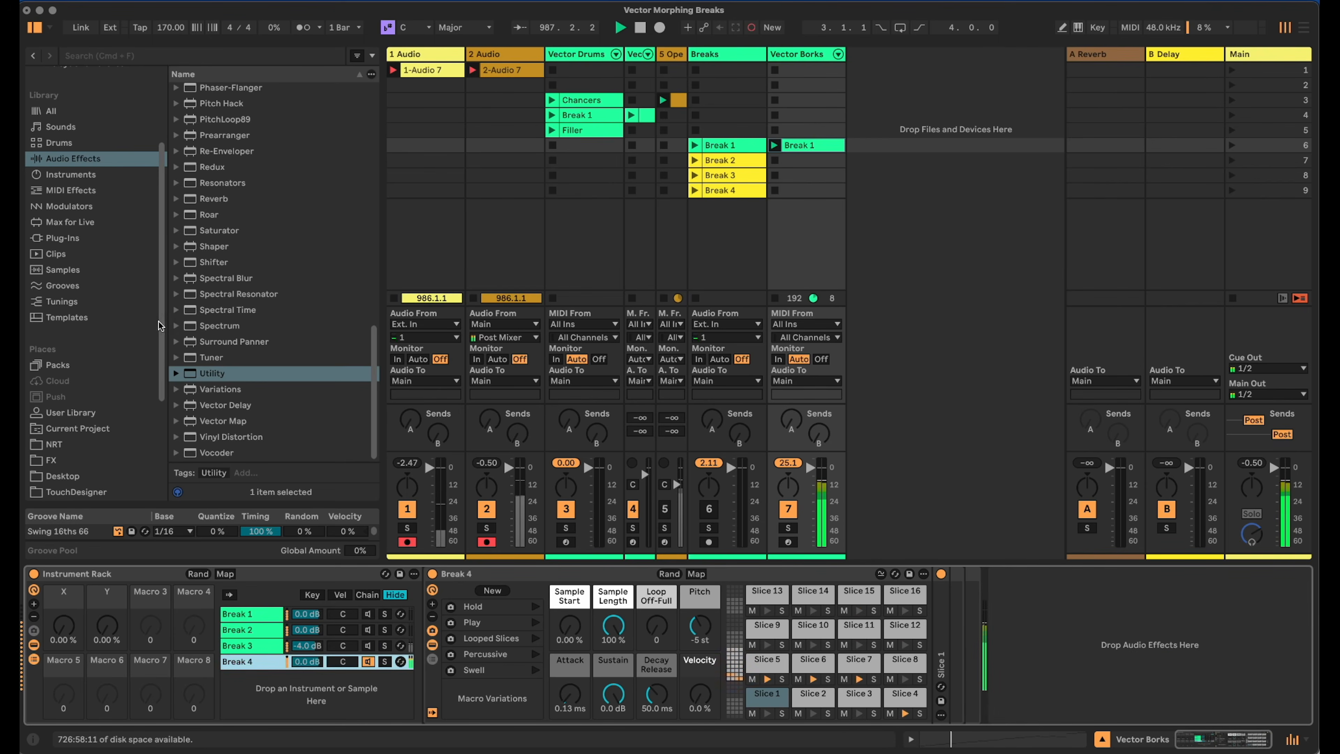
{"action": "left_click_drag", "start_coordinate": [213, 246], "coordinate": [971, 616]}
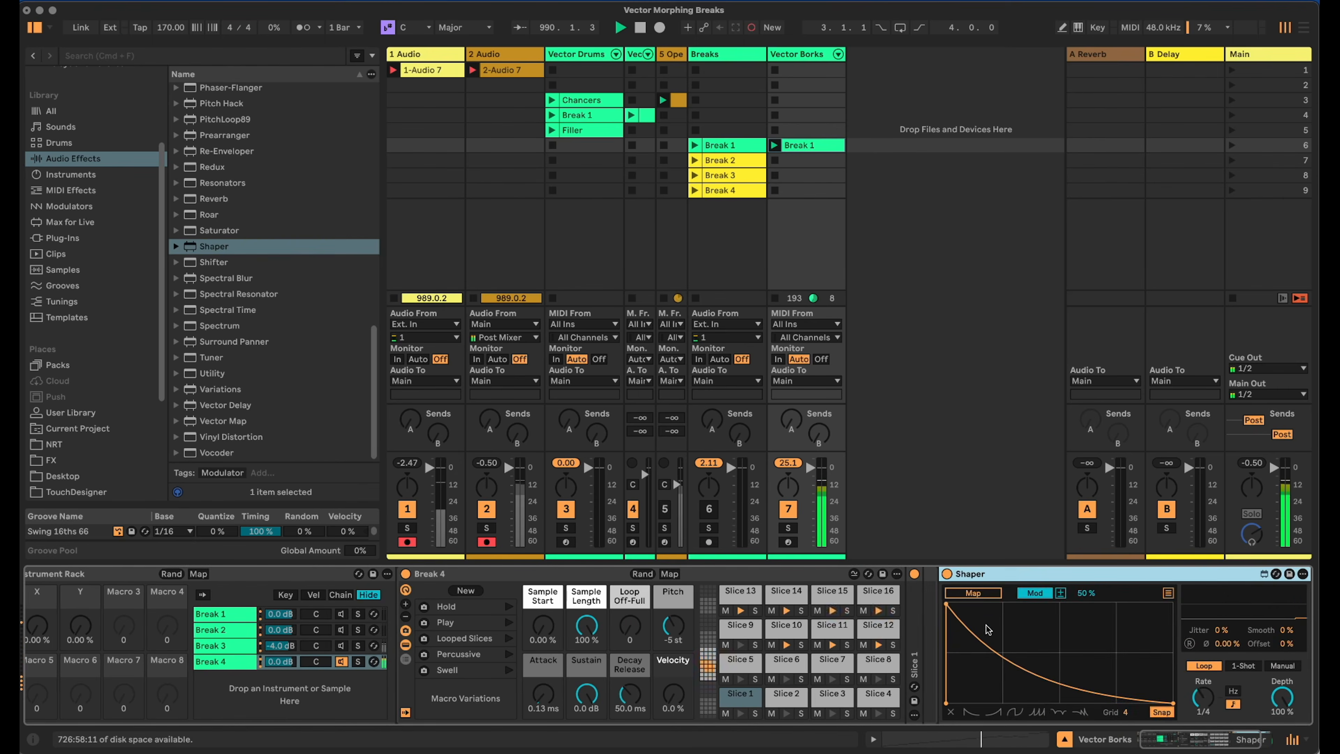
{"action": "left_click", "coordinate": [1222, 742]}
{"action": "left_click_drag", "start_coordinate": [212, 372], "coordinate": [1213, 653]}
{"action": "left_click", "coordinate": [1213, 739]}
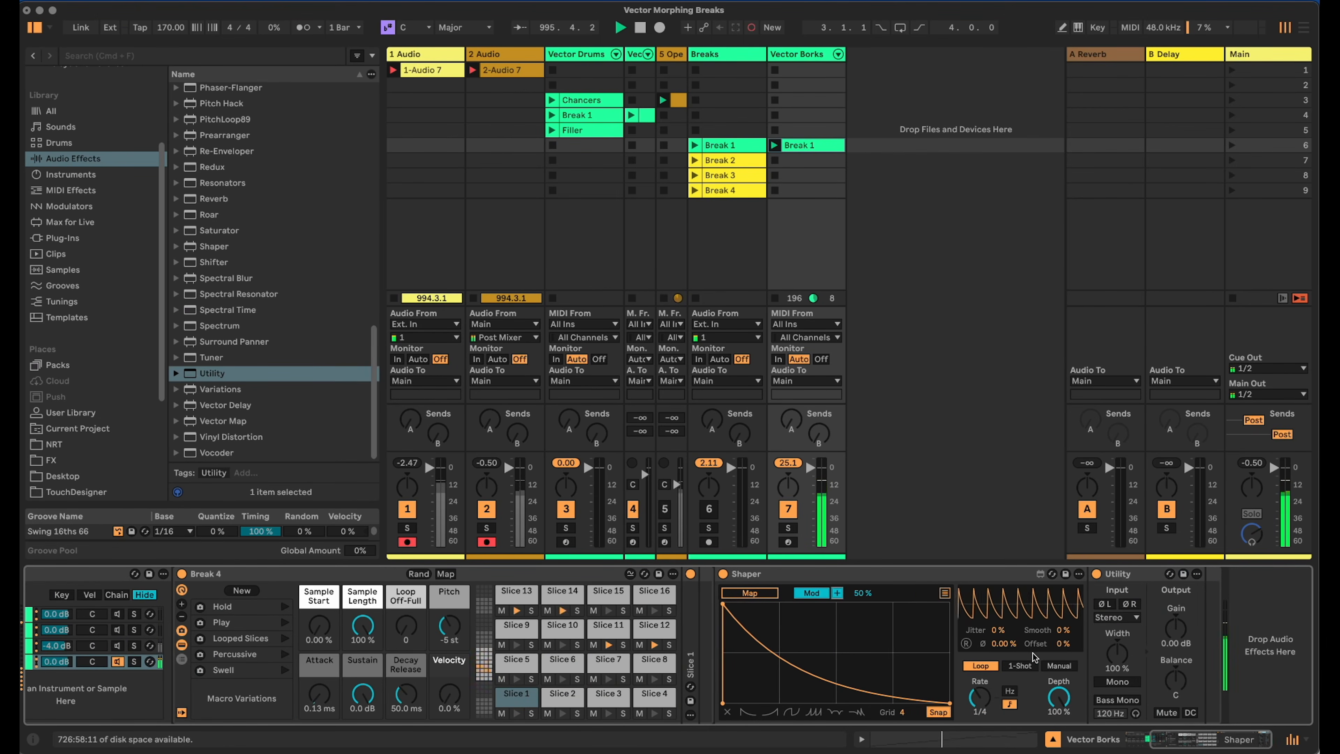
{"action": "left_click", "coordinate": [1057, 666]}
{"action": "left_click_drag", "start_coordinate": [1175, 629], "coordinate": [1175, 686]}
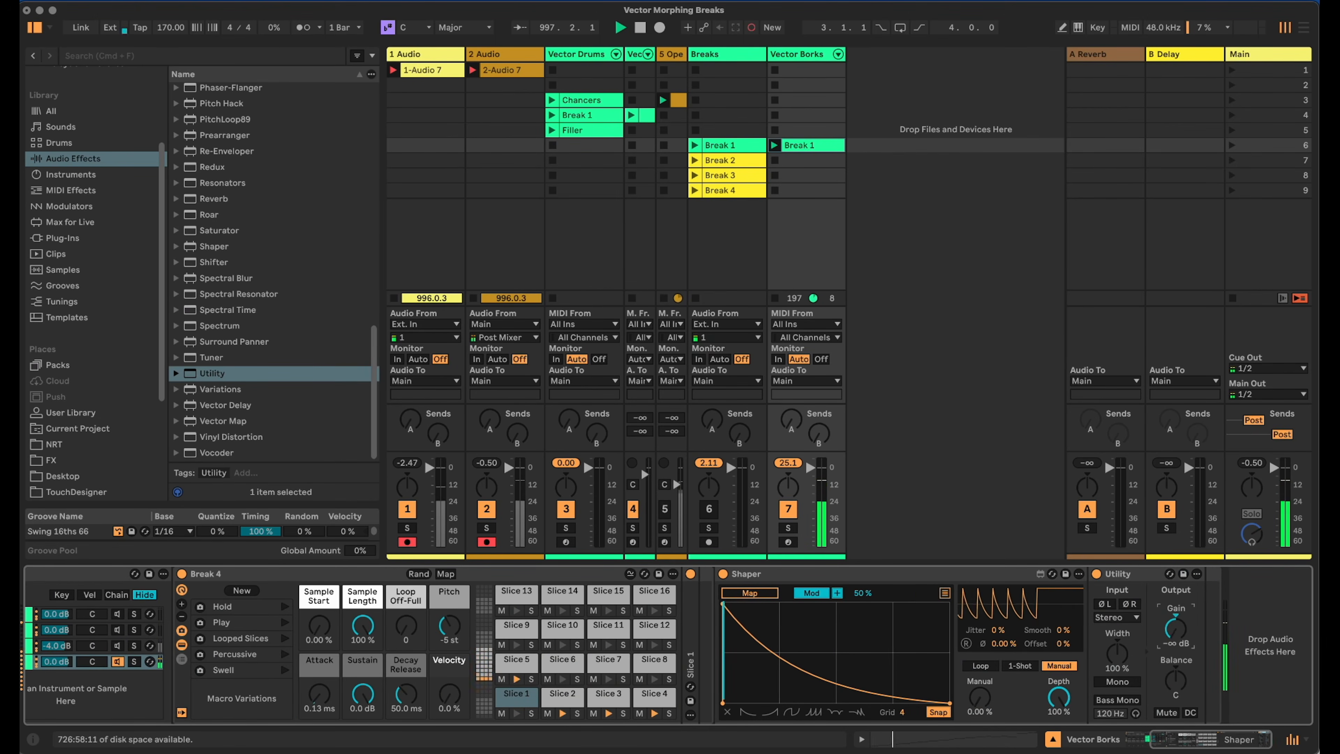
Duplicate the Shaper and Utility together in the Break 4 chain.
{"action": "left_click", "coordinate": [1126, 574]}
{"action": "left_click", "coordinate": [908, 570]}
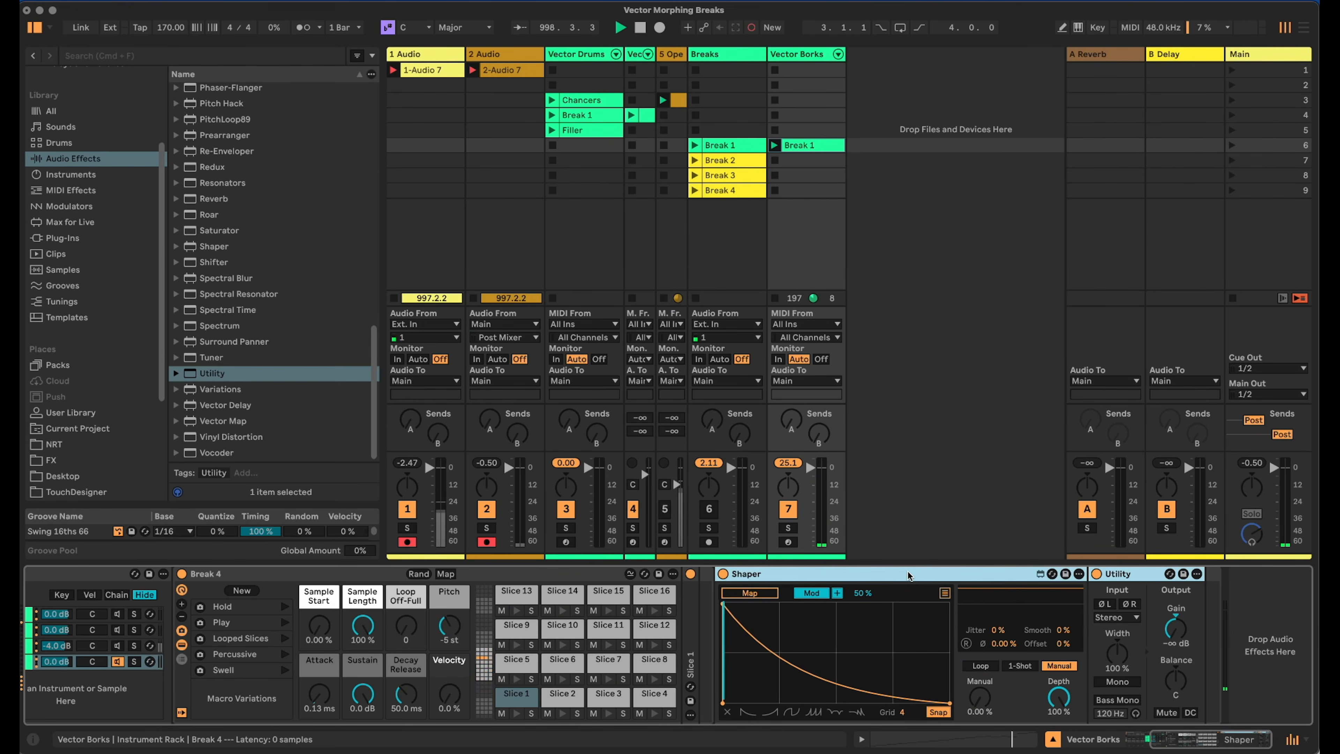
{"action": "key", "text": "super+d"}
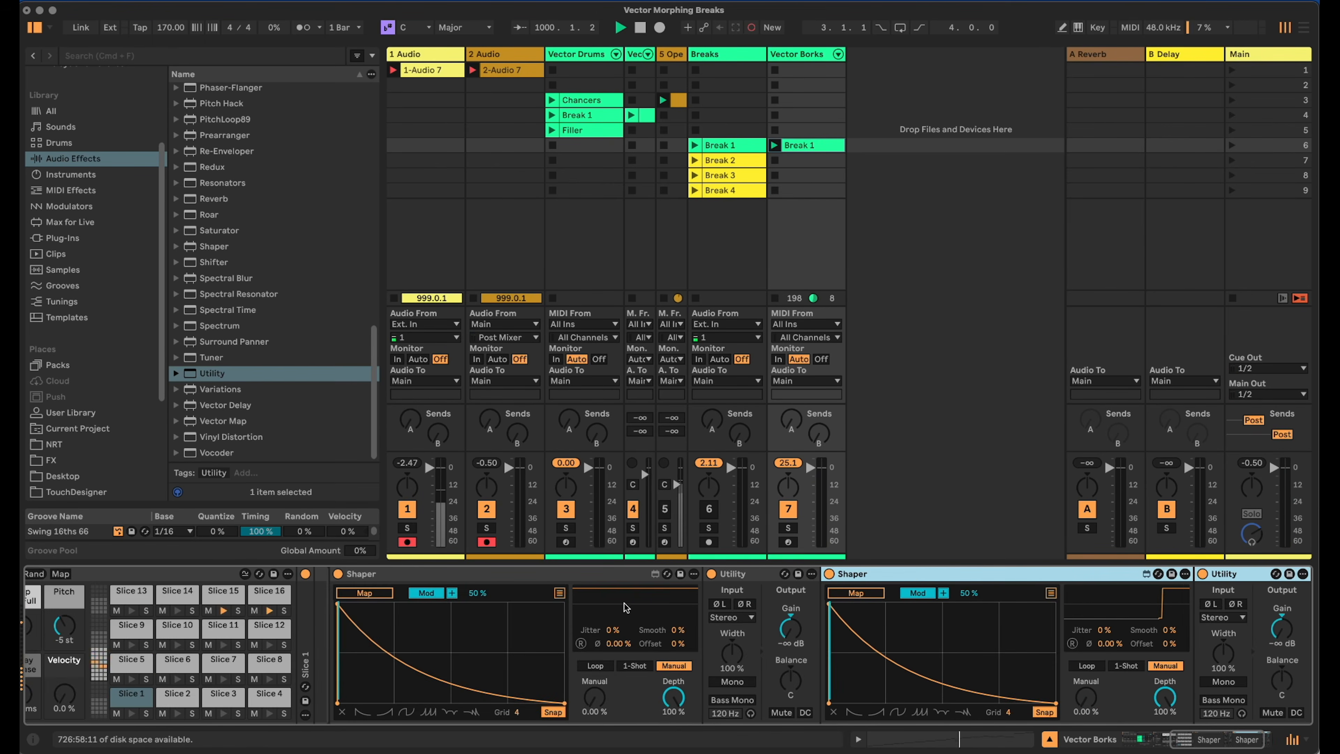
Check the X/Y axis diagram, reshape the first Break 4 Shaper into a rising curve bowed upward, and map it to the first Utility's Gain.
{"action": "left_click", "coordinate": [444, 574]}
{"action": "key", "text": "super+Tab"}
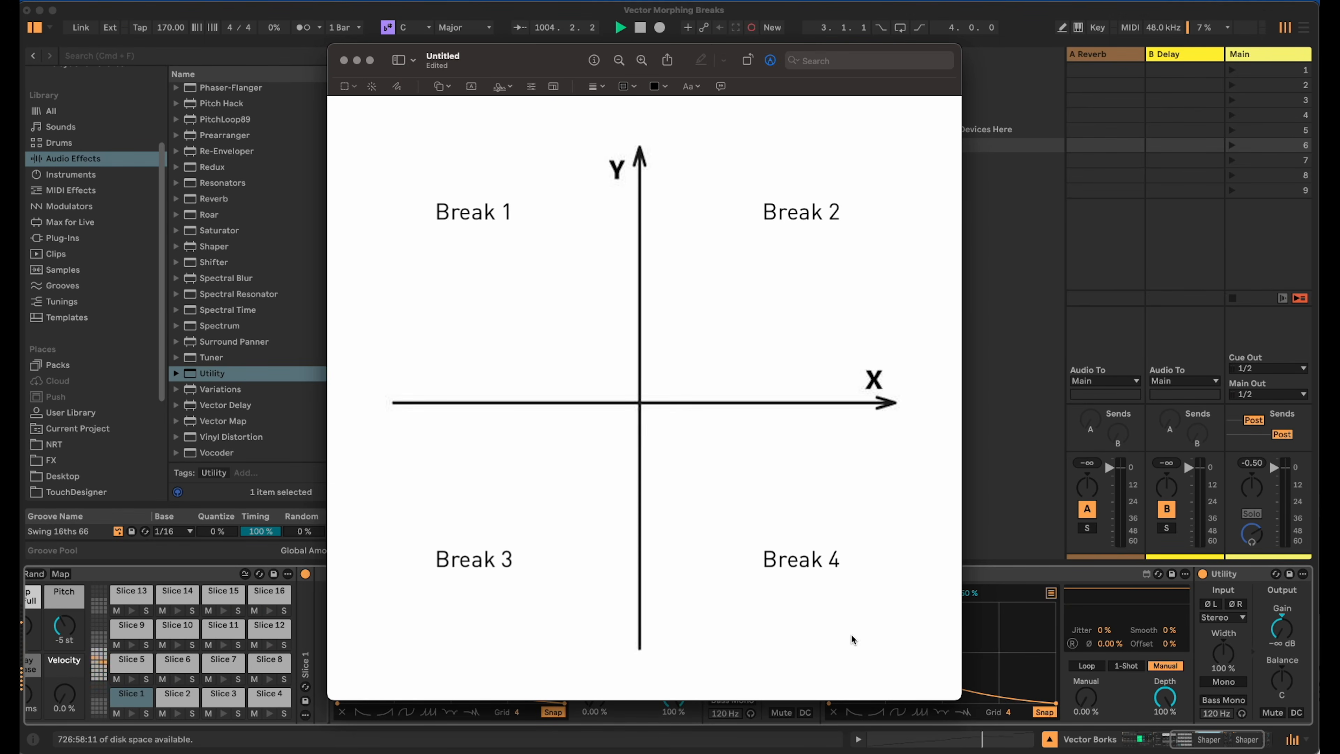
{"action": "key", "text": "super+Tab"}
{"action": "left_click_drag", "start_coordinate": [342, 610], "coordinate": [401, 612]}
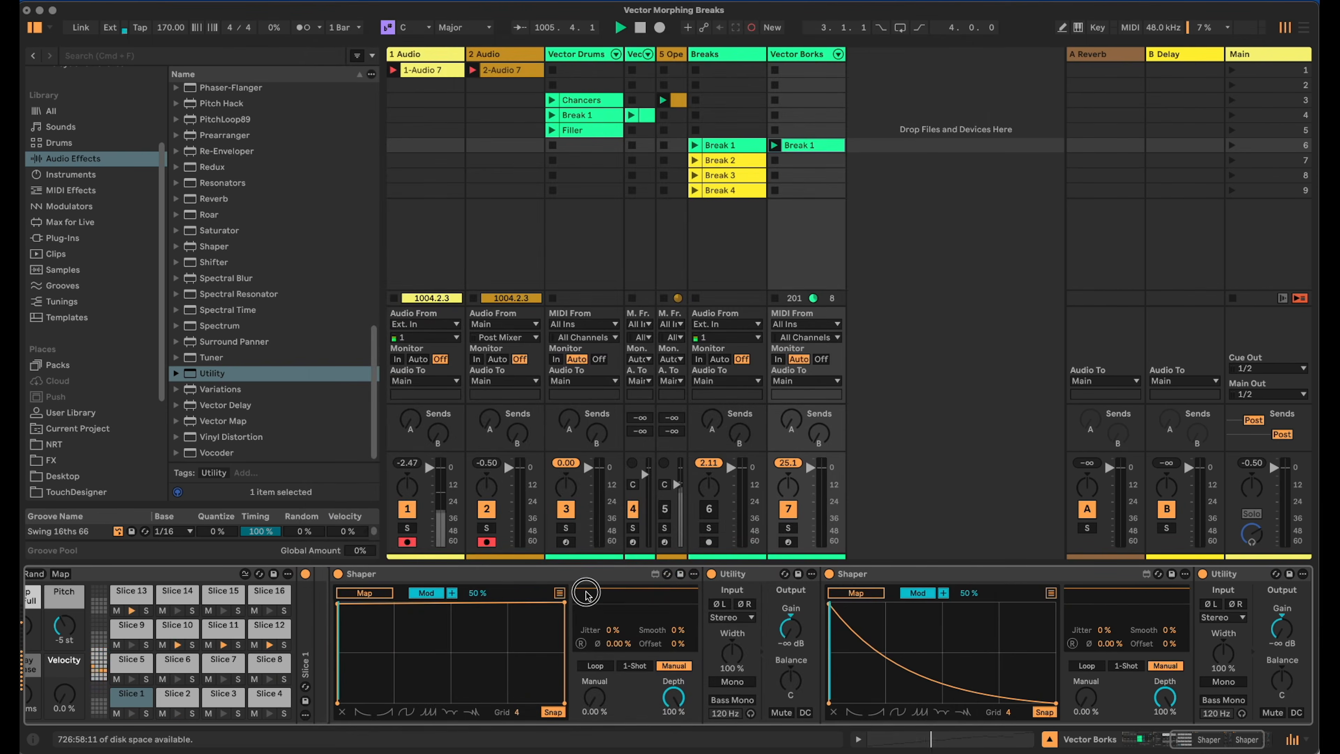
{"action": "double_click", "coordinate": [339, 605]}
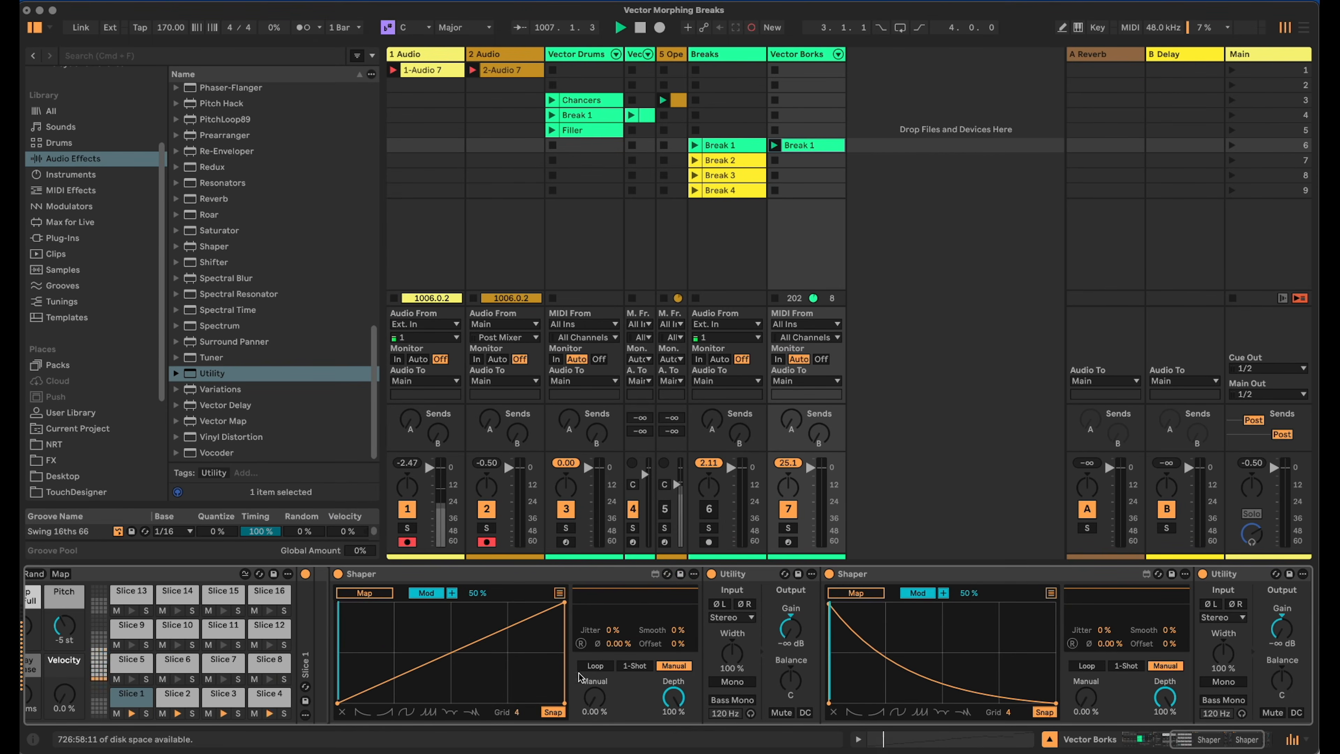
{"action": "left_click_drag", "start_coordinate": [452, 662], "coordinate": [451, 650]}
{"action": "left_click", "coordinate": [364, 593]}
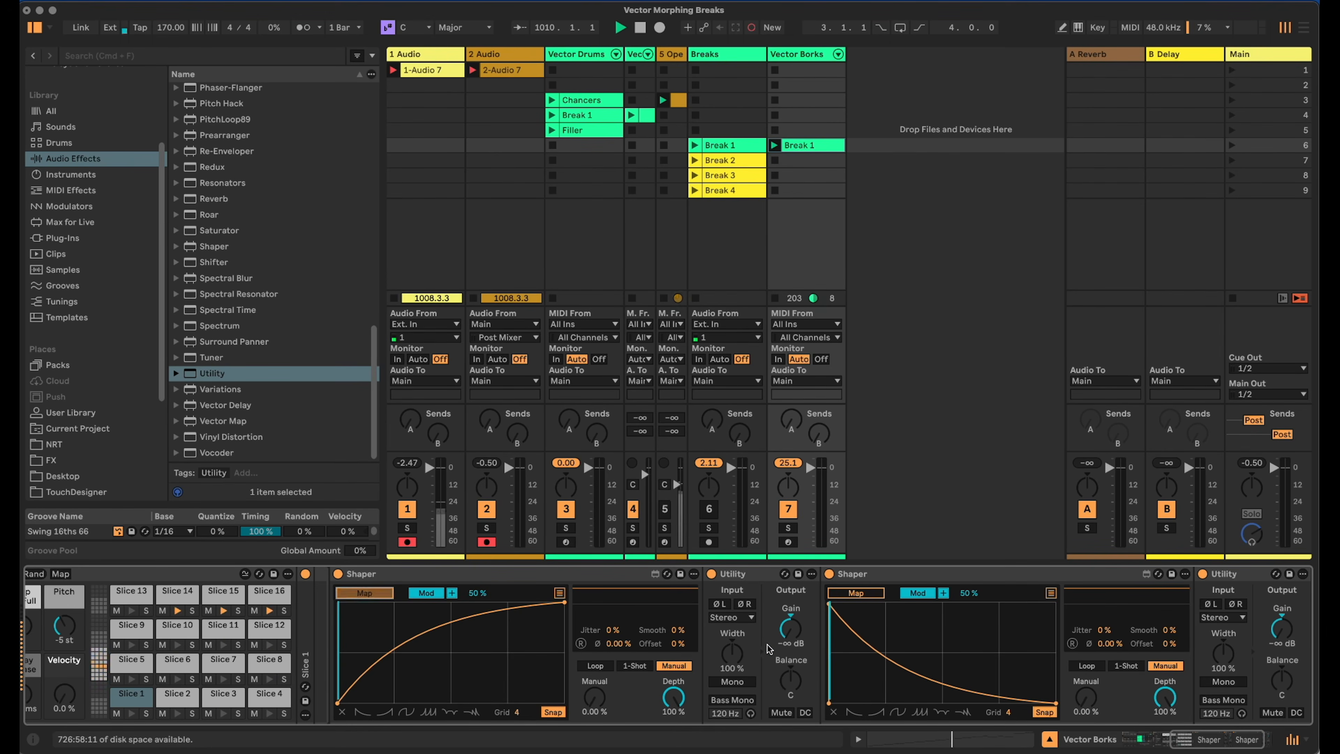
{"action": "left_click", "coordinate": [786, 625]}
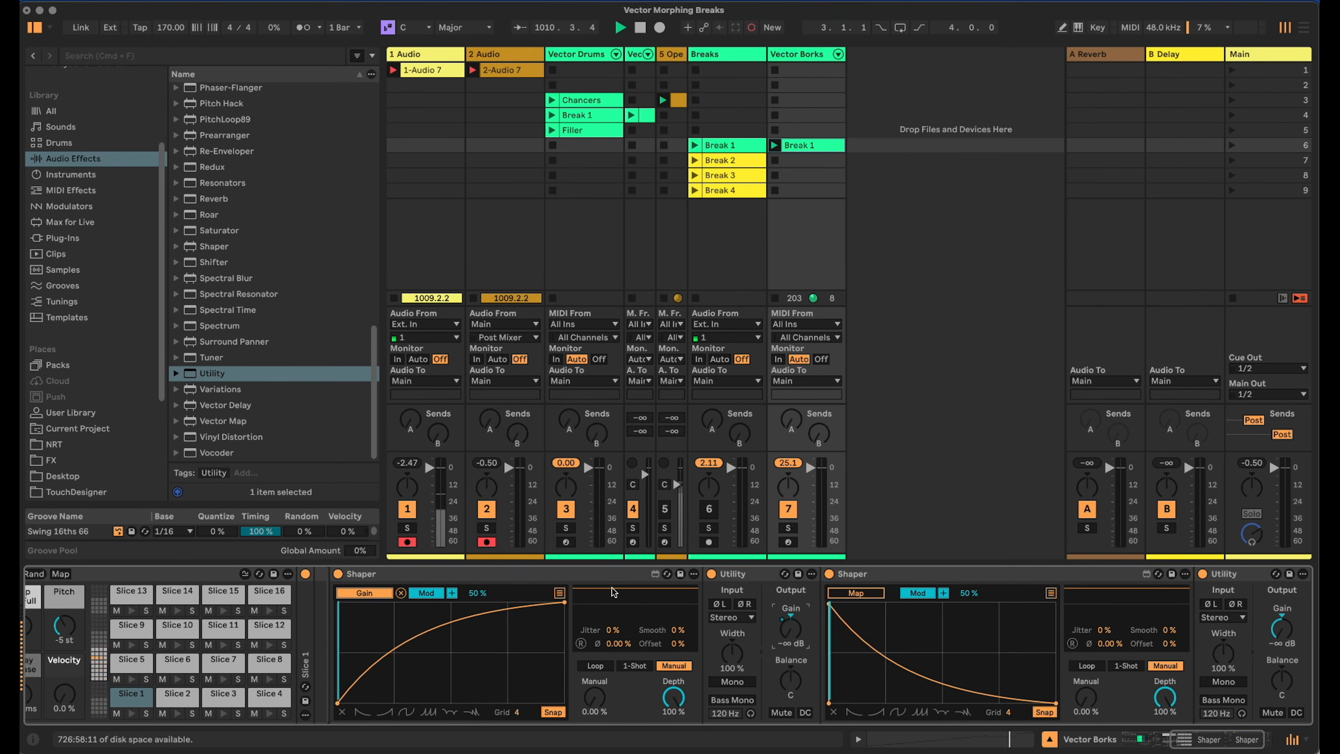
Reshape the second Break 4 Shaper into a rising curve bowed upward and map it to the second Utility's Gain.
{"action": "double_click", "coordinate": [749, 574]}
{"action": "double_click", "coordinate": [506, 574]}
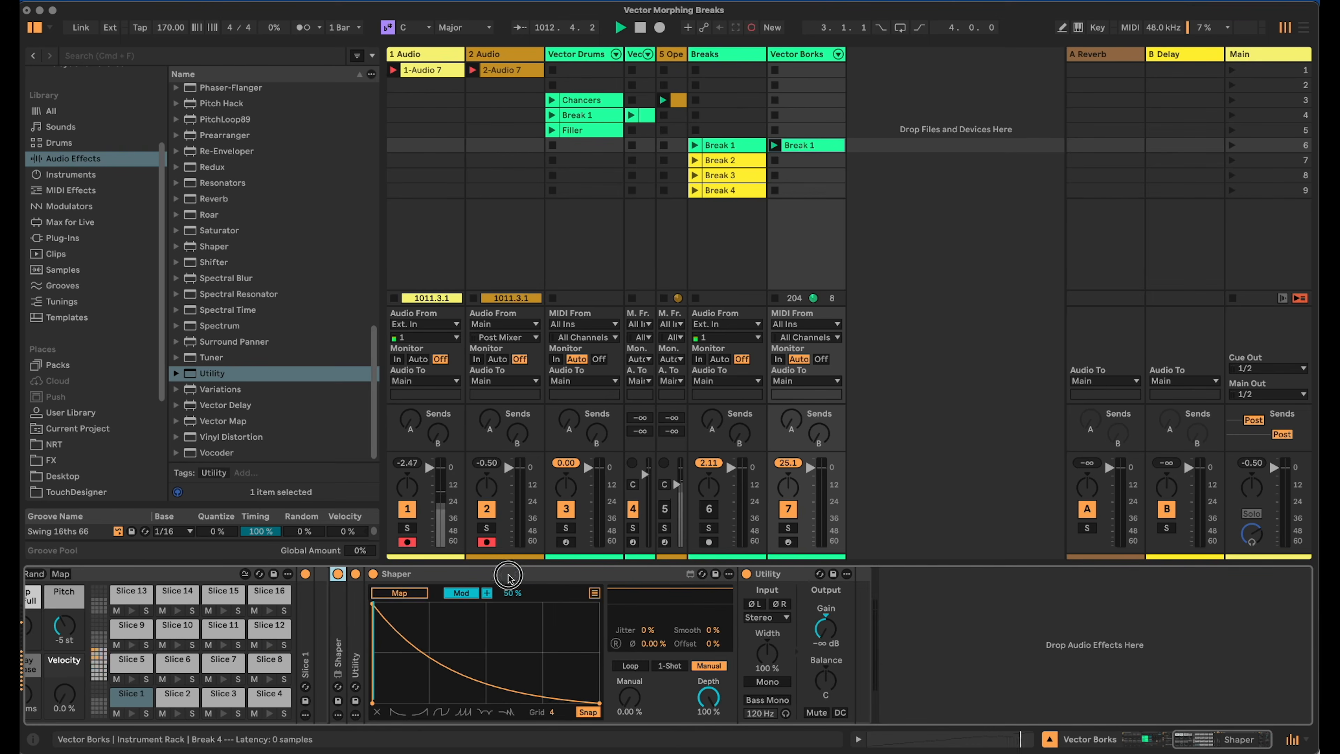
{"action": "left_click_drag", "start_coordinate": [372, 604], "coordinate": [600, 603]}
{"action": "left_click_drag", "start_coordinate": [482, 642], "coordinate": [485, 634]}
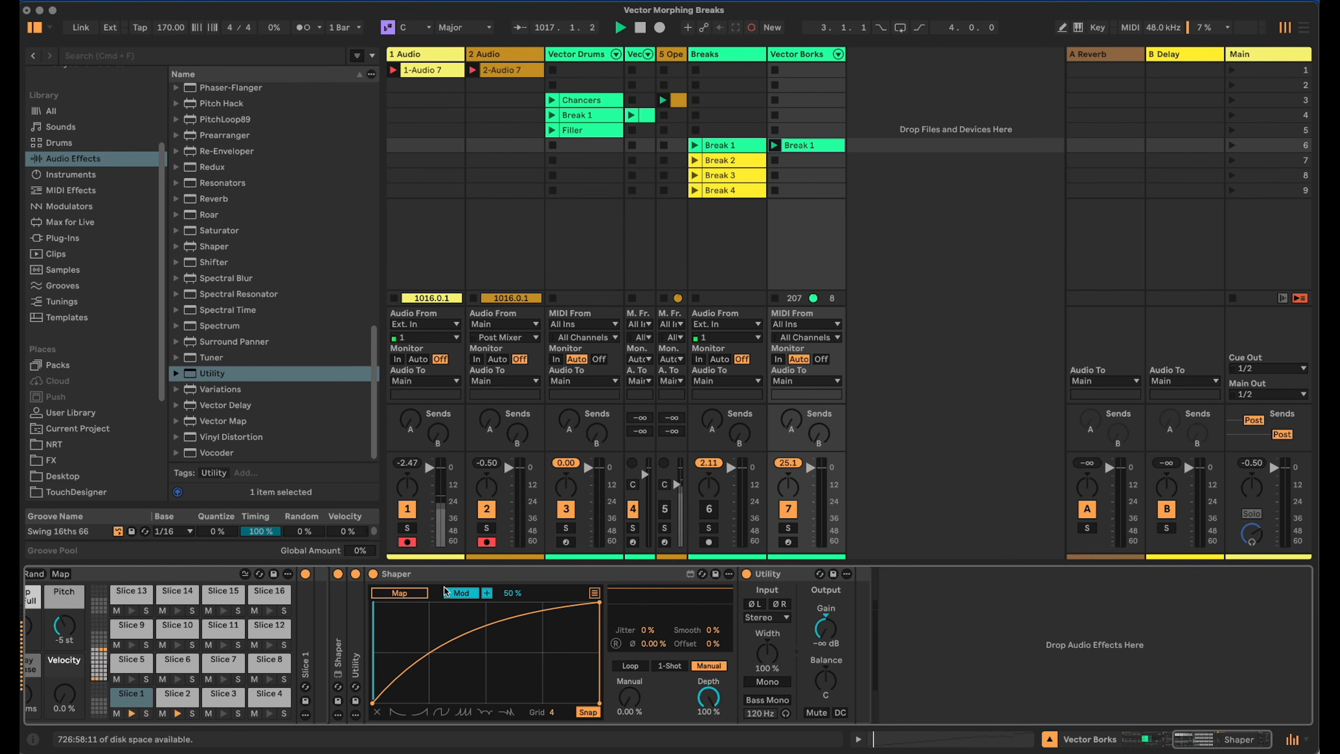
{"action": "left_click", "coordinate": [405, 594]}
{"action": "left_click", "coordinate": [824, 628]}
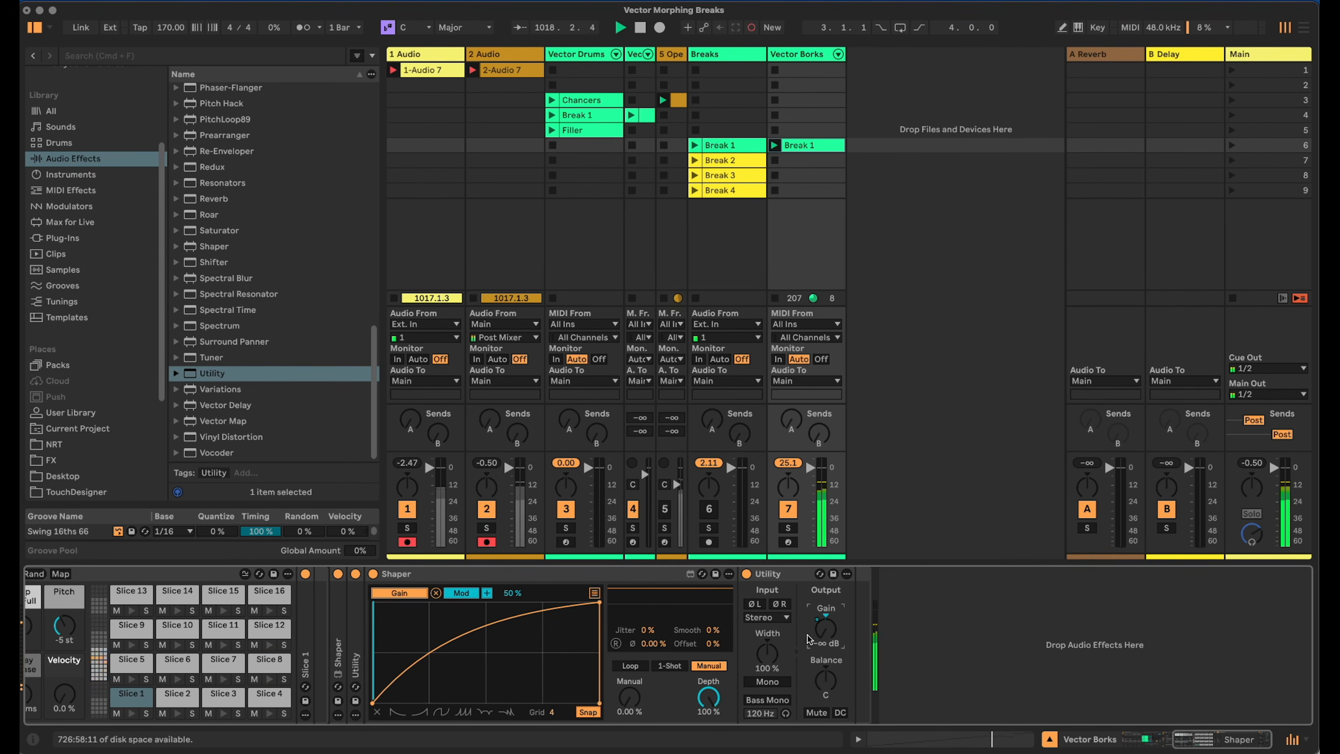
Map the second Break 4 Shaper's Manual control to macro Y and the first one's to macro X.
{"action": "right_click", "coordinate": [631, 696]}
{"action": "left_click", "coordinate": [654, 417]}
{"action": "left_click", "coordinate": [340, 654]}
{"action": "key", "text": "super+d"}
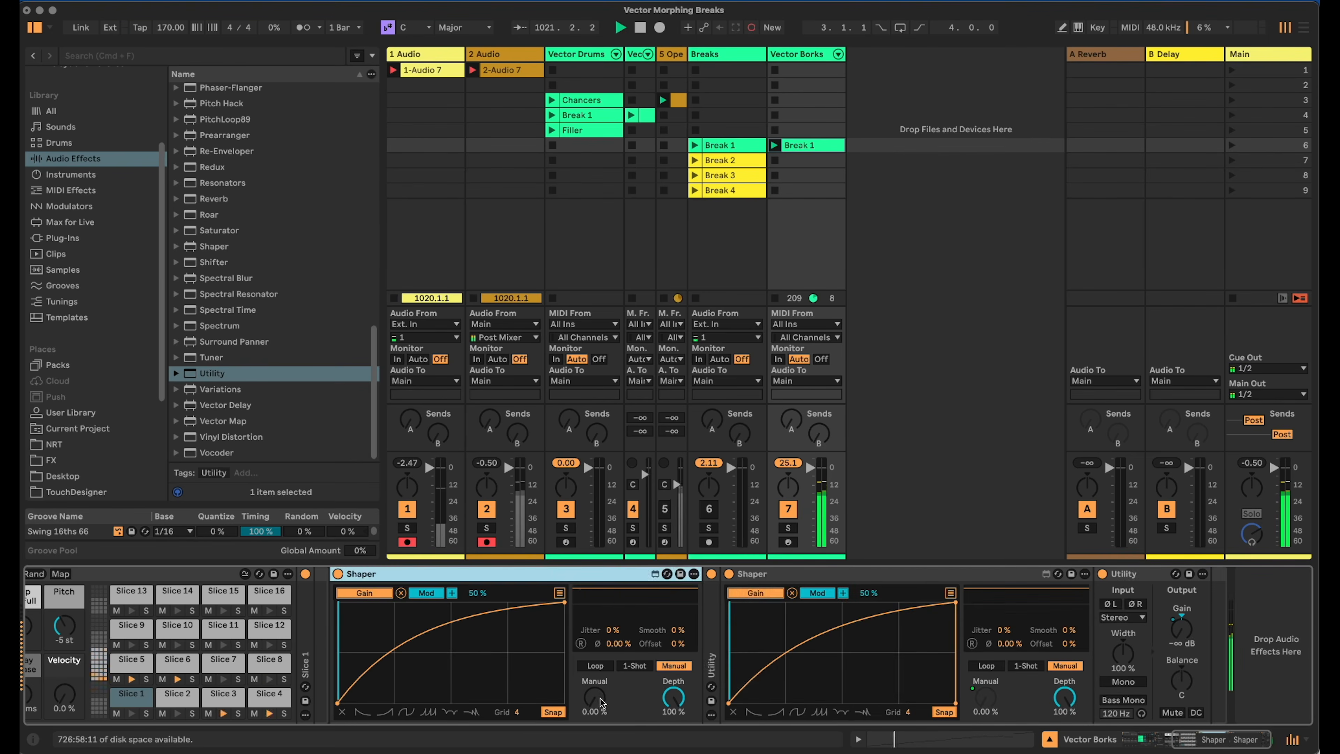
{"action": "right_click", "coordinate": [643, 647]}
{"action": "left_click", "coordinate": [706, 389]}
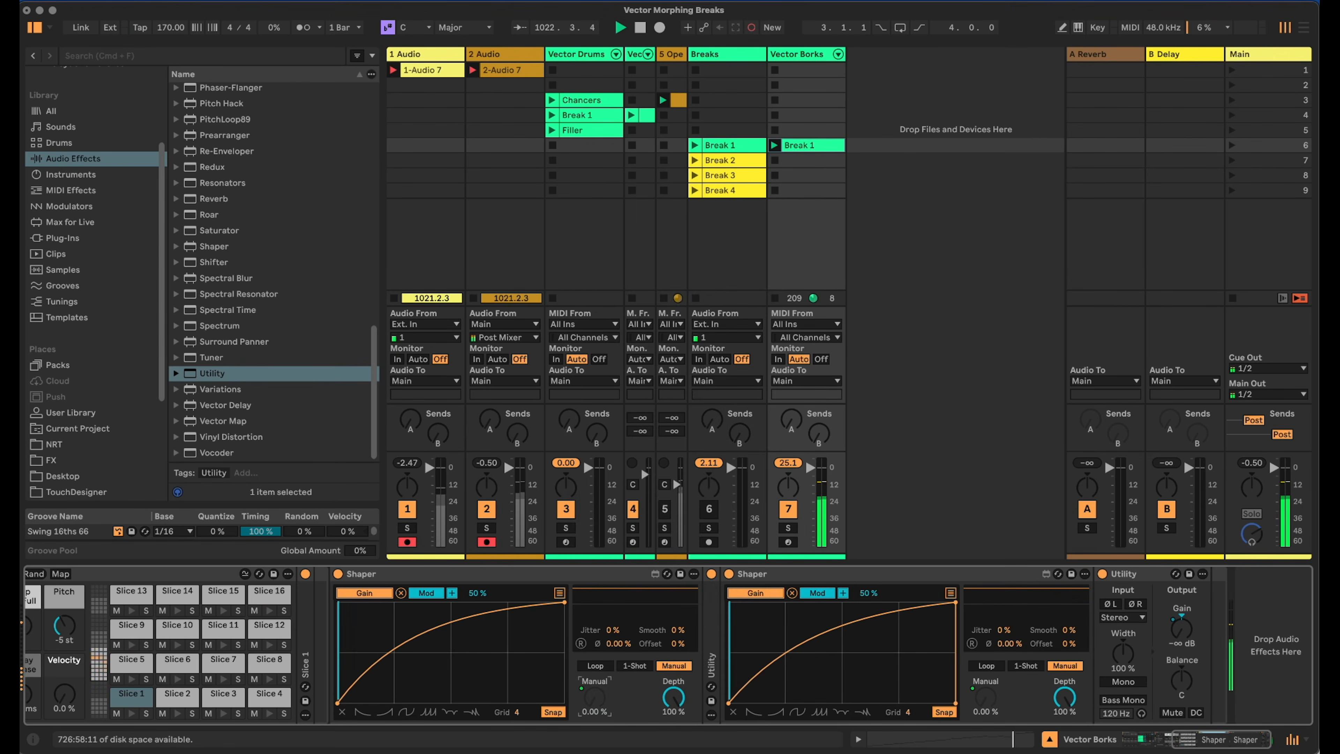
{"action": "left_click", "coordinate": [1212, 741]}
{"action": "mouse_move", "coordinate": [1213, 742]}
{"action": "left_mouse_down"}
{"action": "mouse_move", "coordinate": [1165, 741]}
{"action": "mouse_move", "coordinate": [1195, 740]}
{"action": "left_mouse_up"}
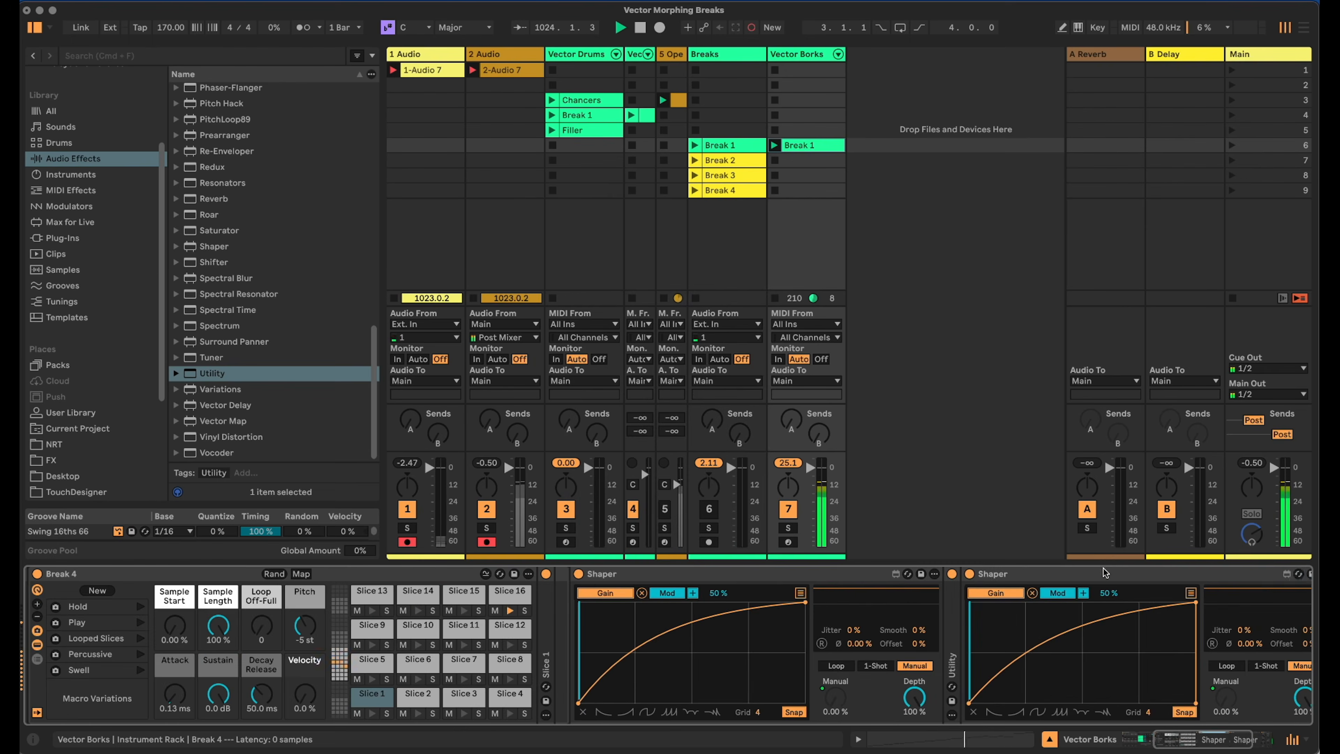
Collapse both Shaper devices and bring the Instrument Rack's macros and chain list into view.
{"action": "double_click", "coordinate": [1060, 574]}
{"action": "double_click", "coordinate": [827, 575]}
{"action": "left_click_drag", "start_coordinate": [1213, 740], "coordinate": [1137, 740]}
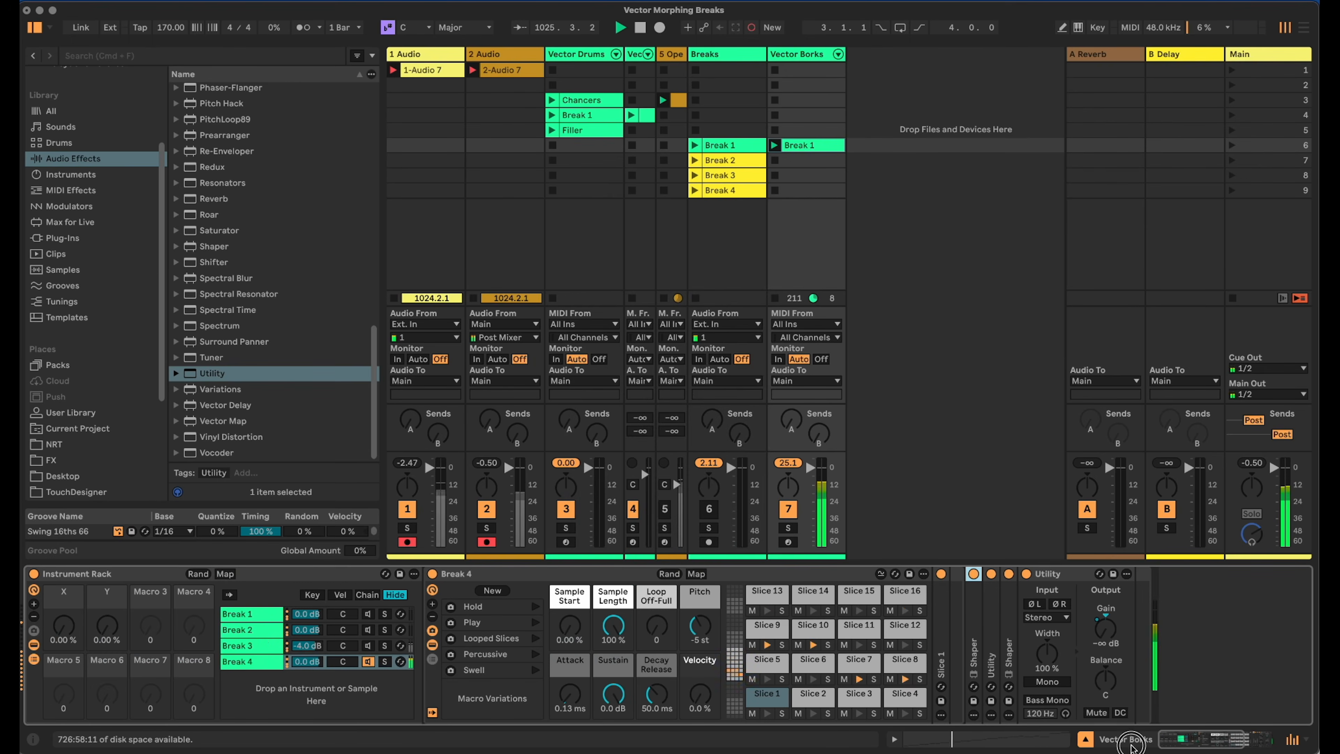
Activate all four break chains in the Instrument Rack and set macros X to 64.6% and Y to 40.9%.
{"action": "left_click_drag", "start_coordinate": [107, 625], "coordinate": [106, 607]}
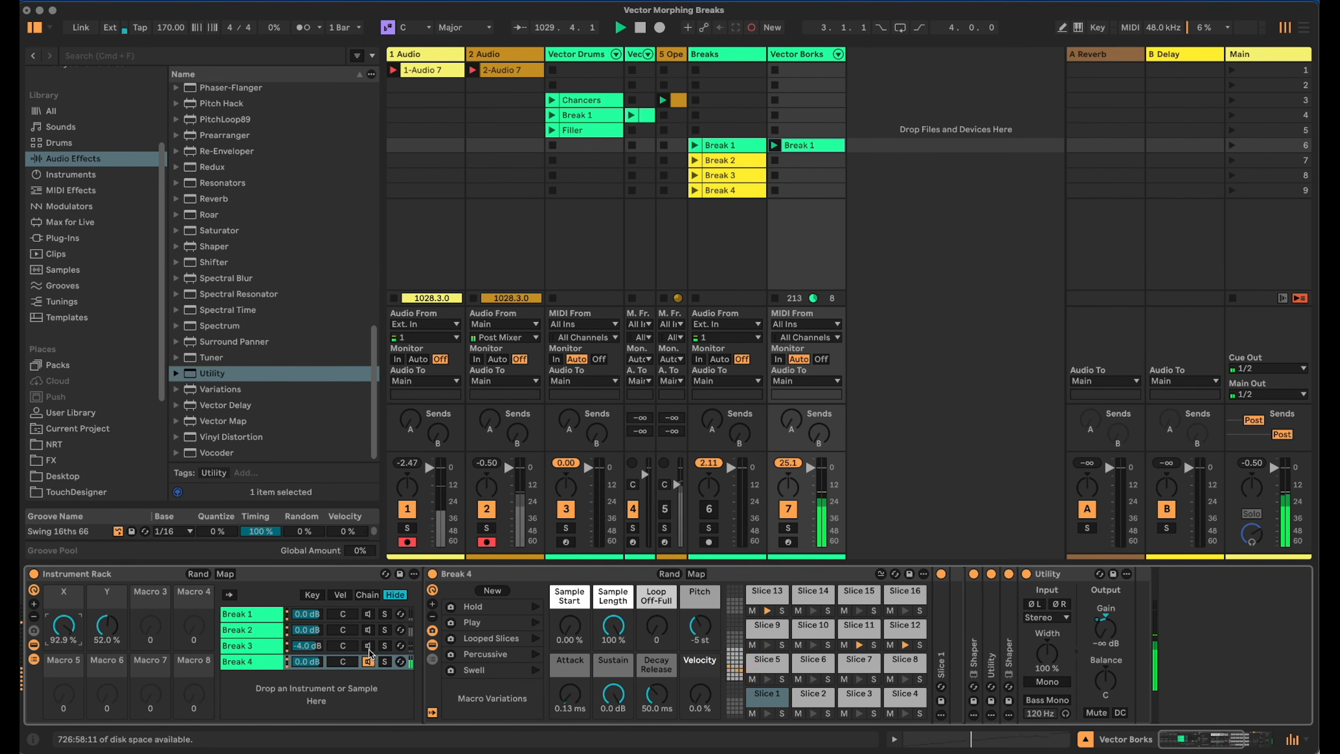
{"action": "left_click", "coordinate": [371, 614]}
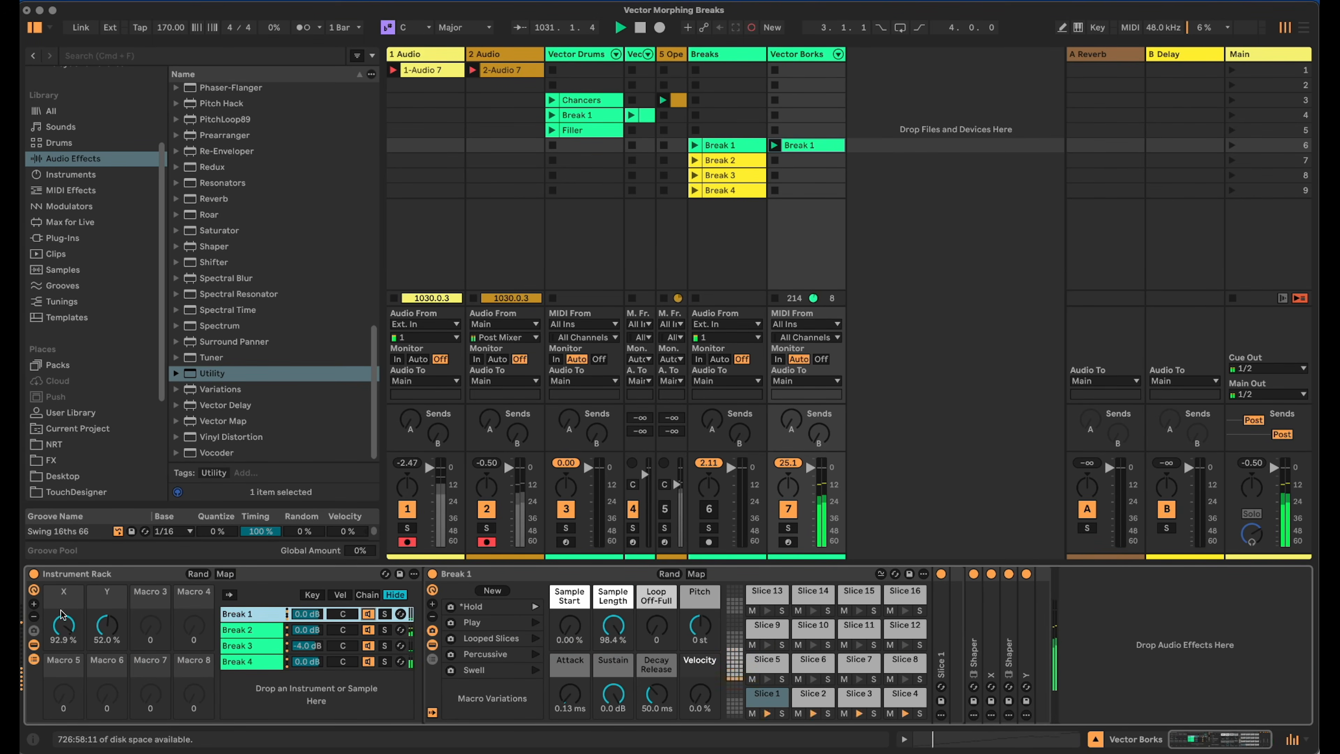
{"action": "left_click_drag", "start_coordinate": [85, 635], "coordinate": [63, 615]}
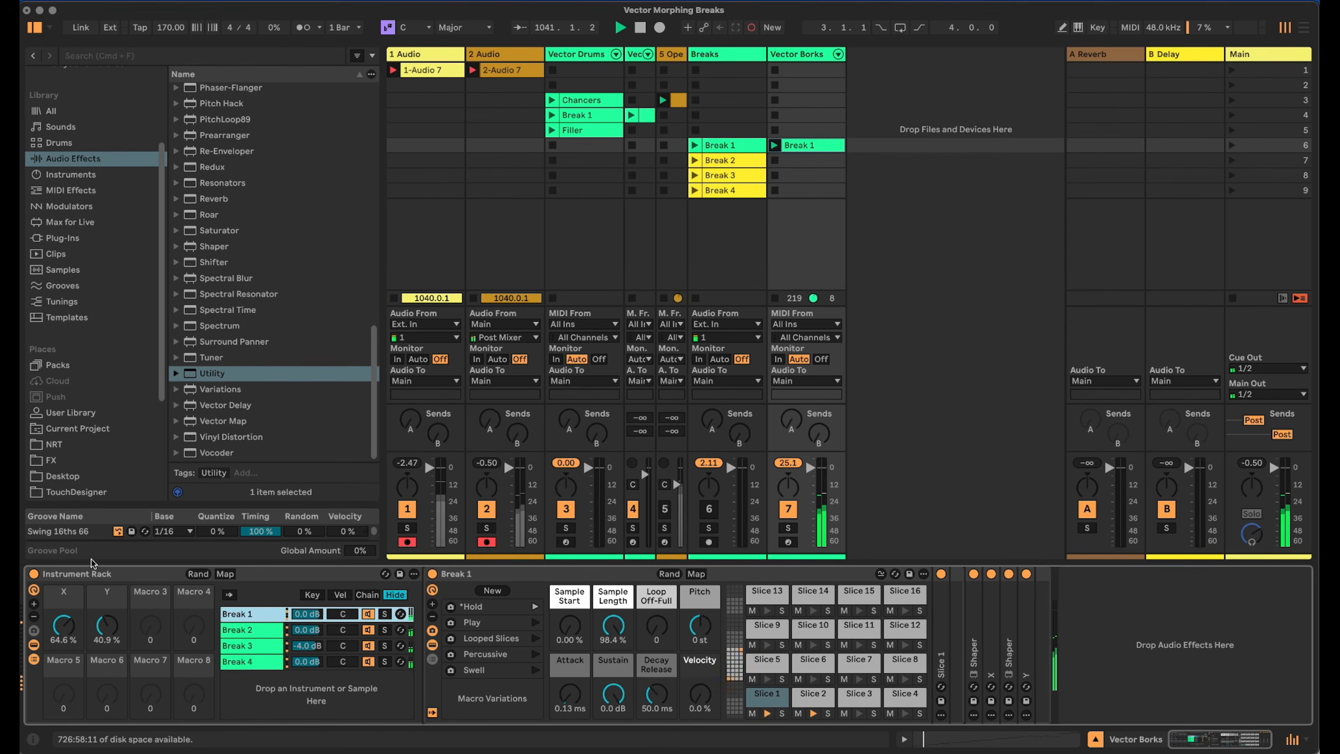
Insert the Random MIDI effect in front of the Instrument Rack on the Vector Borks track.
{"action": "left_click", "coordinate": [95, 578]}
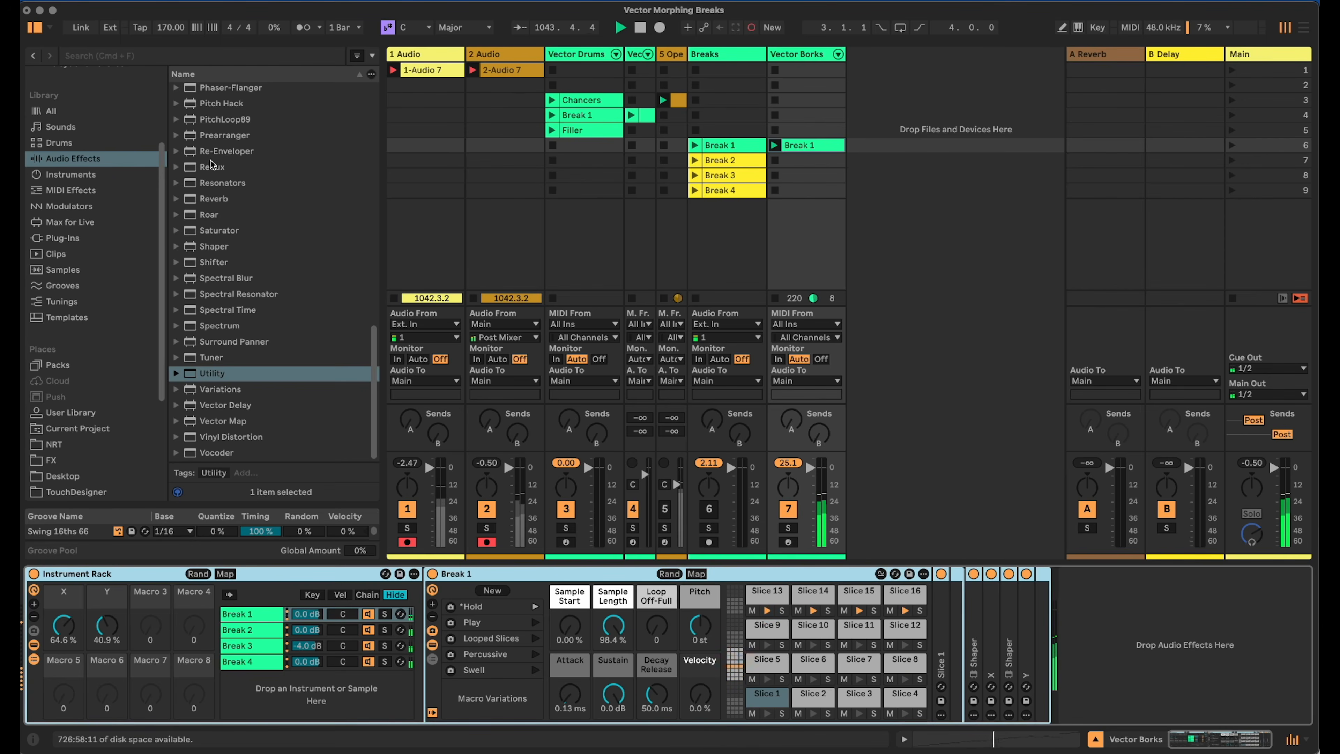
{"action": "scroll", "coordinate": [210, 164], "scroll_direction": "up", "scroll_amount": 5}
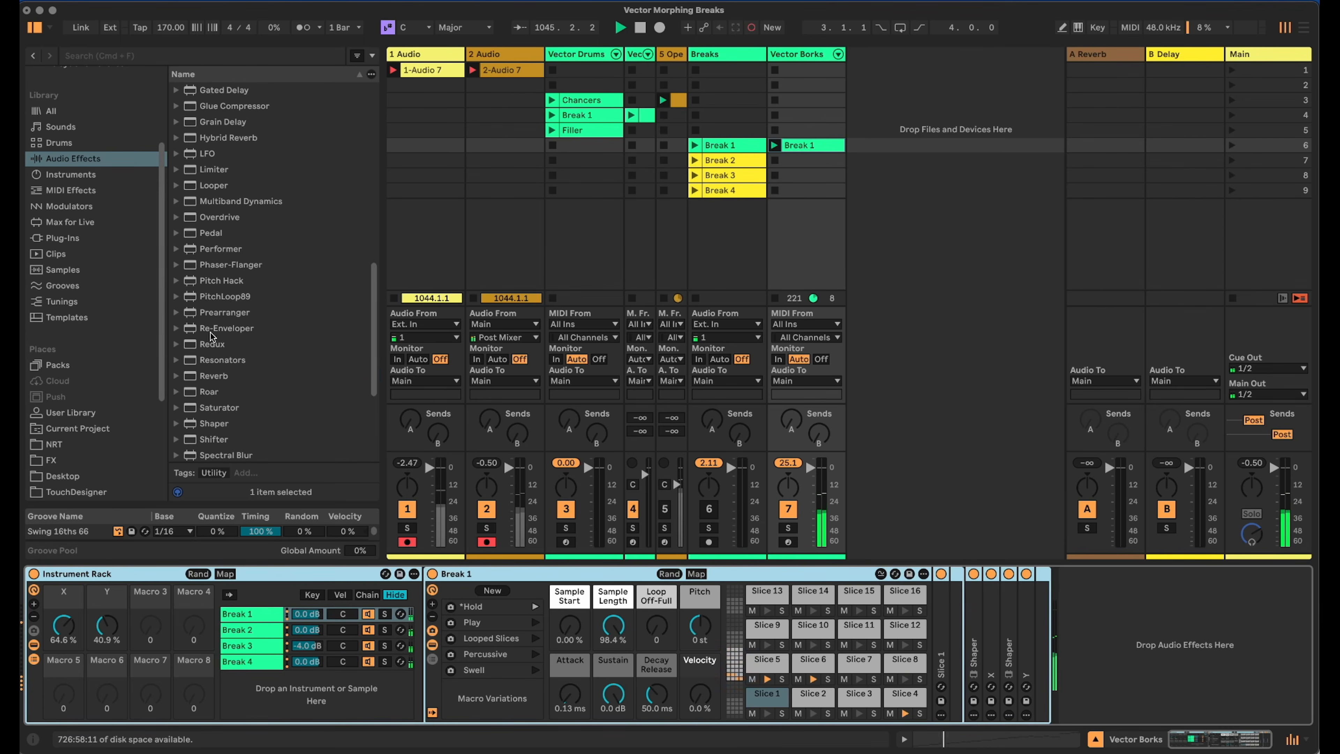
{"action": "left_click", "coordinate": [87, 189]}
{"action": "scroll", "coordinate": [218, 368], "scroll_direction": "down", "scroll_amount": 5}
{"action": "left_click_drag", "start_coordinate": [223, 359], "coordinate": [39, 619]}
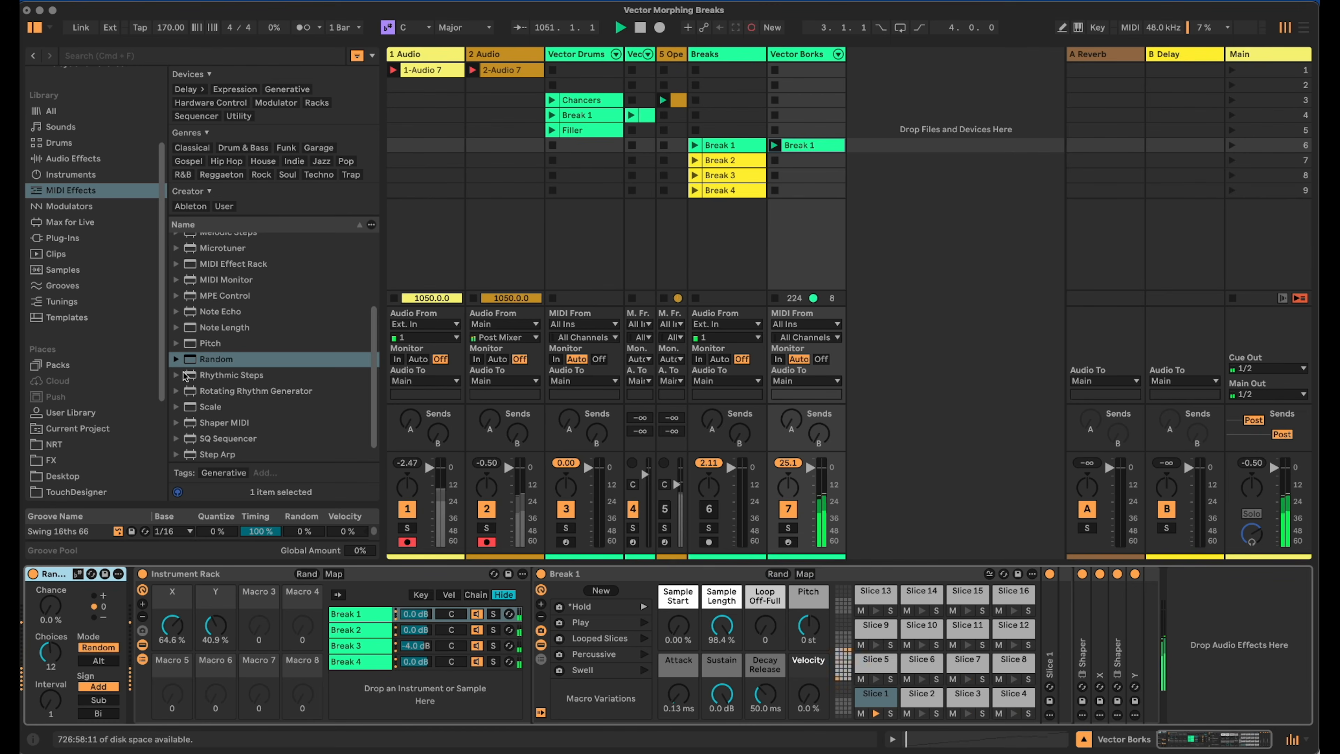
Add the OTT preset of Multiband Dynamics at the end of the Vector Borks device chain.
{"action": "left_click", "coordinate": [96, 160]}
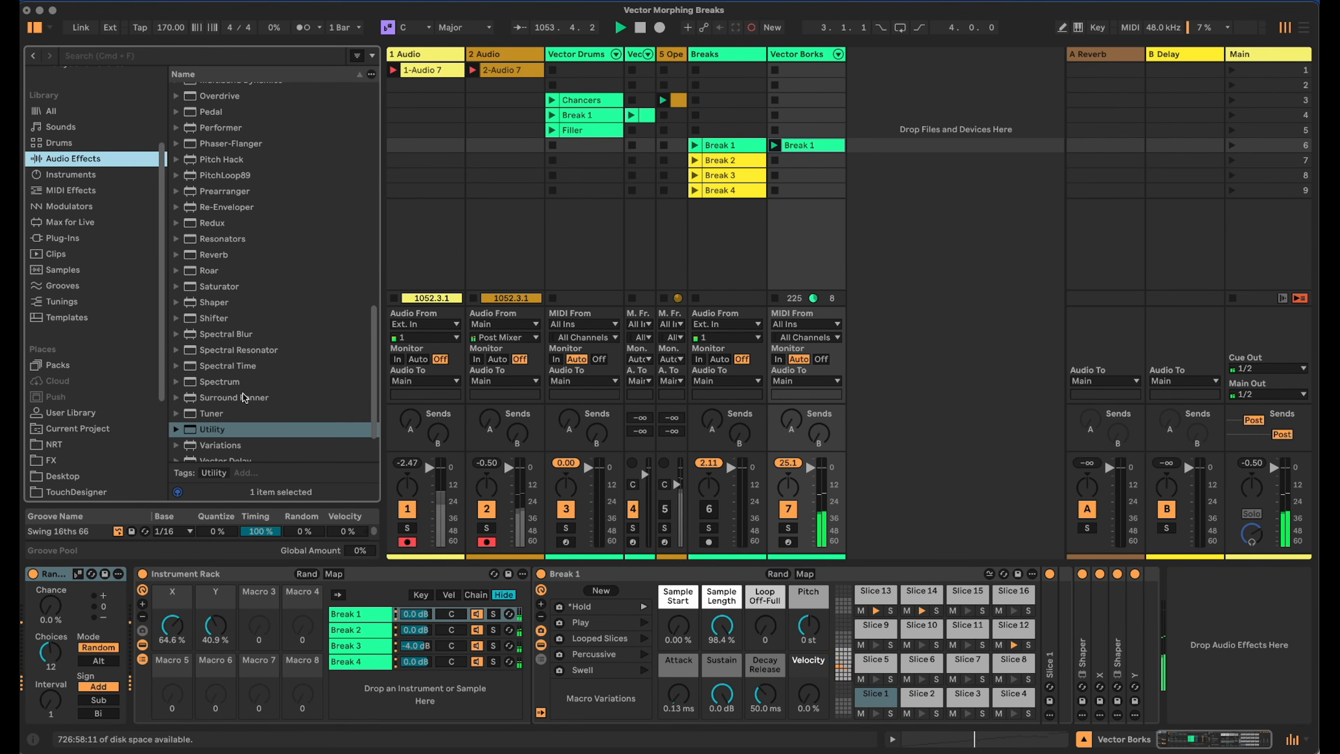
{"action": "scroll", "coordinate": [269, 372], "scroll_direction": "up", "scroll_amount": 5}
{"action": "scroll", "coordinate": [269, 371], "scroll_direction": "up", "scroll_amount": 2}
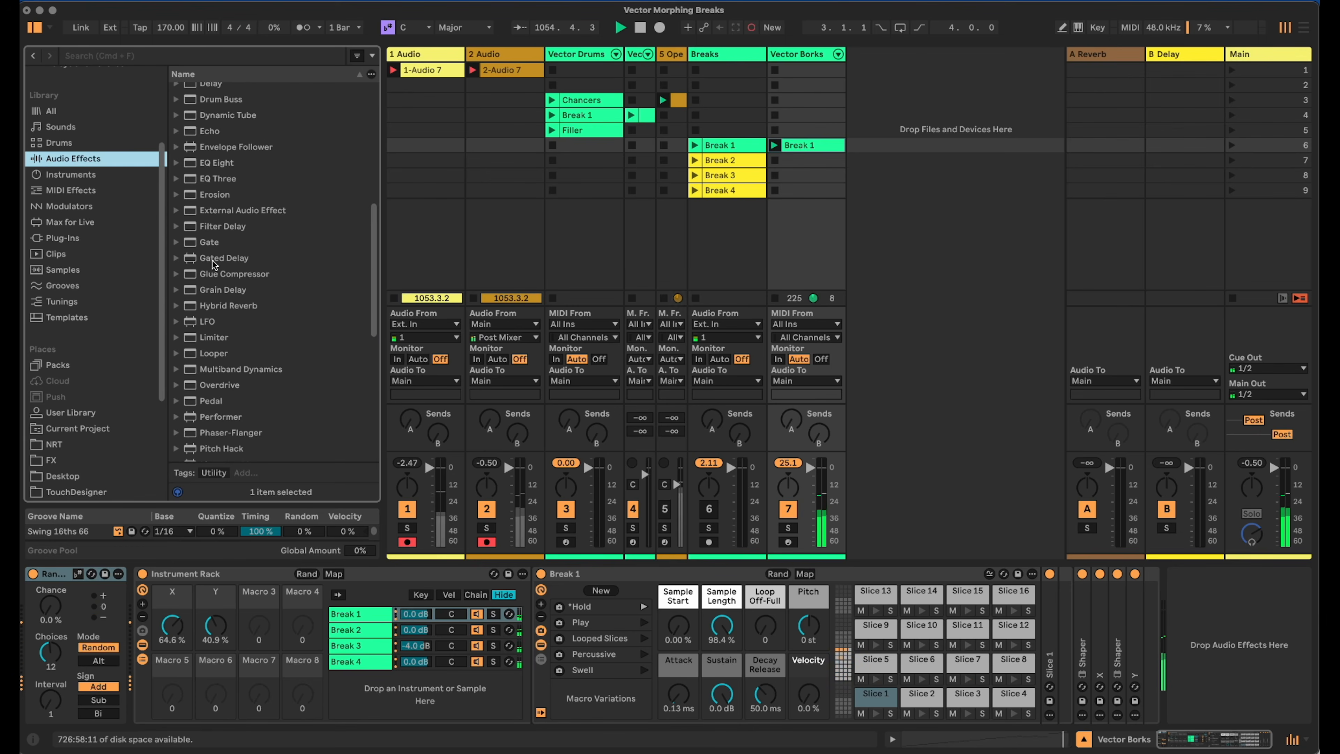
{"action": "left_click", "coordinate": [177, 368]}
{"action": "left_click_drag", "start_coordinate": [219, 417], "coordinate": [1210, 630]}
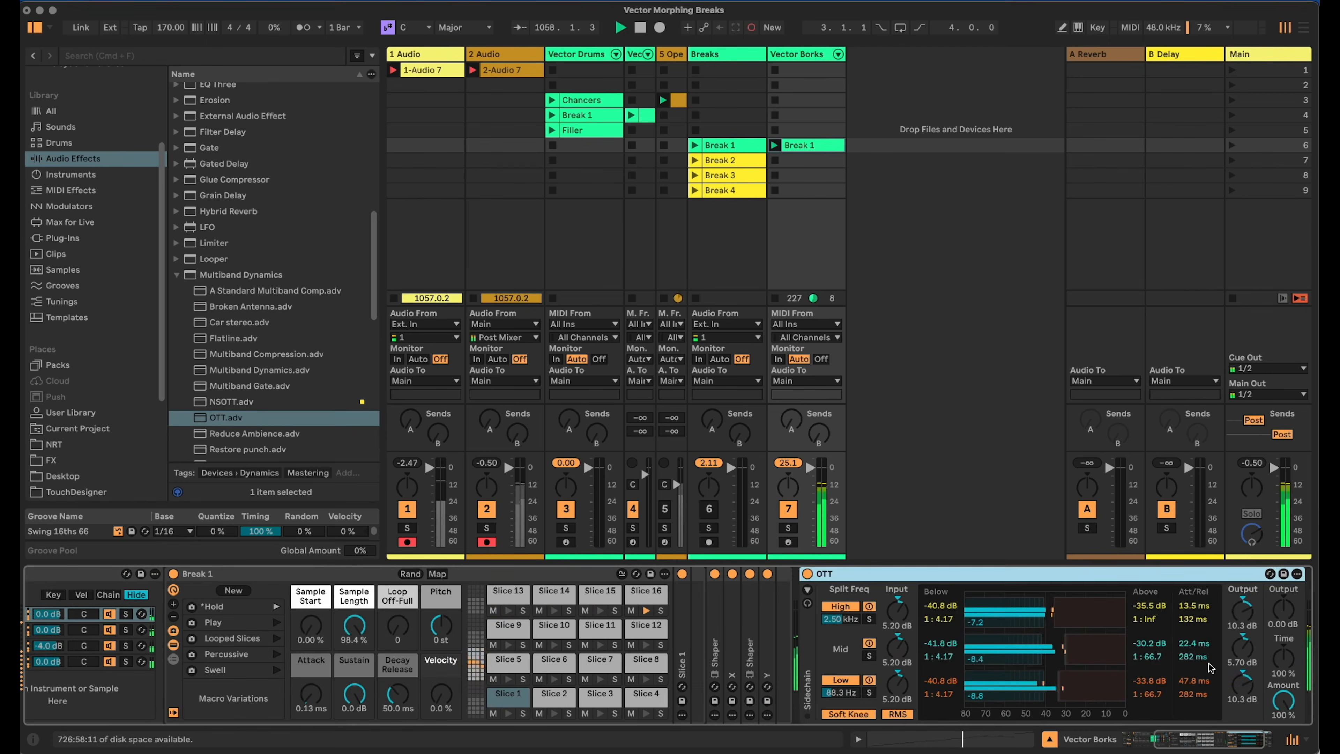
Set OTT's Amount to 51% and its overall Output to 6.86 dB, and collapse the device.
{"action": "left_click_drag", "start_coordinate": [1283, 700], "coordinate": [1283, 734]}
{"action": "left_click_drag", "start_coordinate": [1284, 618], "coordinate": [1283, 599]}
{"action": "left_click", "coordinate": [961, 574]}
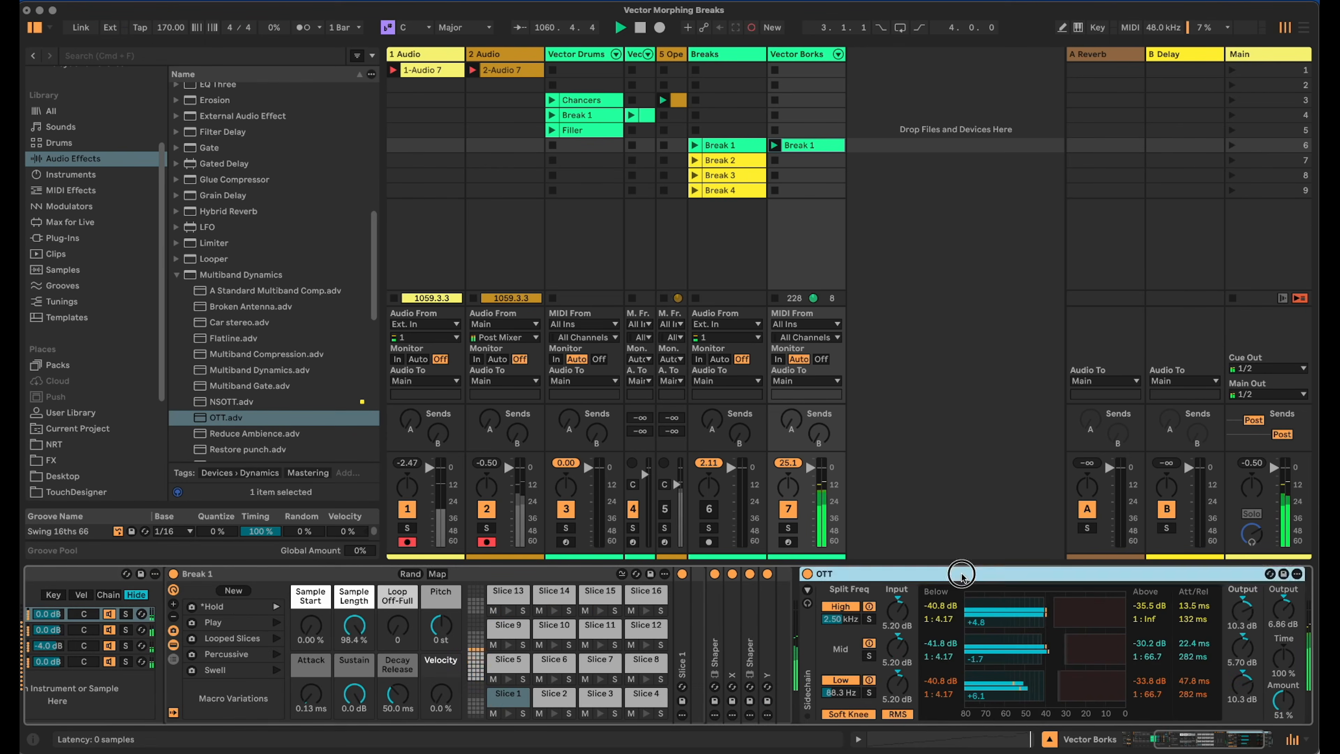
{"action": "key", "text": "Delete"}
{"action": "scroll", "coordinate": [47, 635], "scroll_direction": "left", "scroll_amount": 5}
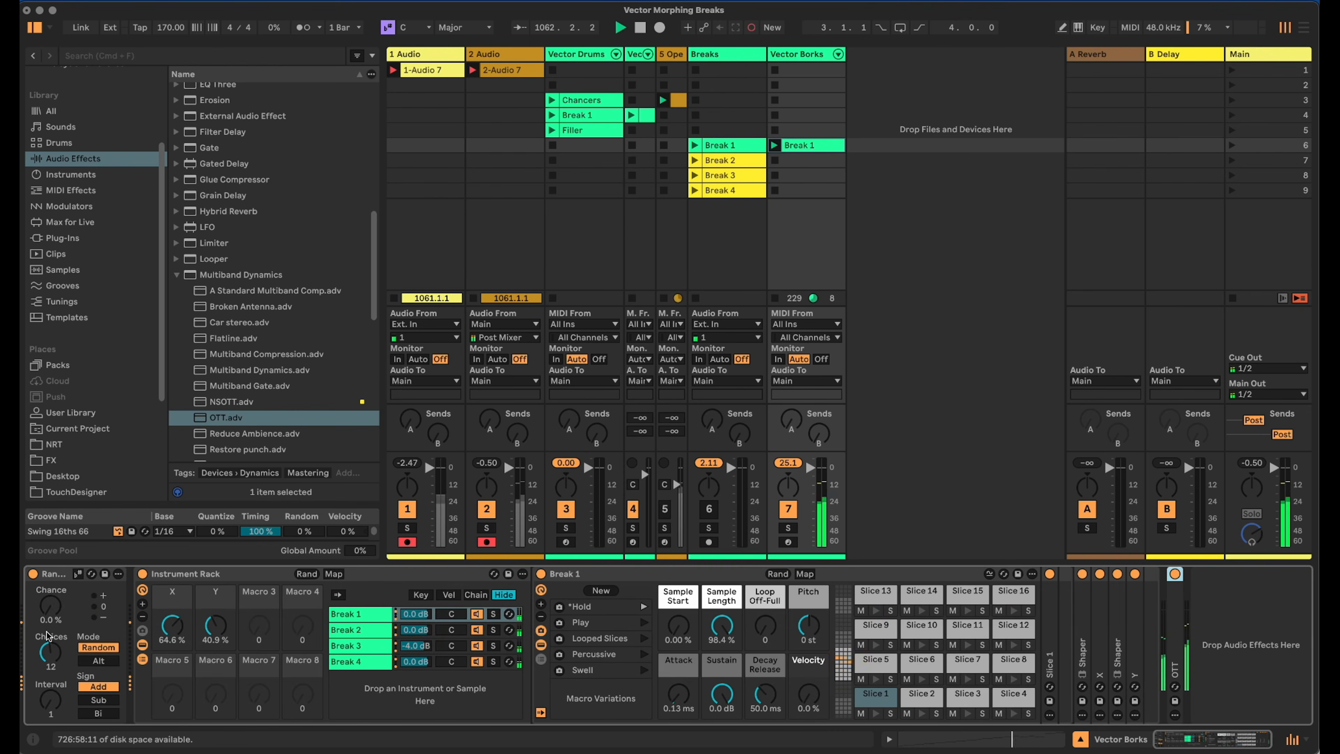
Inspect the notes of the Vector Borks Break 1 clip, and set Random's Chance to 27% and Choices to 3.
{"action": "left_click", "coordinate": [53, 575]}
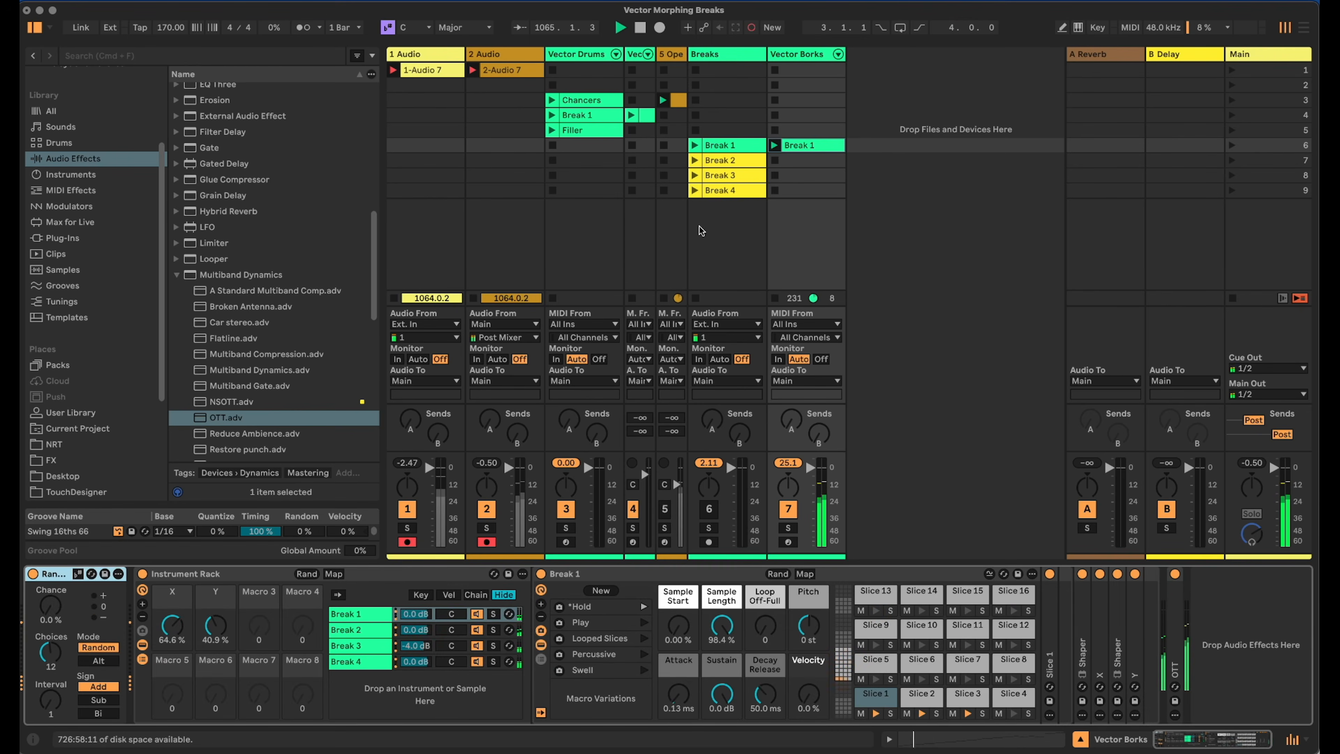
{"action": "double_click", "coordinate": [803, 148]}
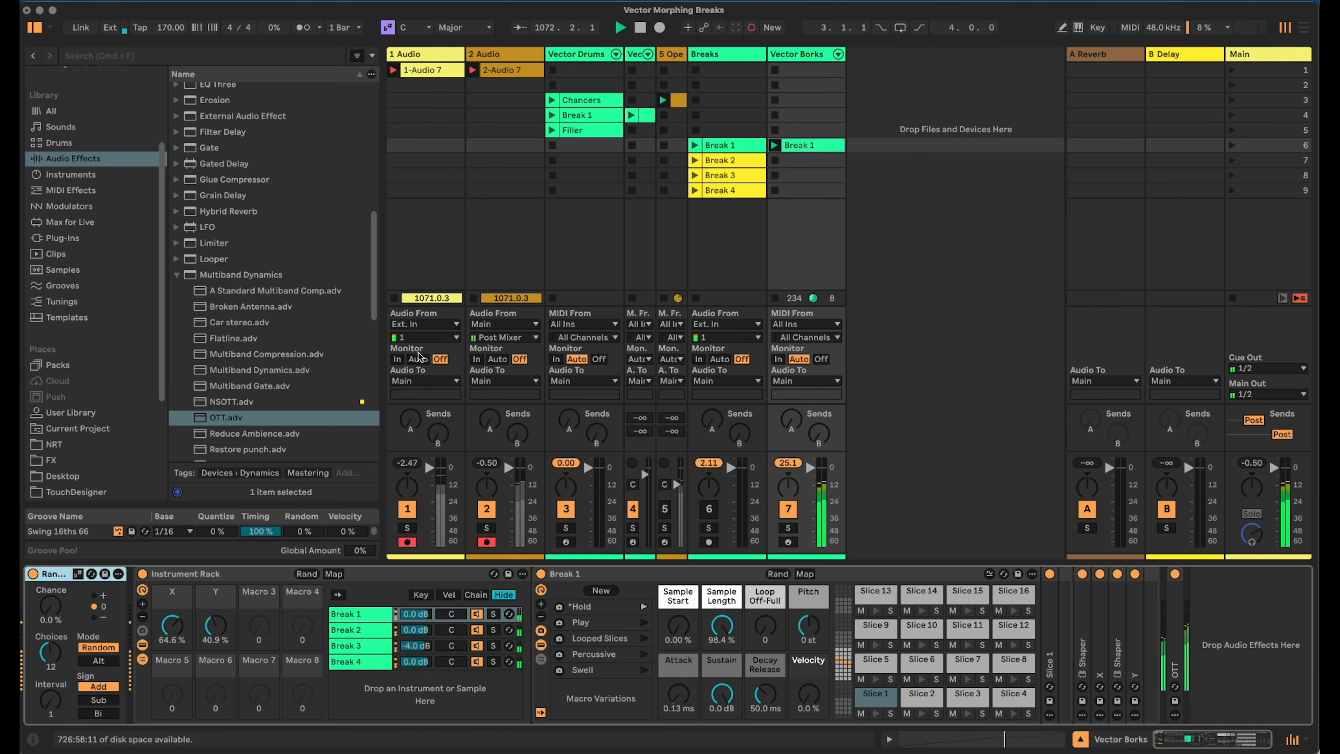
{"action": "double_click", "coordinate": [818, 147]}
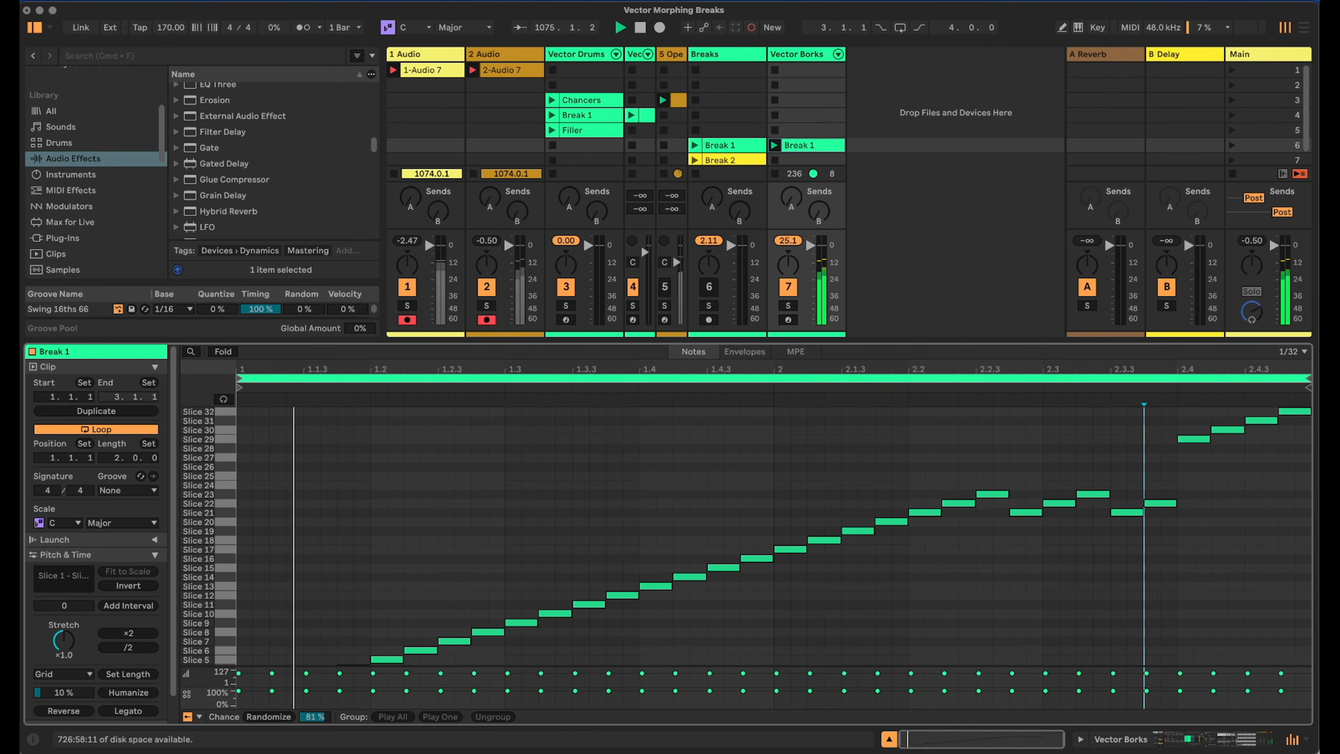
{"action": "left_click", "coordinate": [1260, 745]}
{"action": "left_click_drag", "start_coordinate": [51, 652], "coordinate": [50, 667]}
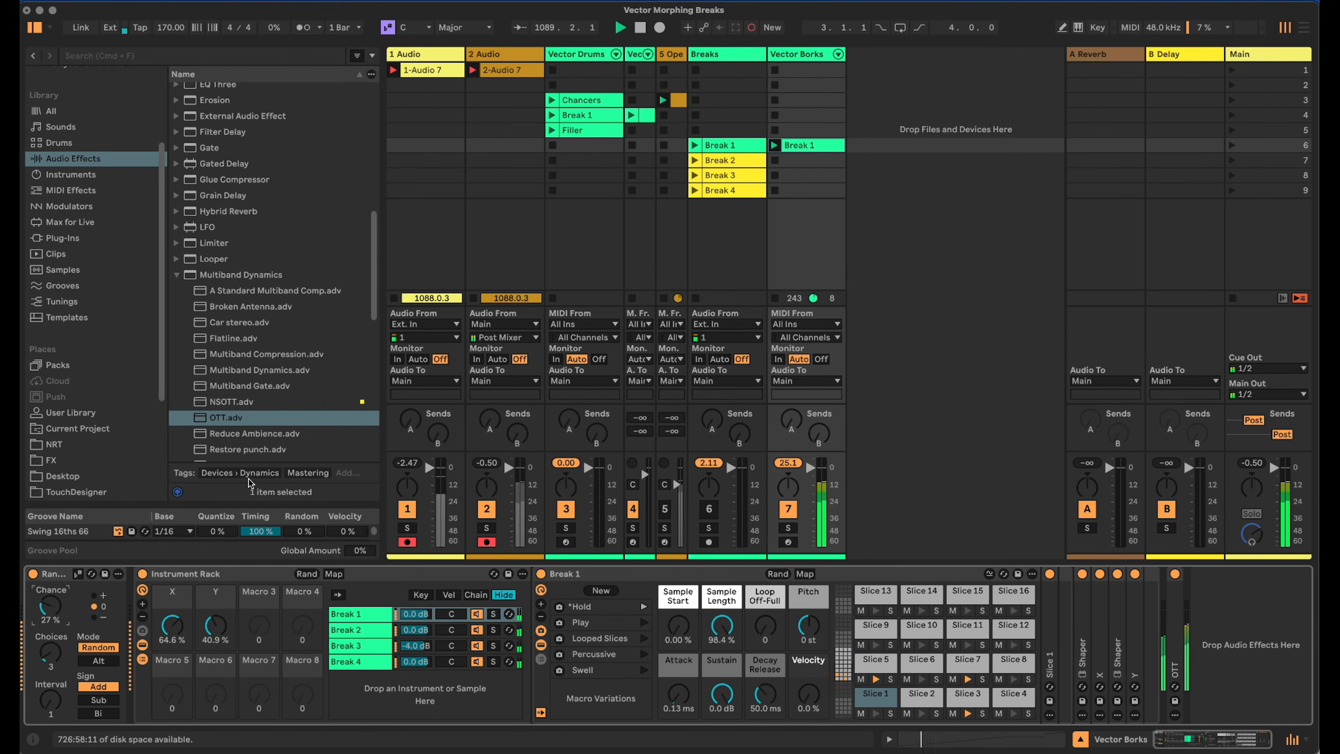
Insert the Expression Control MIDI effect before the Break 1 device inside the Instrument Rack's Break 1 chain.
{"action": "left_click", "coordinate": [99, 188]}
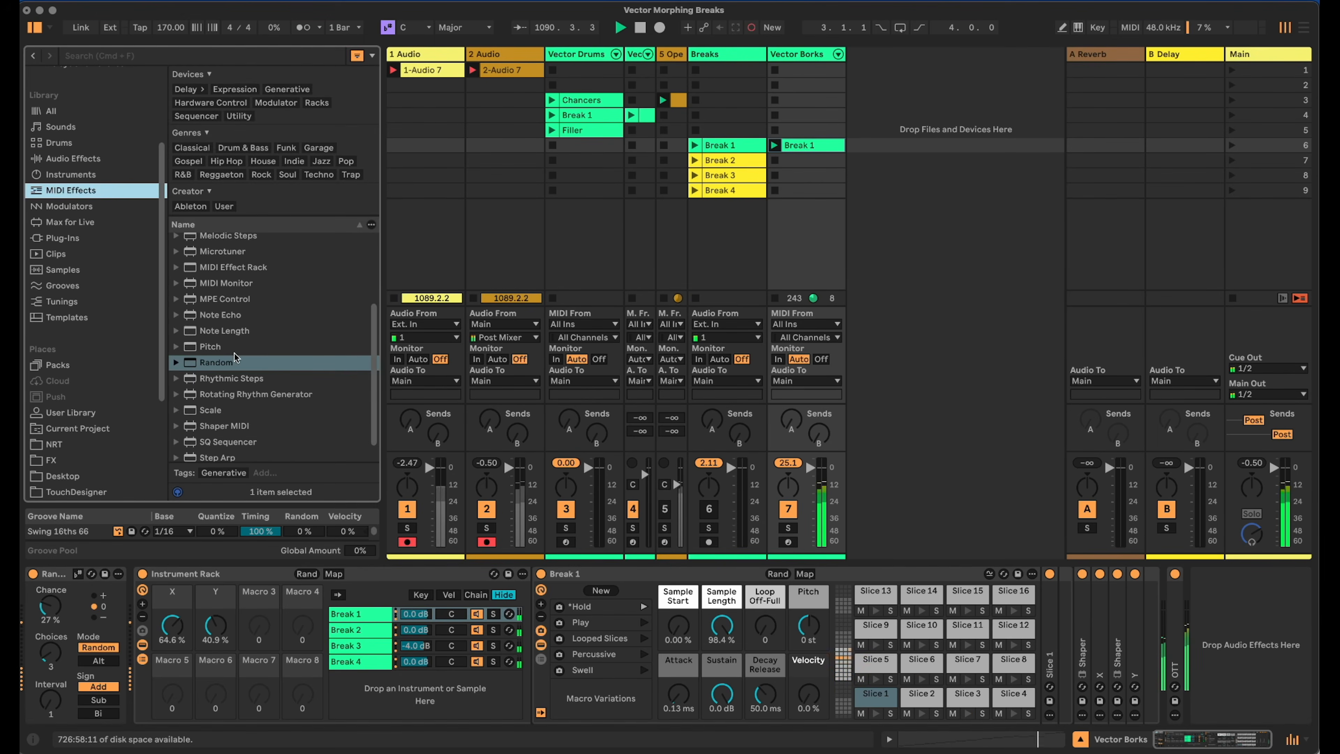
{"action": "scroll", "coordinate": [278, 347], "scroll_direction": "up", "scroll_amount": 5}
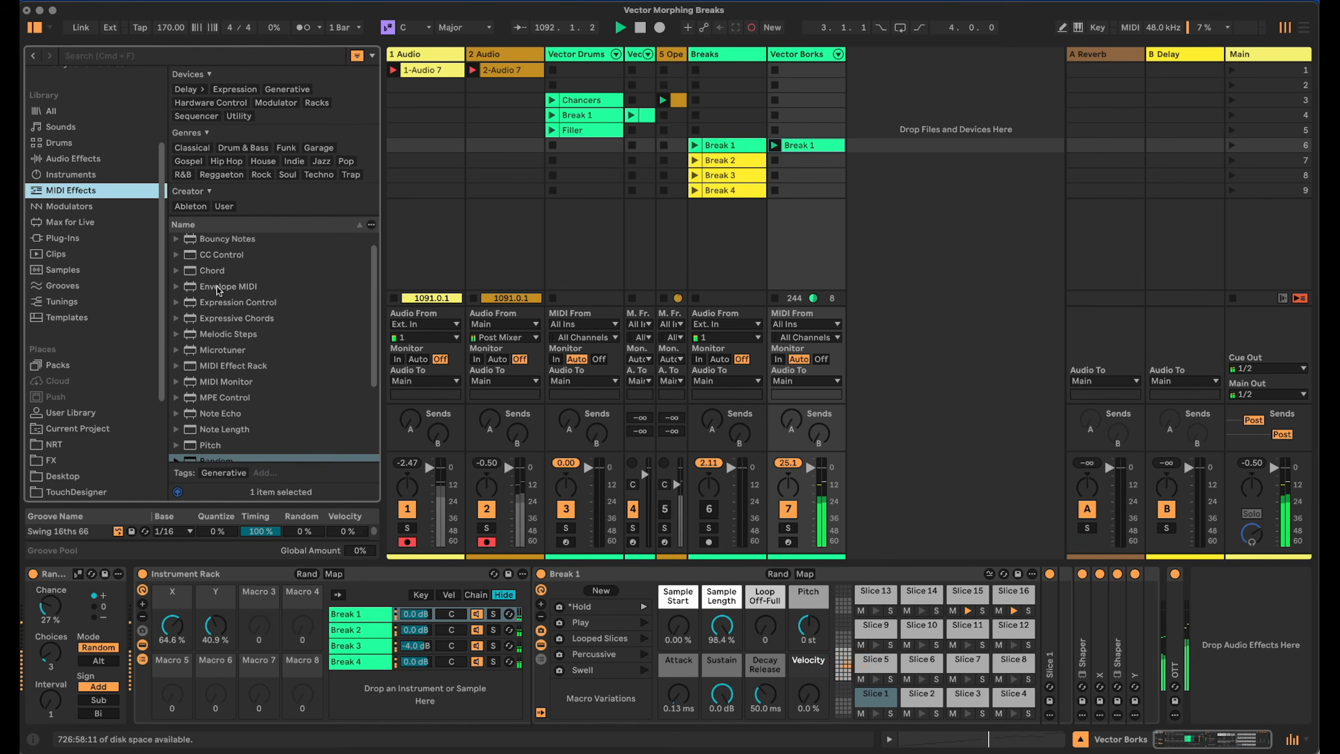
{"action": "left_click", "coordinate": [217, 301]}
{"action": "left_click", "coordinate": [565, 462]}
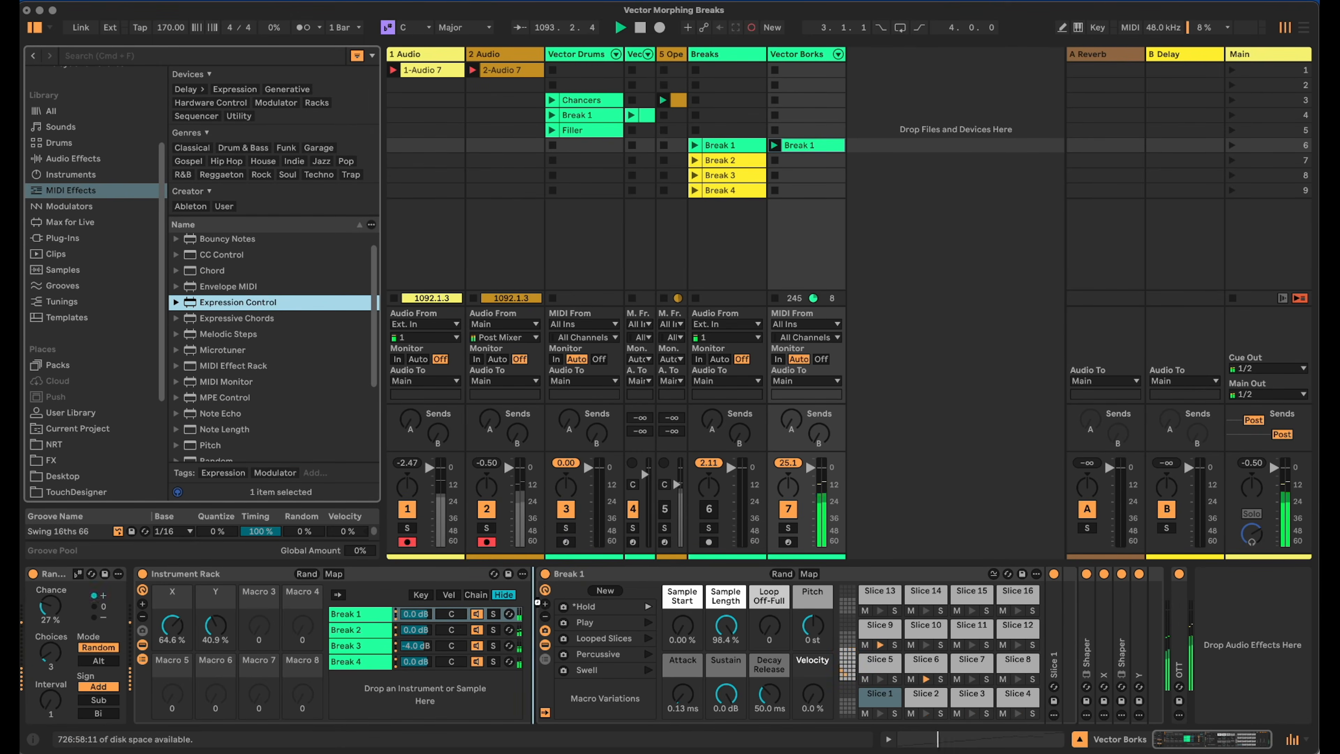
{"action": "left_click_drag", "start_coordinate": [537, 602], "coordinate": [538, 605]}
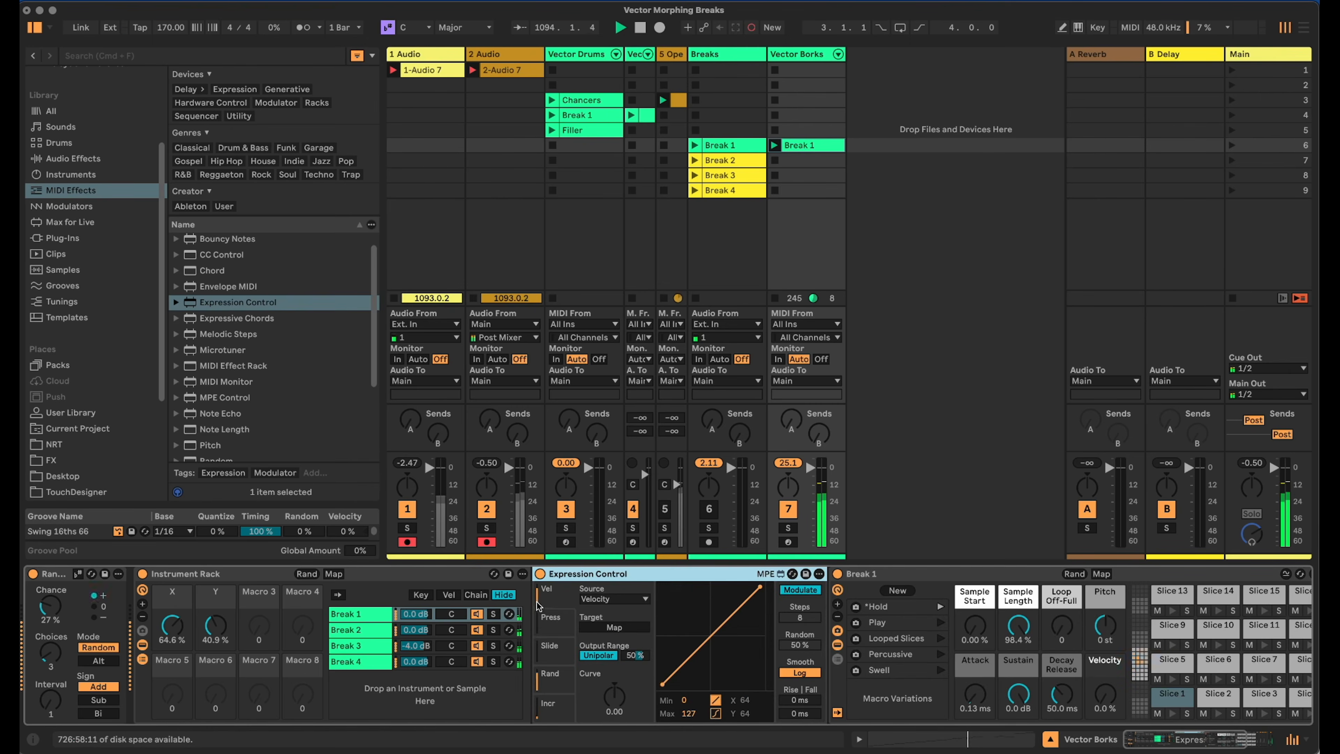
Set the Instrument Rack's X and Y macros to 50% each.
{"action": "left_click", "coordinate": [176, 621]}
{"action": "type", "text": "50"}
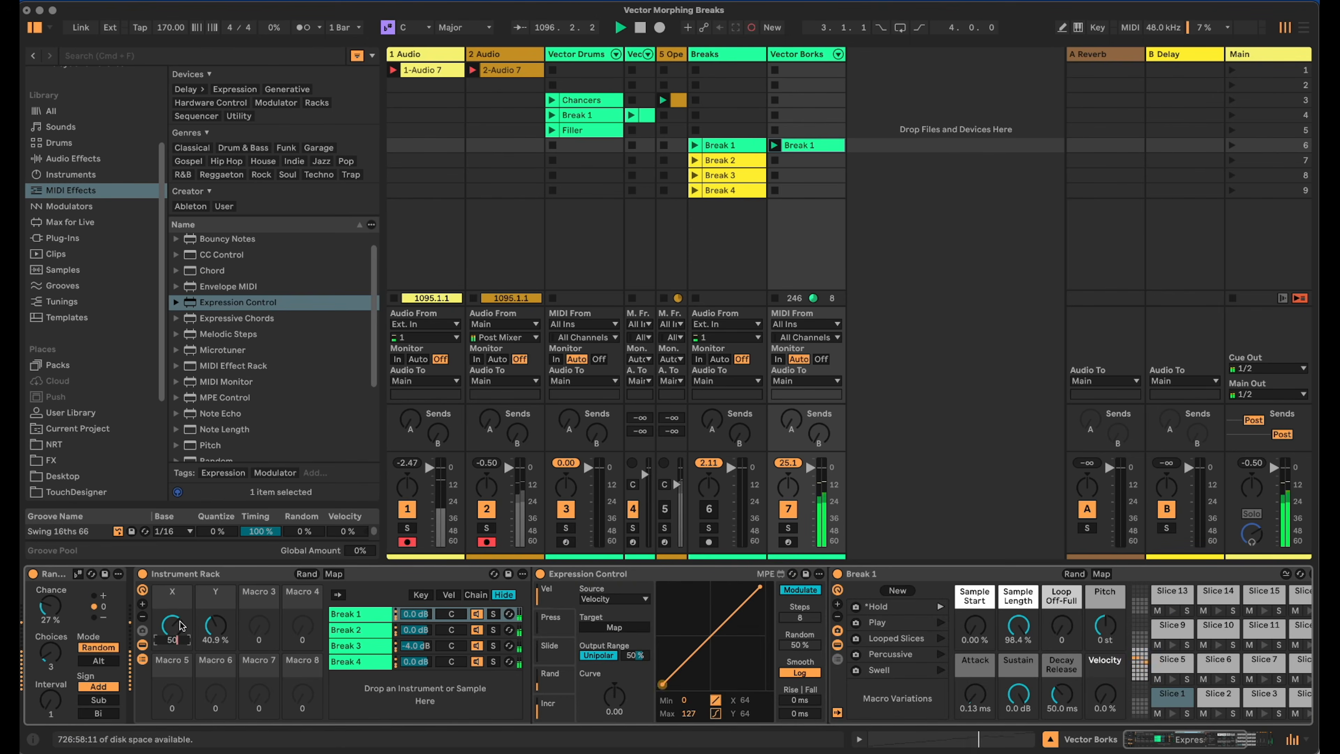
{"action": "left_click", "coordinate": [217, 622]}
{"action": "type", "text": "50"}
{"action": "left_click", "coordinate": [395, 707]}
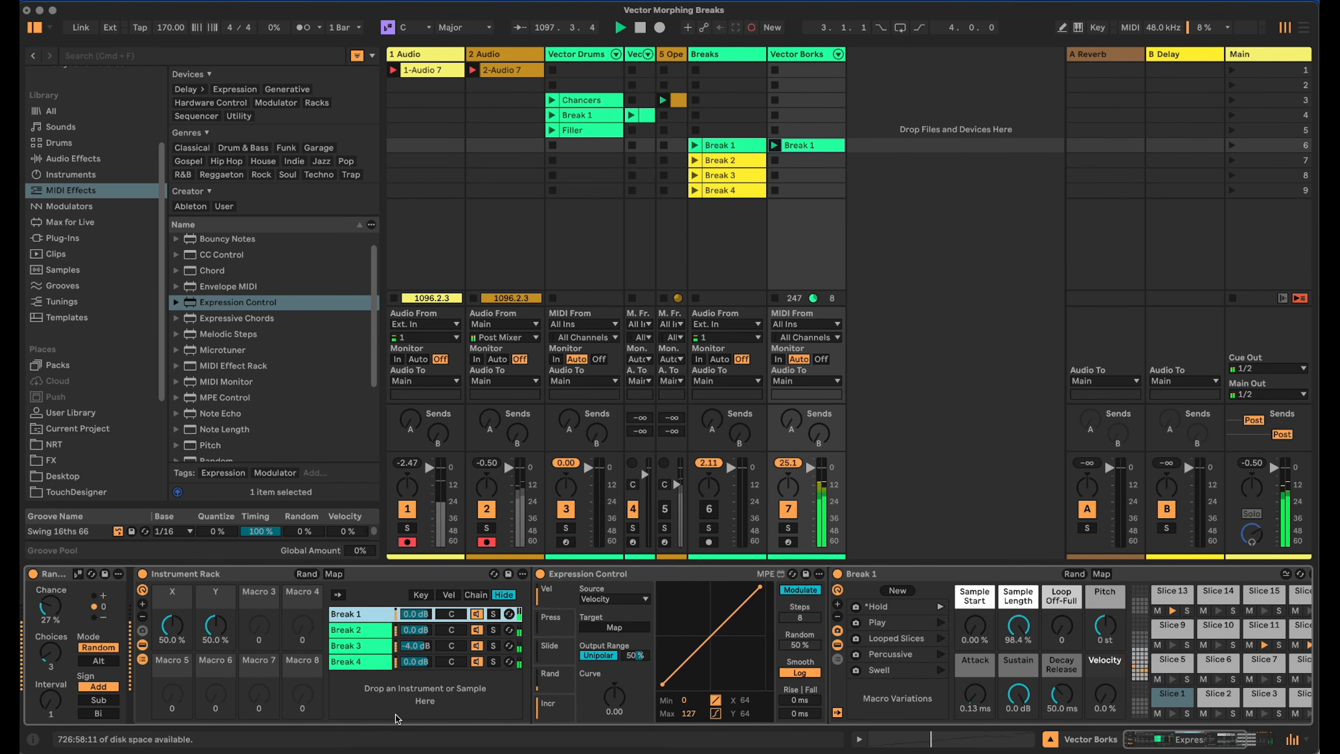
Set the source of Expression Control's first two modulation slots to Random.
{"action": "left_click", "coordinate": [612, 598]}
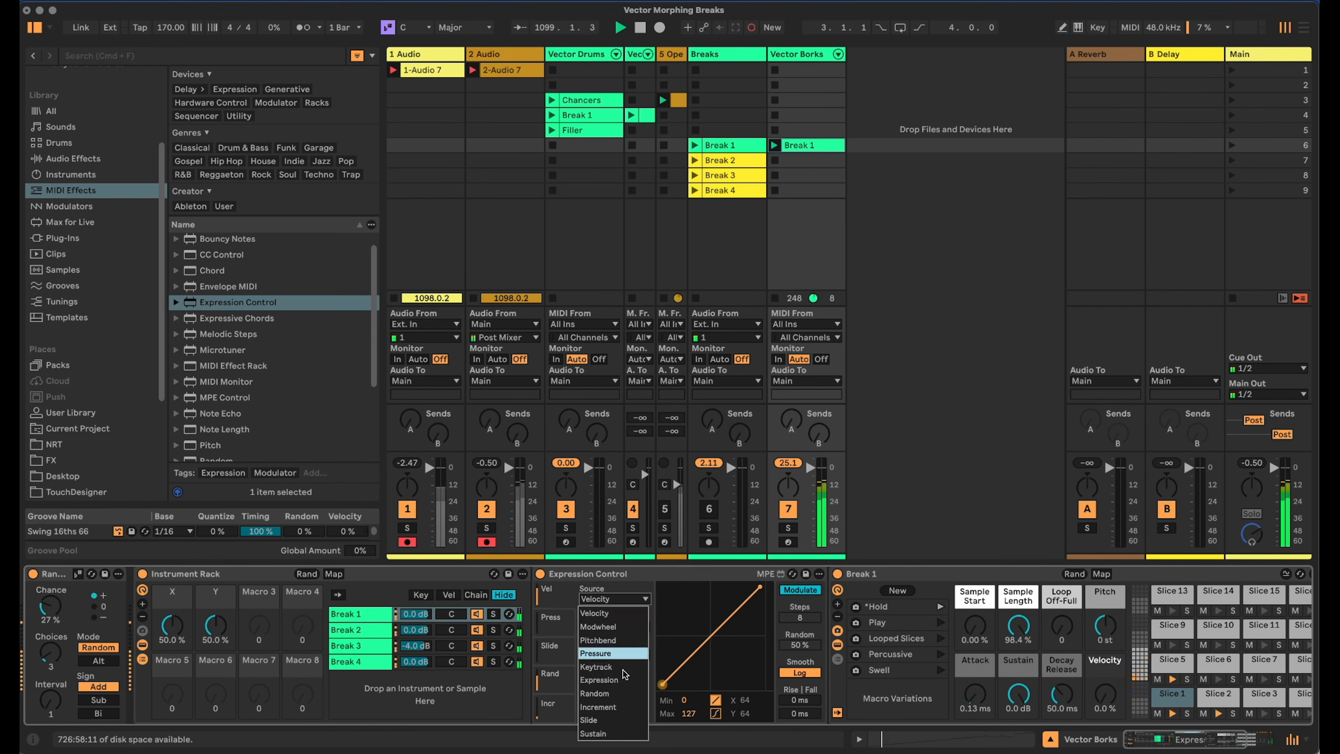
{"action": "left_click", "coordinate": [607, 693]}
{"action": "left_click", "coordinate": [551, 623]}
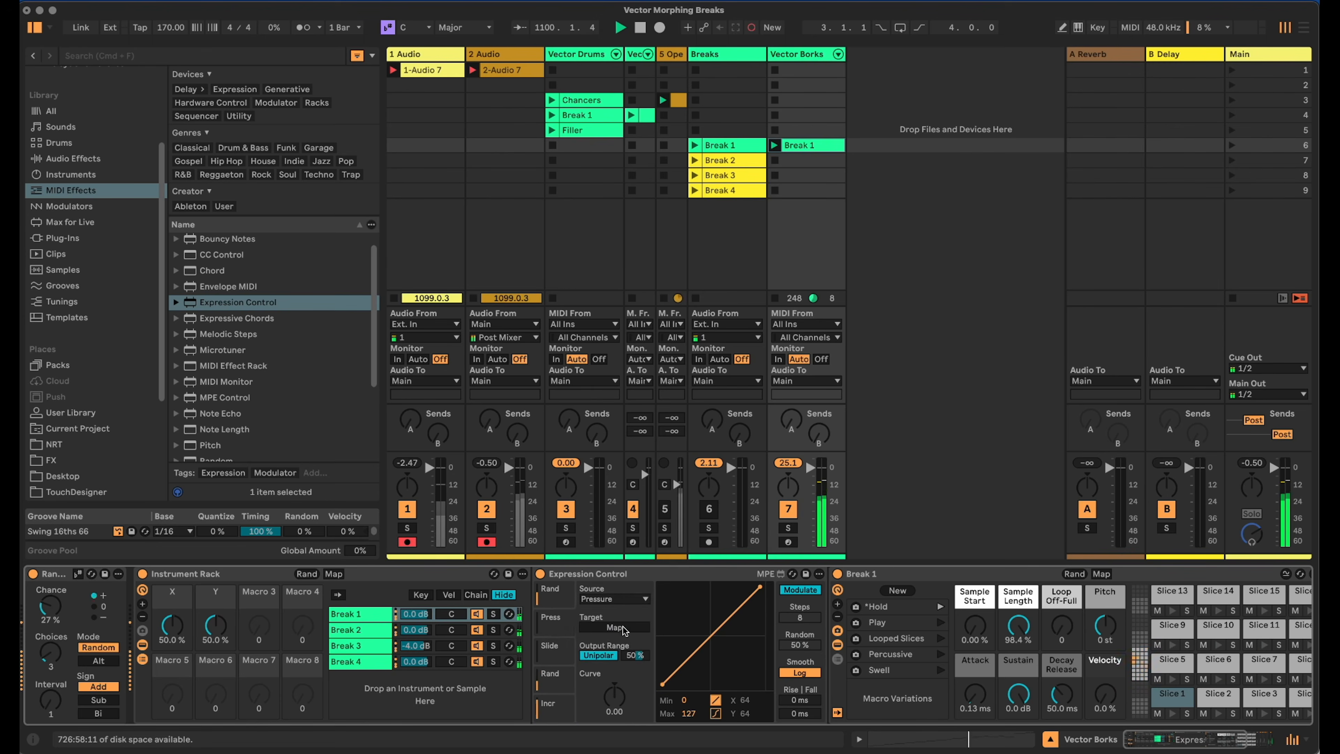
{"action": "left_click", "coordinate": [628, 598]}
{"action": "left_click", "coordinate": [607, 693]}
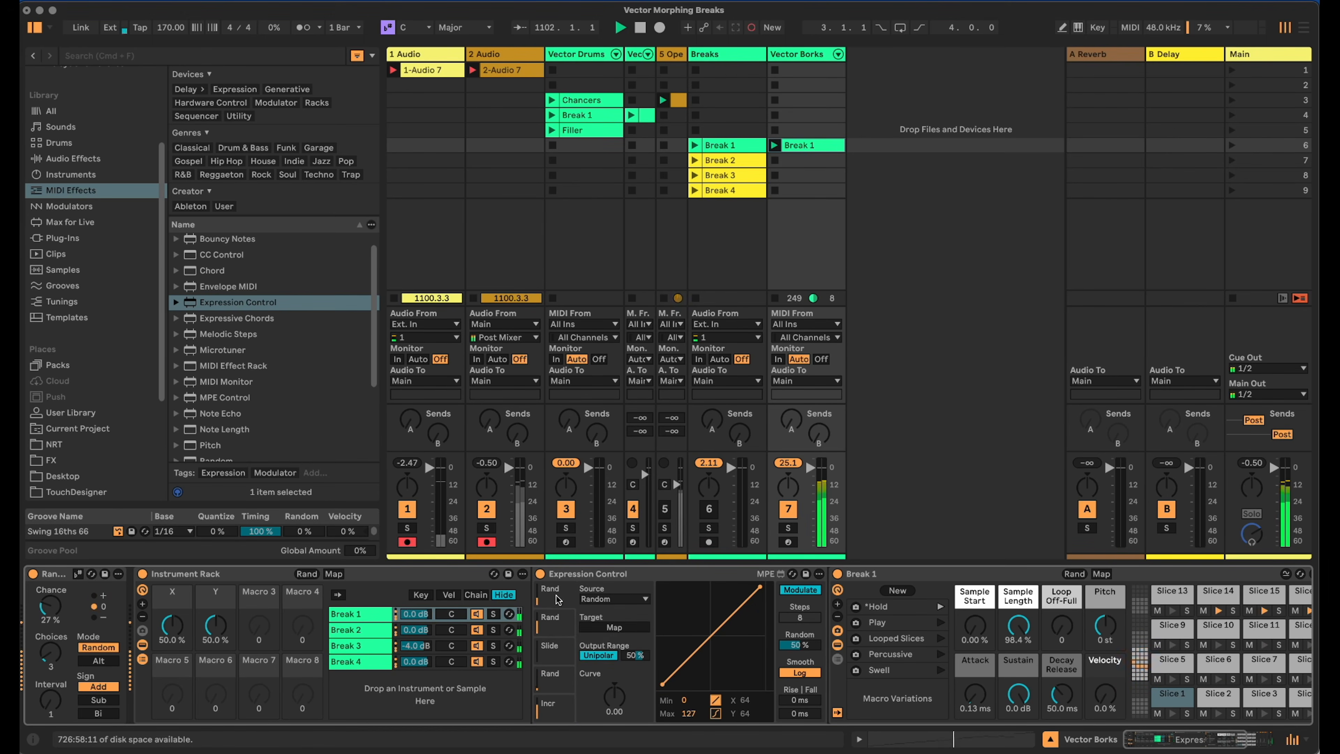
Make the two Random slots bipolar and map the first to macro X and the second to macro Y.
{"action": "left_click", "coordinate": [598, 654]}
{"action": "left_click", "coordinate": [614, 627]}
{"action": "left_click", "coordinate": [174, 626]}
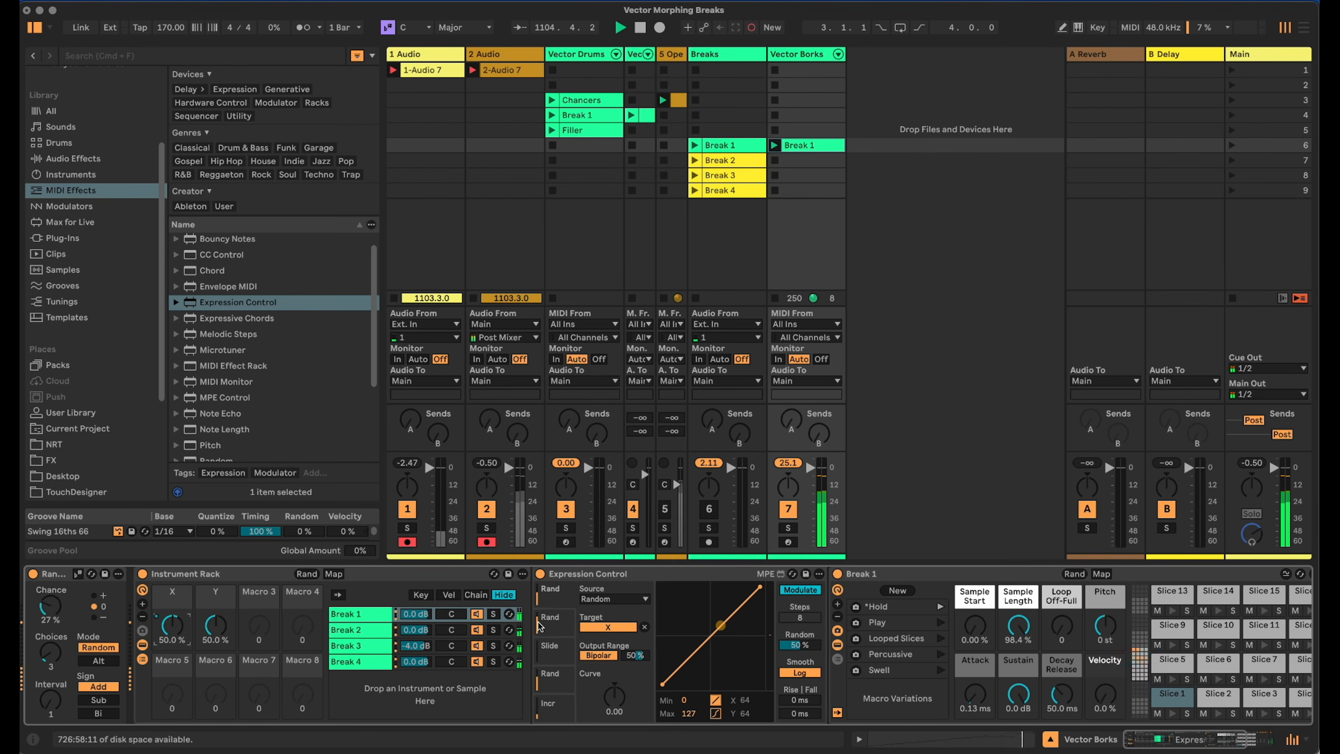
{"action": "left_click", "coordinate": [643, 627]}
{"action": "left_click", "coordinate": [614, 627]}
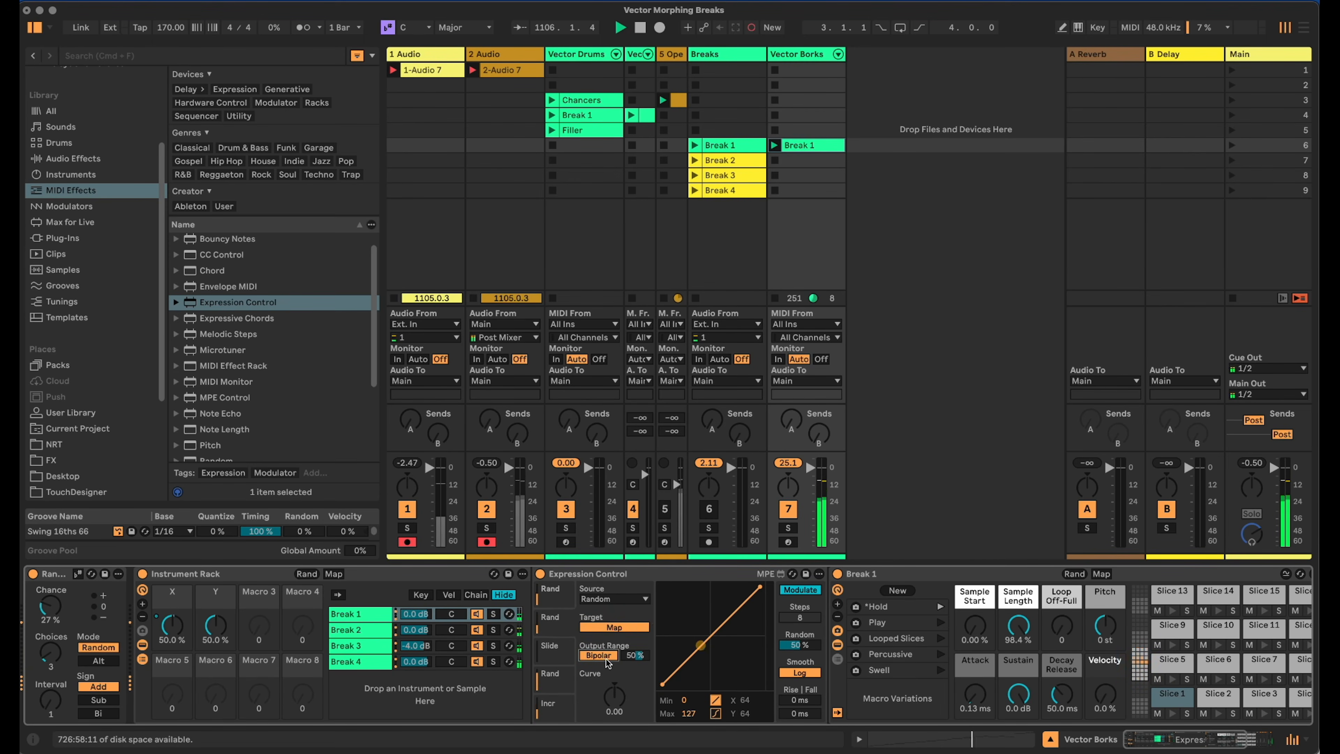
{"action": "left_click", "coordinate": [215, 626]}
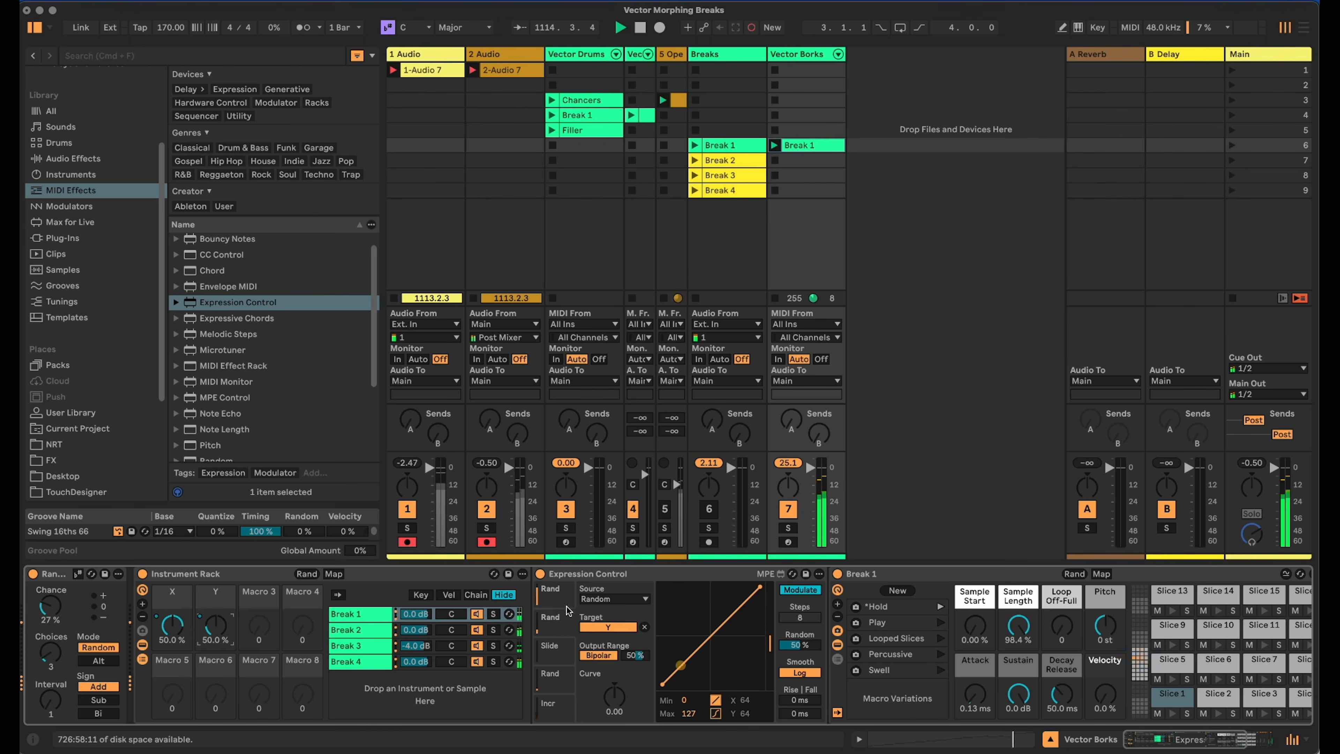
Map the Max value of the first Random slot to Macro 3 and that of the second to Macro 4.
{"action": "mouse_move", "coordinate": [685, 713]}
{"action": "left_mouse_down"}
{"action": "mouse_move", "coordinate": [696, 752]}
{"action": "mouse_move", "coordinate": [688, 715]}
{"action": "left_mouse_up"}
{"action": "right_click", "coordinate": [676, 673]}
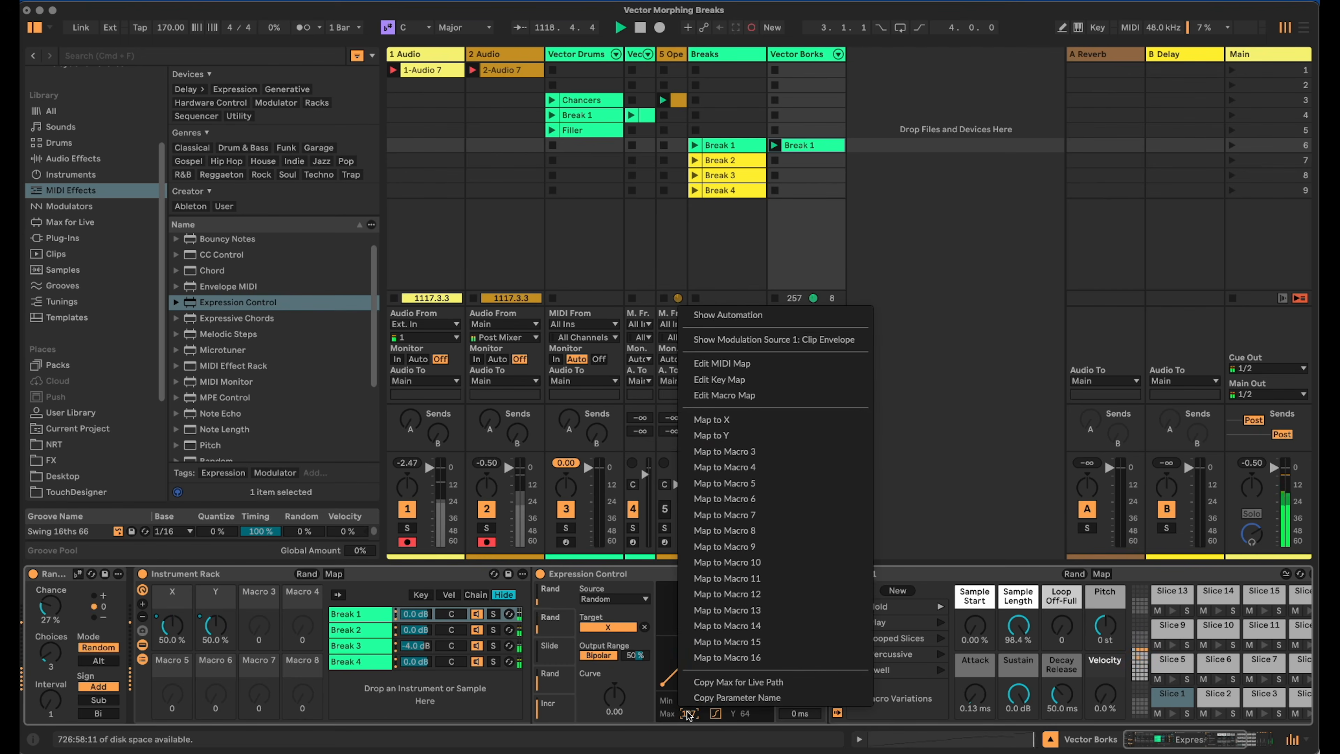
{"action": "left_click", "coordinate": [782, 451]}
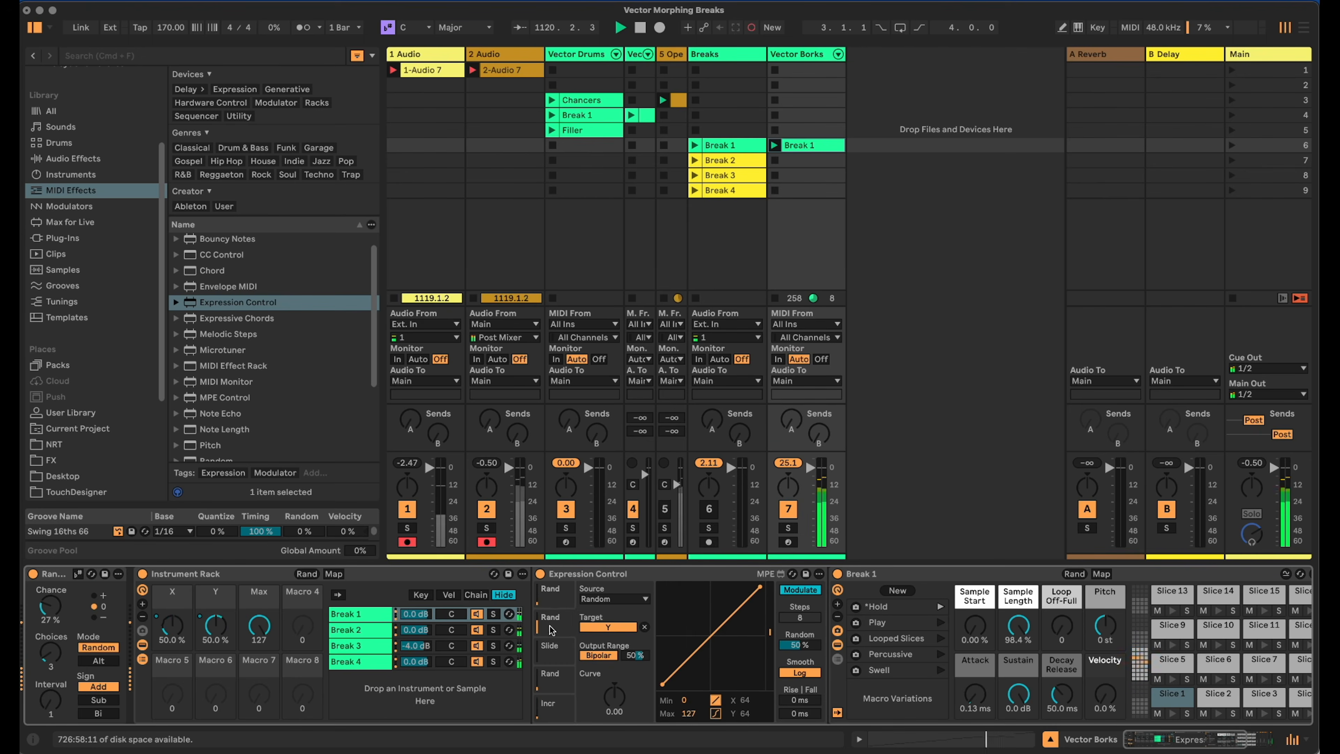
{"action": "right_click", "coordinate": [684, 714]}
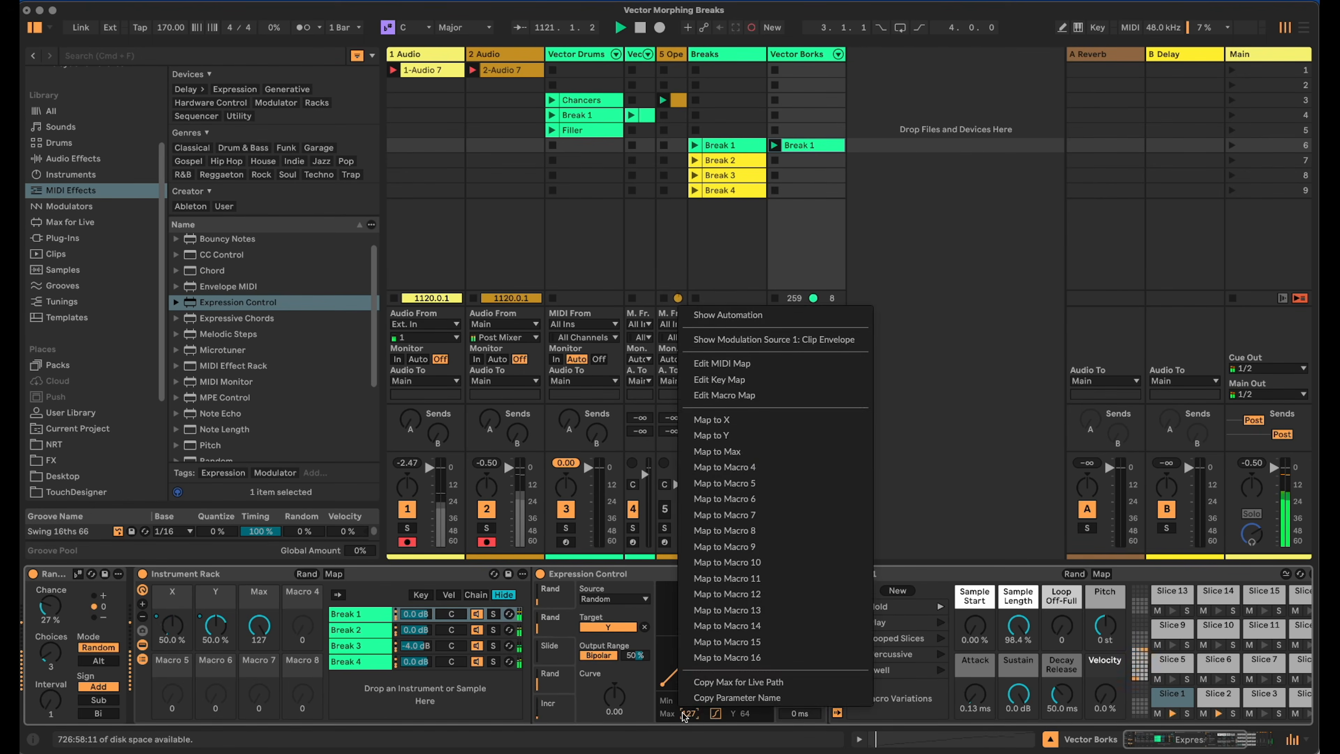
{"action": "left_click", "coordinate": [783, 466]}
Lower both Max macros to 0 as a test, return them to 127 and set macro Y back to 50%.
{"action": "left_click_drag", "start_coordinate": [270, 618], "coordinate": [270, 681]}
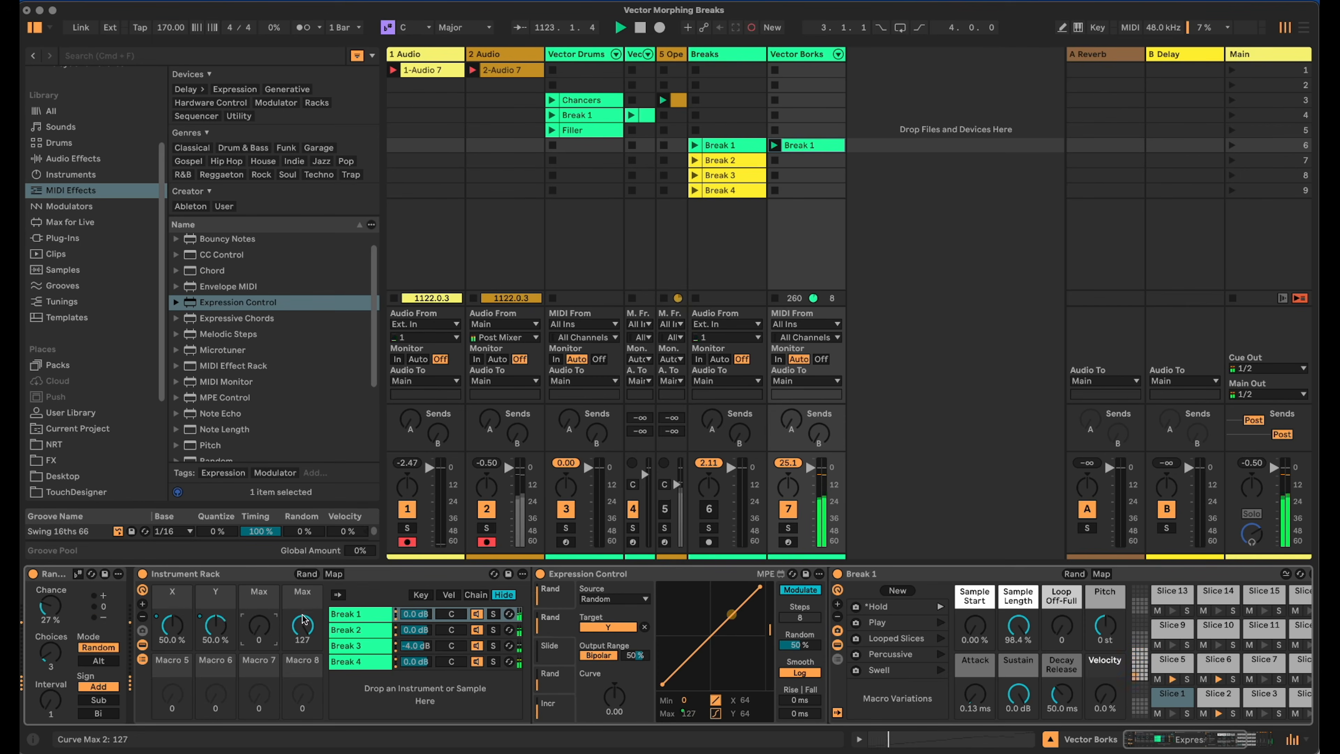
{"action": "left_click_drag", "start_coordinate": [302, 625], "coordinate": [302, 685]}
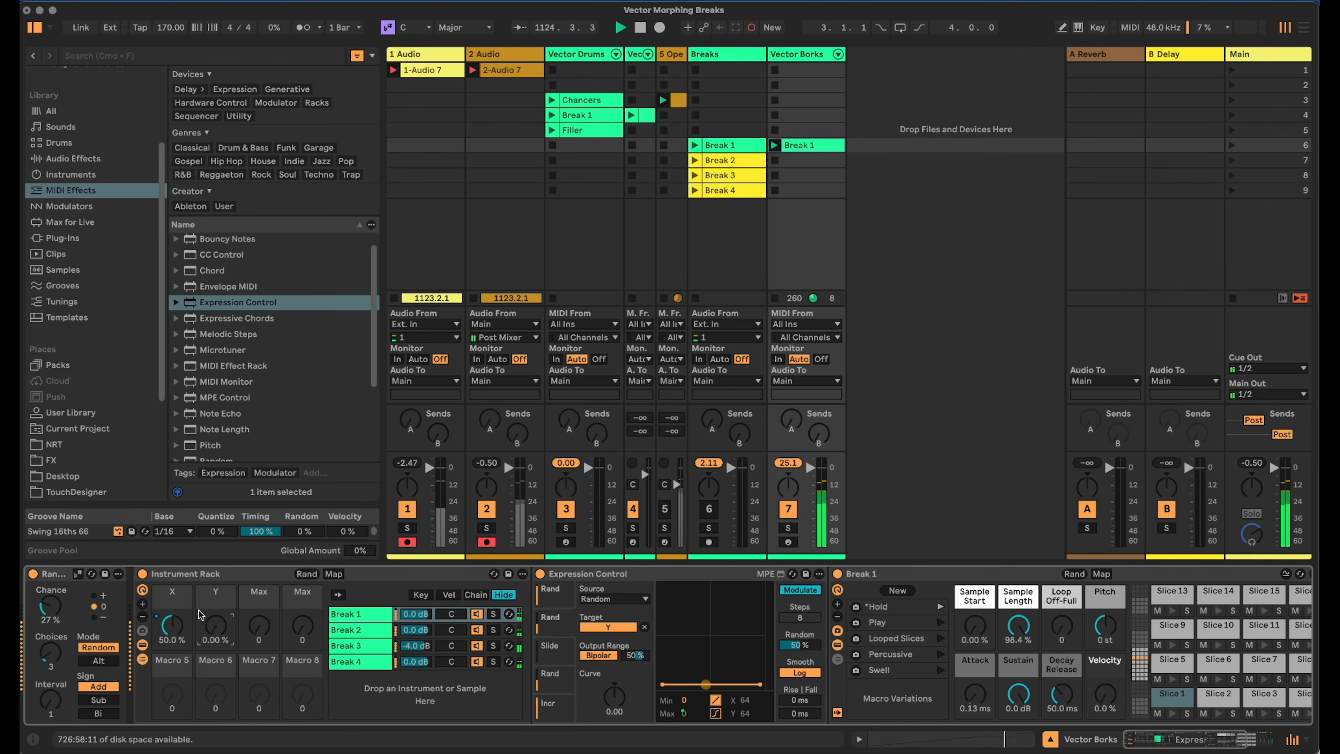
{"action": "left_click_drag", "start_coordinate": [262, 632], "coordinate": [262, 589]}
{"action": "left_click_drag", "start_coordinate": [303, 630], "coordinate": [302, 601]}
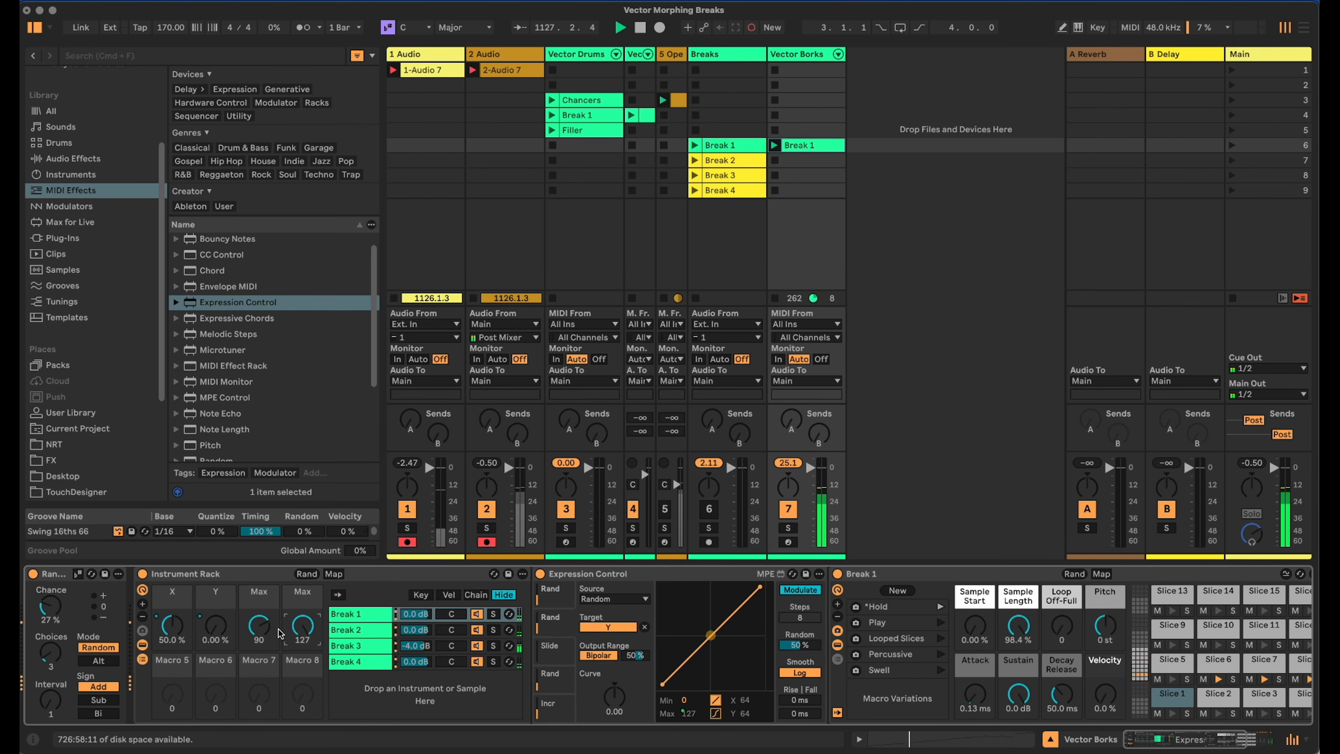
{"action": "left_click_drag", "start_coordinate": [225, 630], "coordinate": [225, 614]}
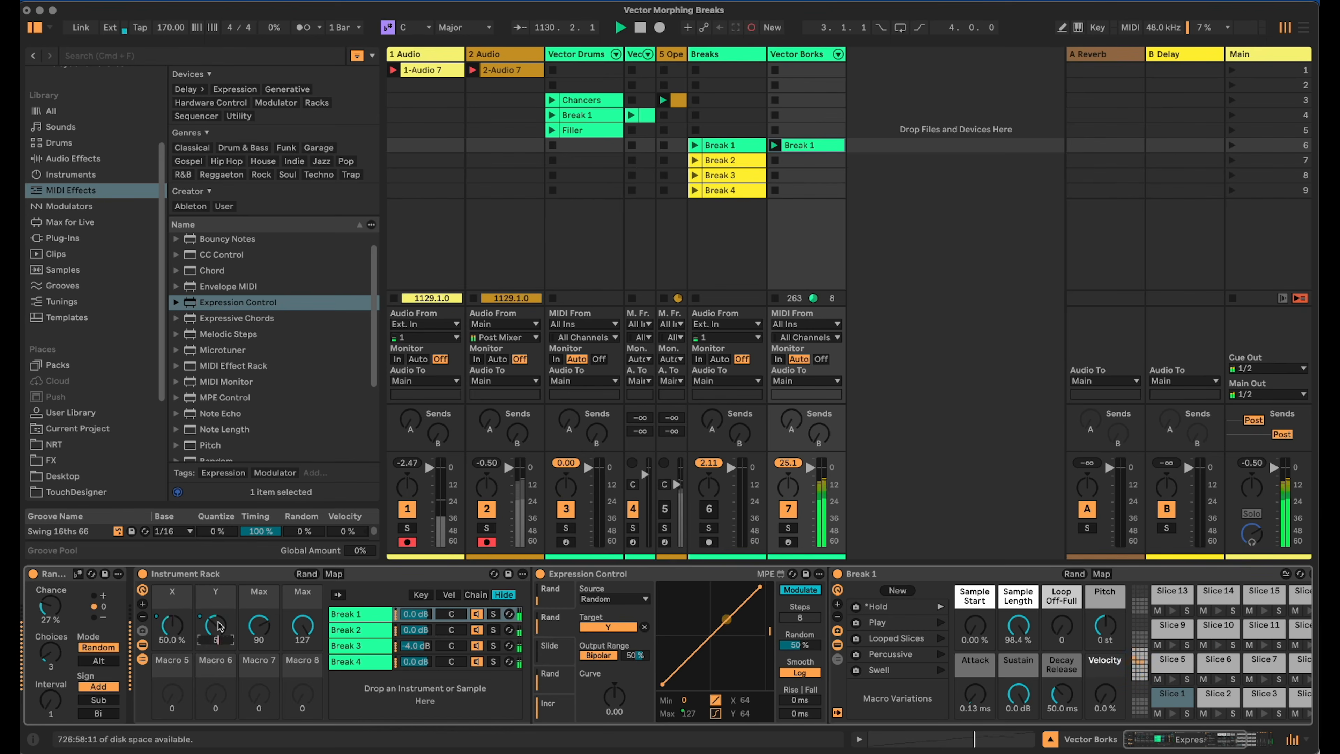
{"action": "left_click_drag", "start_coordinate": [265, 636], "coordinate": [267, 613]}
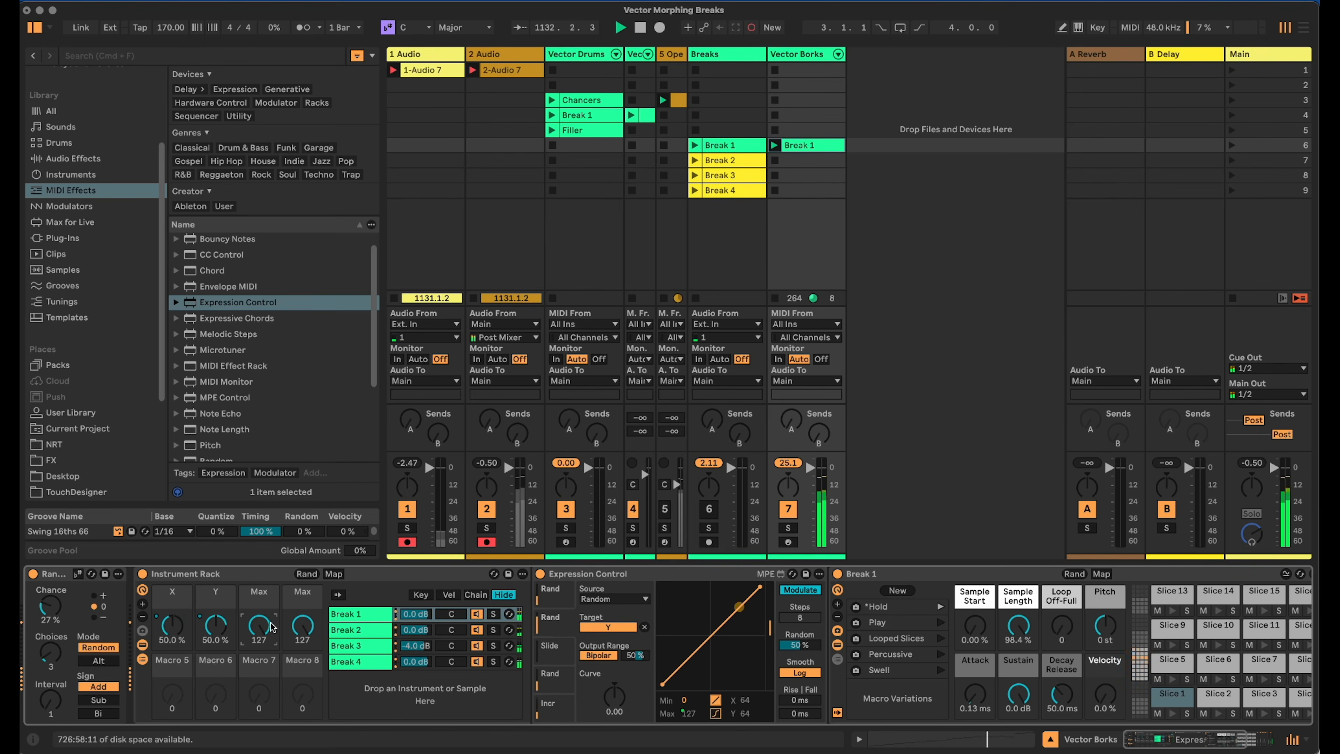
Fold the Expression Control and Break 1 devices, and group the whole chain from Random through OTT into an Instrument Rack.
{"action": "double_click", "coordinate": [633, 573]}
{"action": "double_click", "coordinate": [765, 573]}
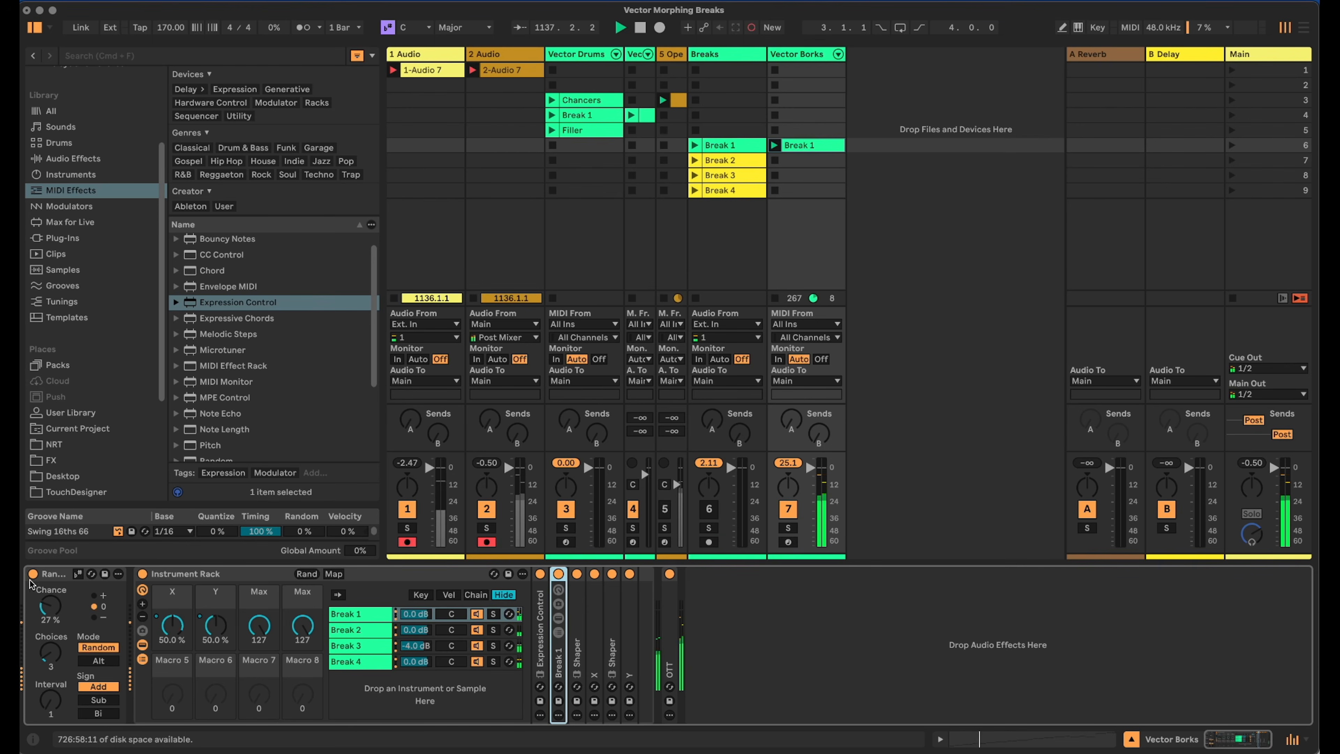
{"action": "left_click", "coordinate": [55, 573]}
{"action": "left_click", "coordinate": [658, 633]}
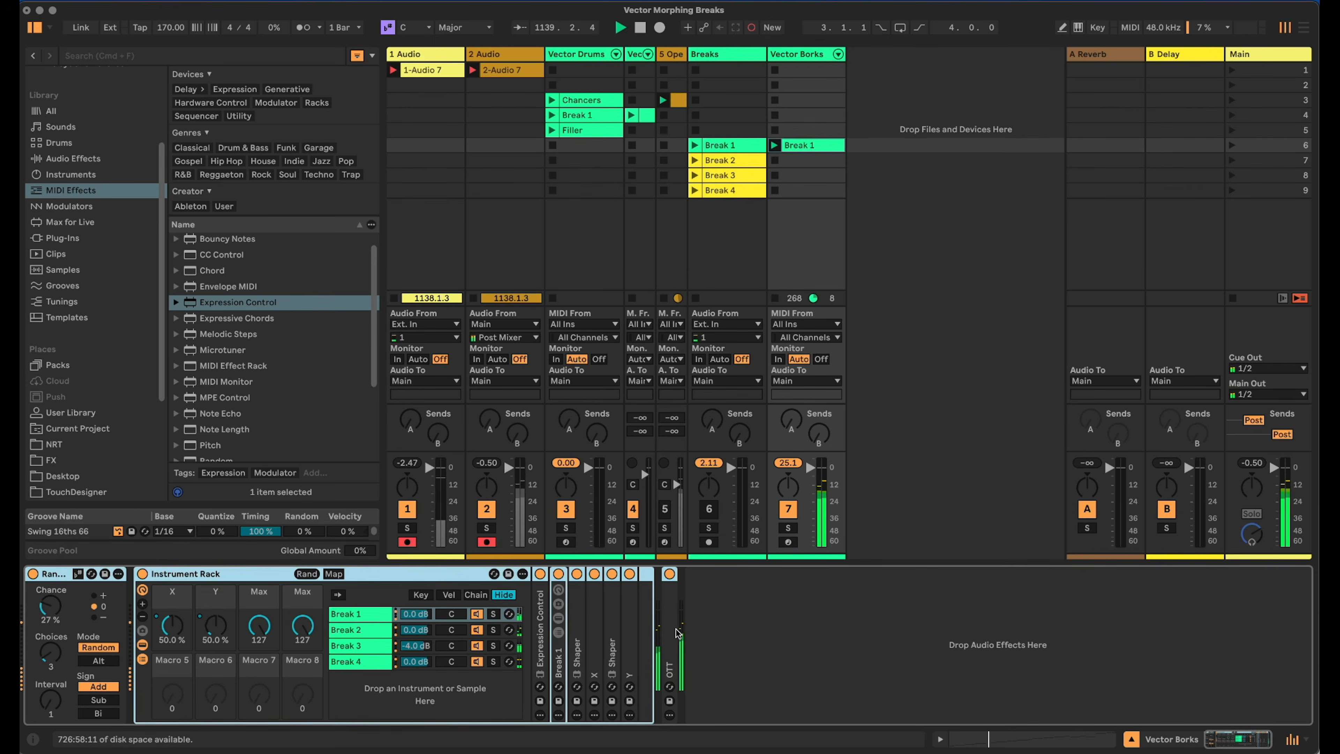
{"action": "key", "text": "super+g"}
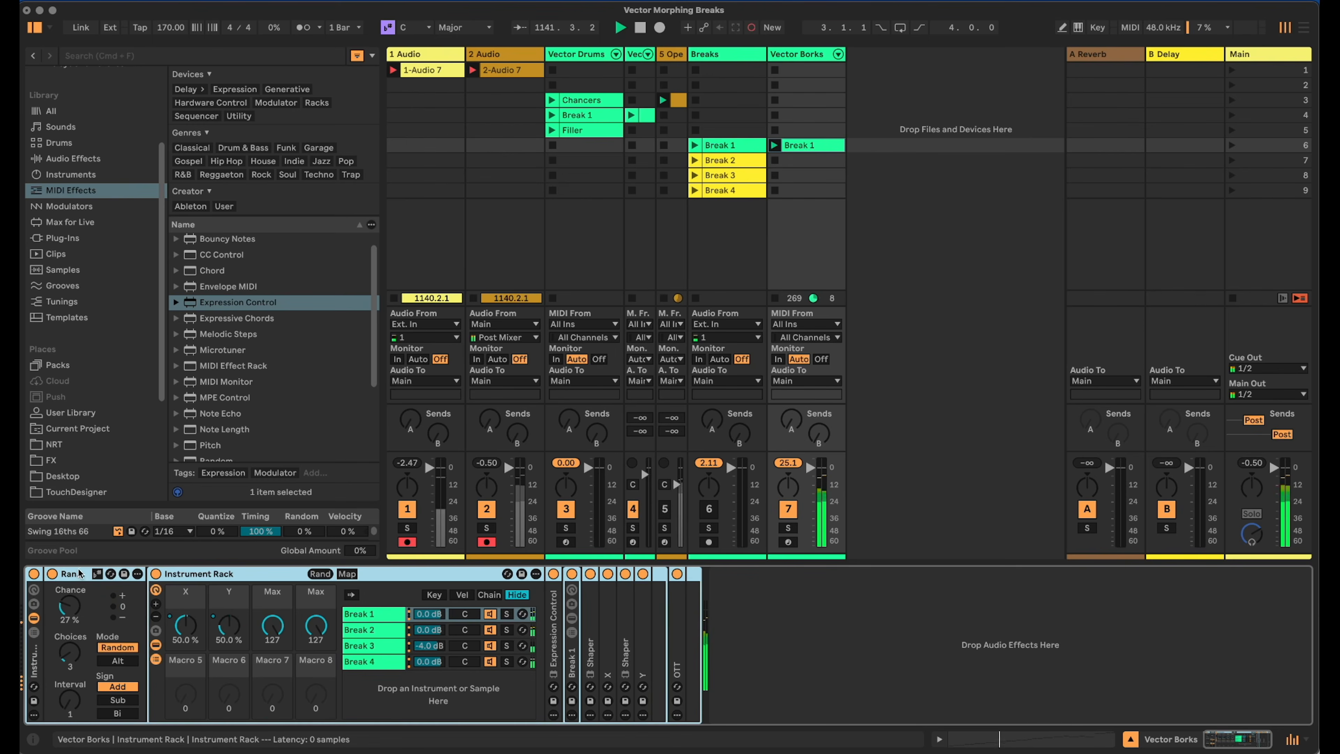
Group the breaks' Instrument Rack together with OTT into a further nested Instrument Rack and show its chain list.
{"action": "left_click", "coordinate": [79, 573]}
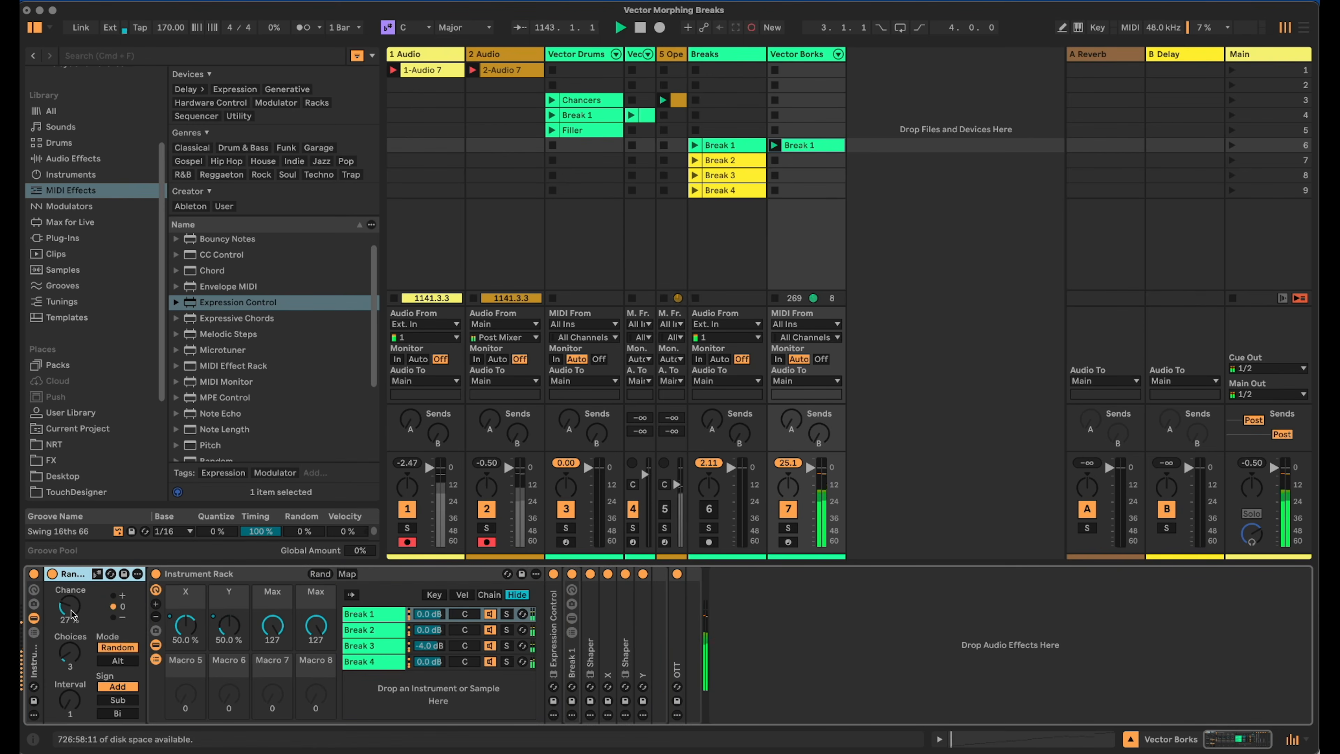
{"action": "left_click", "coordinate": [195, 576]}
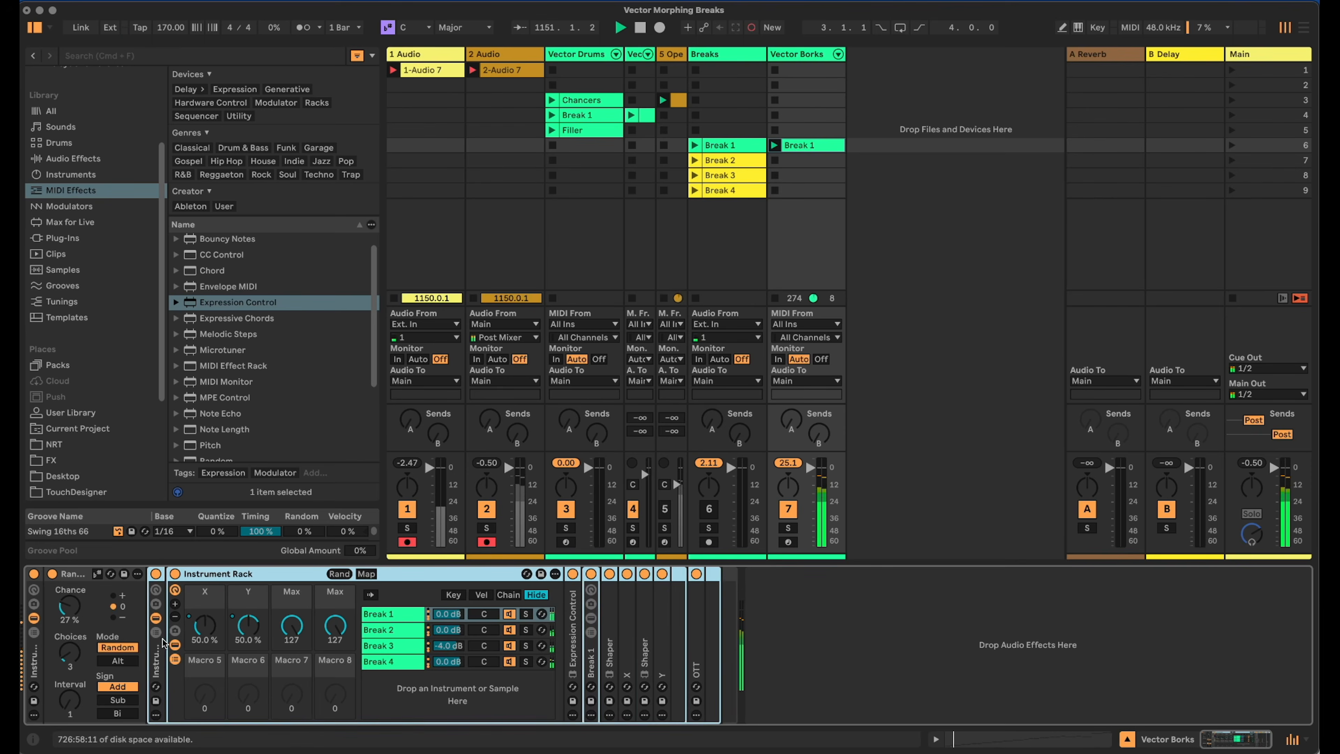
{"action": "key", "text": "super+g"}
{"action": "left_click", "coordinate": [169, 648]}
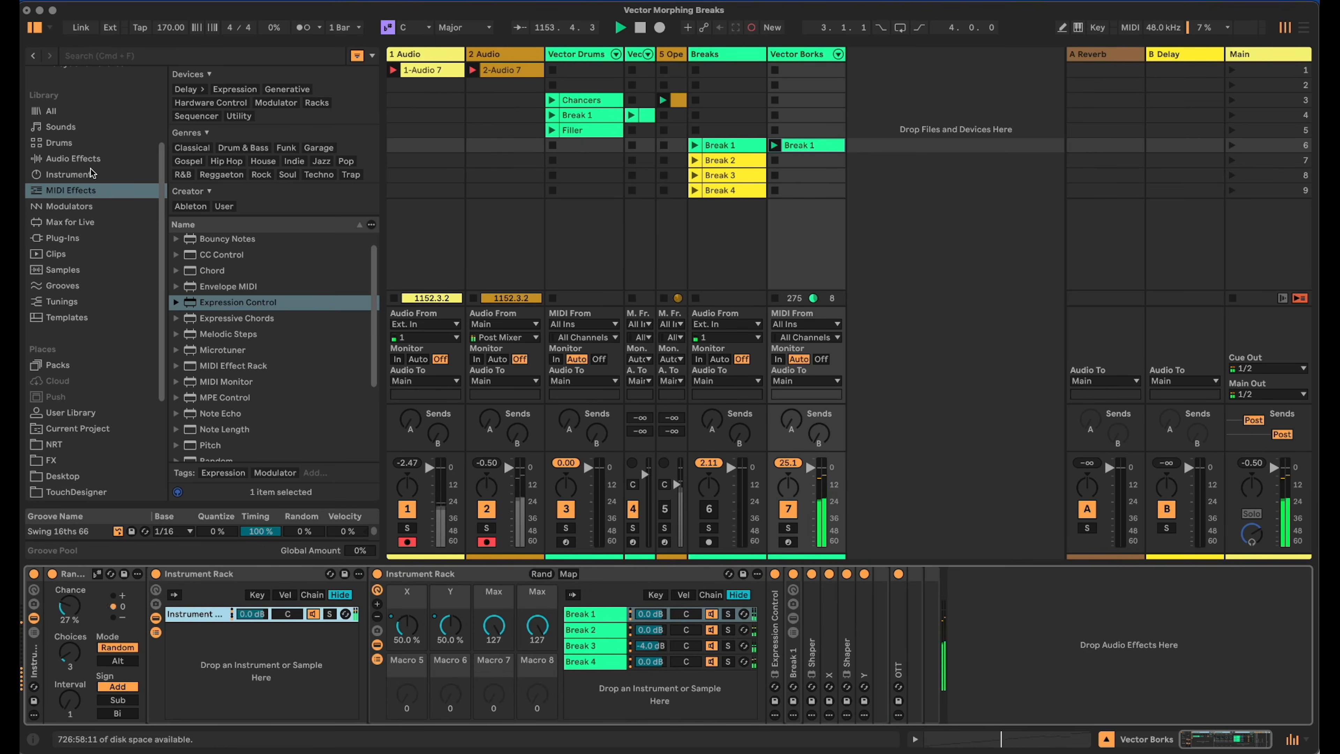
Stop the Vector Borks clip and add the DS Kick instrument as a new chain in the nested Instrument Rack.
{"action": "left_click", "coordinate": [70, 174]}
{"action": "scroll", "coordinate": [227, 387], "scroll_direction": "down", "scroll_amount": 2}
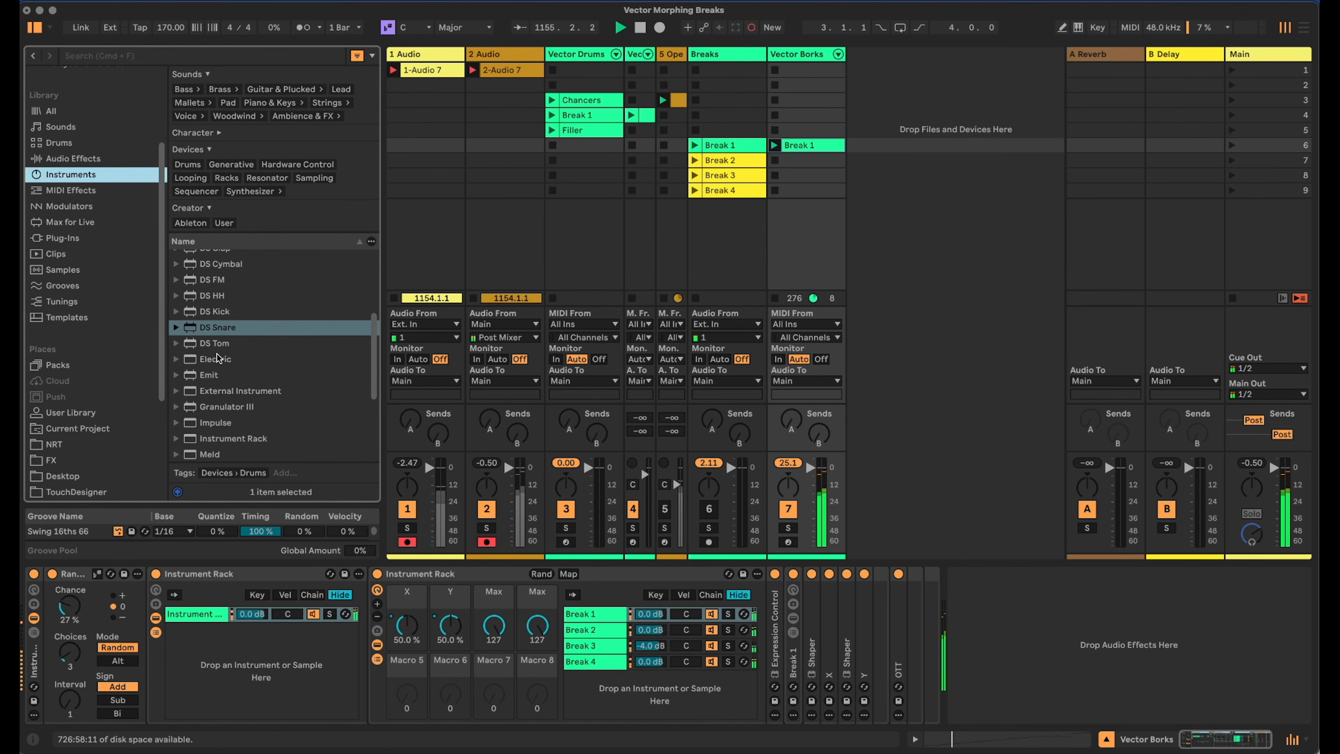
{"action": "scroll", "coordinate": [244, 332], "scroll_direction": "up", "scroll_amount": 5}
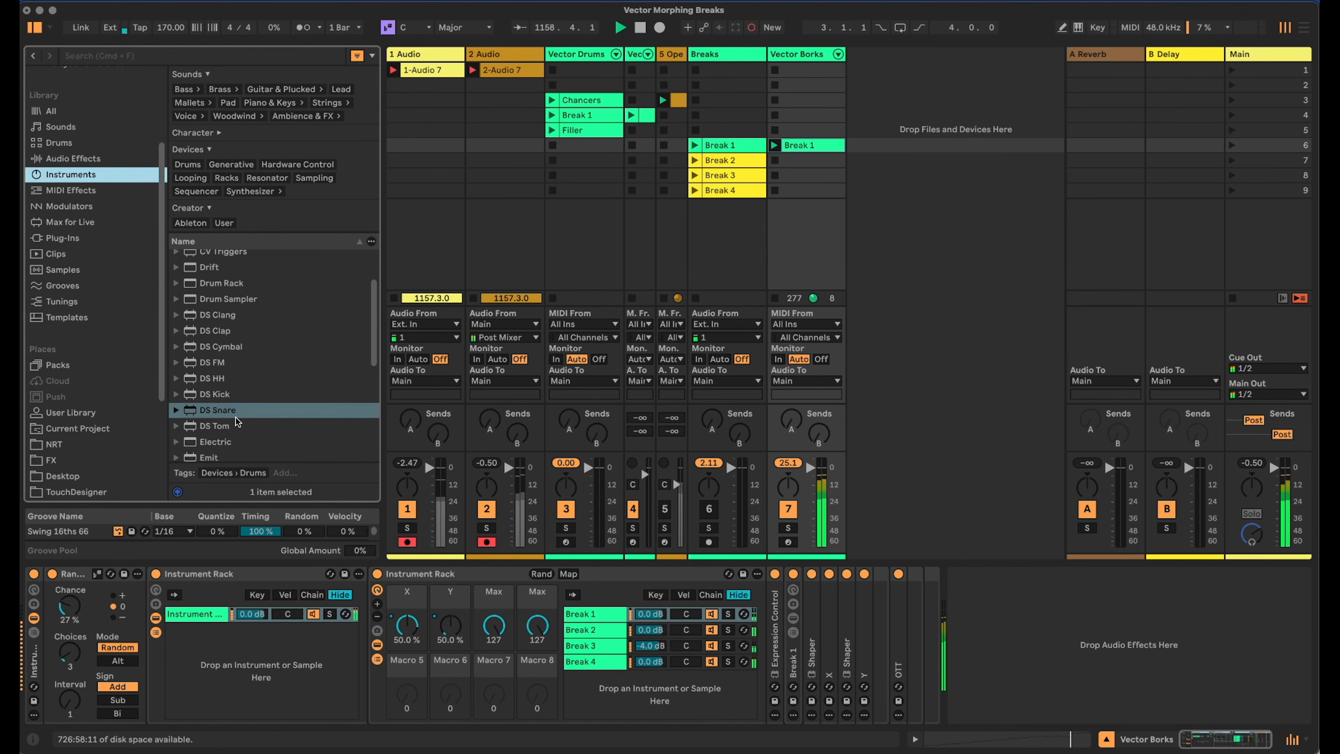
{"action": "left_click", "coordinate": [232, 394]}
{"action": "left_click", "coordinate": [774, 144]}
{"action": "left_click_drag", "start_coordinate": [218, 397], "coordinate": [262, 698]}
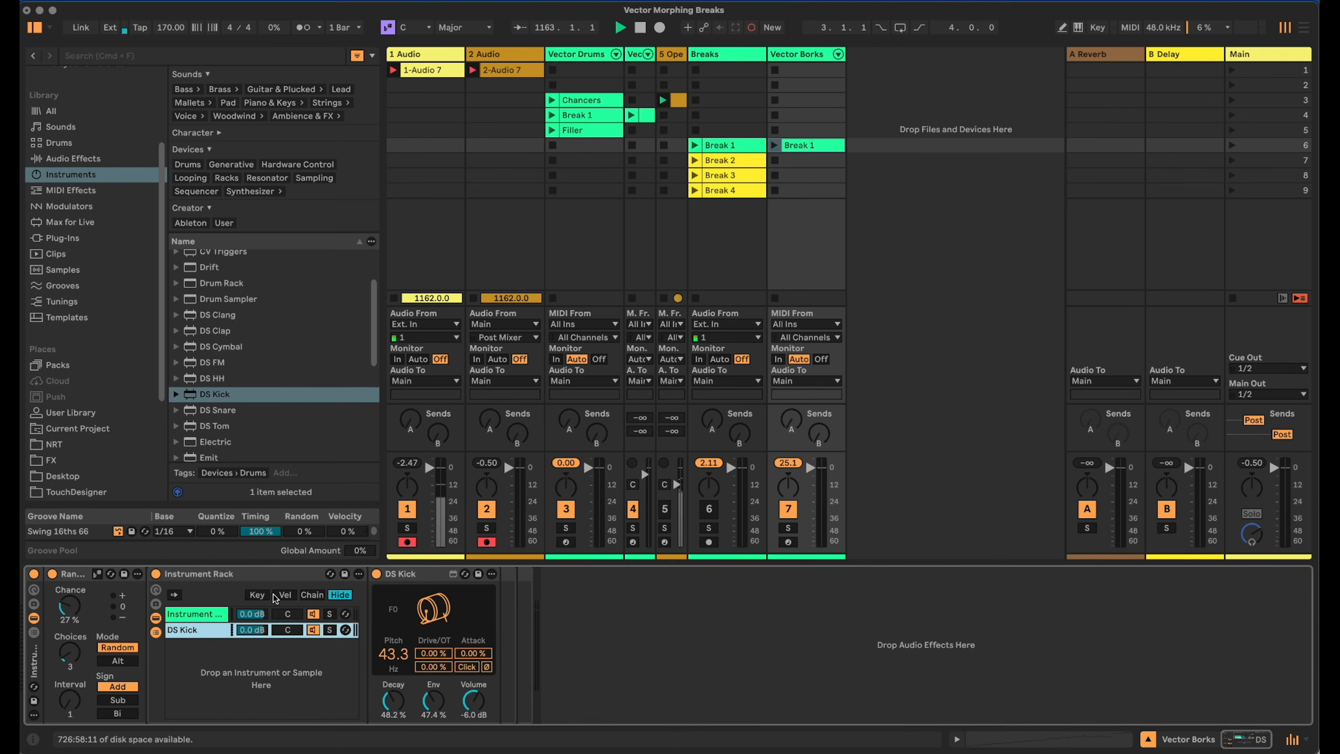
Limit the DS Kick chain's key zone to the single note C1, and set DS Kick's Decay to 57.8% and Env to 50.5%.
{"action": "left_click", "coordinate": [257, 594]}
{"action": "left_click_drag", "start_coordinate": [365, 632], "coordinate": [483, 631]}
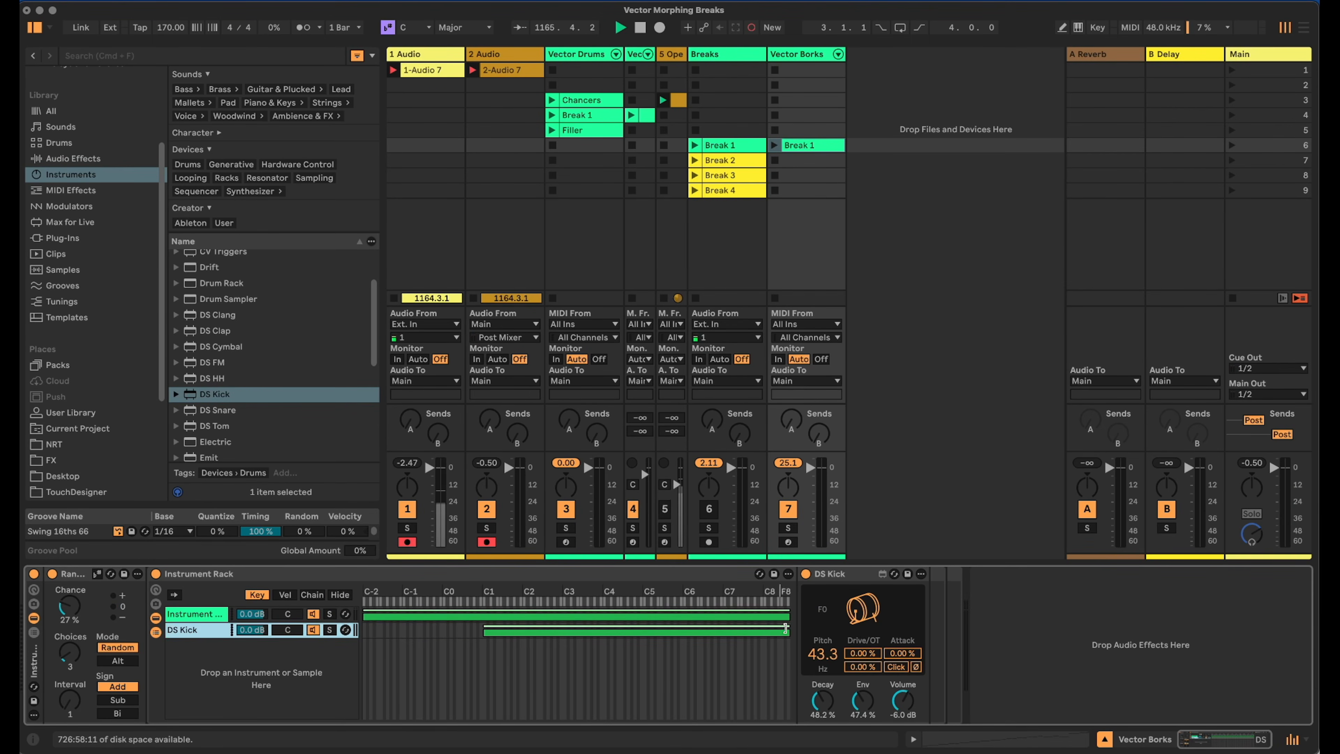
{"action": "left_click_drag", "start_coordinate": [786, 629], "coordinate": [484, 631]}
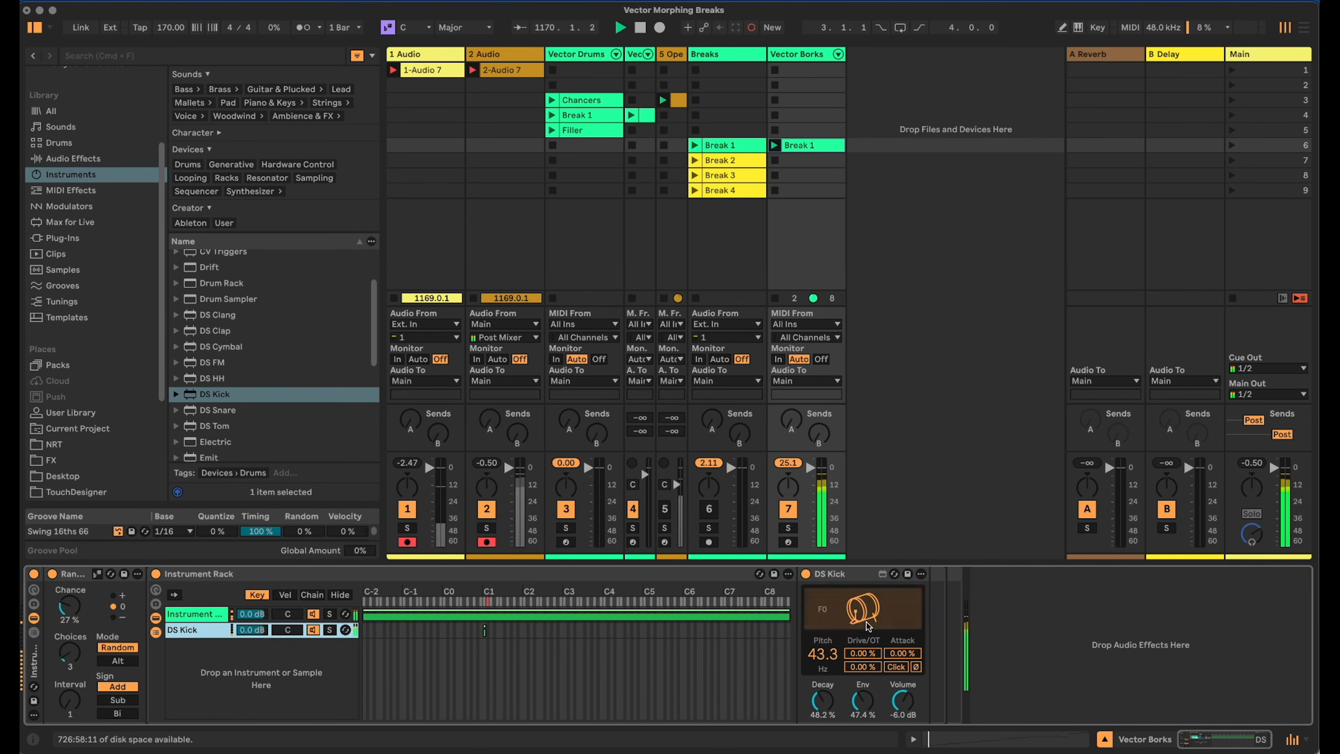
{"action": "left_click_drag", "start_coordinate": [838, 703], "coordinate": [839, 693]}
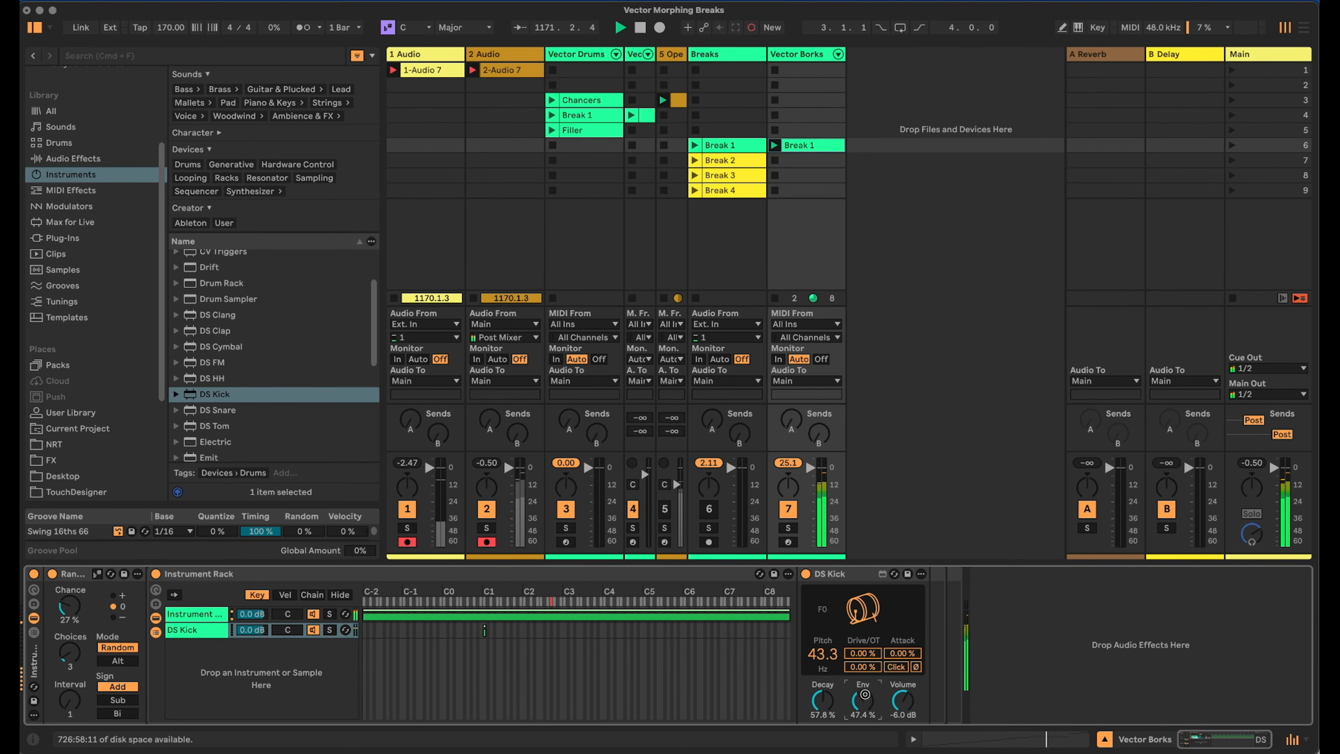
{"action": "left_click_drag", "start_coordinate": [869, 709], "coordinate": [869, 712]}
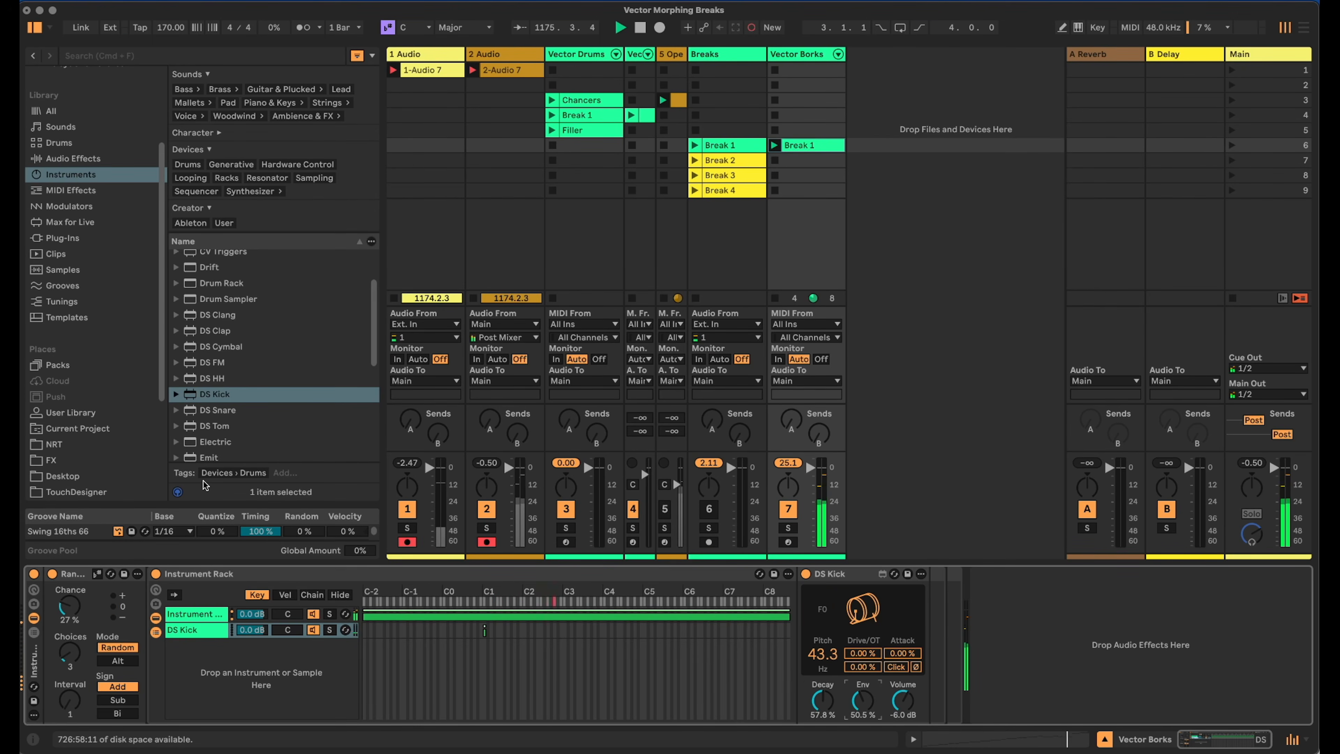
Add Drum Buss after DS Kick and set its Boom to 17% and Crunch to 14%.
{"action": "scroll", "coordinate": [240, 341], "scroll_direction": "up", "scroll_amount": 3}
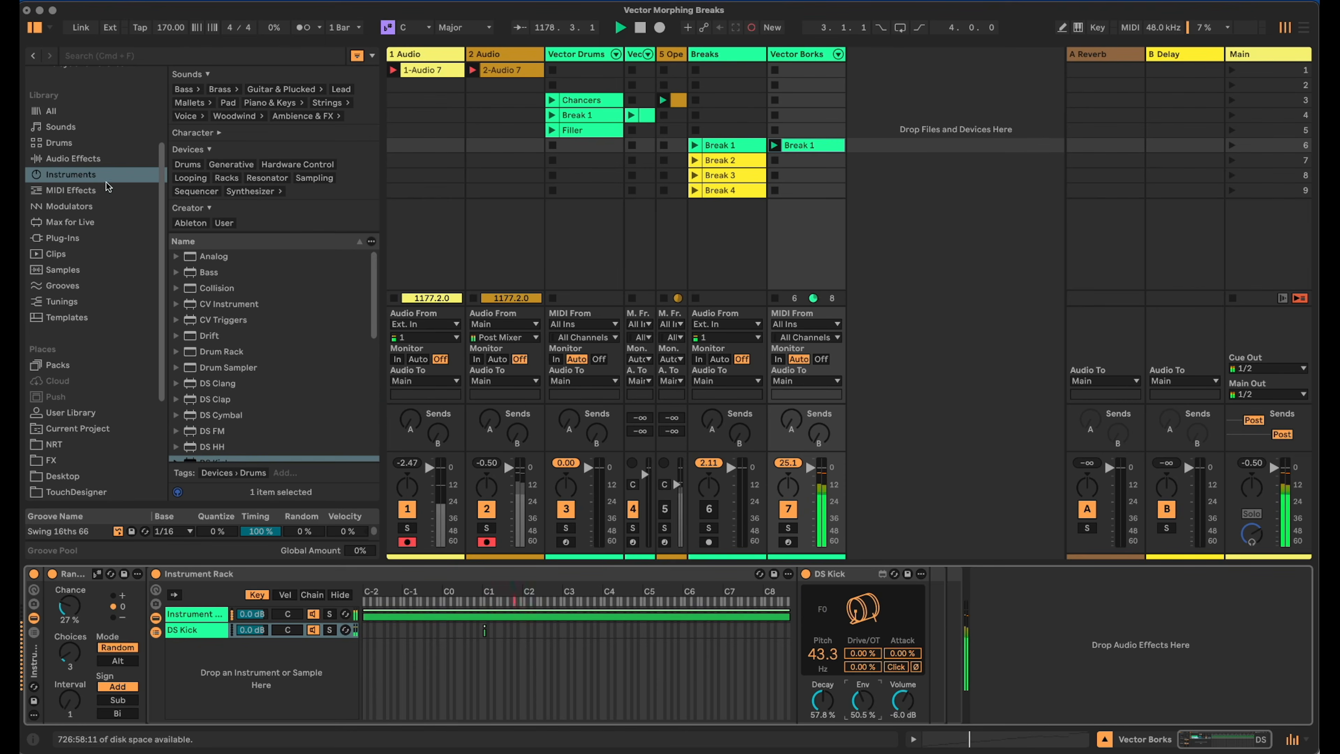
{"action": "left_click", "coordinate": [108, 159]}
{"action": "left_click", "coordinate": [174, 274]}
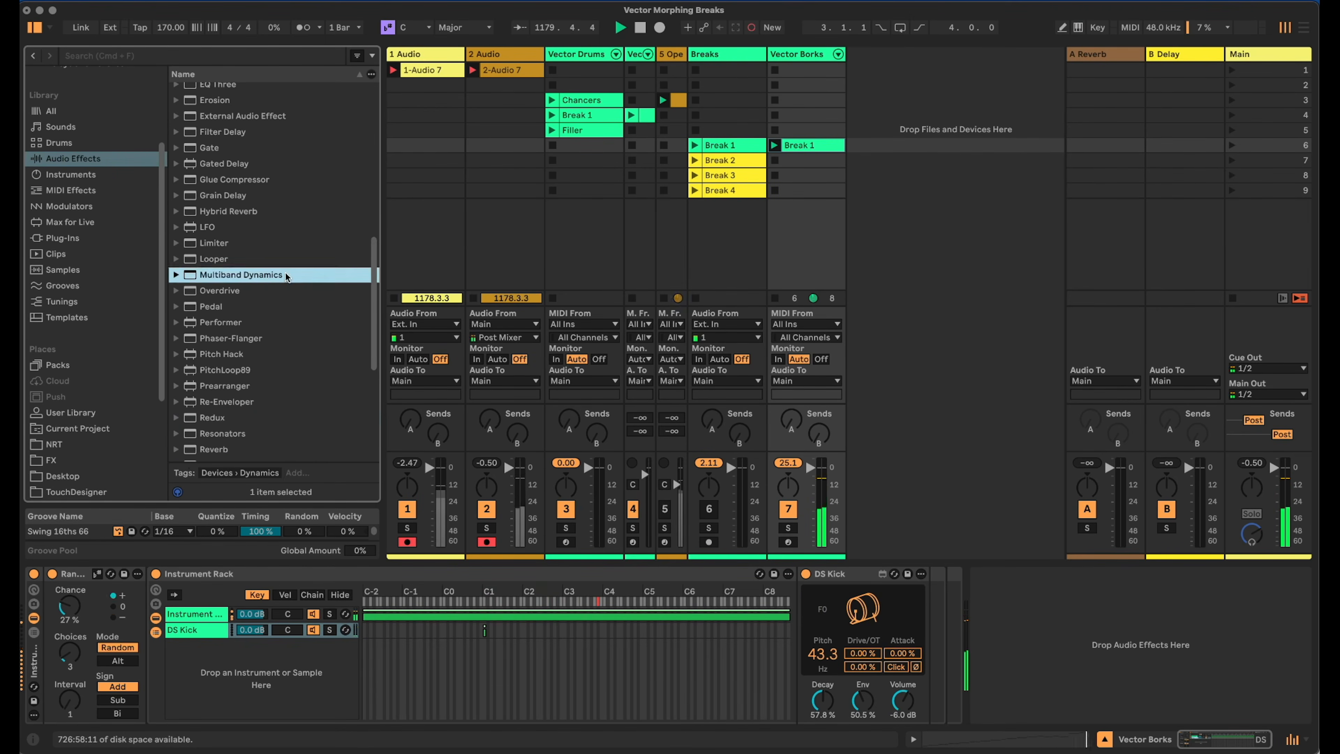
{"action": "scroll", "coordinate": [286, 272], "scroll_direction": "up", "scroll_amount": 6}
{"action": "left_click", "coordinate": [222, 308]}
{"action": "left_click_drag", "start_coordinate": [221, 308], "coordinate": [945, 579]}
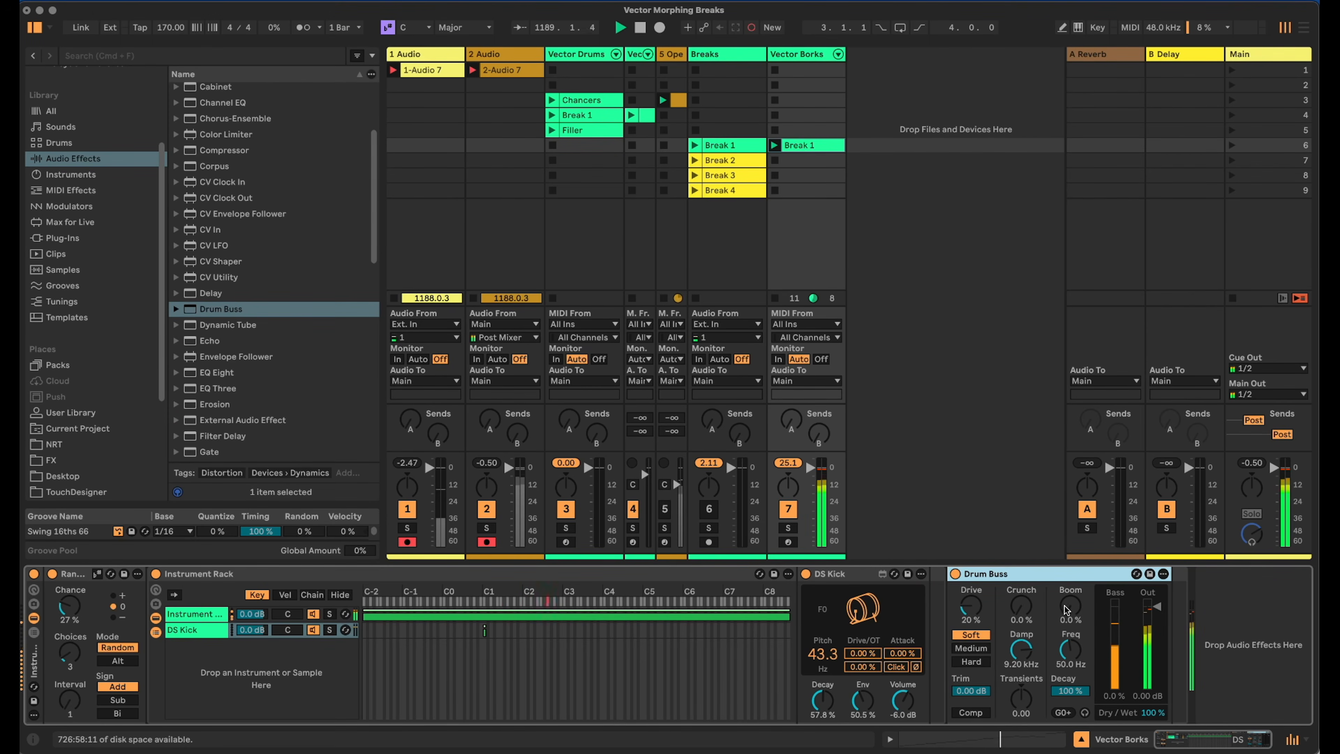
{"action": "left_click_drag", "start_coordinate": [1066, 609], "coordinate": [1065, 596]}
{"action": "left_click_drag", "start_coordinate": [1039, 677], "coordinate": [1020, 685]}
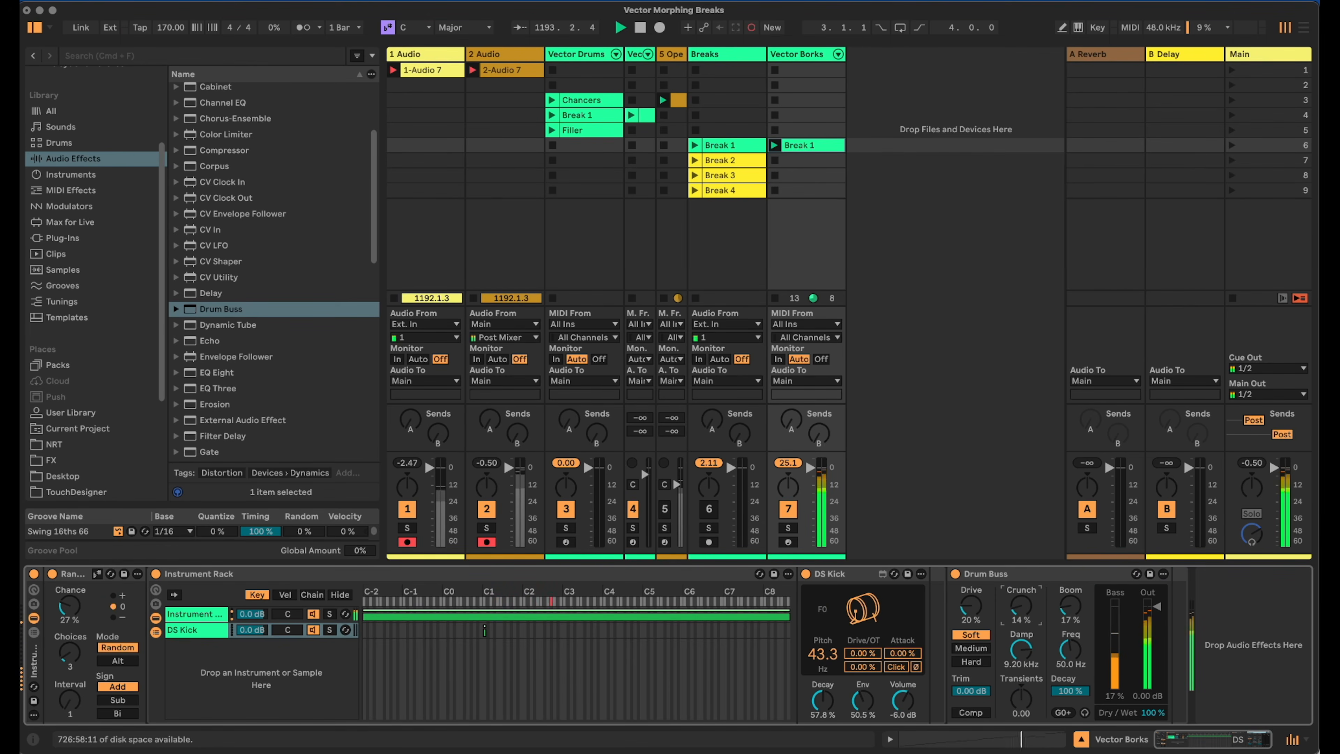
Examine the slice notes in Vector Borks' Break 1 clip, selecting the Slice 13 note, and return to the device chain.
{"action": "left_click", "coordinate": [1247, 744]}
{"action": "left_click", "coordinate": [1241, 745]}
{"action": "left_click", "coordinate": [355, 633]}
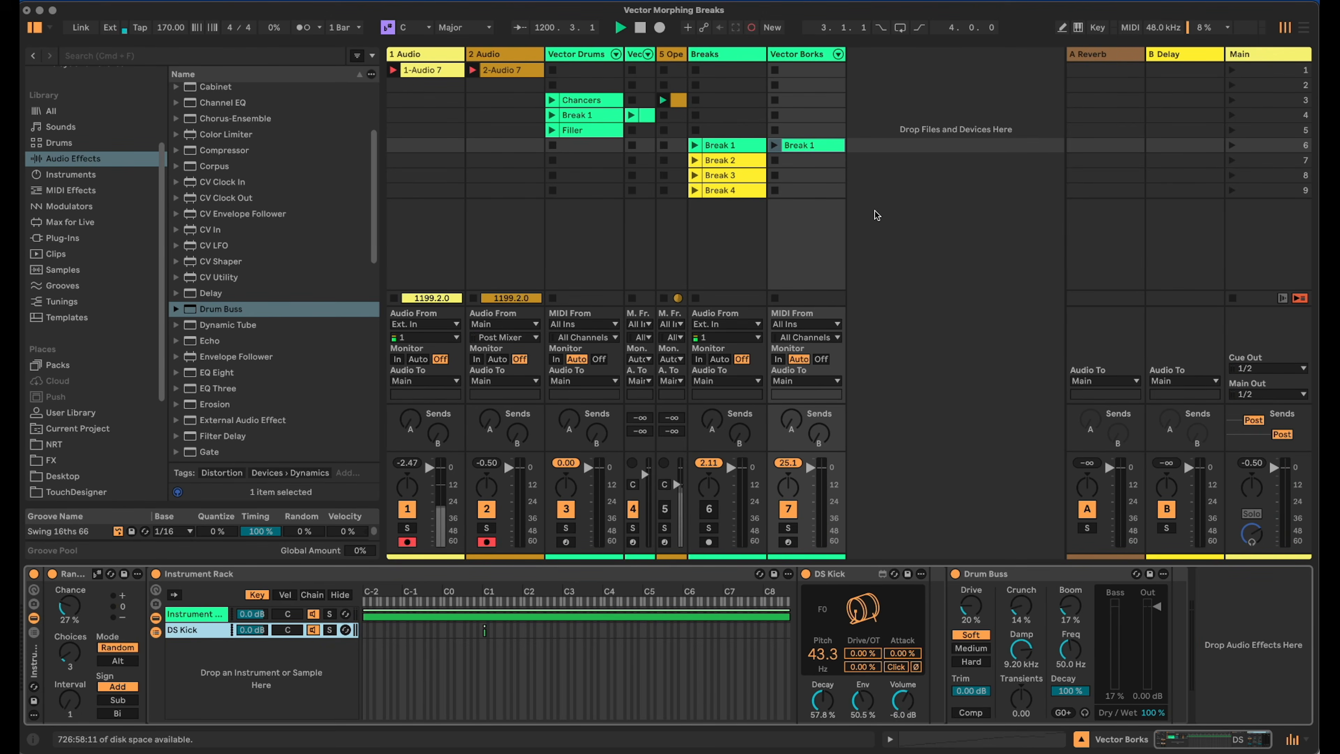
{"action": "double_click", "coordinate": [812, 144]}
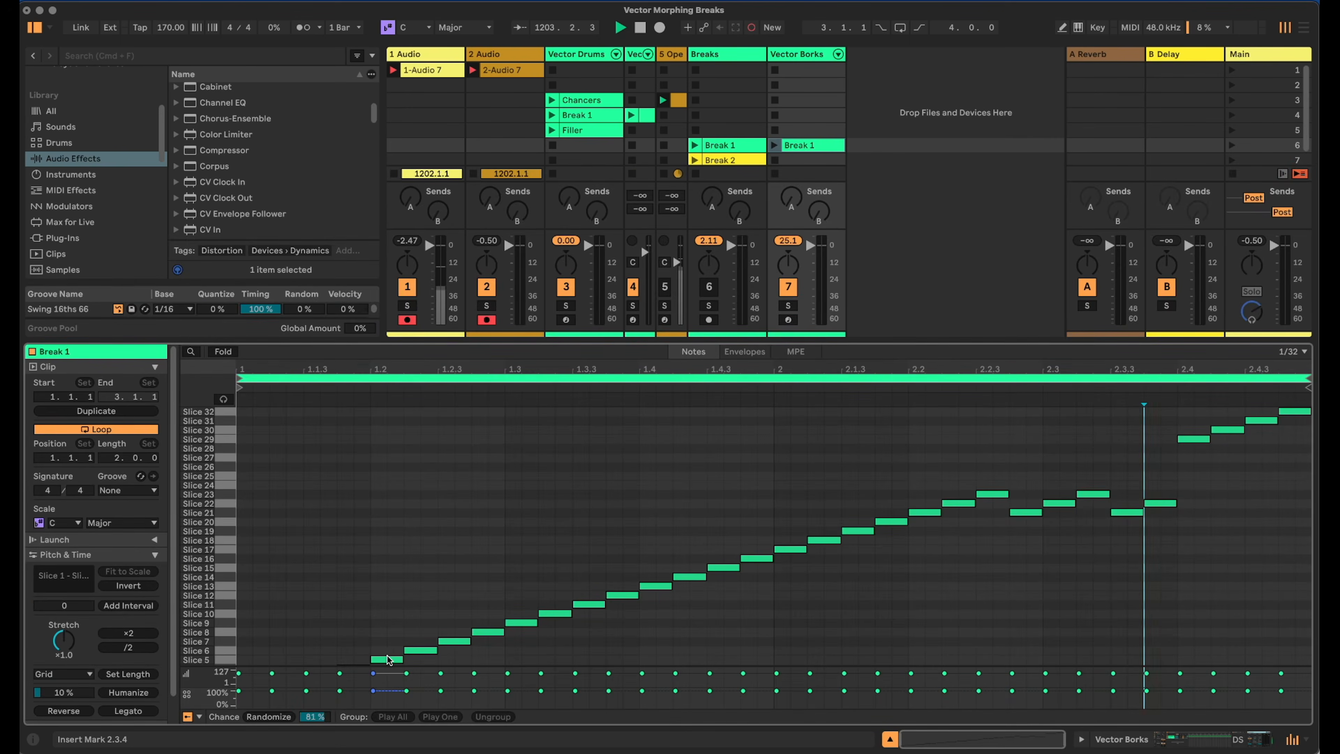
{"action": "left_click", "coordinate": [659, 587]}
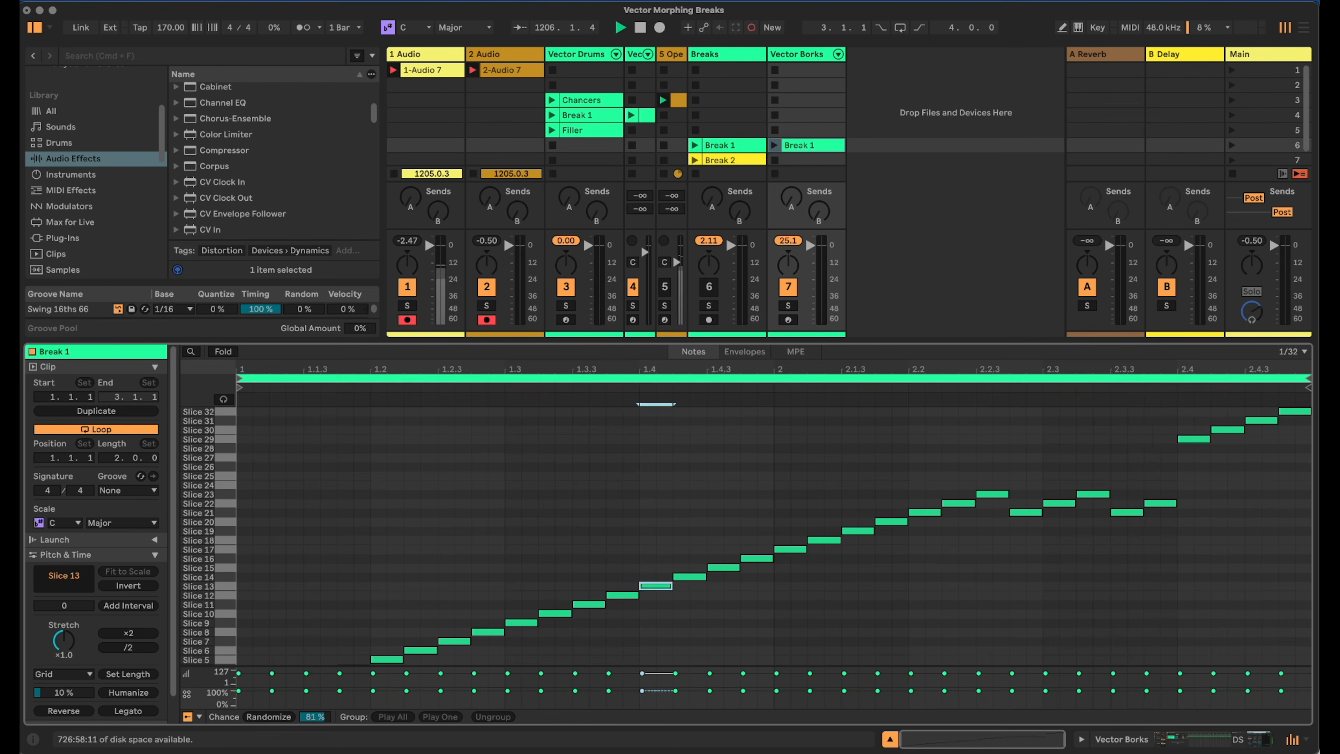
{"action": "left_click", "coordinate": [1181, 741]}
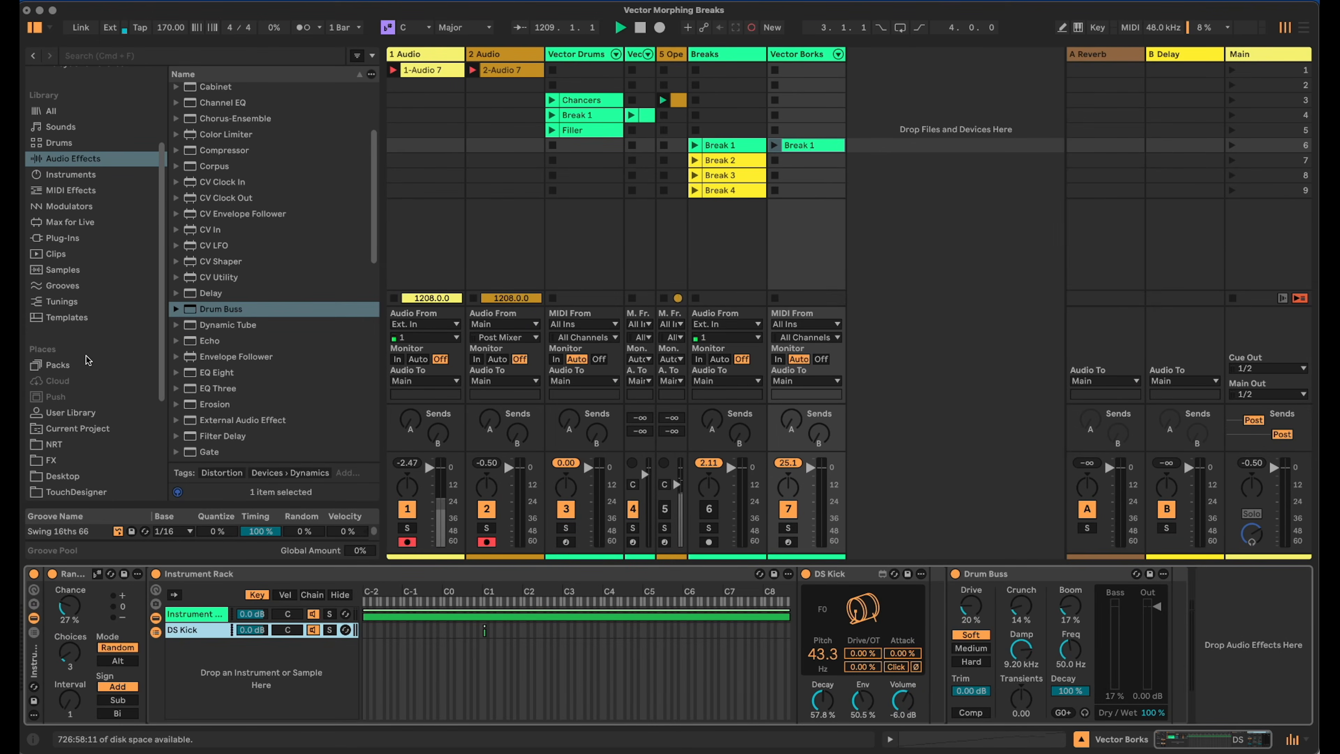
Search the samples for "snare", audition some results and add 4WD_Snare_13.wav as a new chain in the nested Instrument Rack.
{"action": "left_click", "coordinate": [93, 270]}
{"action": "left_click", "coordinate": [139, 59]}
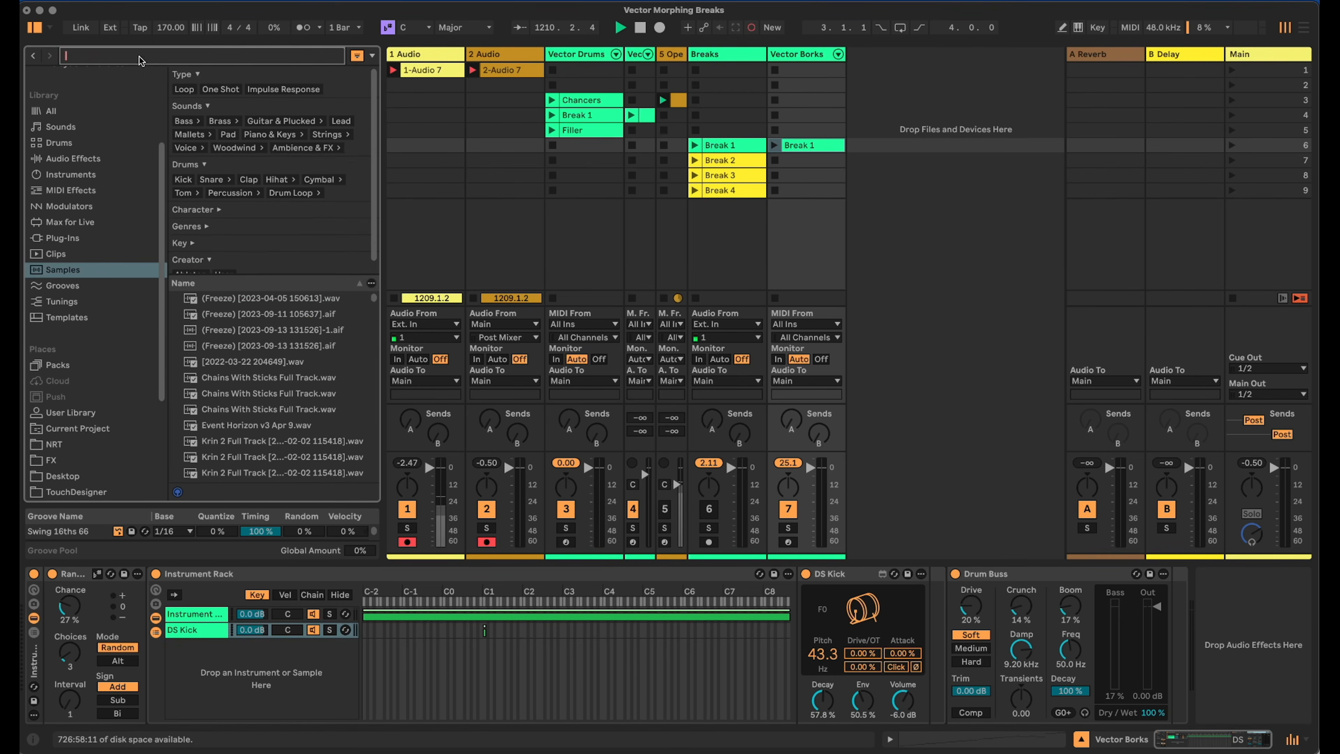
{"action": "type", "text": "snare"}
{"action": "scroll", "coordinate": [235, 359], "scroll_direction": "down", "scroll_amount": 5}
{"action": "left_click", "coordinate": [235, 327]}
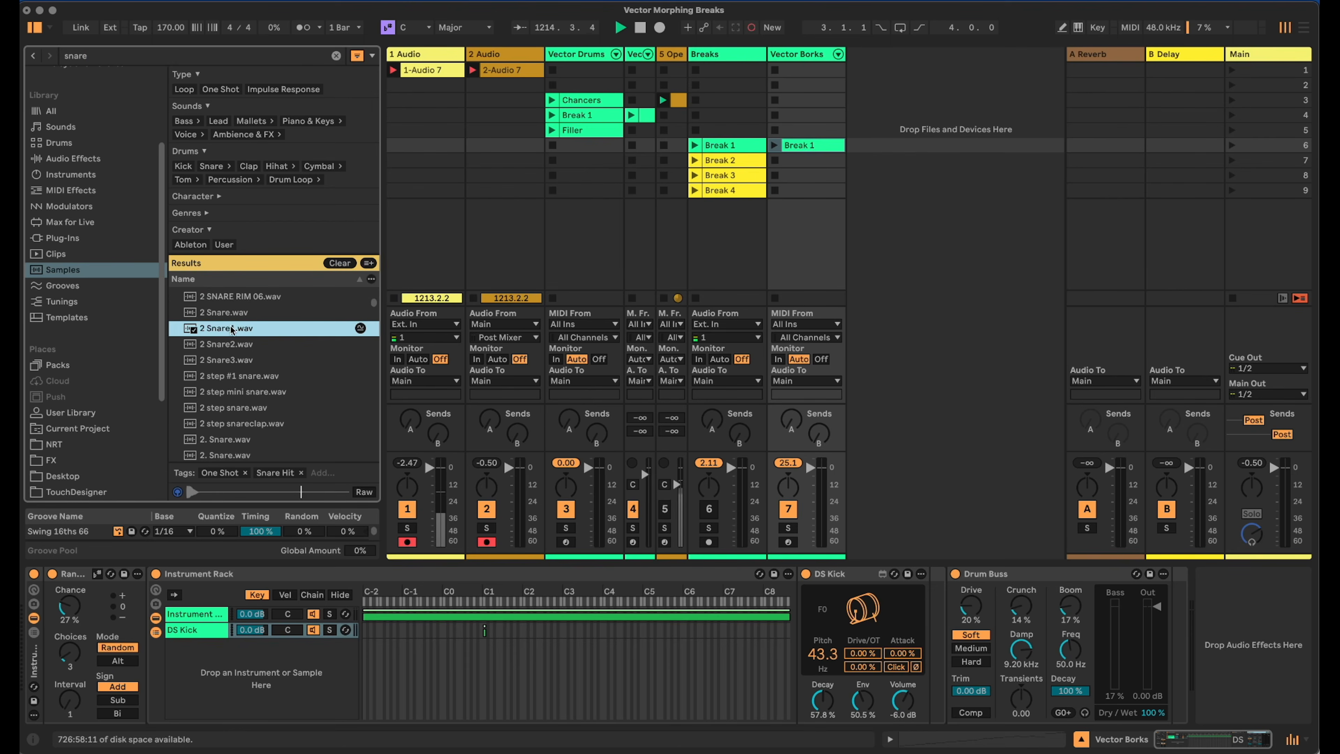
{"action": "left_click", "coordinate": [235, 376]}
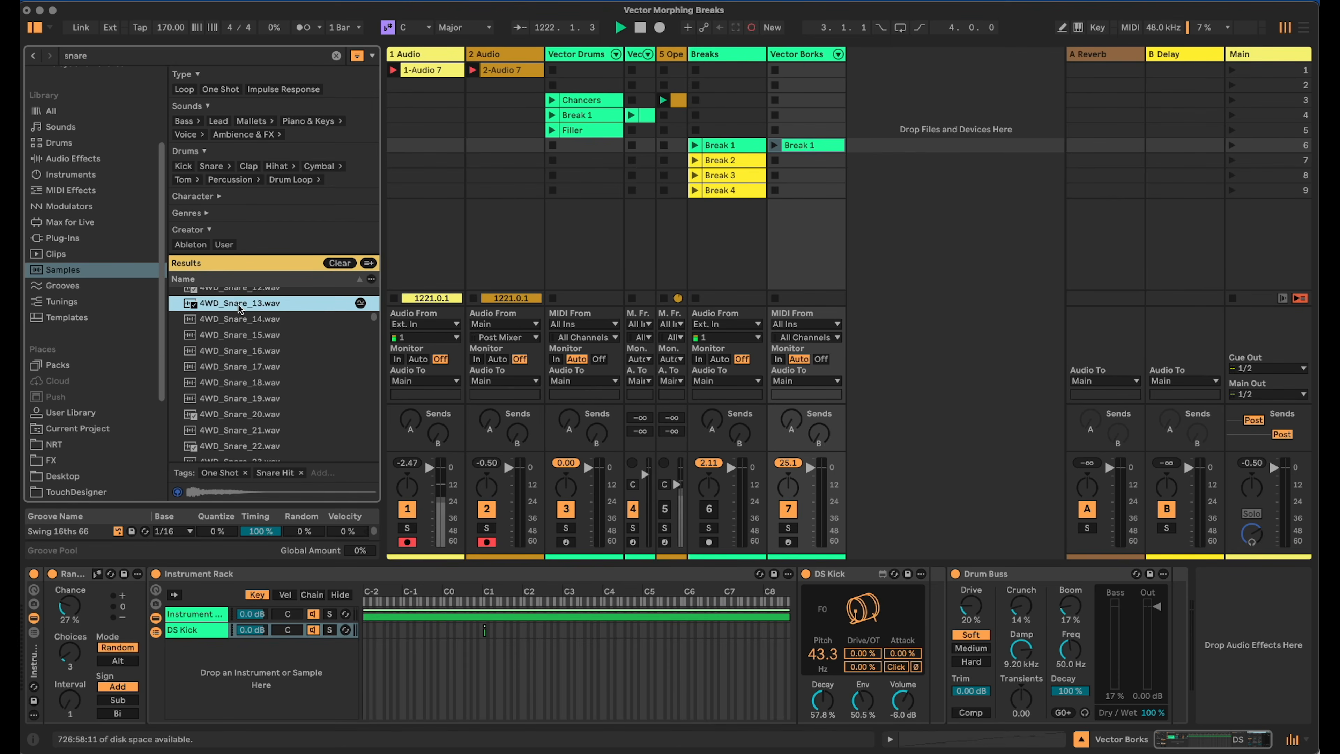
{"action": "left_click_drag", "start_coordinate": [239, 308], "coordinate": [237, 667]}
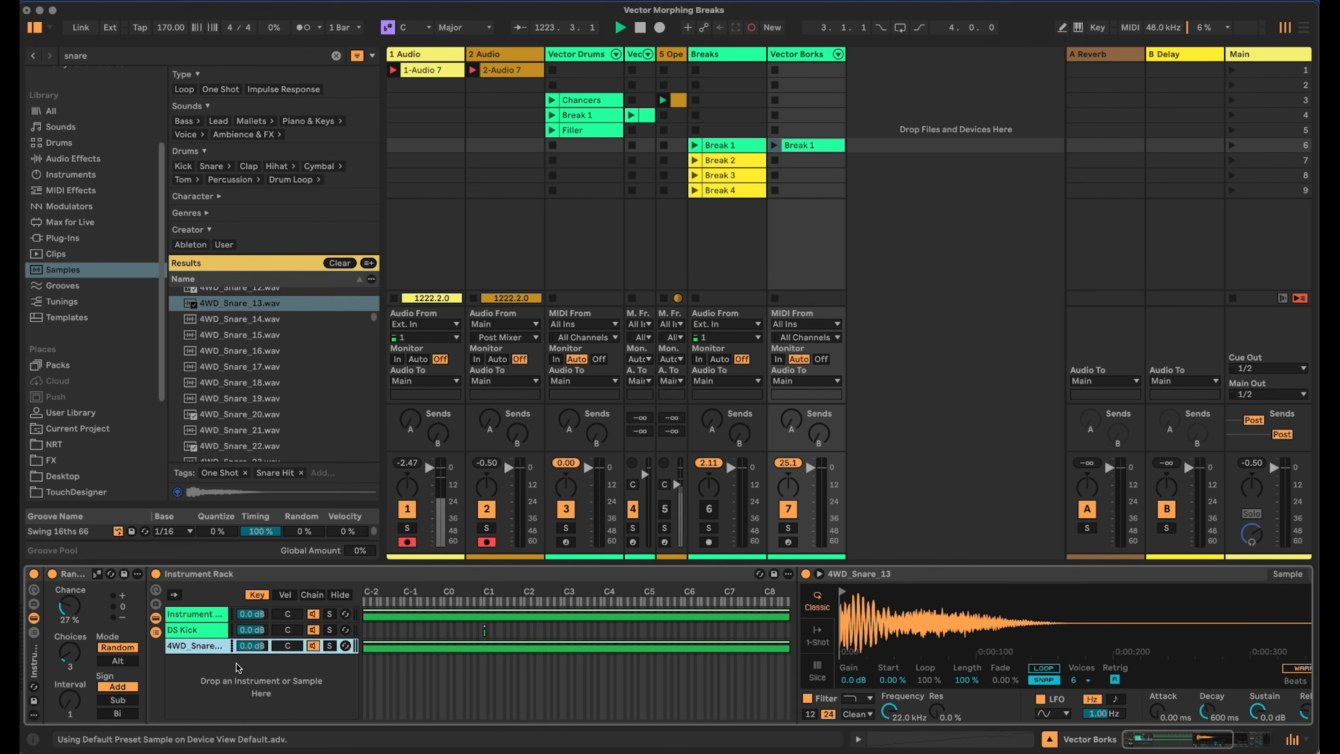
Insert a Pitch MIDI effect before the 4WD_Snare_13 sampler and group it into a MIDI Effect Rack.
{"action": "left_click_drag", "start_coordinate": [1174, 740], "coordinate": [1200, 739]}
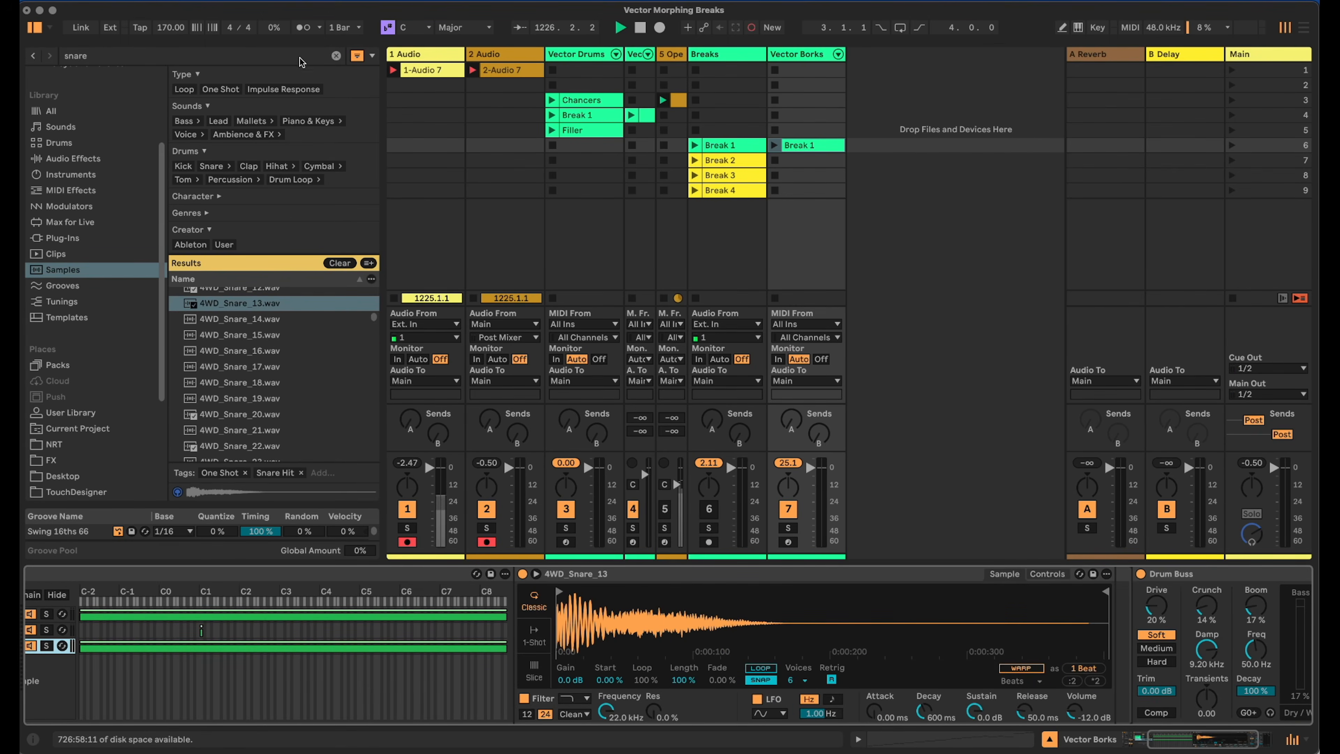
{"action": "left_click", "coordinate": [336, 56]}
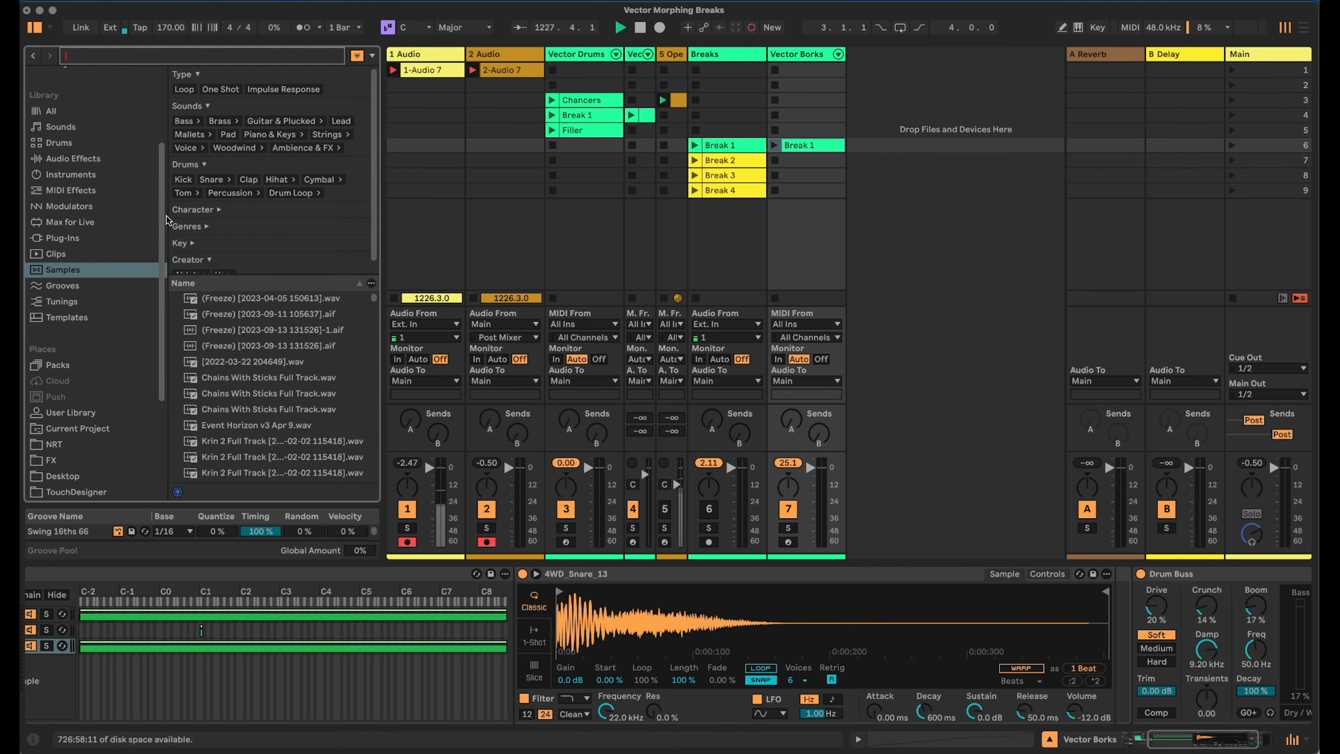
{"action": "left_click", "coordinate": [105, 191]}
{"action": "scroll", "coordinate": [223, 383], "scroll_direction": "down", "scroll_amount": 3}
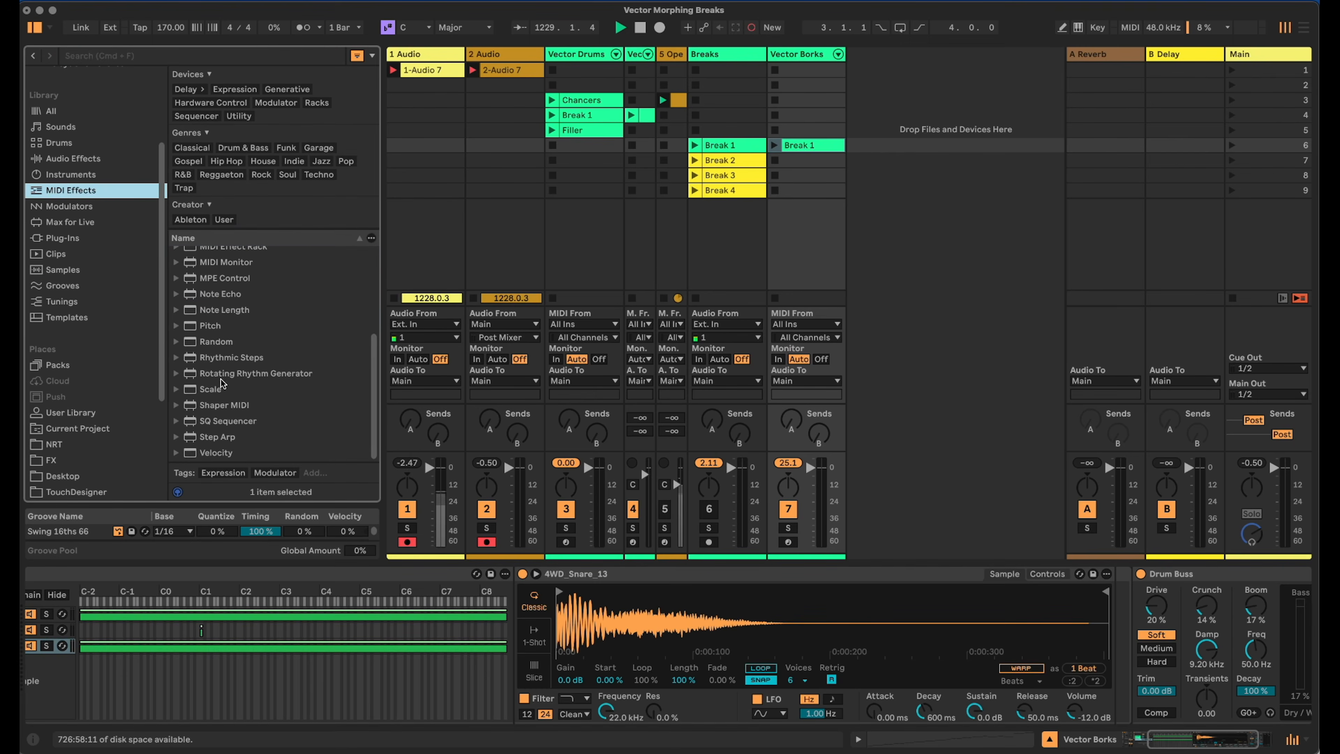
{"action": "left_click_drag", "start_coordinate": [214, 331], "coordinate": [517, 597]}
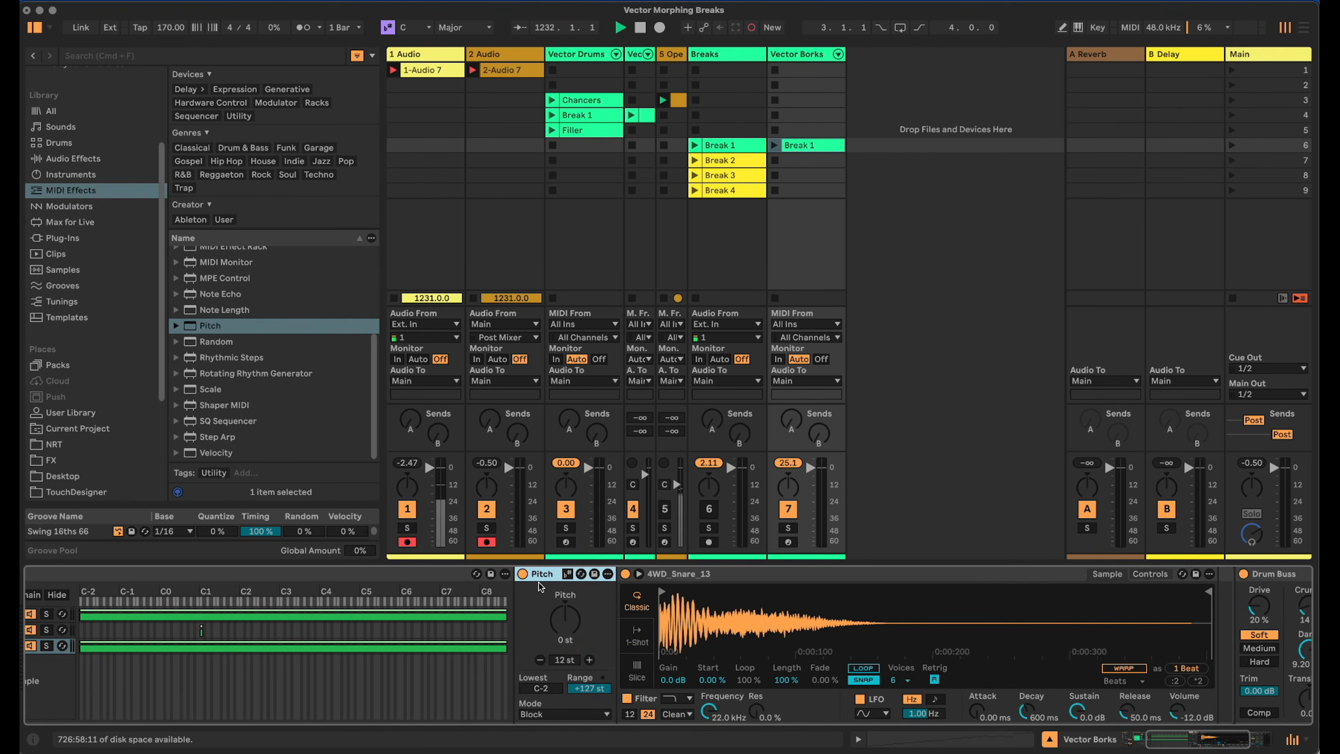
{"action": "key", "text": "super+g"}
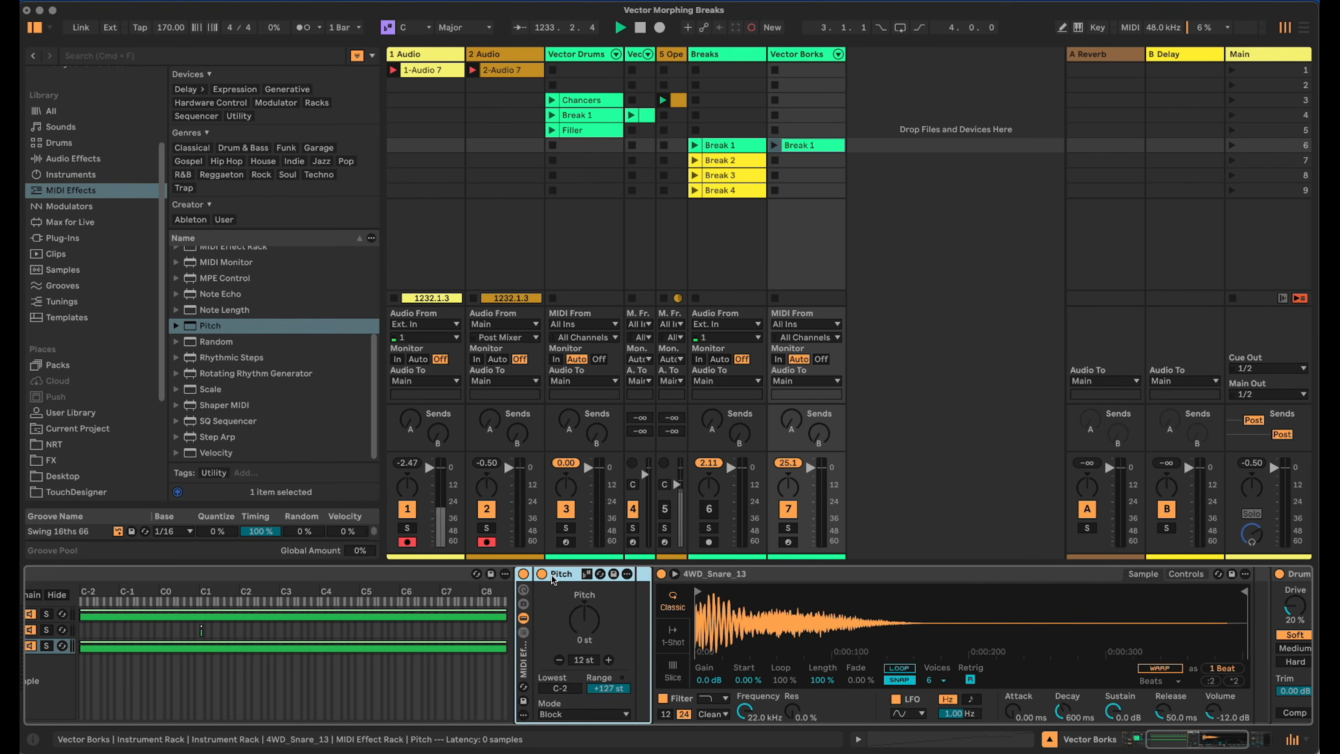
Show the chain list and key zones of the snare's MIDI Effect Rack and narrow its chain to a single note just above C1.
{"action": "left_click", "coordinate": [562, 574]}
{"action": "left_click_drag", "start_coordinate": [563, 576], "coordinate": [658, 587]}
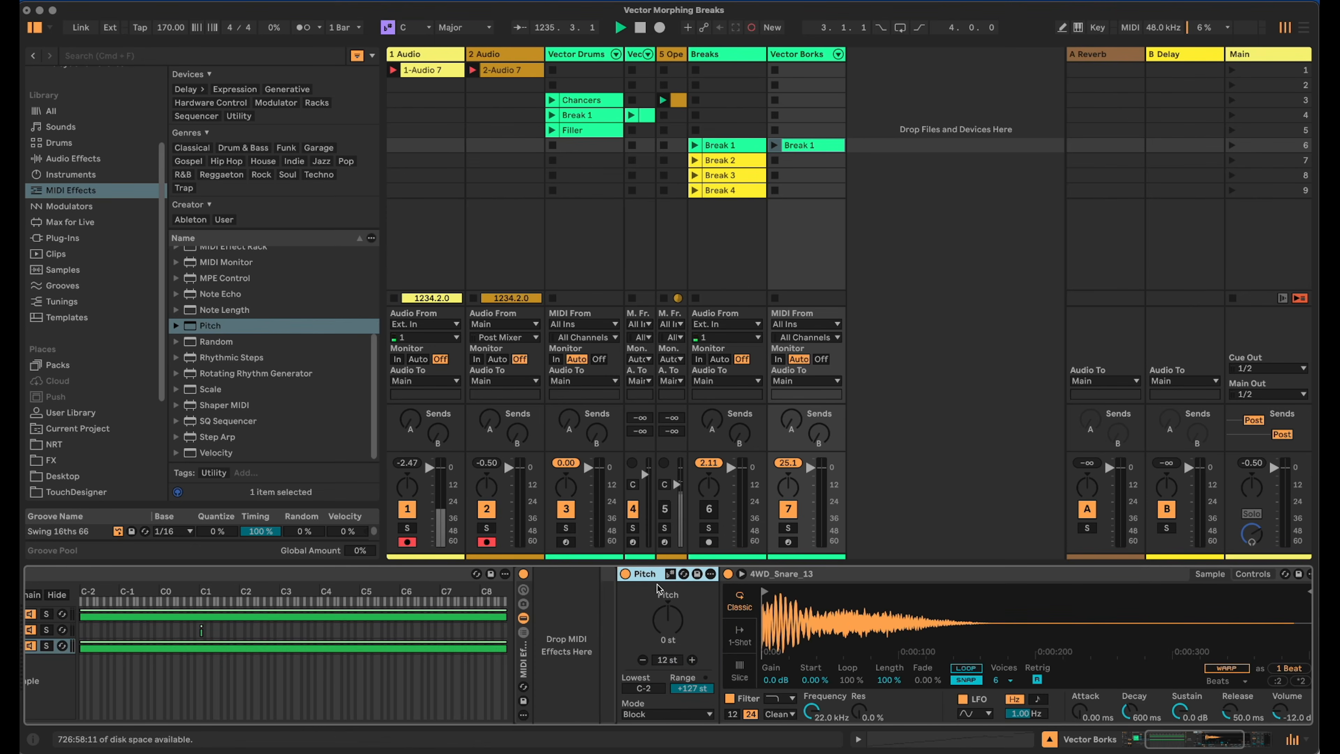
{"action": "left_click", "coordinate": [523, 633]}
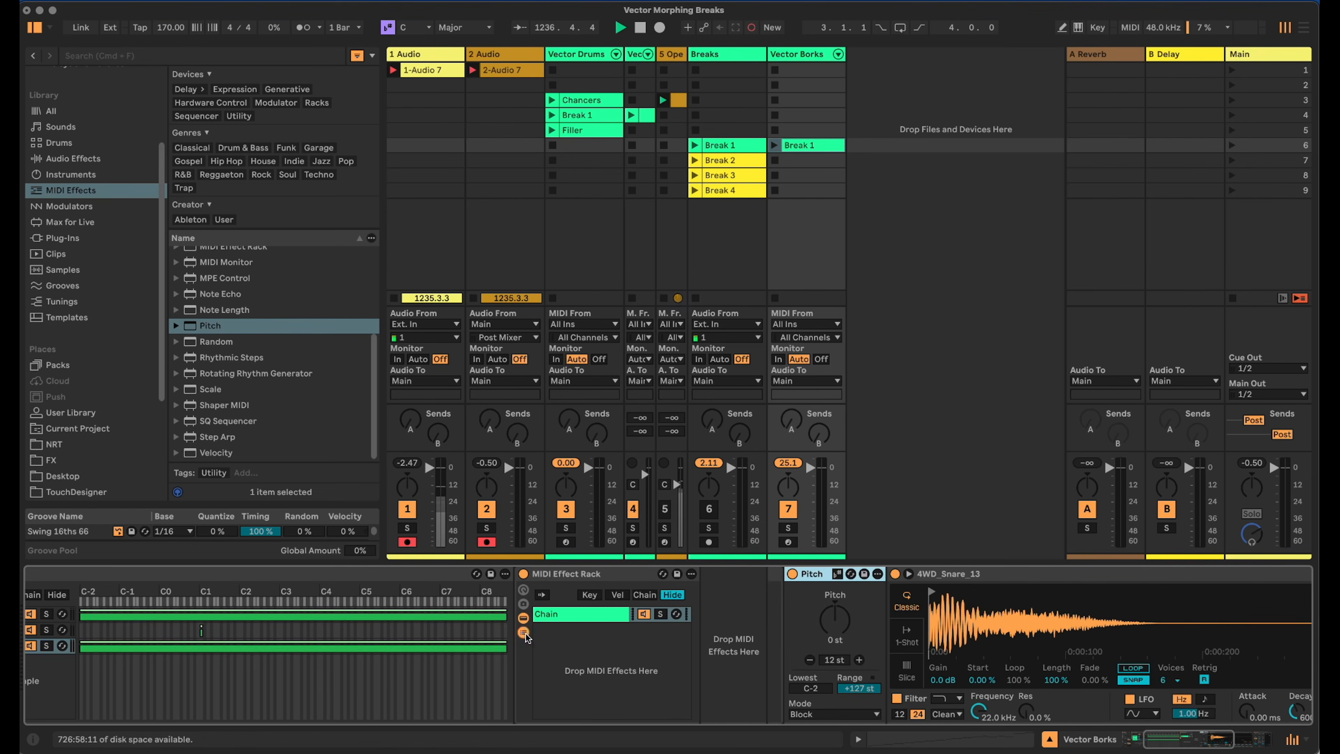
{"action": "left_click", "coordinate": [590, 595]}
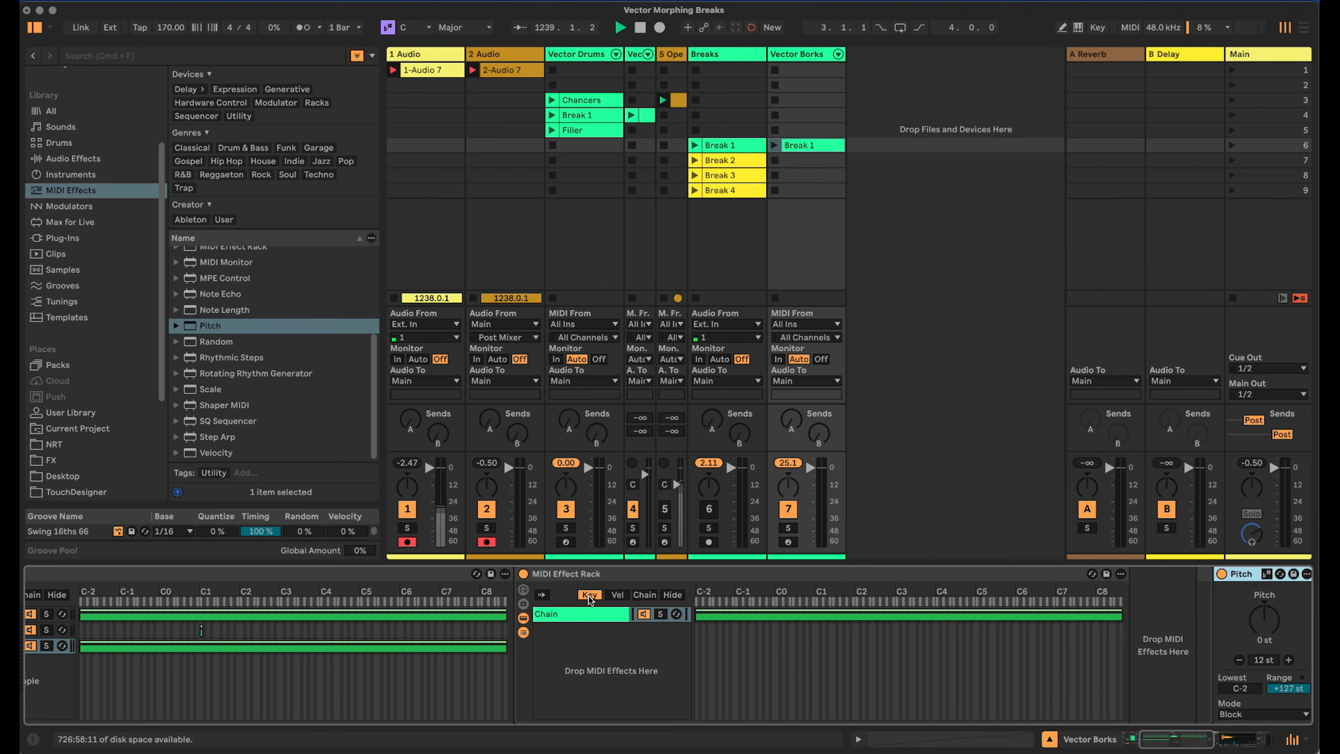
{"action": "left_click_drag", "start_coordinate": [697, 614], "coordinate": [825, 621]}
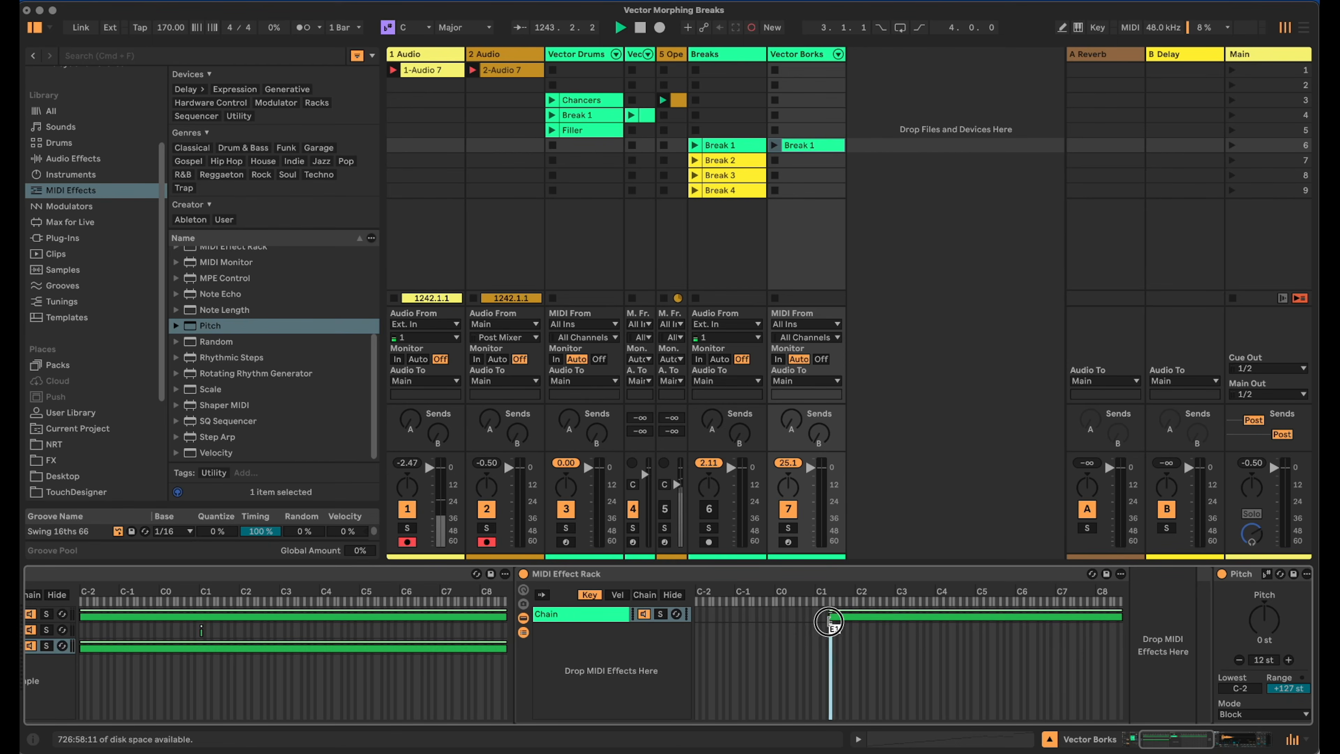
{"action": "left_click_drag", "start_coordinate": [1113, 613], "coordinate": [760, 622]}
Duplicate the single-note chain three times, moving each copy's key zone to a progressively higher single note.
{"action": "left_click", "coordinate": [577, 618]}
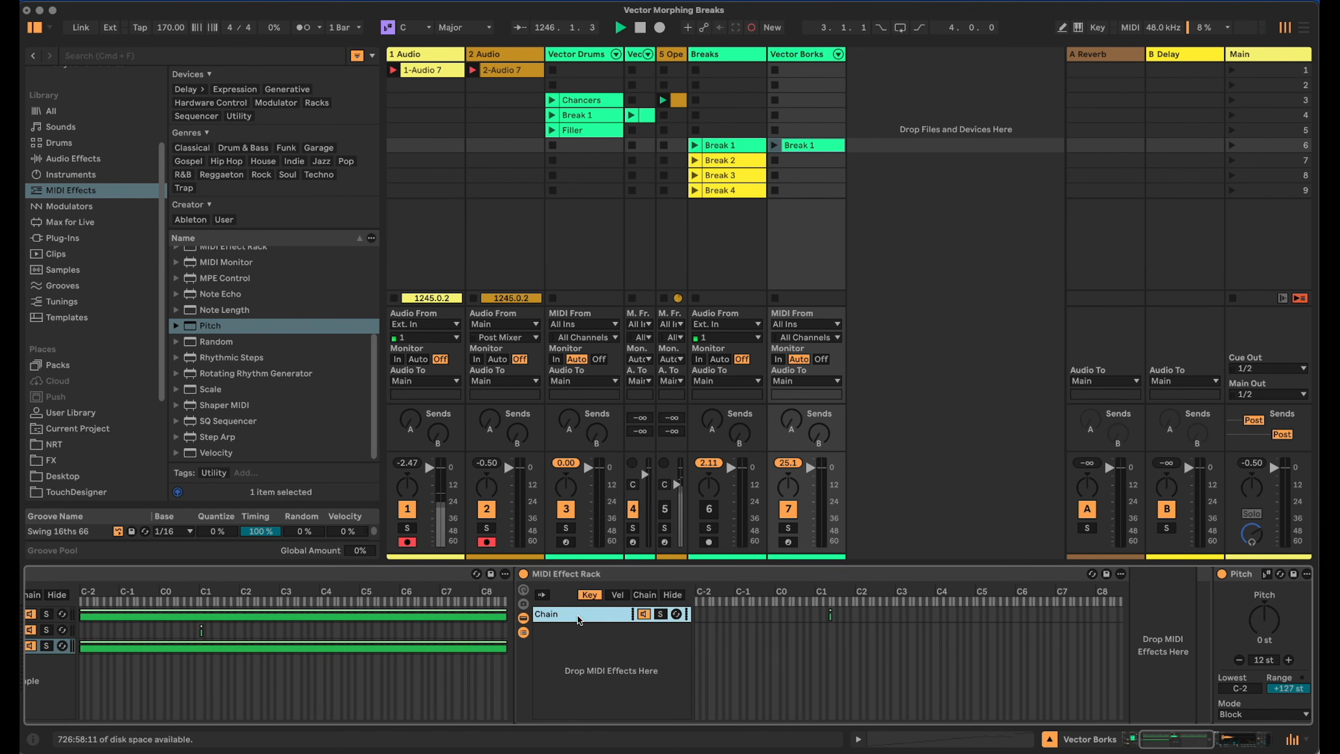
{"action": "key", "text": "super+d"}
{"action": "left_click_drag", "start_coordinate": [843, 630], "coordinate": [819, 633]}
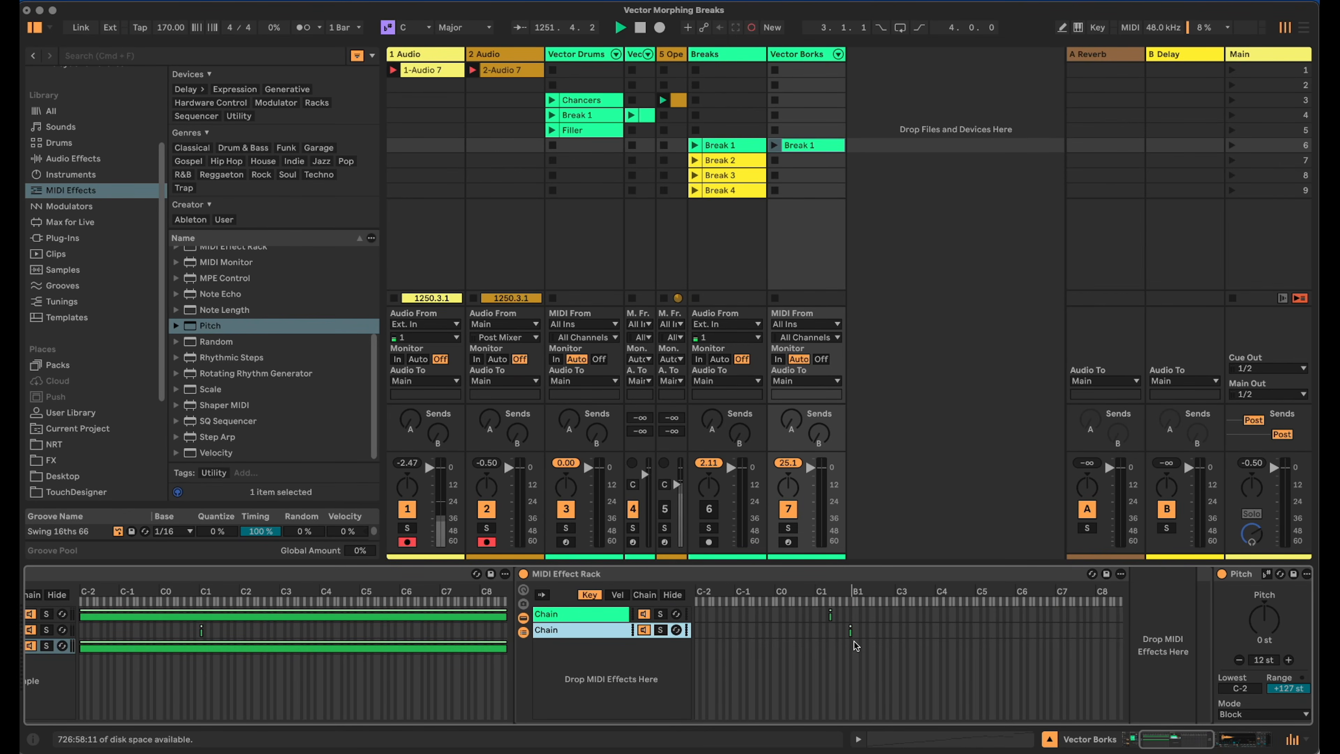
{"action": "left_click_drag", "start_coordinate": [854, 641], "coordinate": [856, 641]}
{"action": "key", "text": "super+d"}
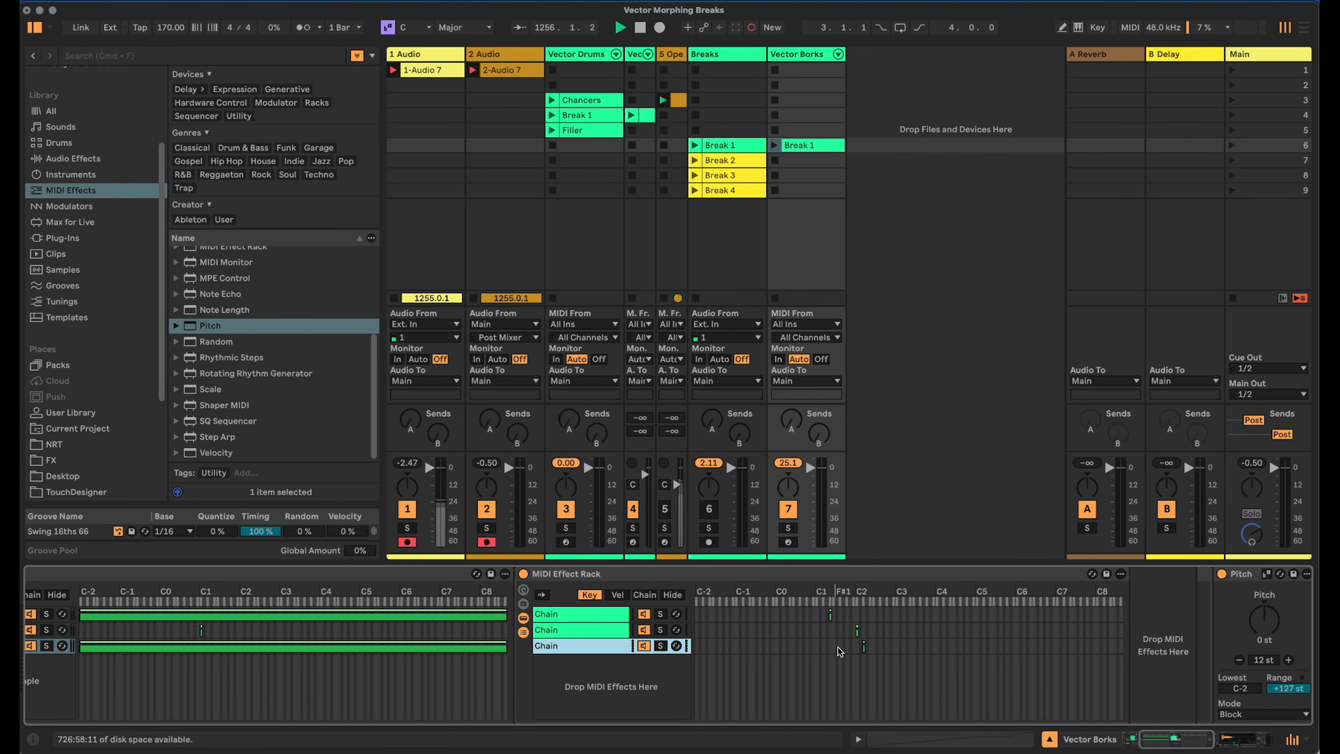
{"action": "key", "text": "Right"}
{"action": "key", "text": "Right"}
{"action": "key", "text": "Right"}
{"action": "key", "text": "super+d"}
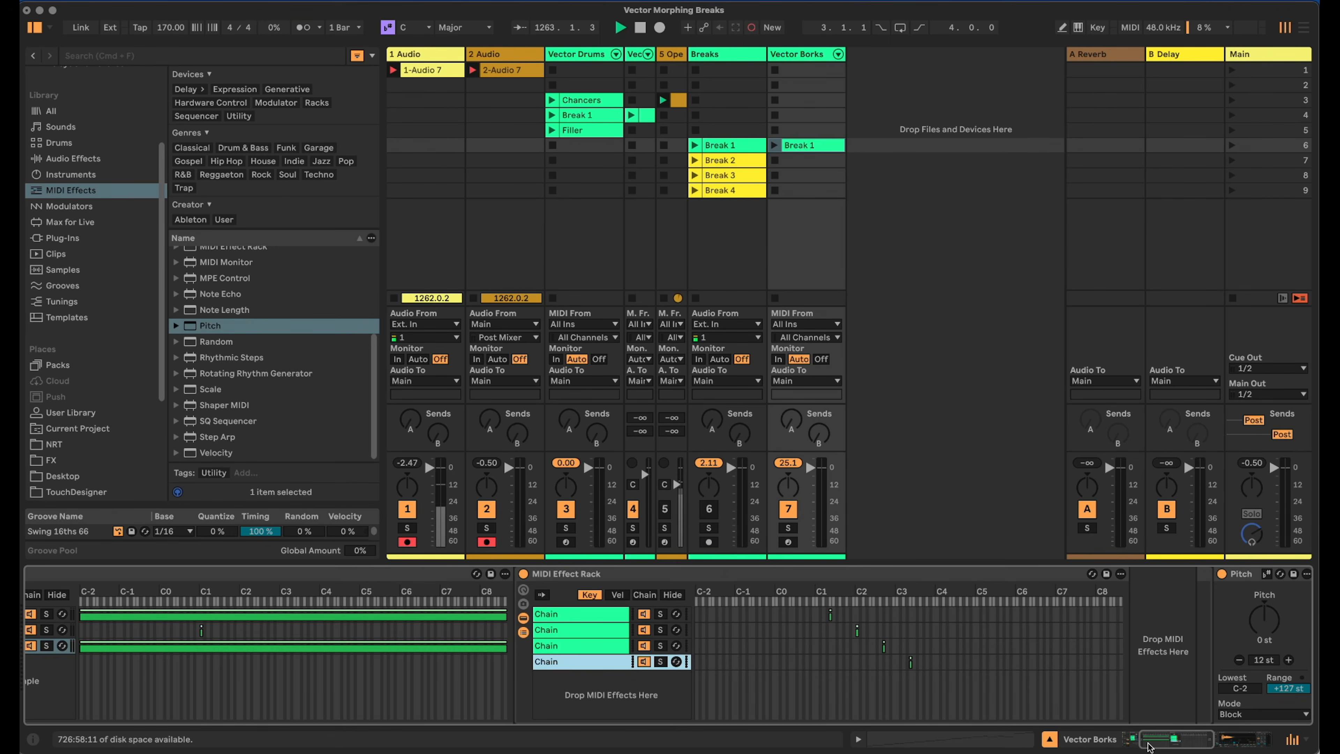
Play Vector Borks' Break 1 clip and set the snare's Pitch effect to Lowest C3, Range 0 st and Mode Fold.
{"action": "scroll", "coordinate": [1041, 669], "scroll_direction": "left", "scroll_amount": 5}
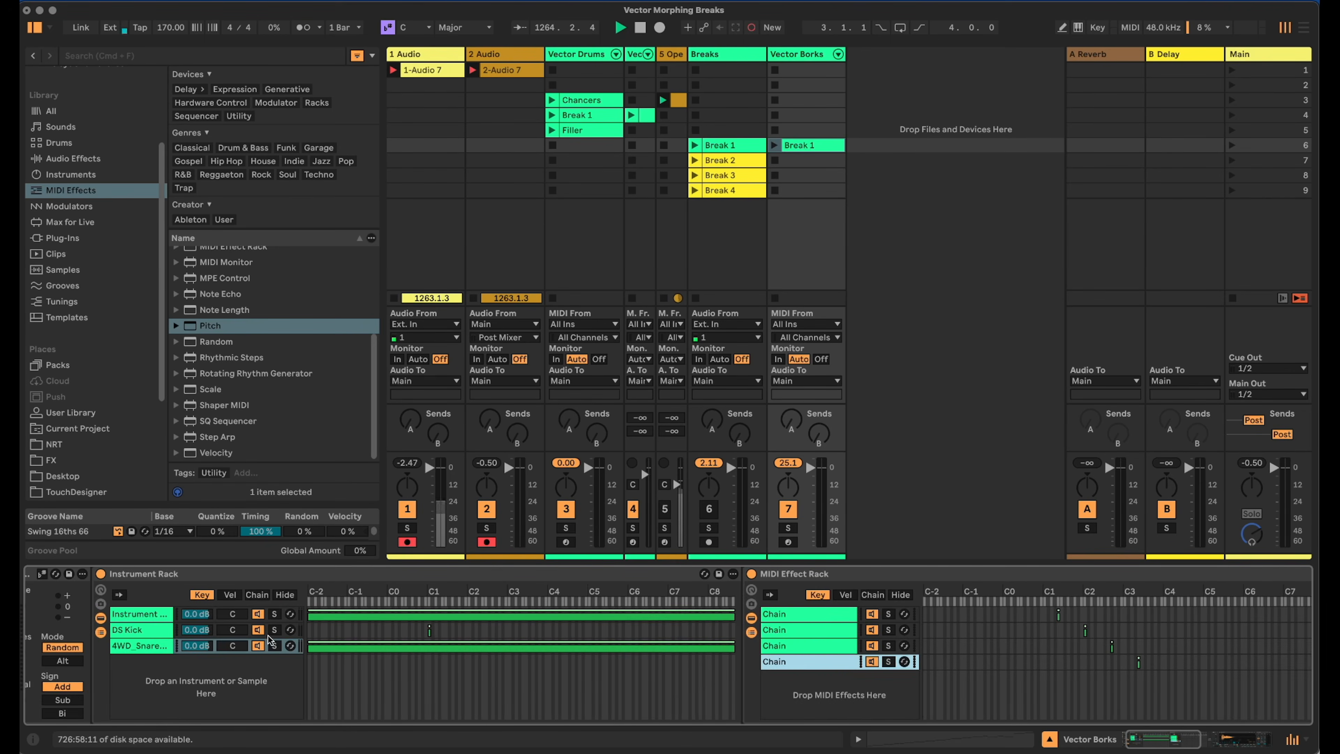
{"action": "left_click", "coordinate": [774, 144]}
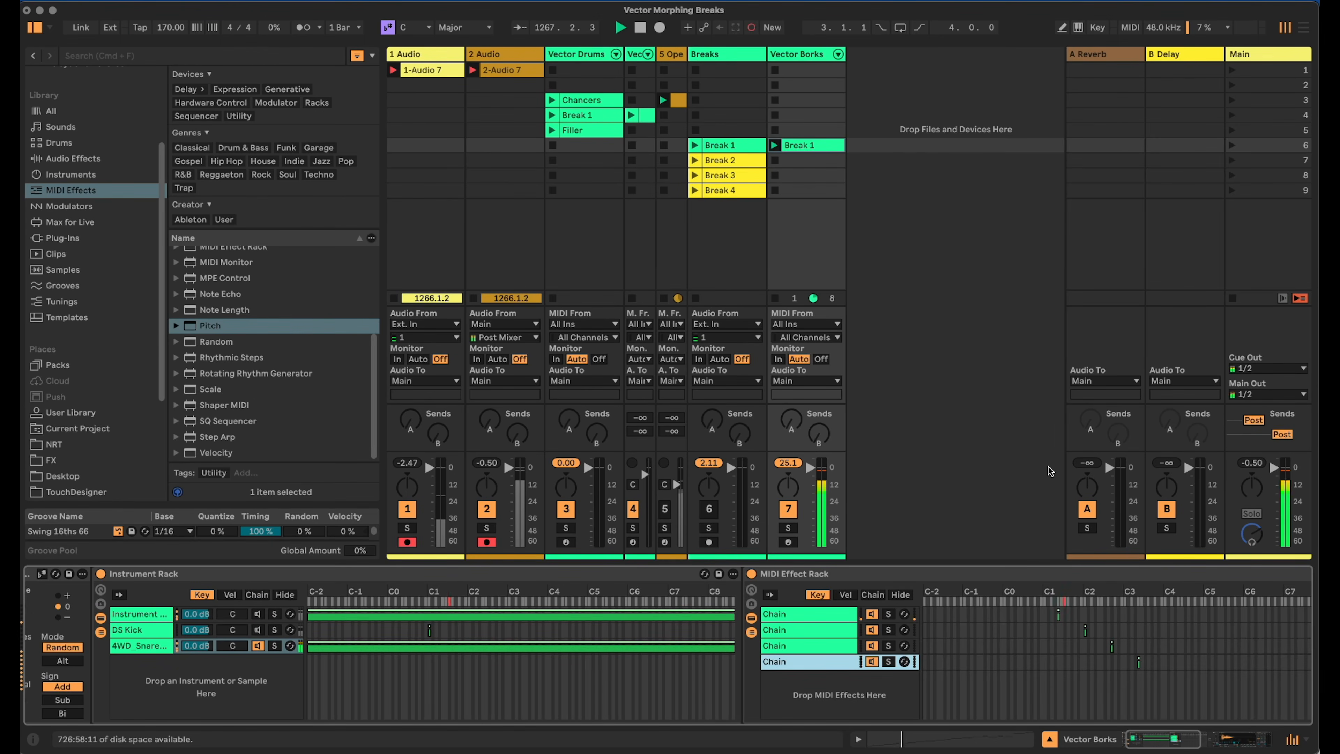
{"action": "left_click_drag", "start_coordinate": [1205, 738], "coordinate": [1211, 739]}
{"action": "left_click", "coordinate": [656, 688]}
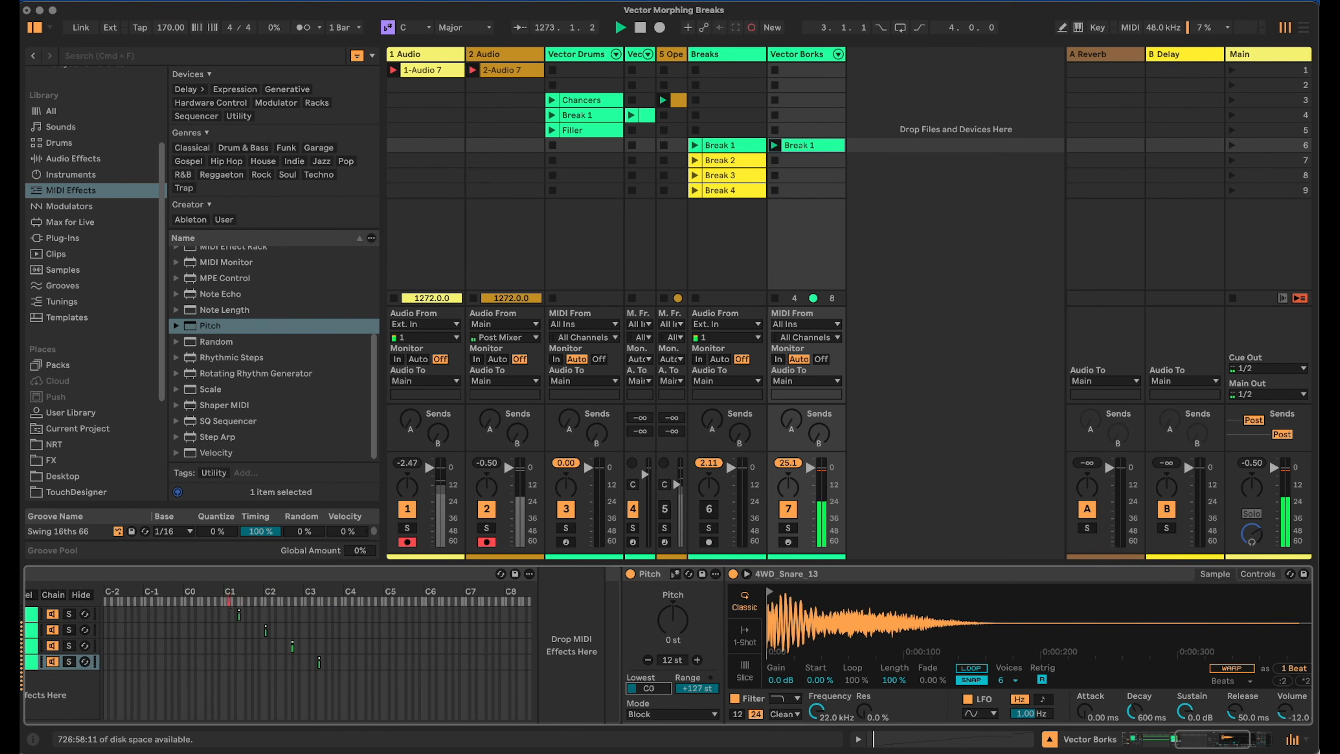
{"action": "left_click_drag", "start_coordinate": [648, 688], "coordinate": [648, 685]}
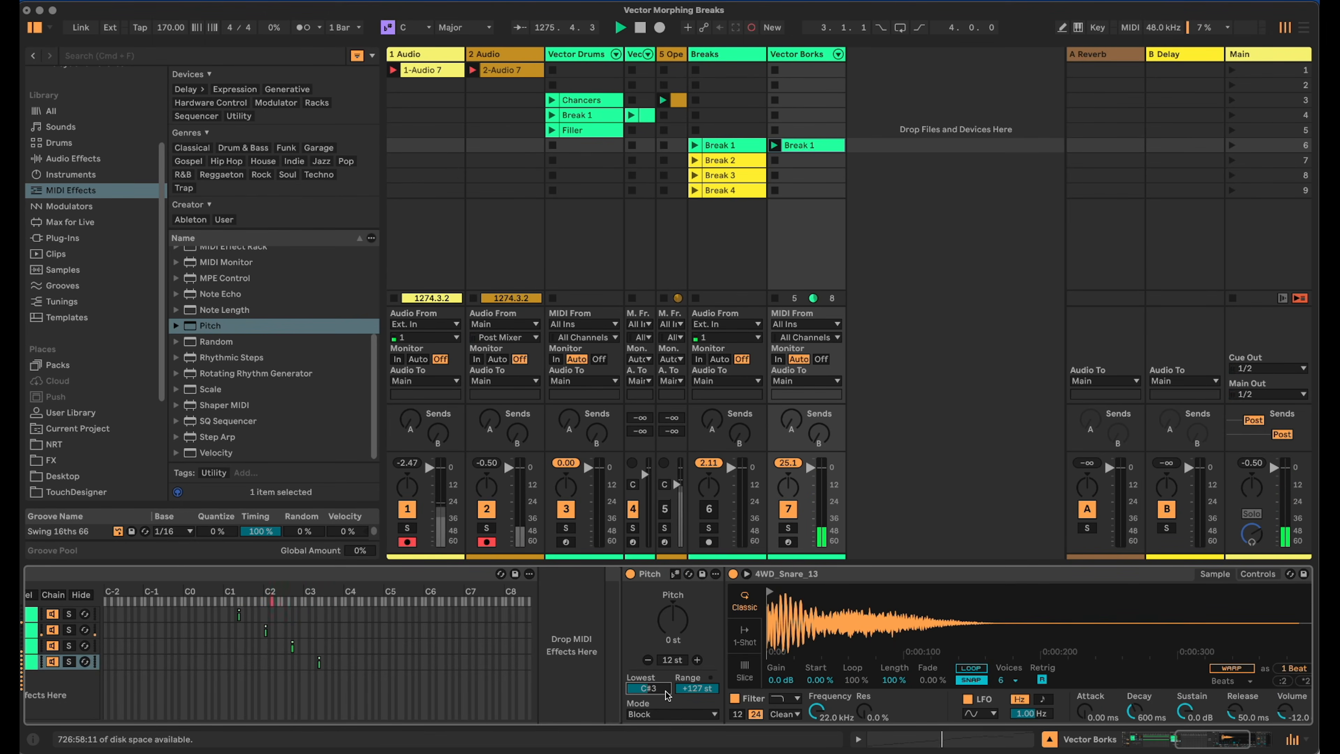
{"action": "left_click_drag", "start_coordinate": [684, 687], "coordinate": [684, 716]}
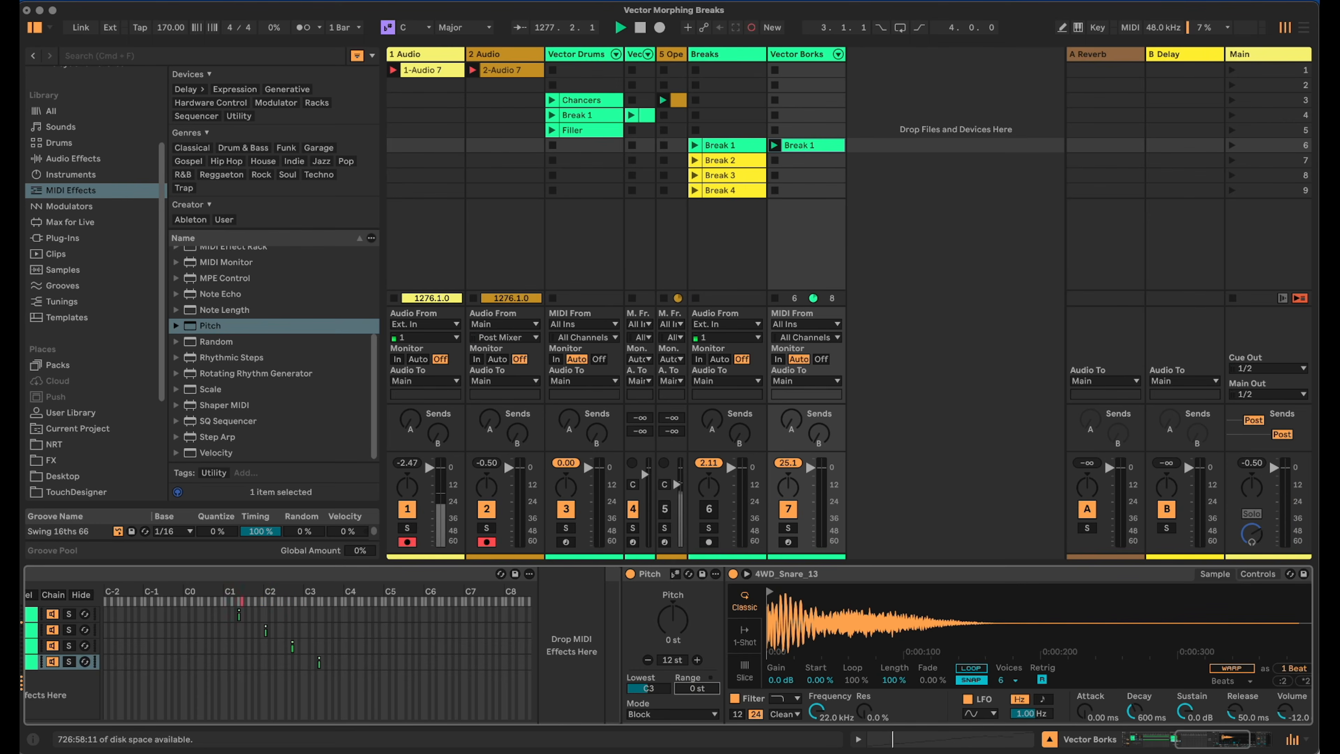
{"action": "left_click", "coordinate": [690, 716]}
{"action": "left_click", "coordinate": [660, 731]}
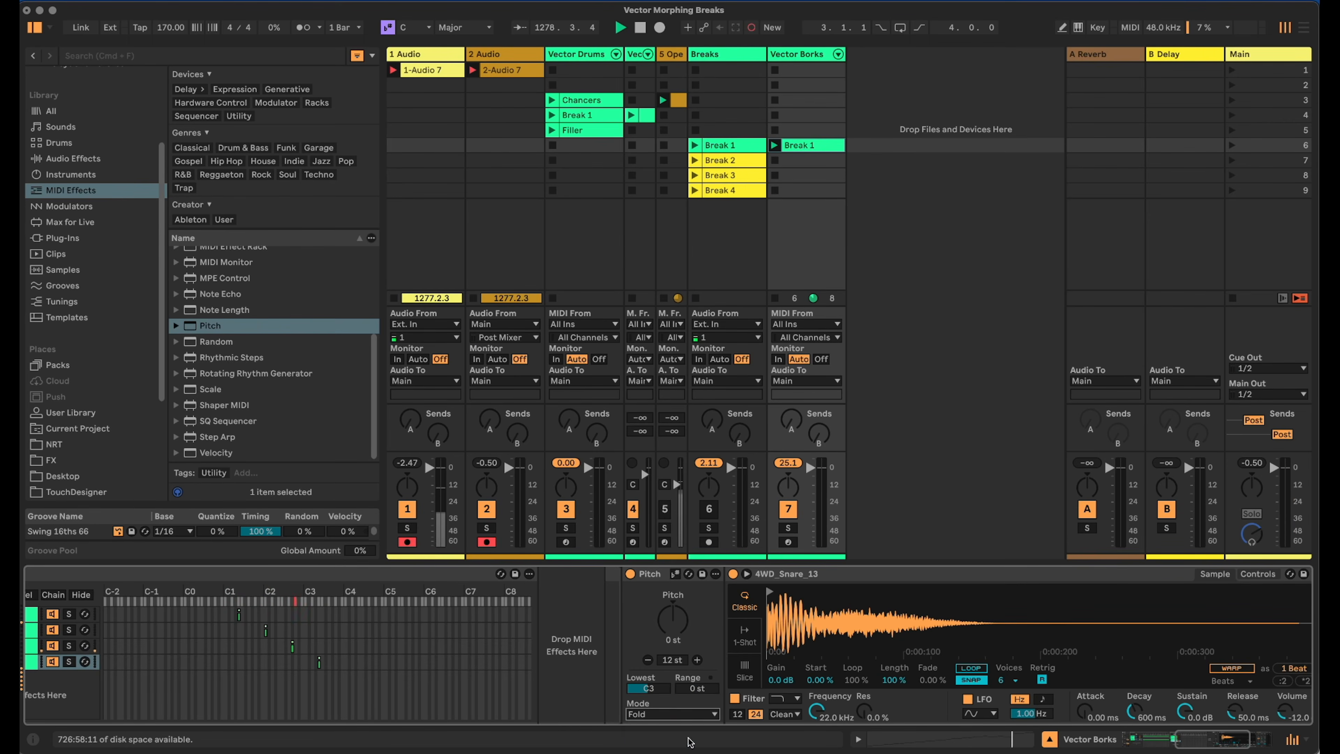
Reactivate the DS Kick and nested Instrument Rack chains alongside the 4WD_Snare_13 chain.
{"action": "left_click", "coordinate": [792, 576]}
{"action": "double_click", "coordinate": [793, 575]}
{"action": "left_click_drag", "start_coordinate": [1211, 741], "coordinate": [1158, 741]}
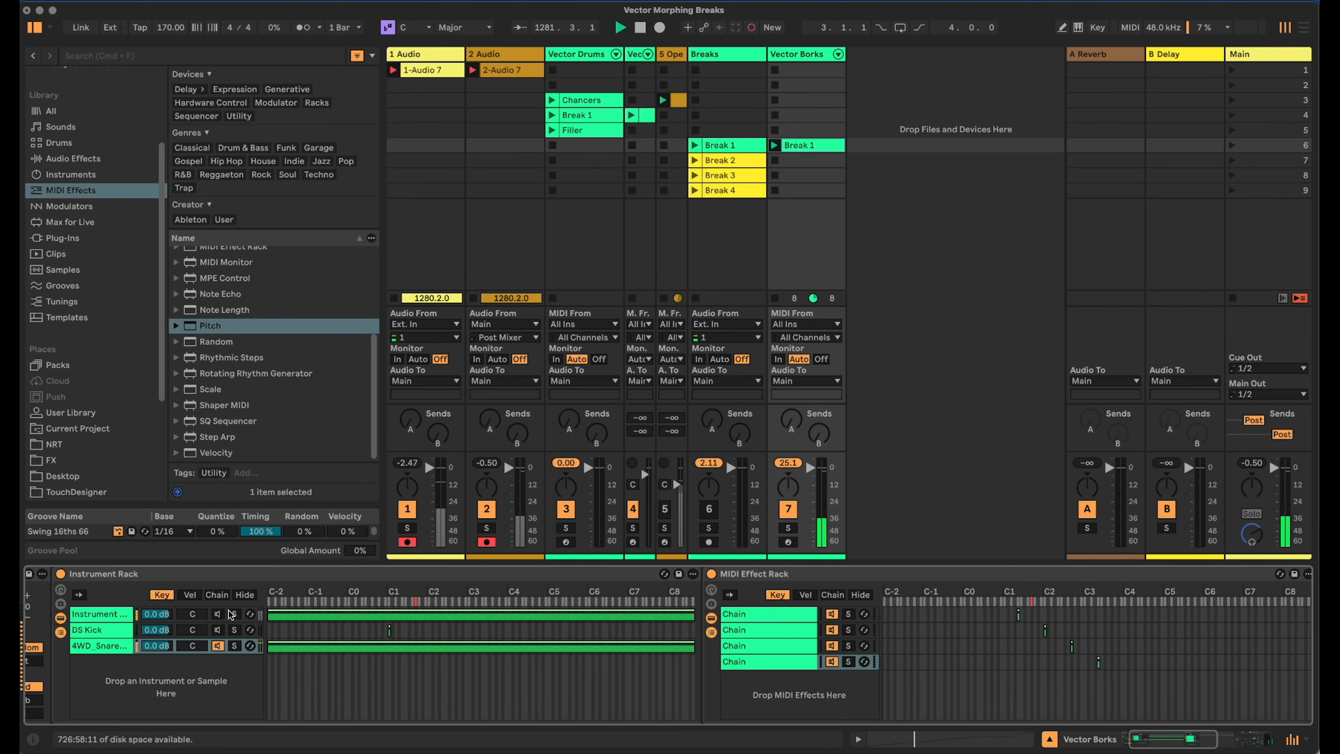
{"action": "left_click", "coordinate": [218, 630]}
{"action": "left_click", "coordinate": [217, 613]}
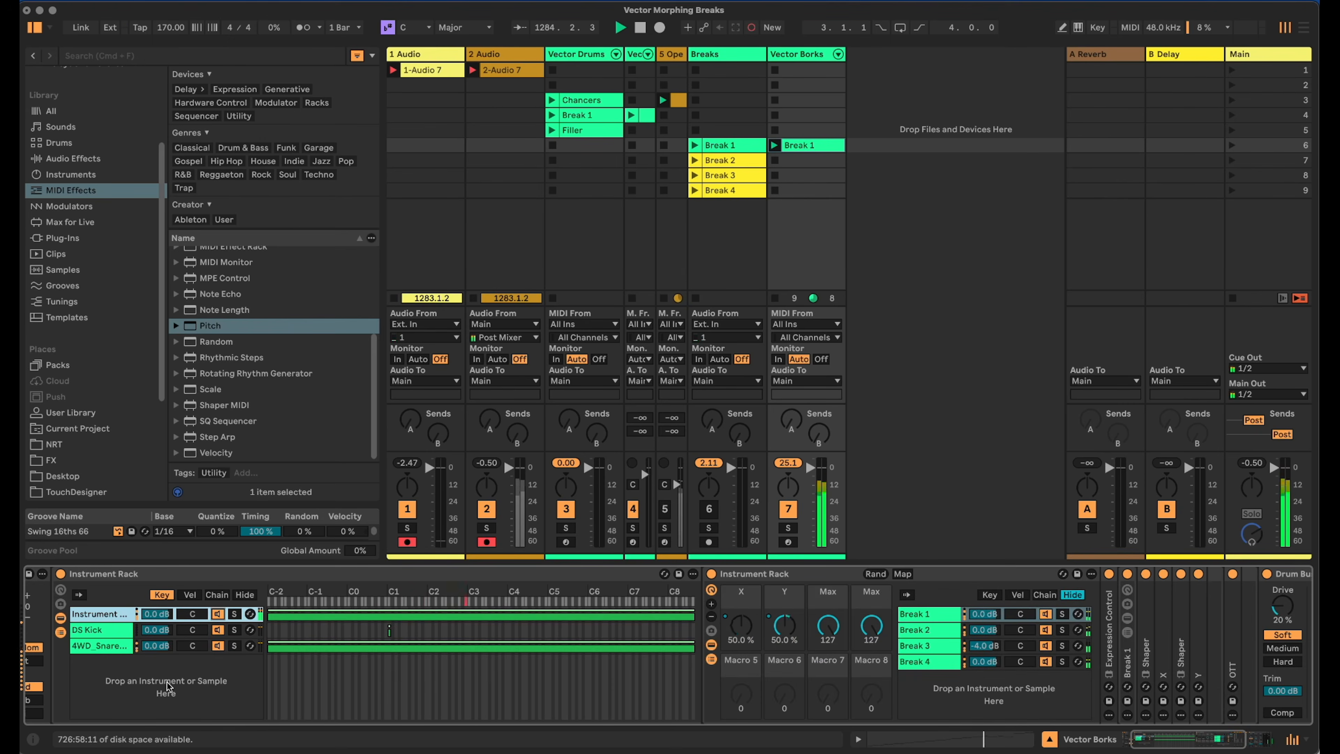
Collapse the nested Instrument Rack that holds the four breaks and stop Vector Borks' Break 1 clip.
{"action": "double_click", "coordinate": [768, 574]}
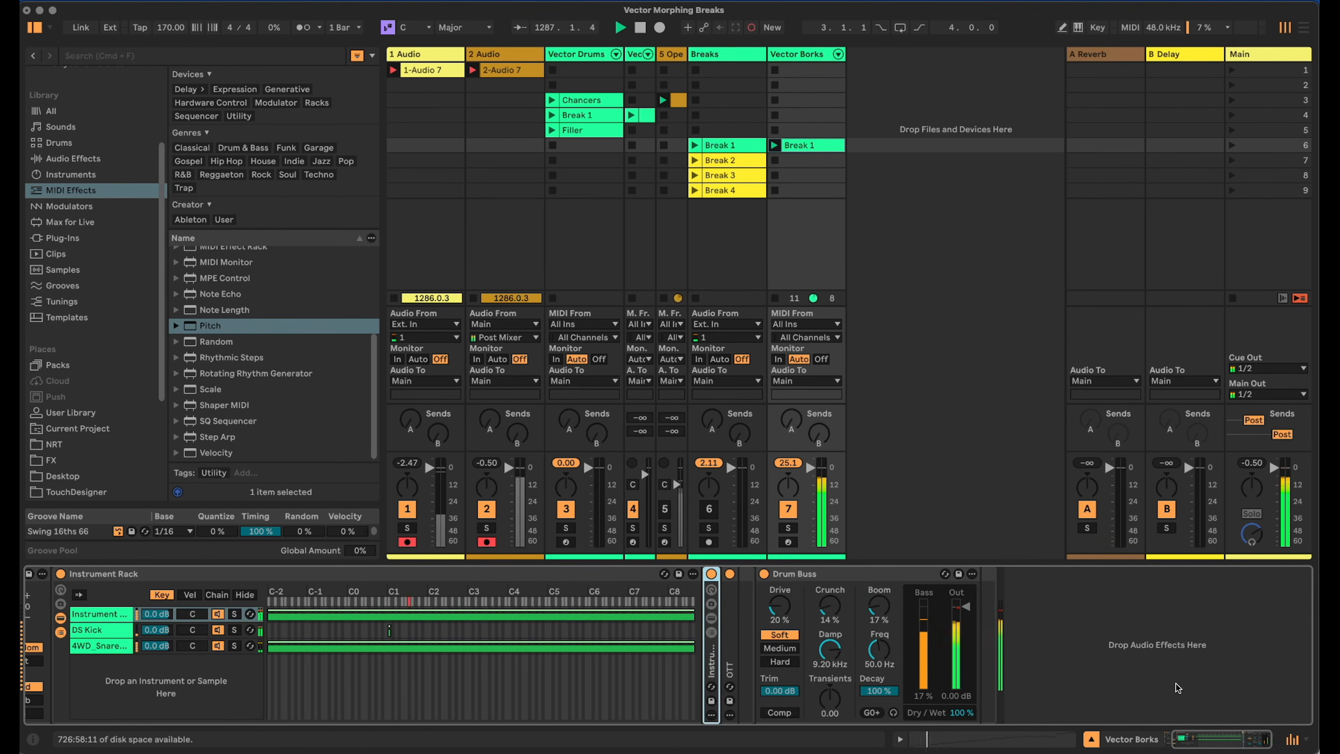
{"action": "left_click", "coordinate": [1207, 736]}
{"action": "left_click", "coordinate": [1004, 284]}
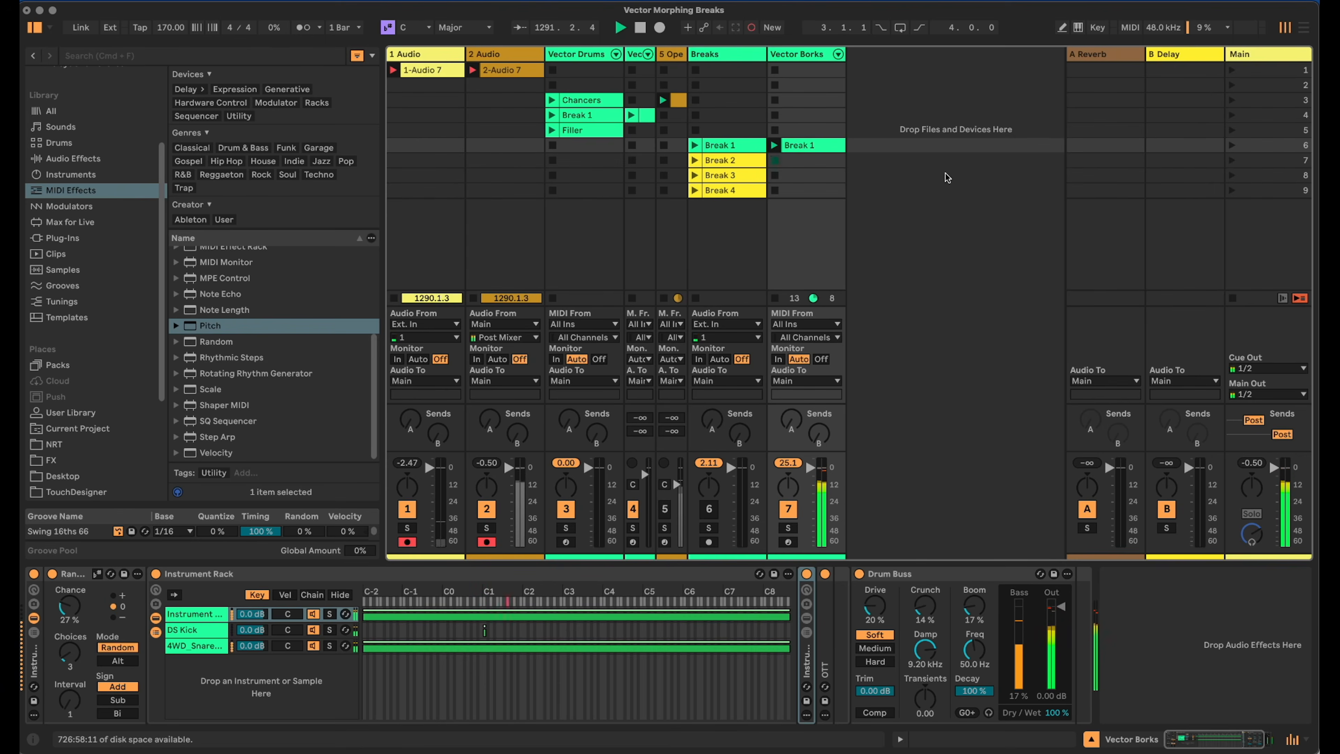
{"action": "left_click", "coordinate": [909, 168]}
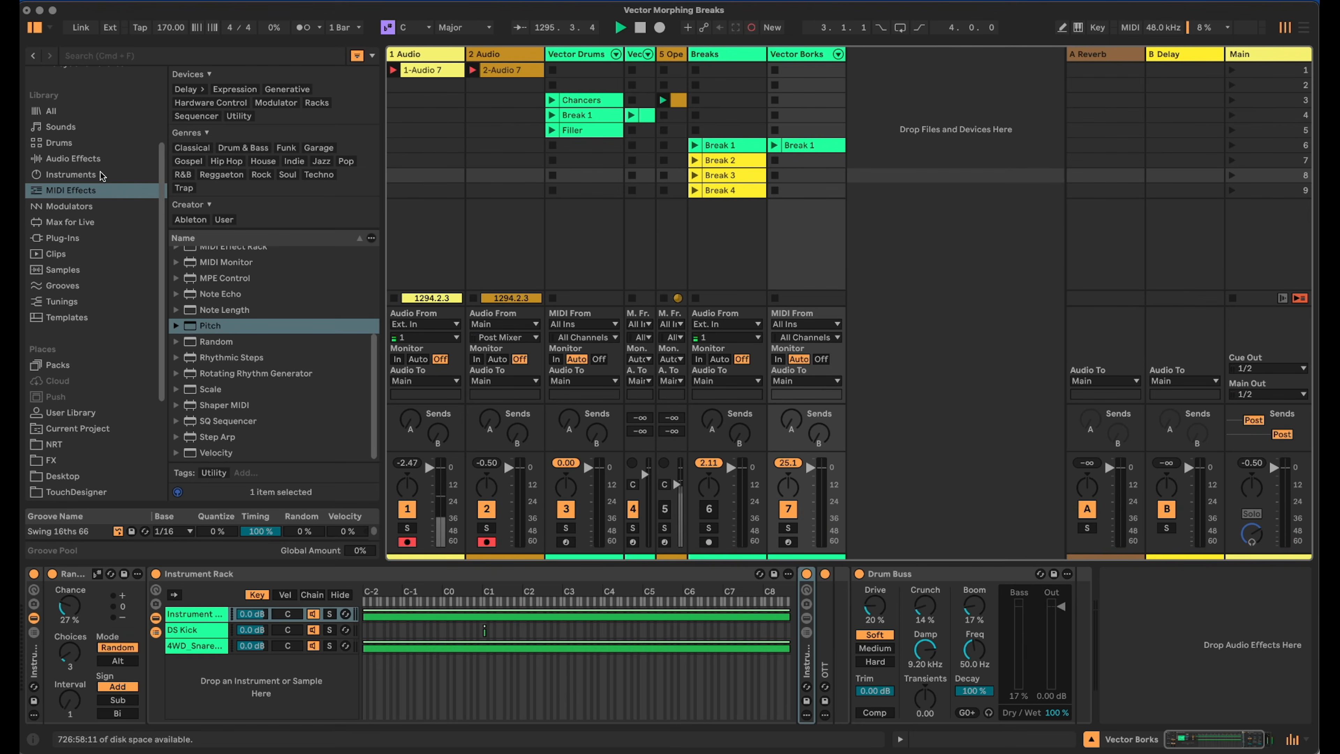
Create a new track with the Operator instrument and set its Voices to 1.
{"action": "left_click", "coordinate": [70, 174]}
{"action": "scroll", "coordinate": [247, 411], "scroll_direction": "down", "scroll_amount": 4}
{"action": "scroll", "coordinate": [245, 433], "scroll_direction": "down", "scroll_amount": 4}
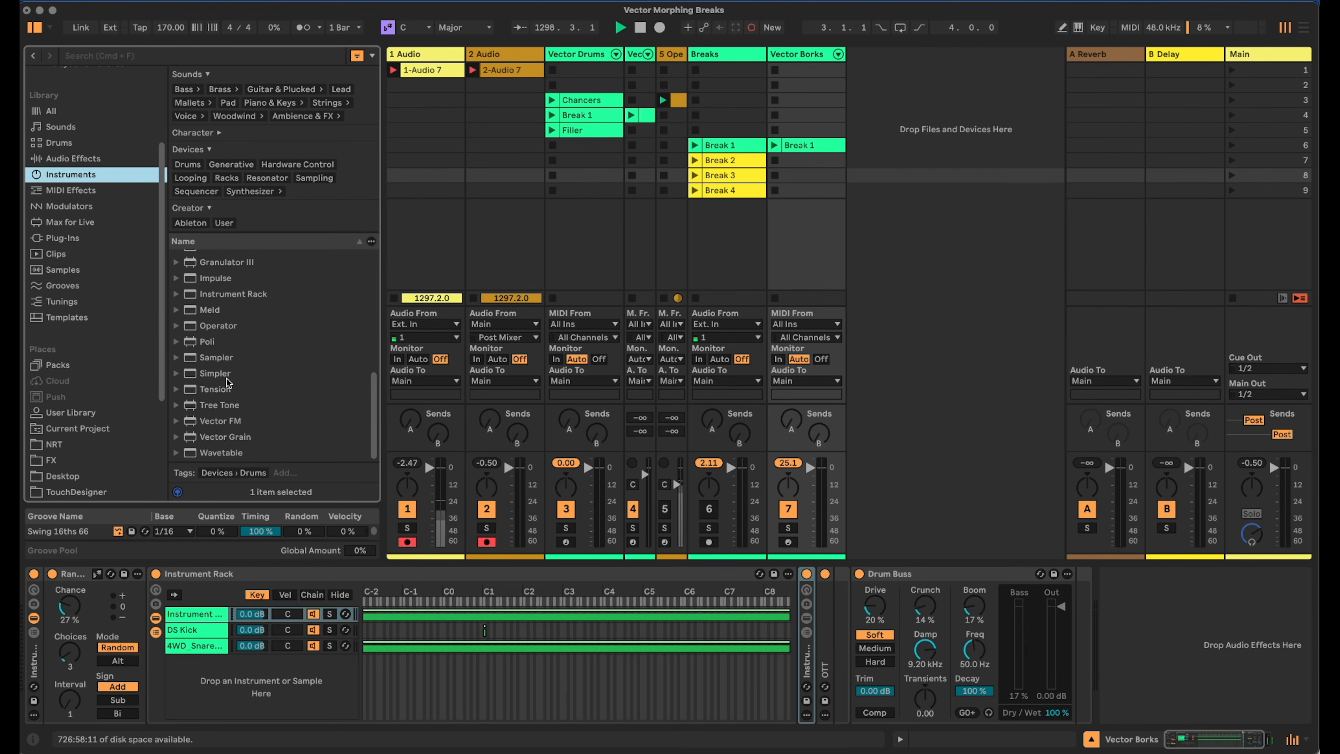
{"action": "left_click_drag", "start_coordinate": [211, 328], "coordinate": [948, 211]}
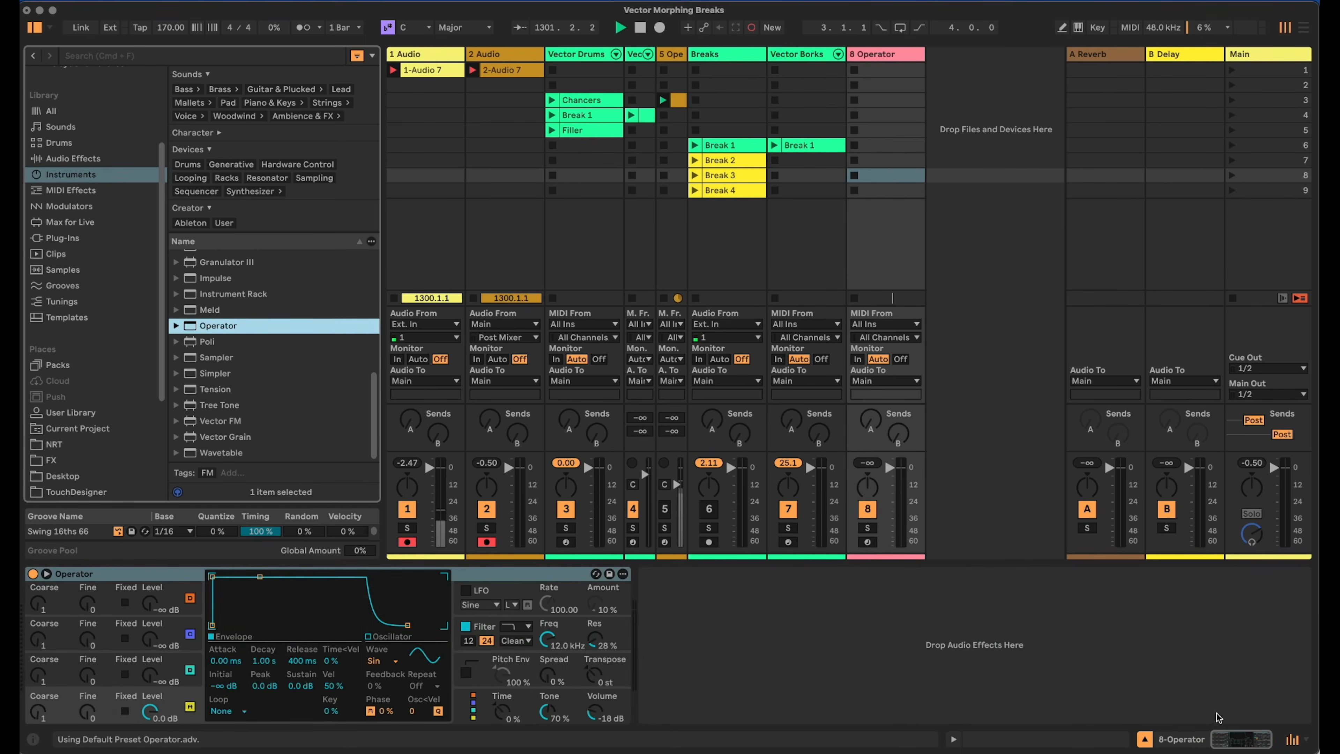
{"action": "left_click", "coordinate": [579, 699]}
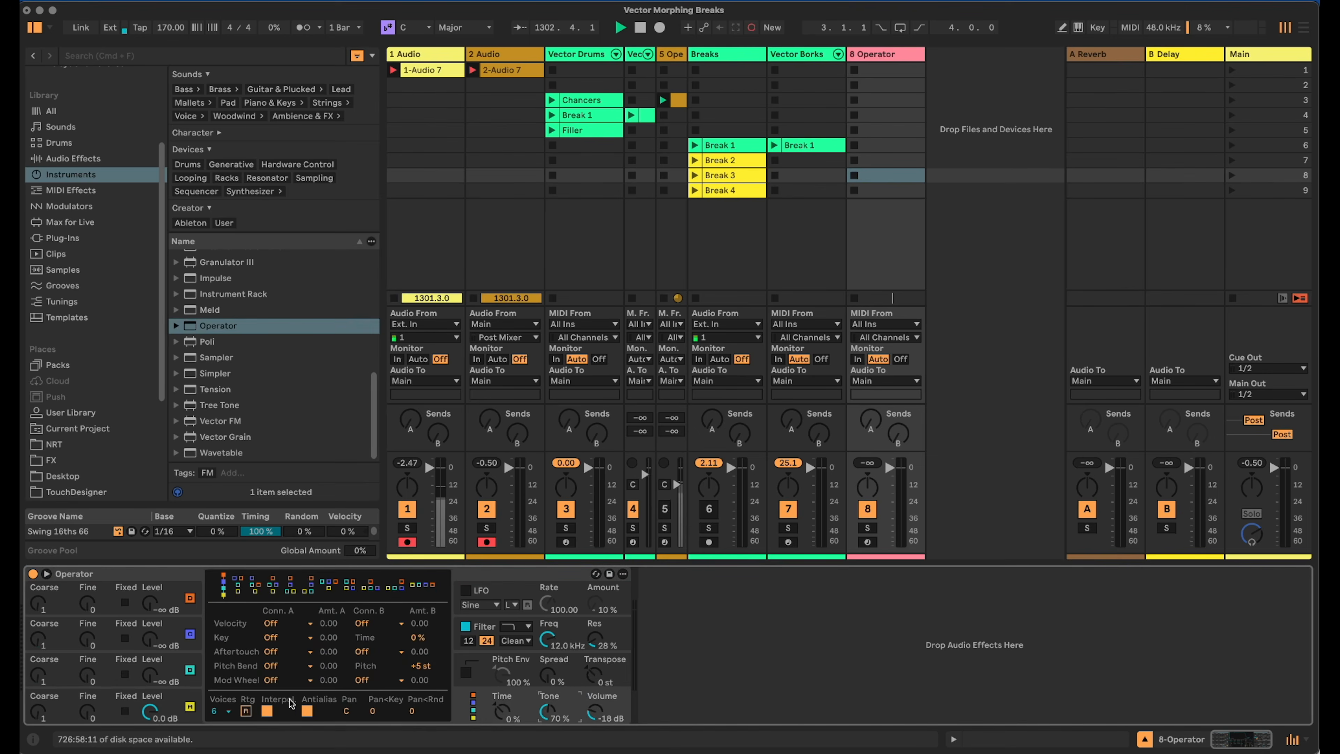
{"action": "left_click", "coordinate": [220, 711]}
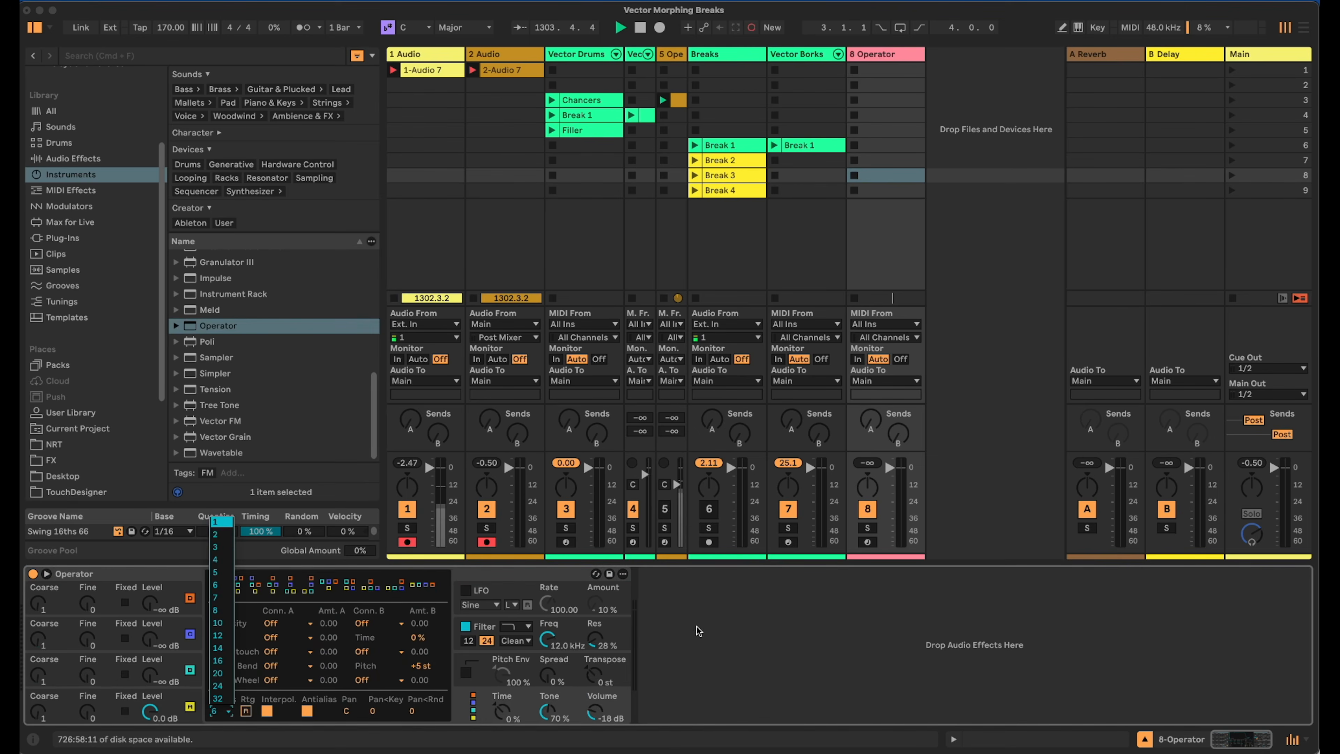
{"action": "key", "text": "Return"}
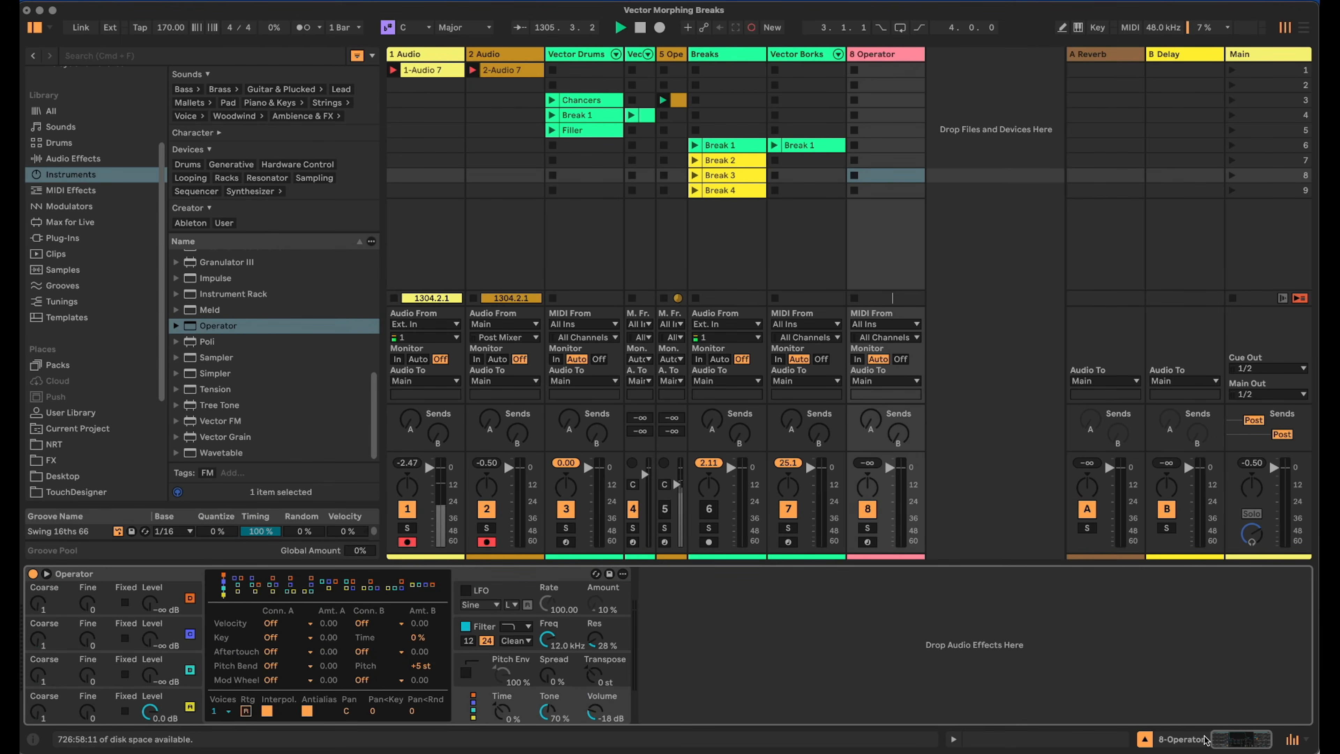
Search the User Library for "snake" and insert MDD___SNAKE_V3.2.3 before Operator.
{"action": "left_click", "coordinate": [95, 412]}
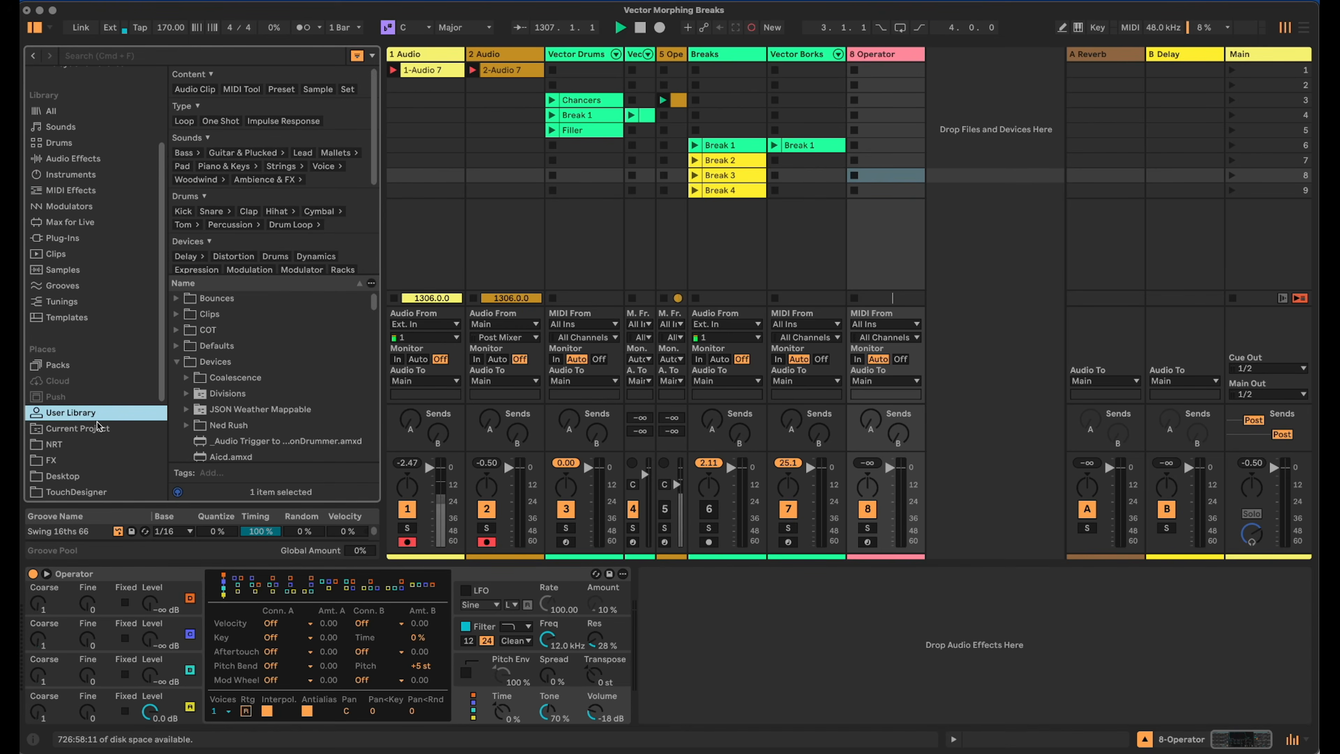
{"action": "left_click", "coordinate": [177, 60]}
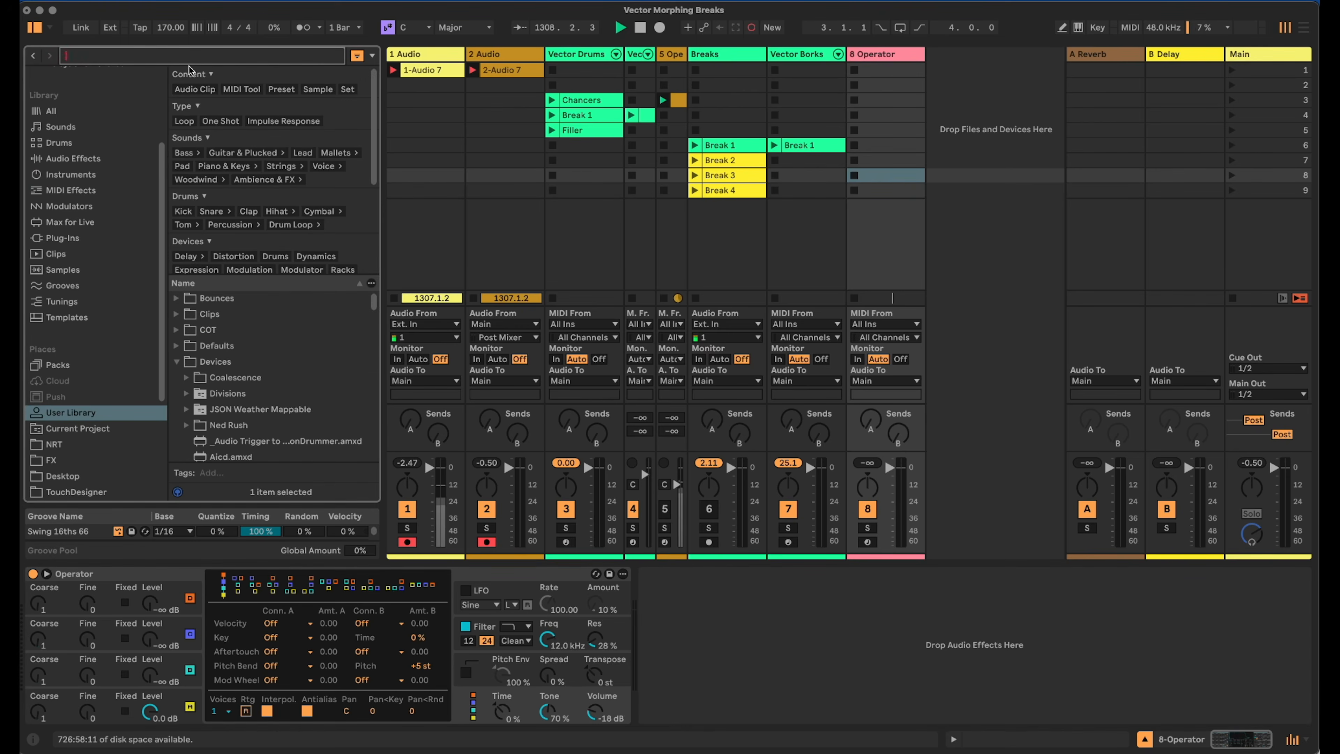
{"action": "type", "text": "snake"}
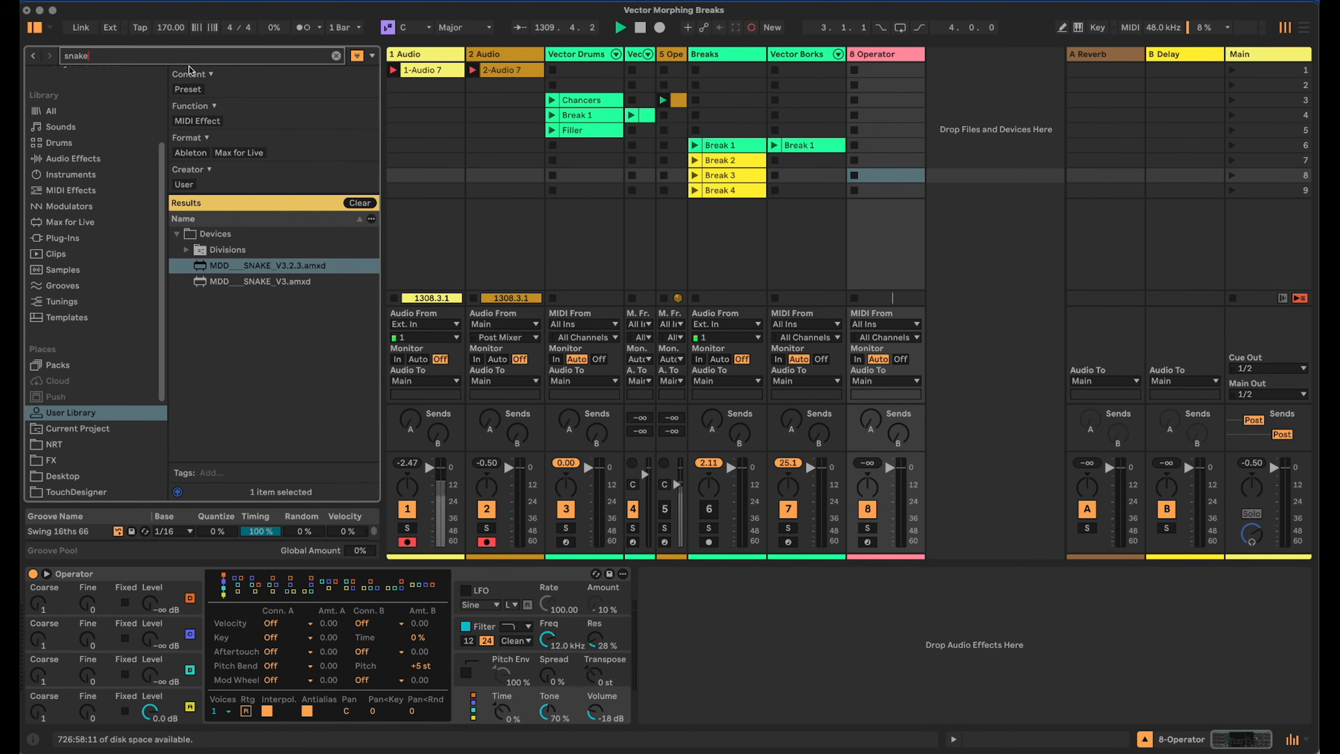
{"action": "left_click_drag", "start_coordinate": [272, 267], "coordinate": [62, 597]}
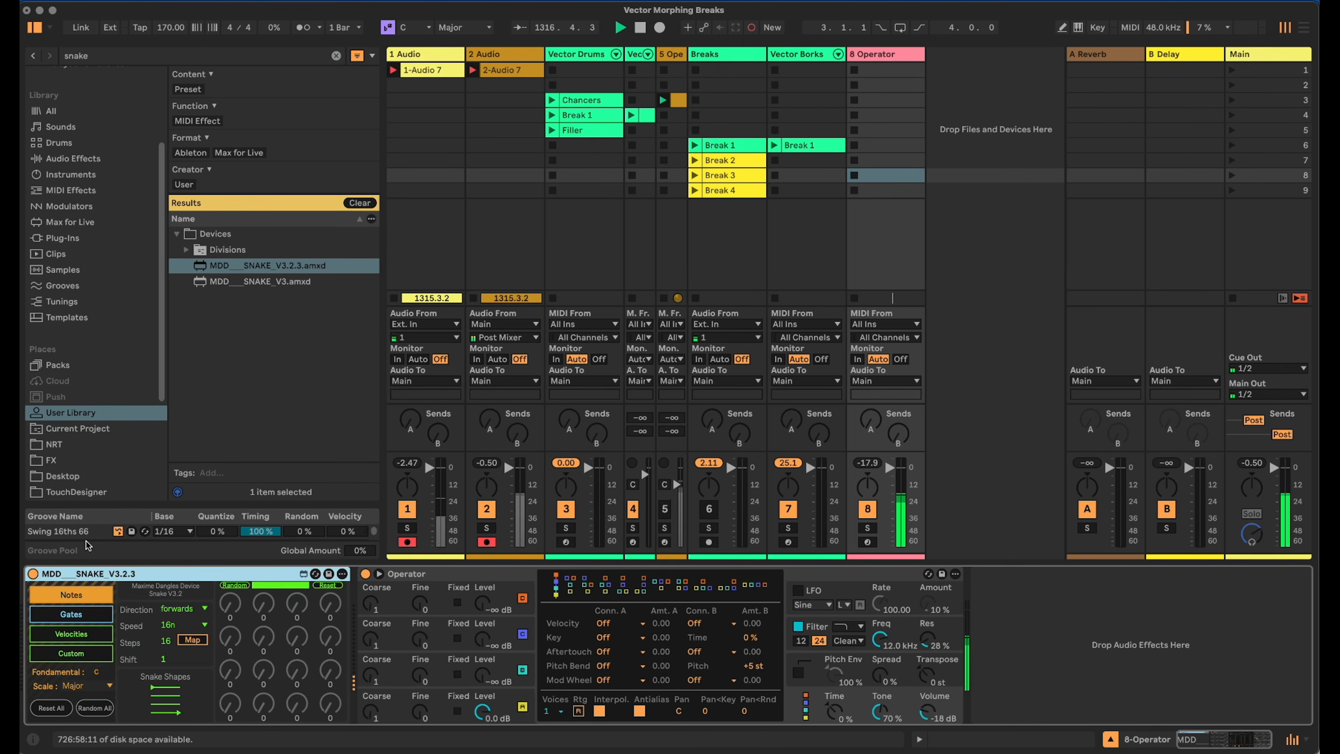
Randomise the Snake sequencer's Notes, Velocities and Gates, lowering the highest note steps, including the second step to 40.
{"action": "left_click", "coordinate": [240, 586]}
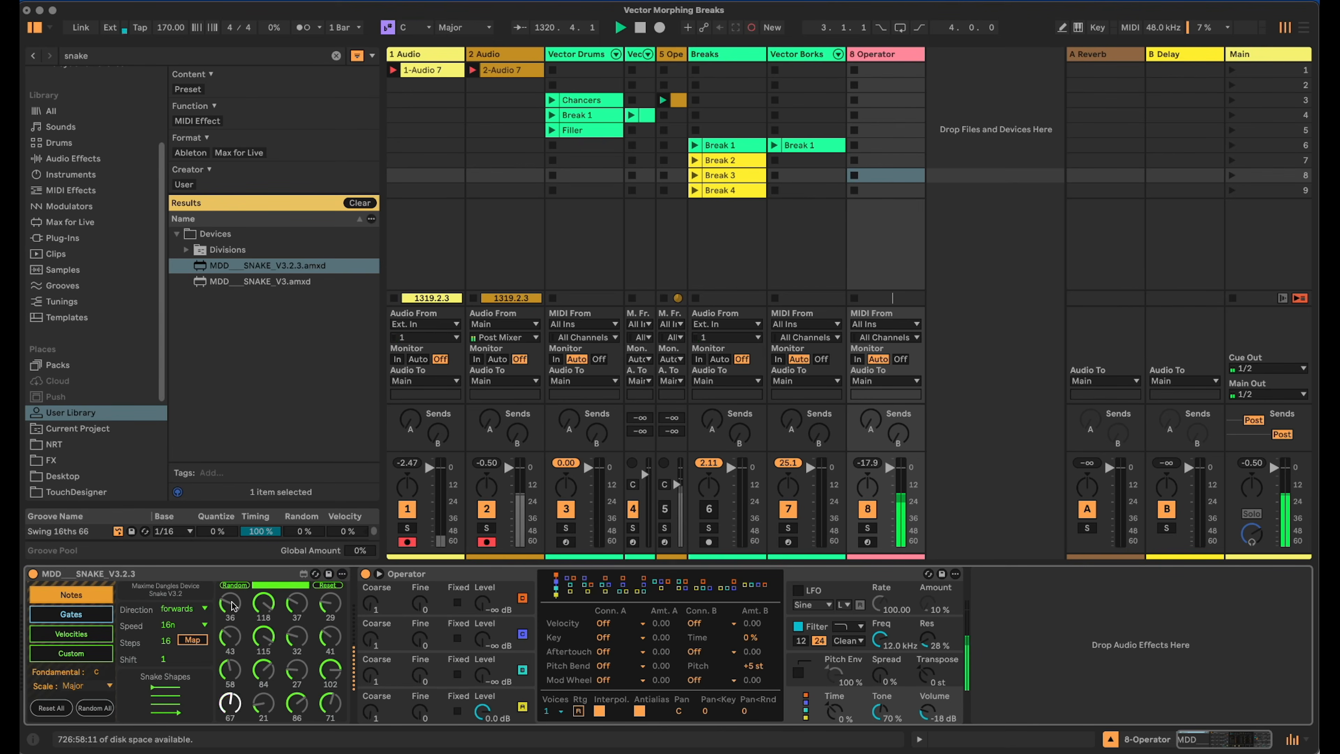
{"action": "left_click_drag", "start_coordinate": [263, 602], "coordinate": [273, 652]}
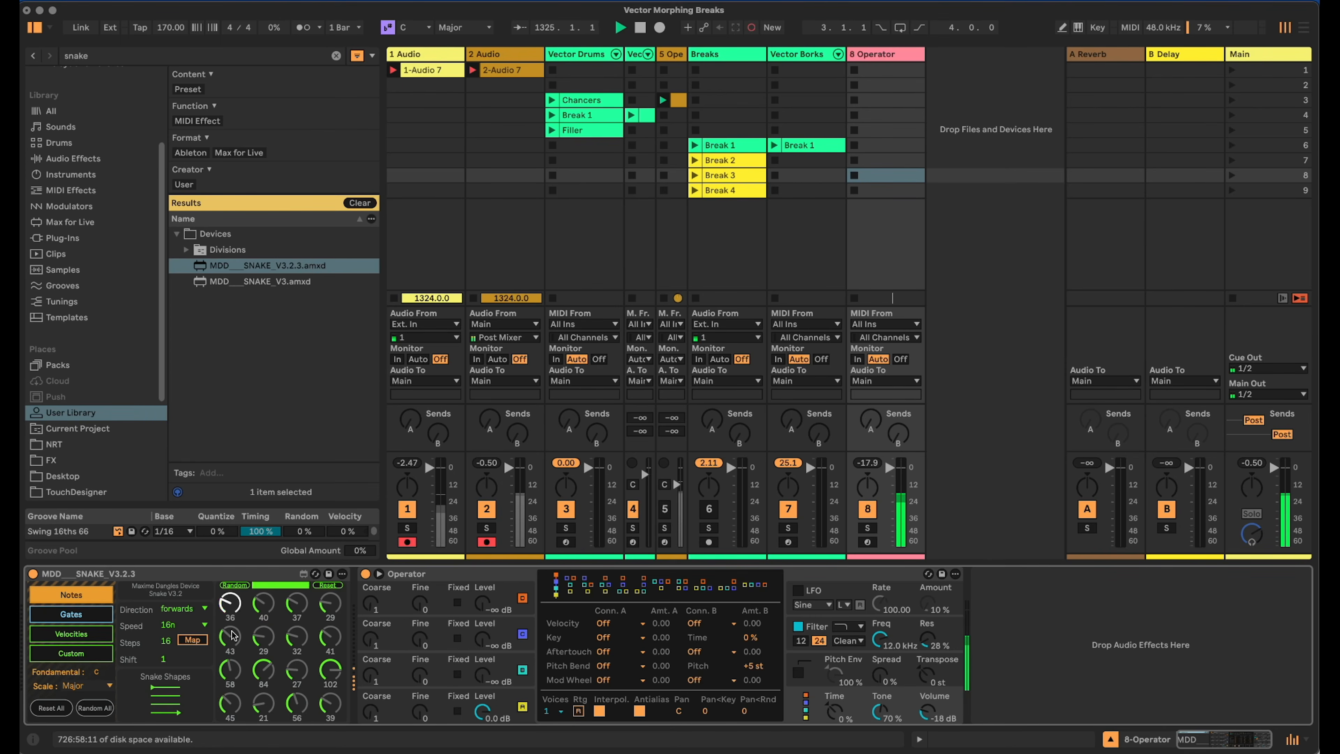
{"action": "left_click", "coordinate": [96, 638]}
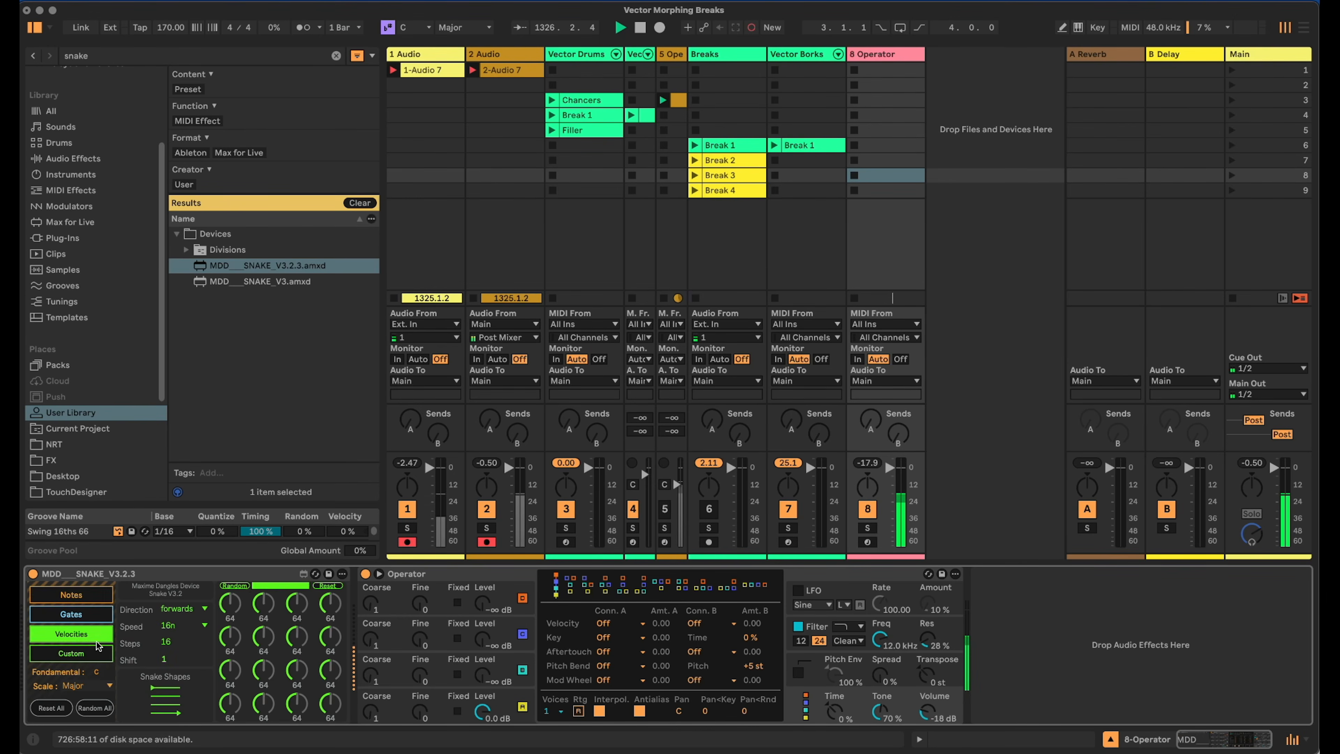
{"action": "left_click", "coordinate": [241, 585]}
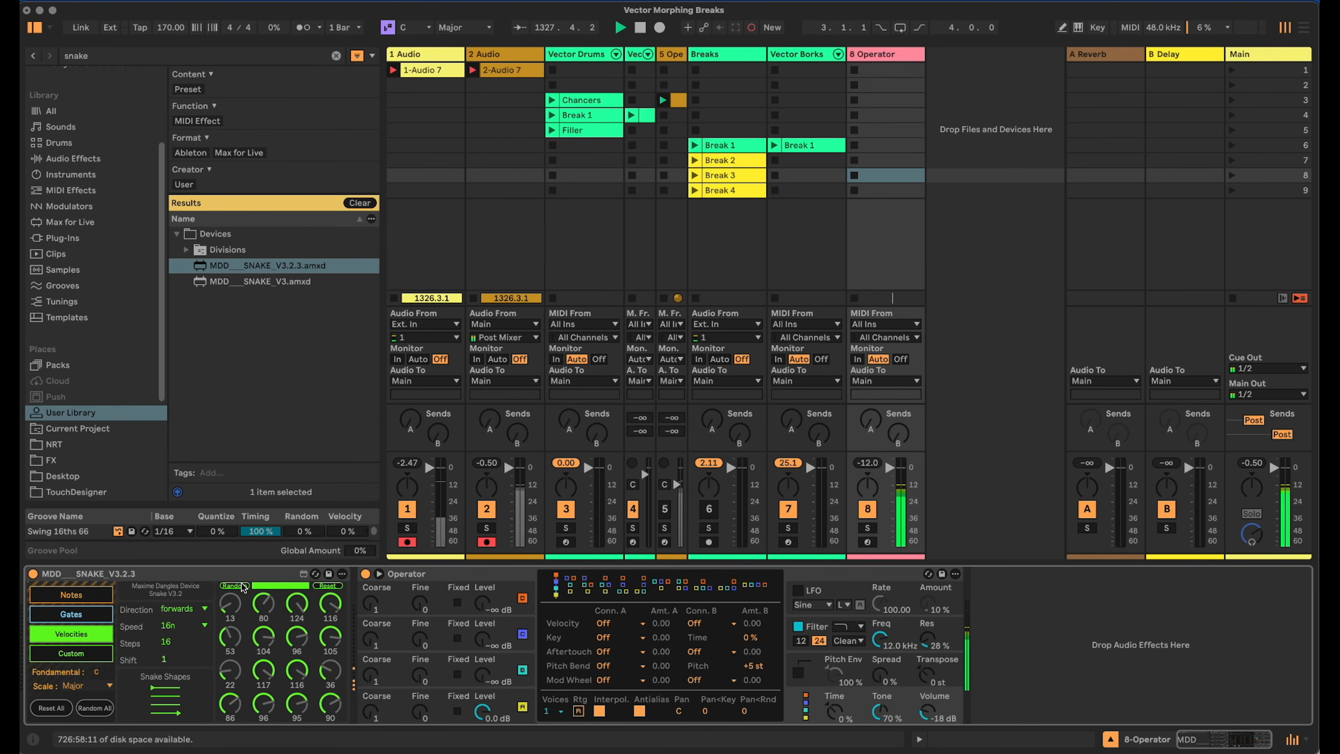
{"action": "left_click", "coordinate": [58, 615]}
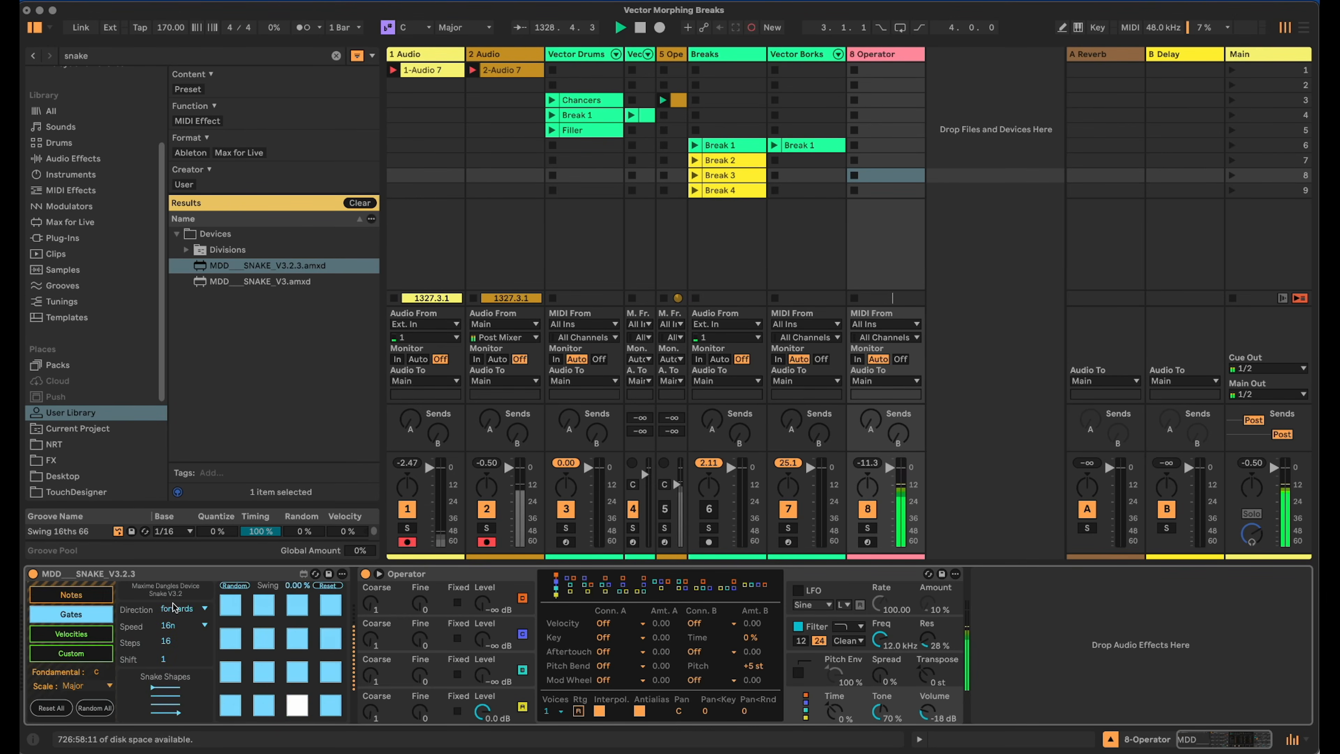
{"action": "left_click", "coordinate": [238, 585]}
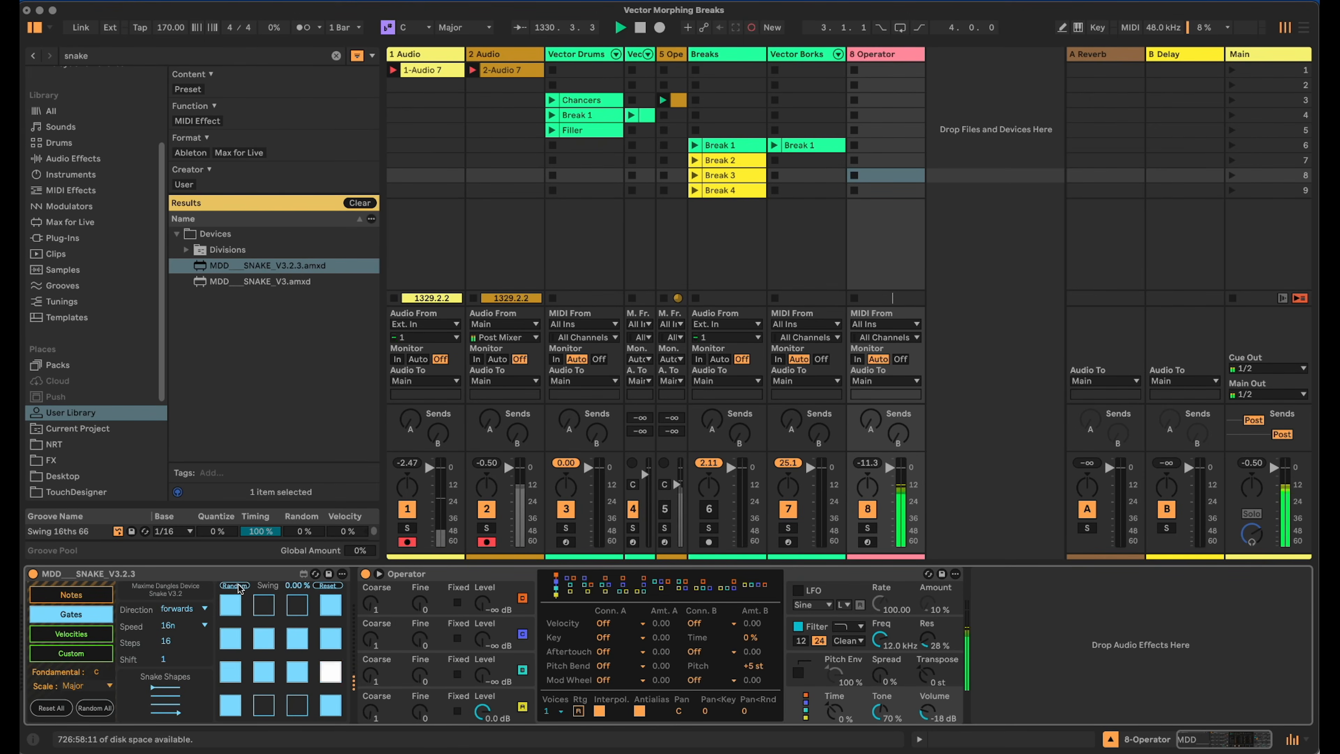
Insert the Note Length MIDI effect between Snake and Operator and enable its Latch option.
{"action": "left_click", "coordinate": [78, 221]}
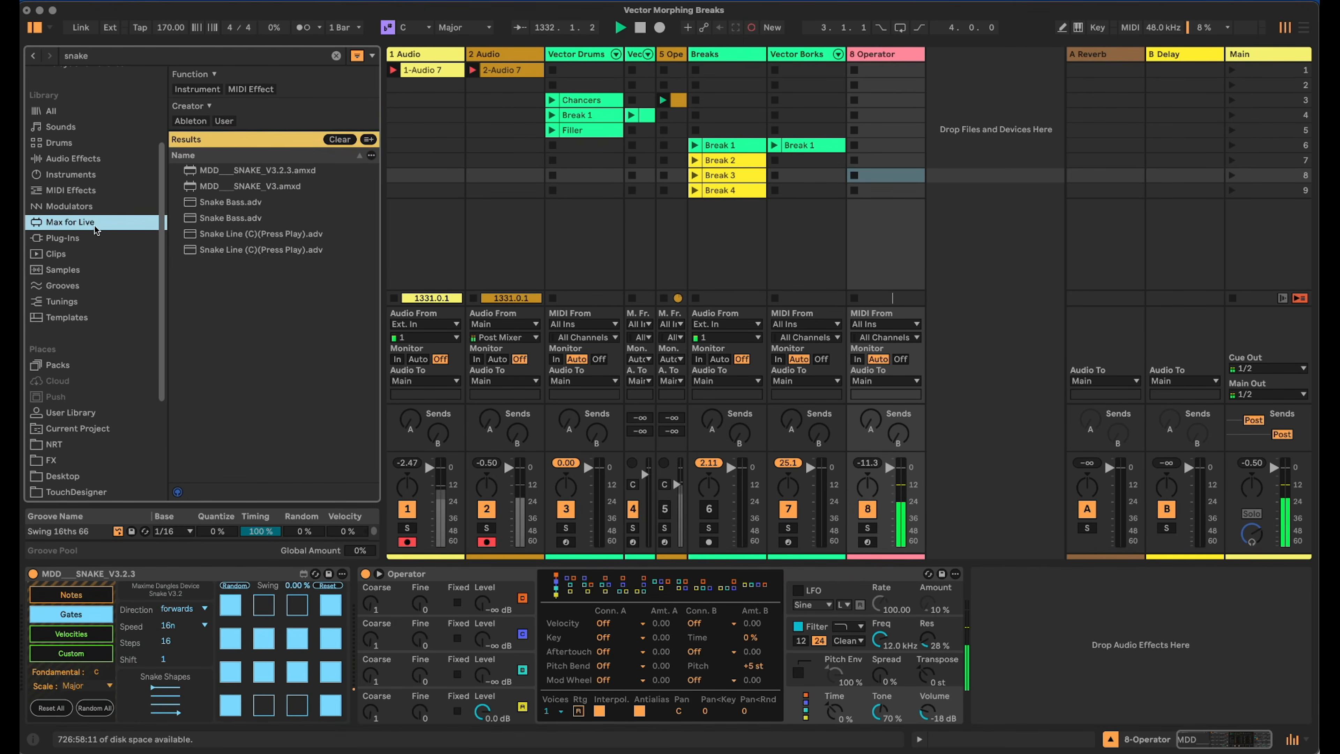
{"action": "left_click", "coordinate": [97, 190]}
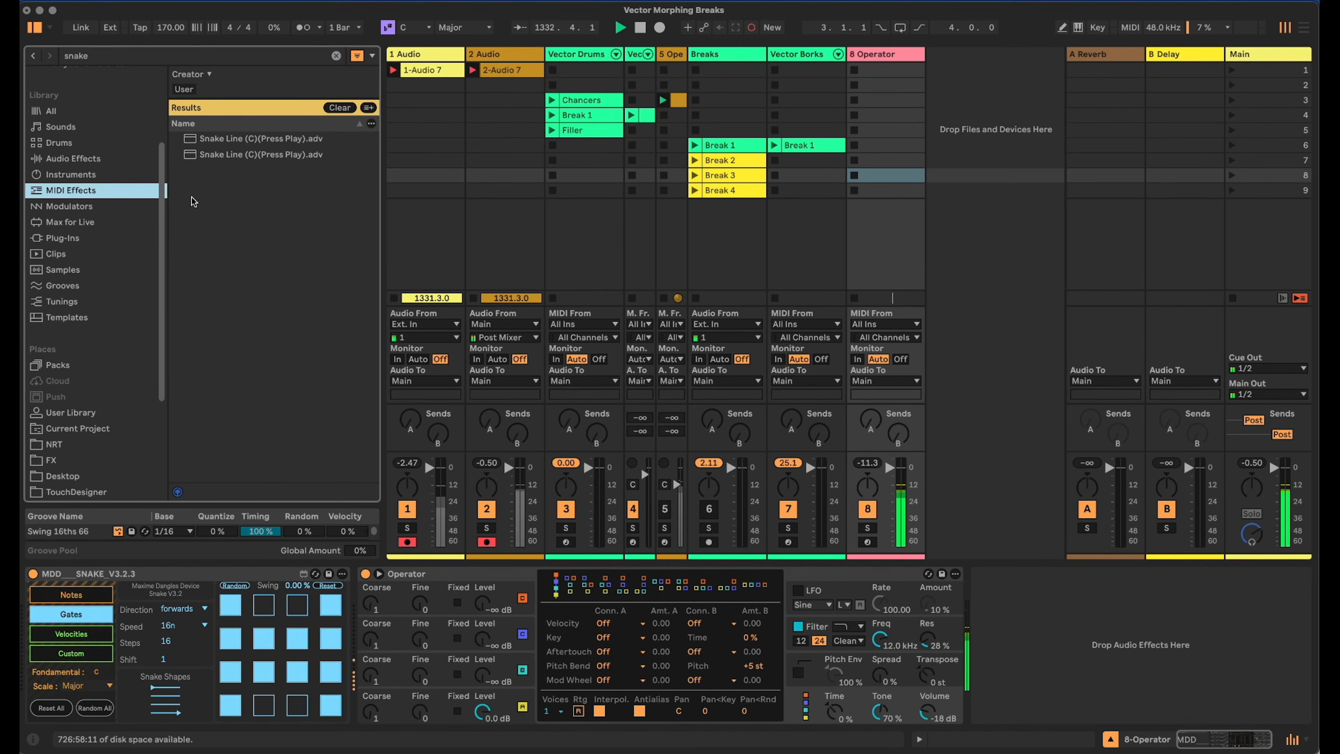
{"action": "left_click", "coordinate": [336, 55]}
{"action": "left_click_drag", "start_coordinate": [205, 331], "coordinate": [354, 595]}
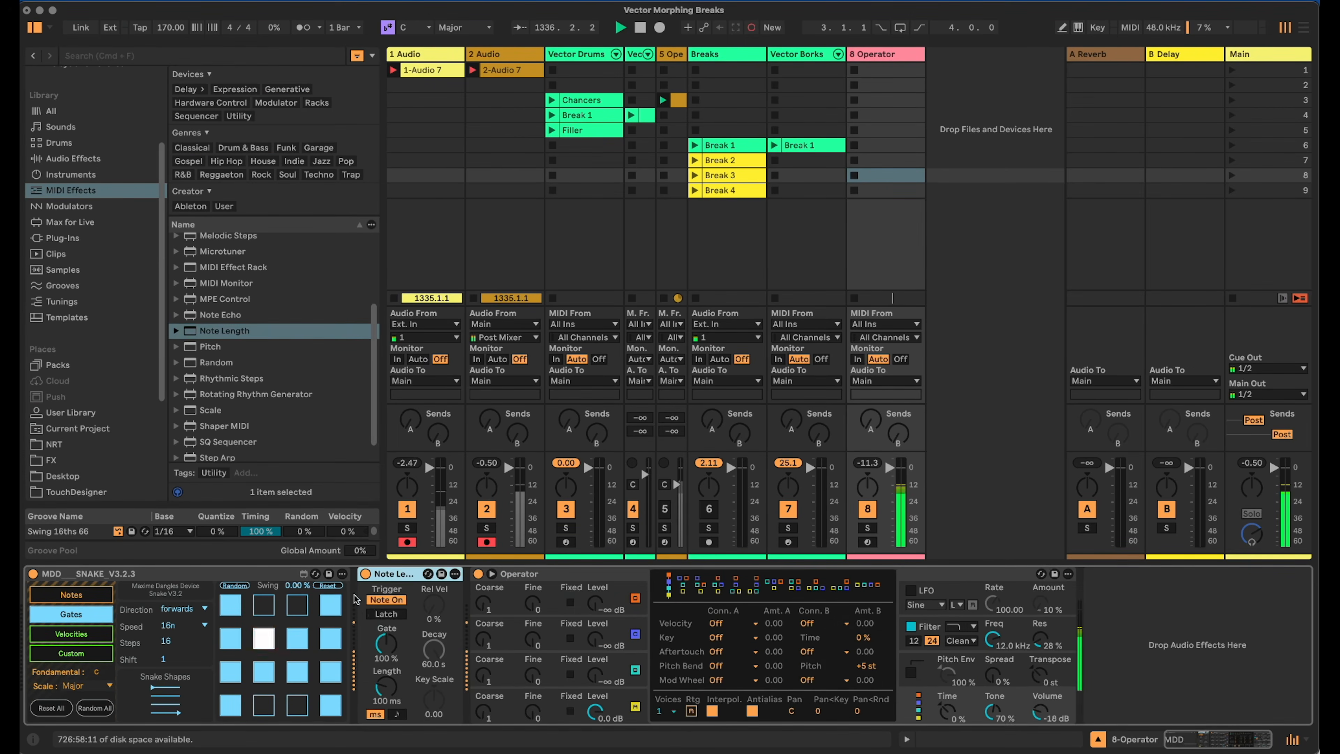
{"action": "left_click", "coordinate": [385, 613]}
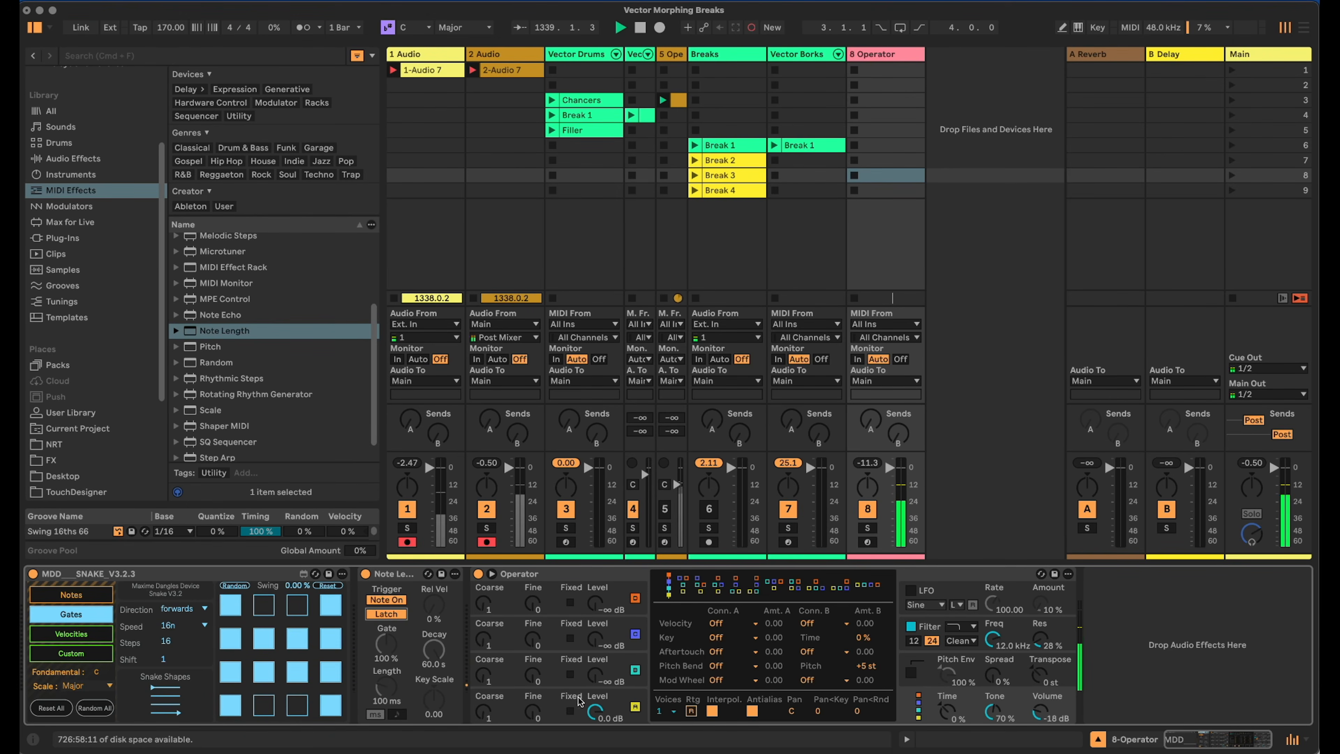
Insert the Expression Control MIDI effect between Note Length and Operator.
{"action": "left_click", "coordinate": [488, 715]}
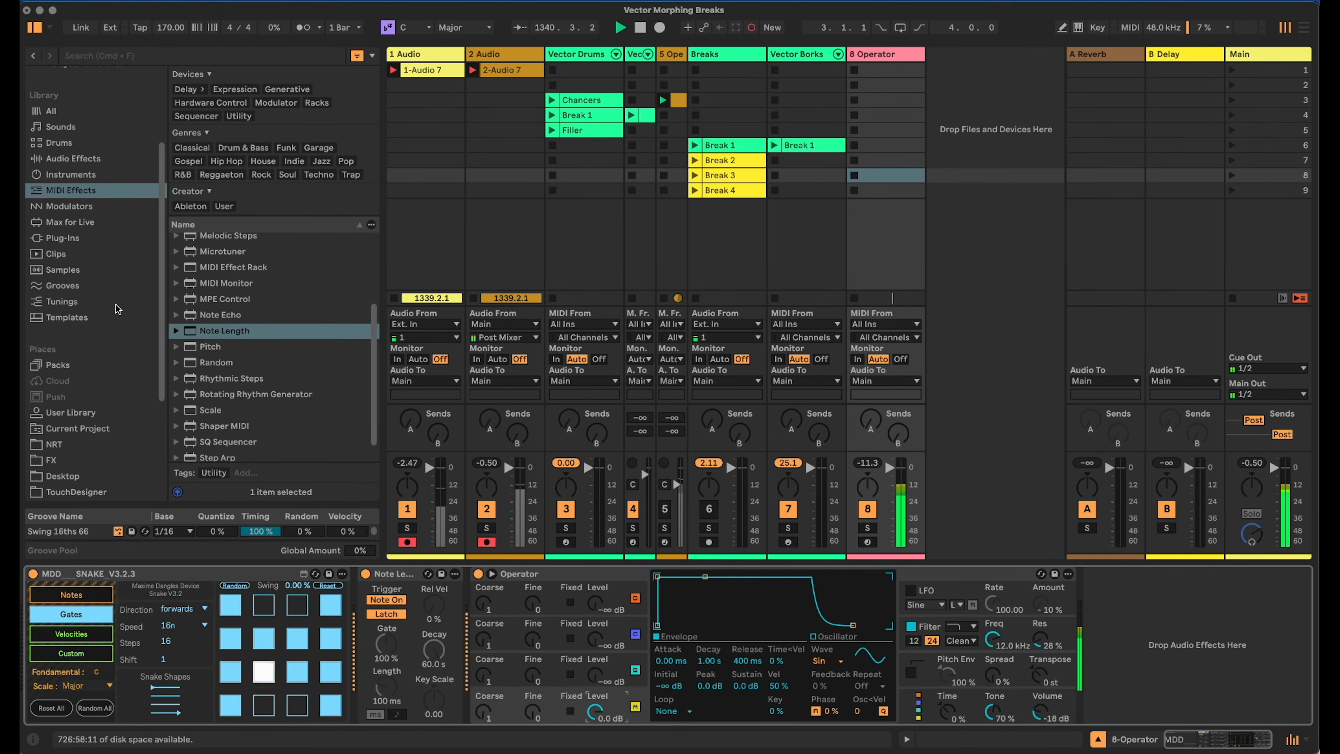
{"action": "scroll", "coordinate": [244, 320], "scroll_direction": "up", "scroll_amount": 5}
{"action": "left_click_drag", "start_coordinate": [245, 319], "coordinate": [477, 611]}
Raise Operator's oscillator B level to -29 dB and map Expression Control's first row to it with Random as source.
{"action": "left_click", "coordinate": [890, 670]}
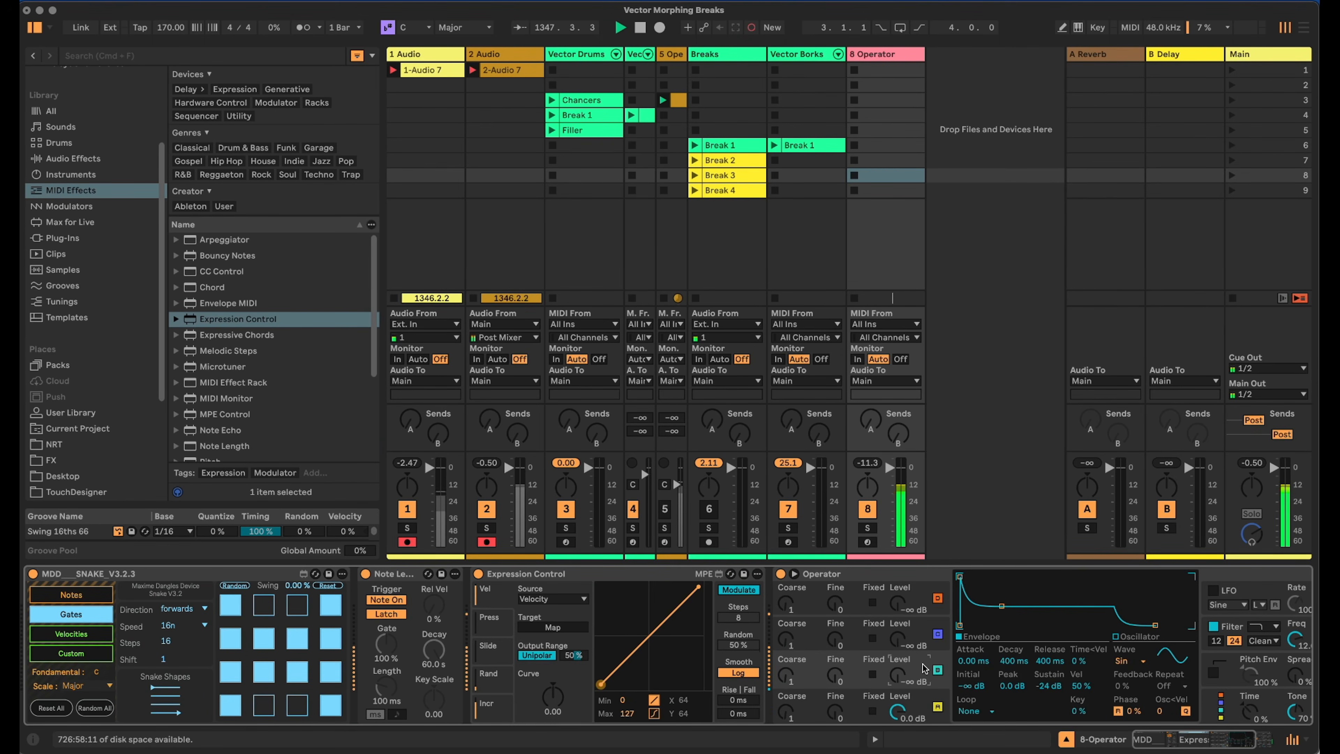
{"action": "mouse_move", "coordinate": [895, 679]}
{"action": "left_mouse_down"}
{"action": "mouse_move", "coordinate": [896, 652]}
{"action": "mouse_move", "coordinate": [896, 682]}
{"action": "left_mouse_up"}
{"action": "left_click", "coordinate": [545, 601]}
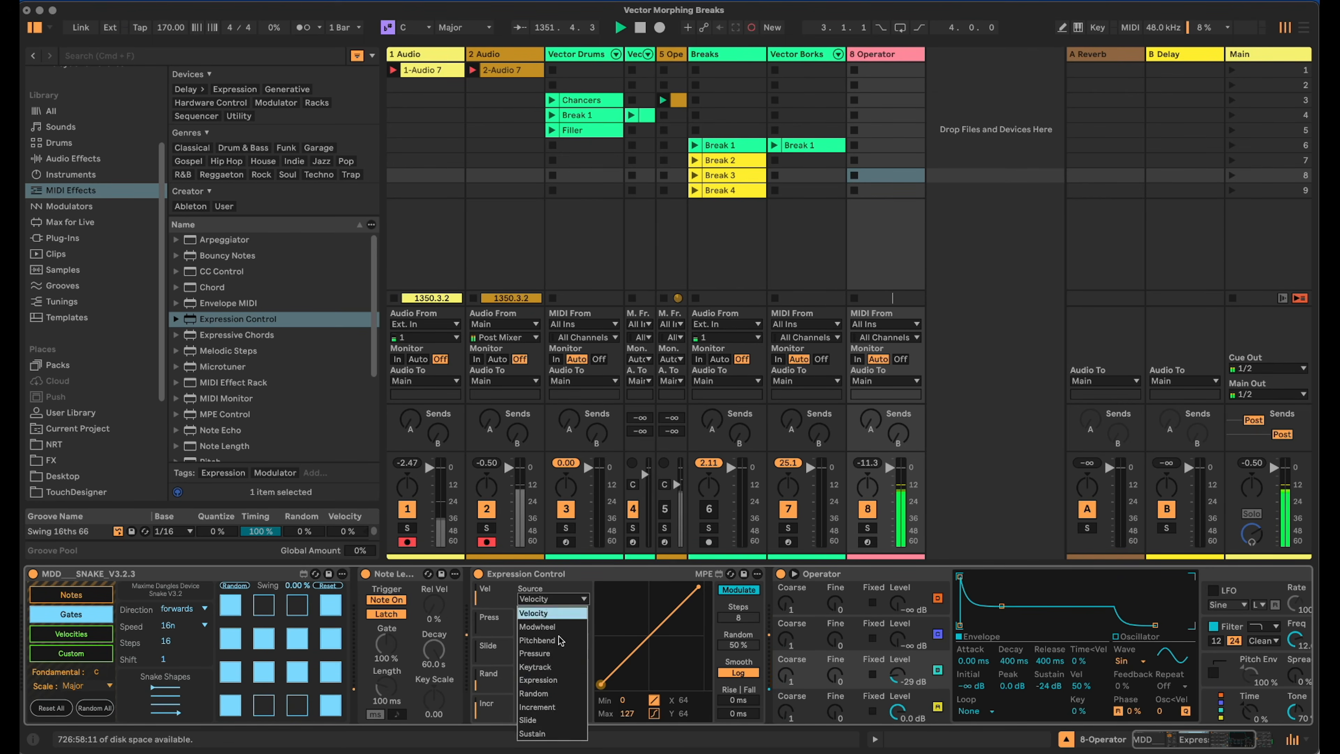
{"action": "left_click", "coordinate": [559, 626]}
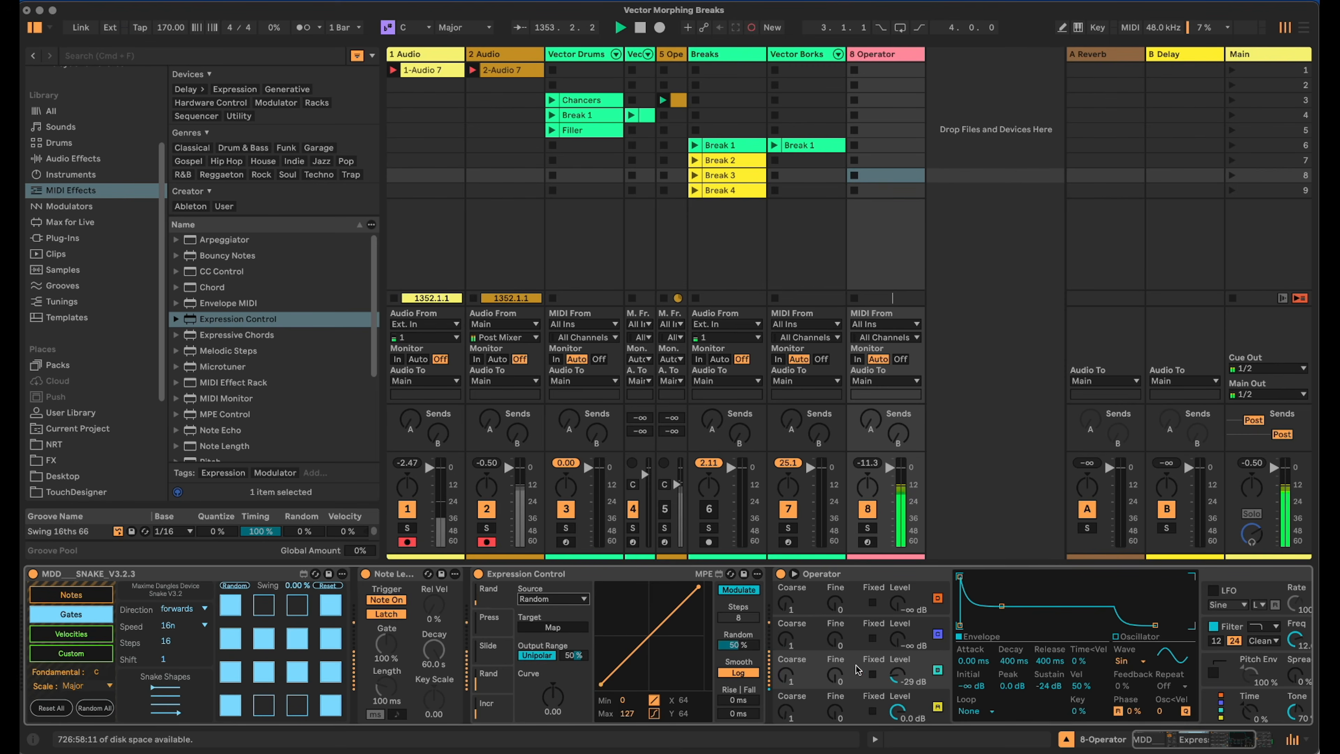
{"action": "left_click", "coordinate": [913, 677]}
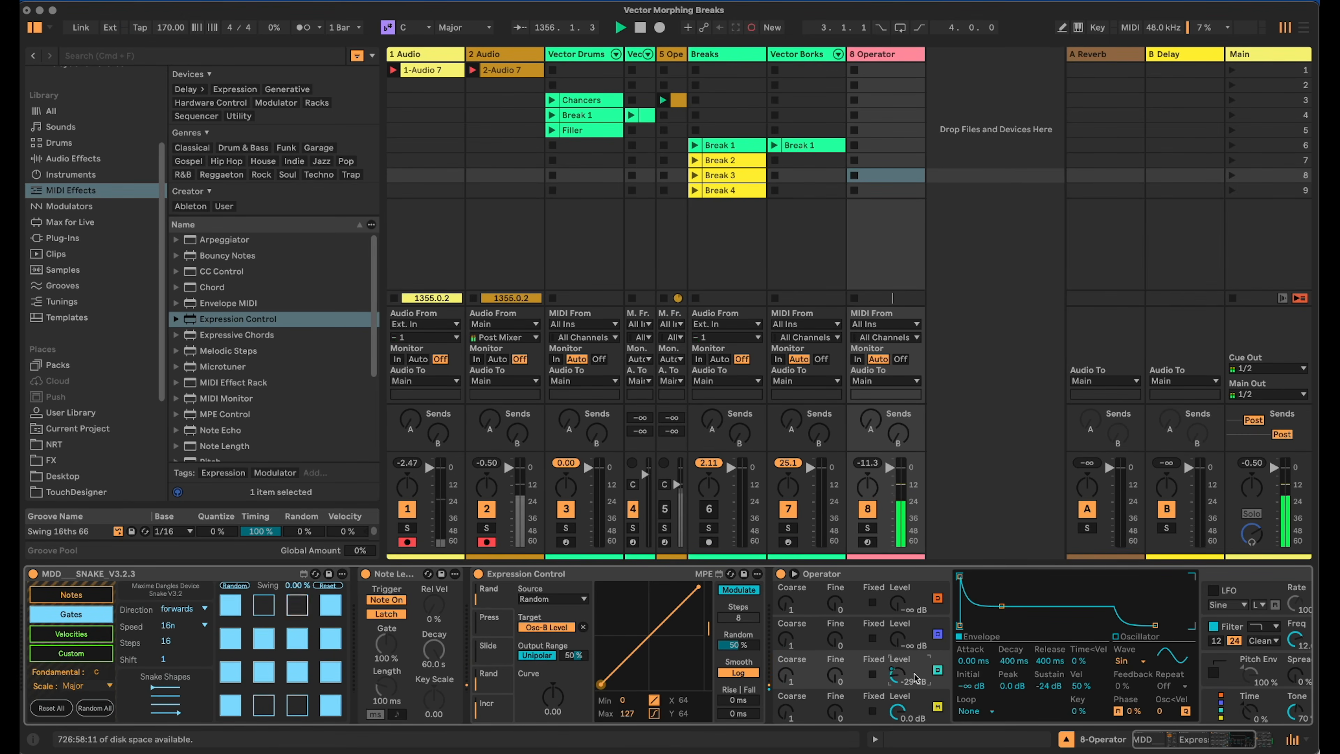
Bring up oscillator A's harmonic editor and add third, fifth and twelfth partials to its sine wave.
{"action": "left_click", "coordinate": [924, 702]}
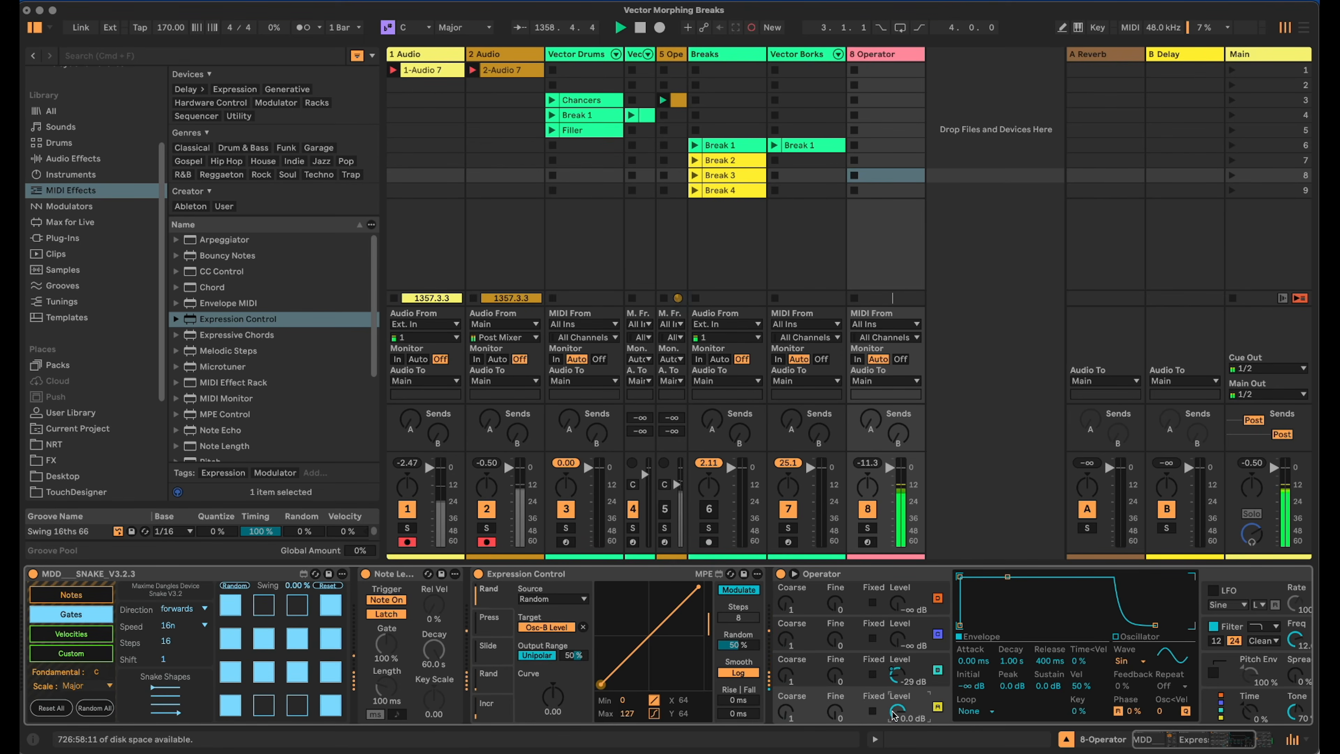
{"action": "left_click", "coordinate": [1129, 660]}
{"action": "left_click", "coordinate": [1139, 372]}
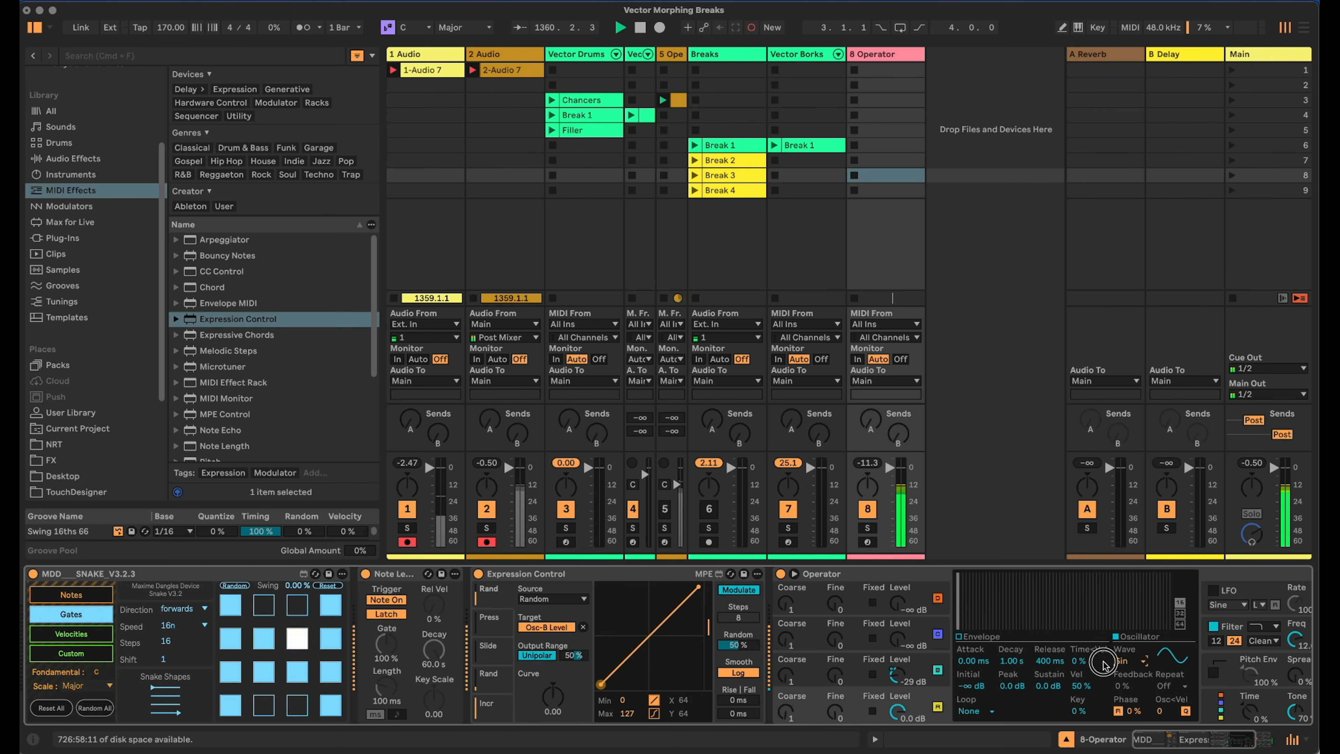
{"action": "left_click", "coordinate": [966, 637]}
{"action": "left_click", "coordinate": [1125, 638]}
{"action": "left_click", "coordinate": [1182, 602]}
{"action": "left_click", "coordinate": [990, 599]}
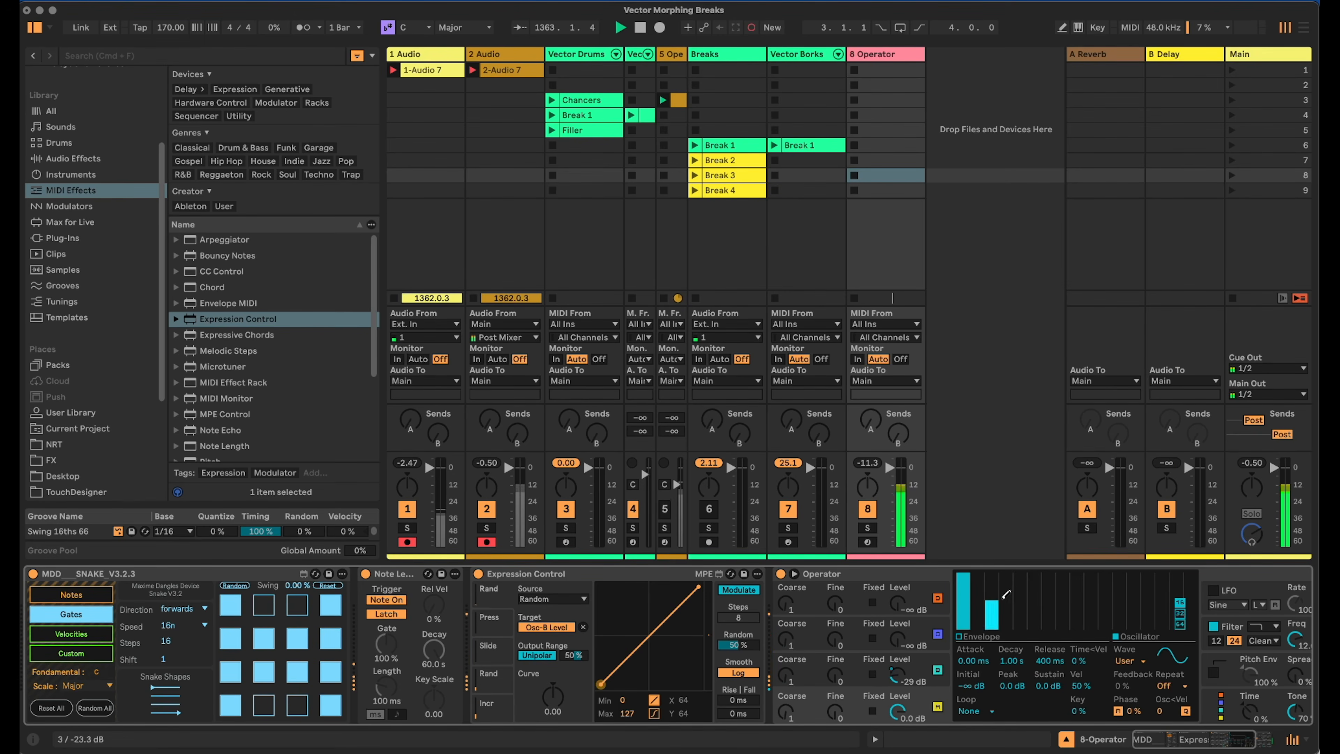
{"action": "left_click", "coordinate": [1020, 597]}
{"action": "left_click", "coordinate": [1117, 599]}
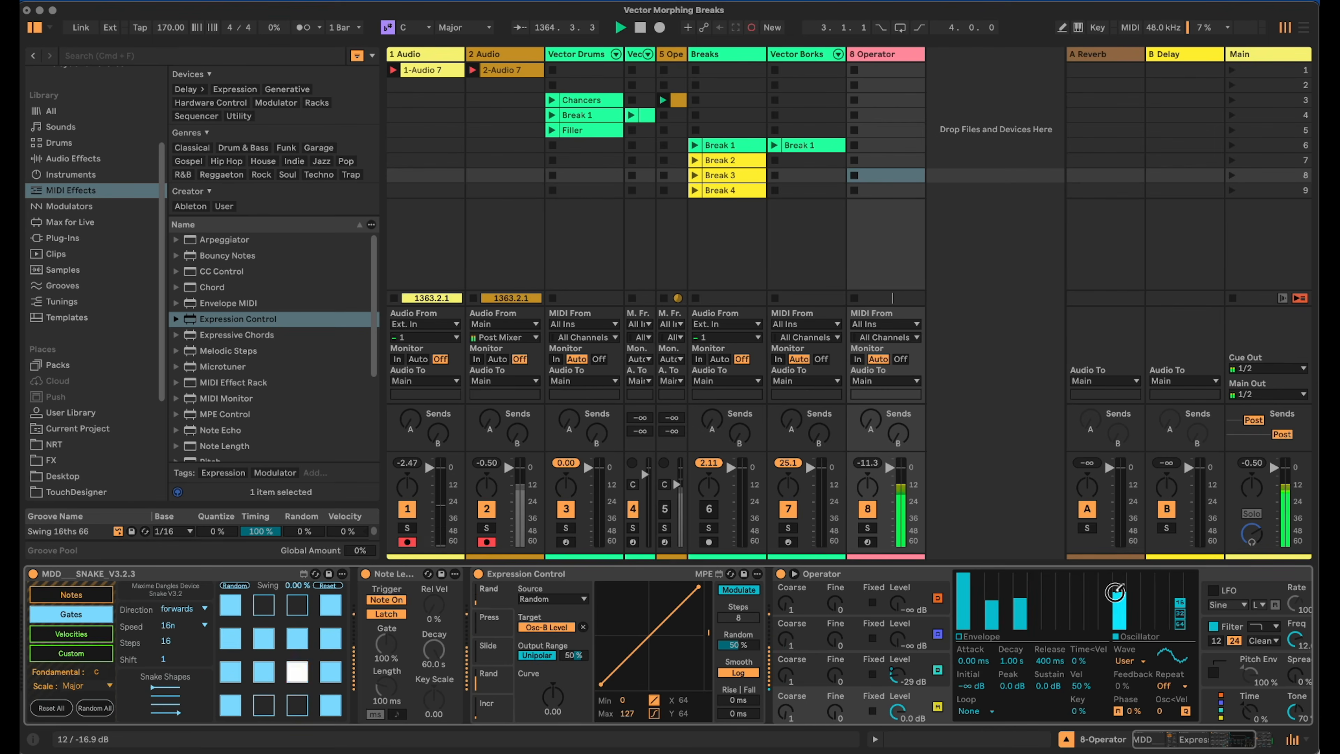
Replace oscillator A's twelfth partial with a small eleventh one and raise the third partial slightly.
{"action": "mouse_move", "coordinate": [1117, 597]}
{"action": "left_mouse_down"}
{"action": "mouse_move", "coordinate": [1114, 631]}
{"action": "mouse_move", "coordinate": [1092, 630]}
{"action": "left_mouse_up"}
{"action": "mouse_move", "coordinate": [1119, 597]}
{"action": "left_mouse_down"}
{"action": "mouse_move", "coordinate": [1119, 635]}
{"action": "mouse_move", "coordinate": [1095, 636]}
{"action": "mouse_move", "coordinate": [1107, 615]}
{"action": "left_mouse_up"}
{"action": "left_click", "coordinate": [1093, 599]}
{"action": "left_click", "coordinate": [1106, 606]}
{"action": "left_click", "coordinate": [990, 592]}
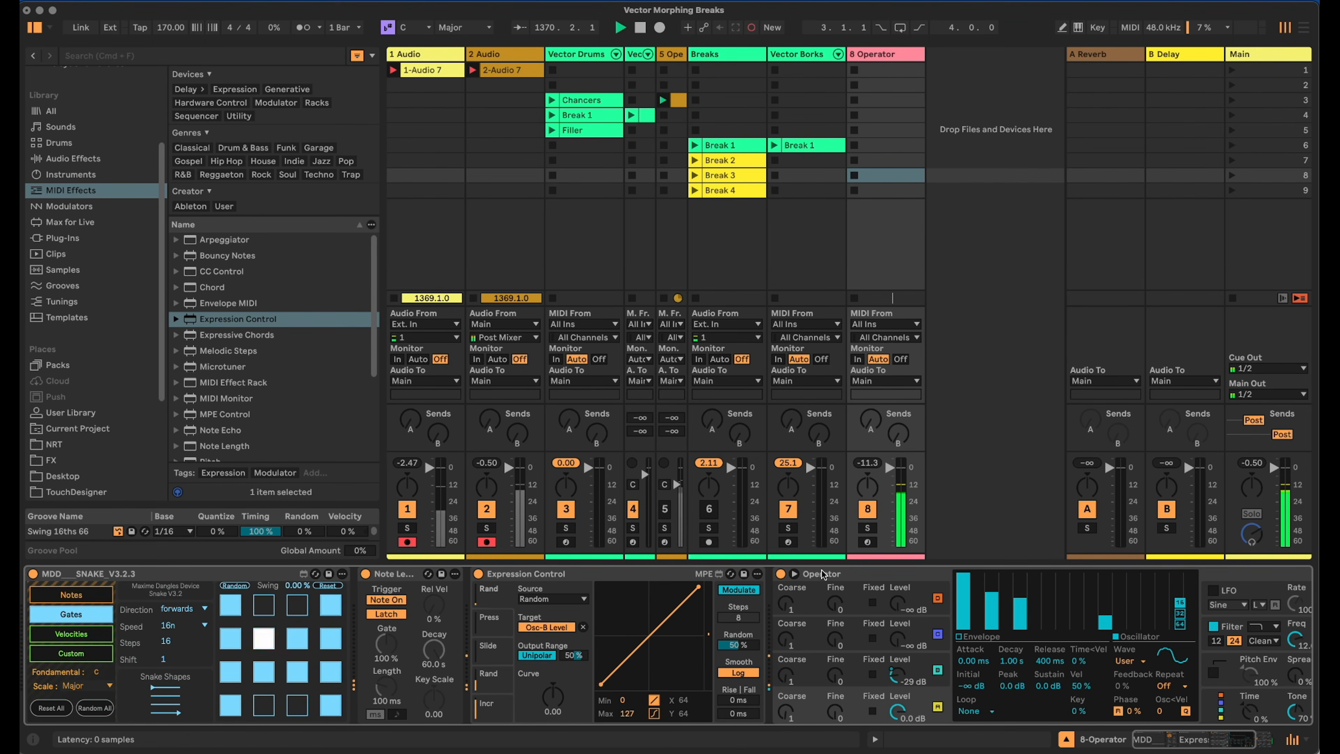
Fold Operator temporarily and bypass Note Length briefly to compare the sequence with and without it.
{"action": "scroll", "coordinate": [722, 589], "scroll_direction": "right", "scroll_amount": 3}
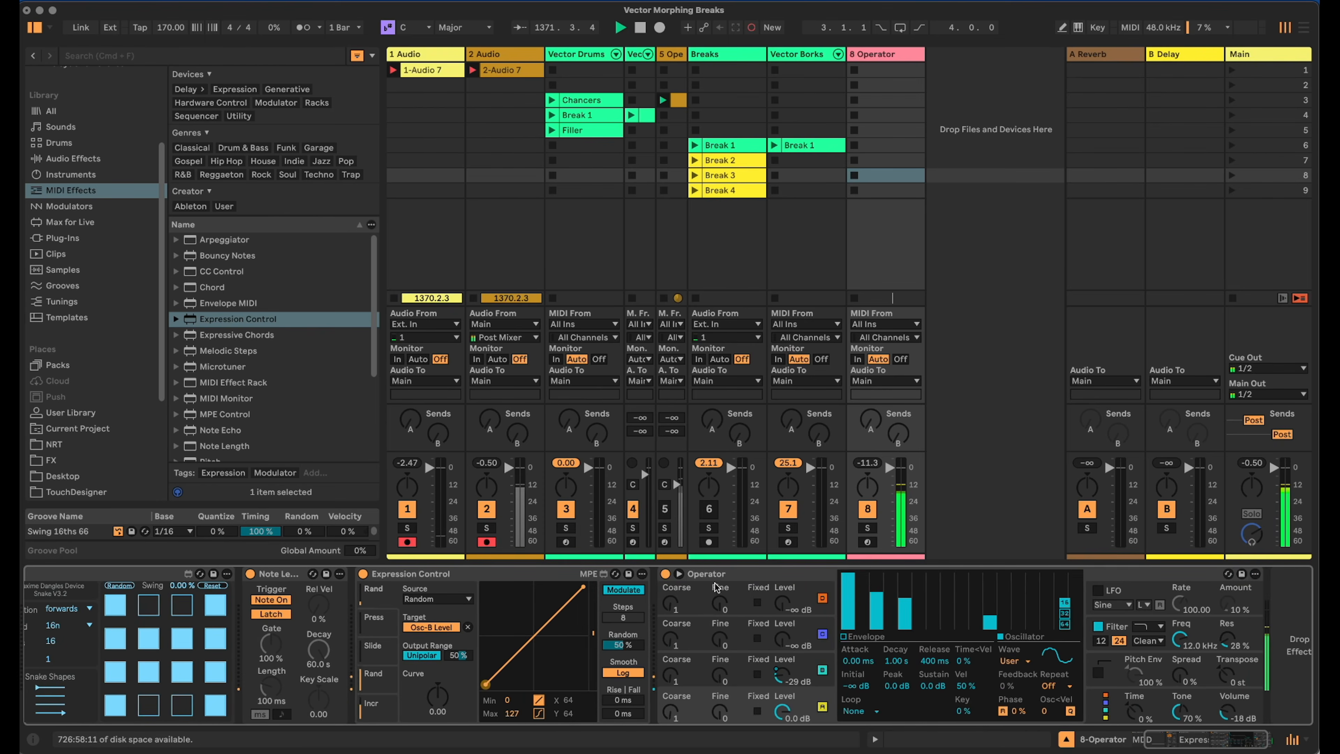
{"action": "left_click", "coordinate": [679, 573]}
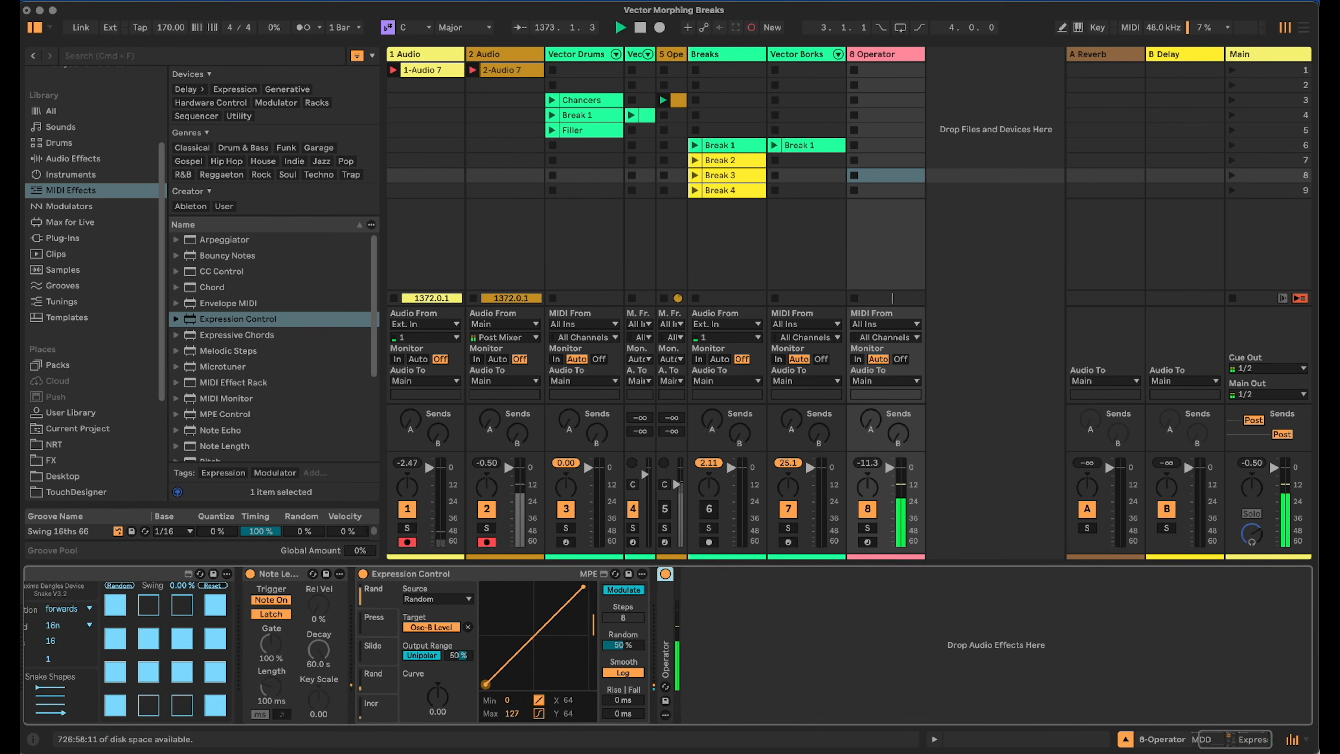
{"action": "scroll", "coordinate": [368, 606], "scroll_direction": "left", "scroll_amount": 3}
{"action": "left_click", "coordinate": [365, 573]}
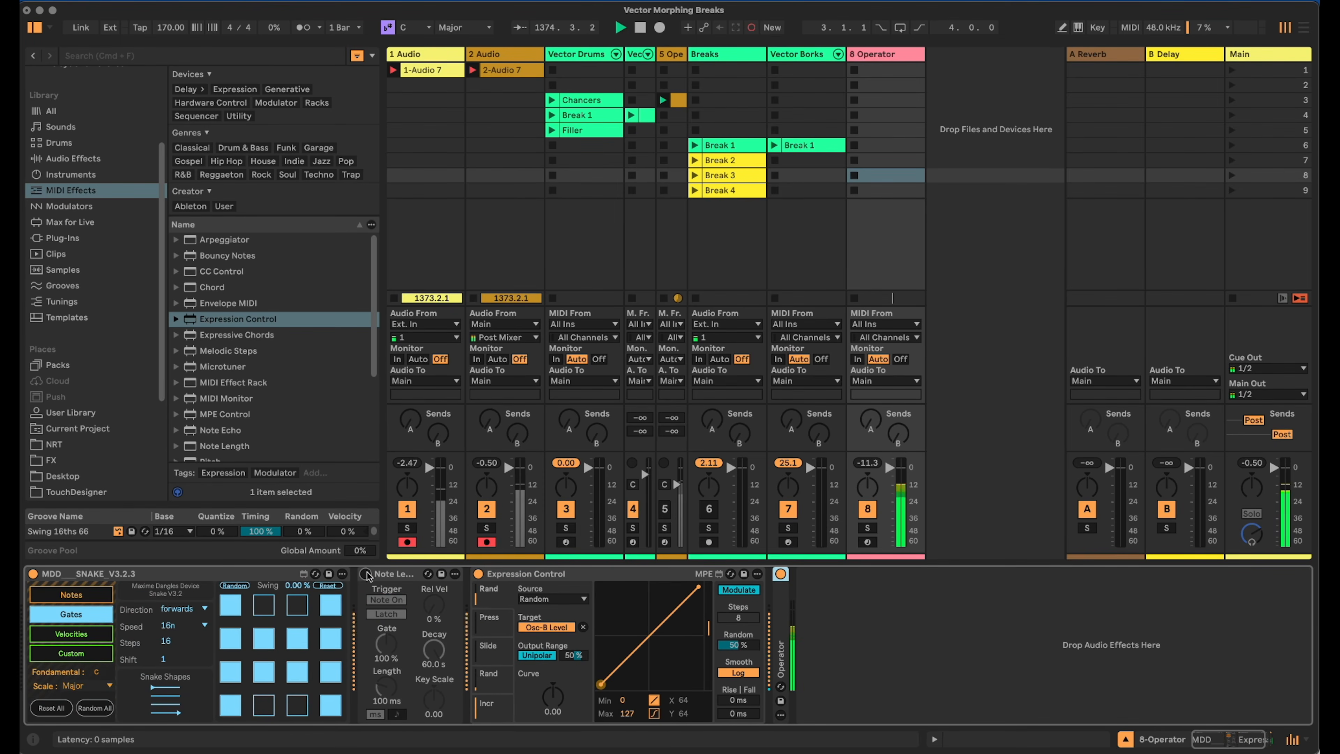
{"action": "left_click", "coordinate": [367, 573]}
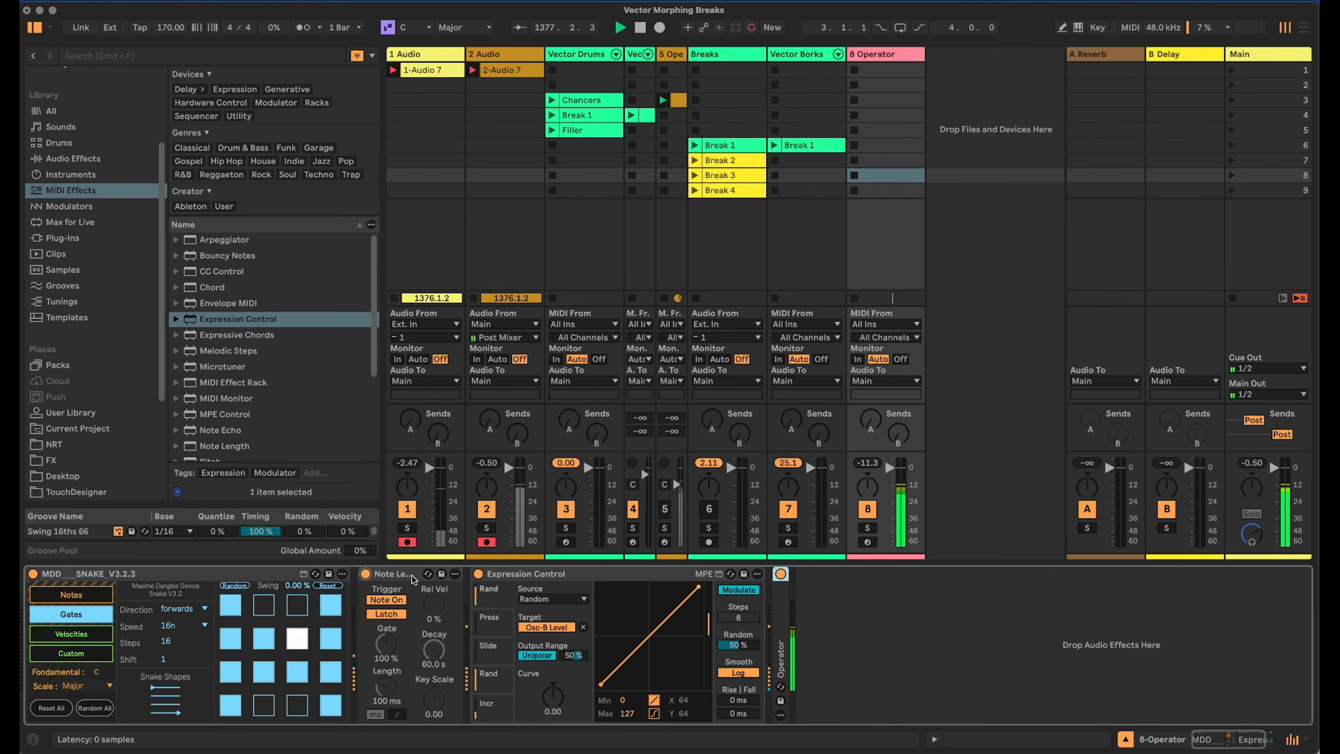
{"action": "double_click", "coordinate": [777, 618]}
Lower oscillator B's level to -30 dB and set Operator's filter frequency to 1.68 kHz with Freq<Vel at 49%.
{"action": "left_click_drag", "start_coordinate": [895, 676], "coordinate": [899, 677]}
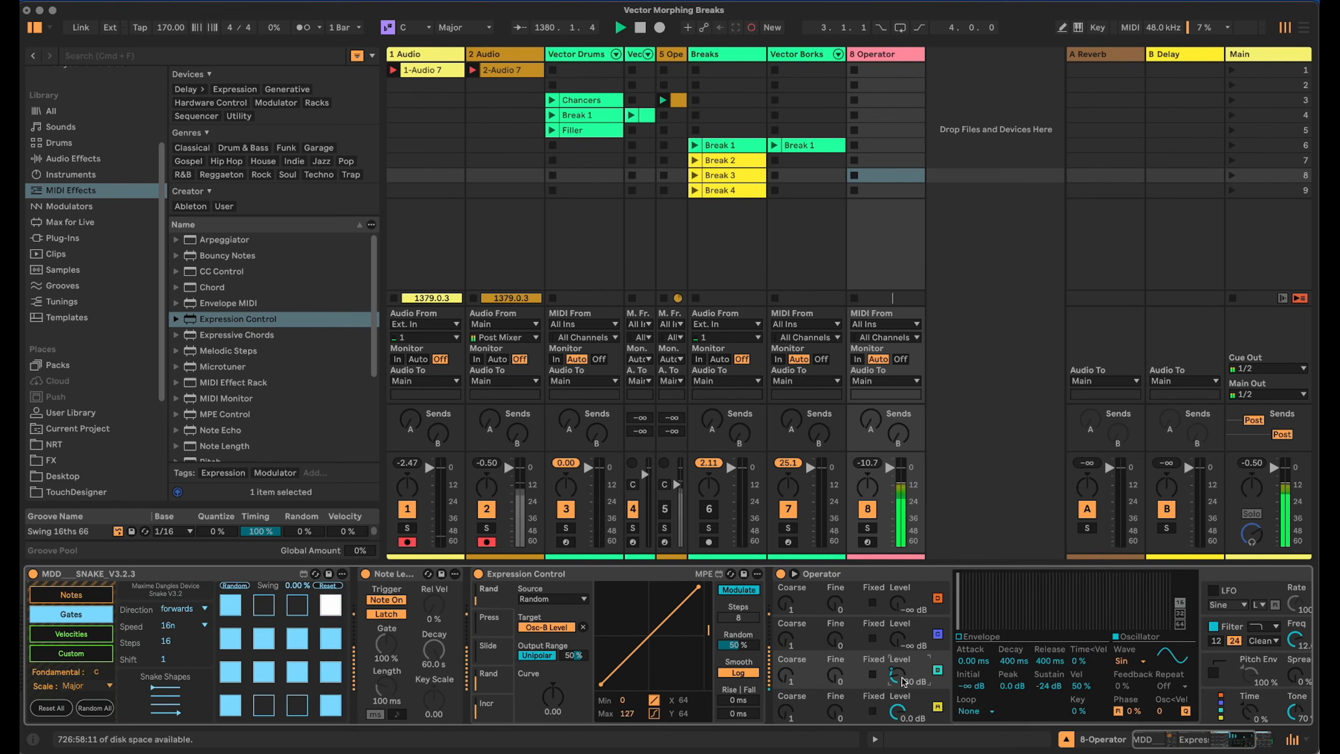
{"action": "mouse_move", "coordinate": [1298, 641]}
{"action": "left_mouse_down"}
{"action": "mouse_move", "coordinate": [1297, 625]}
{"action": "mouse_move", "coordinate": [1295, 673]}
{"action": "mouse_move", "coordinate": [1295, 637]}
{"action": "left_mouse_up"}
{"action": "left_click", "coordinate": [1215, 628]}
{"action": "left_click", "coordinate": [1215, 628]}
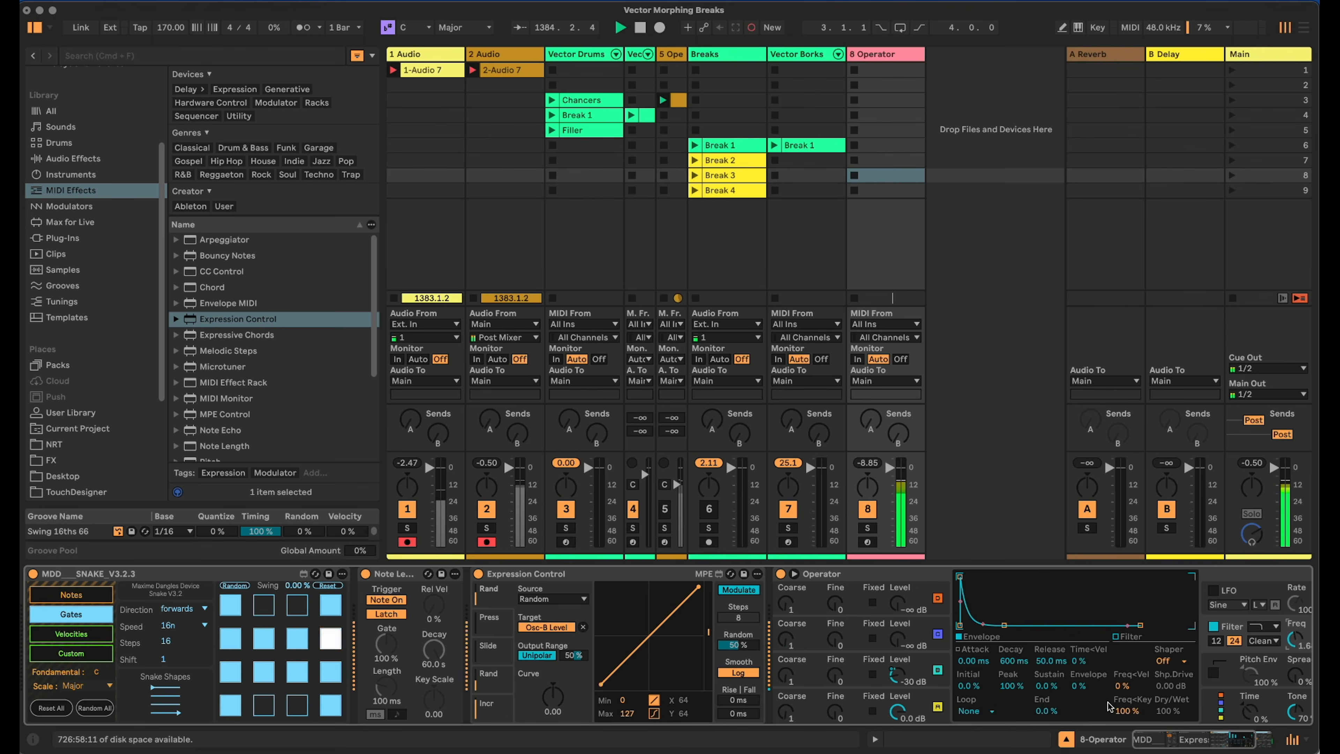
{"action": "left_click_drag", "start_coordinate": [1121, 684], "coordinate": [1121, 663]}
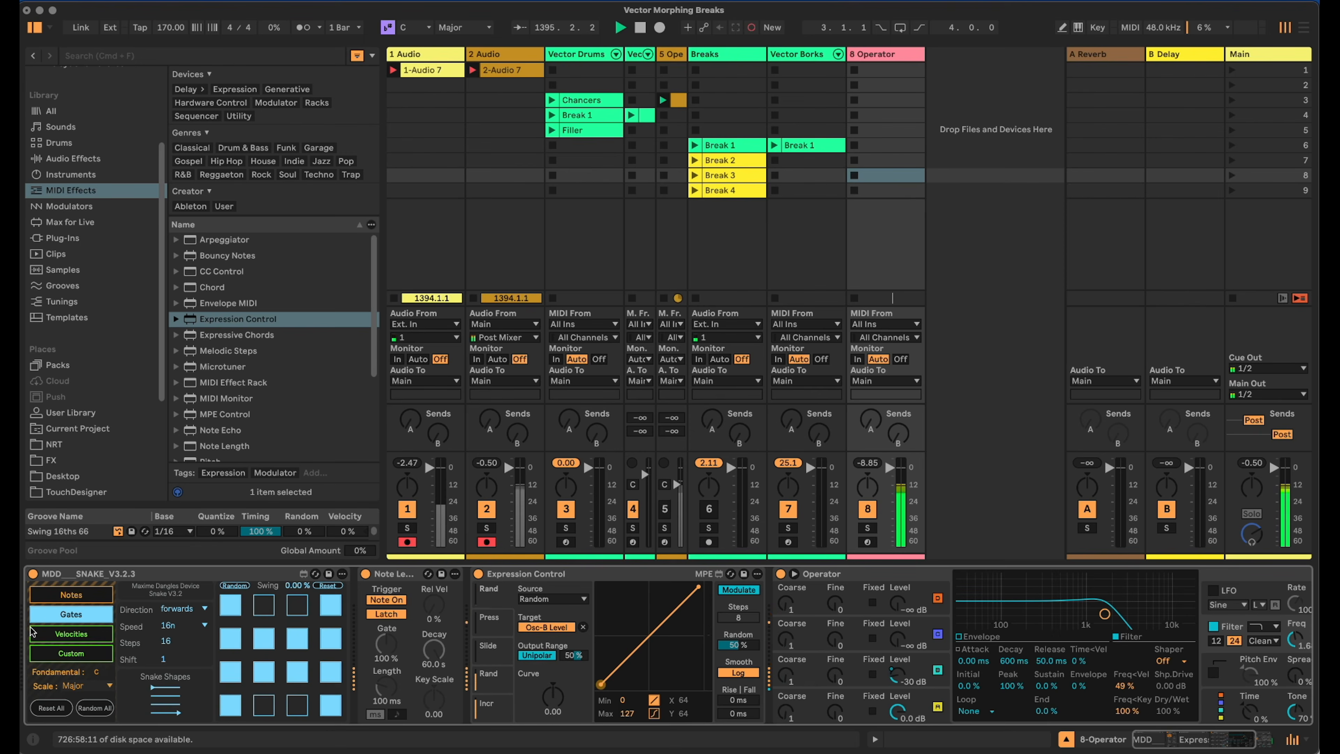
{"action": "left_click", "coordinate": [71, 594]}
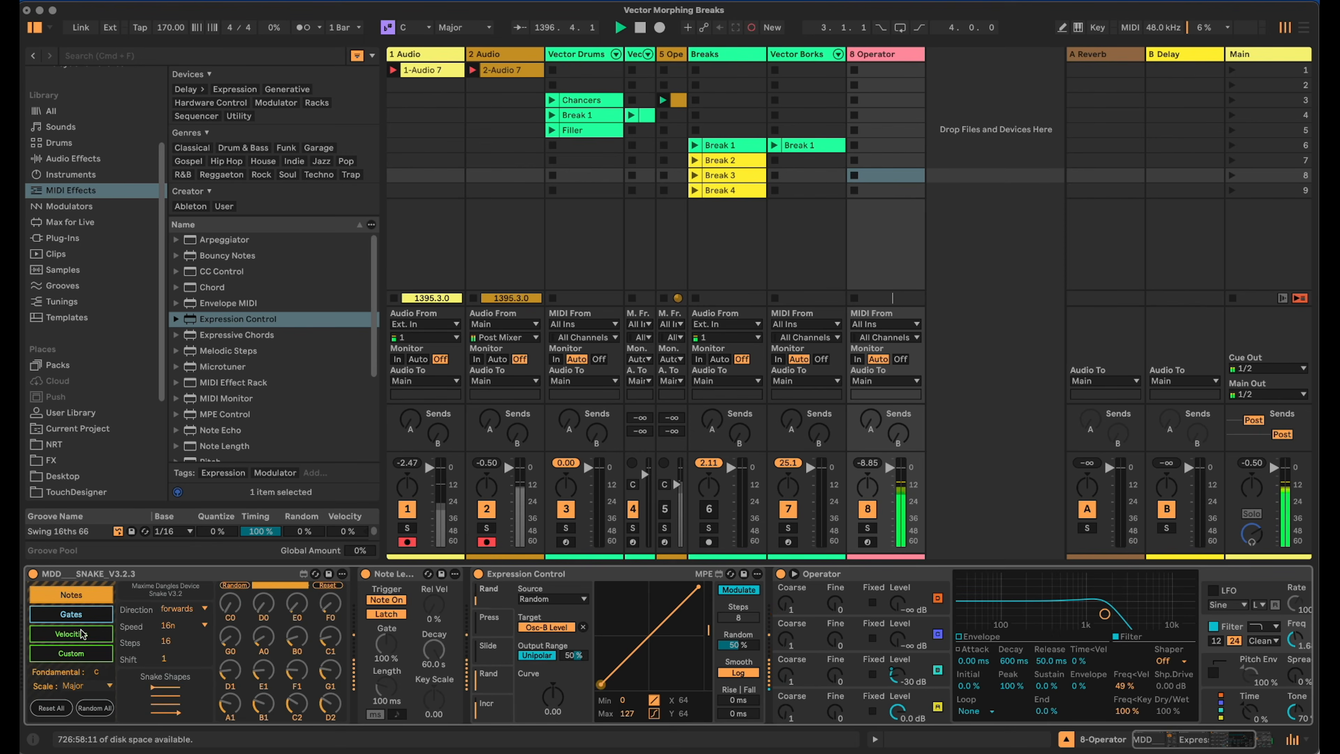
{"action": "left_click", "coordinate": [70, 634]}
{"action": "left_click", "coordinate": [71, 614]}
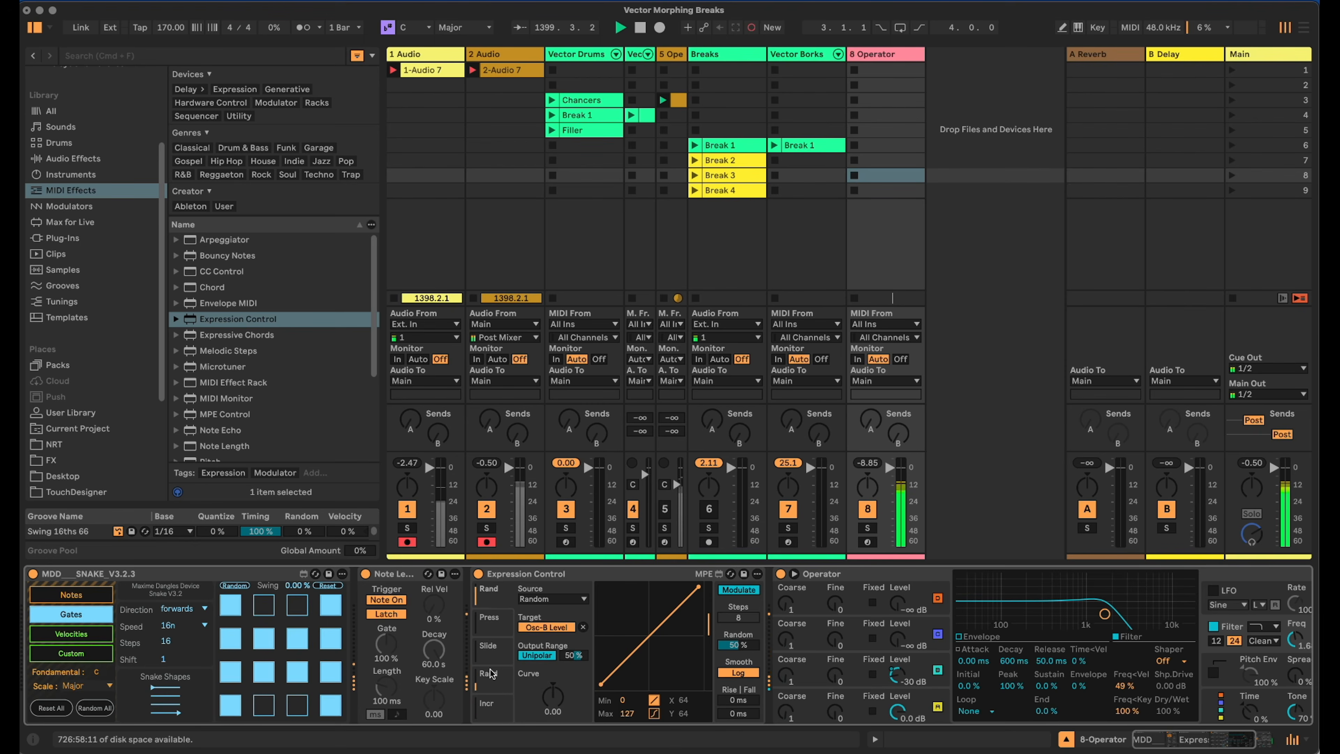
Retarget Expression Control's Random row from Osc-B Level to the Snake Shapes control, with a Bipolar output range of 26%.
{"action": "left_click", "coordinate": [583, 627]}
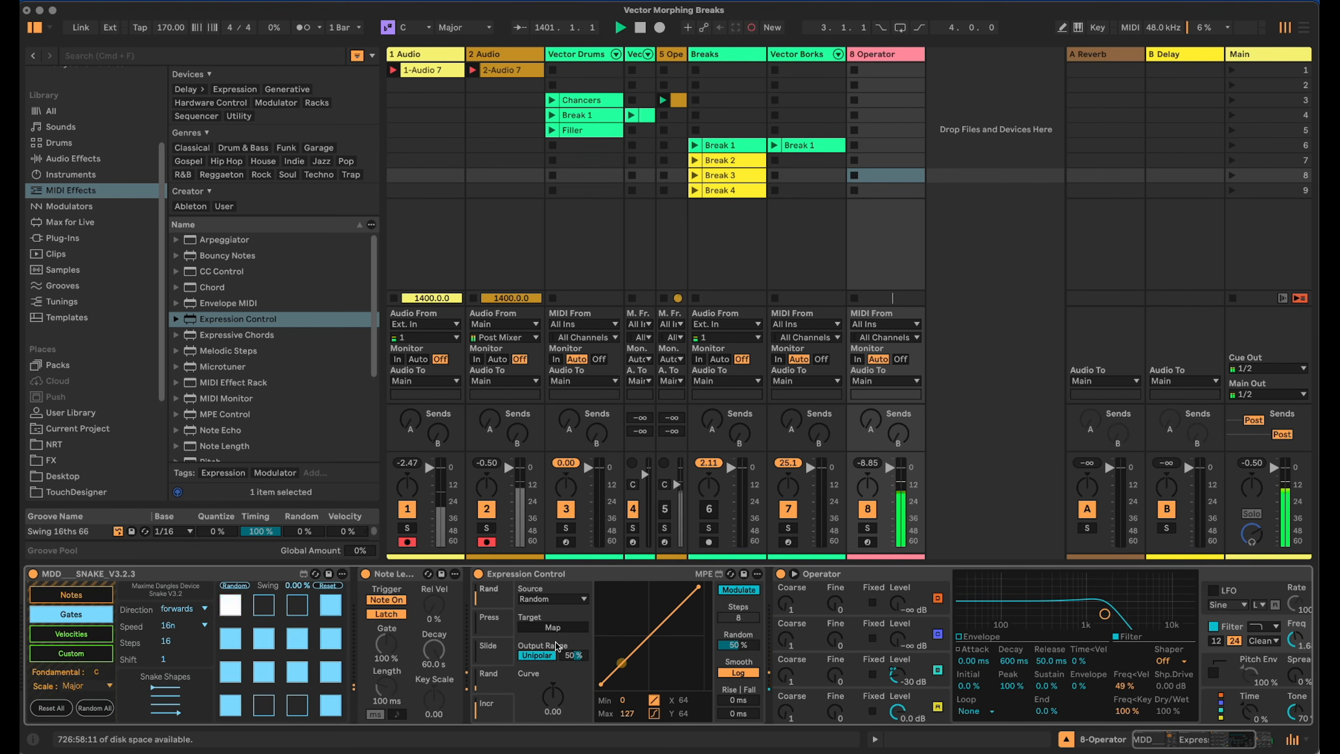
{"action": "left_click_drag", "start_coordinate": [569, 652], "coordinate": [569, 665]}
{"action": "left_click", "coordinate": [536, 655]}
{"action": "left_click", "coordinate": [559, 626]}
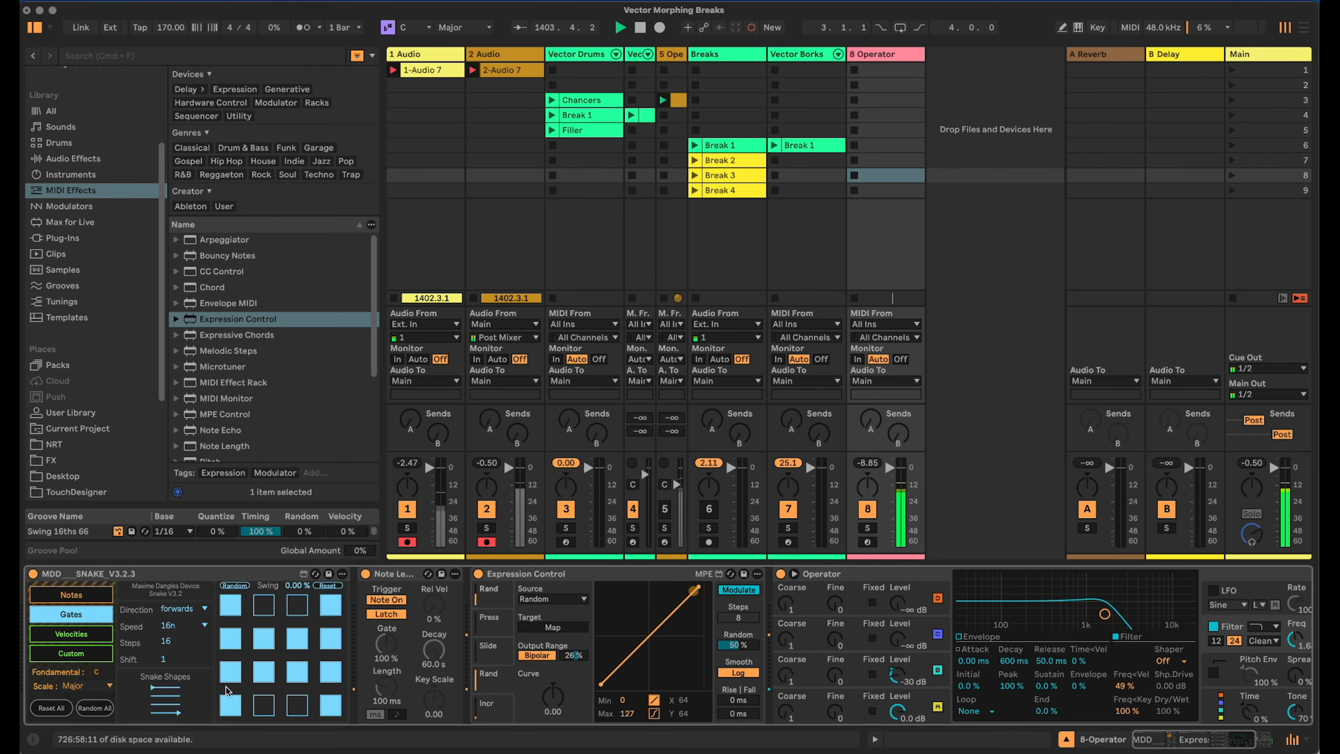
{"action": "left_click", "coordinate": [178, 701]}
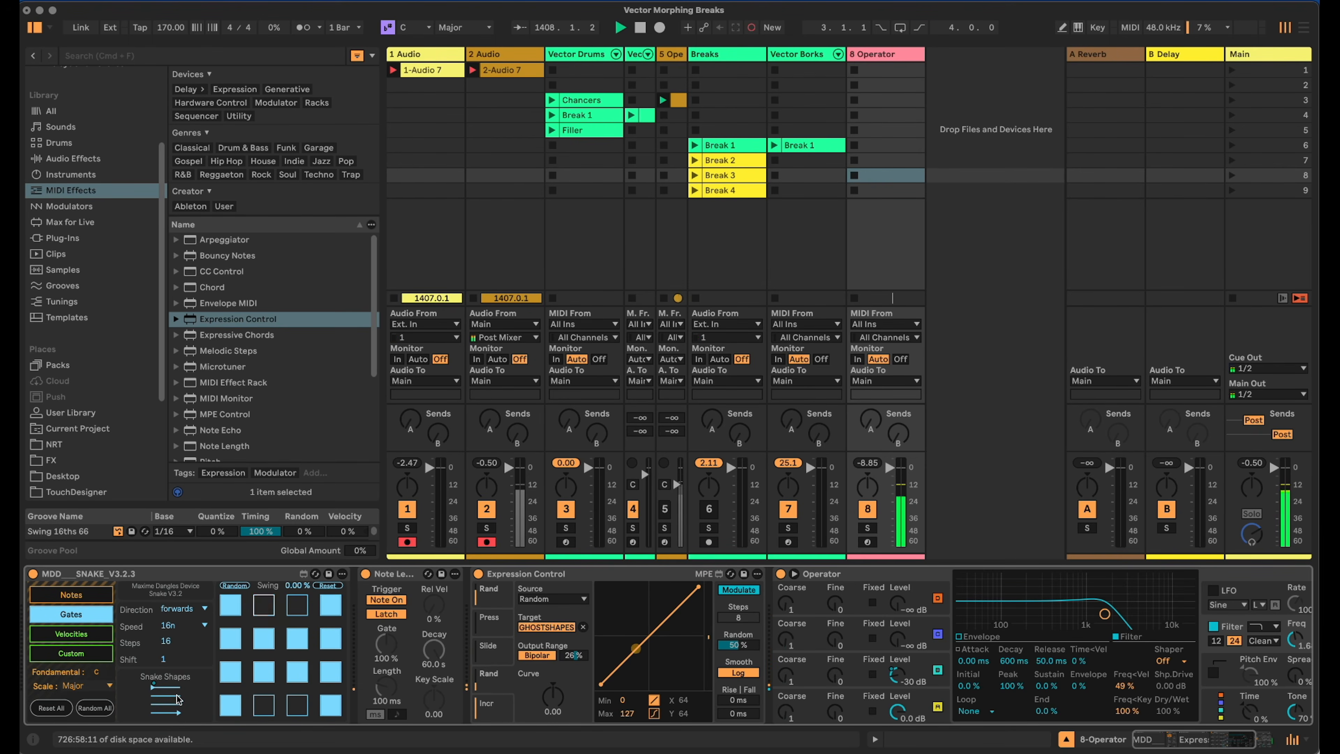
Fold the Expression Control and Operator devices.
{"action": "double_click", "coordinate": [593, 572]}
{"action": "left_click", "coordinate": [593, 573]}
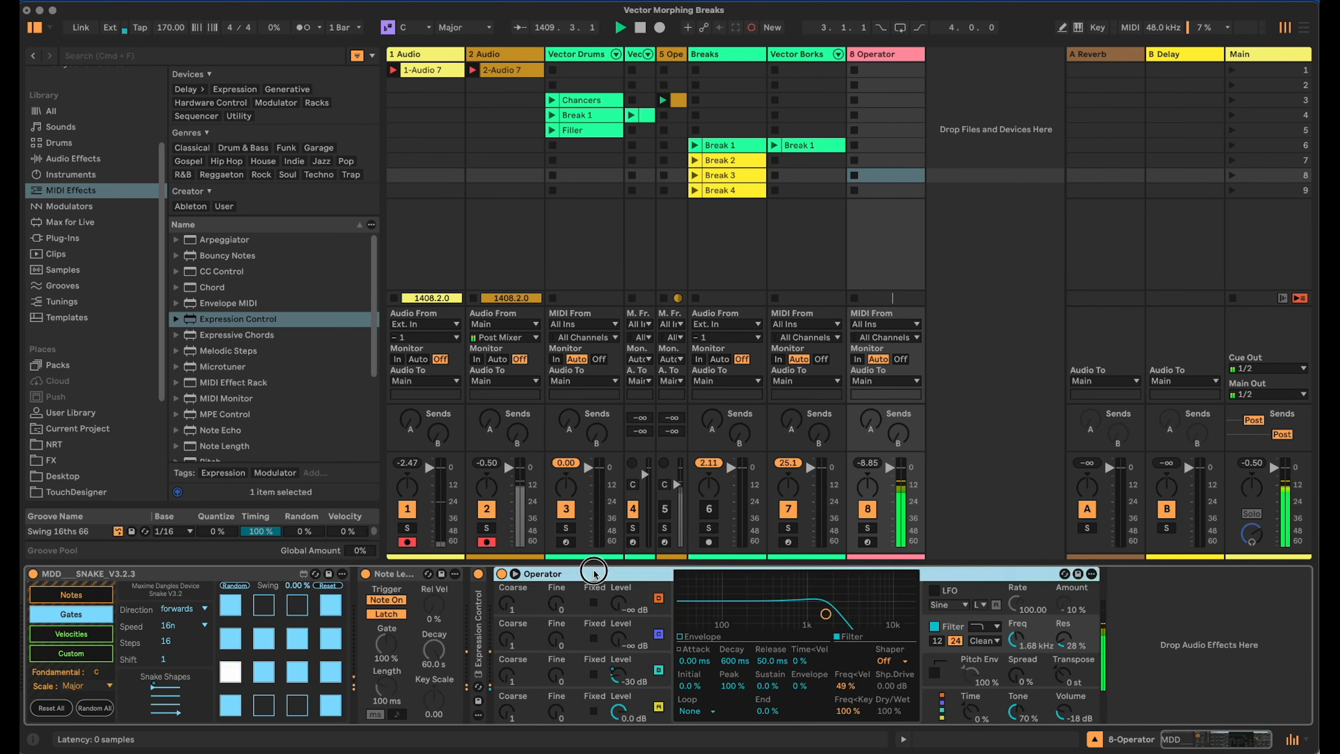
{"action": "double_click", "coordinate": [593, 572]}
Add Roar after Operator with Multi Band routing, Drive at 4.2 dB and the Mid band's Amount at 18%.
{"action": "left_click", "coordinate": [172, 328]}
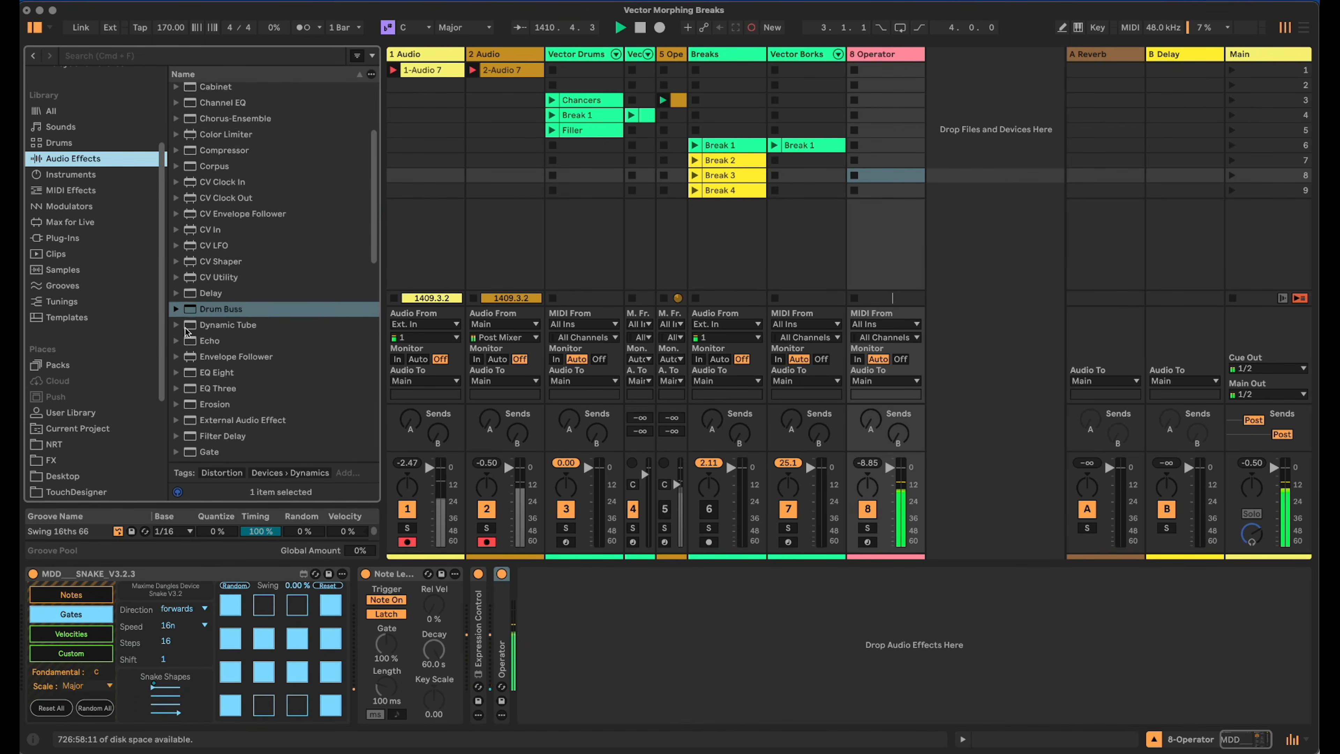
{"action": "scroll", "coordinate": [185, 331], "scroll_direction": "down", "scroll_amount": 3}
{"action": "scroll", "coordinate": [241, 299], "scroll_direction": "down", "scroll_amount": 2}
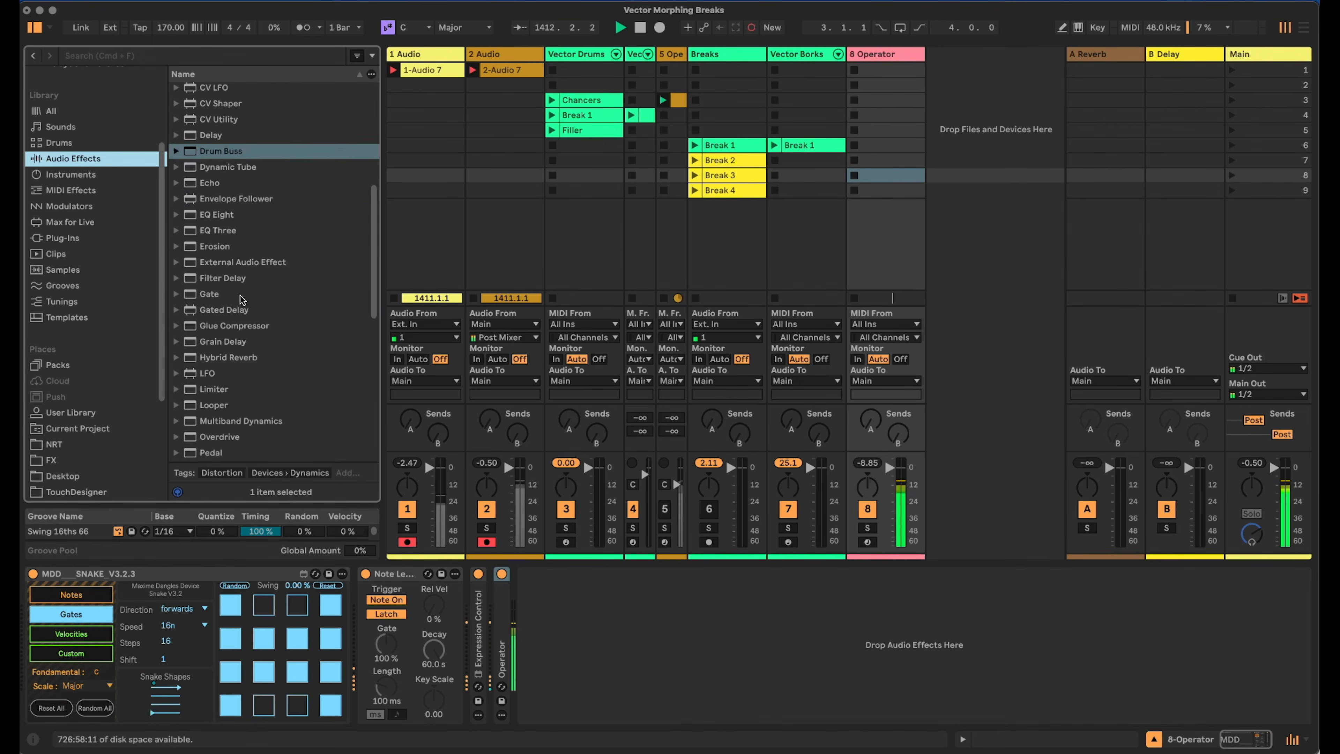
{"action": "scroll", "coordinate": [239, 351], "scroll_direction": "down", "scroll_amount": 3}
{"action": "left_click", "coordinate": [565, 590]}
{"action": "mouse_move", "coordinate": [564, 590]}
{"action": "left_mouse_down"}
{"action": "mouse_move", "coordinate": [572, 627]}
{"action": "mouse_move", "coordinate": [572, 597]}
{"action": "left_mouse_up"}
{"action": "left_click", "coordinate": [757, 575]}
{"action": "left_click_drag", "start_coordinate": [695, 591], "coordinate": [696, 566]}
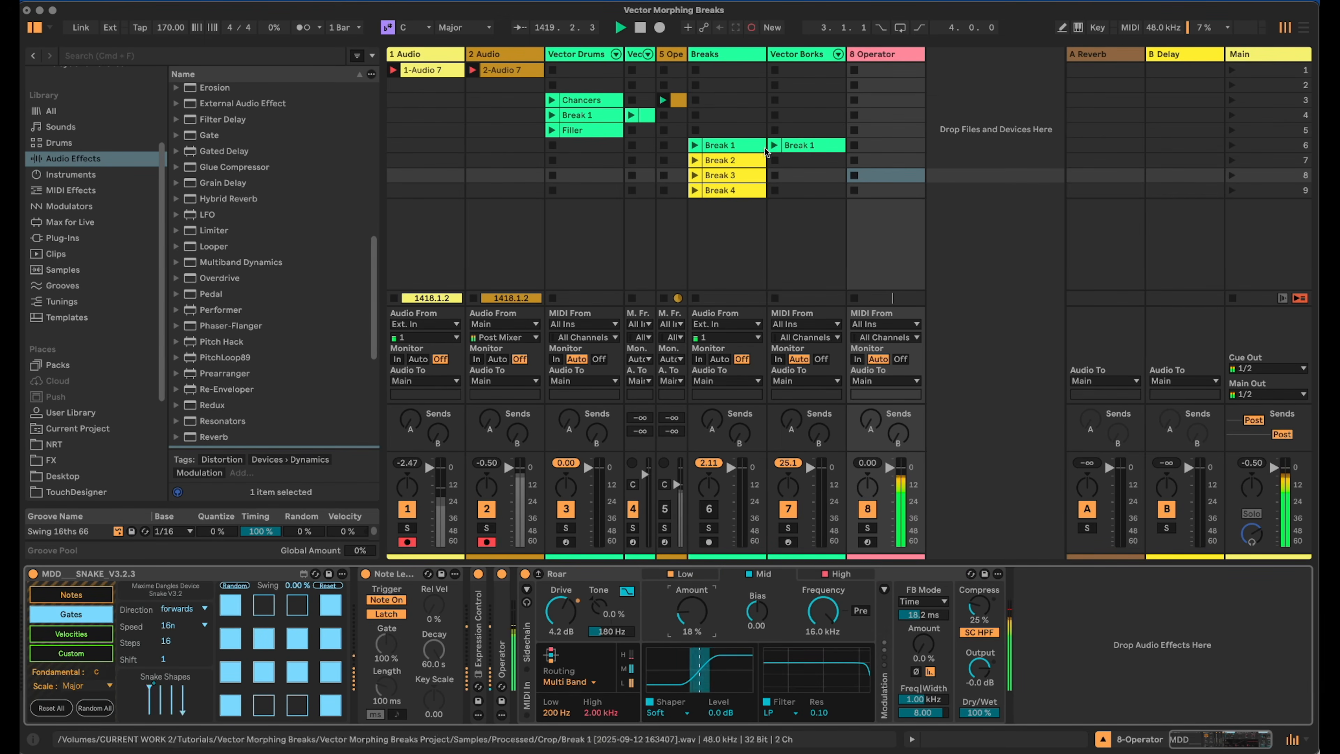
Launch the Break 1 clip on Vector Borks and randomise Snake's Notes.
{"action": "left_click", "coordinate": [774, 145]}
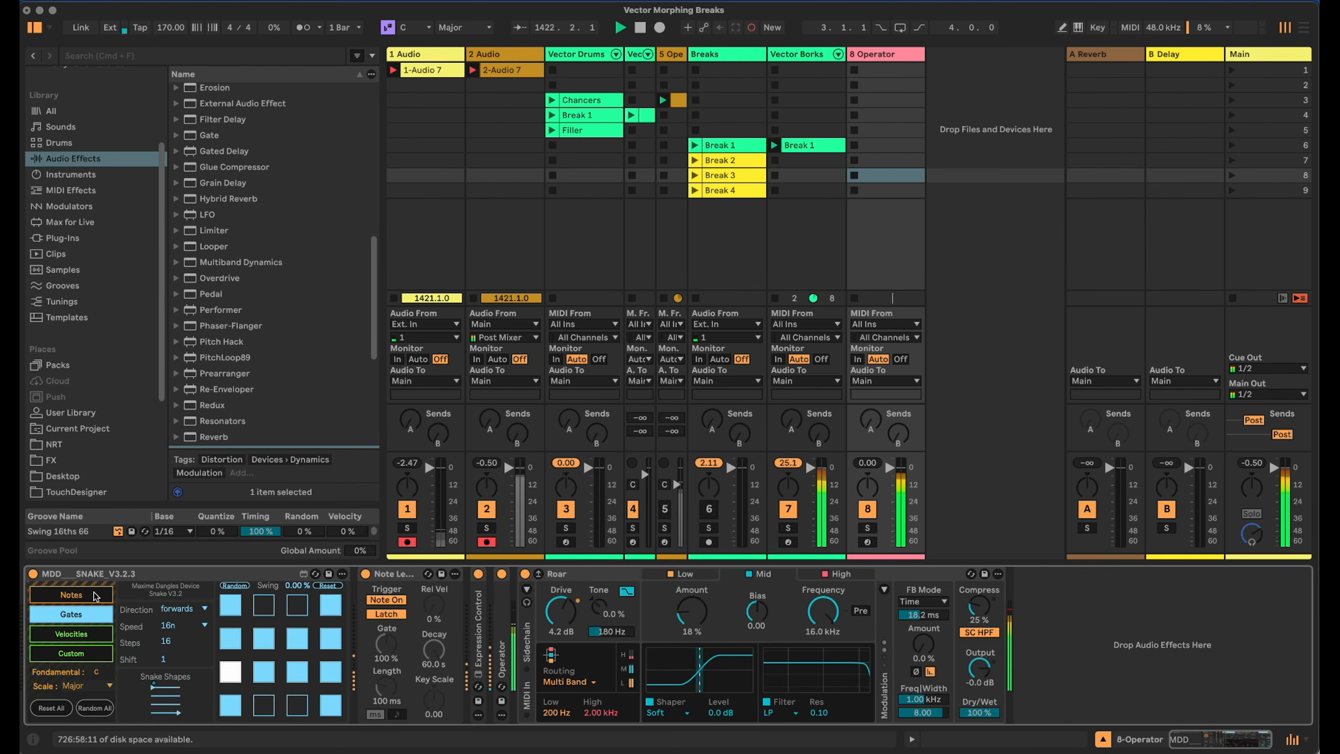
{"action": "left_click", "coordinate": [71, 593]}
{"action": "left_click", "coordinate": [235, 586]}
Lower Snake's highest notes, including the fourth step to B1 and the sixth to D2, and set the Operator track volume to about -5.4 dB.
{"action": "left_click_drag", "start_coordinate": [235, 604], "coordinate": [265, 662]}
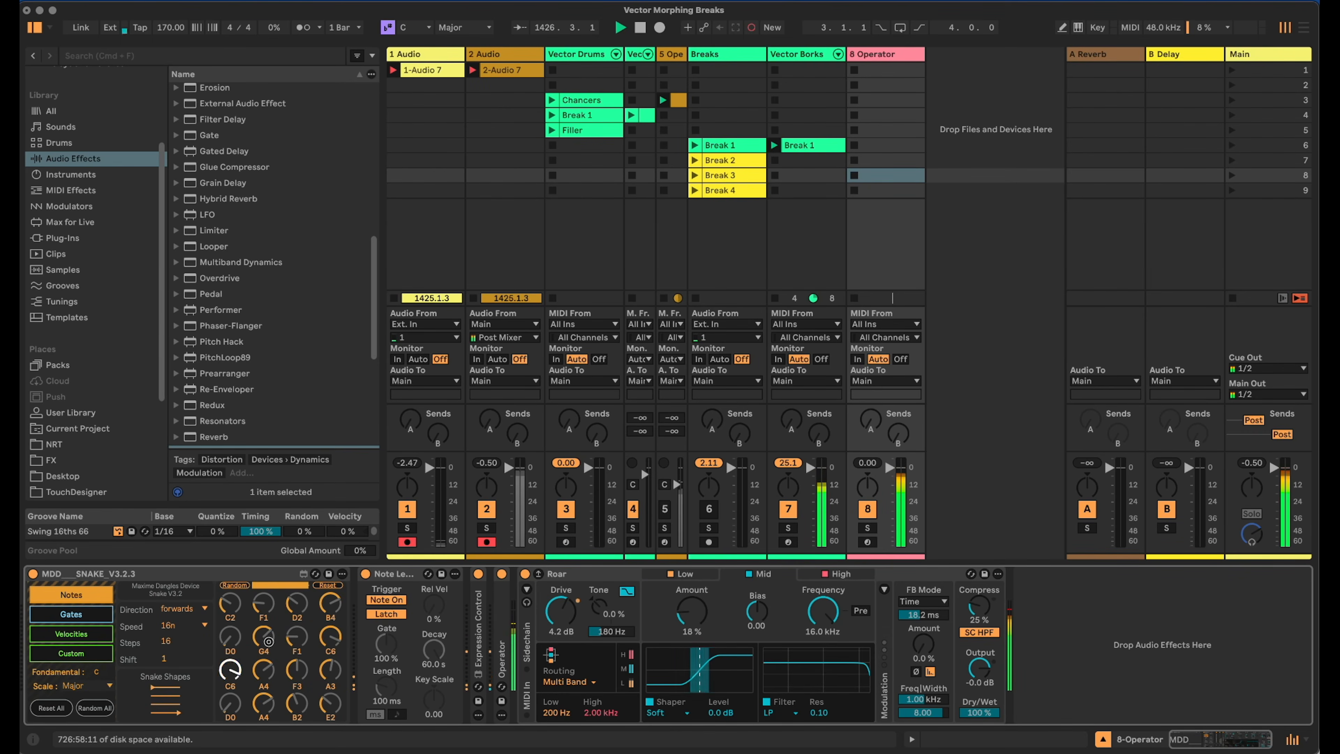
{"action": "left_click_drag", "start_coordinate": [329, 611], "coordinate": [334, 649]}
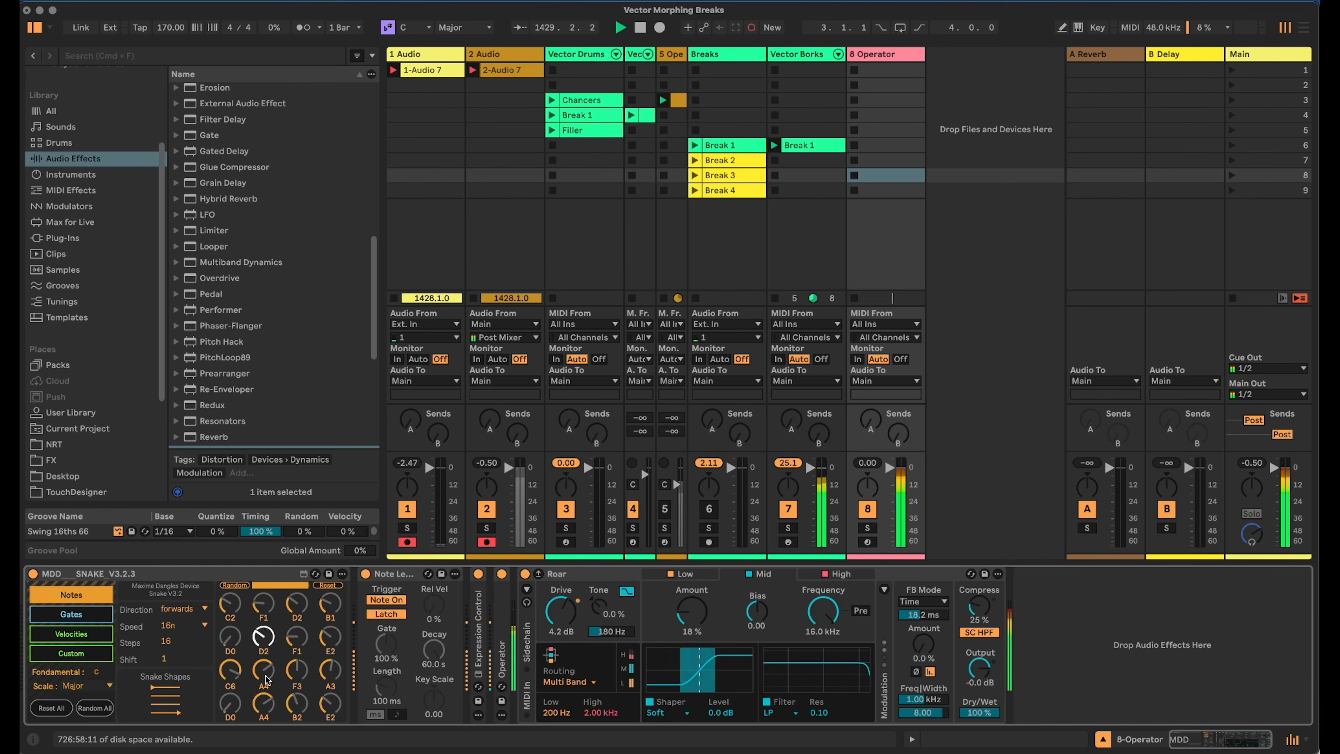
{"action": "left_click_drag", "start_coordinate": [248, 677], "coordinate": [267, 722]}
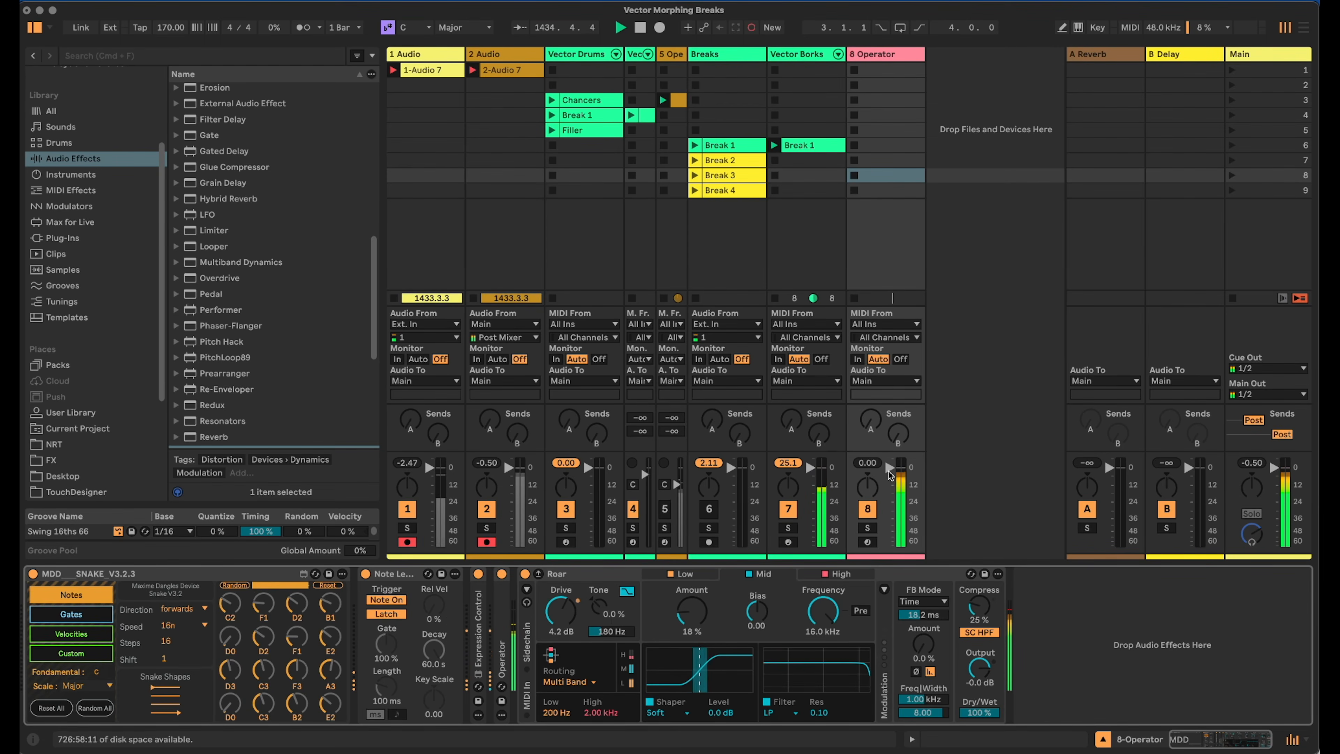
{"action": "left_click_drag", "start_coordinate": [891, 474], "coordinate": [890, 486]}
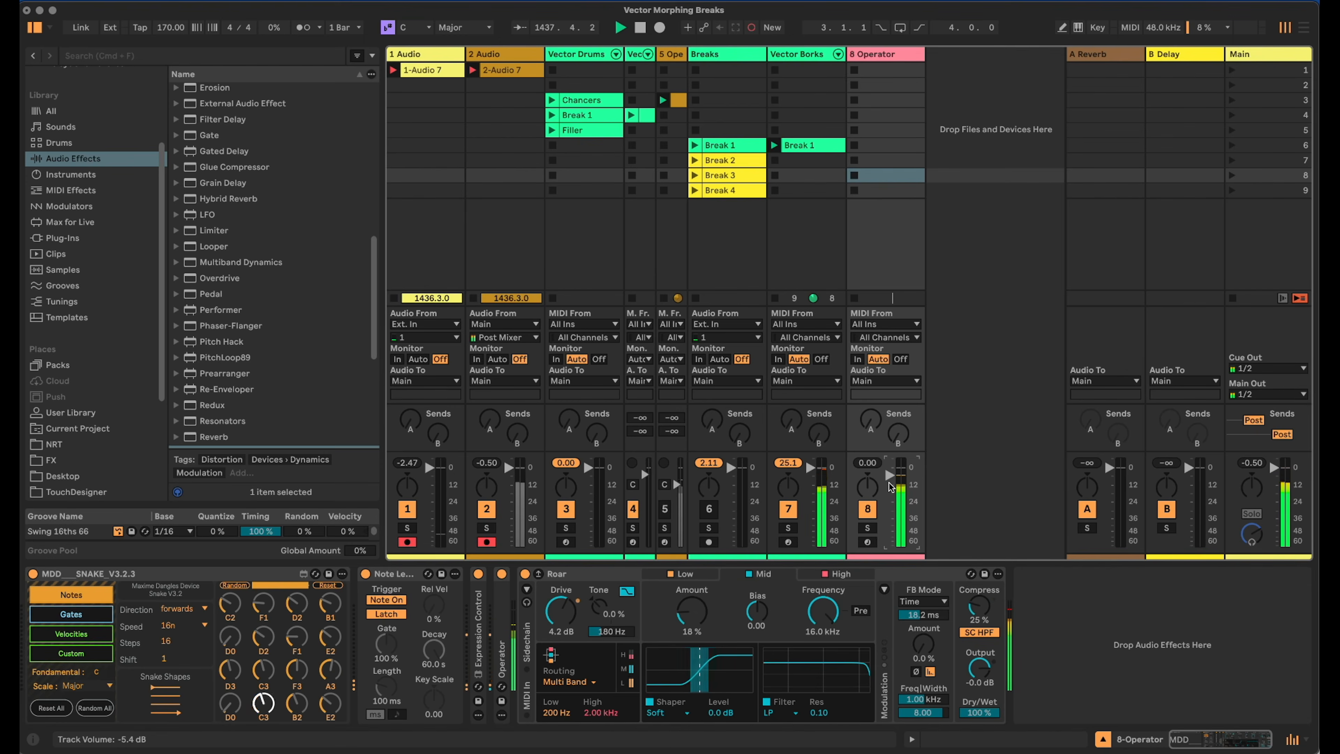
Set Operator's oscillator B waveform to Sine 8 Bit, and fold the Operator and Roar devices.
{"action": "double_click", "coordinate": [501, 655]}
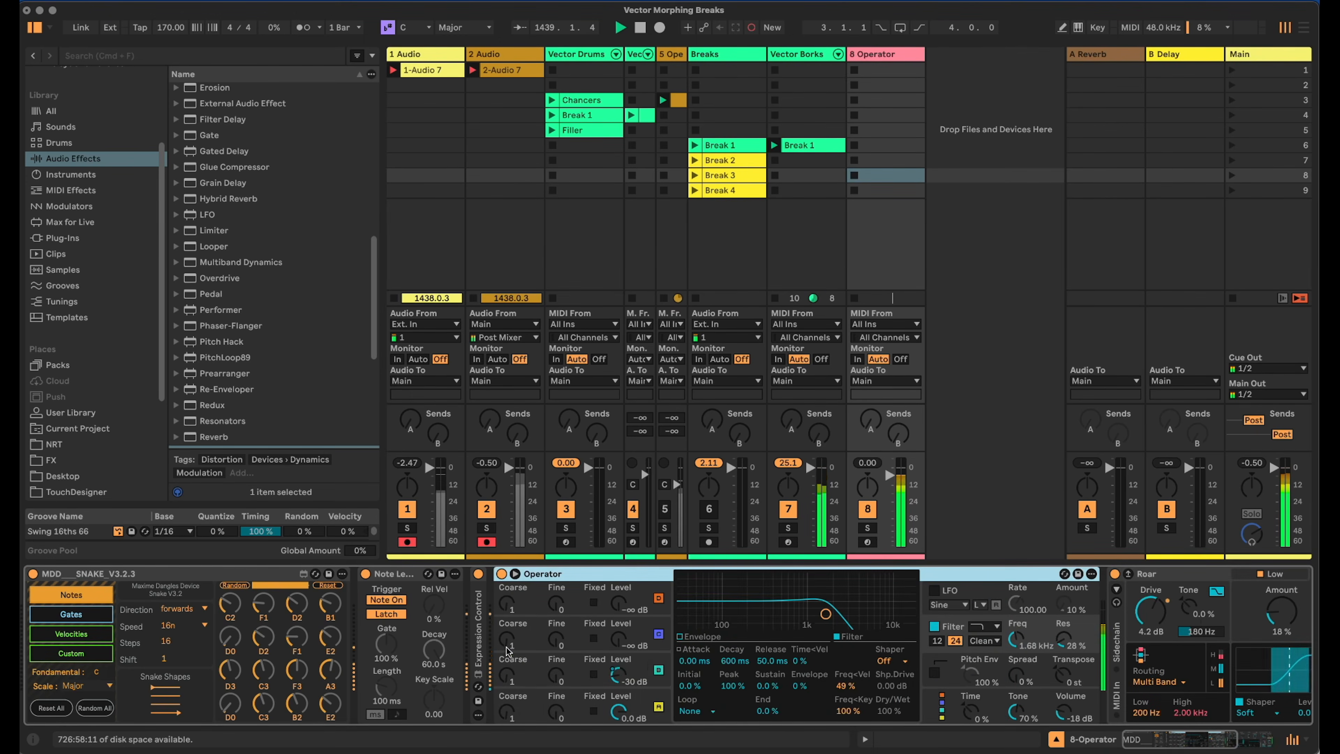
{"action": "left_click", "coordinate": [657, 670]}
{"action": "left_click", "coordinate": [850, 660]}
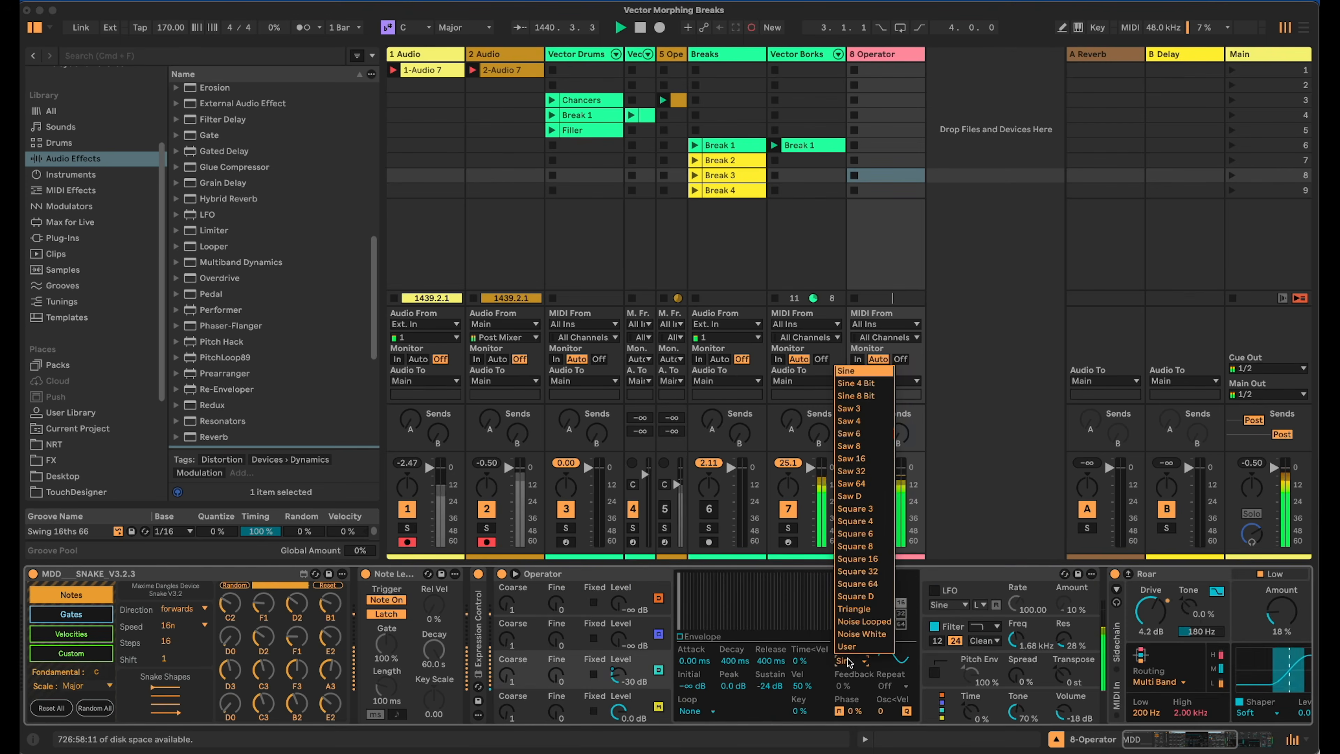
{"action": "left_click", "coordinate": [886, 395]}
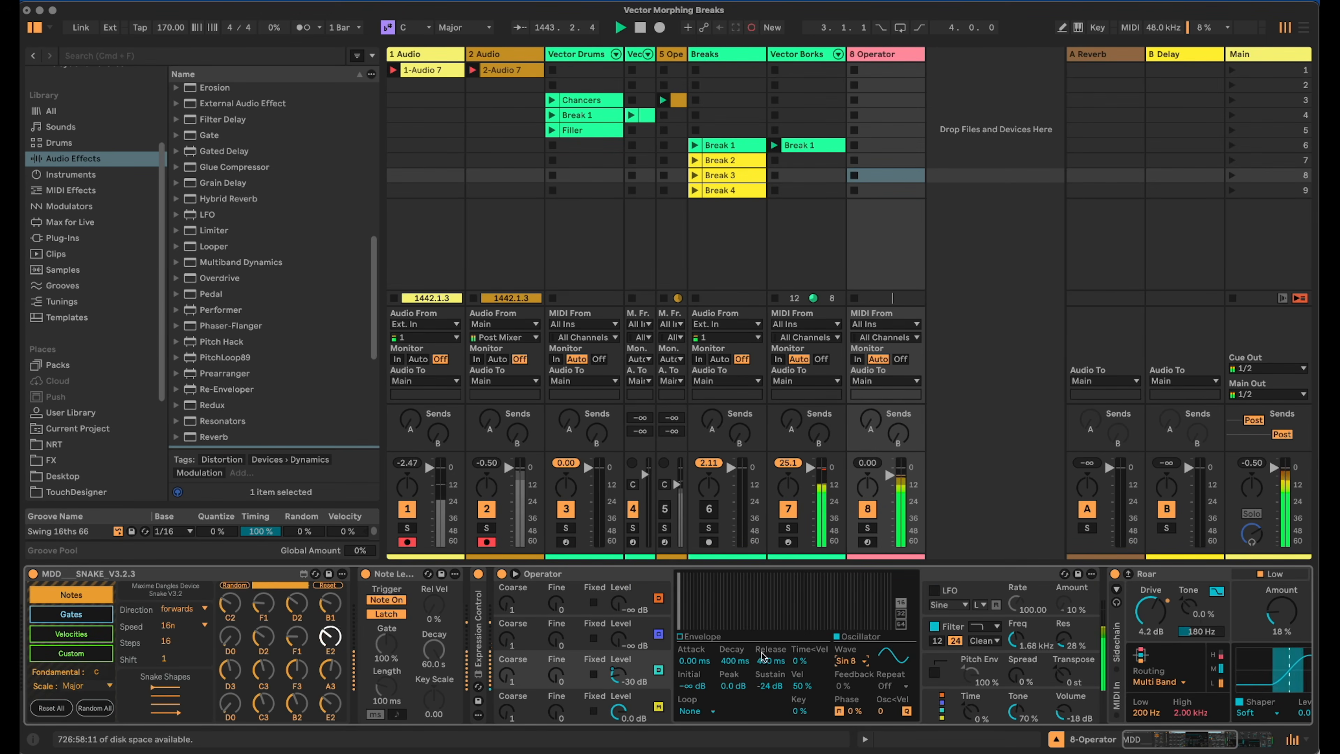
{"action": "double_click", "coordinate": [593, 574]}
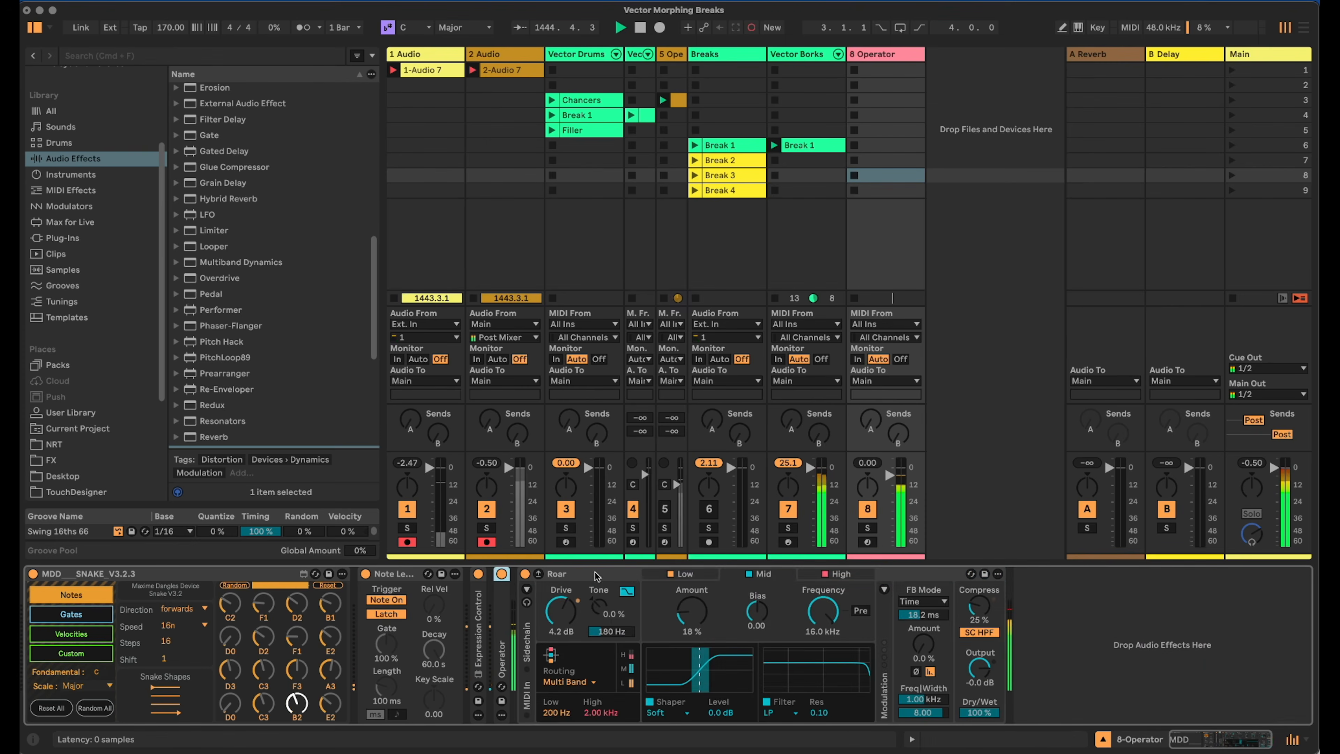
{"action": "double_click", "coordinate": [593, 574]}
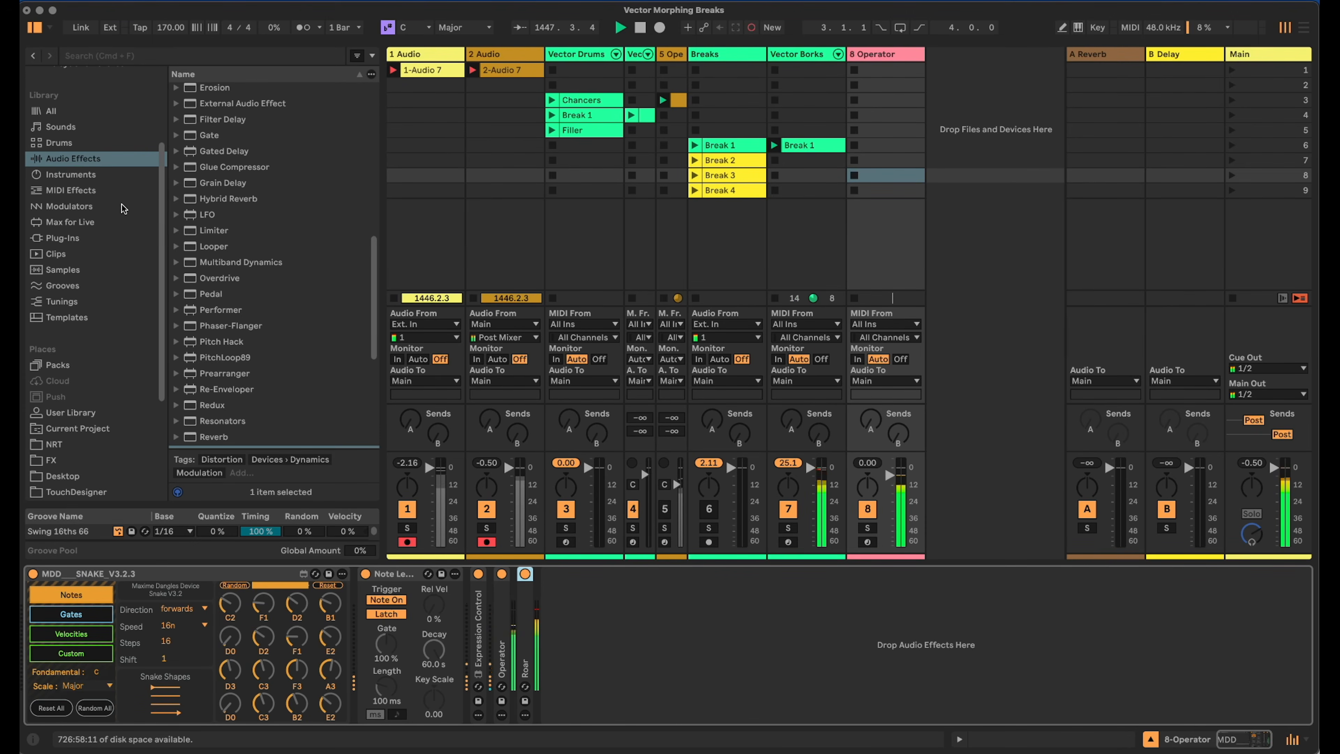
Add the Hi_Low Splitter rack from the FX collection after Roar on the Operator track.
{"action": "scroll", "coordinate": [123, 204], "scroll_direction": "up", "scroll_amount": 5}
{"action": "left_click", "coordinate": [51, 121]}
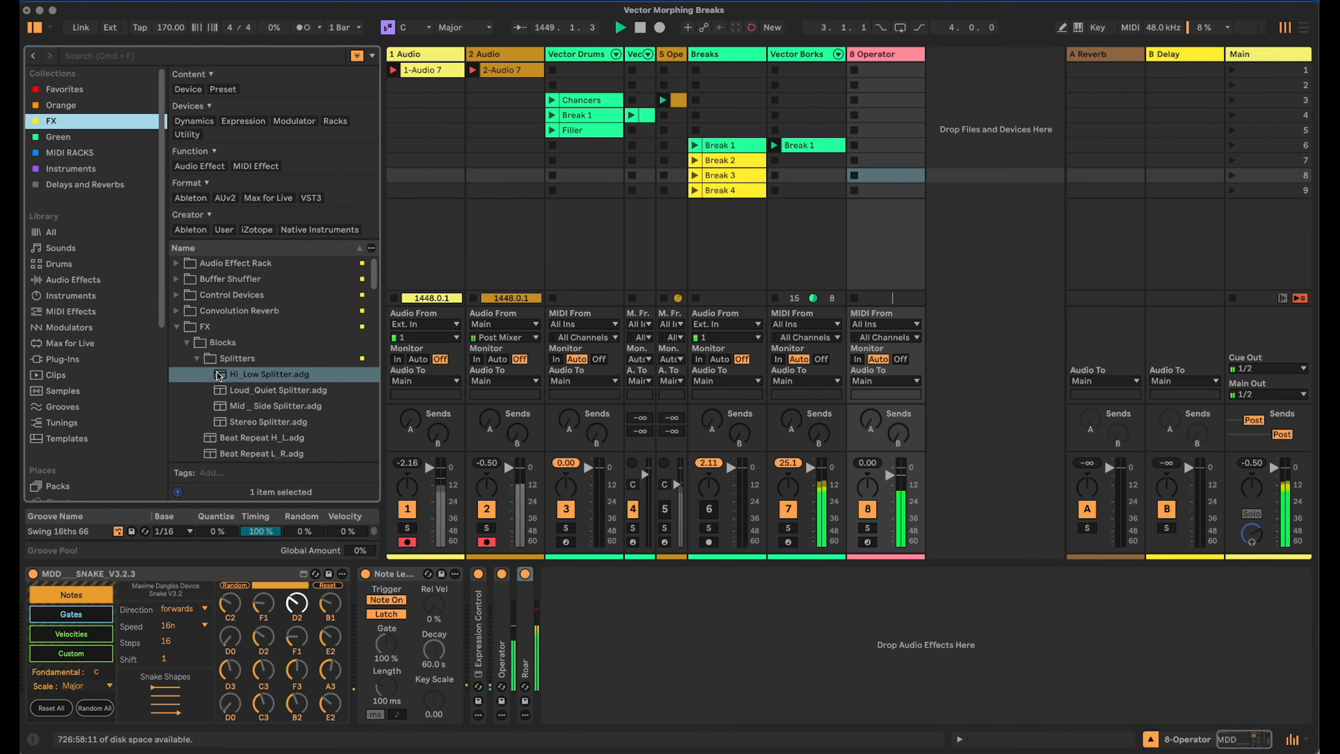
{"action": "left_click_drag", "start_coordinate": [239, 374], "coordinate": [590, 613]}
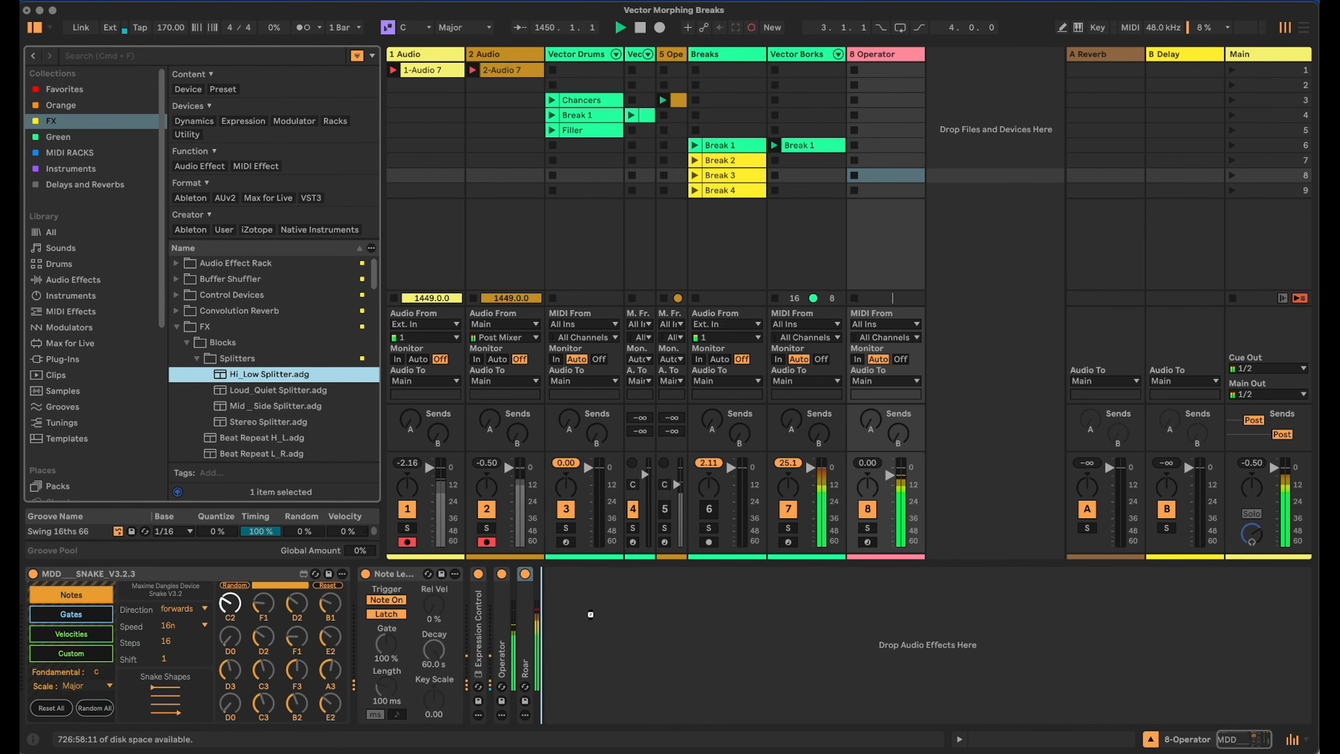
Add Chorus-Ensemble to the splitter's HIGH chain and fold the Hi_Low Splitter rack.
{"action": "left_click", "coordinate": [838, 631]}
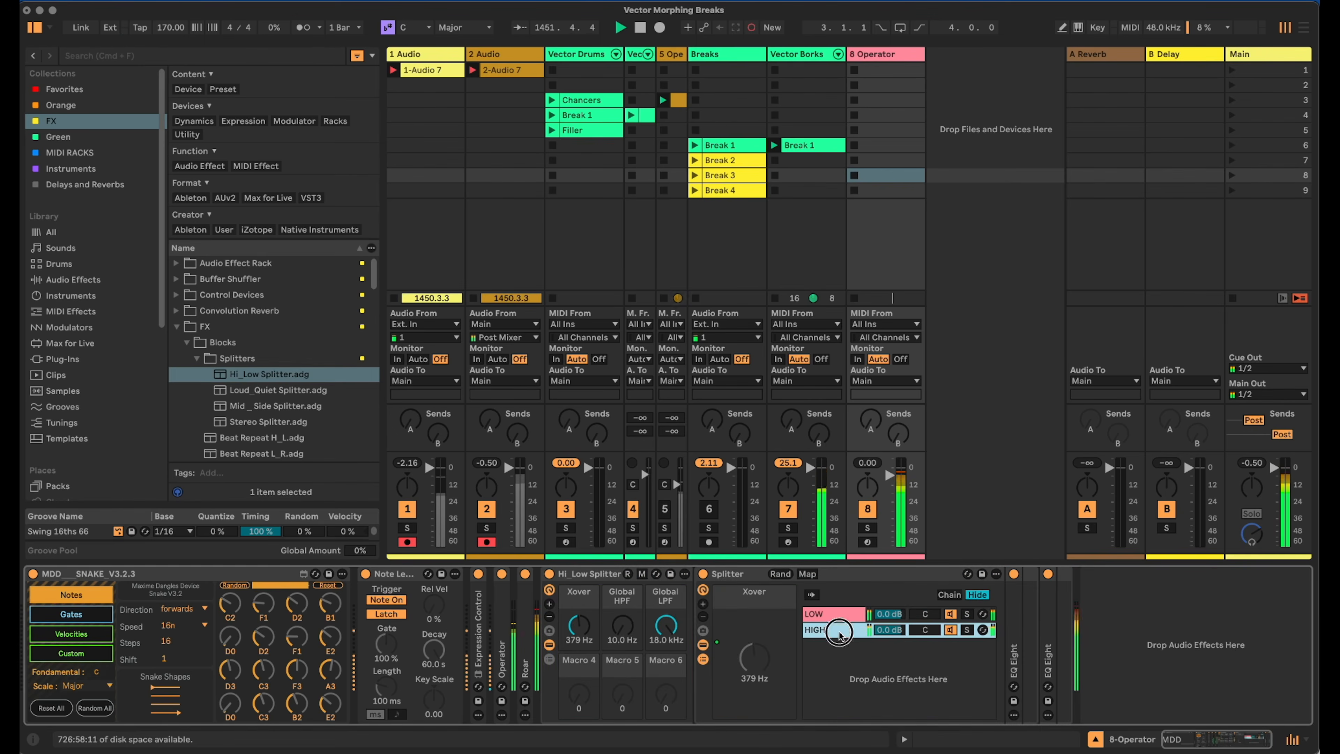
{"action": "left_click", "coordinate": [100, 278]}
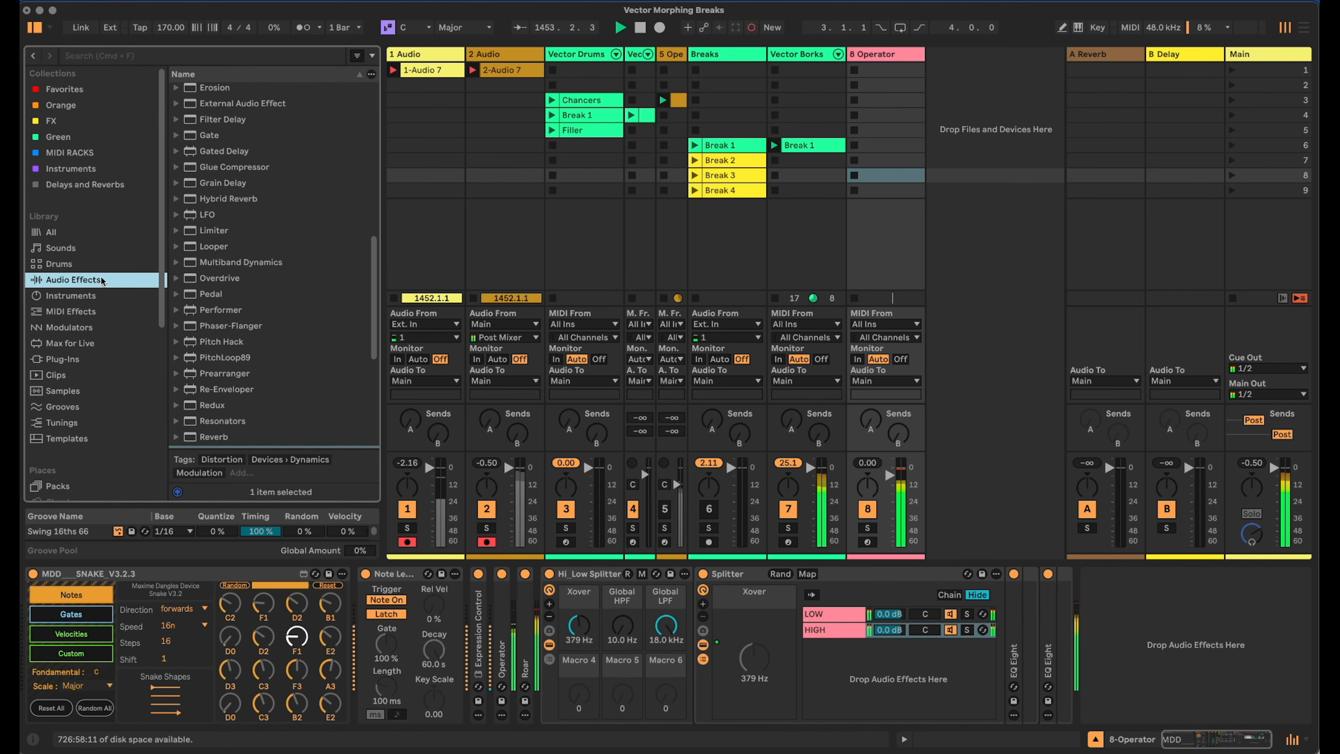
{"action": "scroll", "coordinate": [248, 278], "scroll_direction": "down", "scroll_amount": 5}
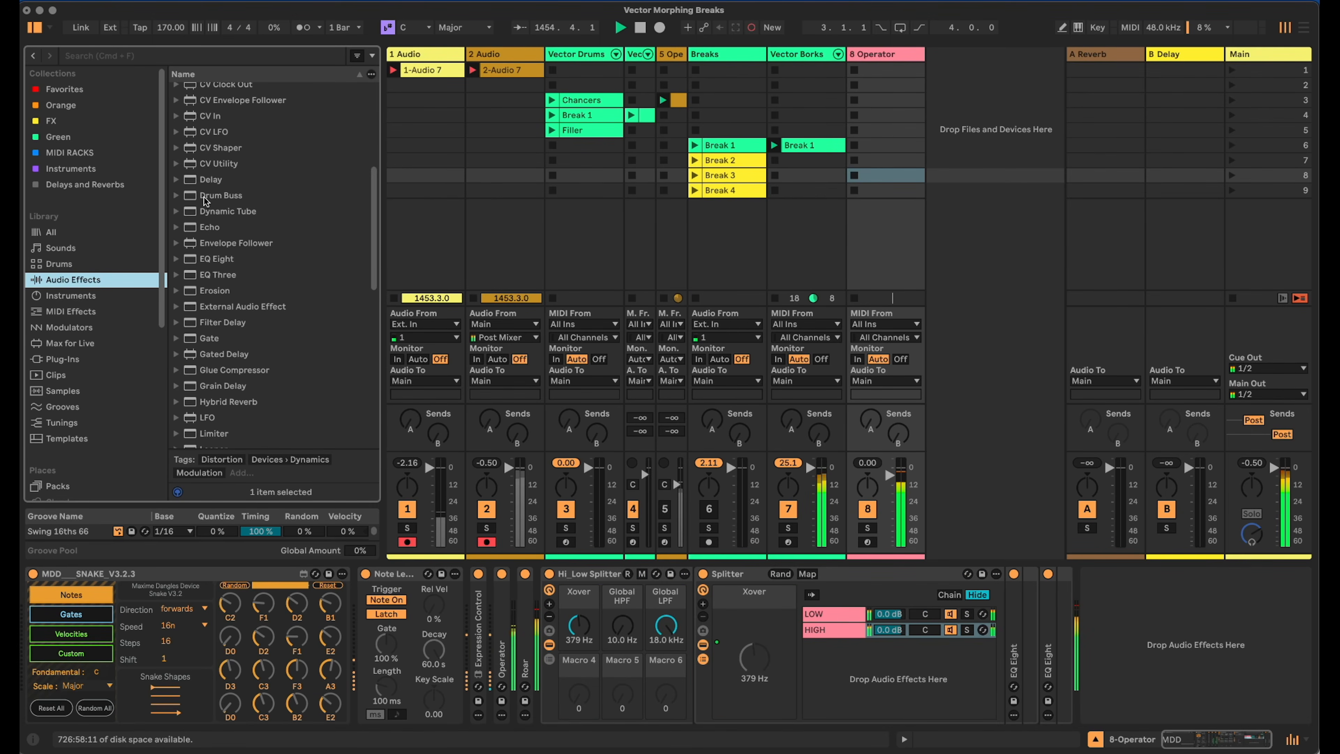
{"action": "scroll", "coordinate": [215, 159], "scroll_direction": "up", "scroll_amount": 5}
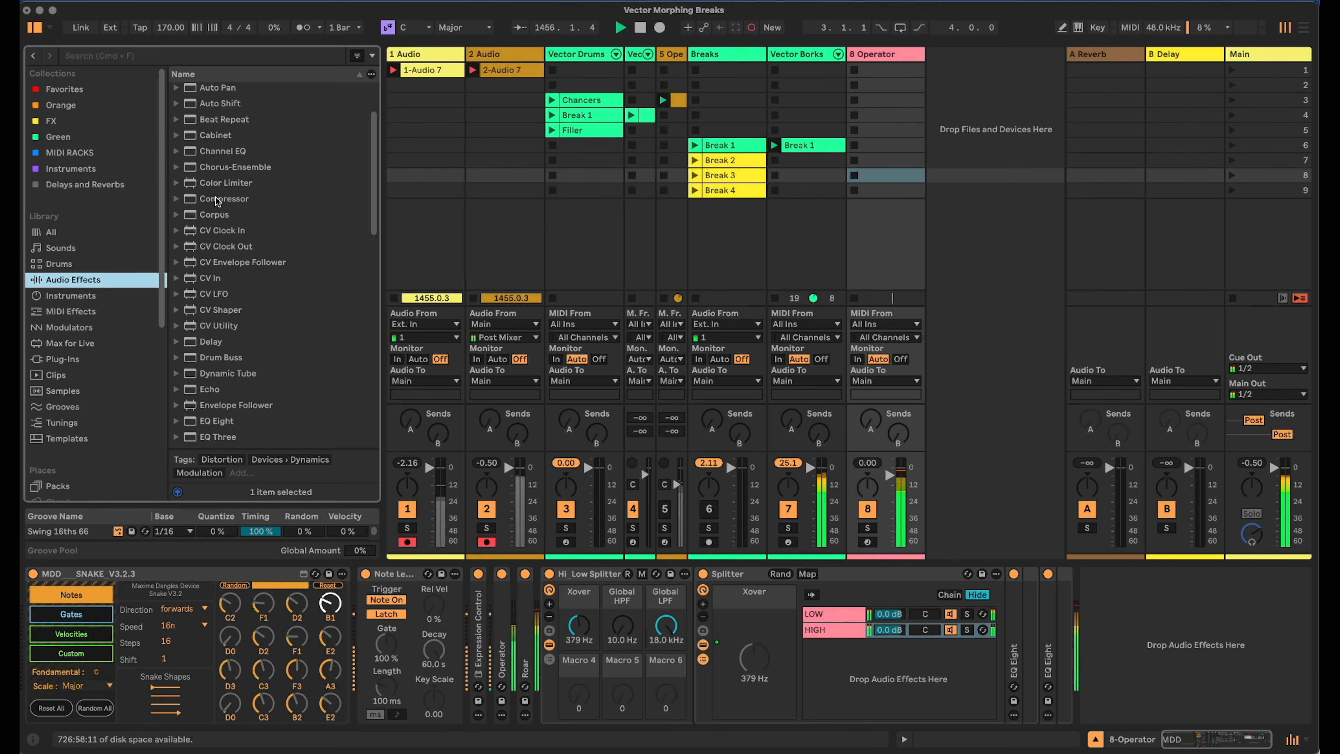
{"action": "left_click_drag", "start_coordinate": [221, 166], "coordinate": [1020, 638]}
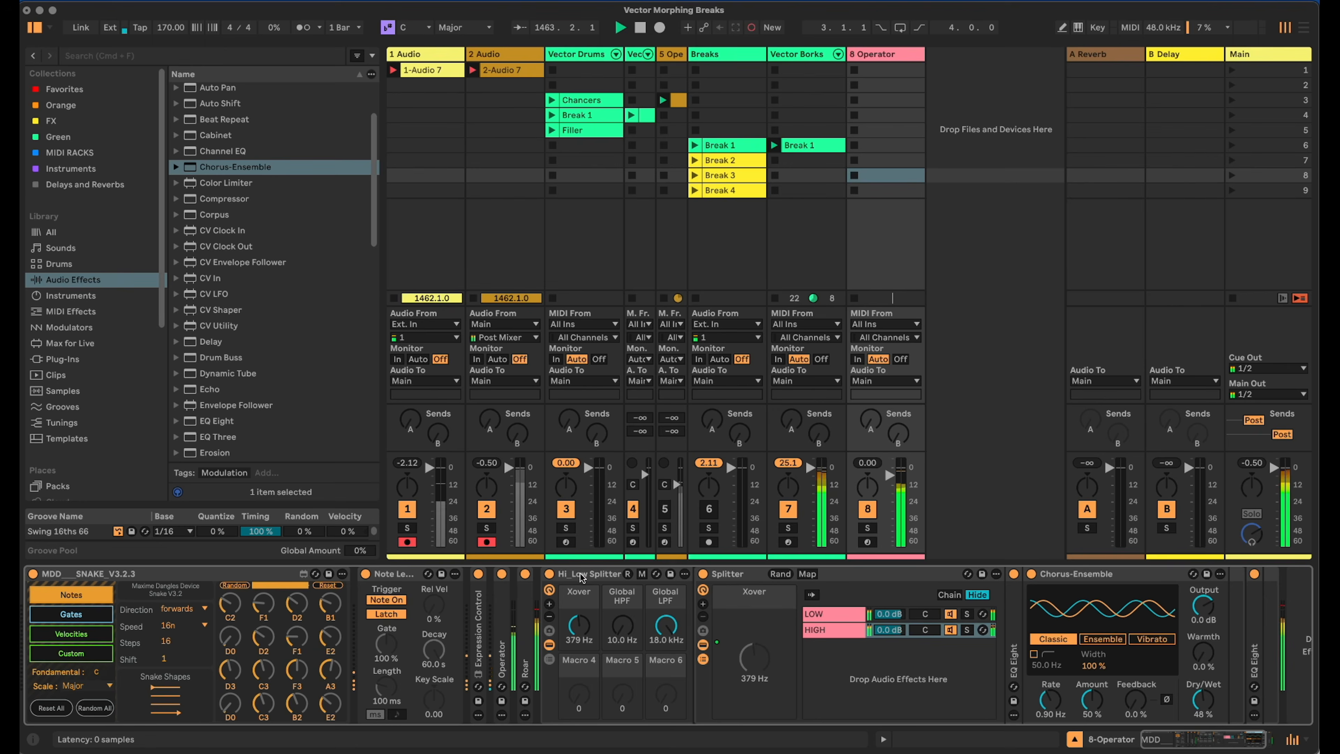
{"action": "double_click", "coordinate": [659, 578]}
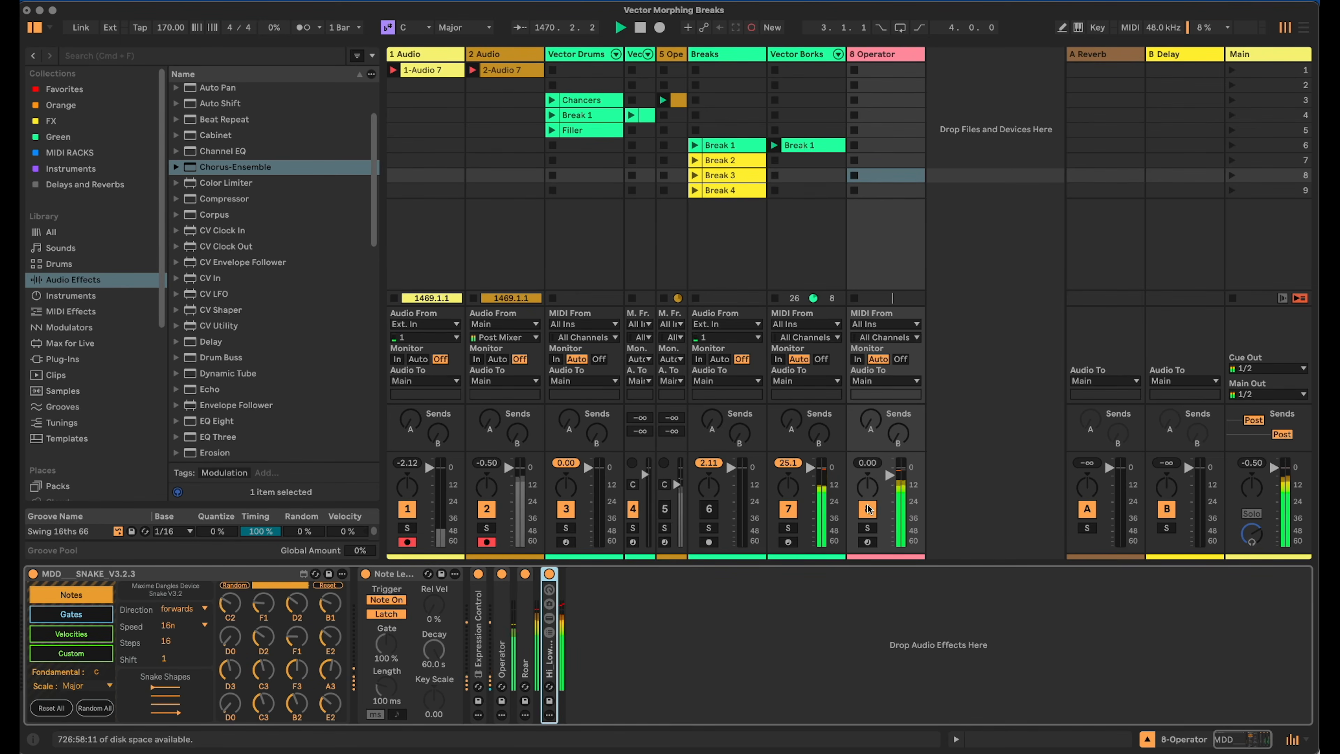
Deactivate the Operator track and duplicate the Vector Borks track.
{"action": "left_click", "coordinate": [790, 53]}
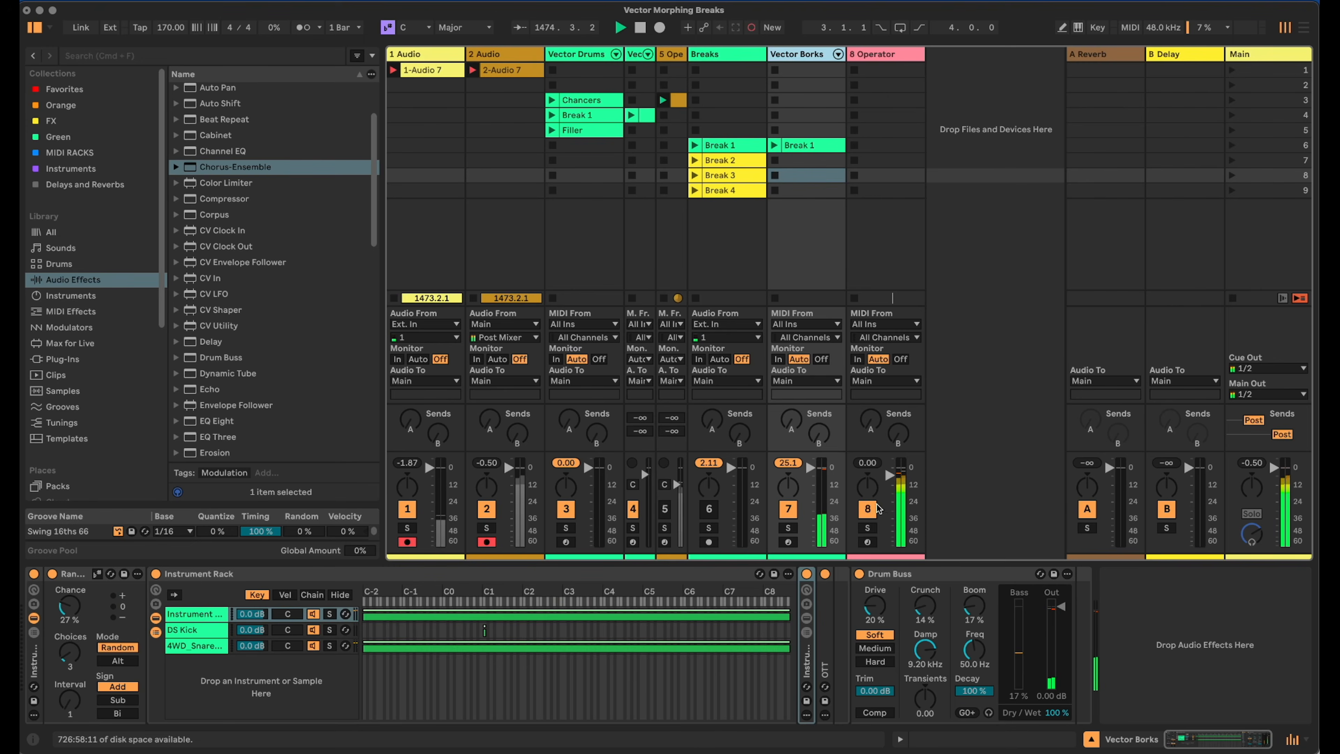
{"action": "left_click", "coordinate": [866, 508]}
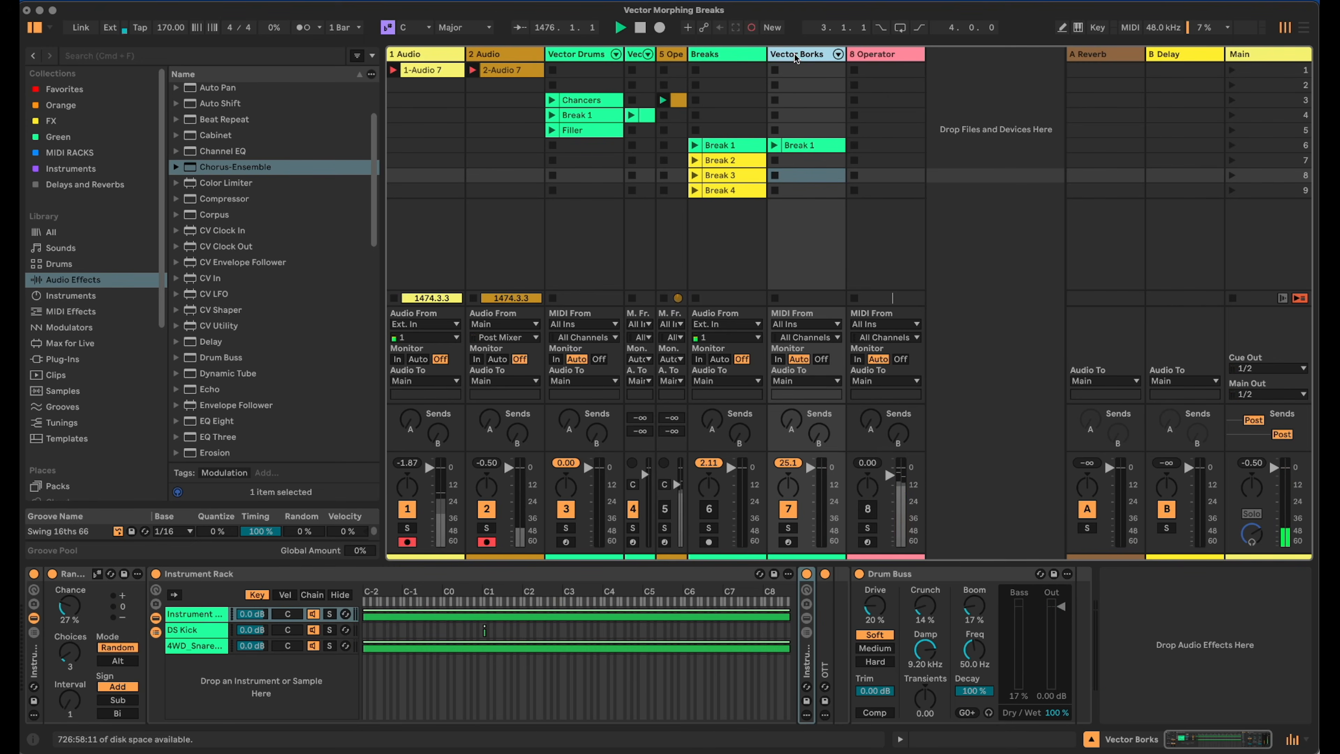
{"action": "key", "text": "super+d"}
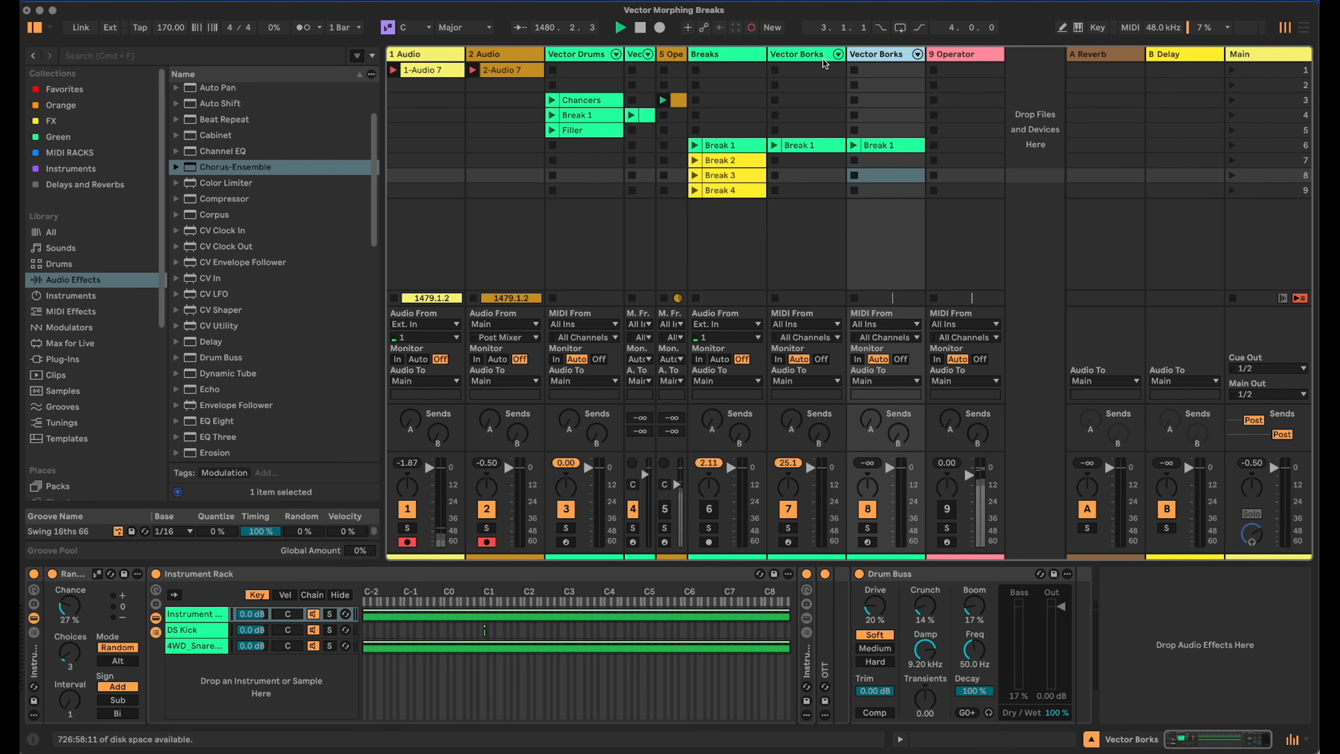
Rename the duplicated Vector Borks track as Vector Drones.
{"action": "key", "text": "super+r"}
{"action": "type", "text": "Vector Drones"}
{"action": "key", "text": "Return"}
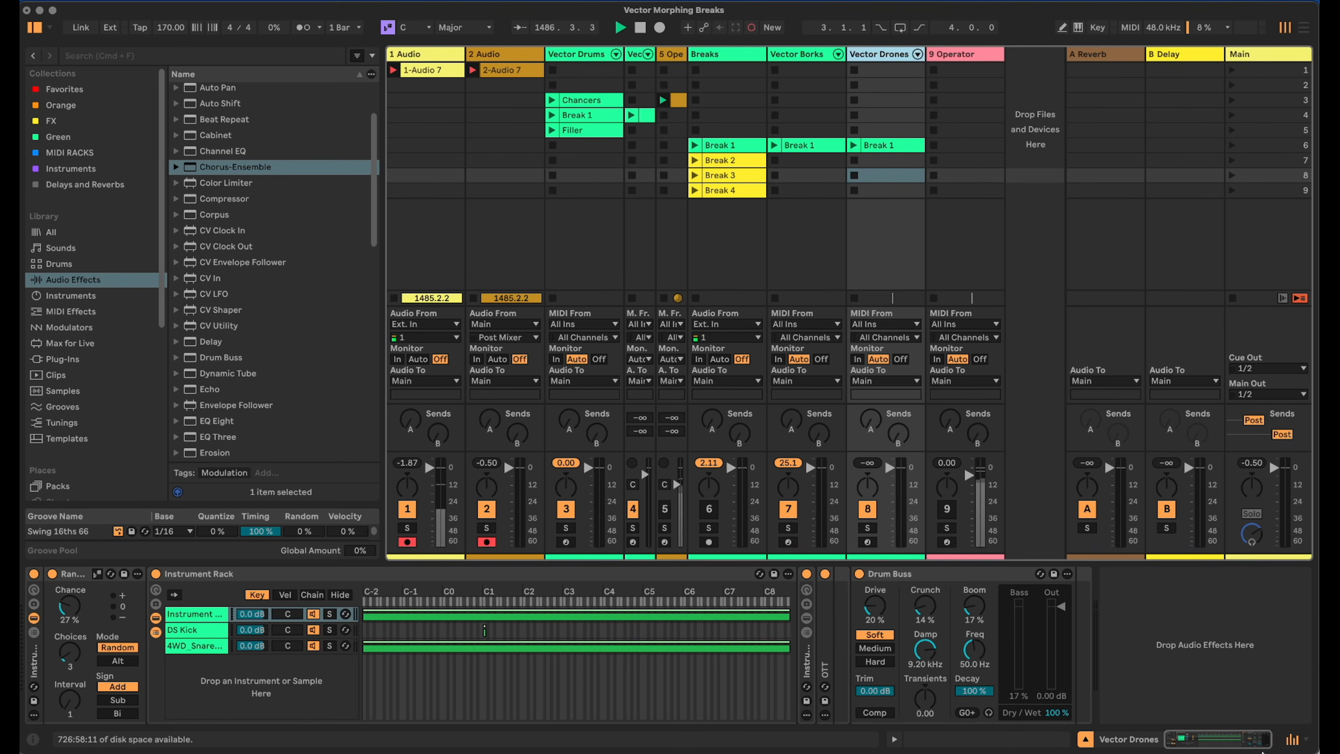
Delete the DS Kick and 4WD_Snare chains and the Random device from the Vector Drones track.
{"action": "left_click", "coordinate": [193, 630]}
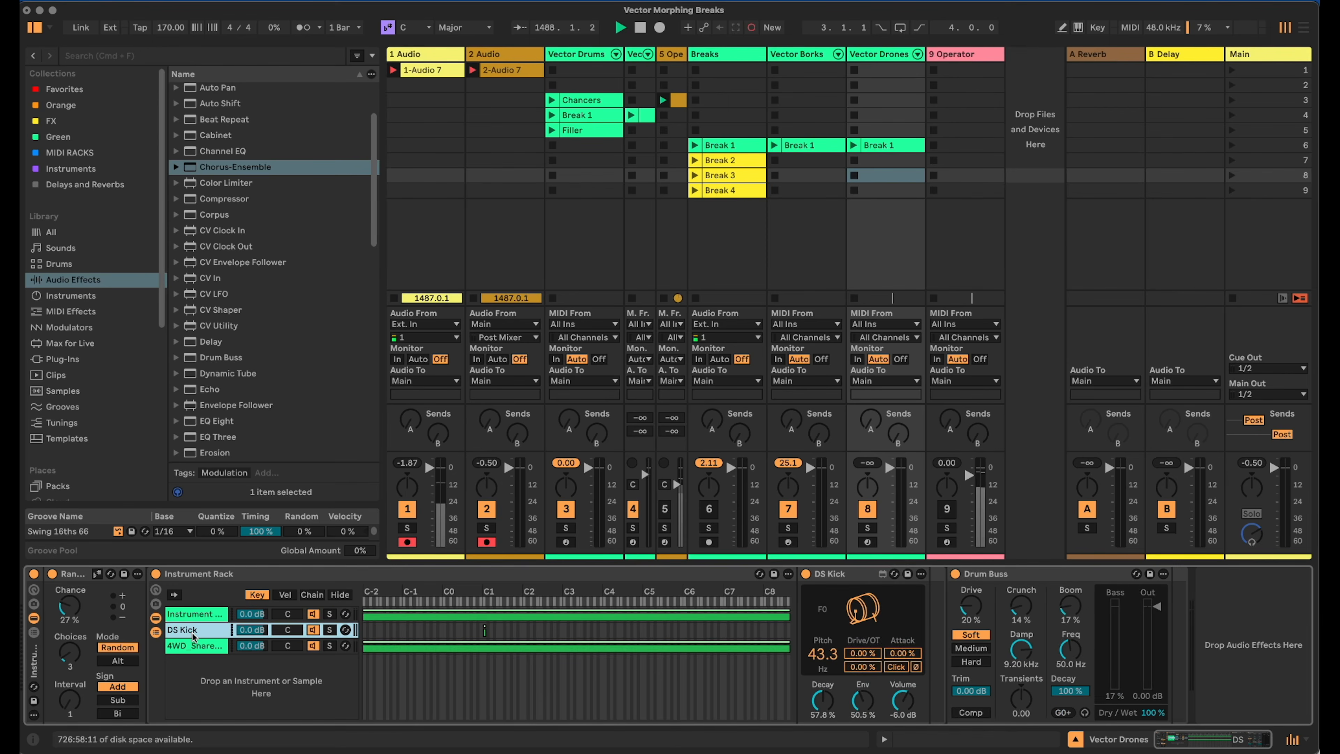
{"action": "key", "text": "Delete"}
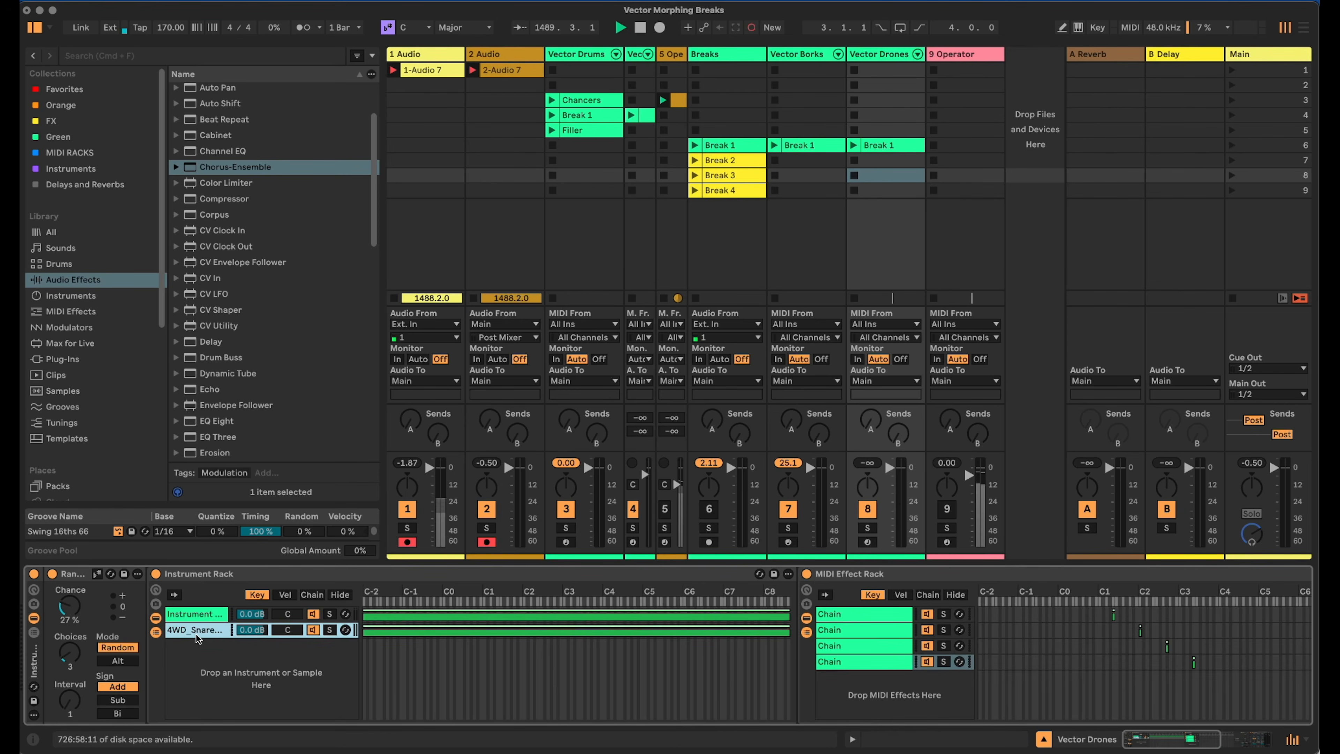
{"action": "key", "text": "Delete"}
{"action": "left_click", "coordinate": [74, 576]}
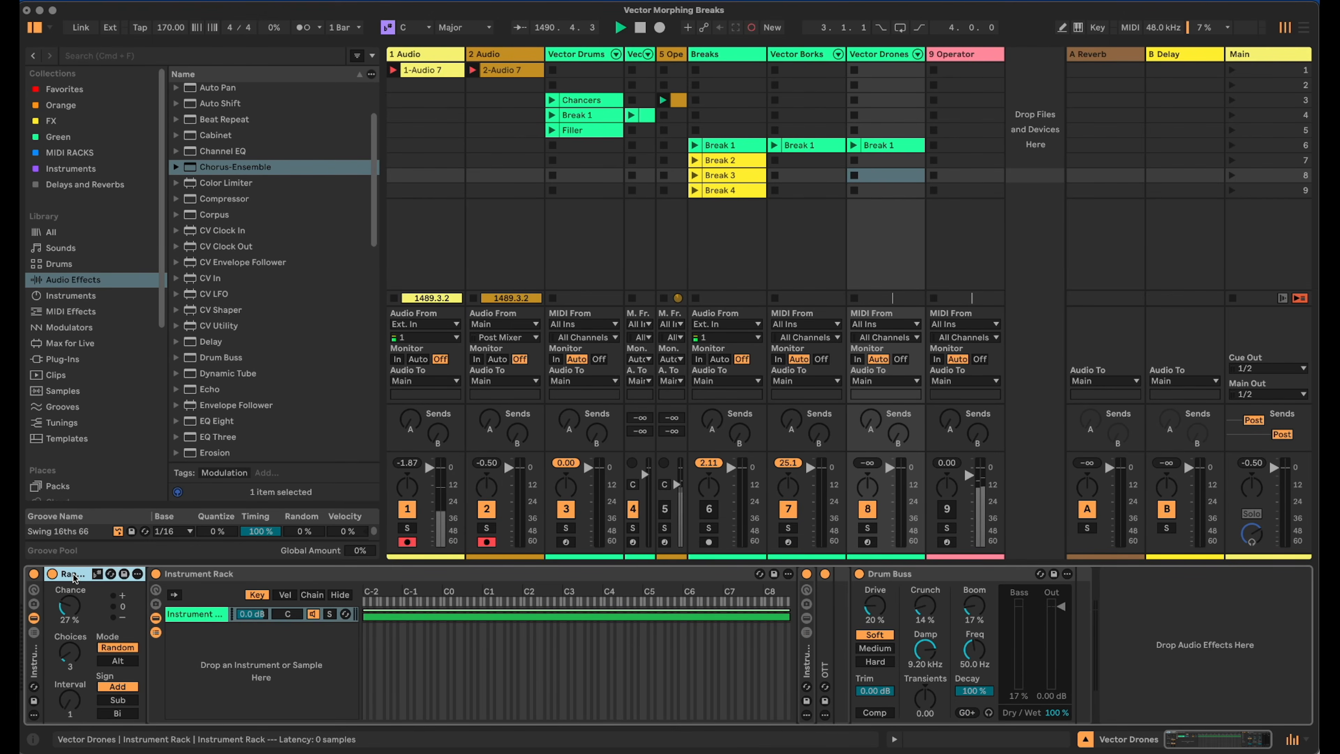
{"action": "key", "text": "Delete"}
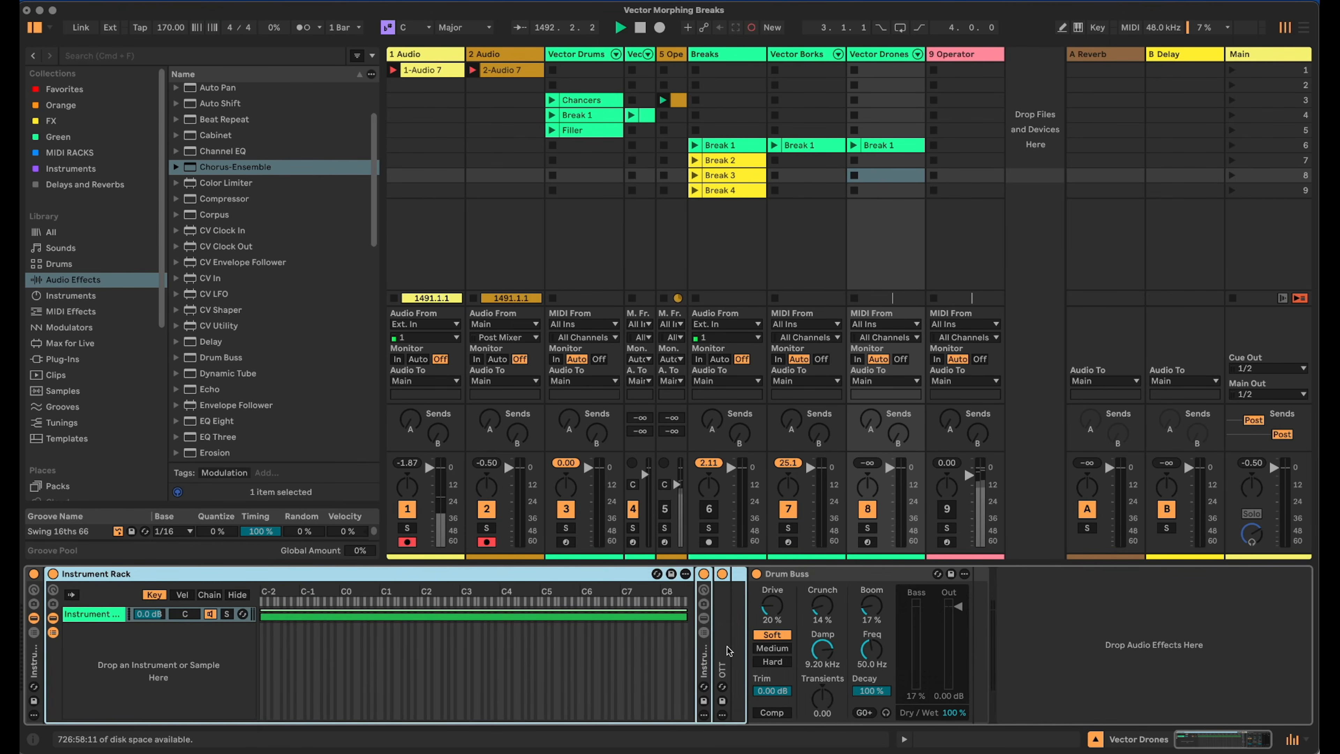
Unfold the inner Instrument Rack on Vector Drones and delete the Break 1 and Break 2 racks from their chains, keeping the modulators.
{"action": "left_click", "coordinate": [704, 633]}
{"action": "left_click", "coordinate": [754, 624]}
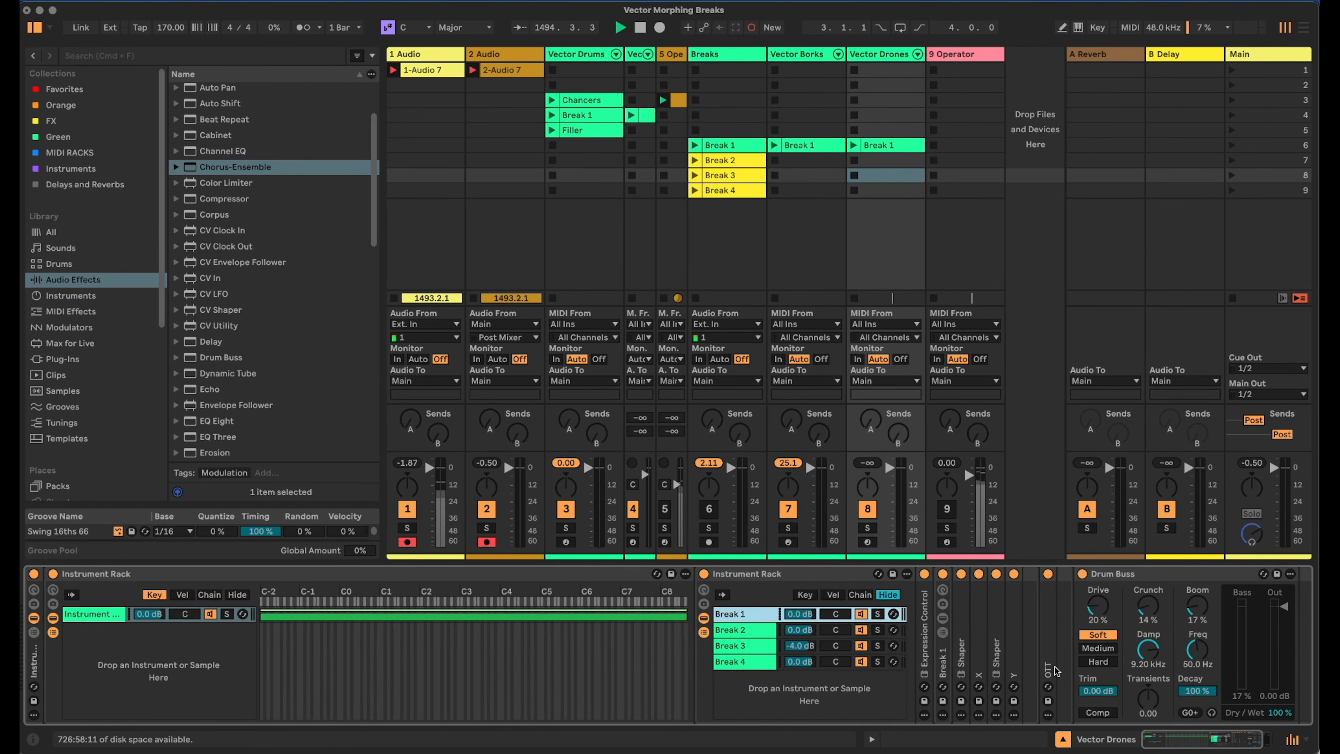
{"action": "left_click", "coordinate": [1204, 742]}
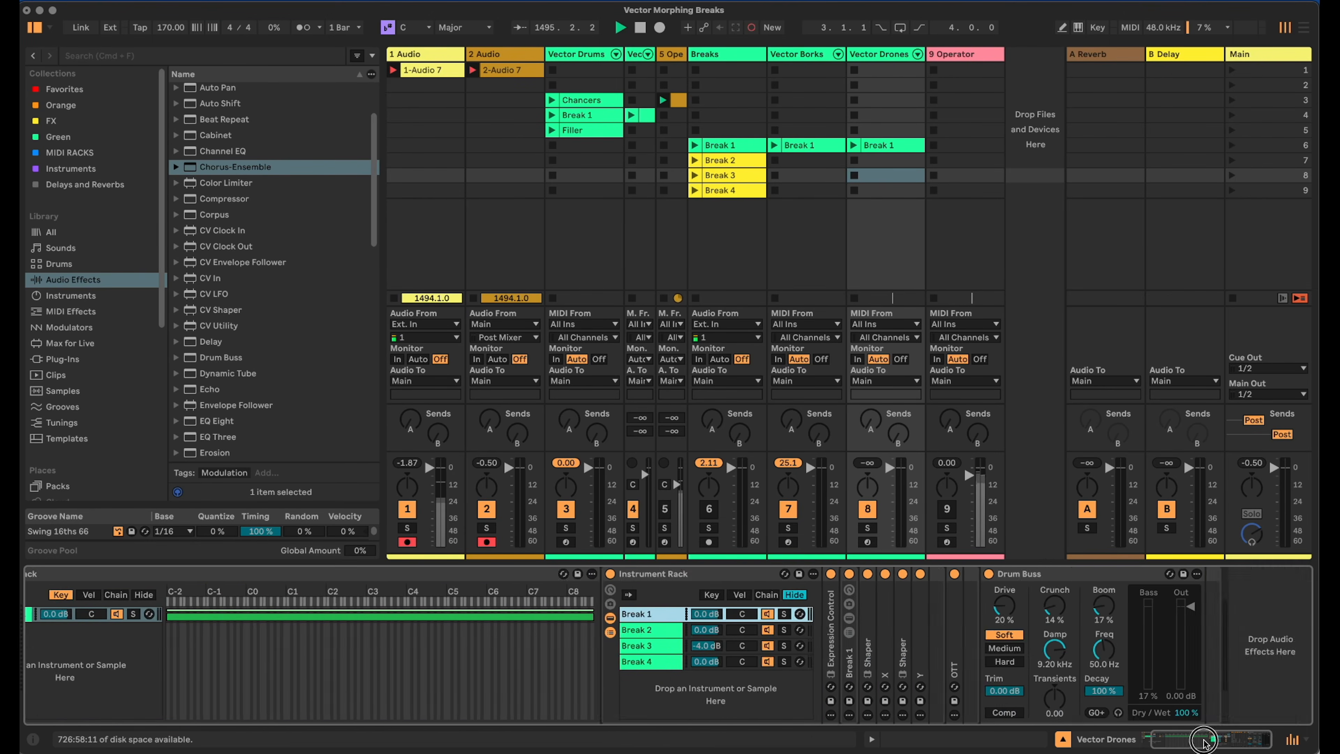
{"action": "left_click", "coordinate": [848, 658]}
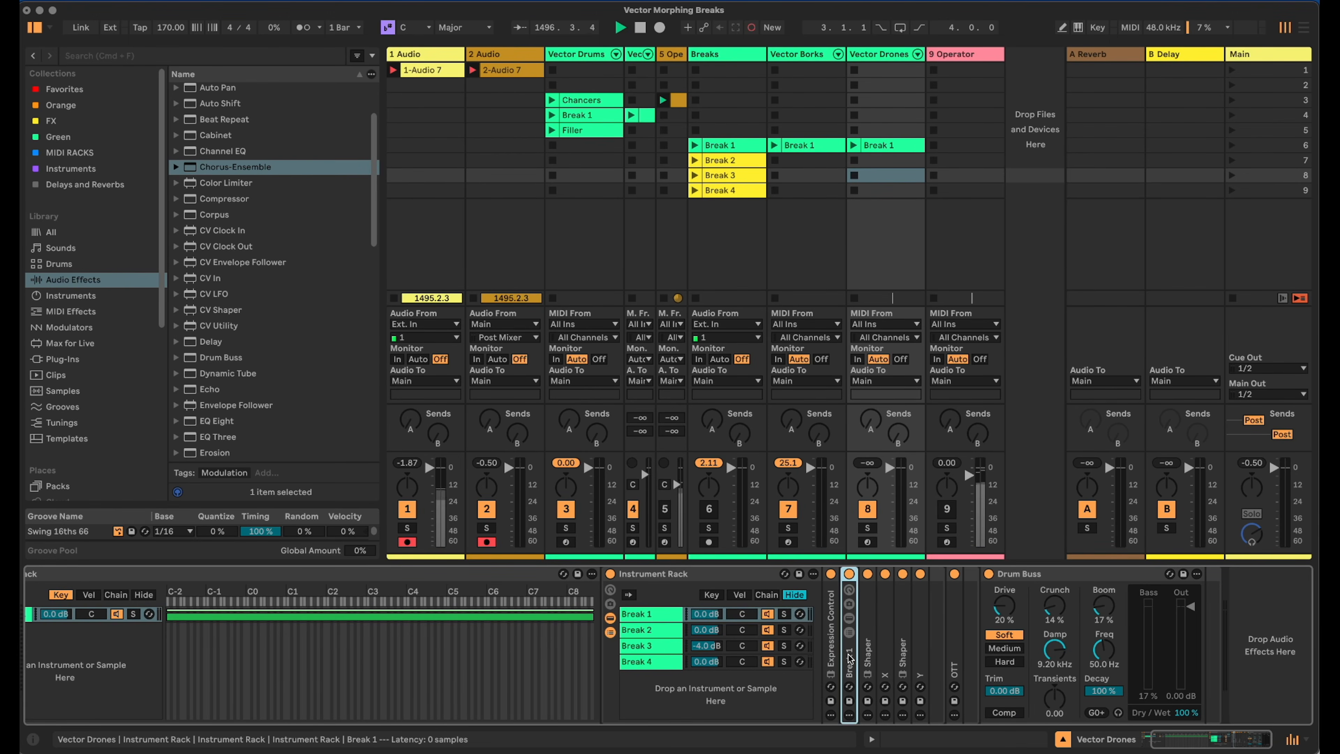
{"action": "left_click", "coordinate": [645, 631]}
{"action": "left_click", "coordinate": [912, 576]}
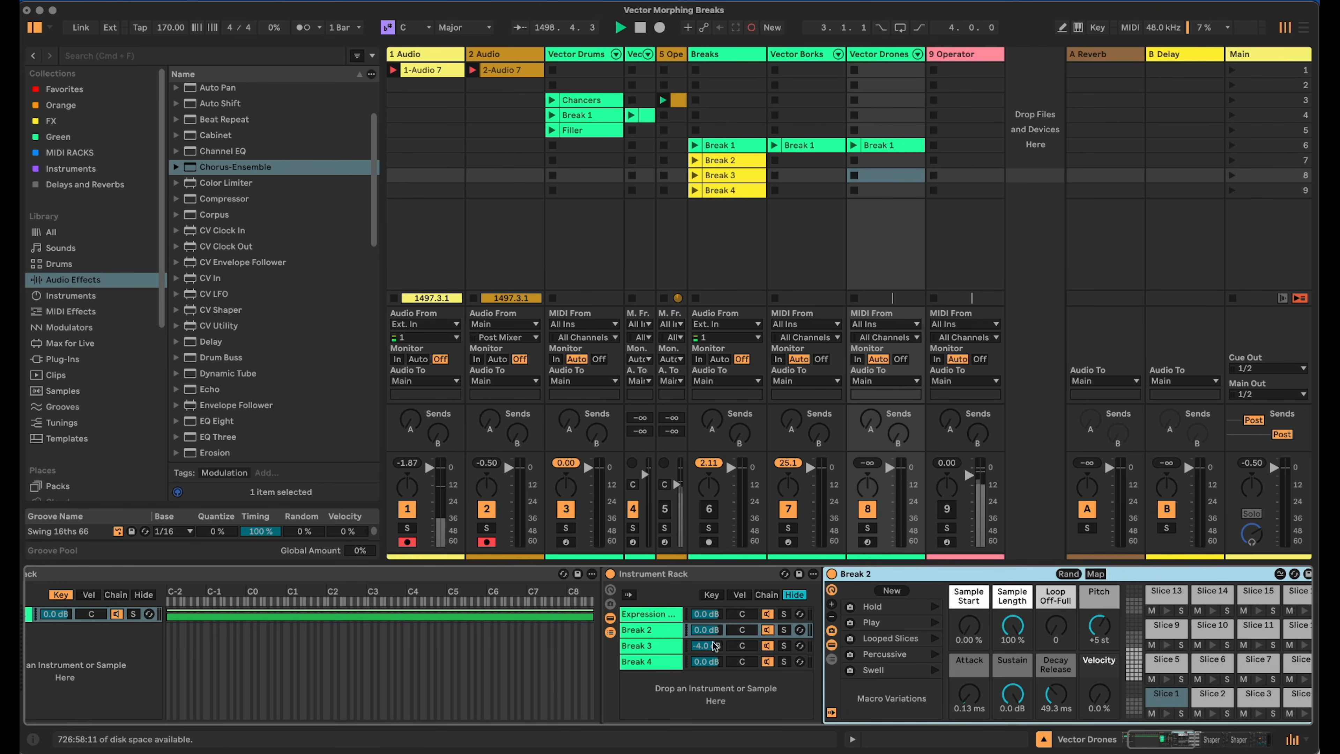
{"action": "key", "text": "Delete"}
Delete the Break 3 and Break 4 racks from their chains, along with the first chain's Expression Control.
{"action": "left_click", "coordinate": [644, 647]}
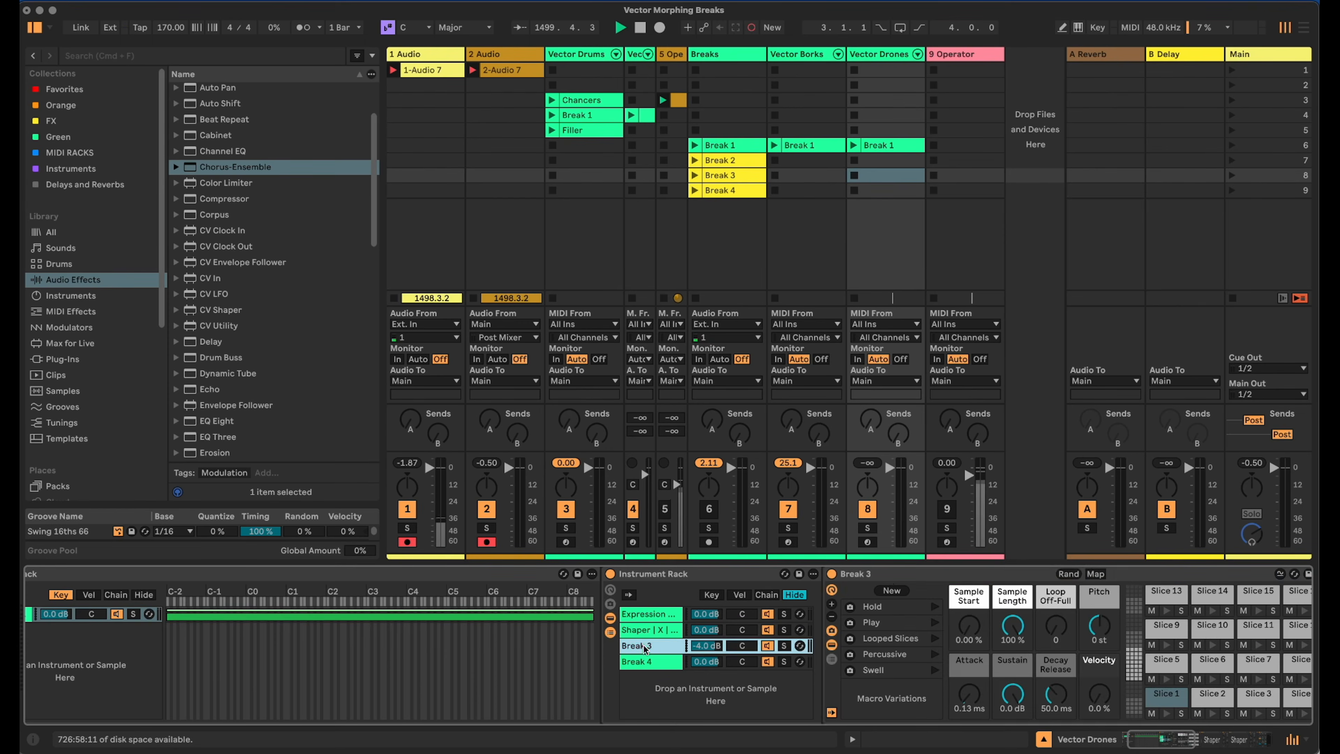
{"action": "left_click", "coordinate": [886, 578]}
{"action": "key", "text": "Delete"}
{"action": "left_click", "coordinate": [663, 614]}
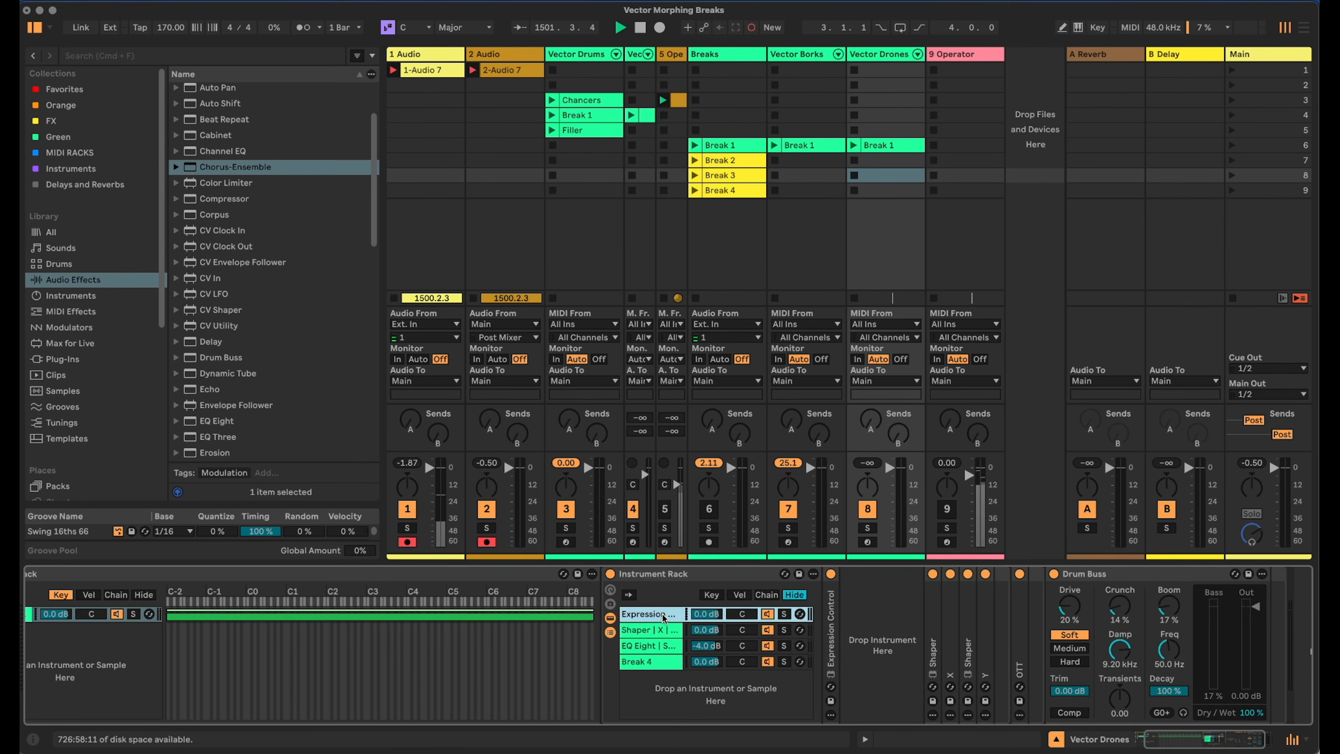
{"action": "key", "text": "Delete"}
{"action": "left_click", "coordinate": [644, 662]}
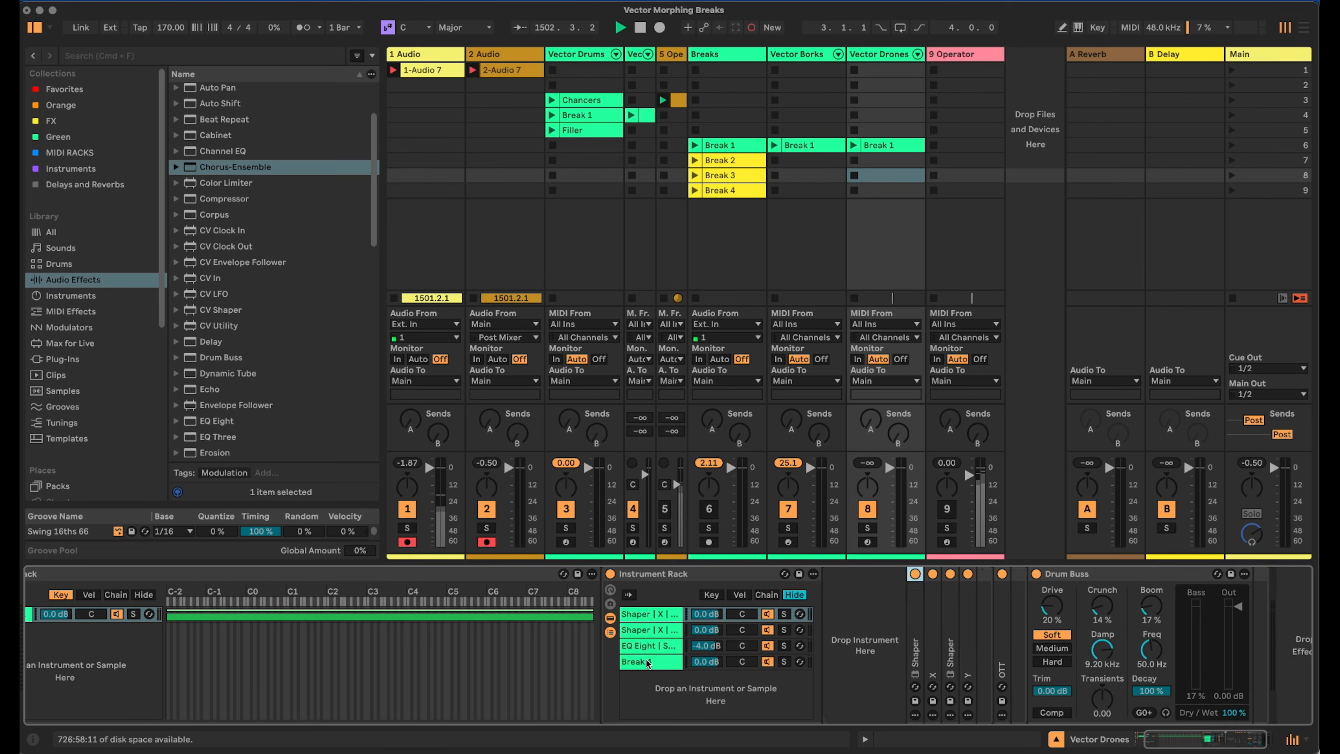
{"action": "left_click", "coordinate": [890, 577]}
{"action": "key", "text": "Delete"}
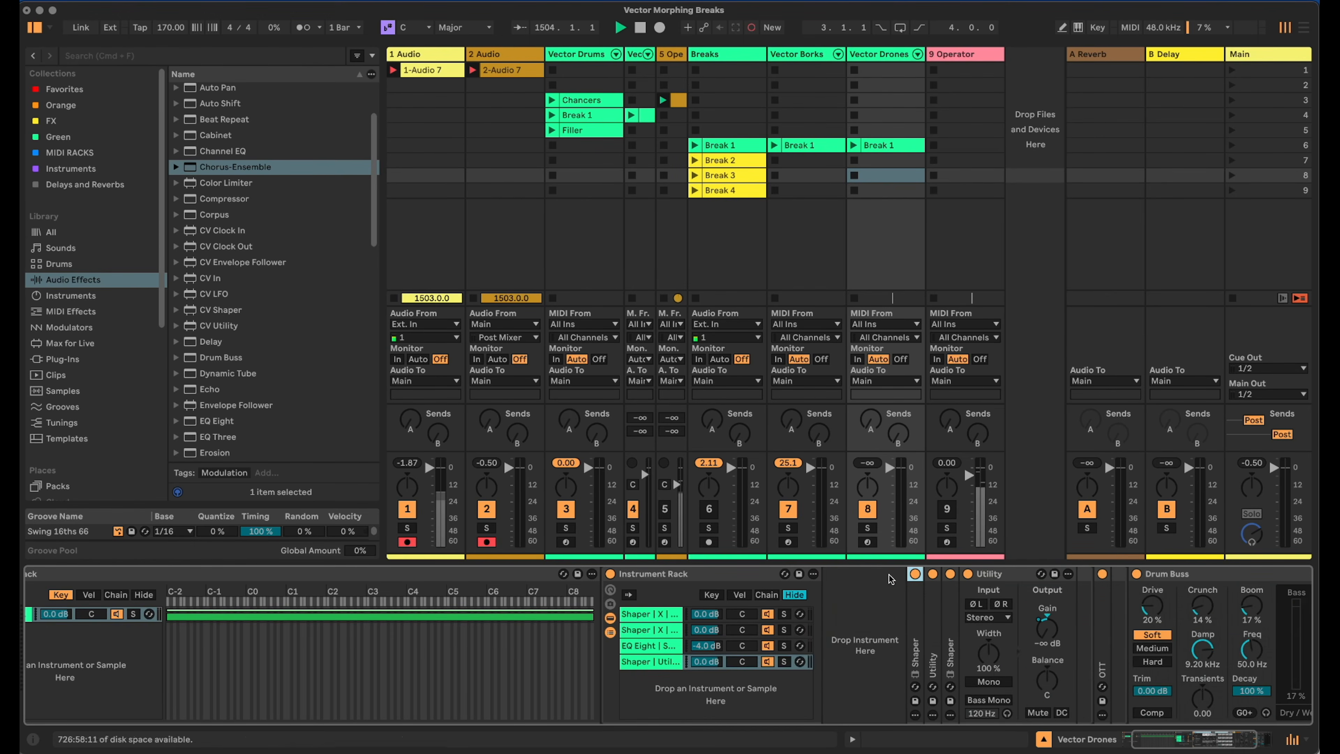
Load Outside Gentle.WAV from the Samples folder's Rain on Window recordings into the first chain and set its Gain to 9.6 dB.
{"action": "left_click", "coordinate": [650, 615]}
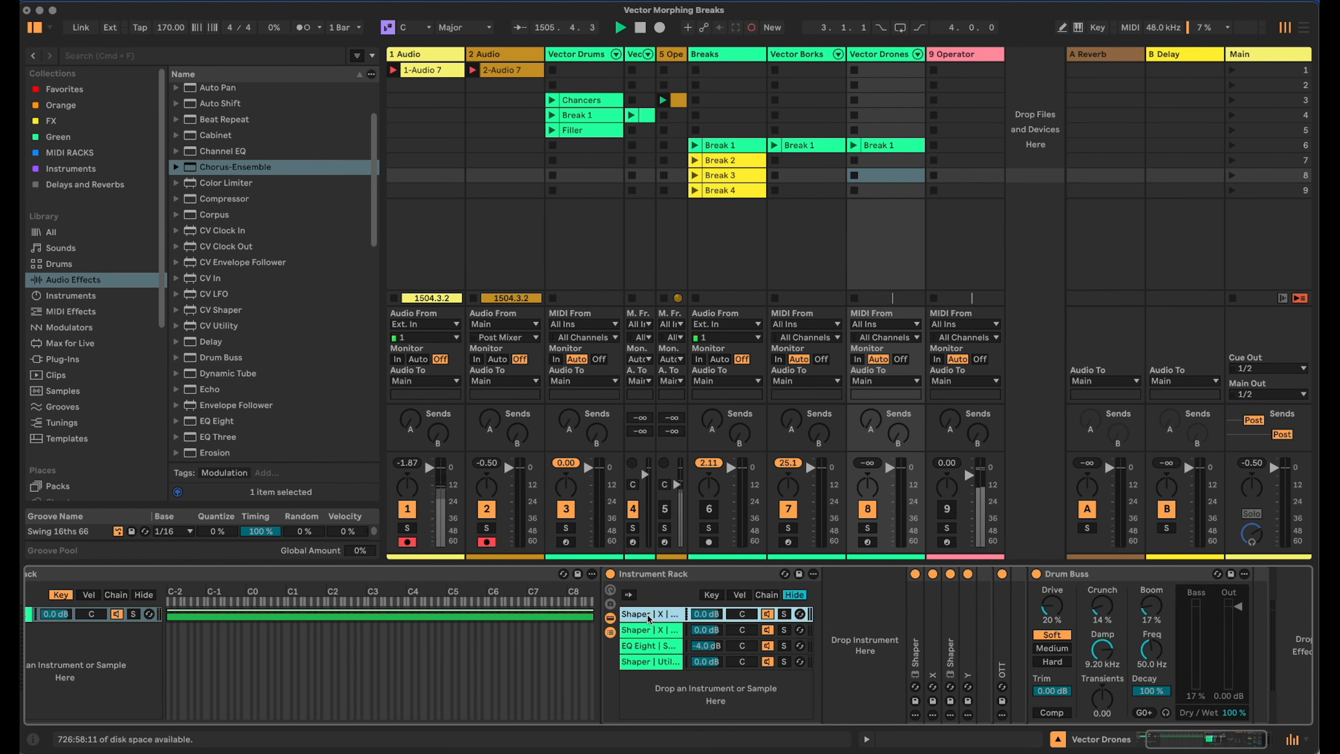
{"action": "scroll", "coordinate": [146, 460], "scroll_direction": "down", "scroll_amount": 6}
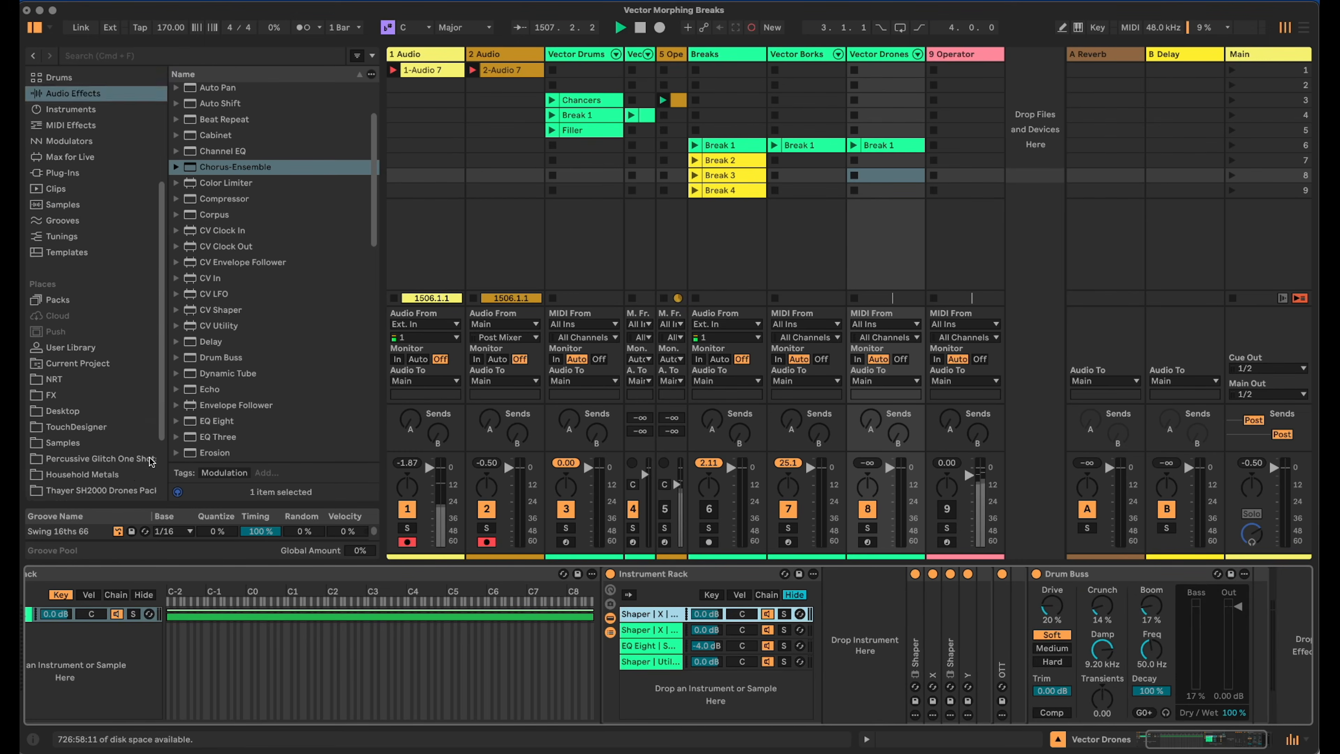
{"action": "left_click", "coordinate": [88, 409]}
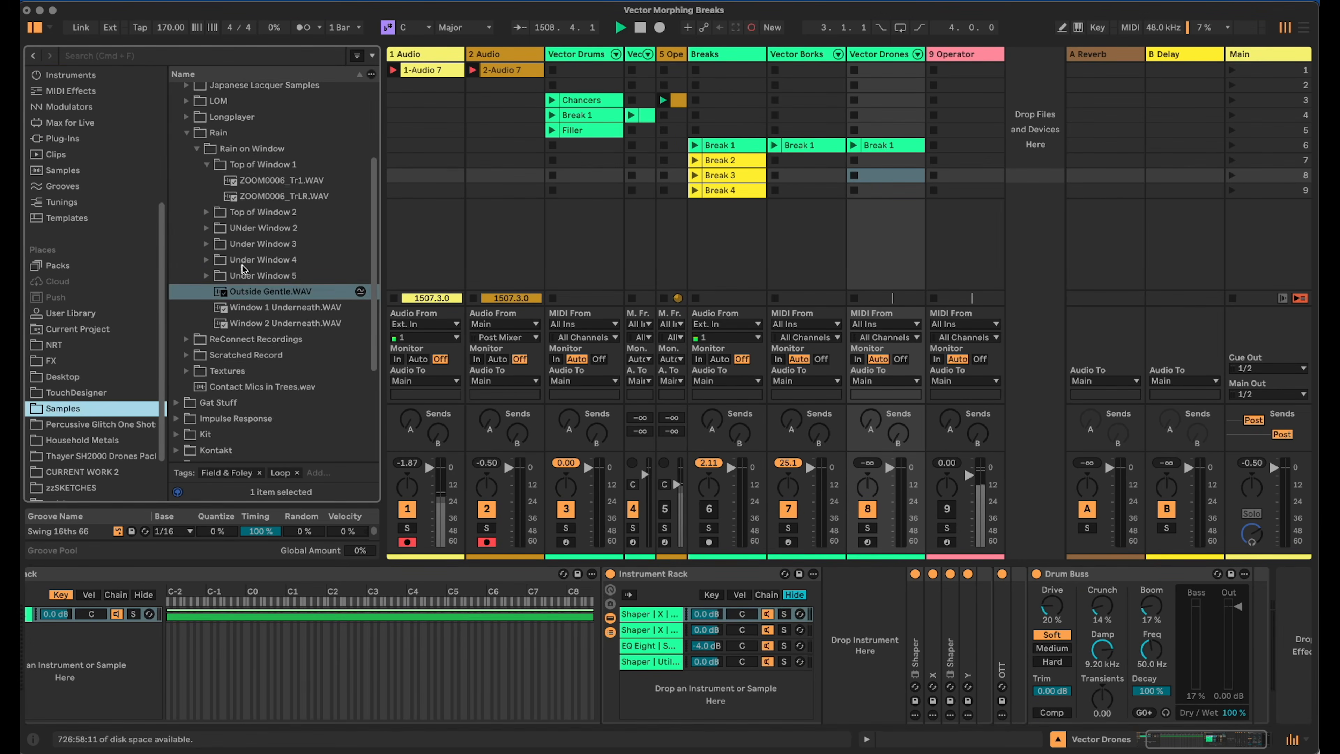
{"action": "scroll", "coordinate": [242, 269], "scroll_direction": "up", "scroll_amount": 1}
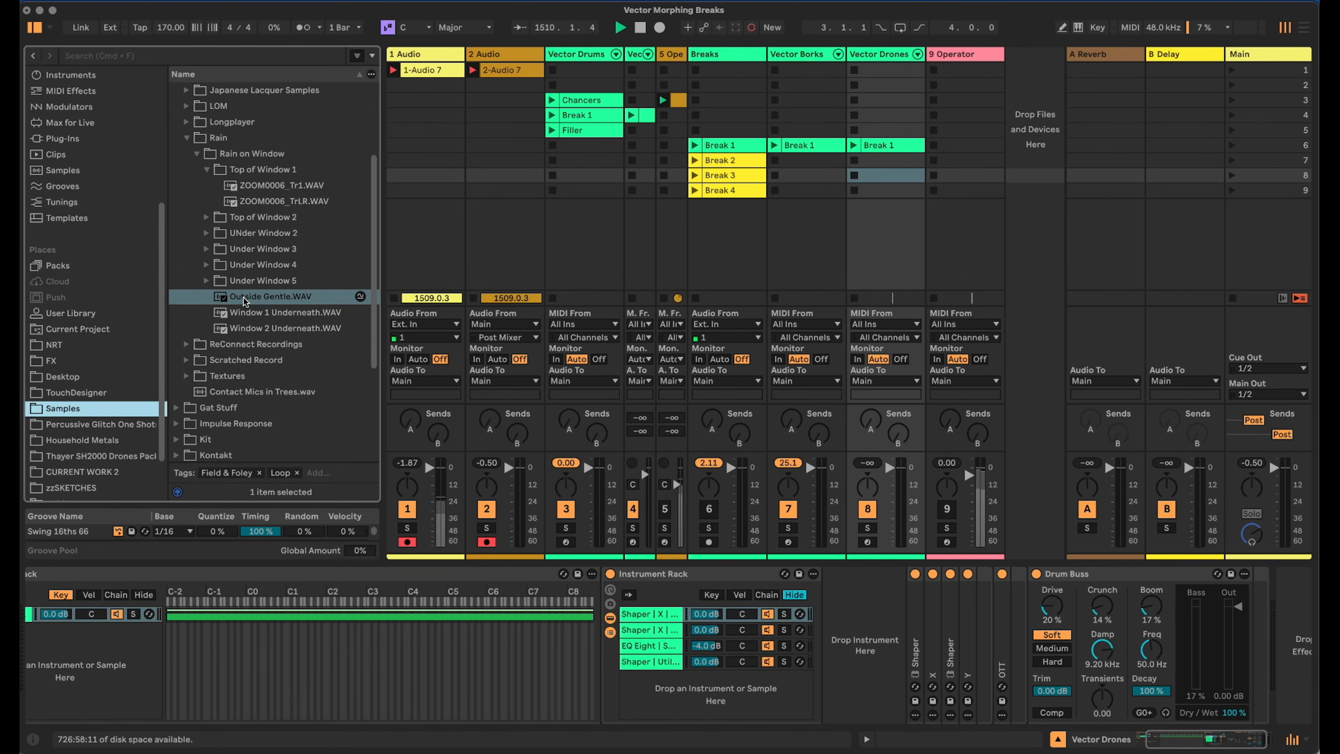
{"action": "left_click_drag", "start_coordinate": [247, 300], "coordinate": [832, 616]}
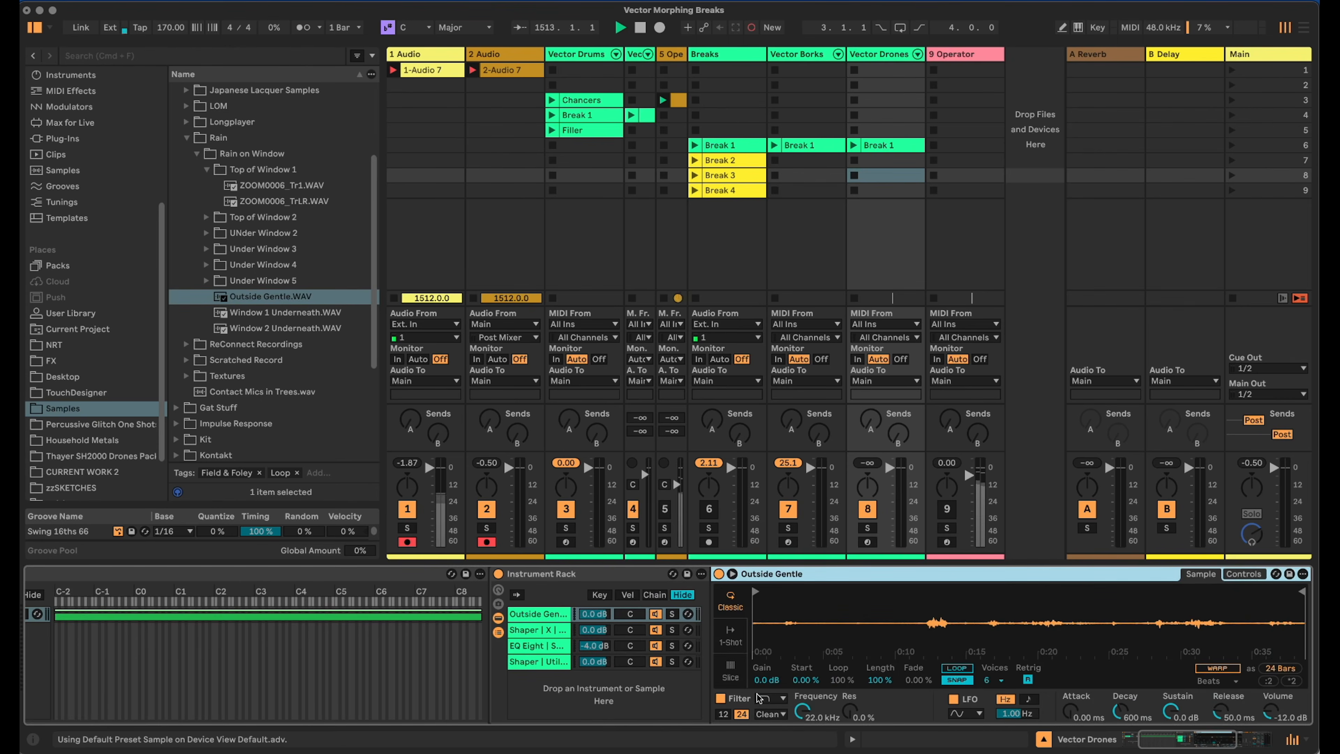
{"action": "left_click_drag", "start_coordinate": [765, 679], "coordinate": [765, 642]}
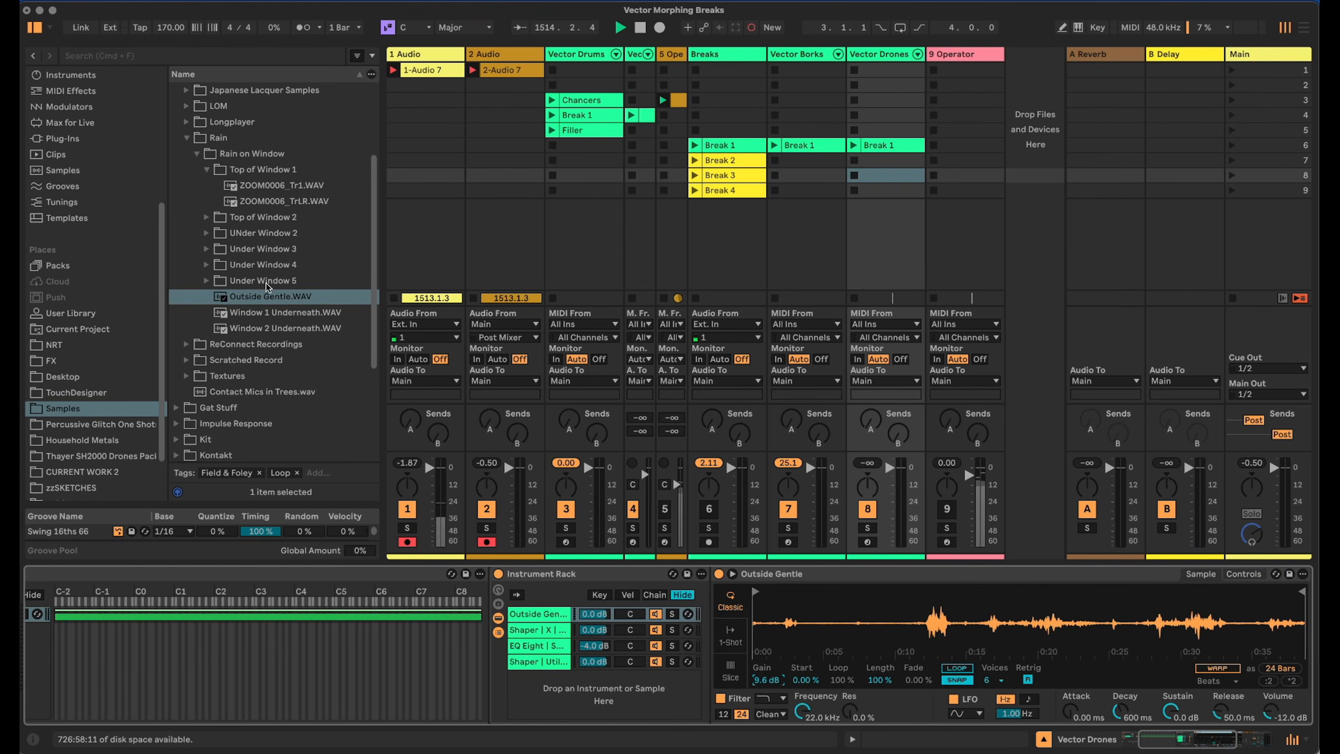
Load Minor Variations.wav from the Modular folder's Thayer SH2000 Drones Pack into the inner rack's second chain.
{"action": "scroll", "coordinate": [269, 288], "scroll_direction": "up", "scroll_amount": 5}
{"action": "left_click", "coordinate": [176, 153]}
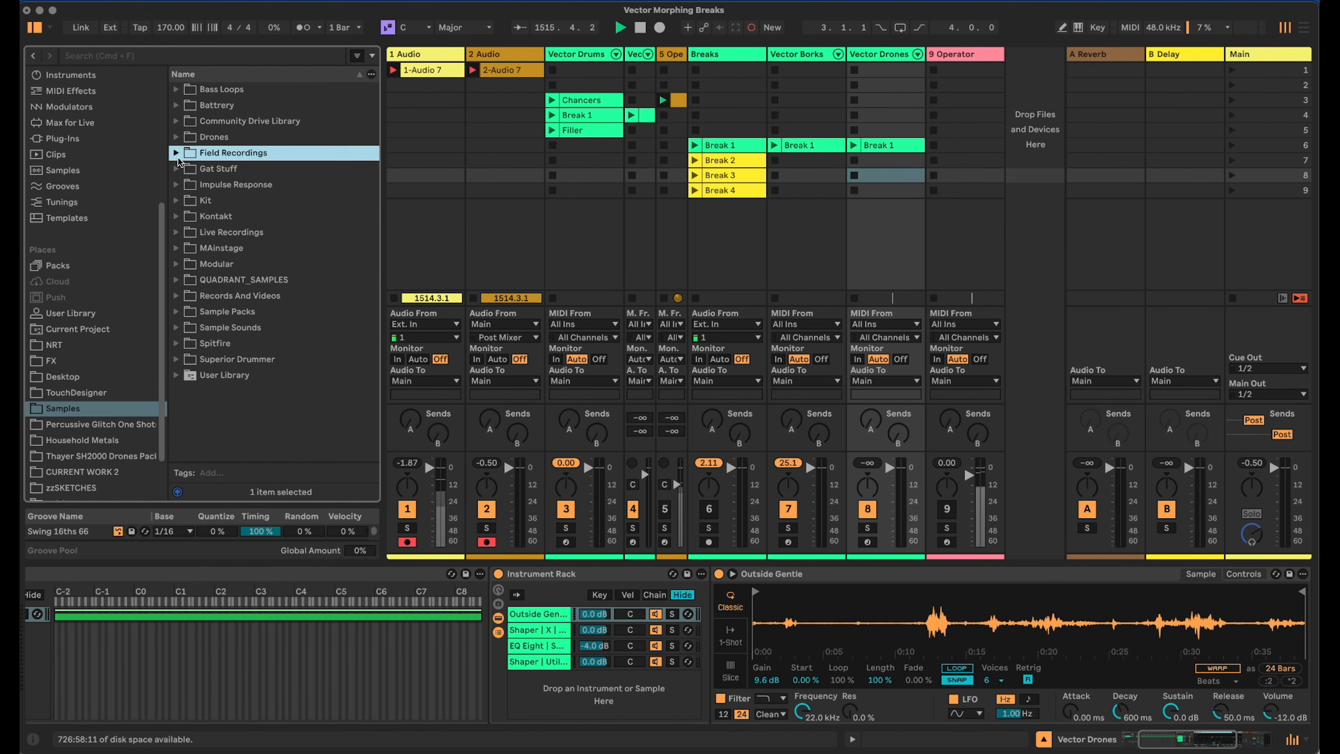
{"action": "left_click", "coordinate": [178, 265]}
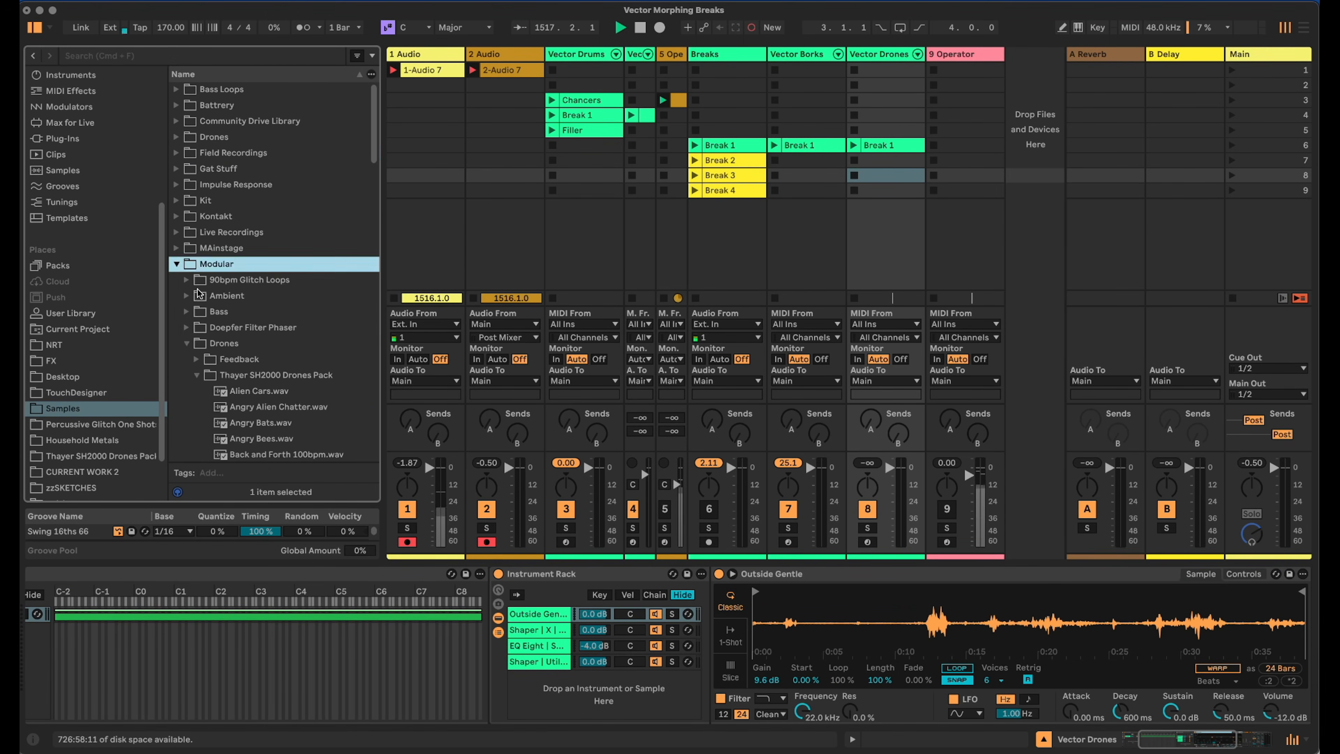
{"action": "scroll", "coordinate": [314, 369], "scroll_direction": "down", "scroll_amount": 6}
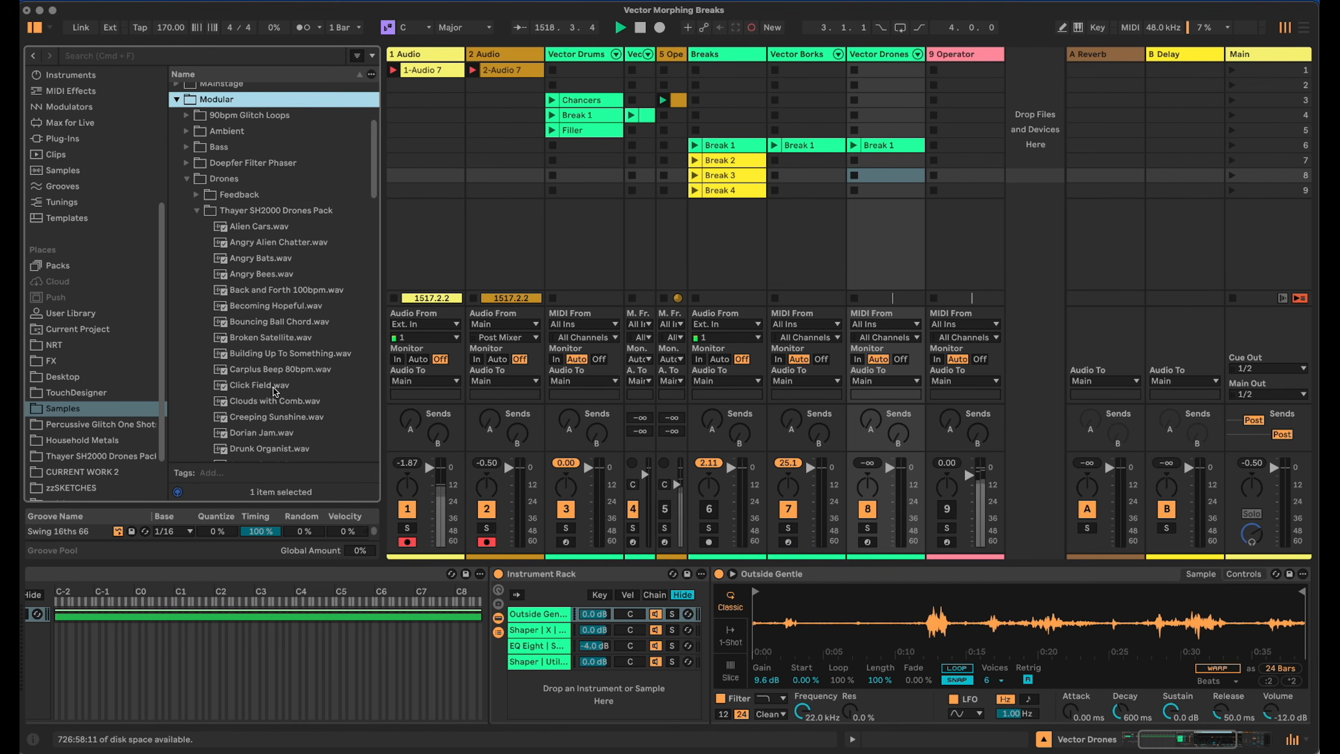
{"action": "scroll", "coordinate": [268, 407], "scroll_direction": "down", "scroll_amount": 6}
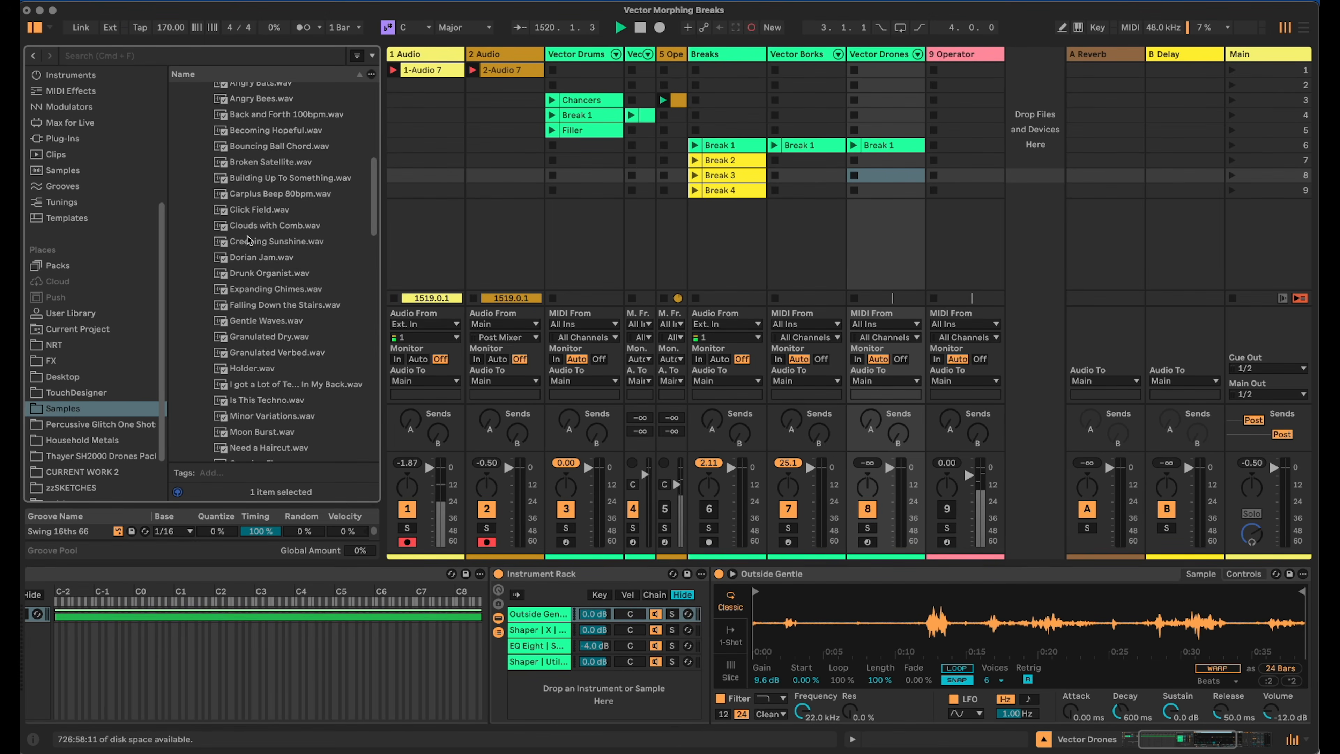
{"action": "scroll", "coordinate": [247, 240], "scroll_direction": "down", "scroll_amount": 13}
{"action": "scroll", "coordinate": [245, 245], "scroll_direction": "up", "scroll_amount": 8}
{"action": "left_click", "coordinate": [246, 247]}
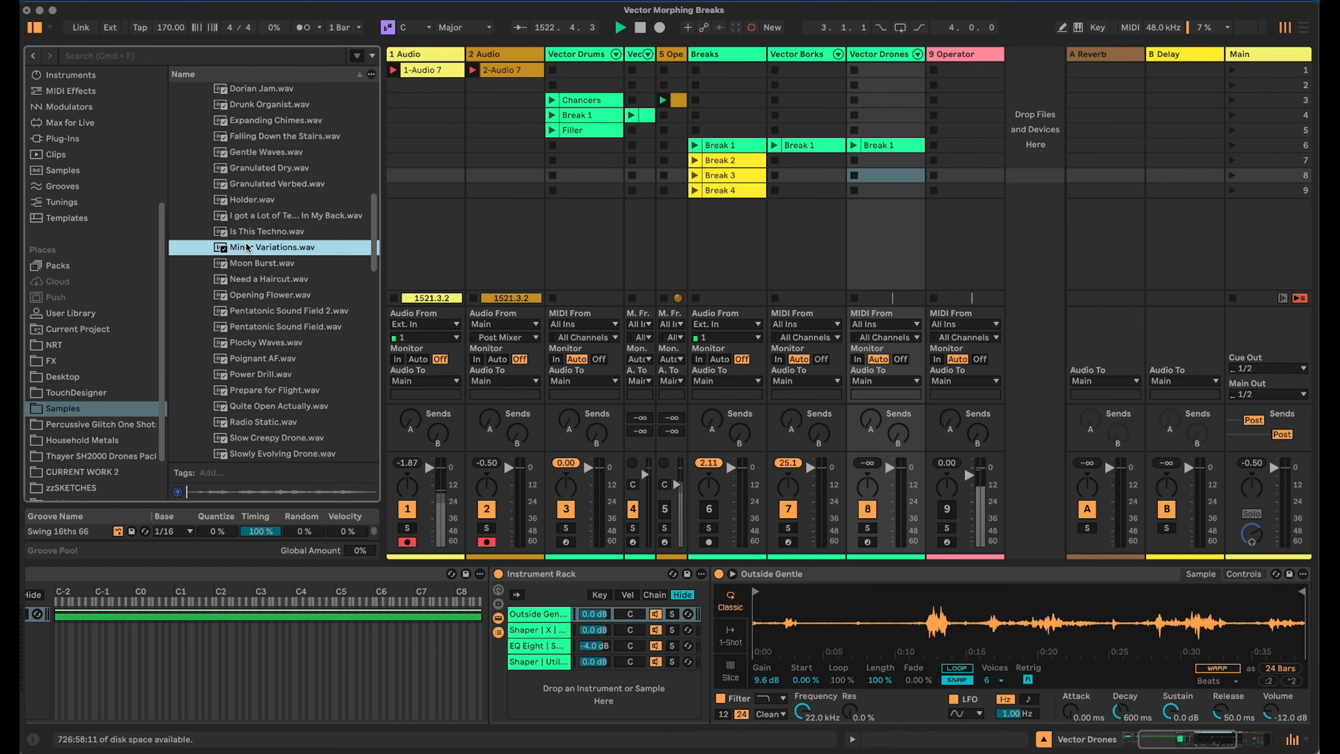
{"action": "left_click", "coordinate": [532, 630]}
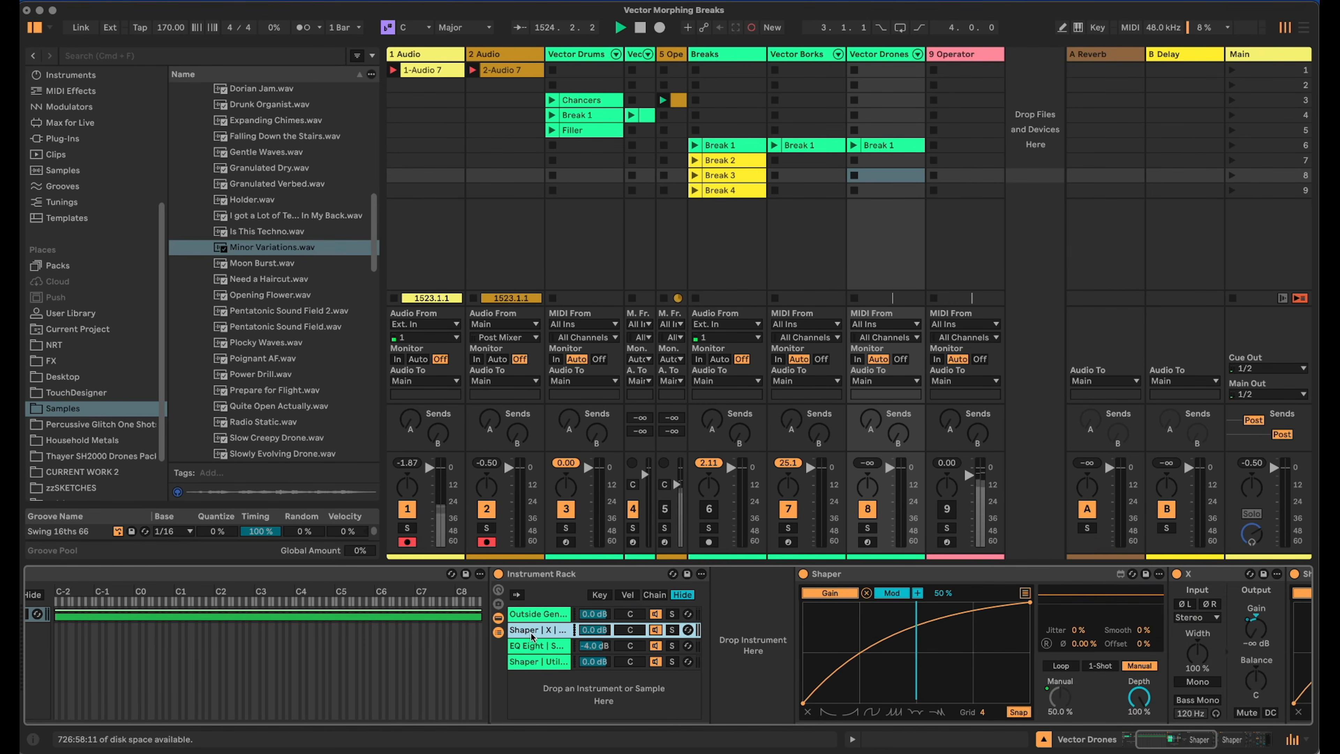
{"action": "left_click_drag", "start_coordinate": [248, 247], "coordinate": [718, 642]}
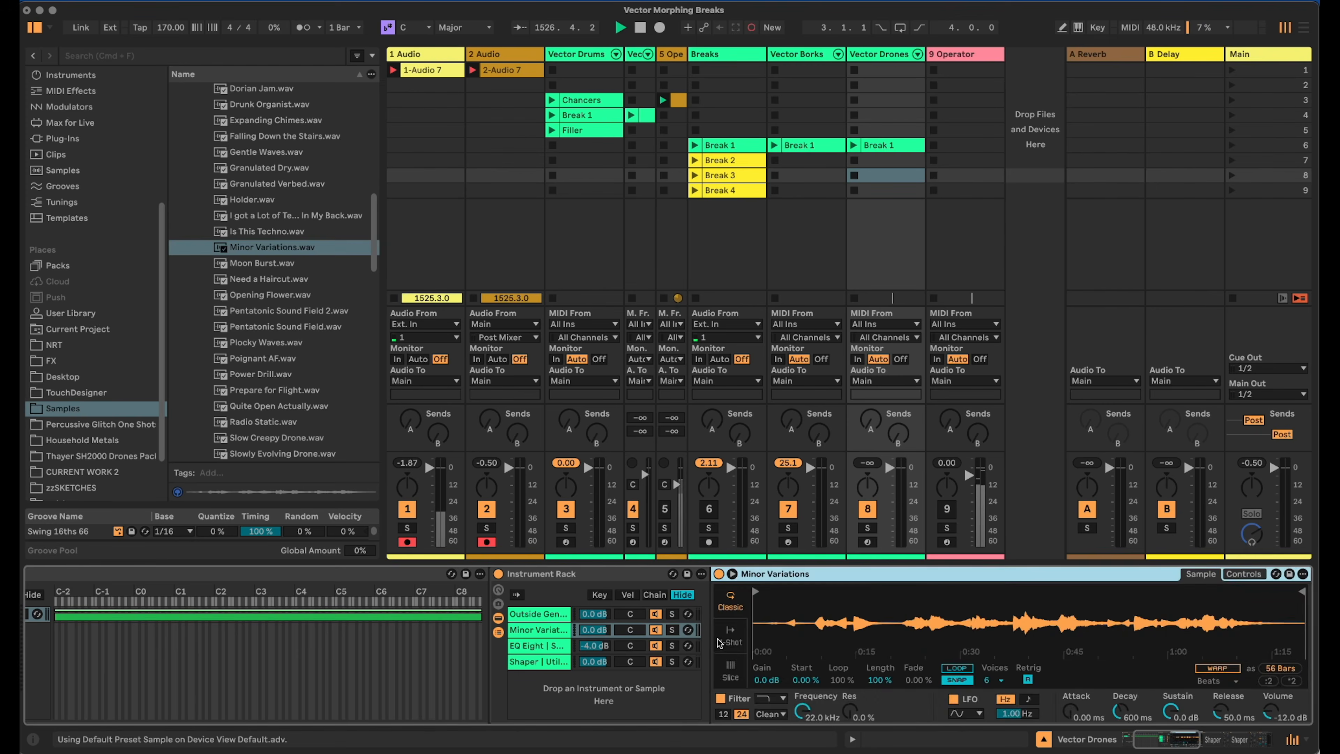
Load Pentatonic Sound Field 2.wav into the third chain and Power Drill.wav into the fourth chain.
{"action": "left_click", "coordinate": [542, 648]}
{"action": "left_click_drag", "start_coordinate": [255, 316], "coordinate": [731, 628]}
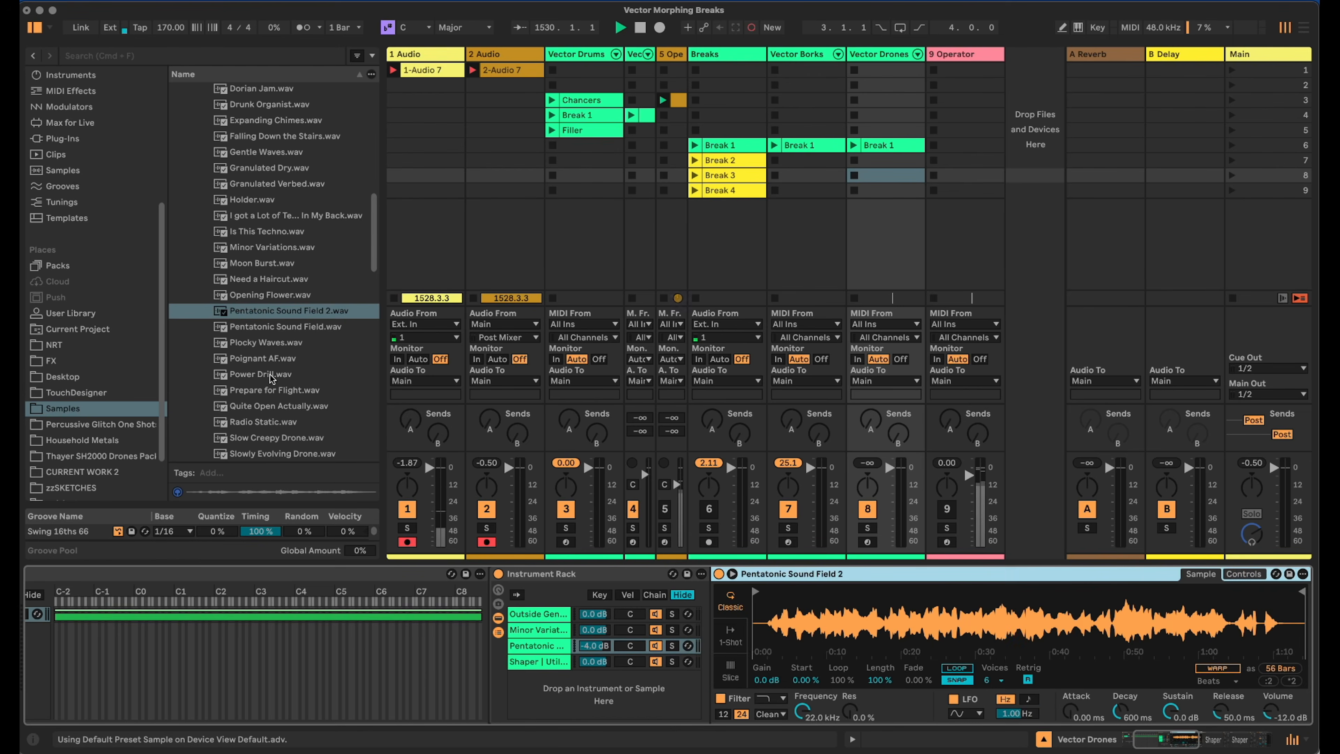
{"action": "left_click", "coordinate": [534, 661]}
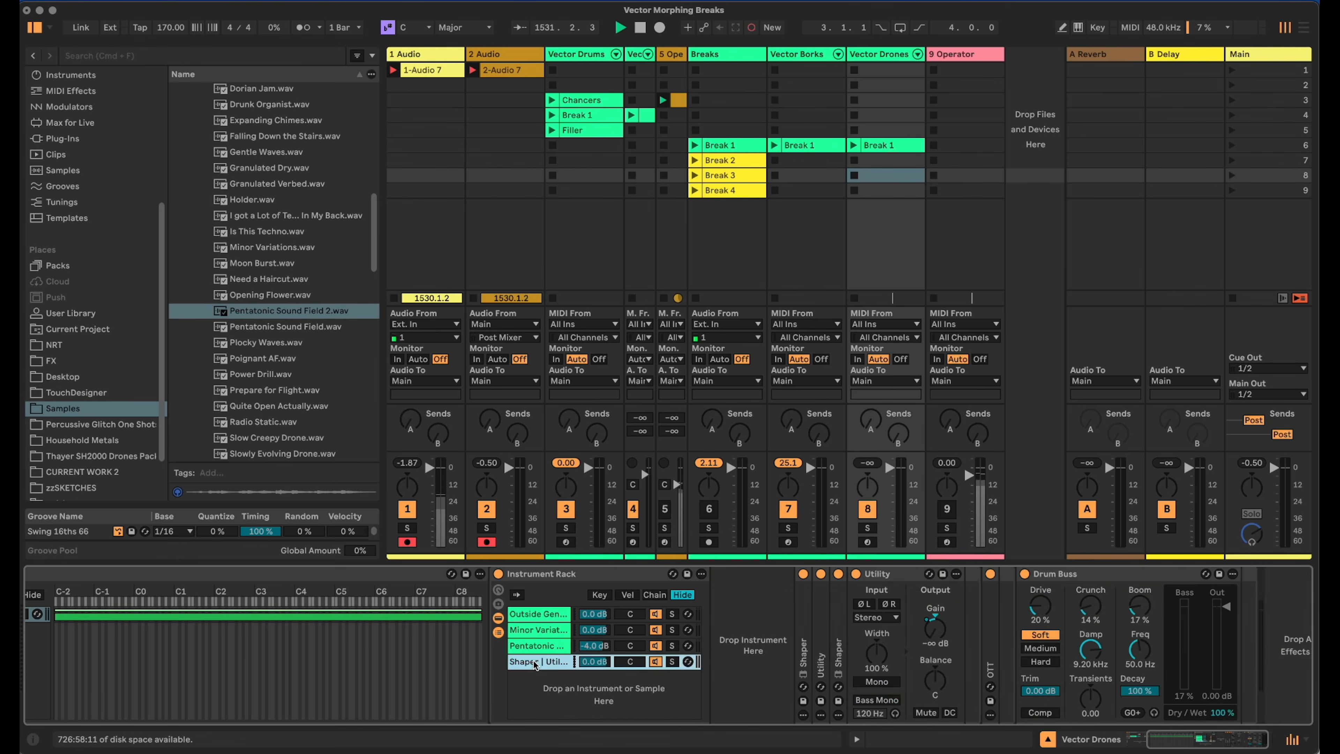
{"action": "left_click_drag", "start_coordinate": [252, 374], "coordinate": [723, 687]}
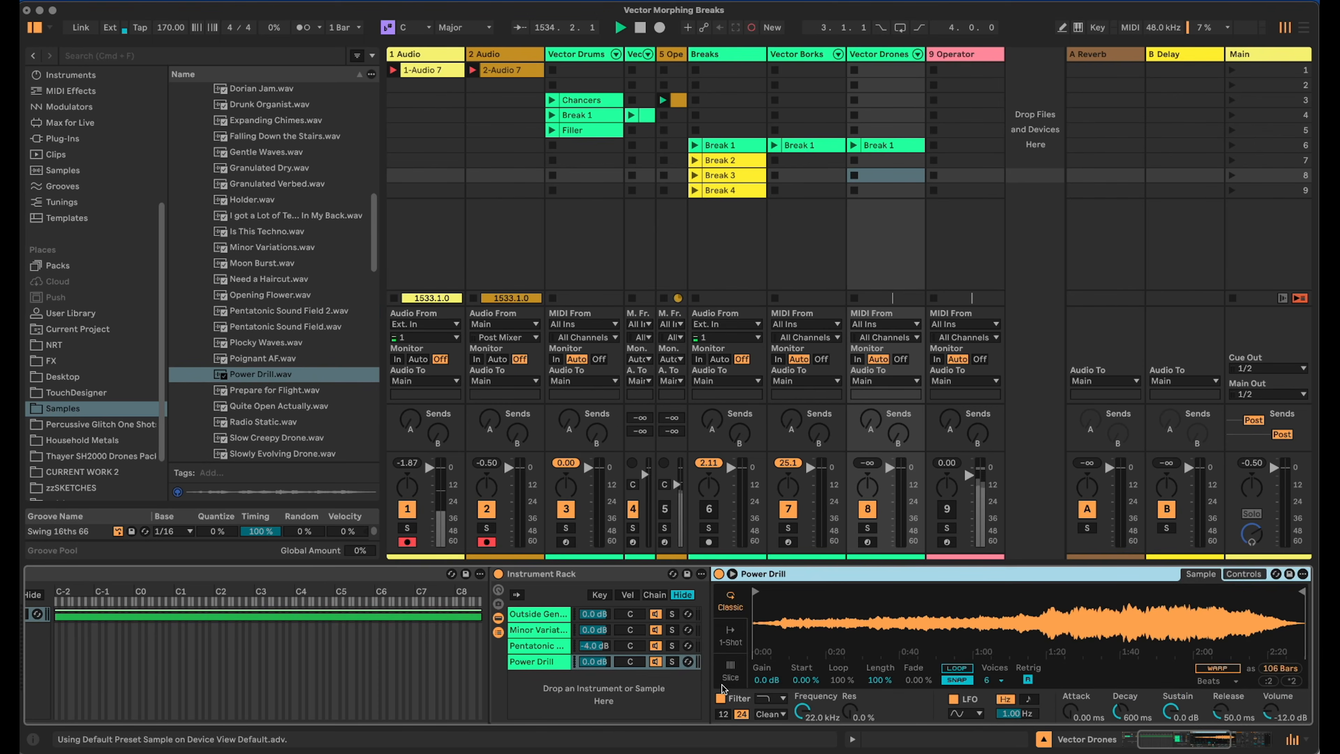
Open the Break 1 clip on Vector Drones in an enlarged note editor and delete all its notes.
{"action": "double_click", "coordinate": [891, 149]}
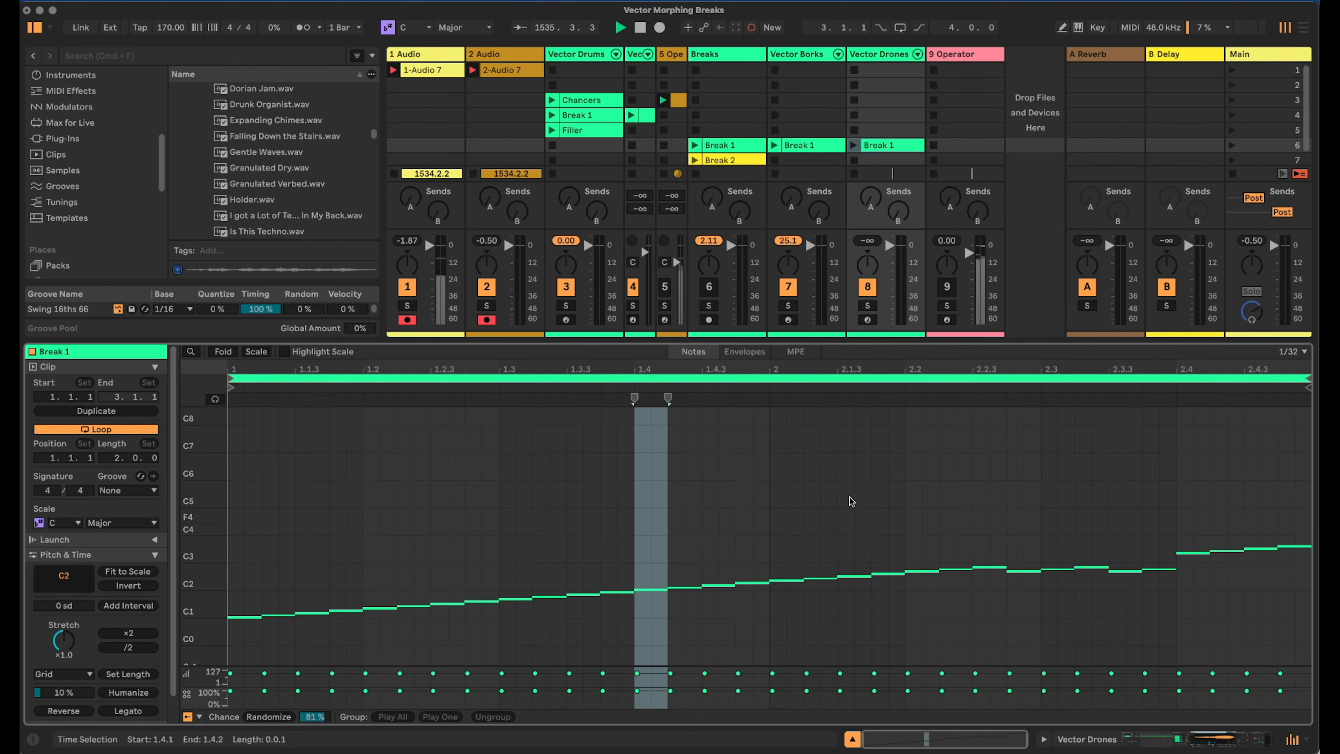
{"action": "left_click_drag", "start_coordinate": [837, 342], "coordinate": [801, 132]}
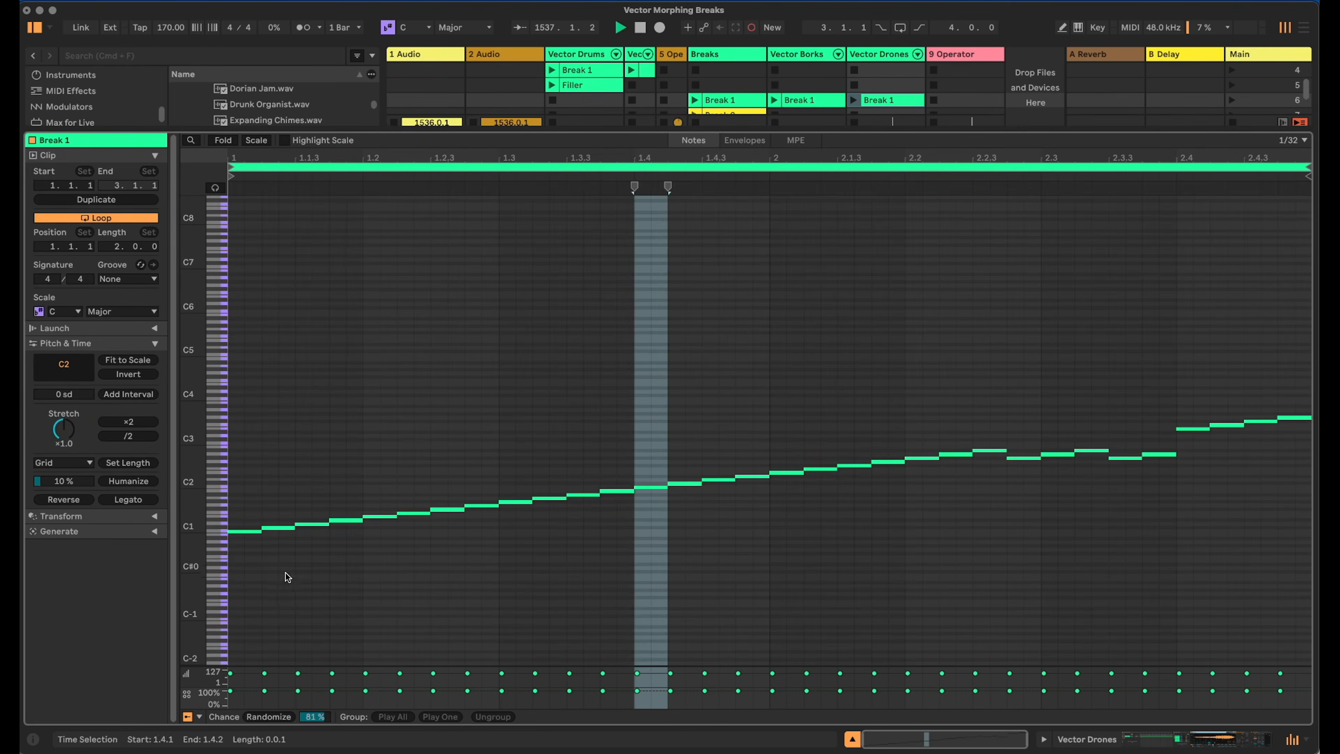
{"action": "key", "text": "super+a"}
{"action": "key", "text": "Delete"}
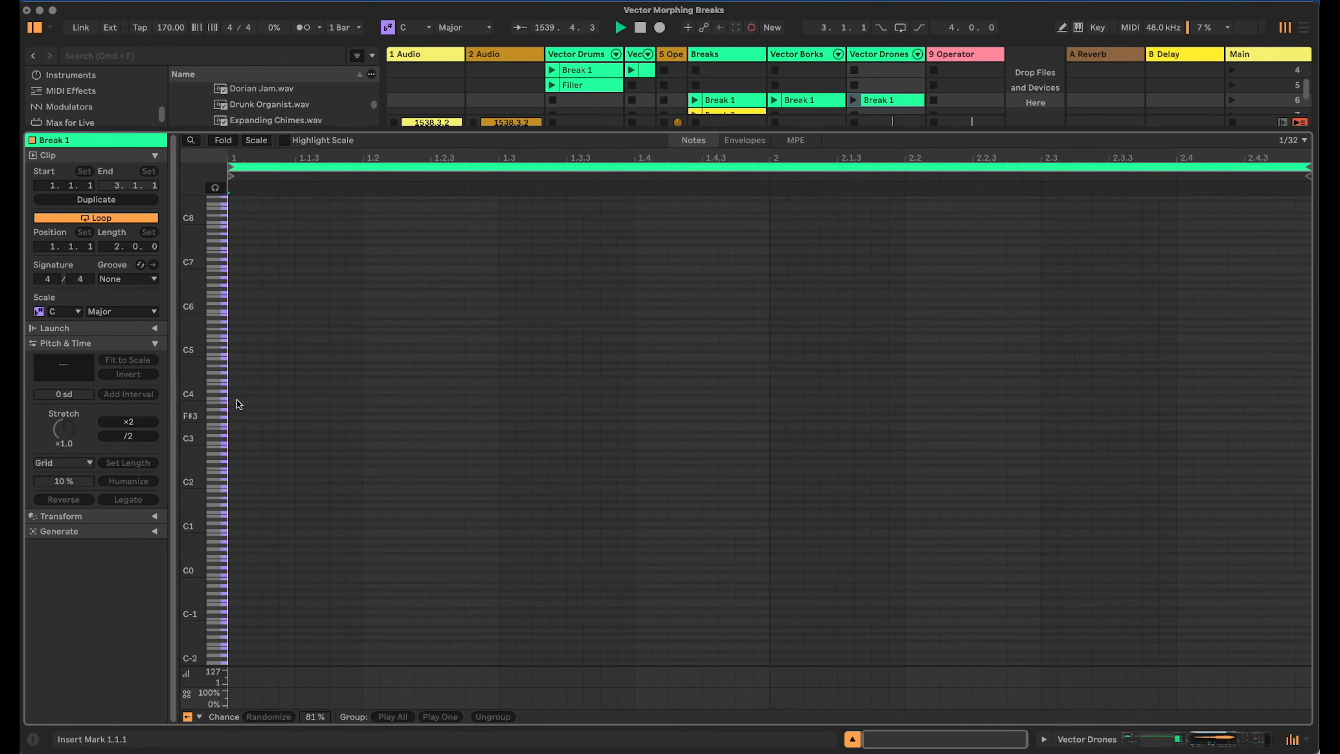
Add a C3 note at the clip's start, set the loop length to 4 bars, and apply Legato so the note fills the loop.
{"action": "double_click", "coordinate": [234, 444]}
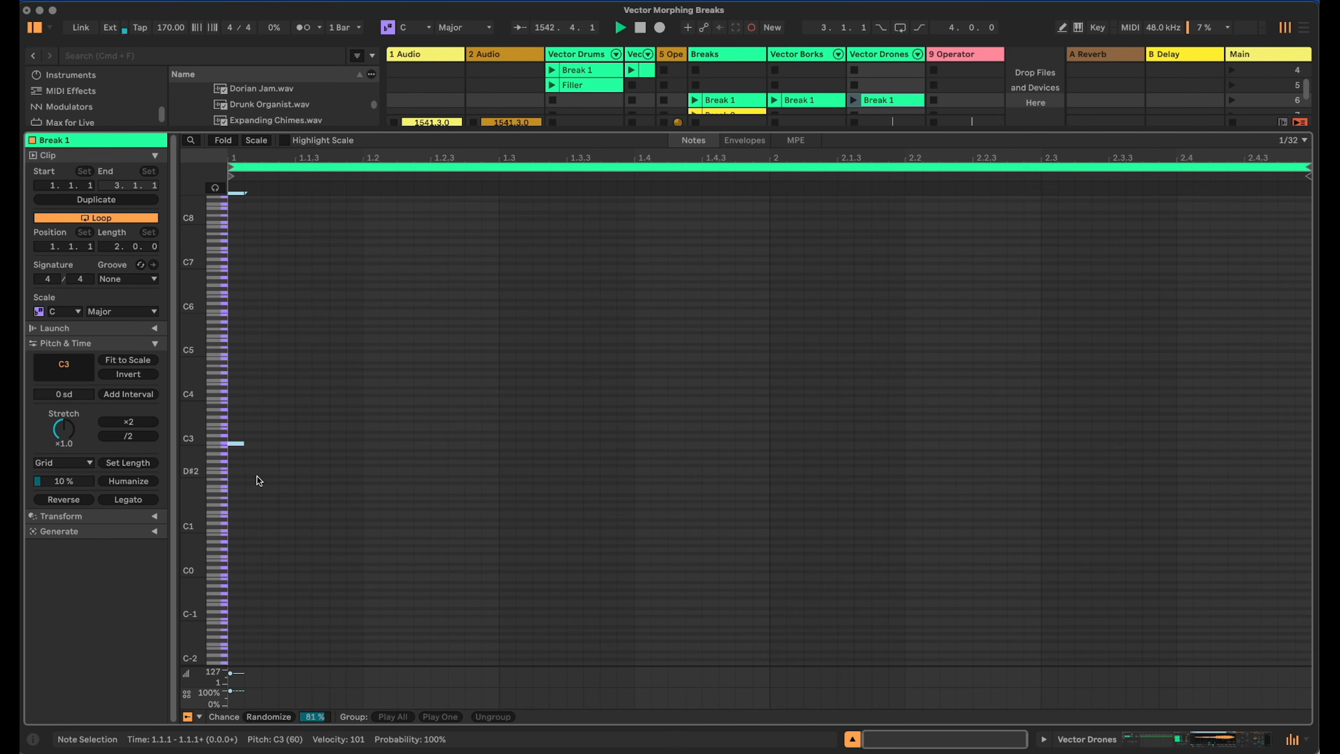
{"action": "left_click", "coordinate": [120, 498]}
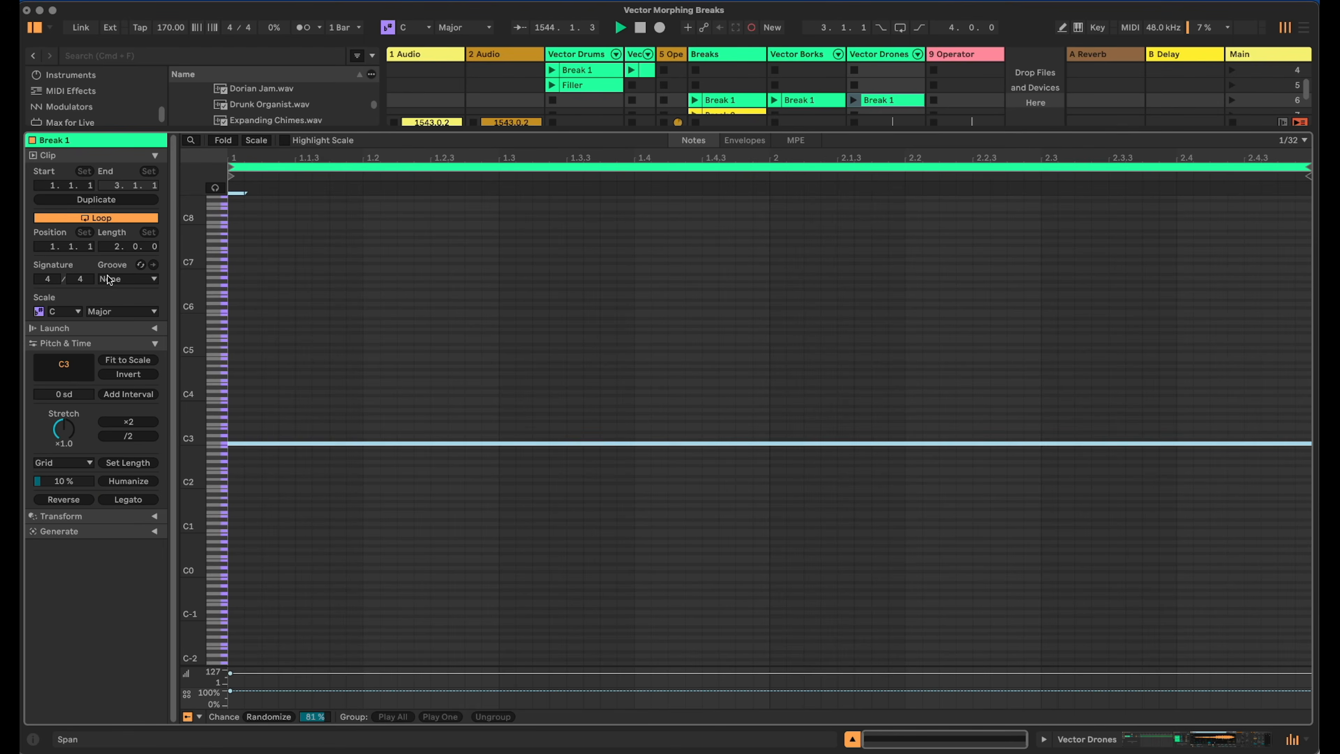
{"action": "scroll", "coordinate": [119, 246], "scroll_direction": "up", "scroll_amount": 2}
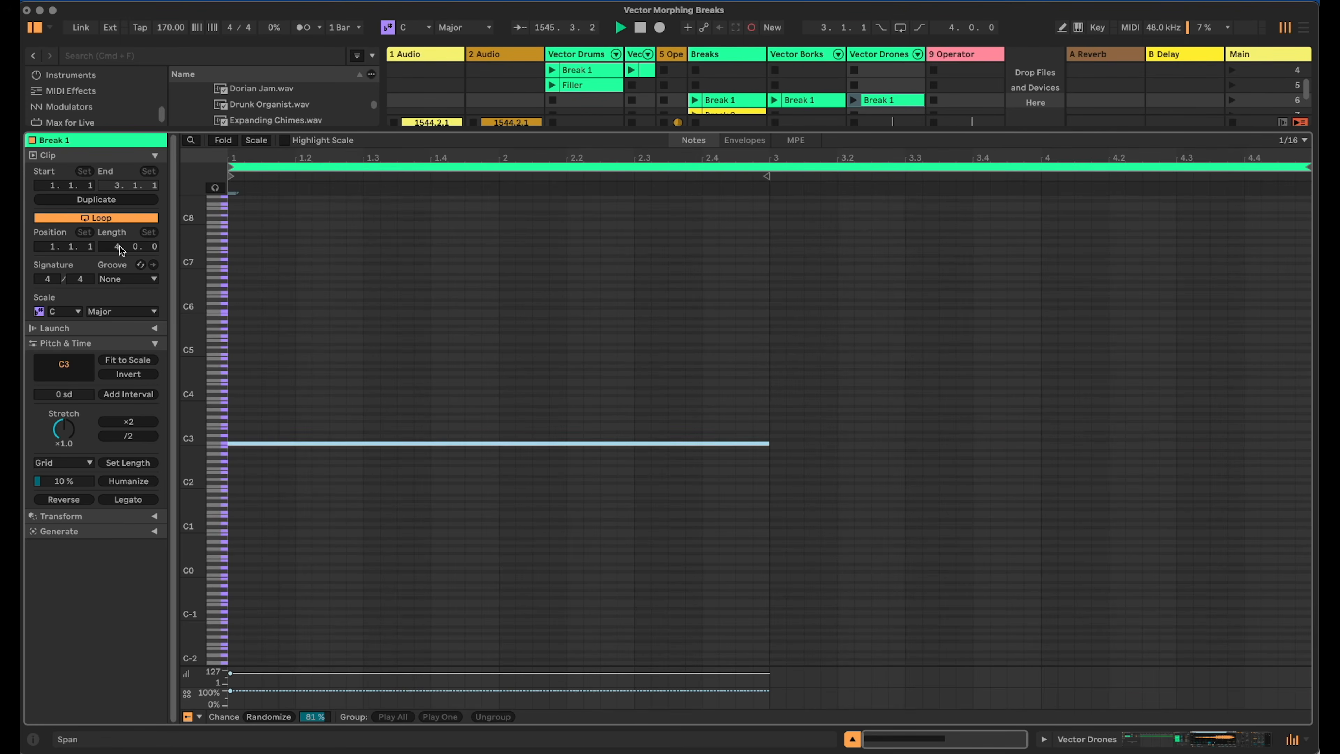
{"action": "left_click_drag", "start_coordinate": [381, 364], "coordinate": [357, 537]}
{"action": "left_click", "coordinate": [120, 499]}
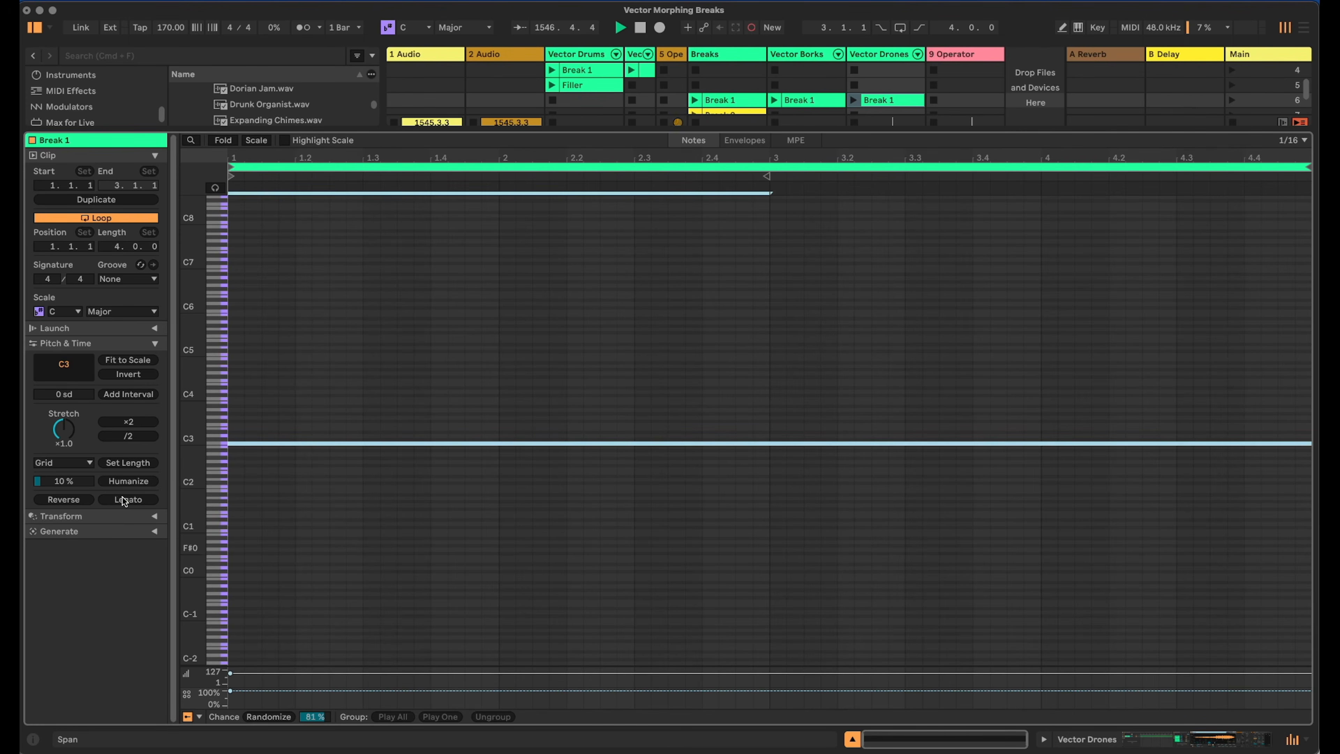
Shrink the note editor, launch the Break 1 clip on Vector Drones, and return to the track's devices.
{"action": "left_click_drag", "start_coordinate": [976, 133], "coordinate": [1000, 527]}
{"action": "left_click", "coordinate": [853, 145]}
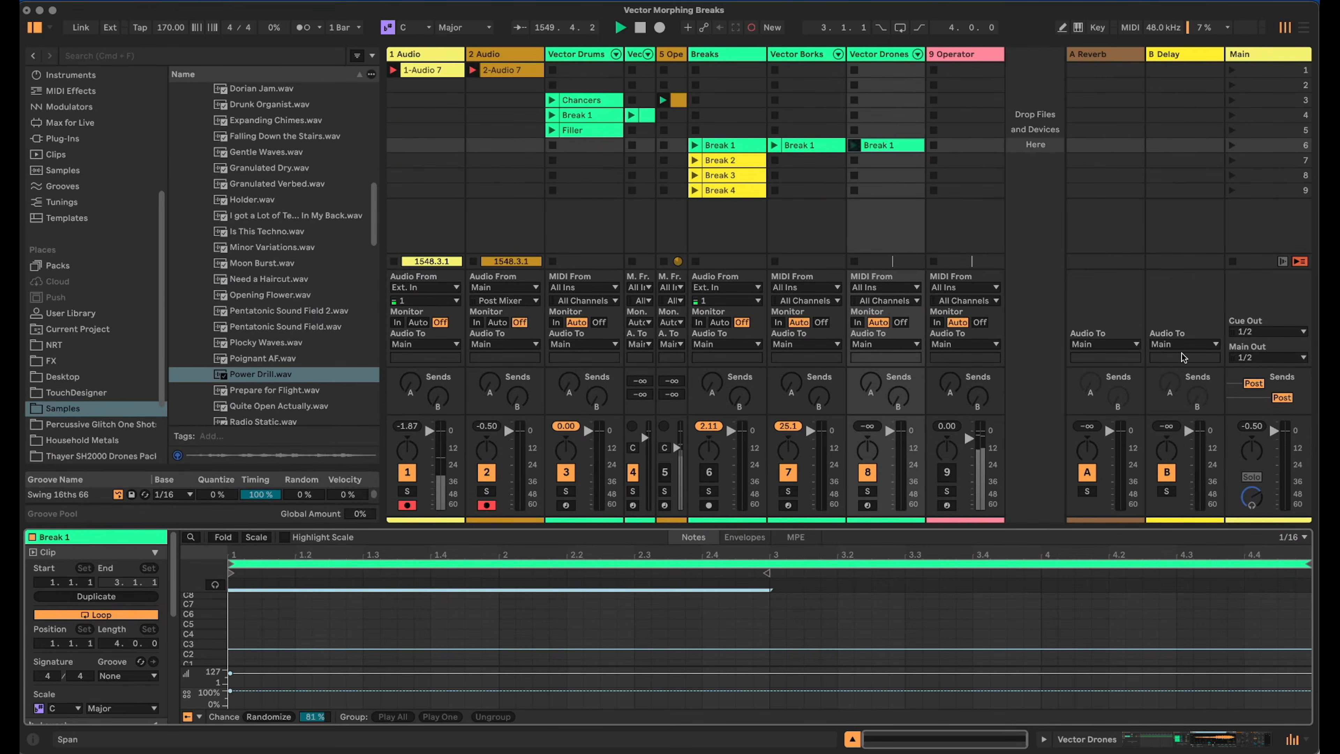
{"action": "key", "text": "shift+Tab"}
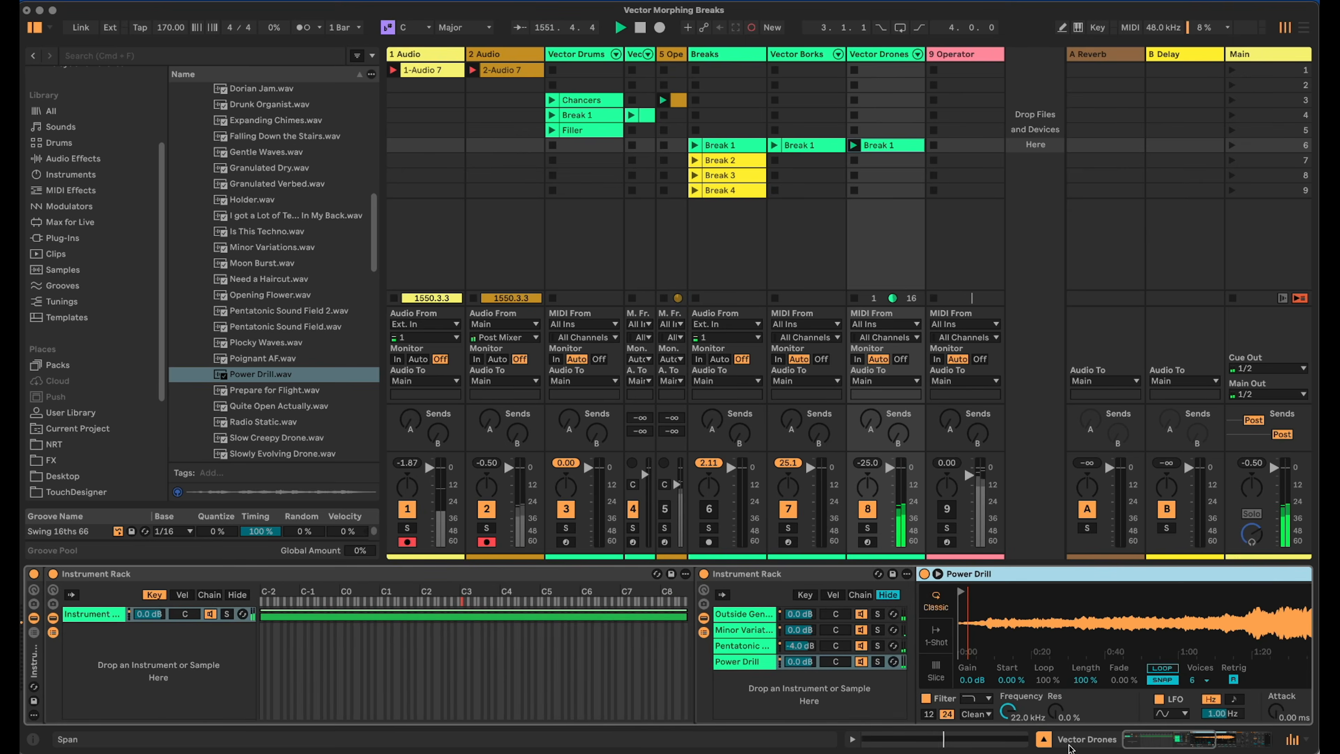
Show the macros of all three nested Instrument Racks and set the innermost rack's X to 100% and Y to 34.6%.
{"action": "left_click", "coordinate": [33, 589]}
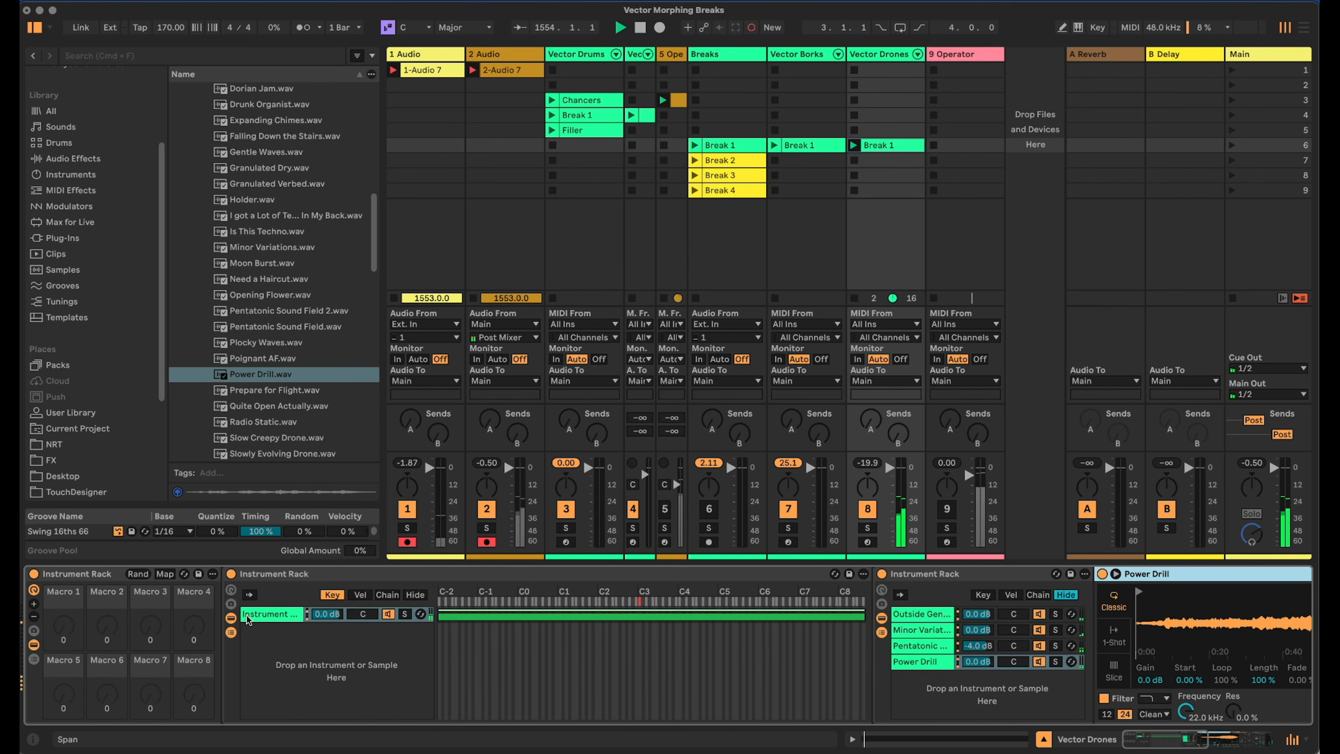
{"action": "left_click", "coordinate": [230, 589]}
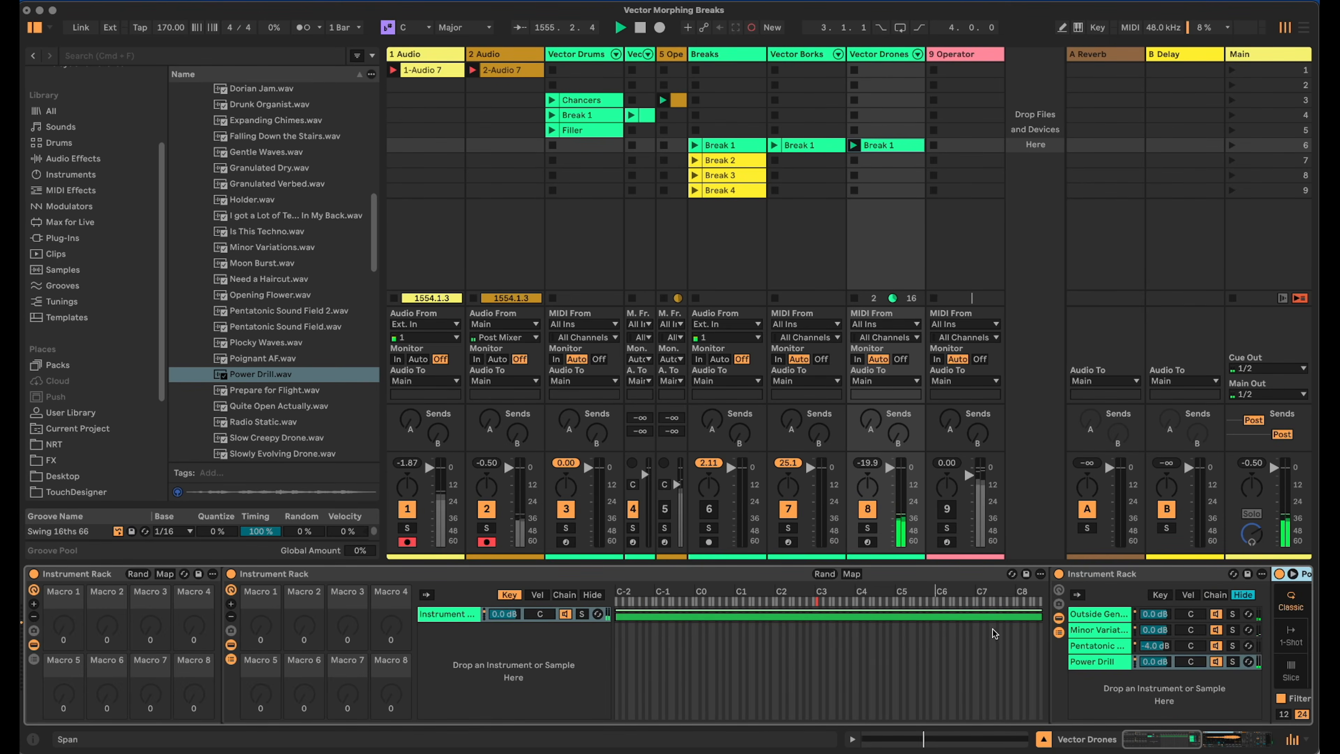
{"action": "left_click", "coordinate": [1058, 589]}
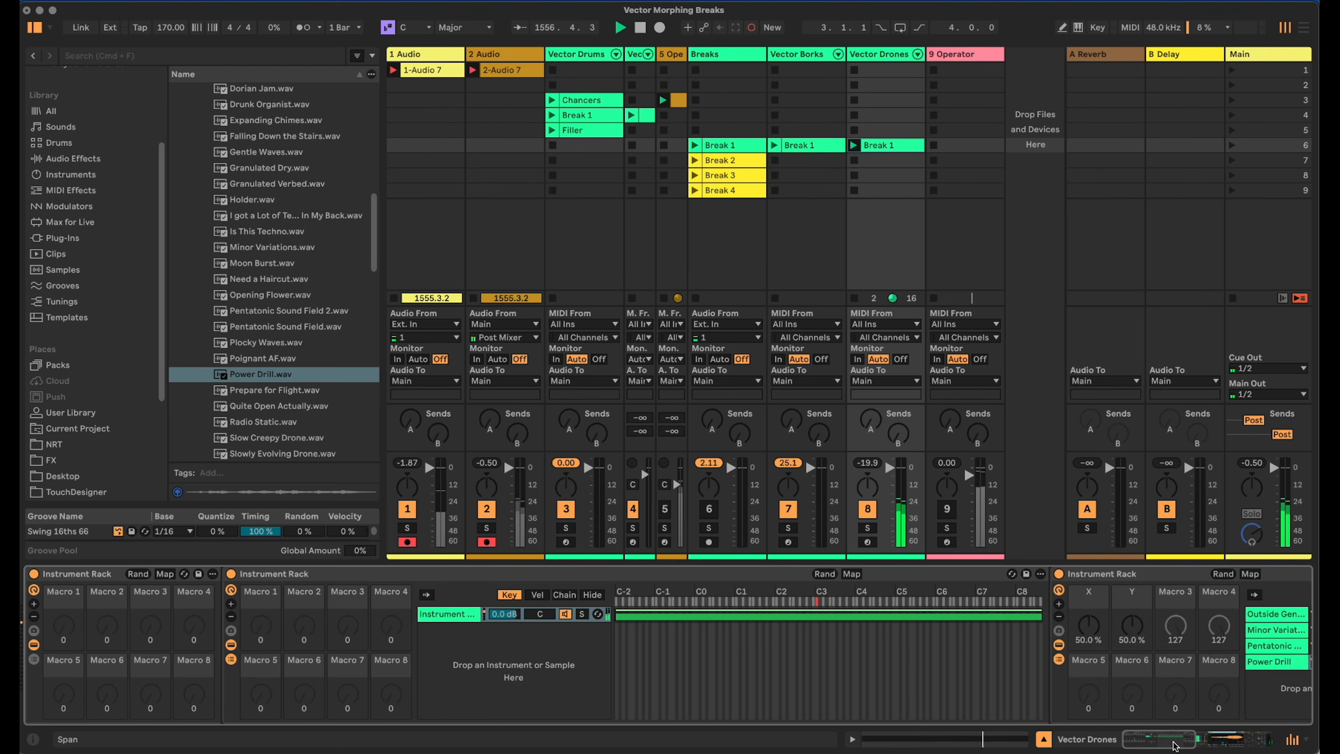
{"action": "left_click", "coordinate": [1173, 744]}
{"action": "left_click_drag", "start_coordinate": [505, 628], "coordinate": [465, 578]}
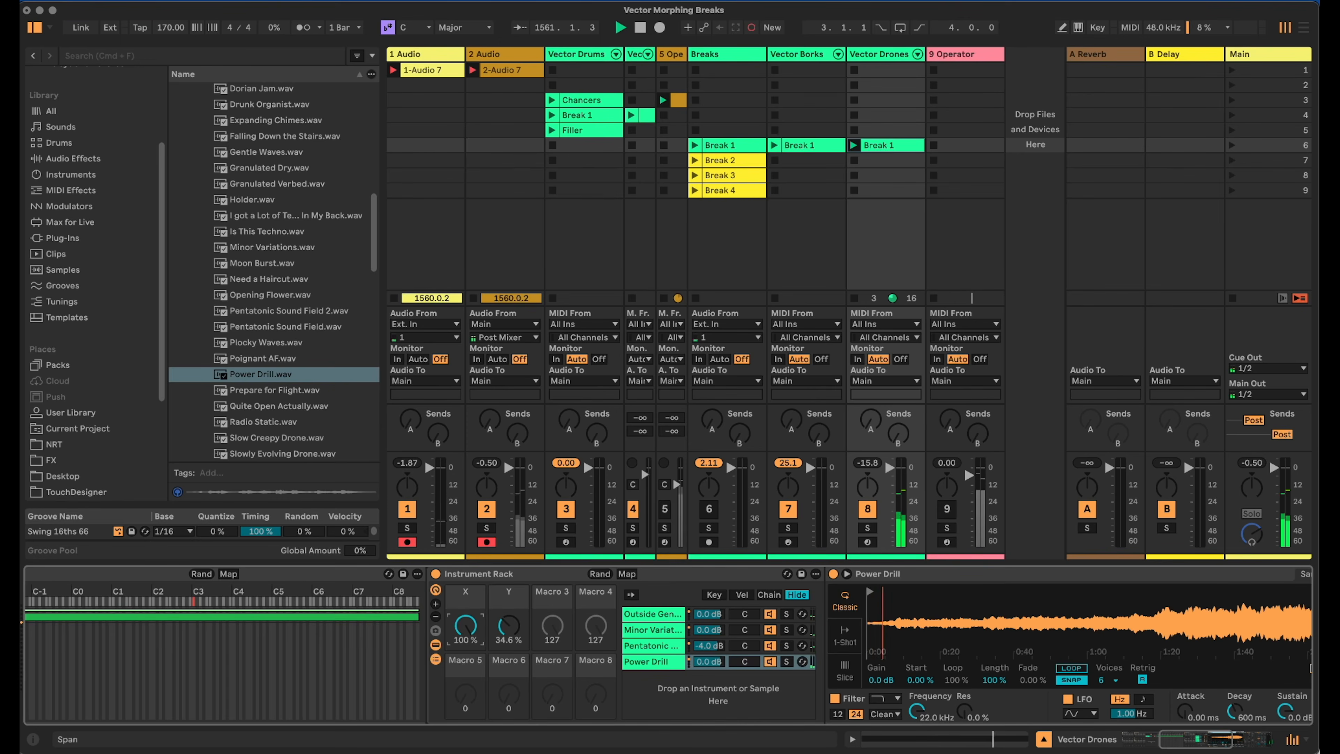
Fold the innermost Instrument Rack and delete the Drum Buss that follows OTT on Vector Drones.
{"action": "double_click", "coordinate": [484, 576]}
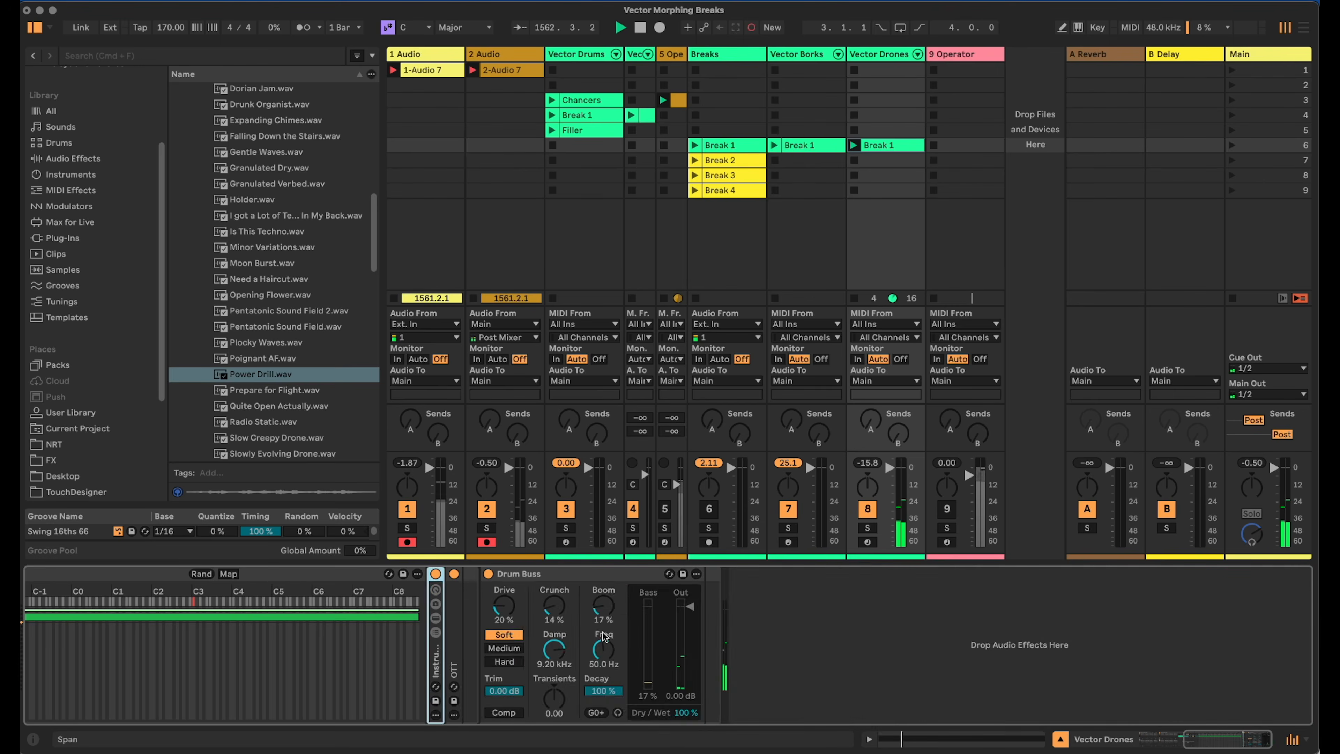
{"action": "double_click", "coordinate": [436, 660]}
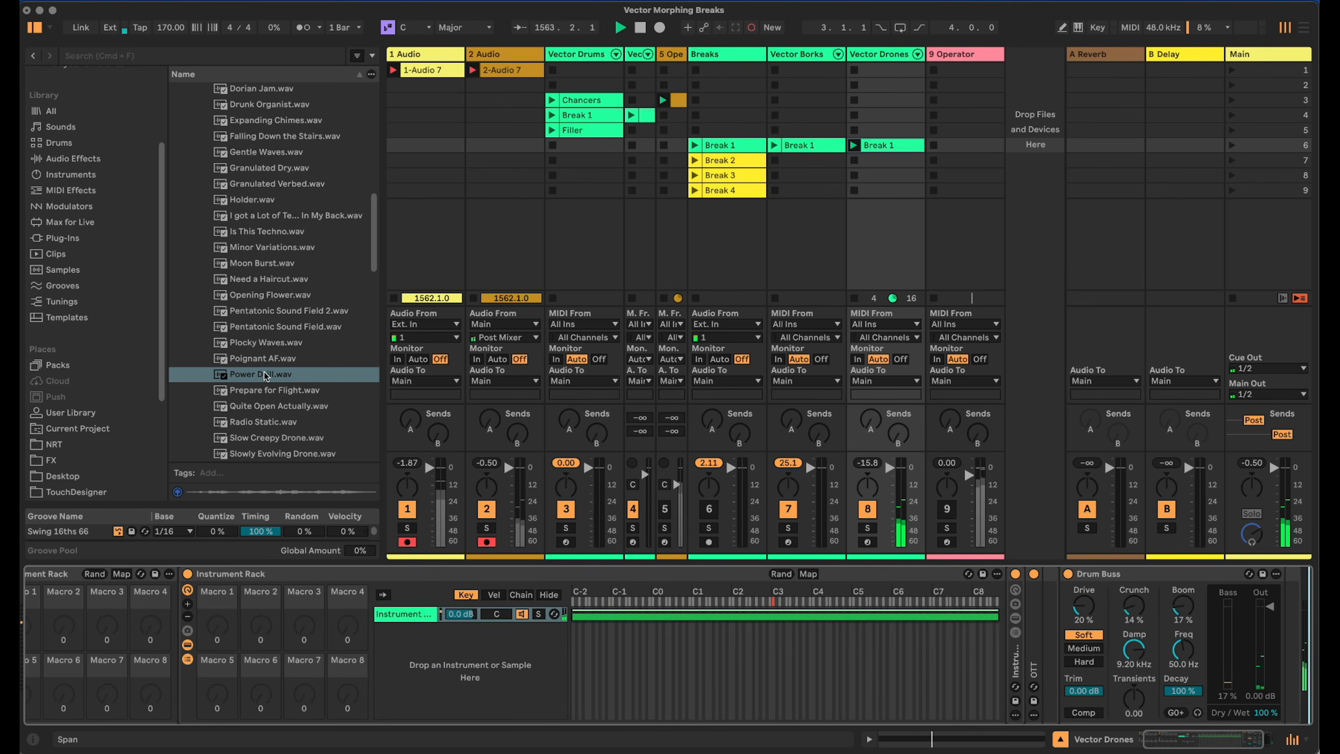
{"action": "left_click", "coordinate": [69, 158]}
{"action": "left_click", "coordinate": [259, 252]}
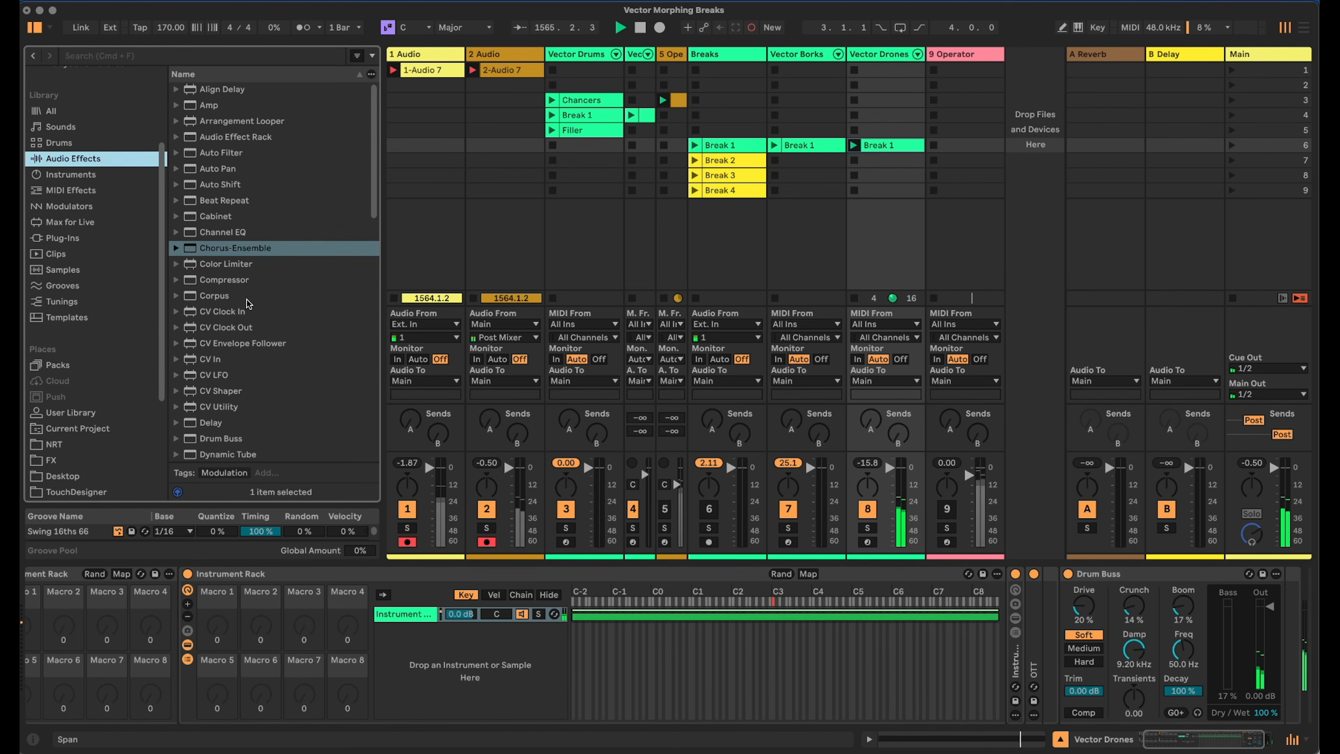
{"action": "scroll", "coordinate": [264, 316], "scroll_direction": "down", "scroll_amount": 5}
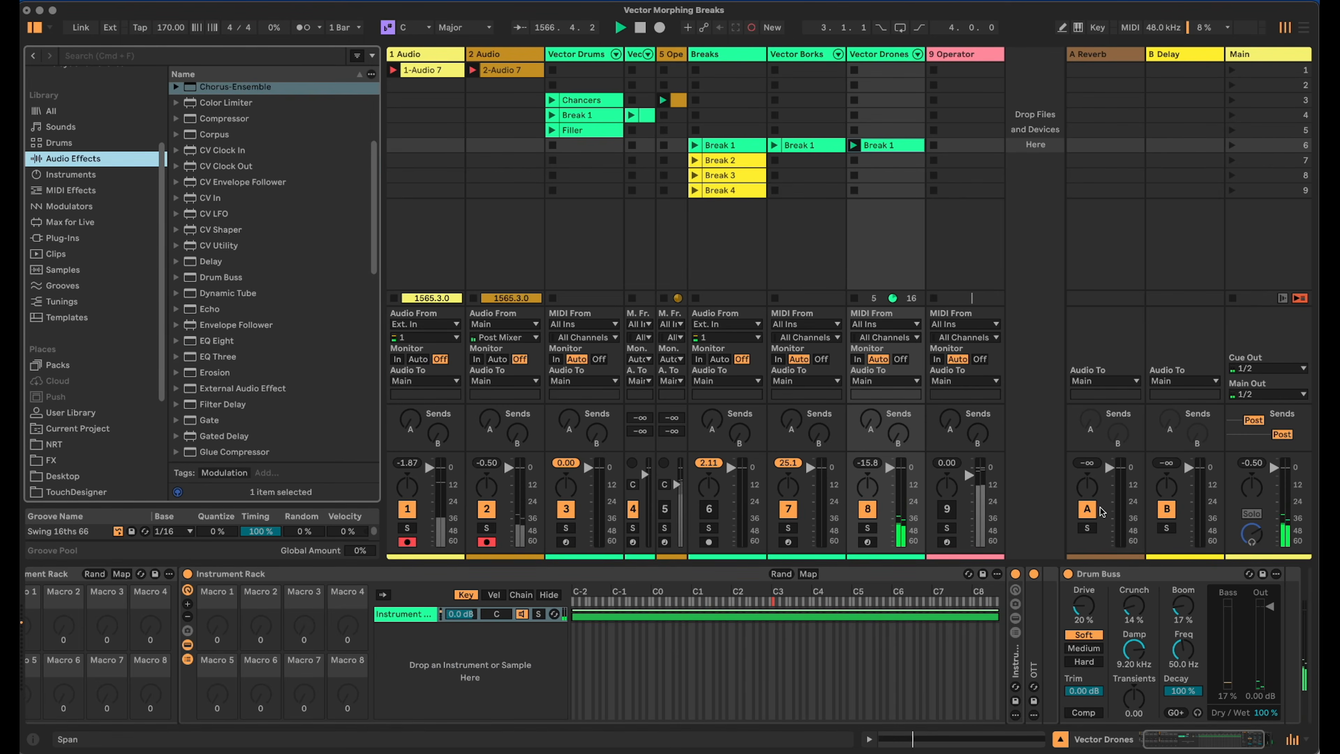
{"action": "left_click", "coordinate": [1157, 572]}
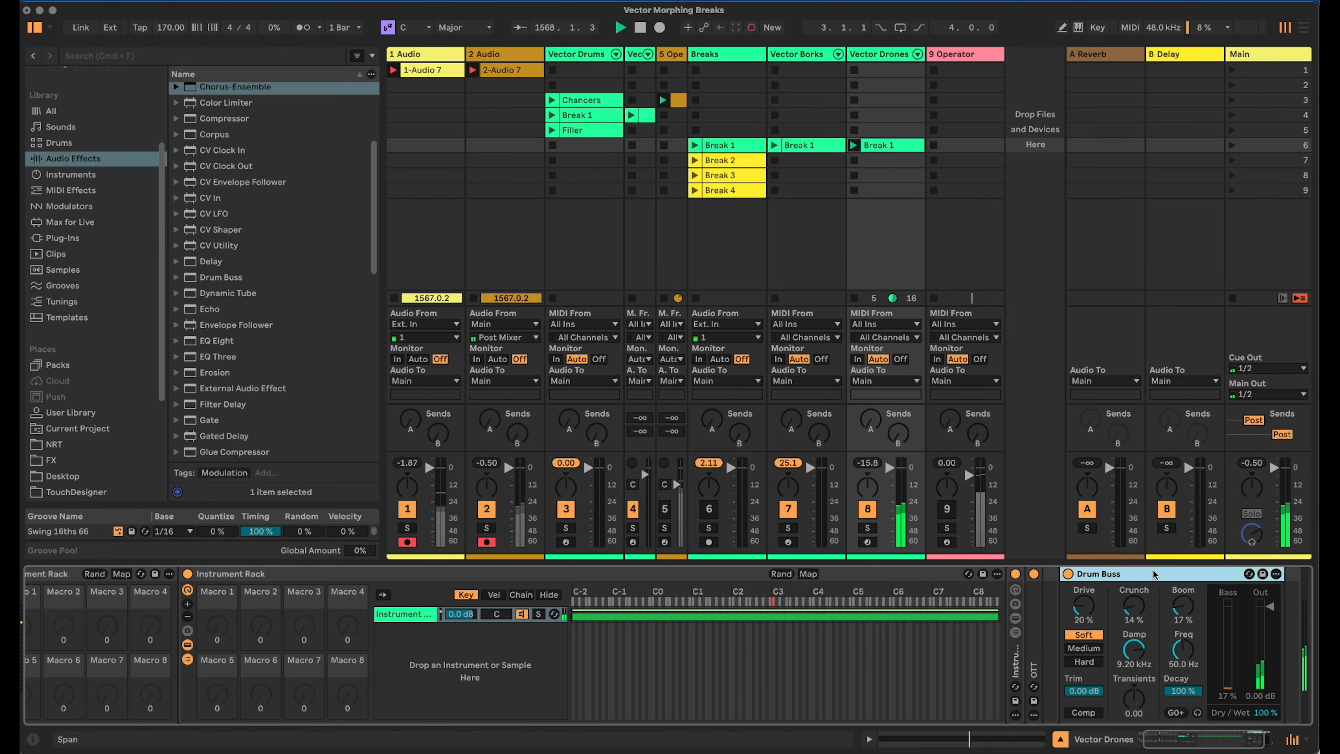
{"action": "key", "text": "Delete"}
Add an LFO after OTT with its rate set to 0.07 Hz, and duplicate it.
{"action": "left_click", "coordinate": [281, 342]}
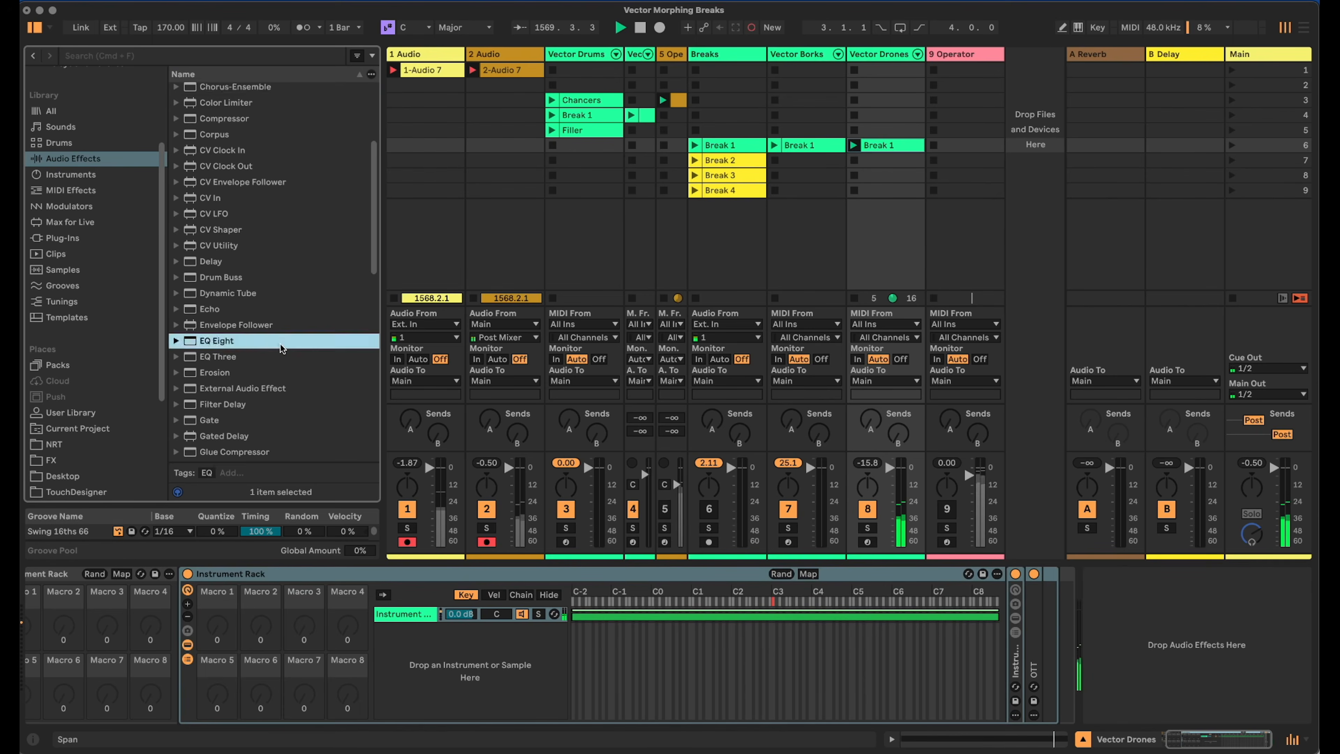
{"action": "scroll", "coordinate": [281, 348], "scroll_direction": "down", "scroll_amount": 5}
{"action": "left_click_drag", "start_coordinate": [279, 332], "coordinate": [1055, 623]}
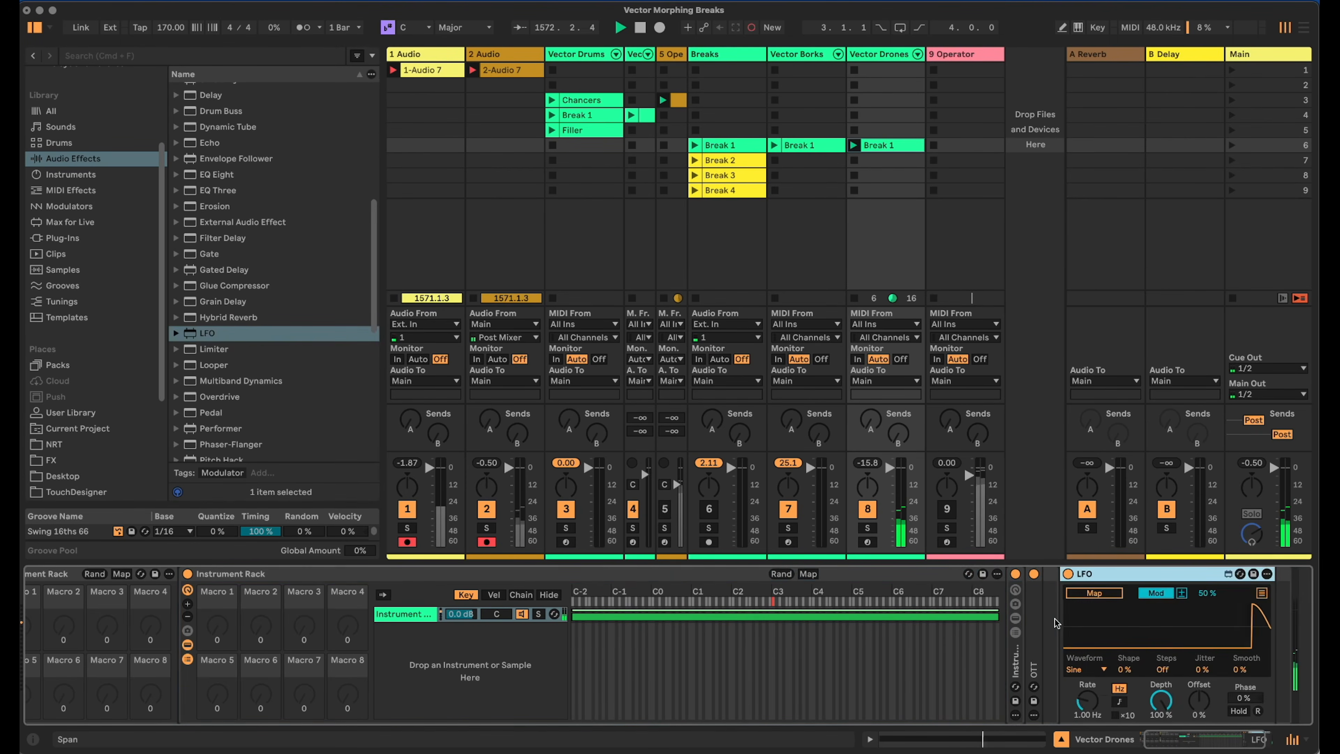
{"action": "left_click_drag", "start_coordinate": [1086, 700], "coordinate": [1093, 713]}
{"action": "left_click", "coordinate": [1150, 575]}
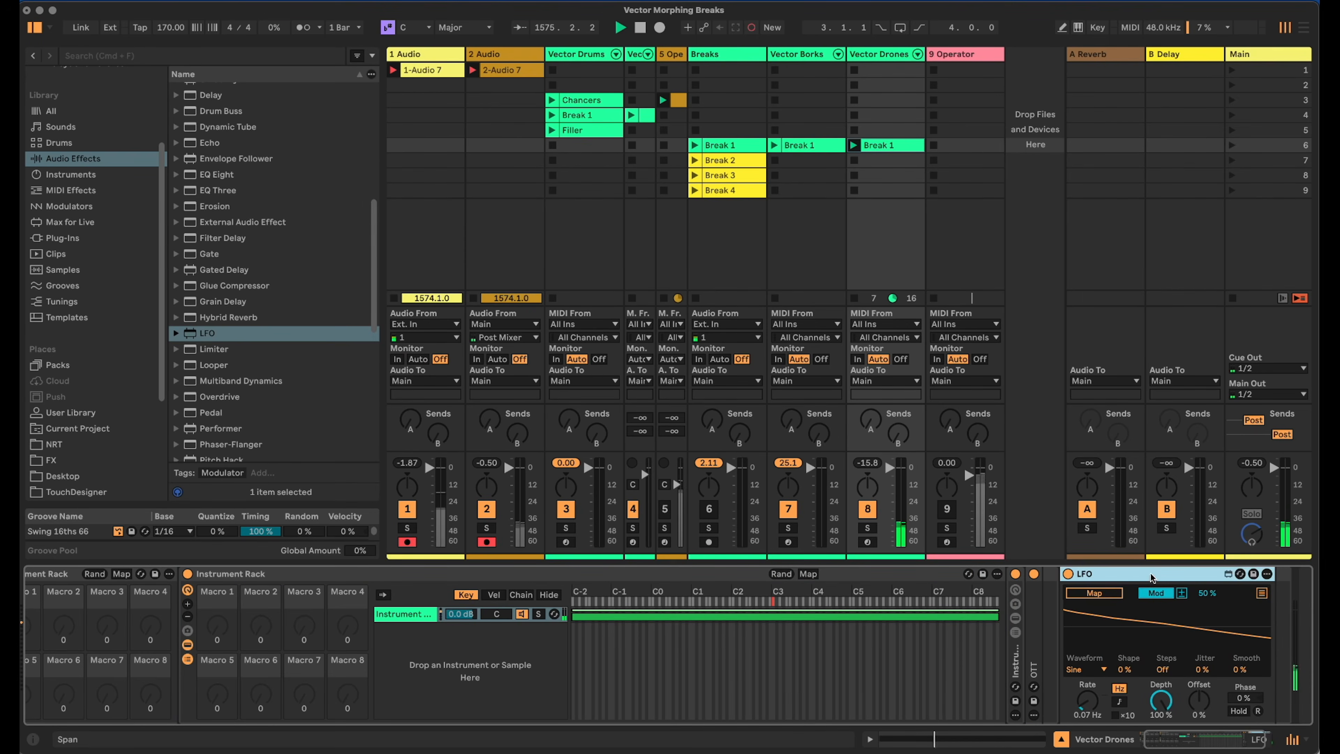
{"action": "key", "text": "ctrl+d"}
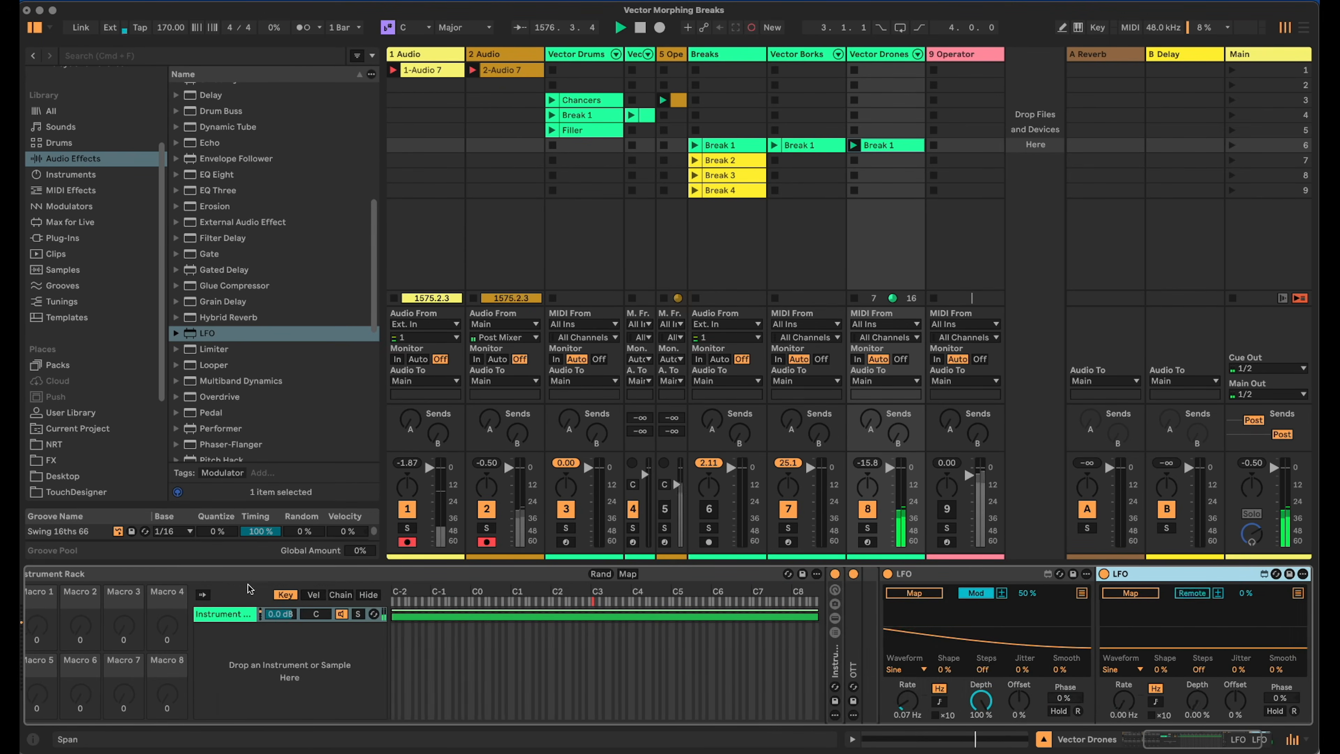
Hide the middle Instrument Rack's chain list while keeping its macros and devices shown.
{"action": "scroll", "coordinate": [490, 619], "scroll_direction": "left", "scroll_amount": 5}
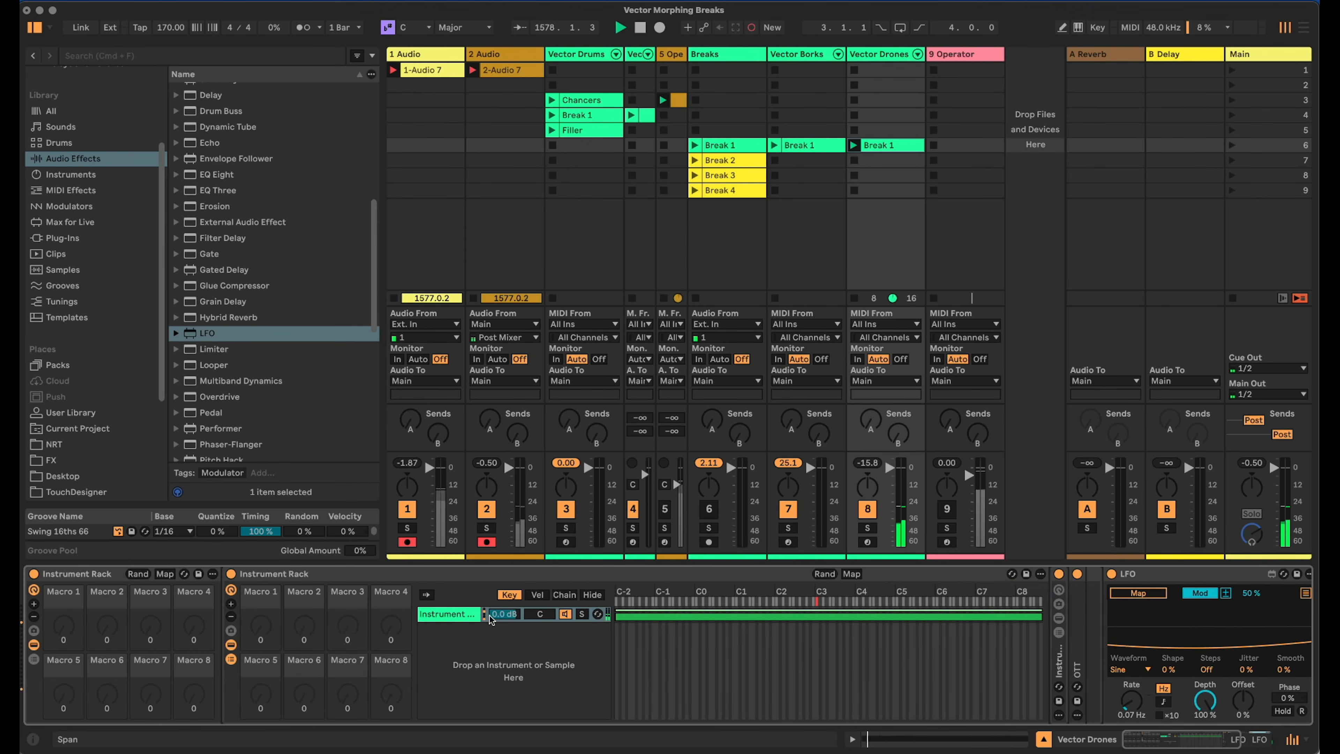
{"action": "left_click", "coordinate": [333, 573]}
{"action": "double_click", "coordinate": [332, 573]}
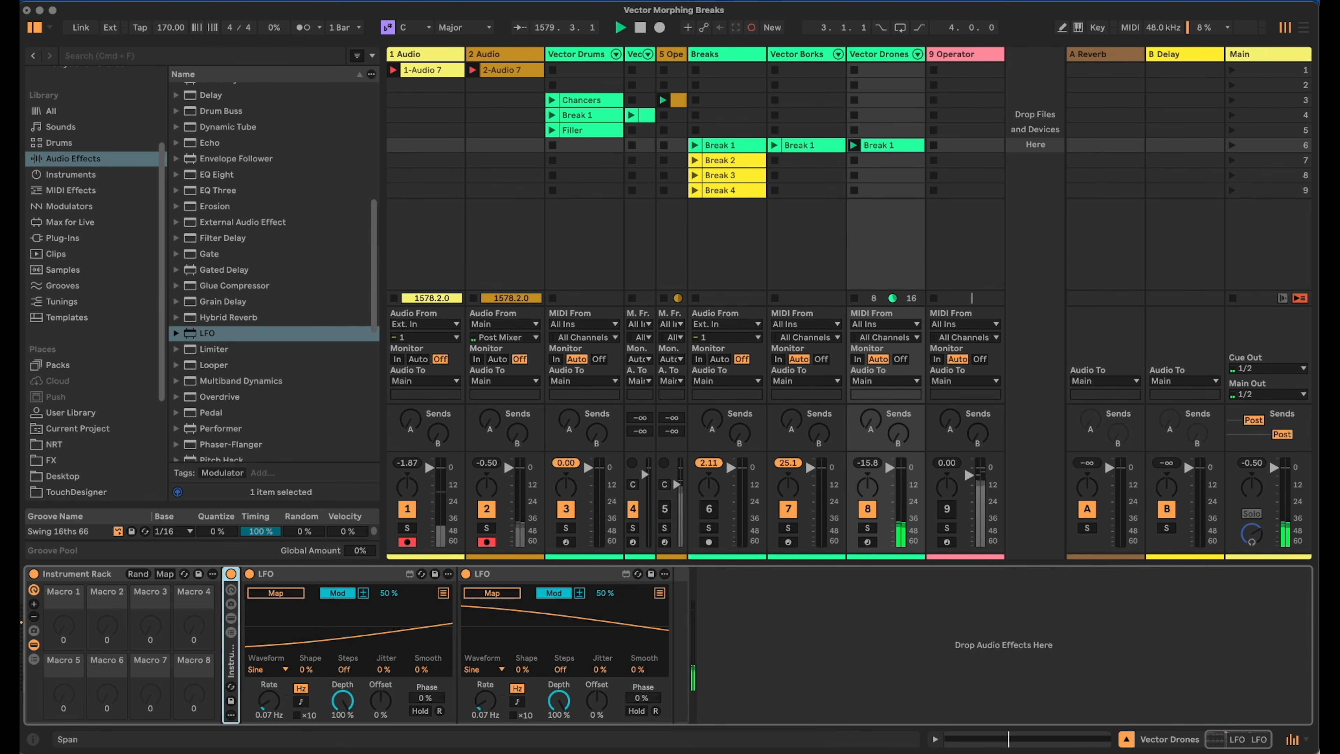
{"action": "double_click", "coordinate": [230, 597]}
{"action": "left_click", "coordinate": [230, 644]}
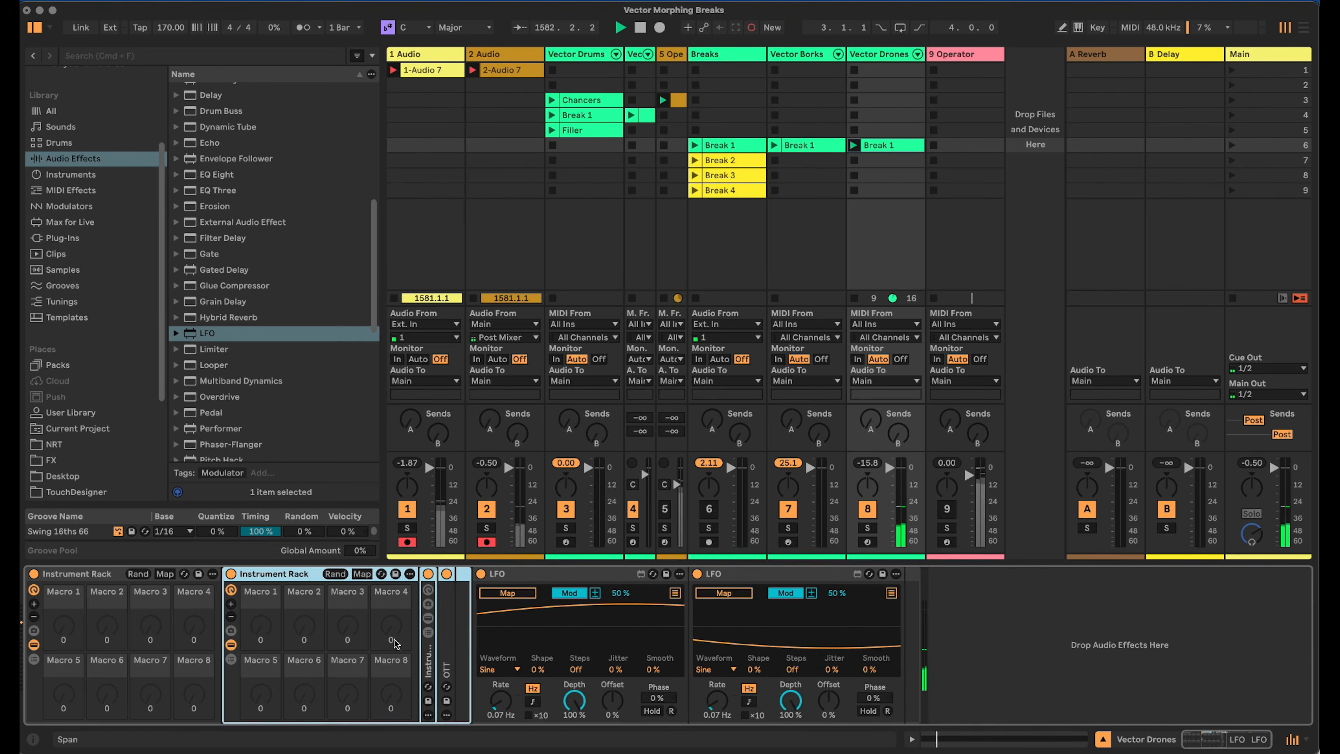
Unfold the innermost Instrument Rack, map the first LFO to its X macro and set X to 50%.
{"action": "double_click", "coordinate": [428, 649]}
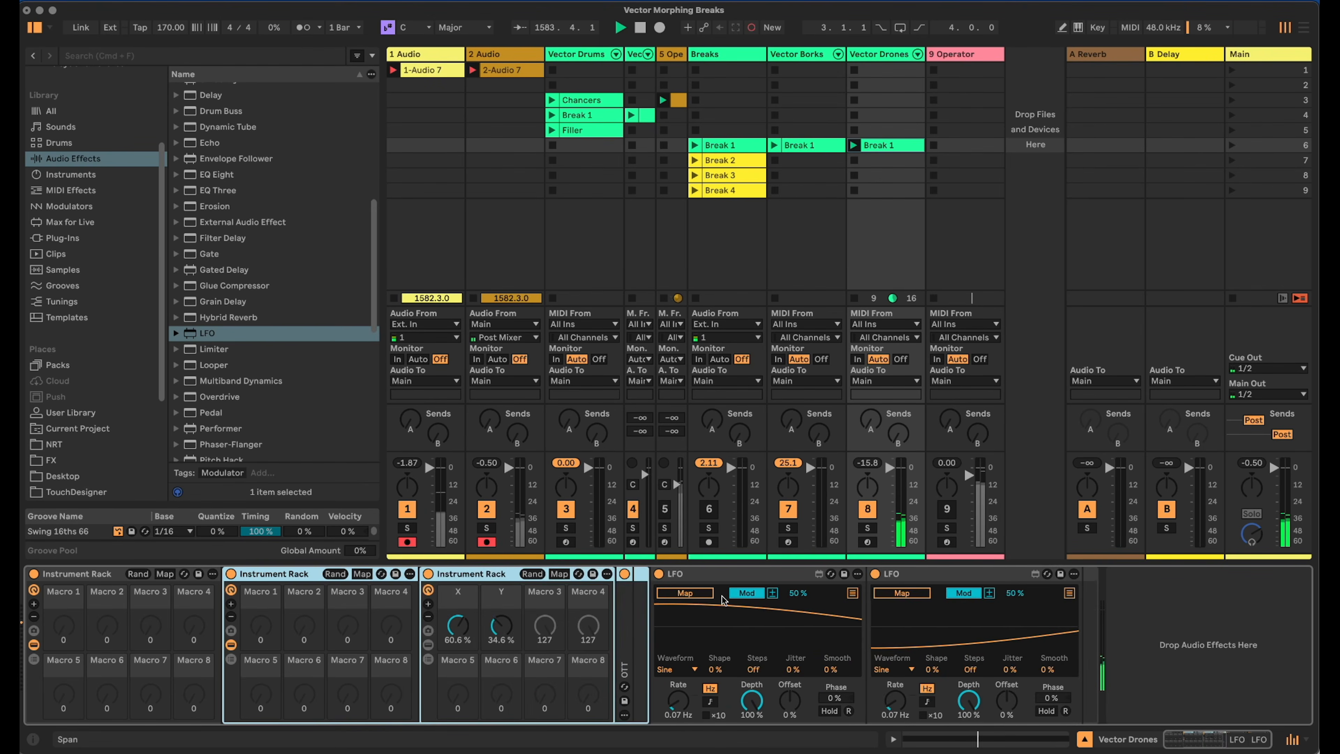
{"action": "left_click", "coordinate": [685, 593]}
{"action": "left_click", "coordinate": [457, 626]}
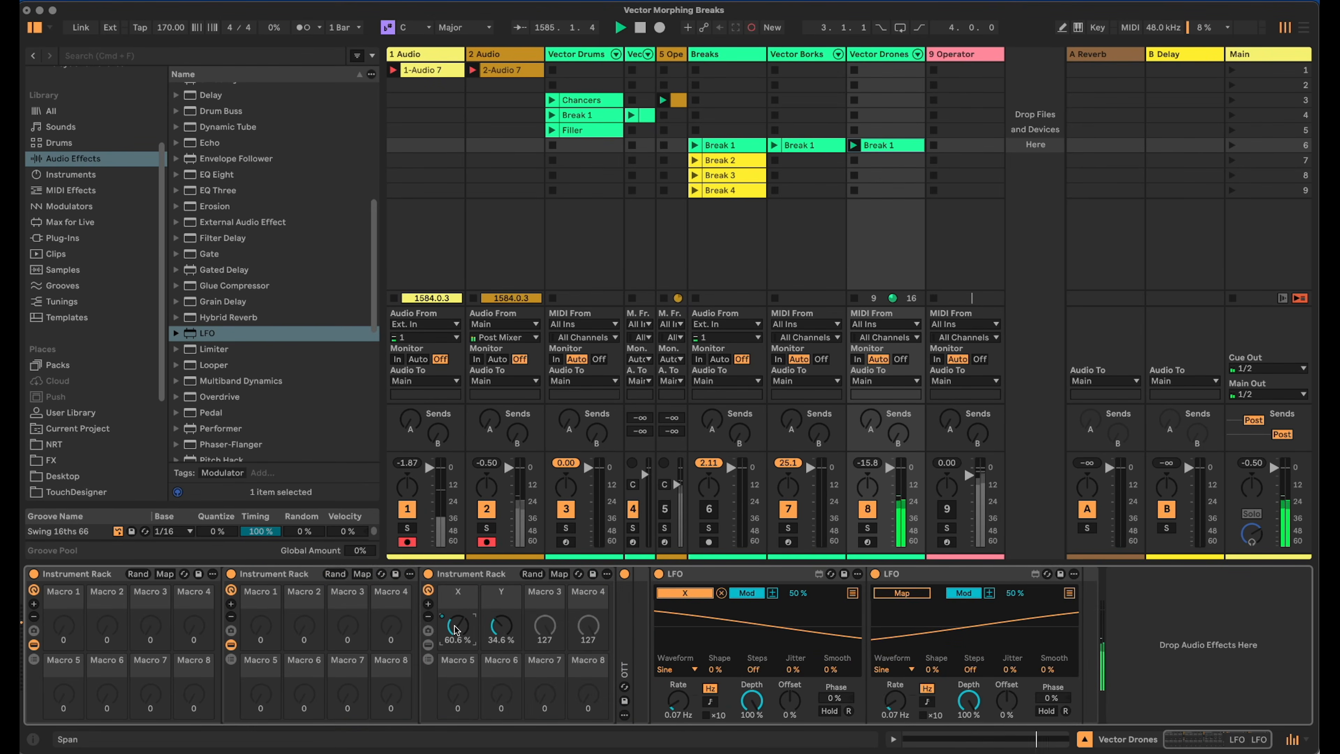
{"action": "type", "text": "5500"}
{"action": "key", "text": "Return"}
Map the second LFO to the Y macro with Y at 50% and an LFO rate of 0.25 Hz.
{"action": "left_click", "coordinate": [501, 627]}
{"action": "type", "text": "50"}
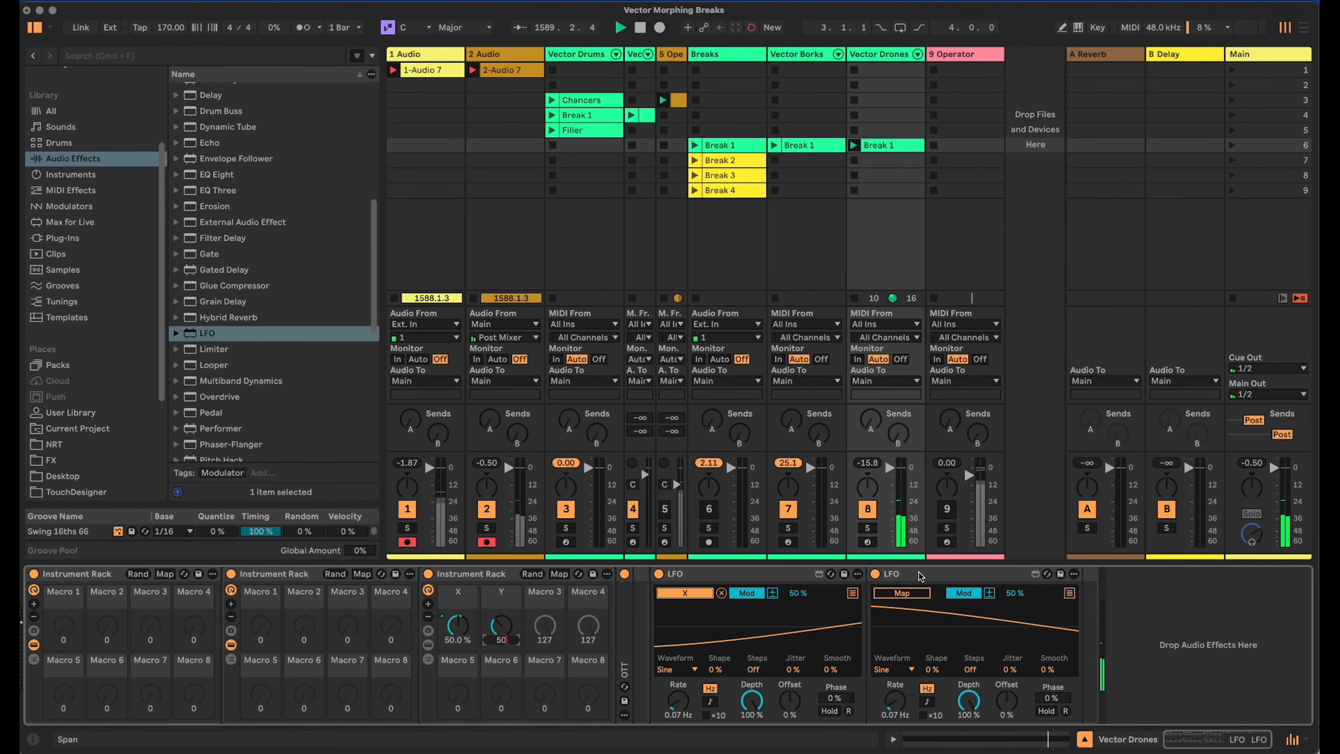
{"action": "left_click", "coordinate": [503, 622]}
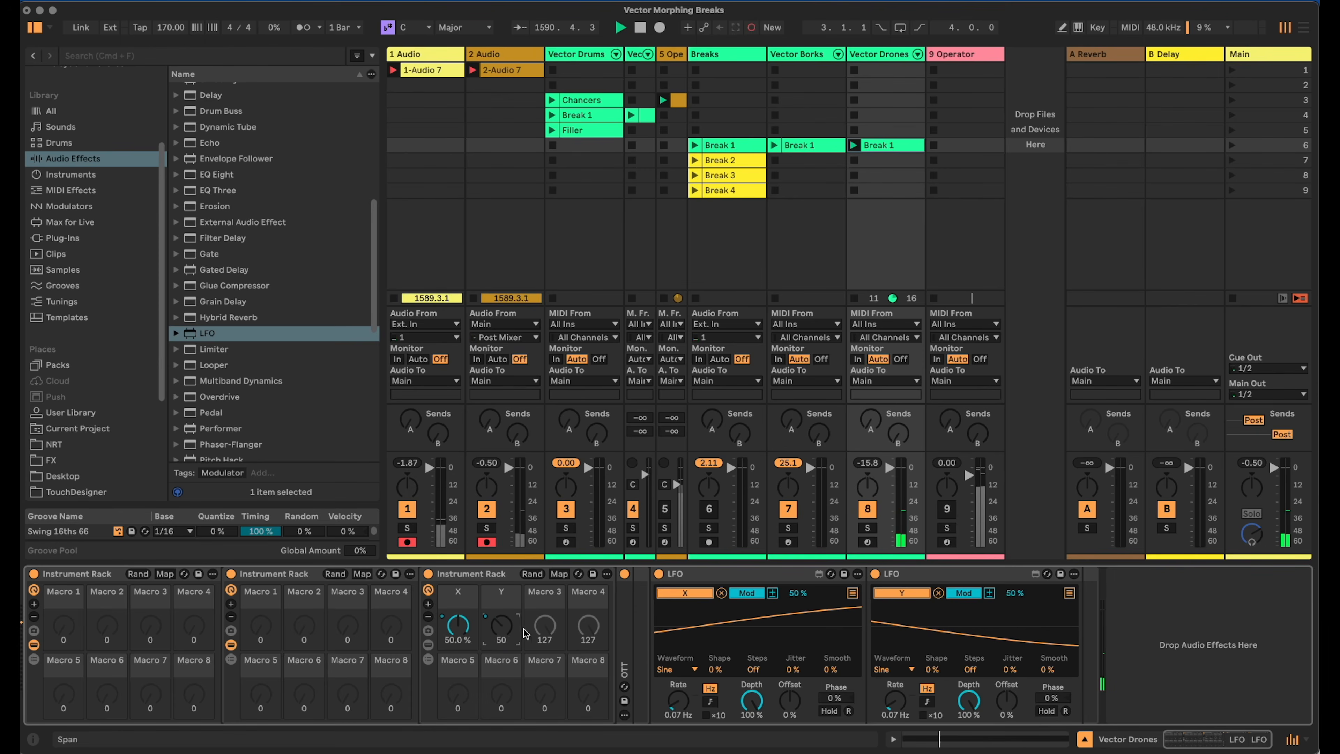
{"action": "type", "text": "50"}
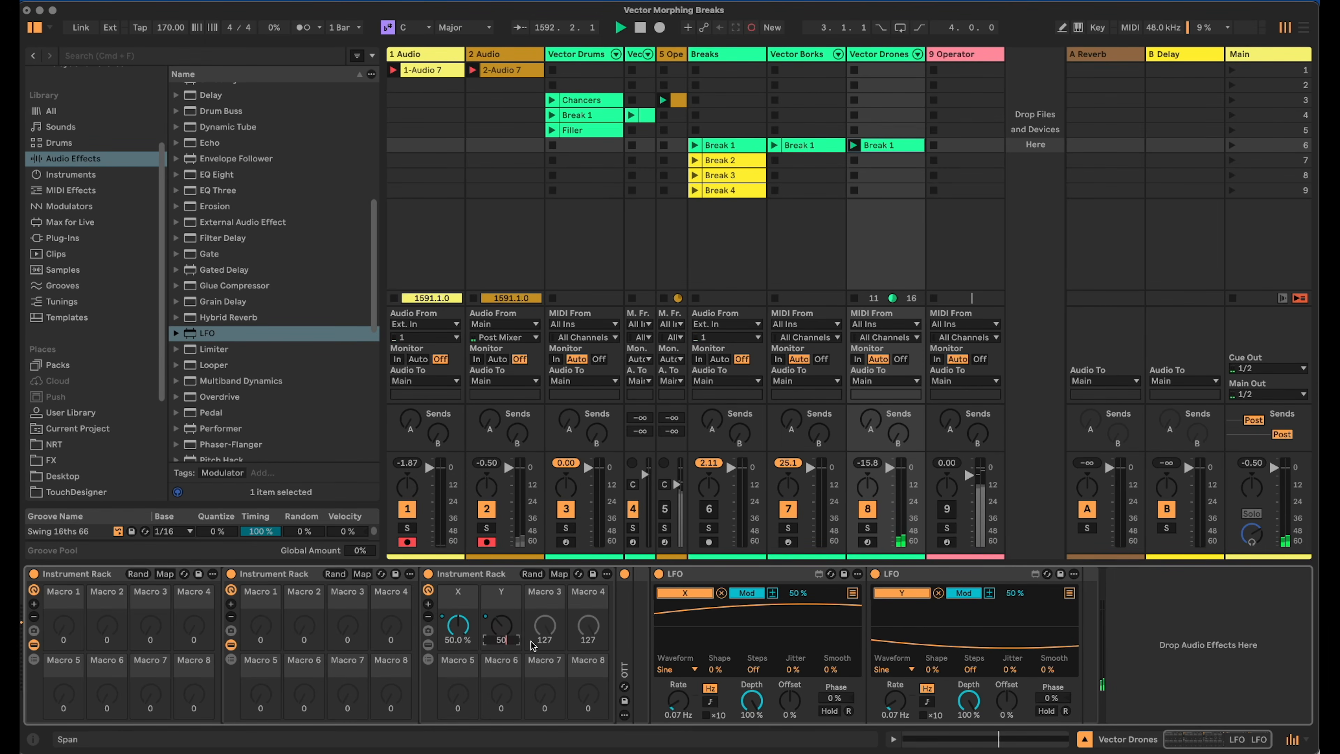
{"action": "key", "text": "Return"}
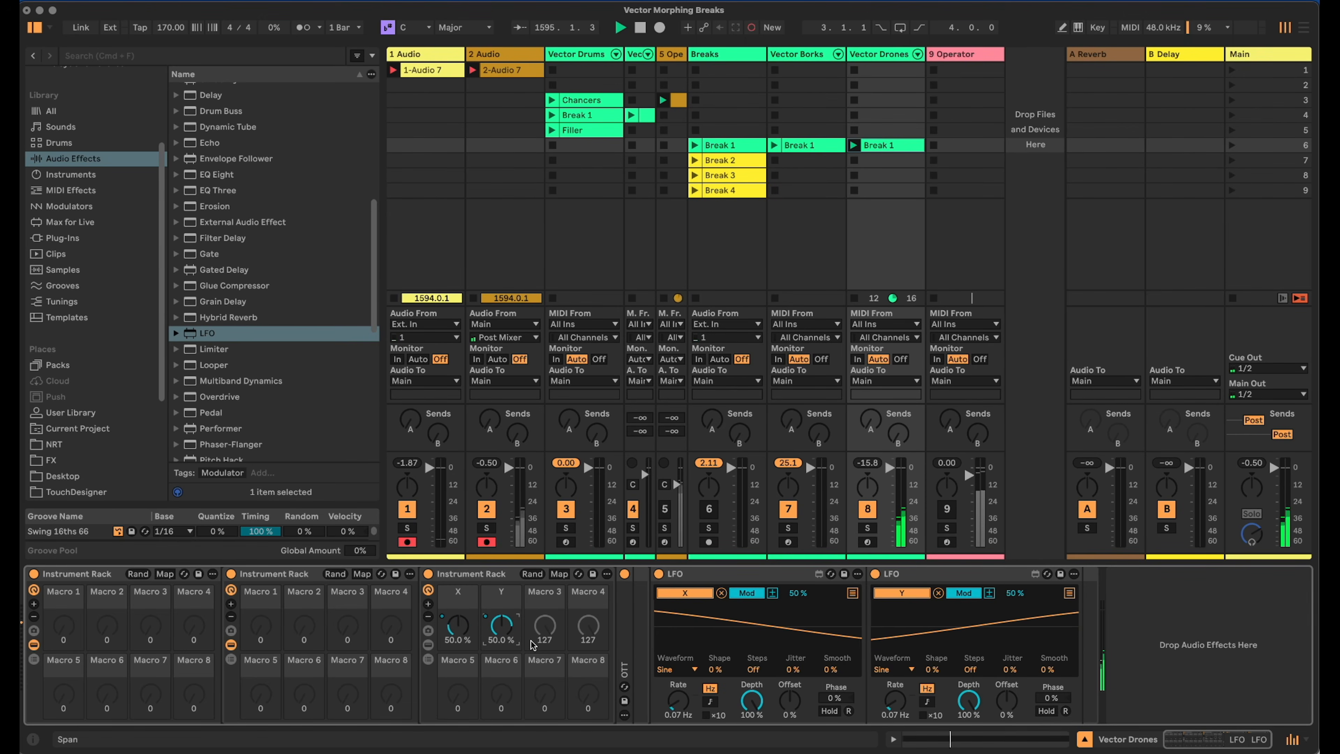
{"action": "left_click", "coordinate": [899, 705]}
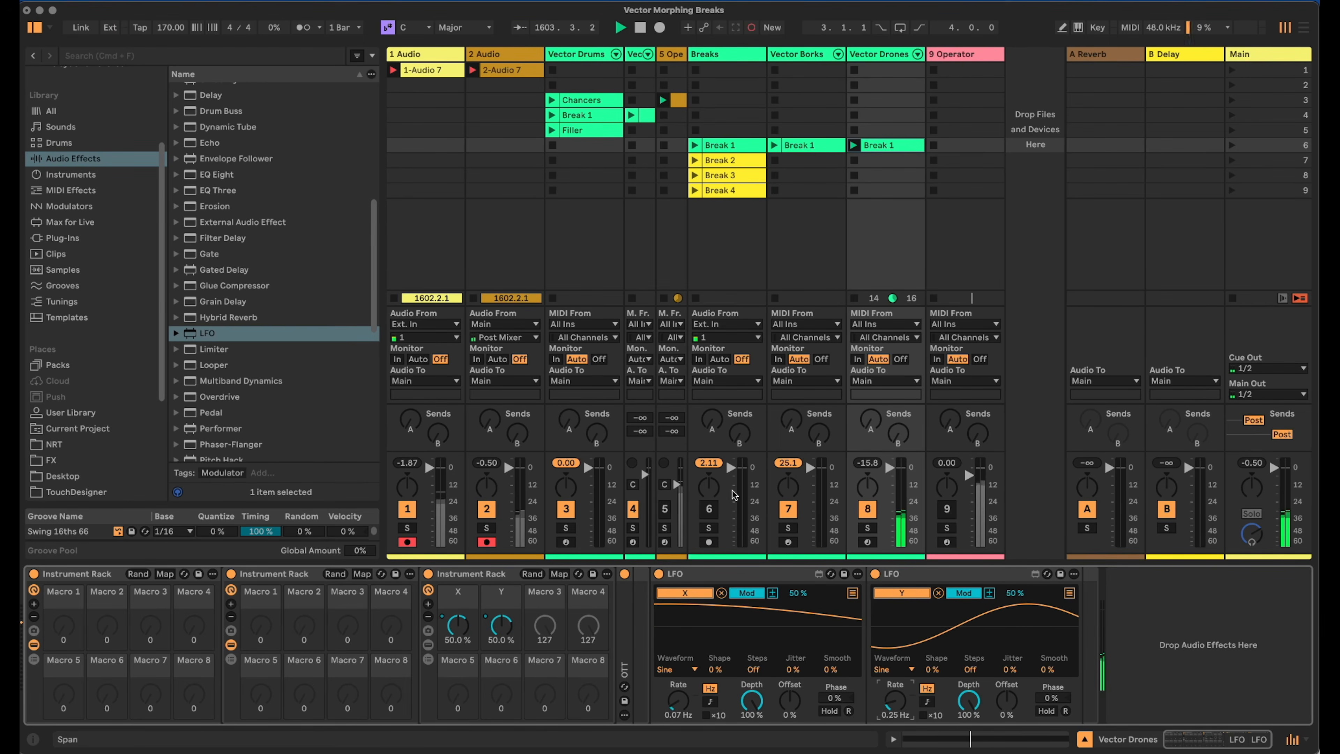
Inspect the notes of the Break 1 clip on Vector Drones and return to the track's devices.
{"action": "left_click", "coordinate": [887, 148]}
{"action": "double_click", "coordinate": [888, 148]}
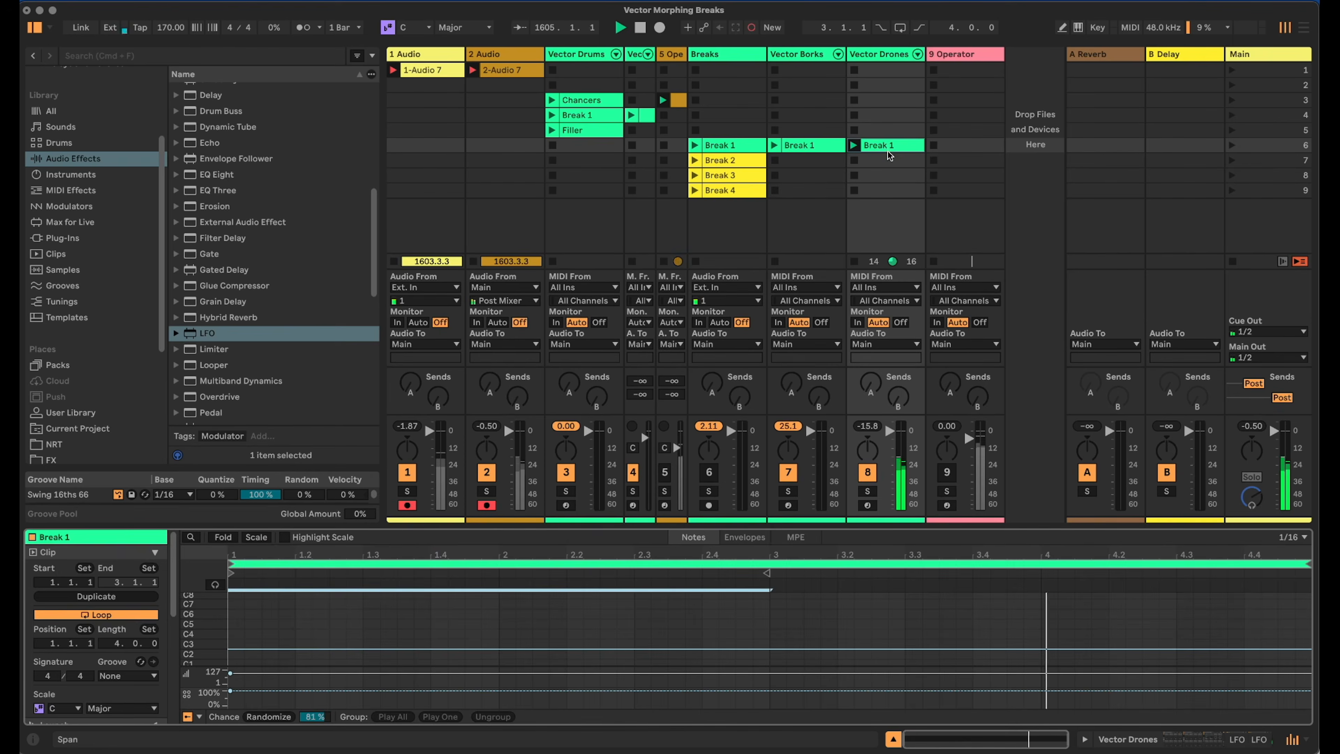
{"action": "left_click", "coordinate": [1206, 738]}
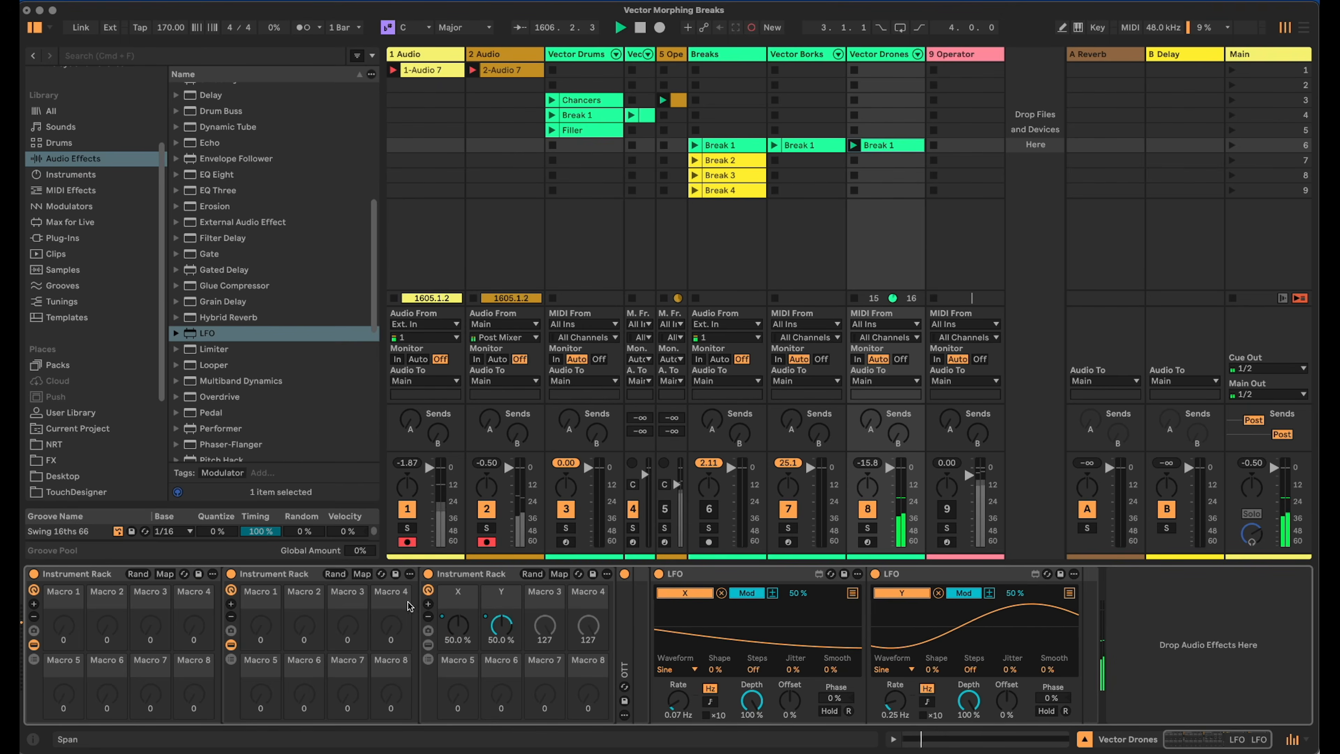
Show the innermost rack's chains and move the sample start points past the intros, including Minor Variations, Pentatonic Sound Field 2 and Power Drill.
{"action": "left_click", "coordinate": [428, 645]}
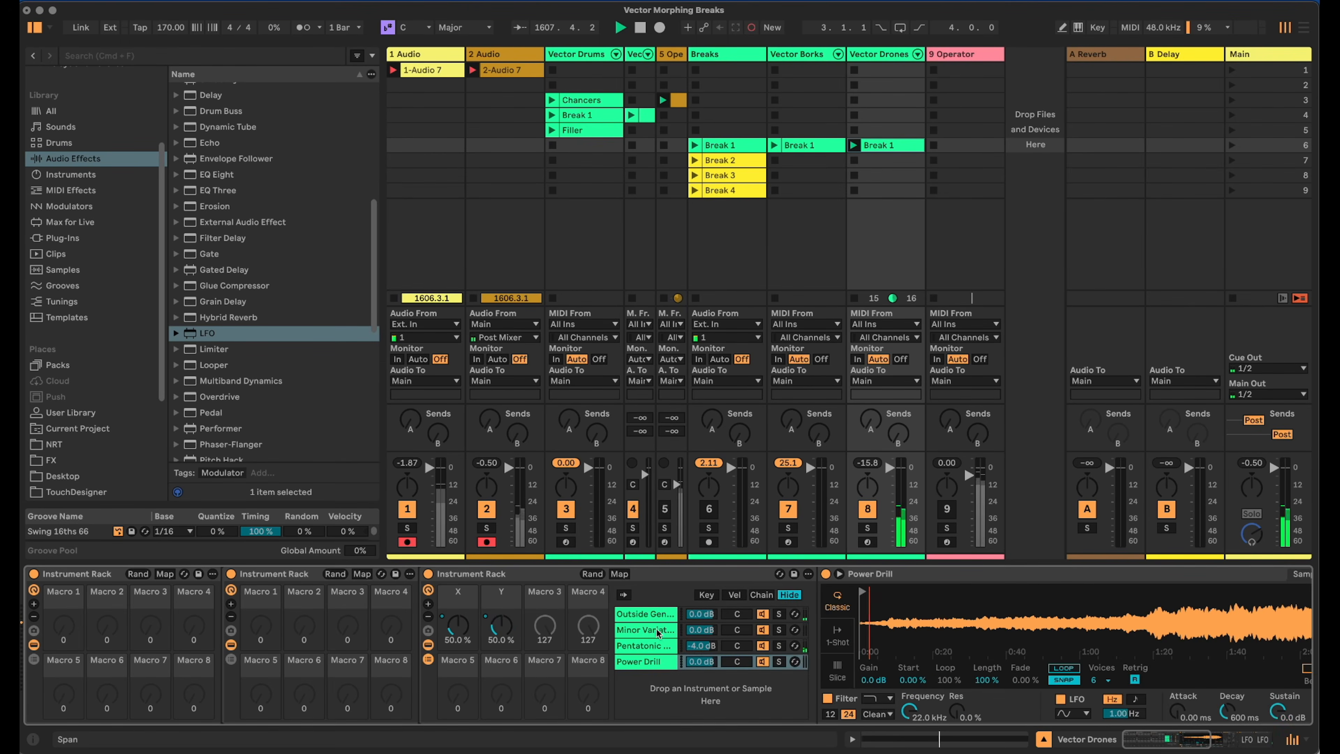
{"action": "left_click", "coordinate": [645, 614]}
{"action": "left_click", "coordinate": [653, 629]}
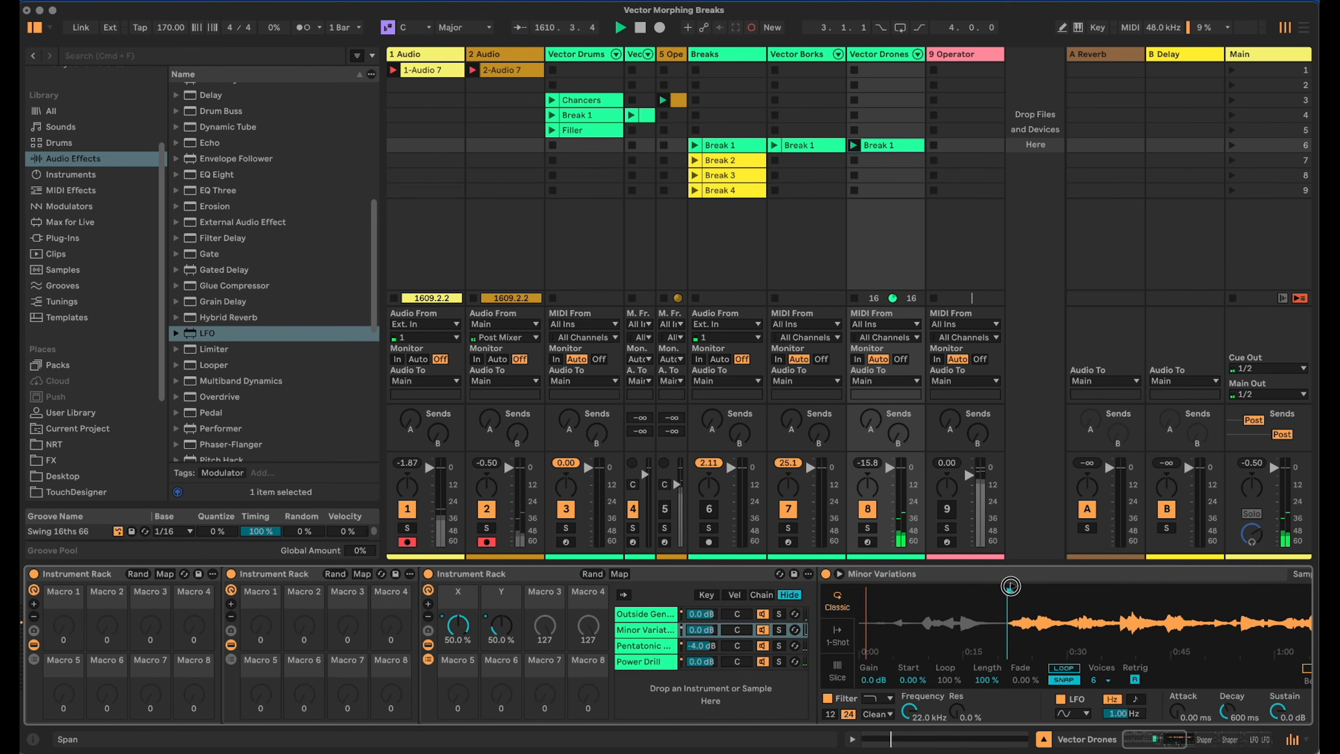
{"action": "left_click", "coordinate": [632, 646]}
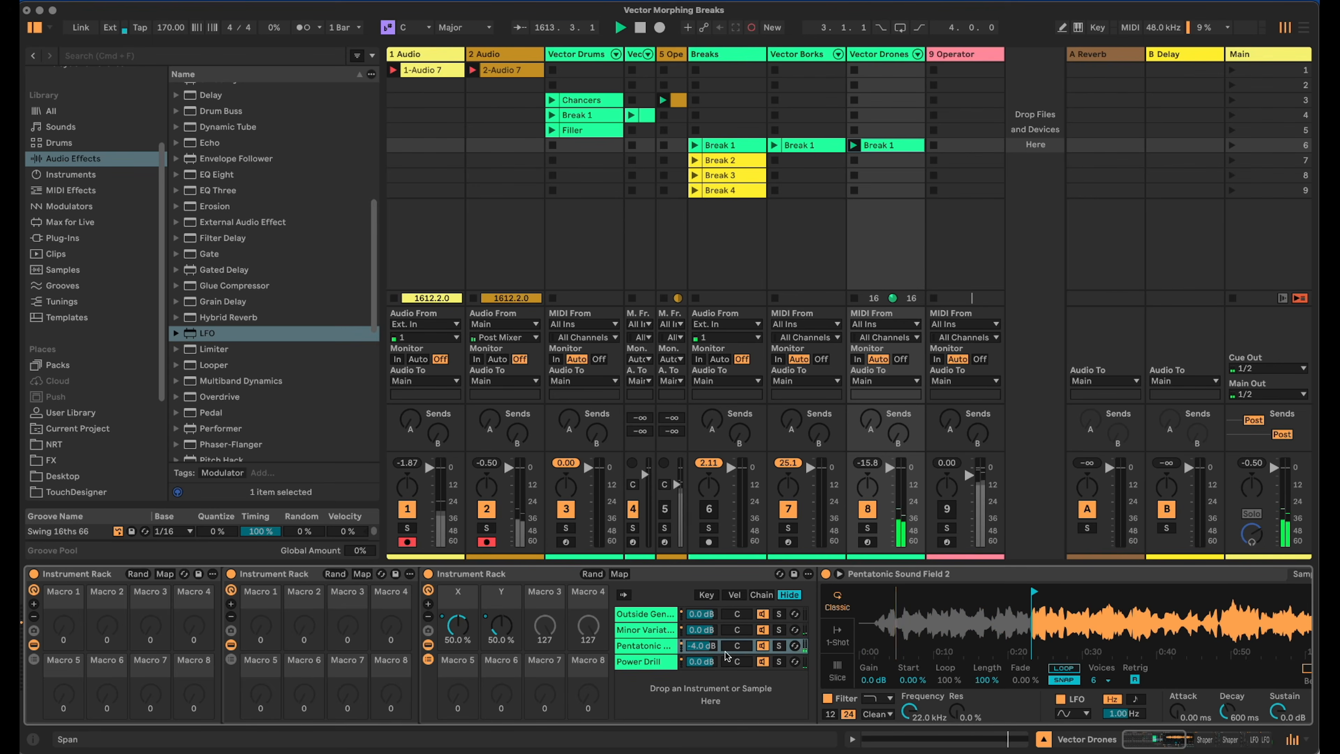
{"action": "key", "text": "Down"}
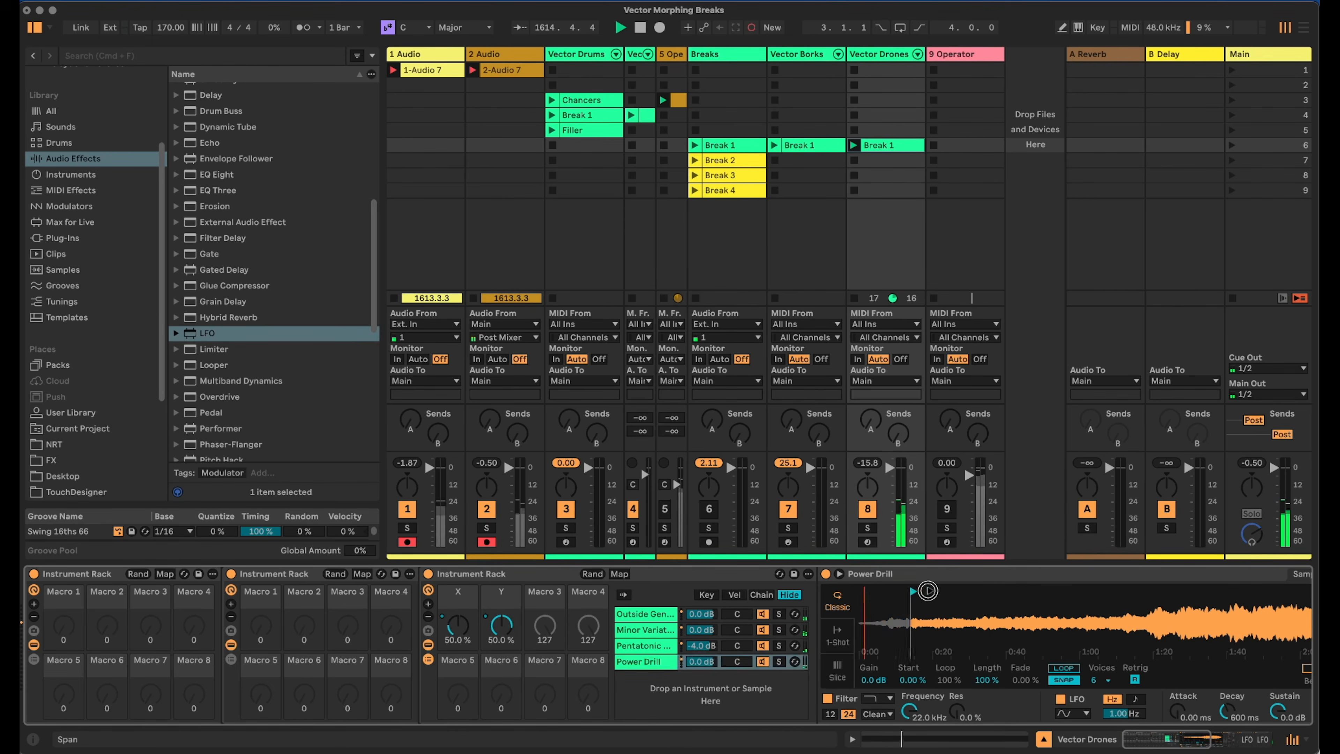
Set the Power Drill sampler's attack to 0.51 ms and copy that value to its sibling chains.
{"action": "left_click", "coordinate": [1172, 744]}
{"action": "left_click_drag", "start_coordinate": [1174, 744], "coordinate": [1189, 743]}
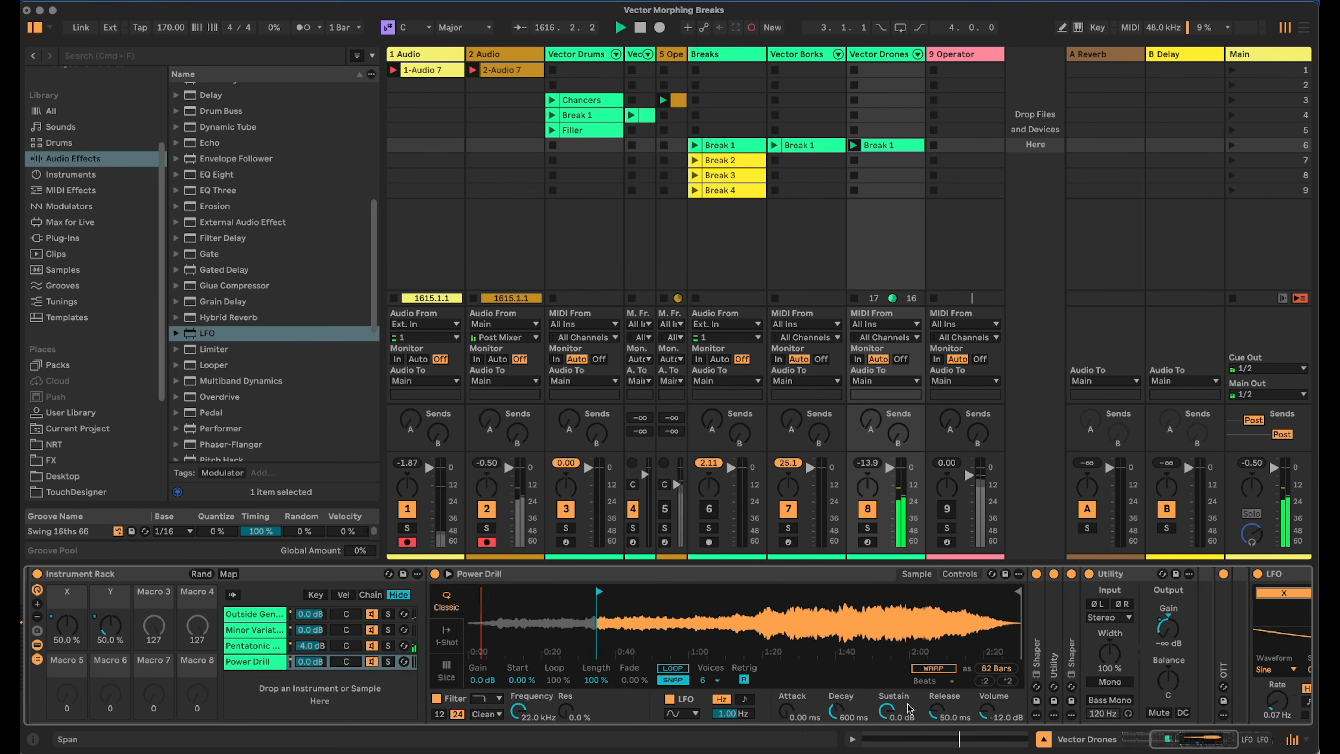
{"action": "left_click_drag", "start_coordinate": [786, 711], "coordinate": [786, 704]}
{"action": "right_click", "coordinate": [790, 711]}
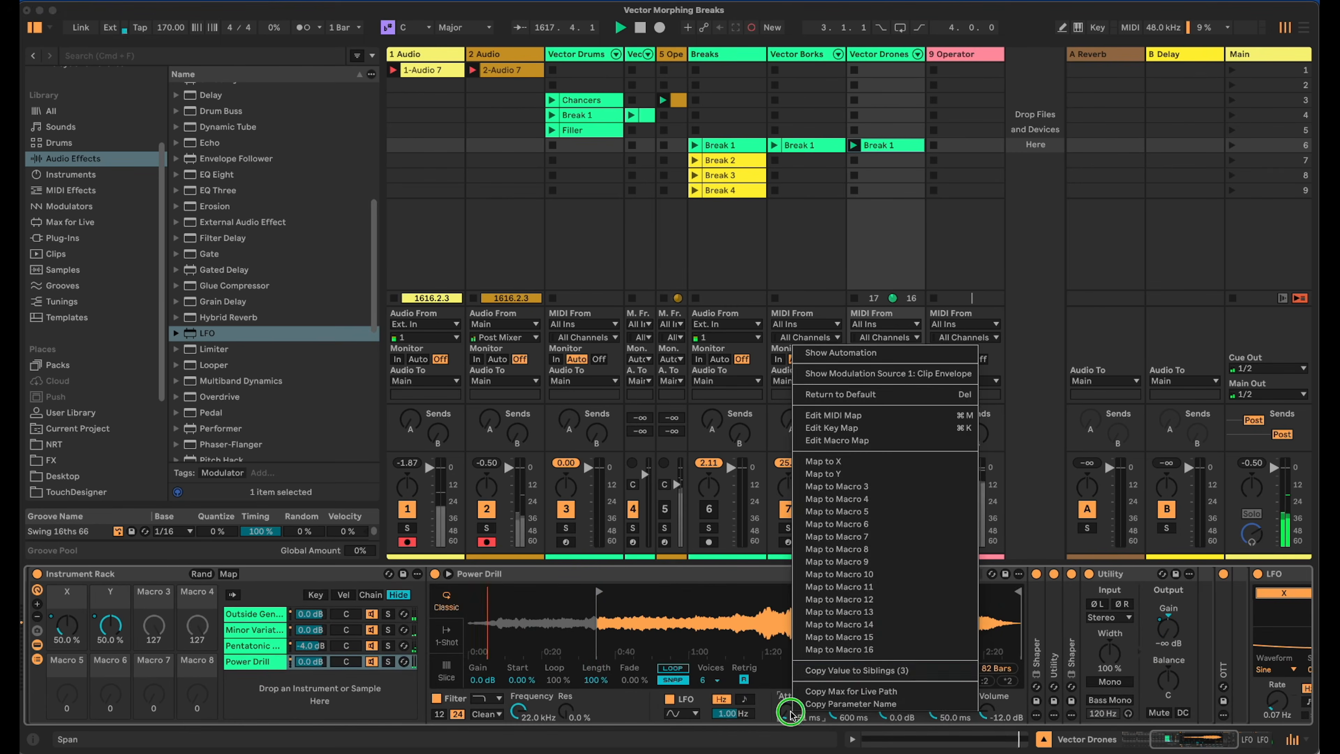
{"action": "left_click", "coordinate": [865, 671]}
Set the Power Drill sampler's release to 173 ms and copy that value to its sibling chains.
{"action": "left_click_drag", "start_coordinate": [924, 705], "coordinate": [926, 697]}
{"action": "right_click", "coordinate": [935, 707]}
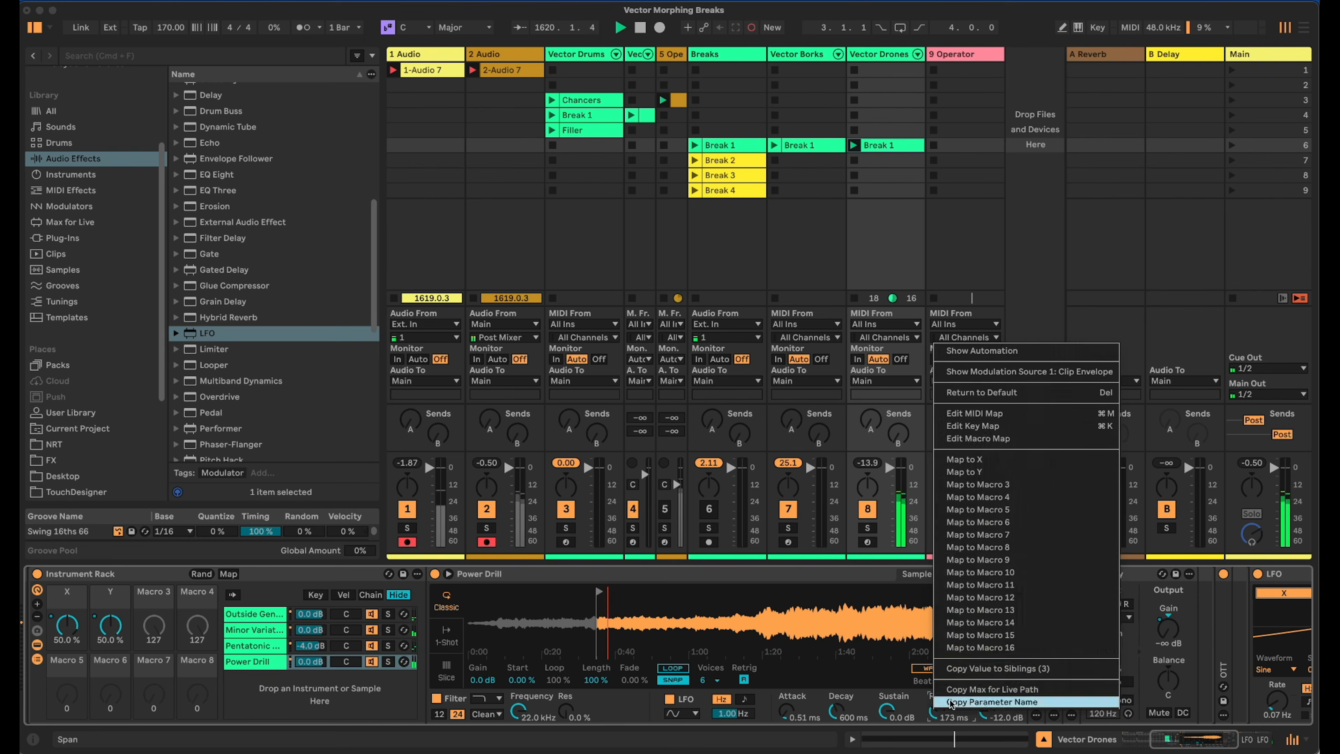
{"action": "left_click", "coordinate": [997, 668]}
{"action": "left_click", "coordinate": [1193, 746]}
{"action": "left_click_drag", "start_coordinate": [1193, 746], "coordinate": [1167, 739]}
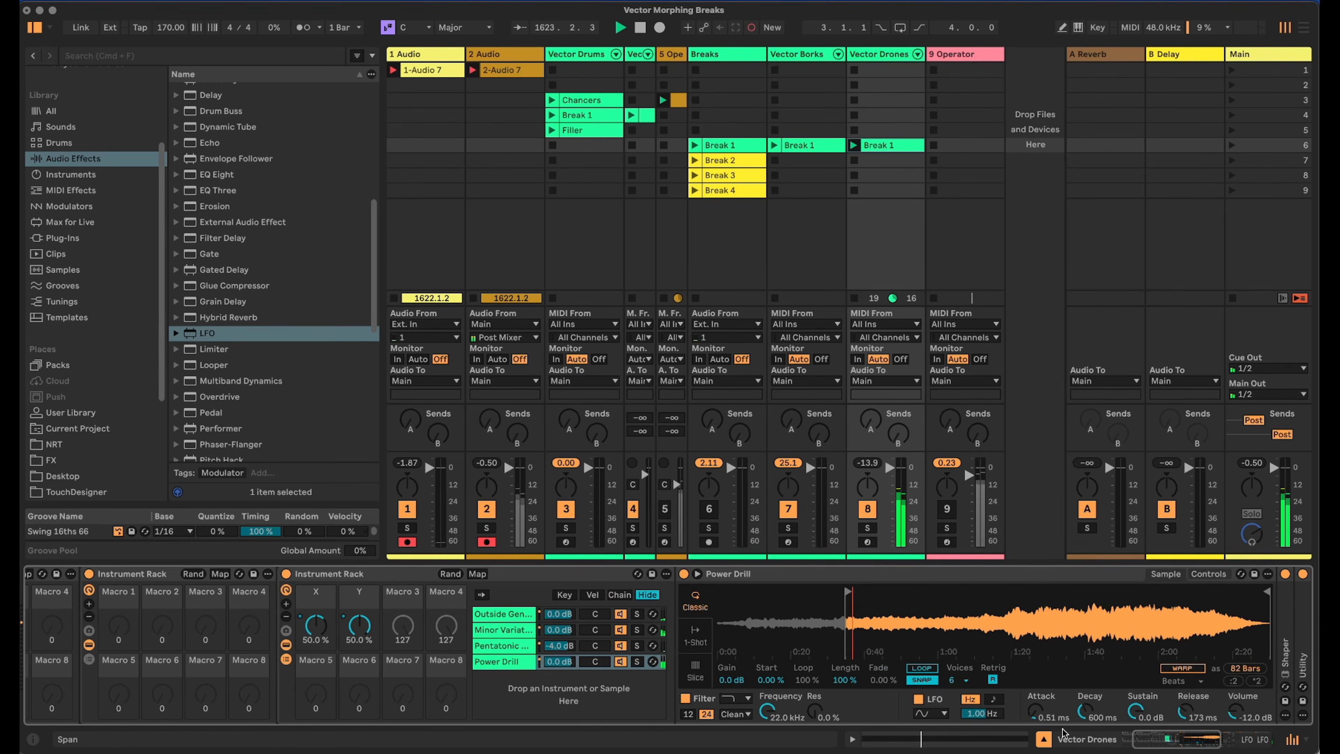
{"action": "left_click_drag", "start_coordinate": [1167, 739], "coordinate": [1152, 739]}
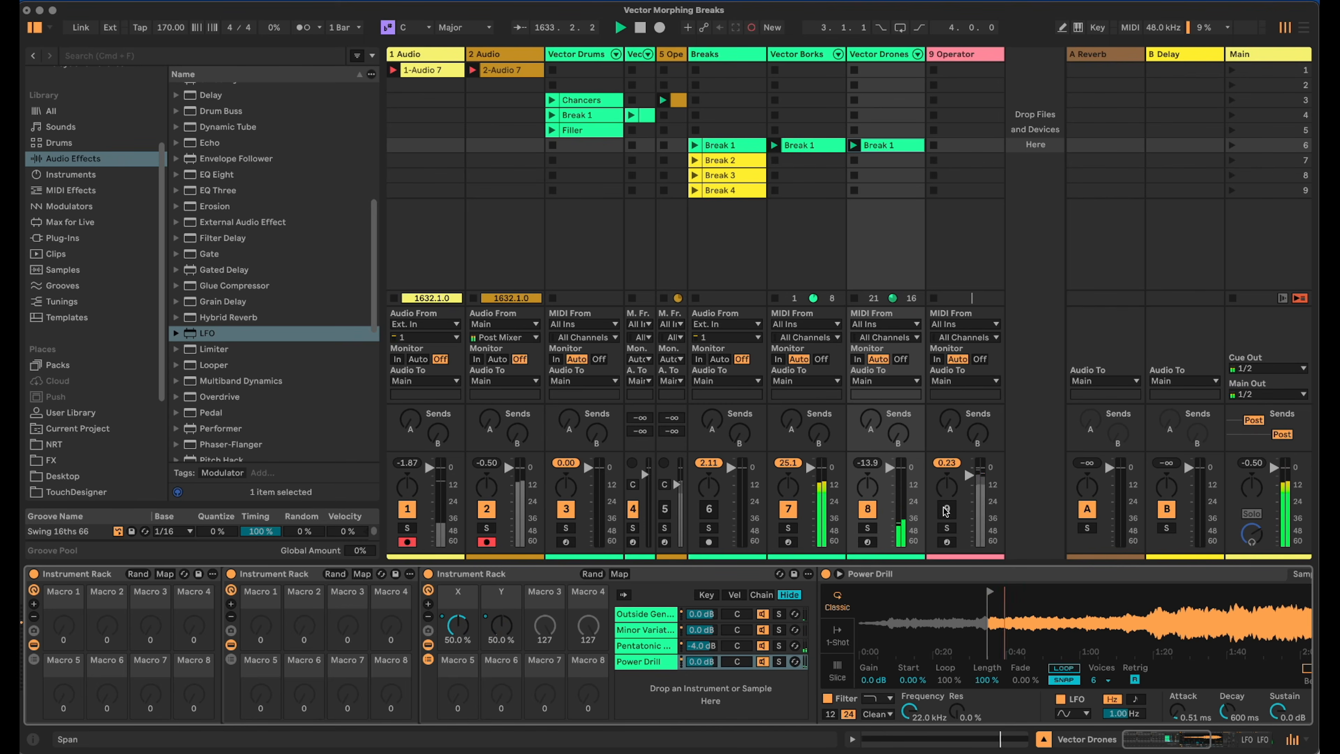
Stop the playing clip on Vector Drones and narrow the browser to give the Session View more room.
{"action": "left_click", "coordinate": [854, 160]}
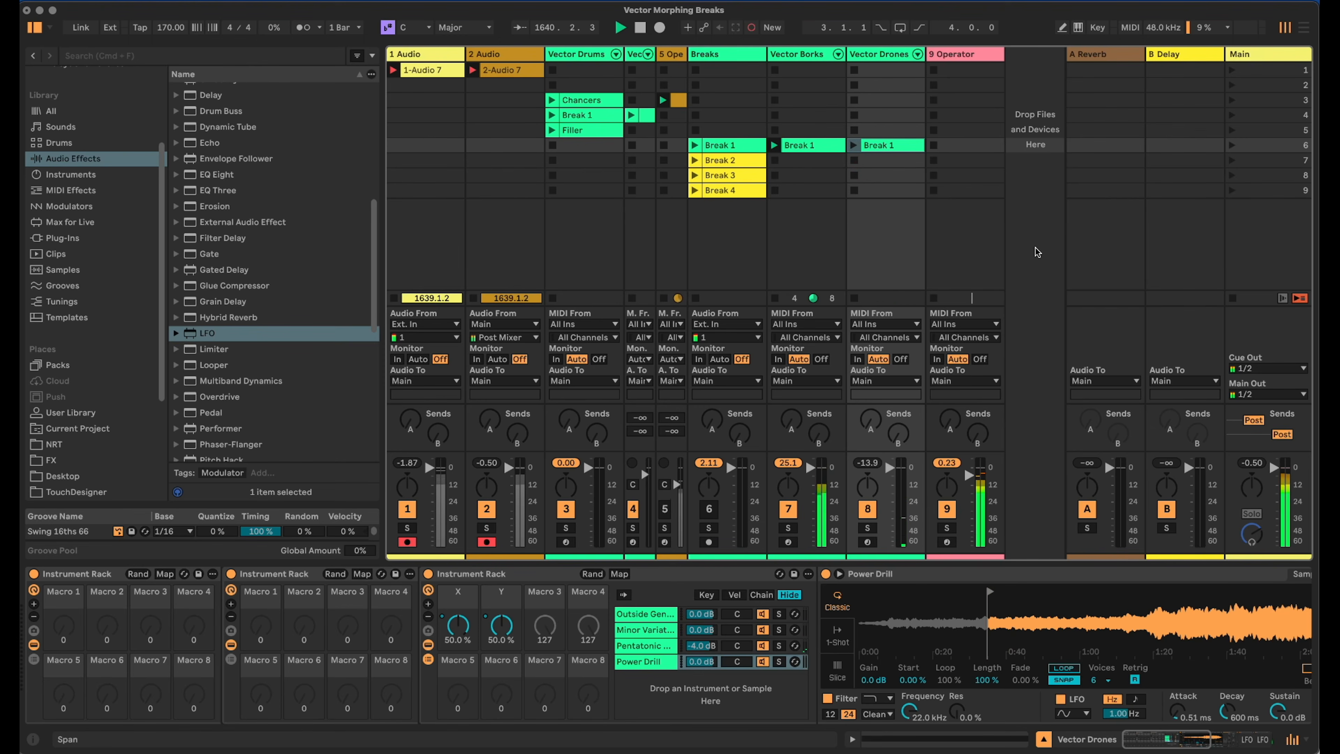
{"action": "left_click_drag", "start_coordinate": [381, 199], "coordinate": [267, 207]}
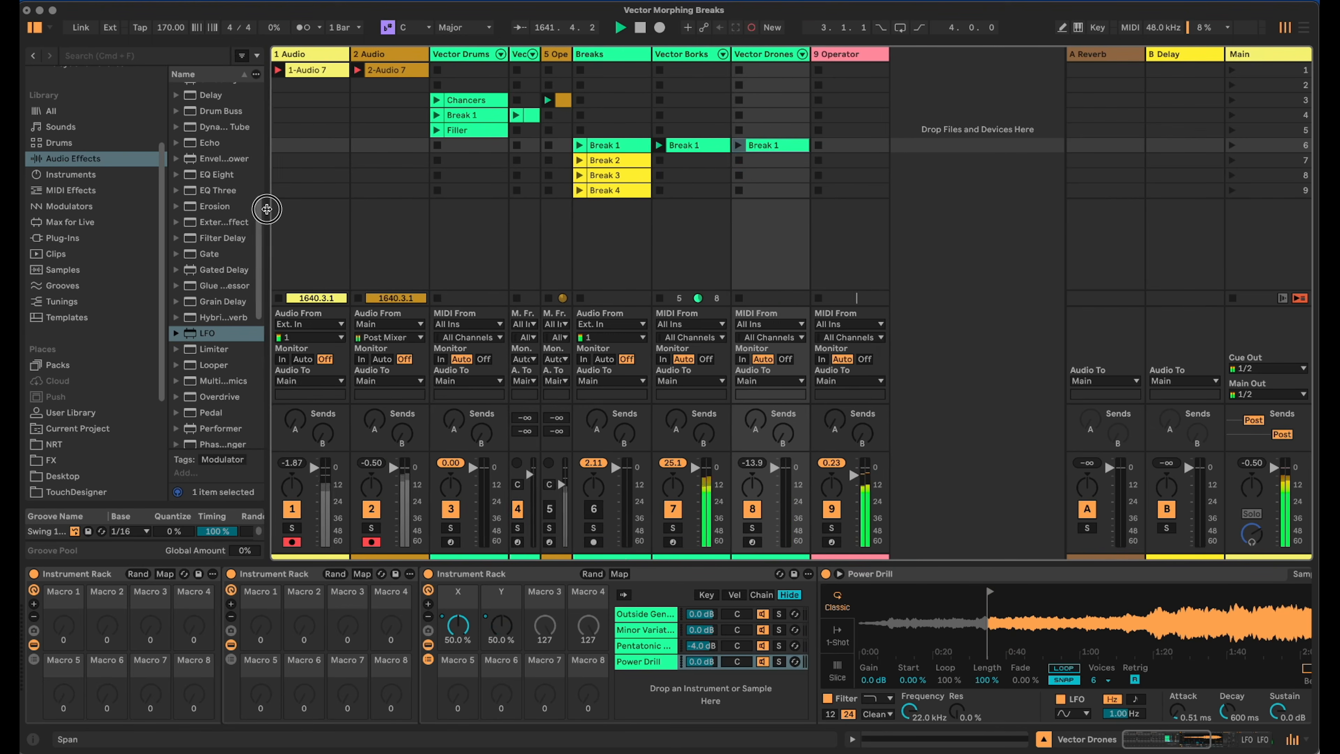